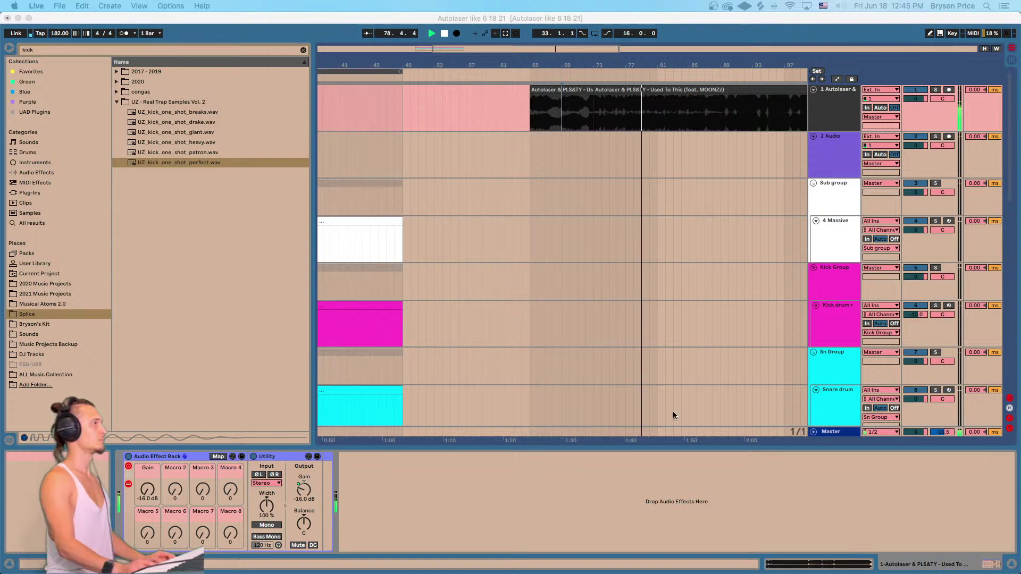
Lower the volume of the first track, holding the reference song, to -23.0 dB and stop playback.
left_click_drag(916, 99, 916, 127)
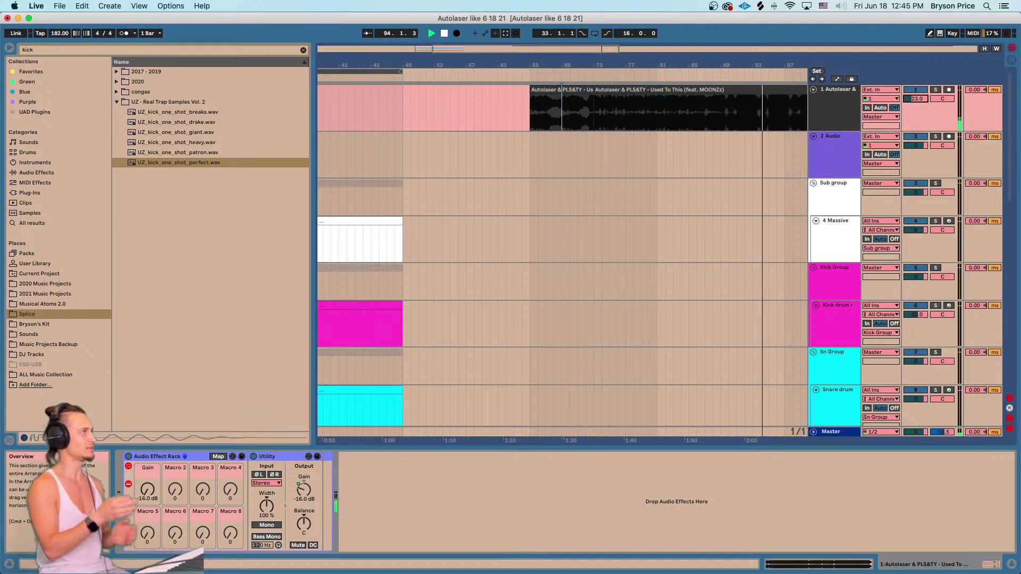
left_click(607, 117)
key("space")
Place the insert marker at bar 73, where the second reference song clip begins.
left_click(604, 89)
left_click_drag(602, 64, 602, 65)
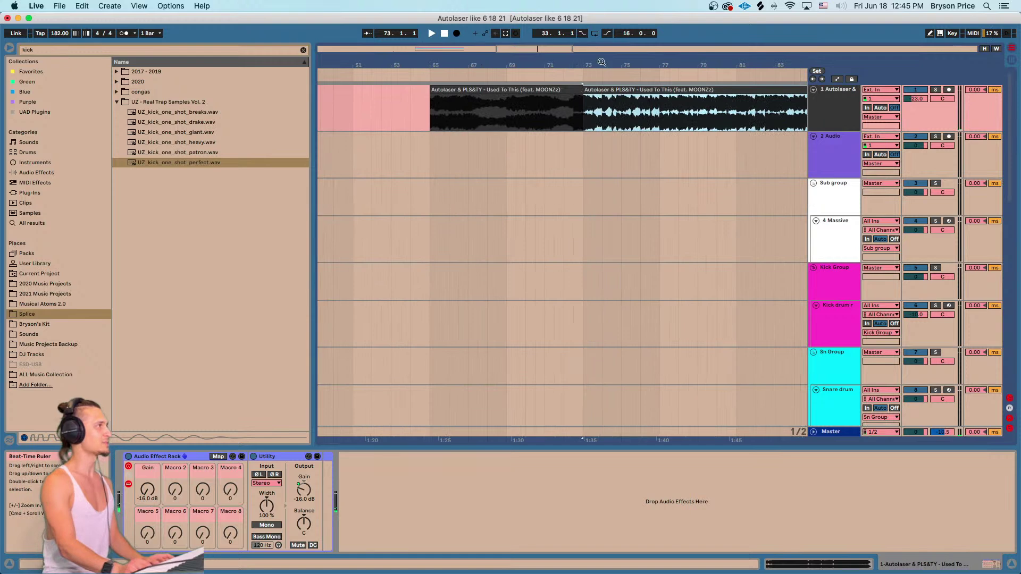
left_click(603, 91)
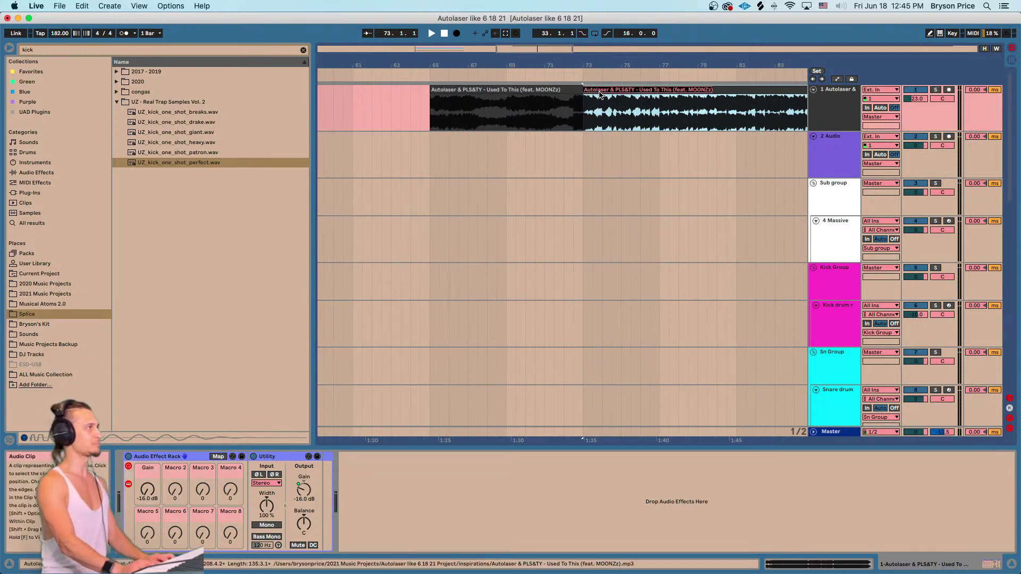
left_click(613, 120)
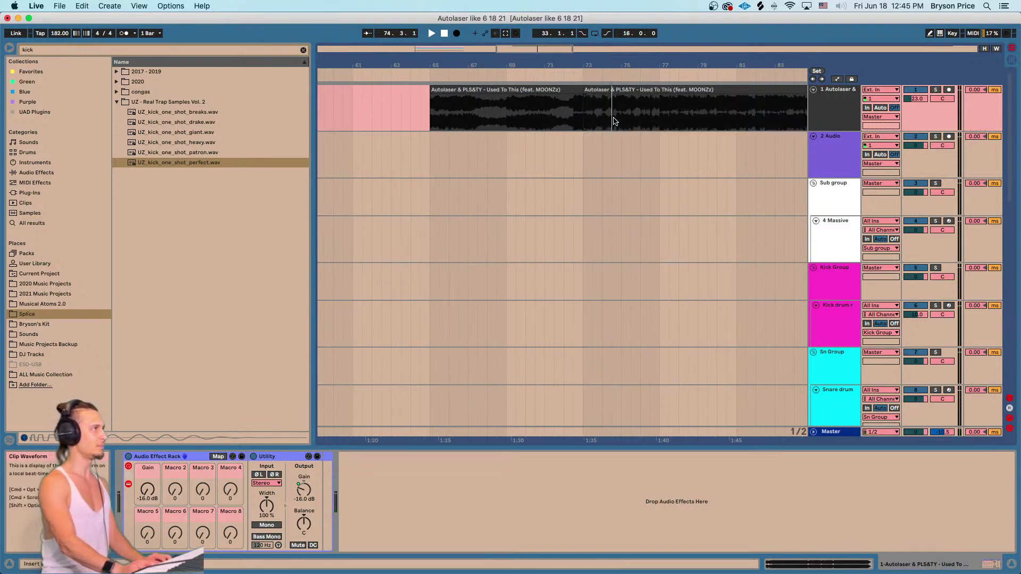
left_click(596, 88)
left_click(592, 117)
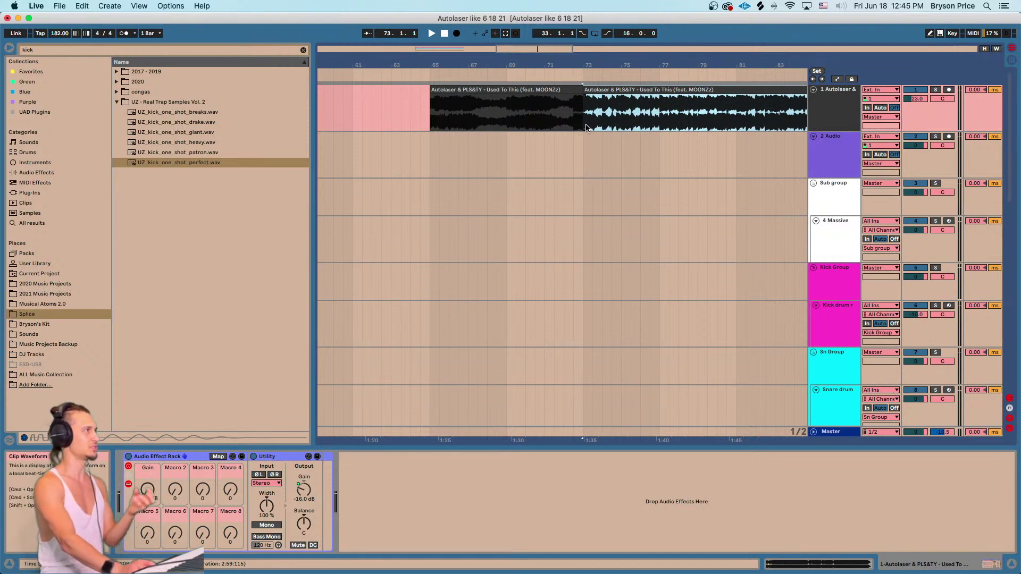
left_click(582, 129)
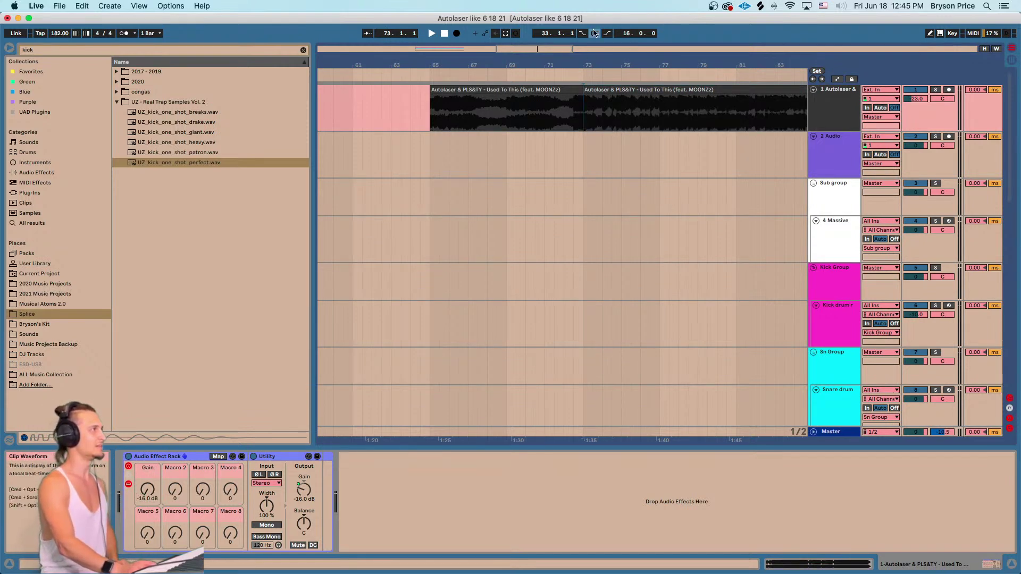
Place the insert marker on the reference track at bar 33, the start of the loop region.
left_click_drag(596, 63, 602, 42)
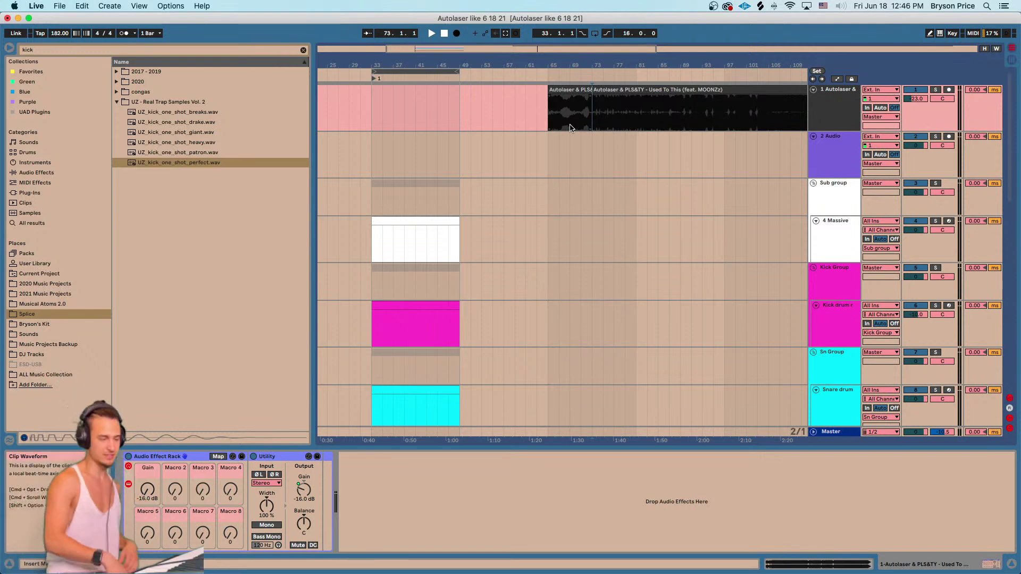
left_click_drag(392, 63, 427, 65)
left_click(405, 125)
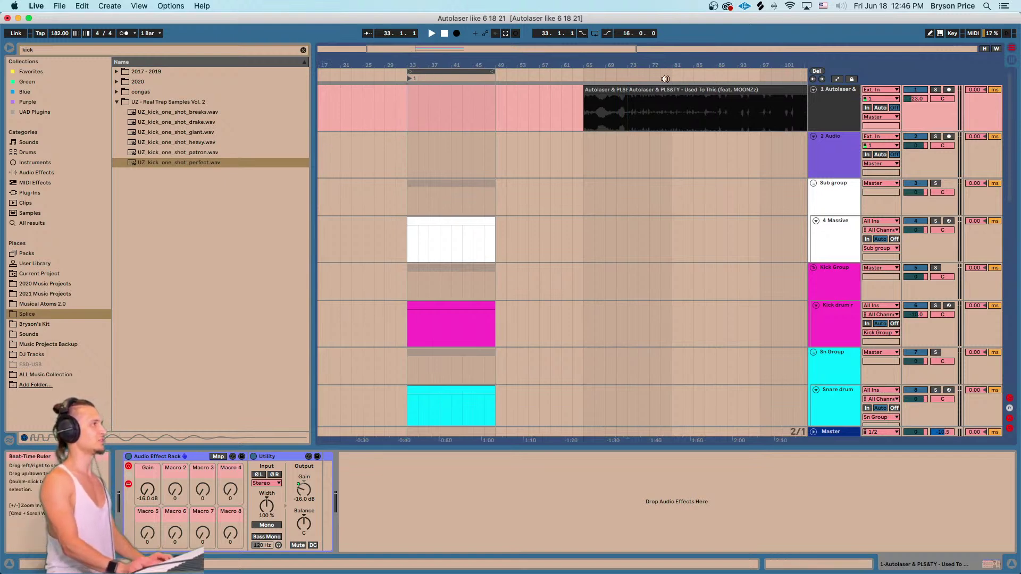
left_click_drag(421, 62, 421, 67)
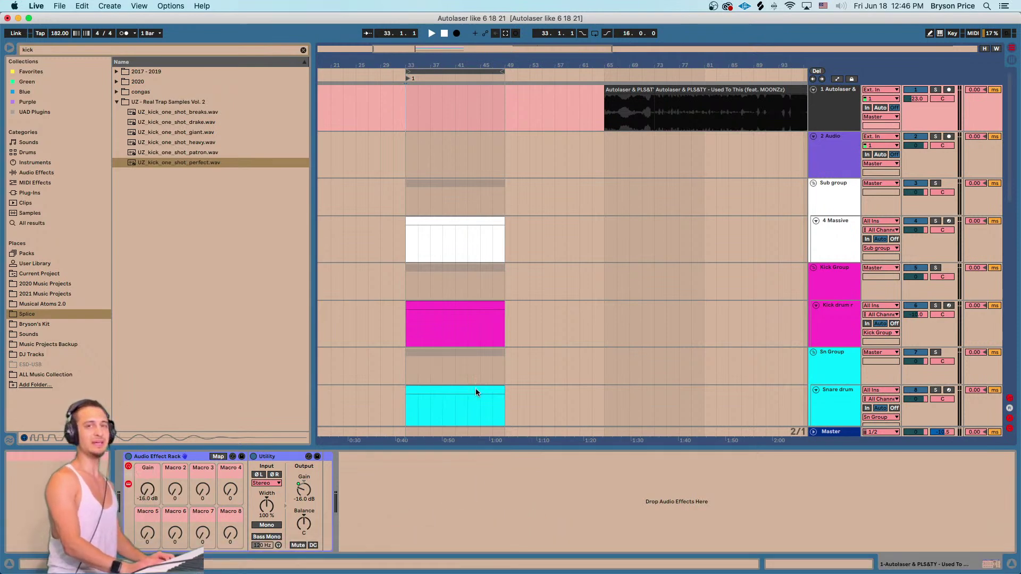
mouse_move(175, 571)
left_click(301, 548)
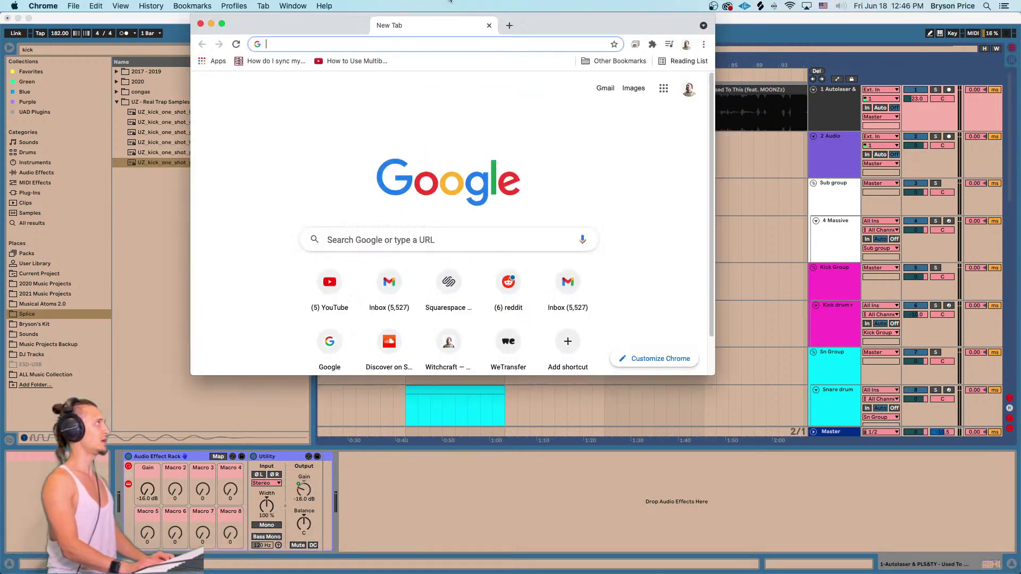
left_click_drag(420, 27, 502, 137)
left_click(472, 160)
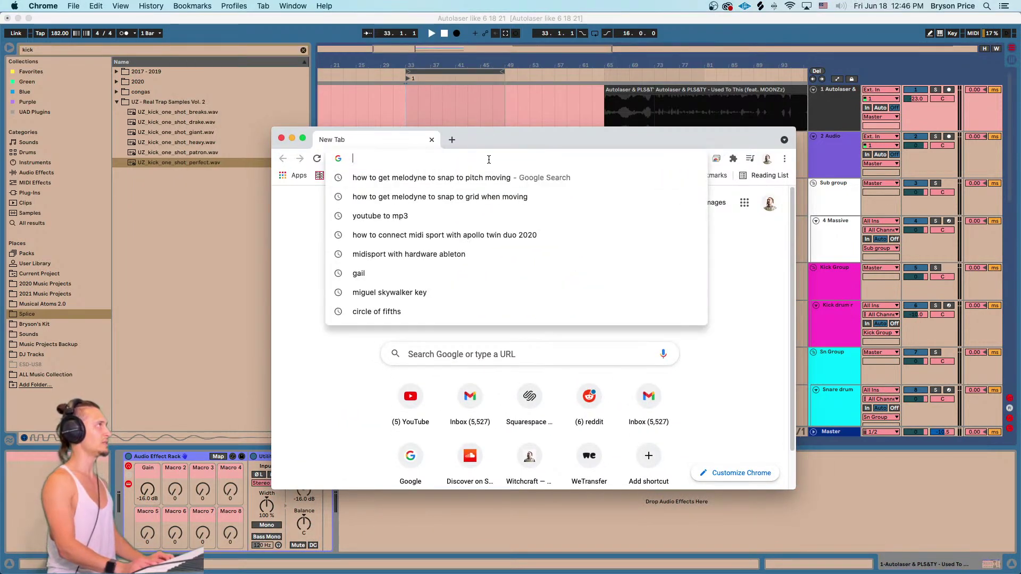
type("y")
key("BackSpace")
type("google.com/mail/u/0/")
key("Return")
left_click(424, 161)
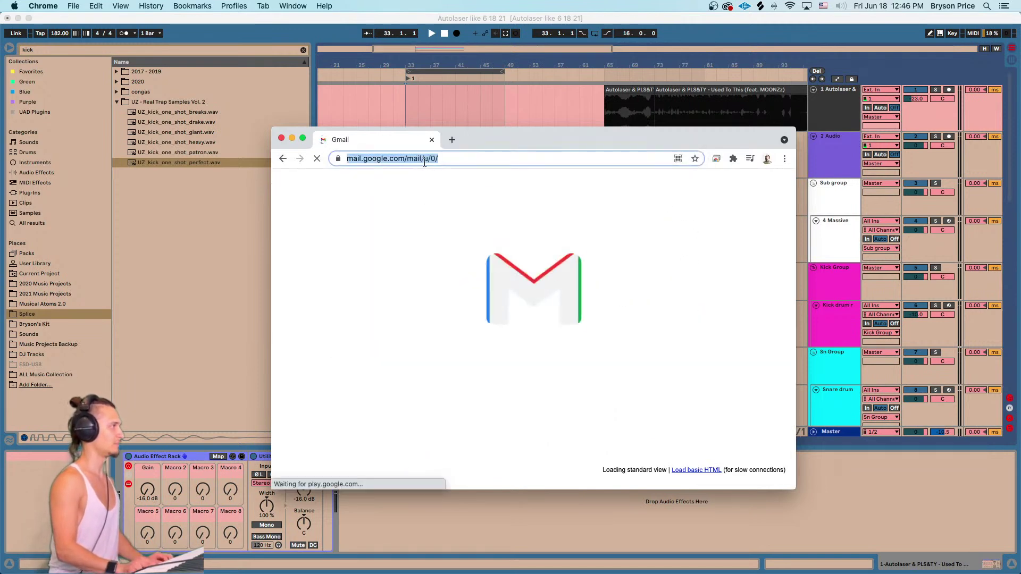
type("g")
key("Return")
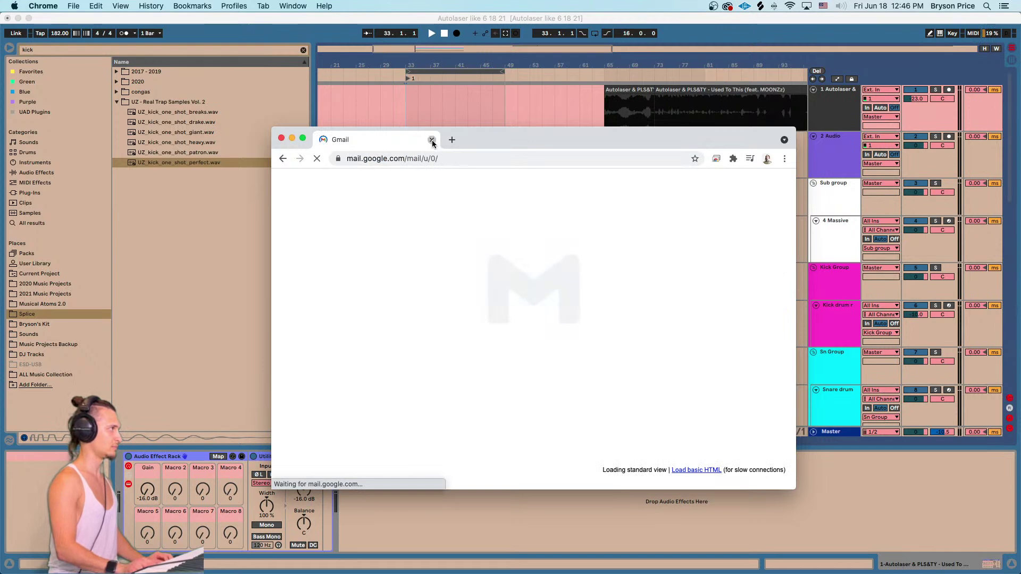
left_click(432, 140)
Switch to the other Chrome window and open google.com in a new tab.
mouse_move(160, 572)
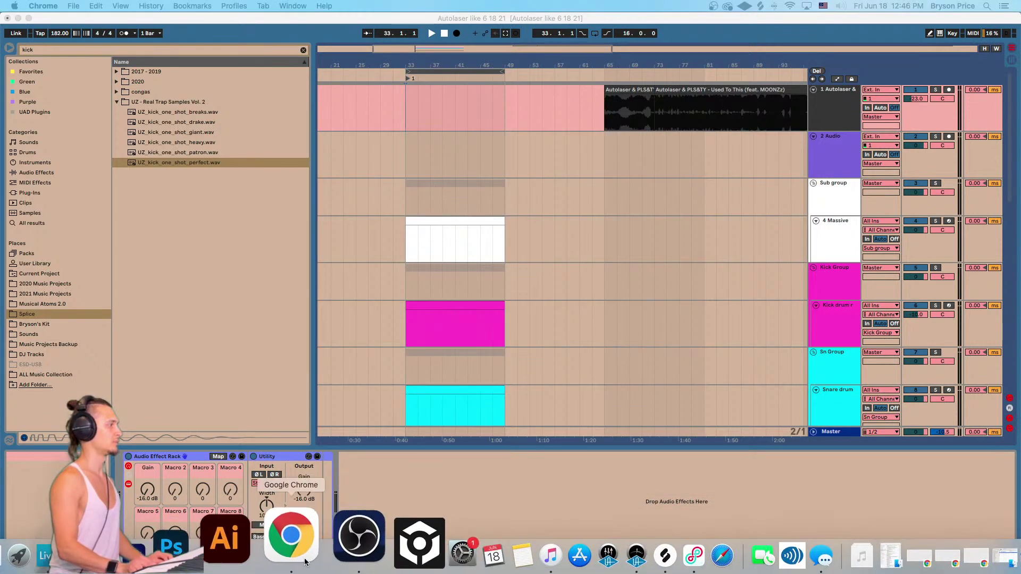
left_click(894, 547)
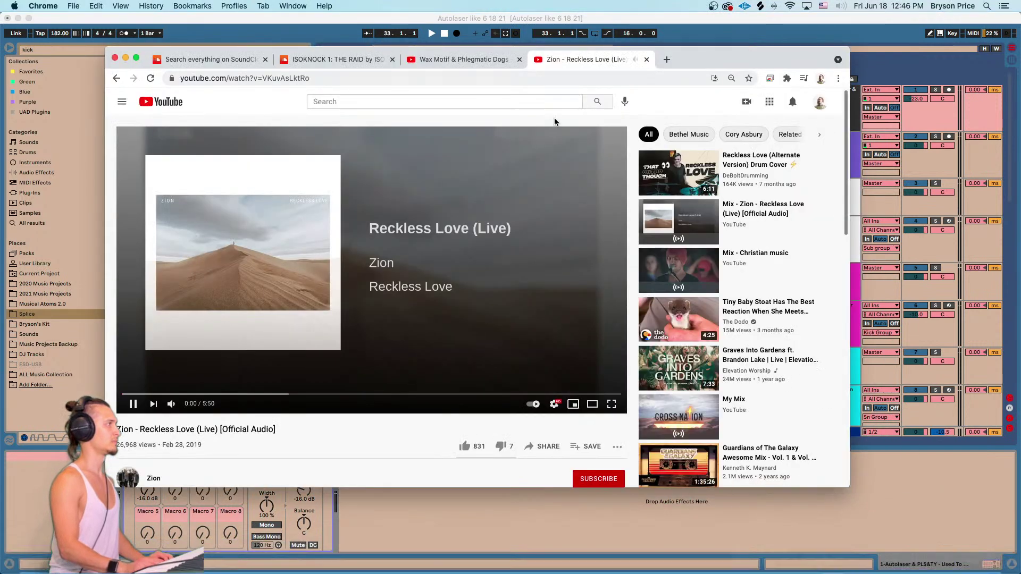
left_click(667, 60)
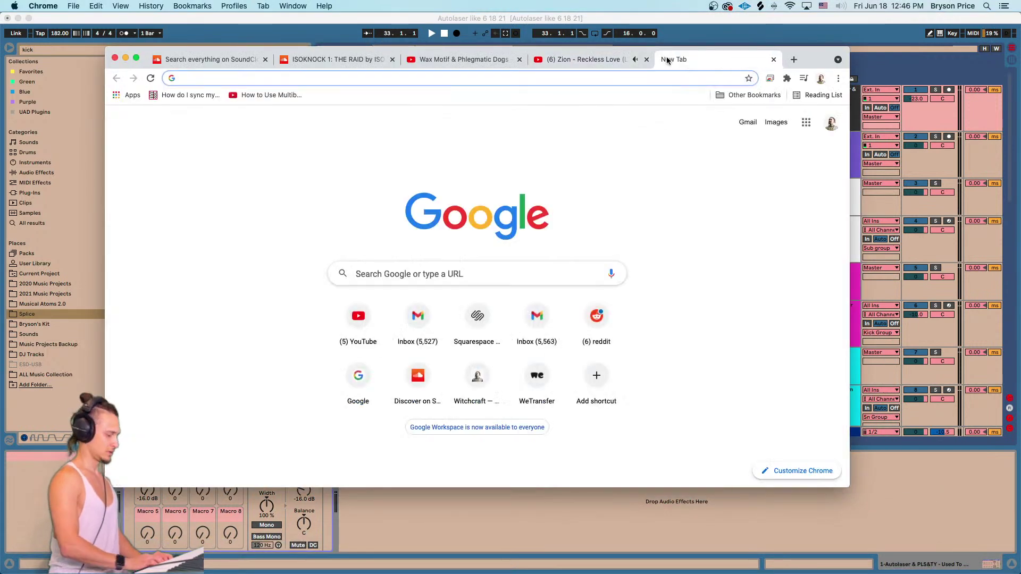
type("googole.copm")
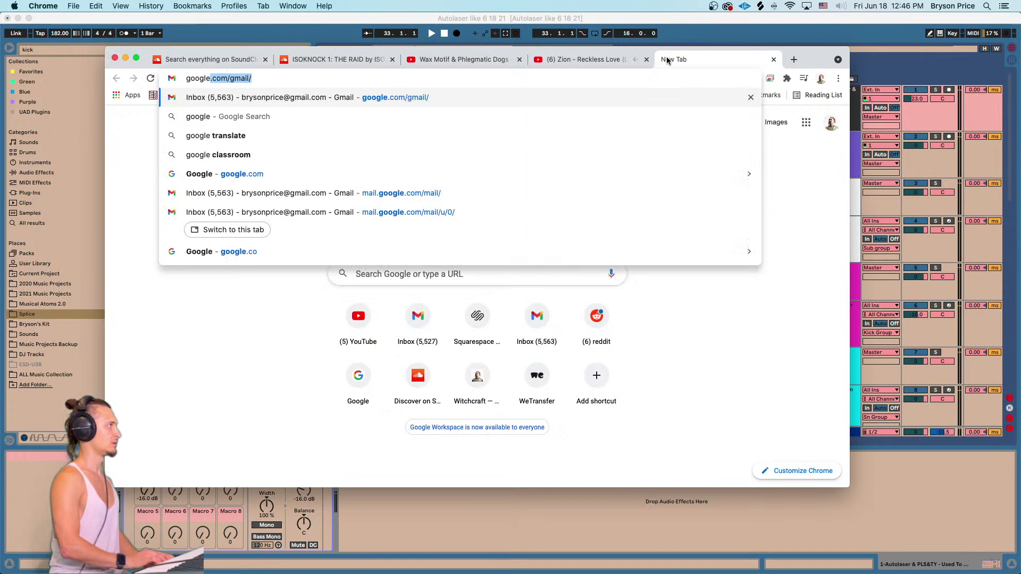
key("BackSpace")
key("BackSpace")
type("m")
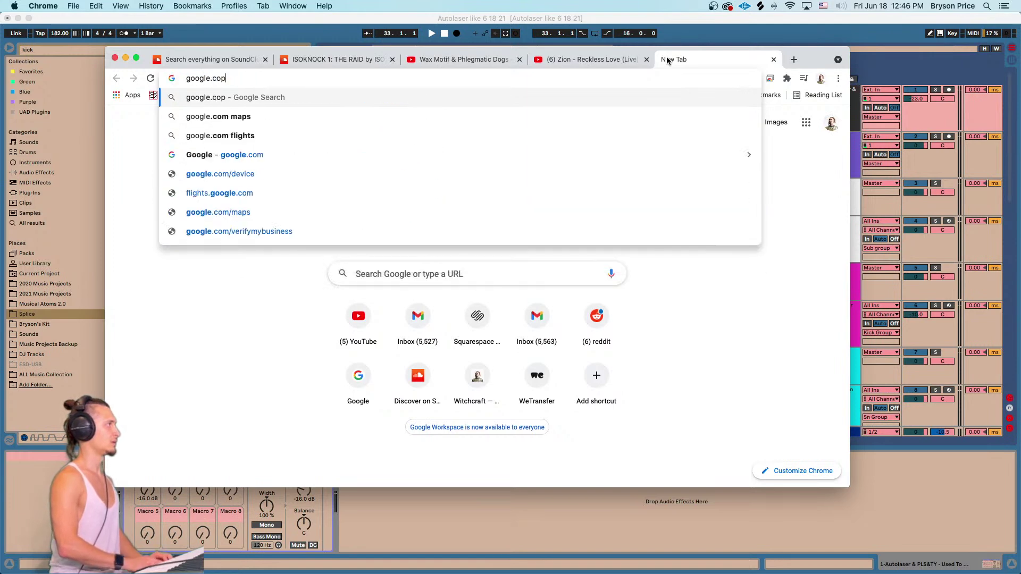
key("Return")
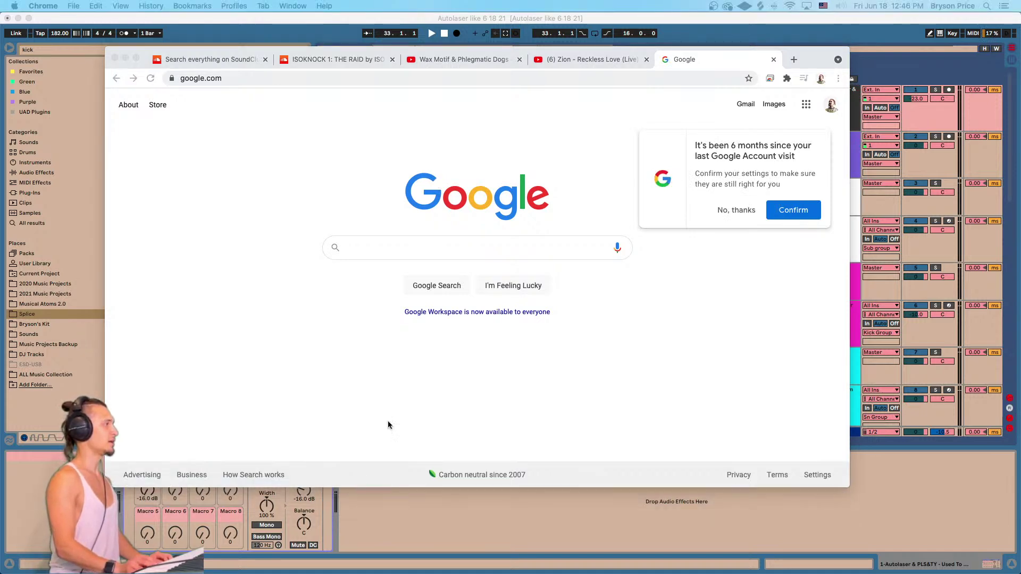
Search Google for "scarlet 2x2" and look at the Focusrite Scarlett audio interface listings.
left_click(395, 248)
type("scarlet")
key("BackSpace")
key("BackSpace")
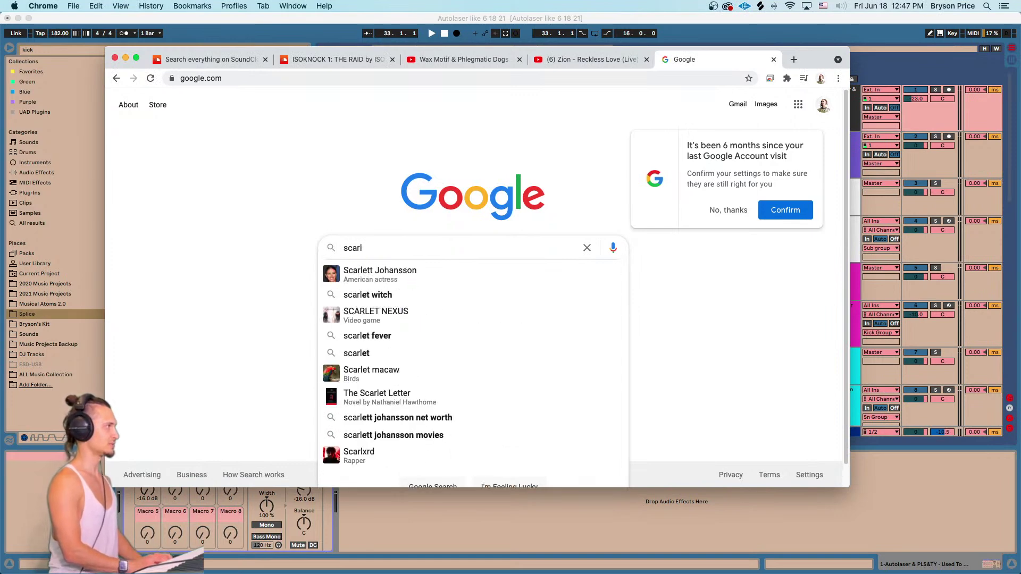
type("ett")
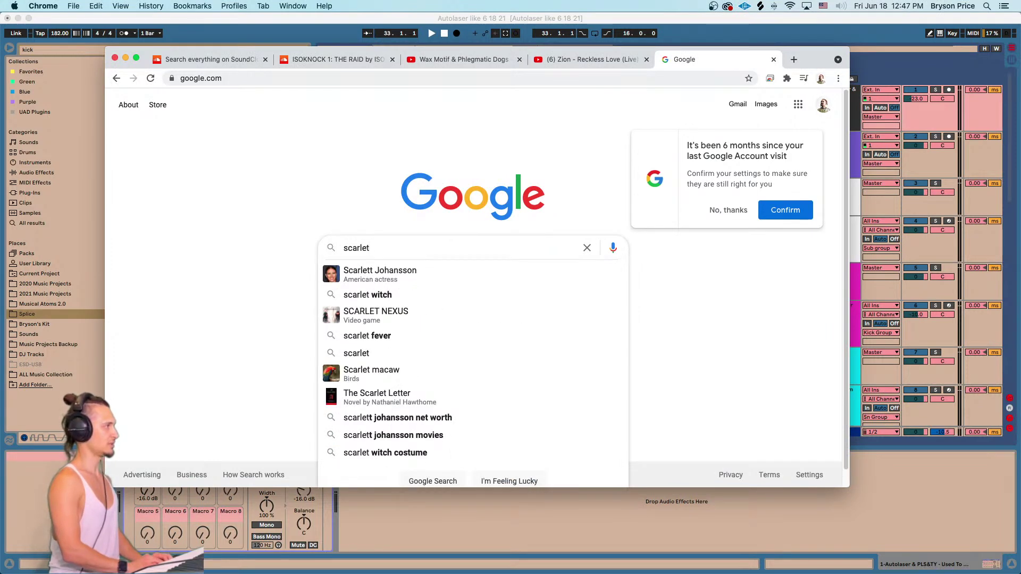
key("BackSpace")
type("2x2")
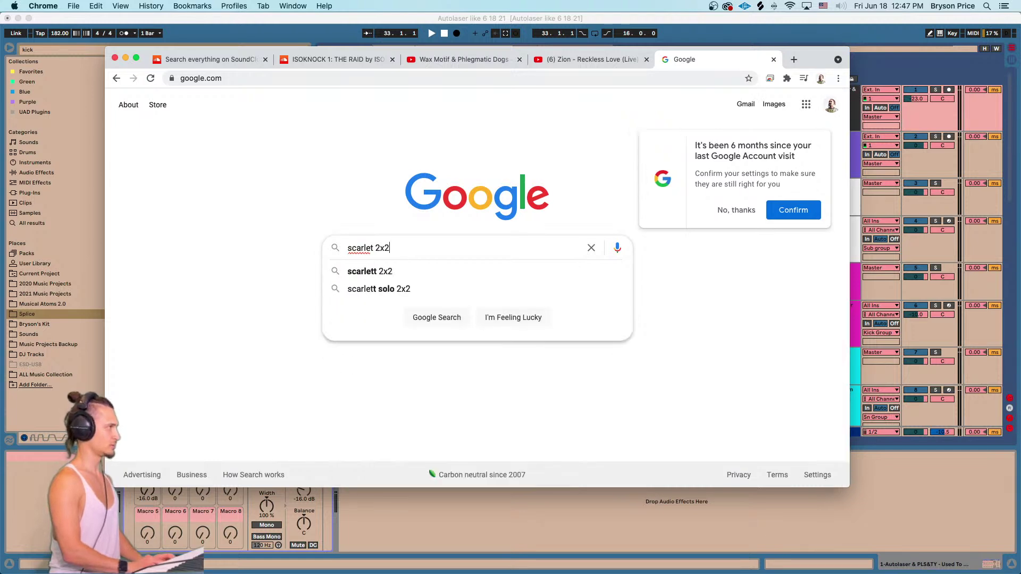
key("Return")
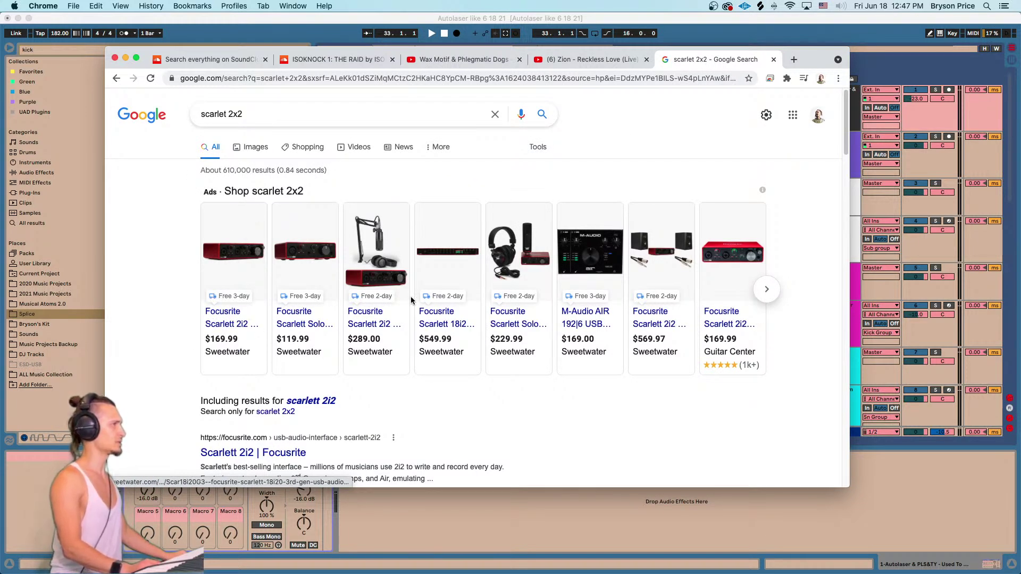
mouse_move(236, 318)
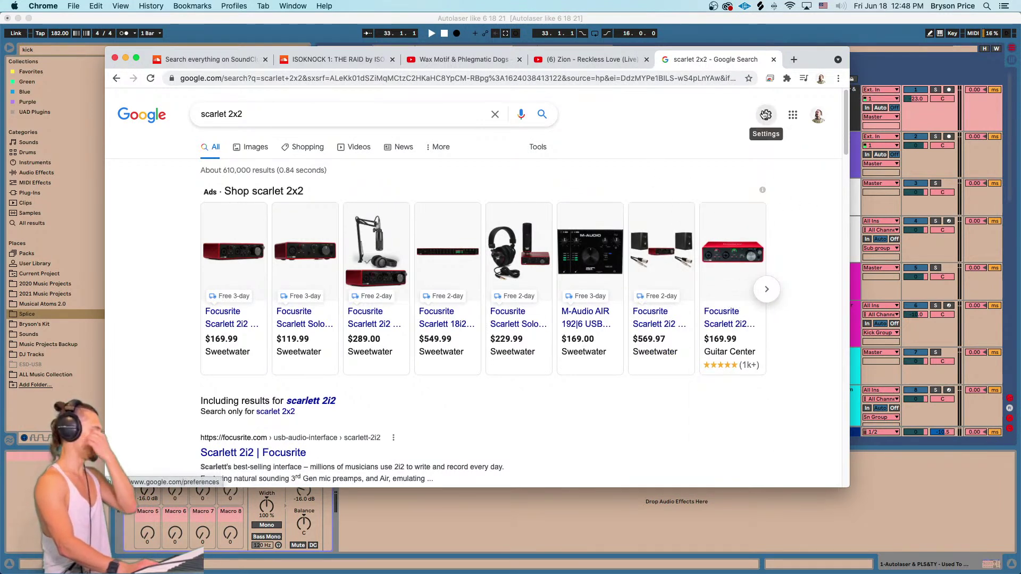
Close the search results tab and minimise the browser window to return to Ableton Live.
left_click(774, 59)
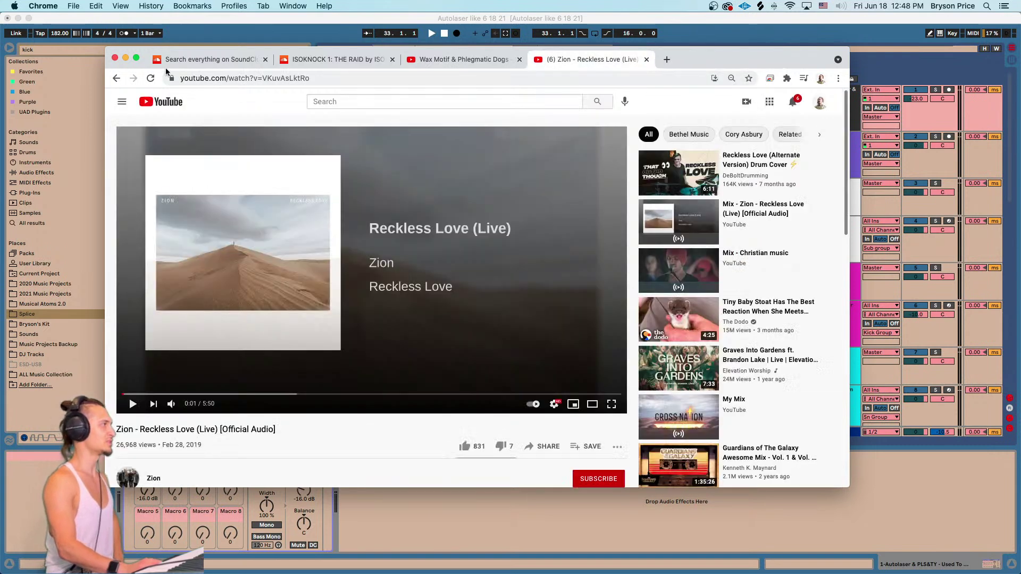
left_click(125, 58)
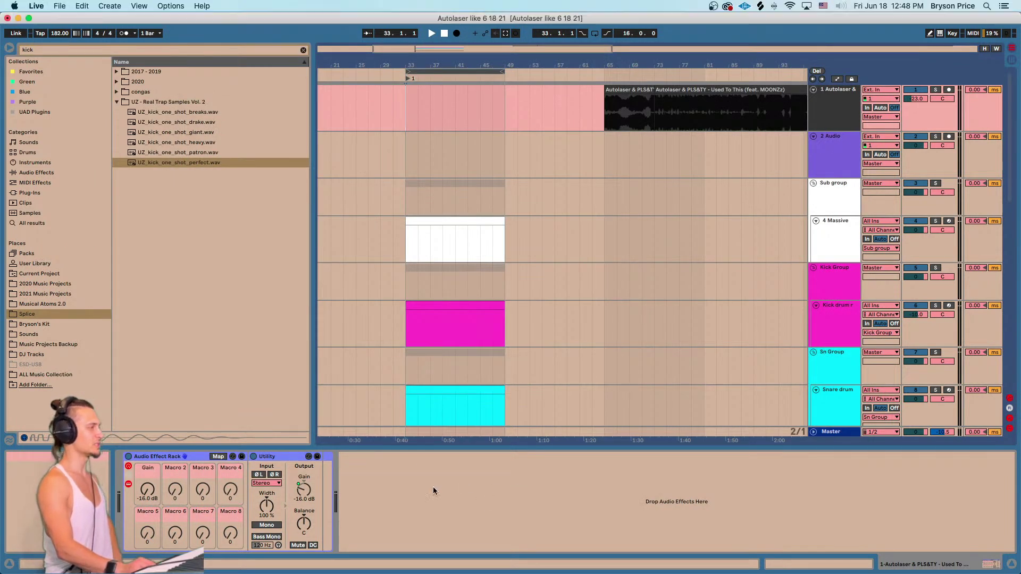
left_click(446, 501)
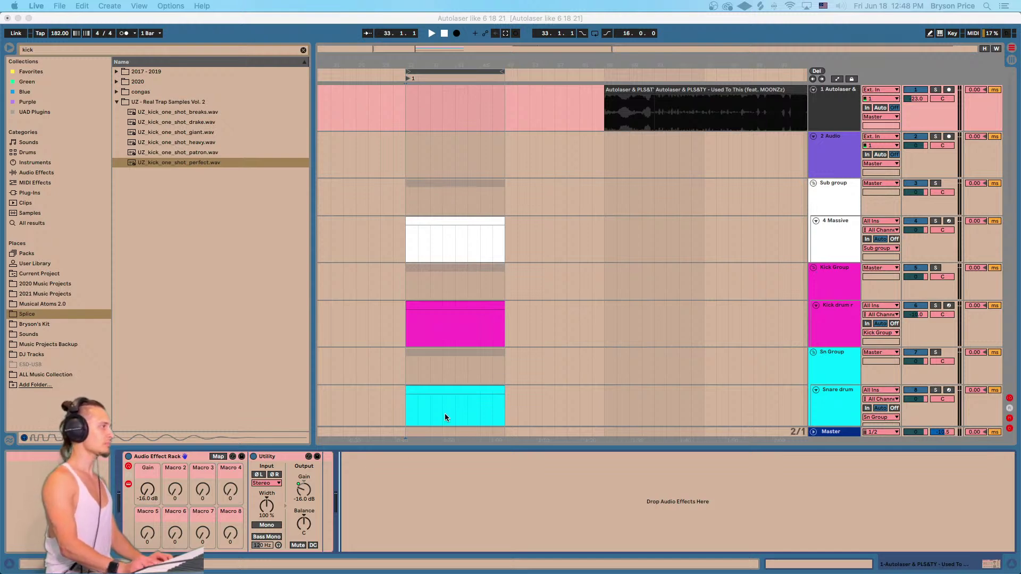
left_click(390, 491)
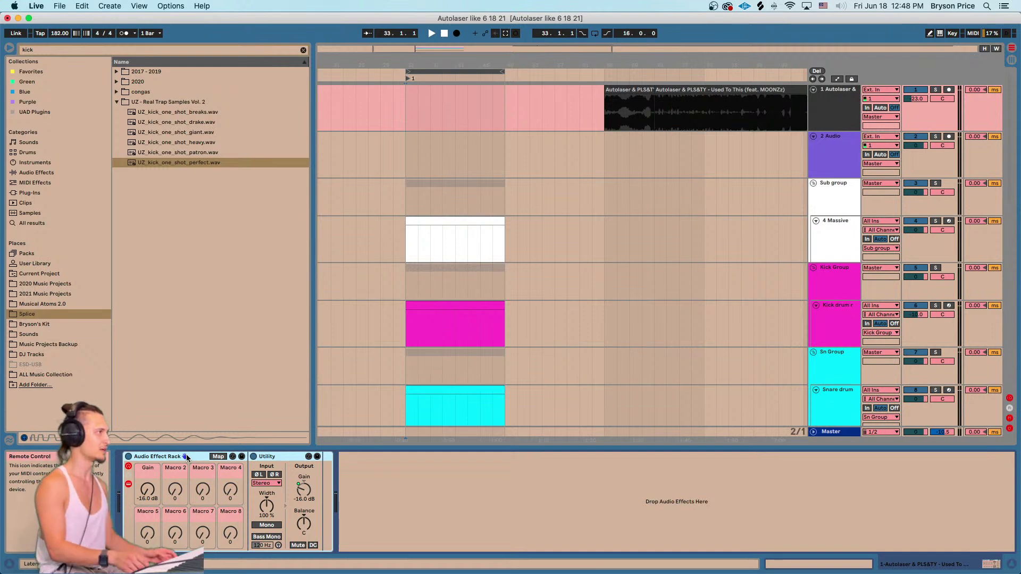
Inspect the Massive and kick drum clips and audition the FW_Kick Hip Hop pad in the kick's Drum Rack.
left_click(422, 221)
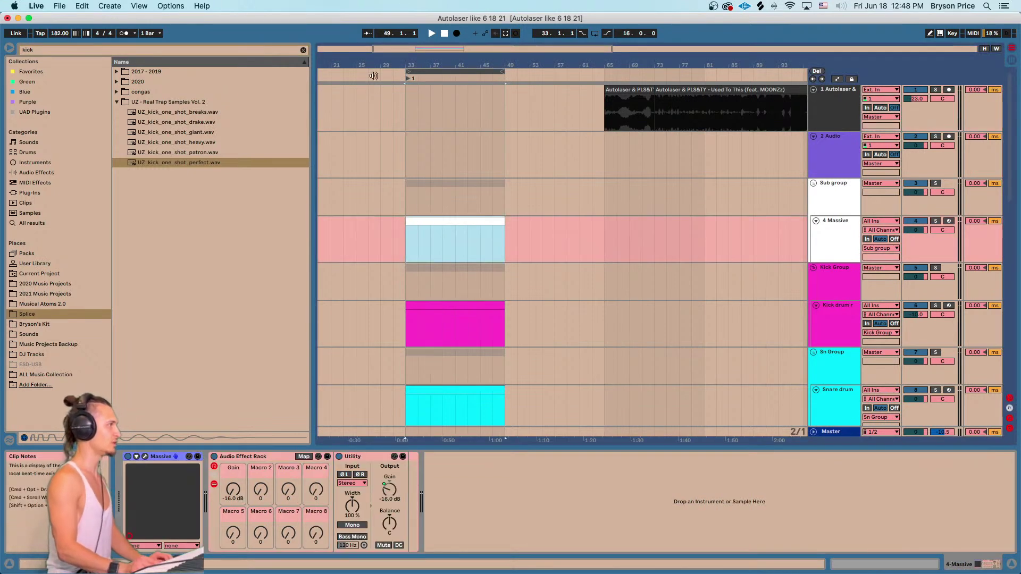
left_click_drag(377, 64, 382, 74)
left_click(467, 307)
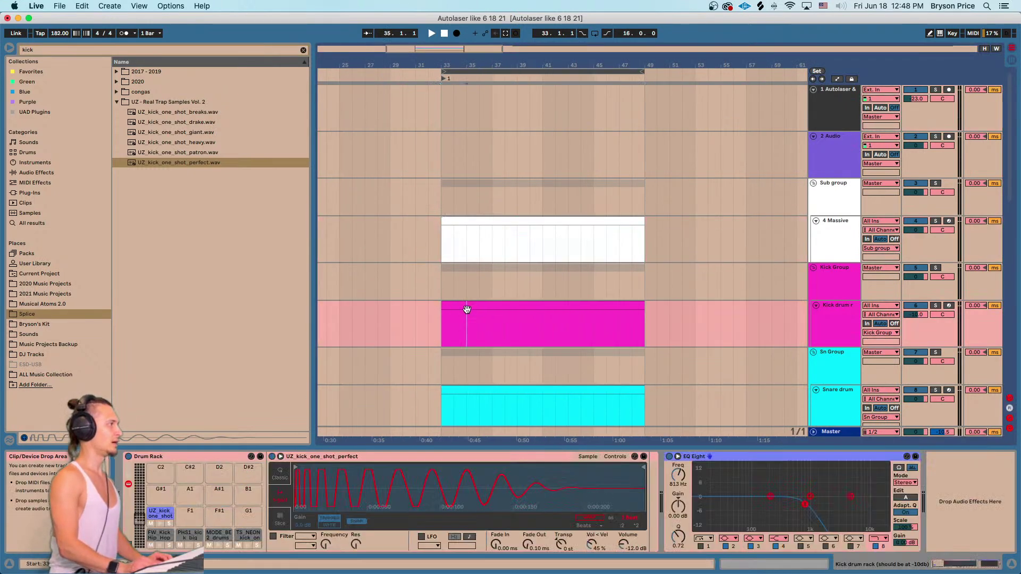
left_click(445, 311)
key("minus")
left_click(450, 310)
left_click(166, 544)
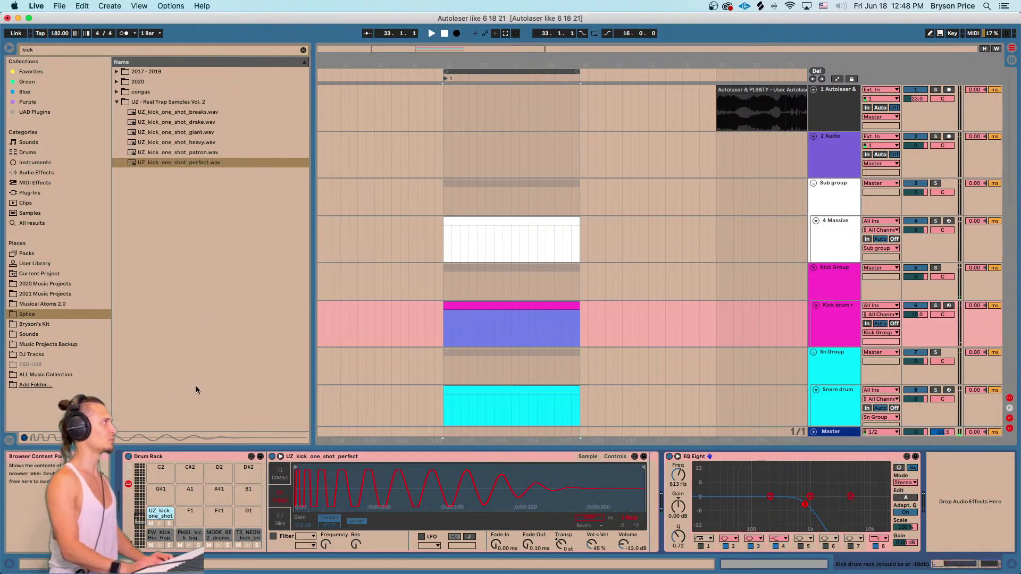
Select the kick drum clip and the snare drum clip to view their tracks' devices.
left_click(473, 305)
scroll(470, 311, "down", 5)
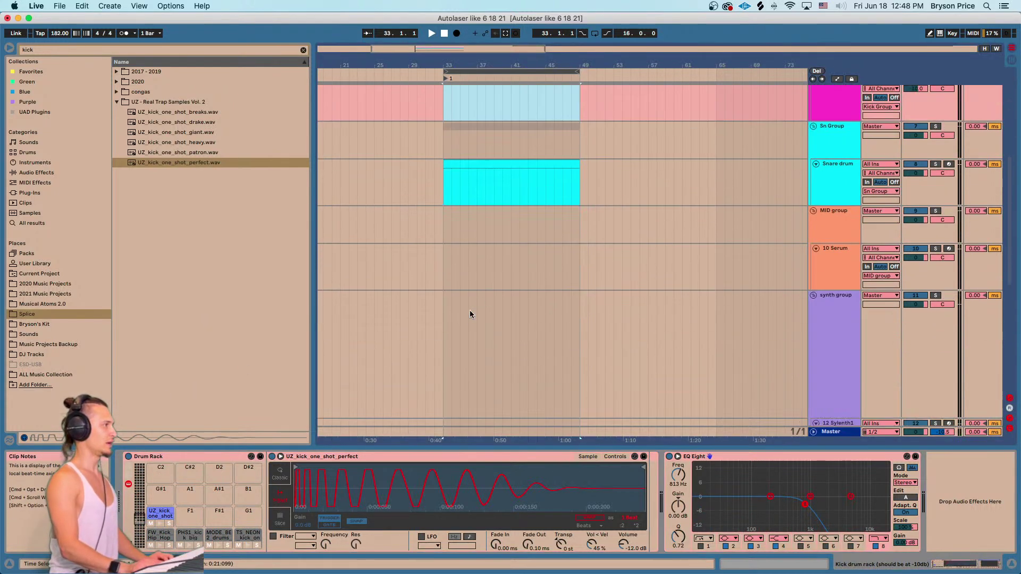
scroll(452, 312, "up", 4)
left_click(453, 343)
Select the tamb clip in the percussion group and audition the tambourine pad in its Drum Rack.
scroll(453, 344, "down", 4)
scroll(459, 341, "down", 5)
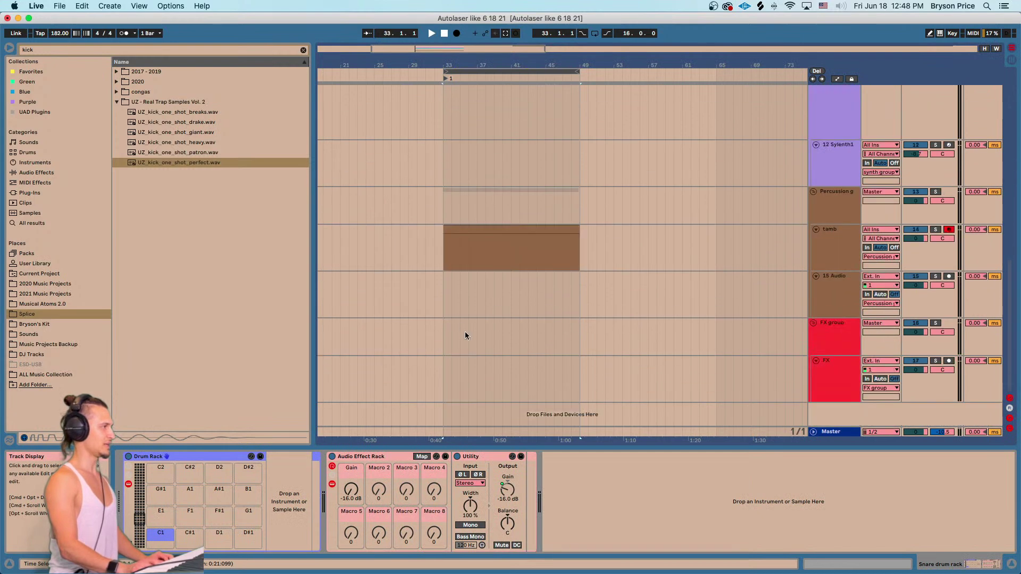
left_click(484, 238)
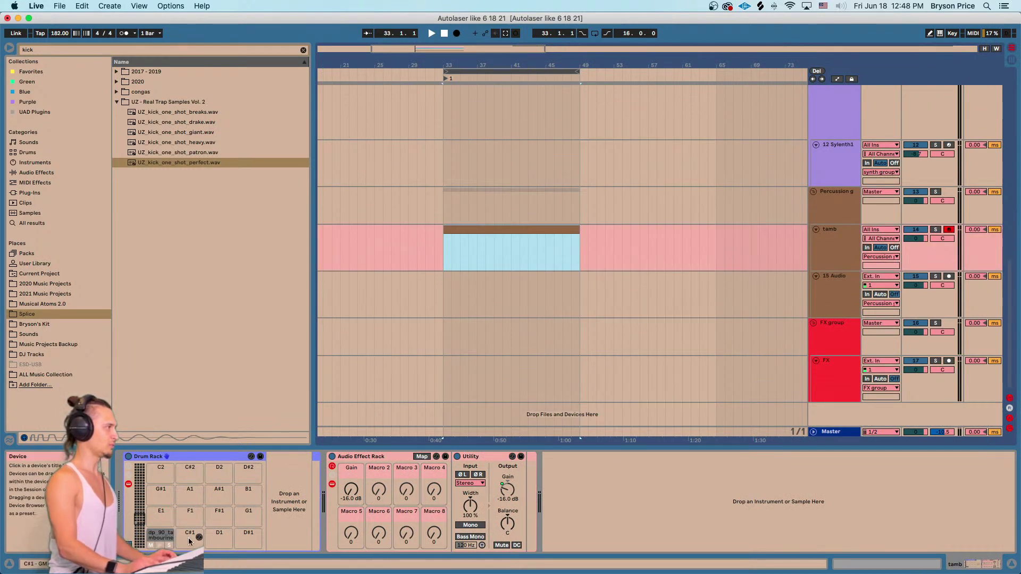
left_click(159, 547)
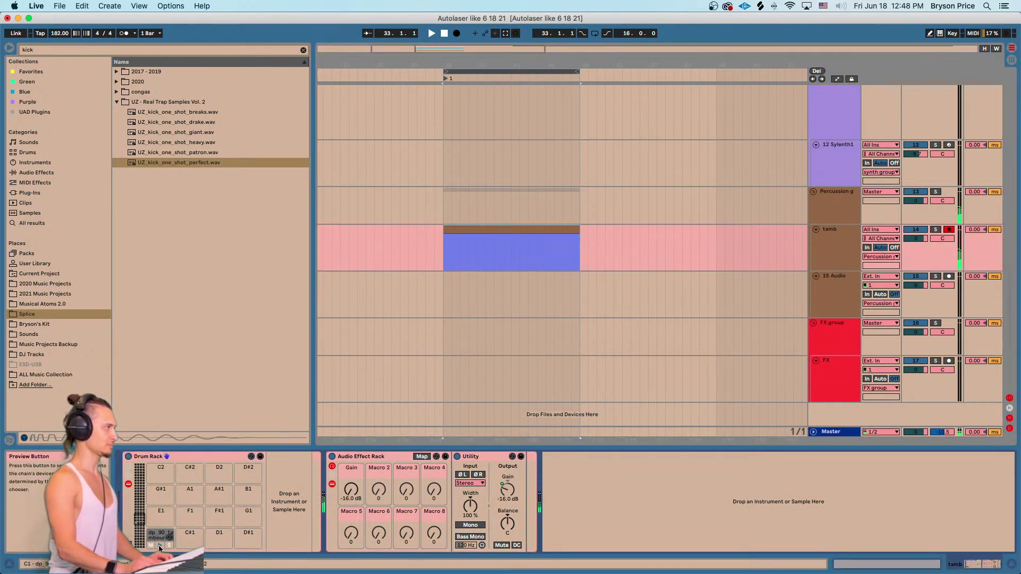
Open the tamb clip and draw a tambourine note on beat 3 of its first bar.
left_click(832, 262)
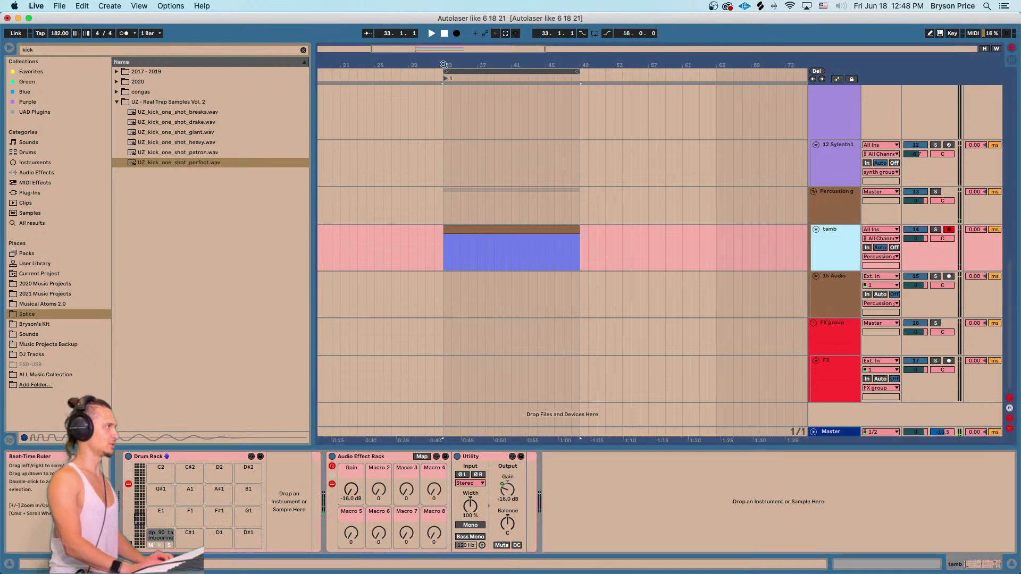
left_click_drag(444, 65, 445, 160)
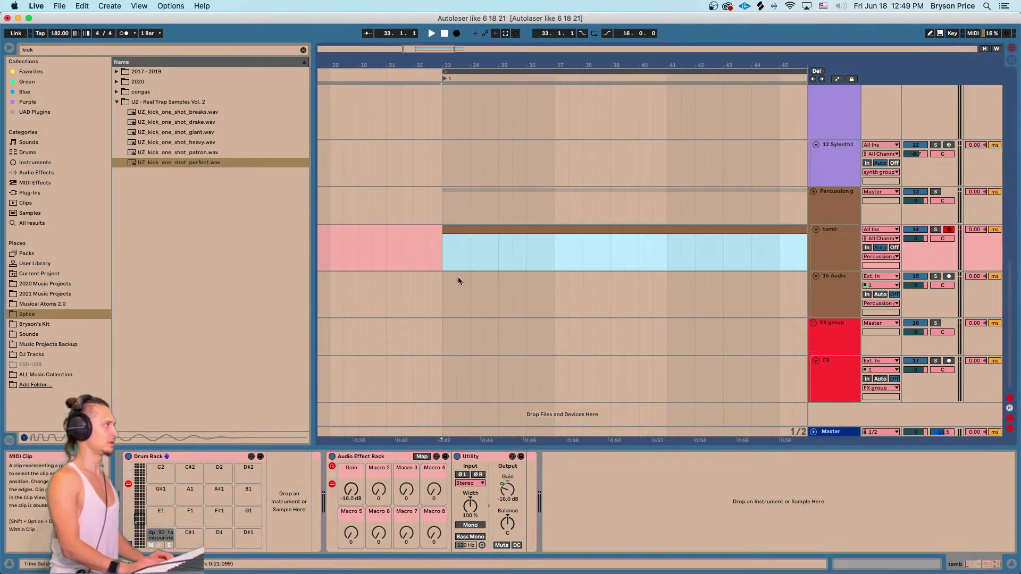
double_click(461, 265)
key("b")
left_click(452, 405)
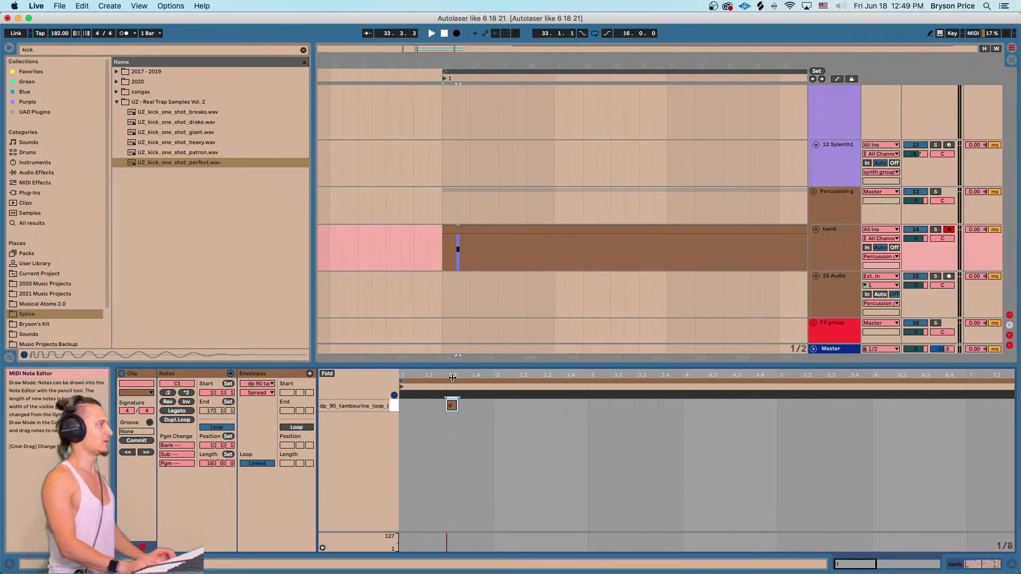
key("b")
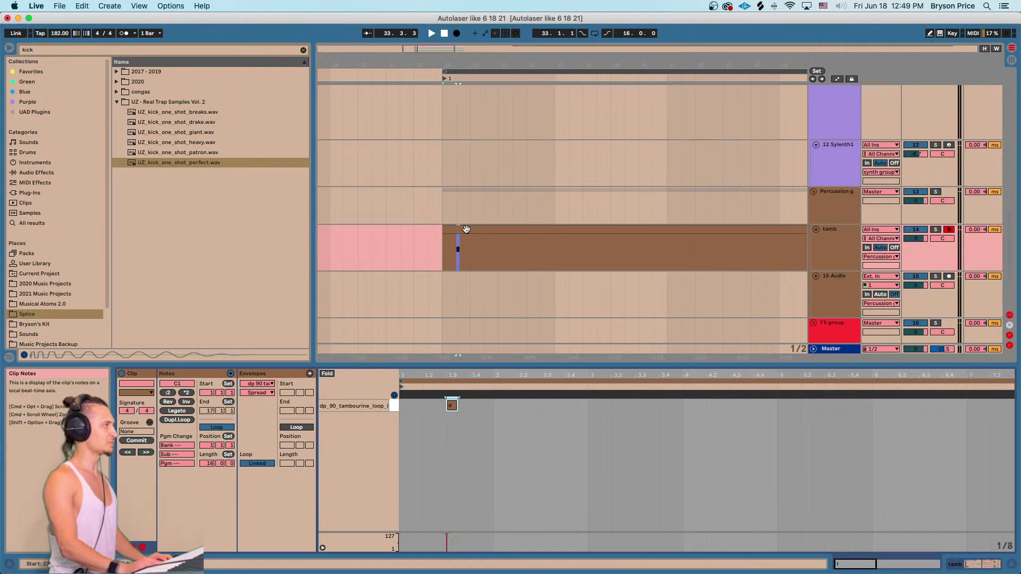
Play back the tamb track from bar 33 and check the preview volume in the Session View mixer.
left_click(440, 268)
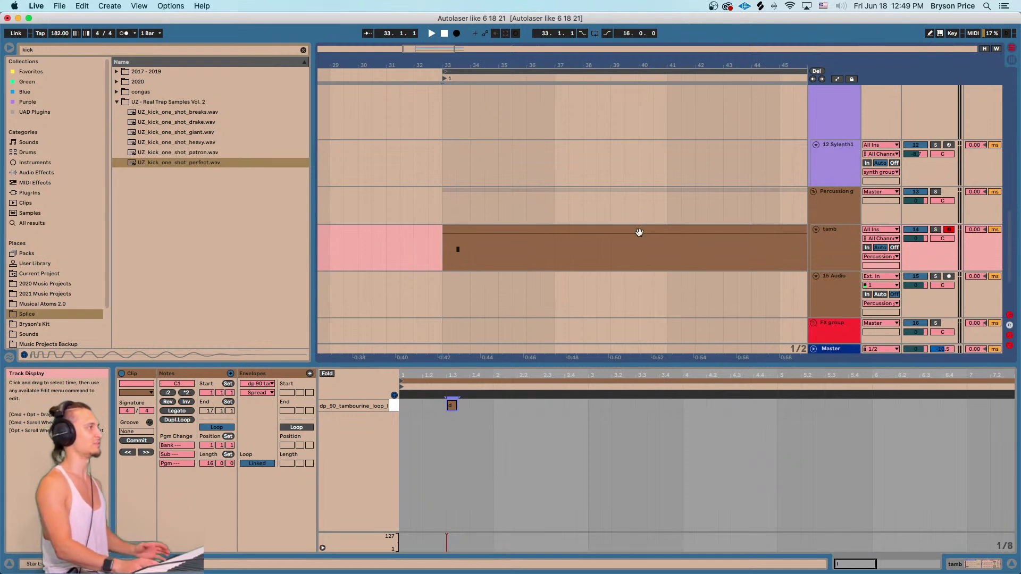
left_click_drag(448, 65, 430, 46)
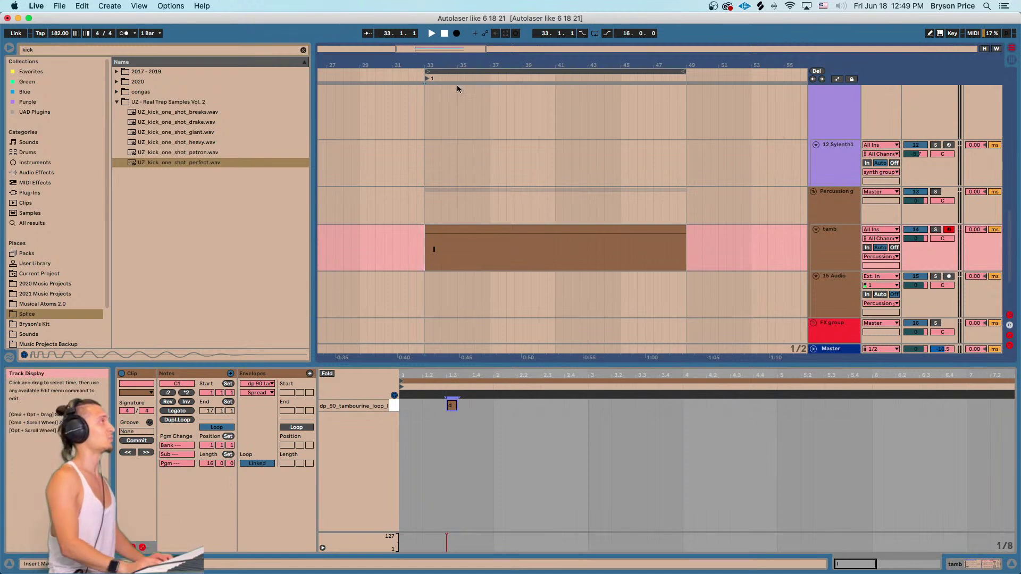
left_click(441, 229)
left_click_drag(427, 260, 441, 261)
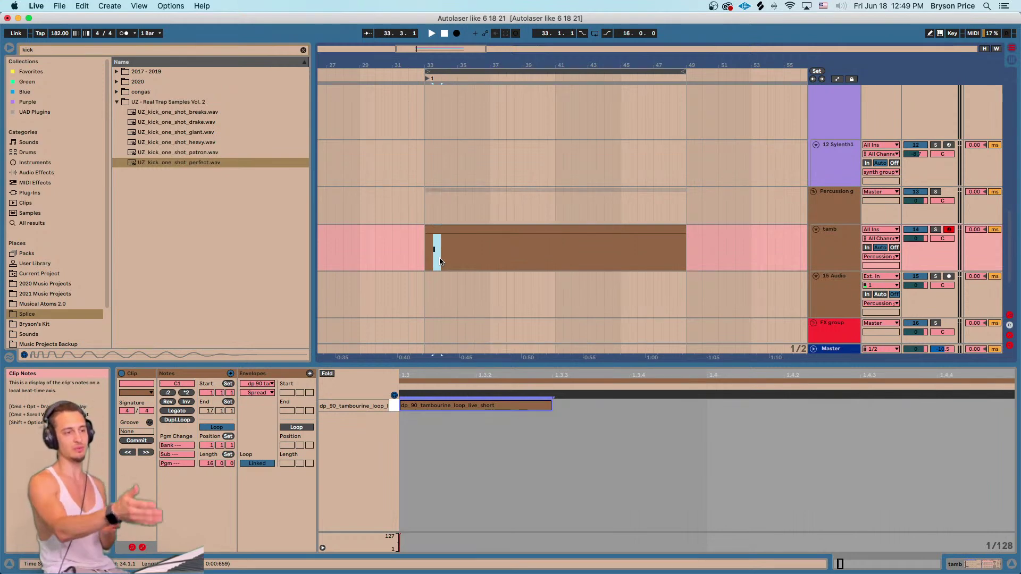
left_click(432, 270)
left_click_drag(433, 256, 433, 262)
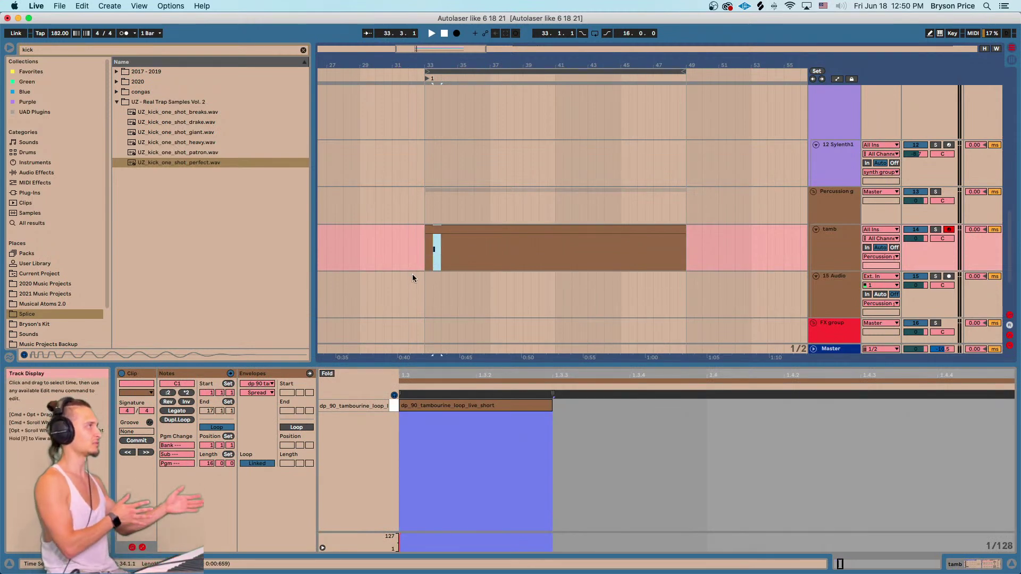
left_click(418, 269)
key("space")
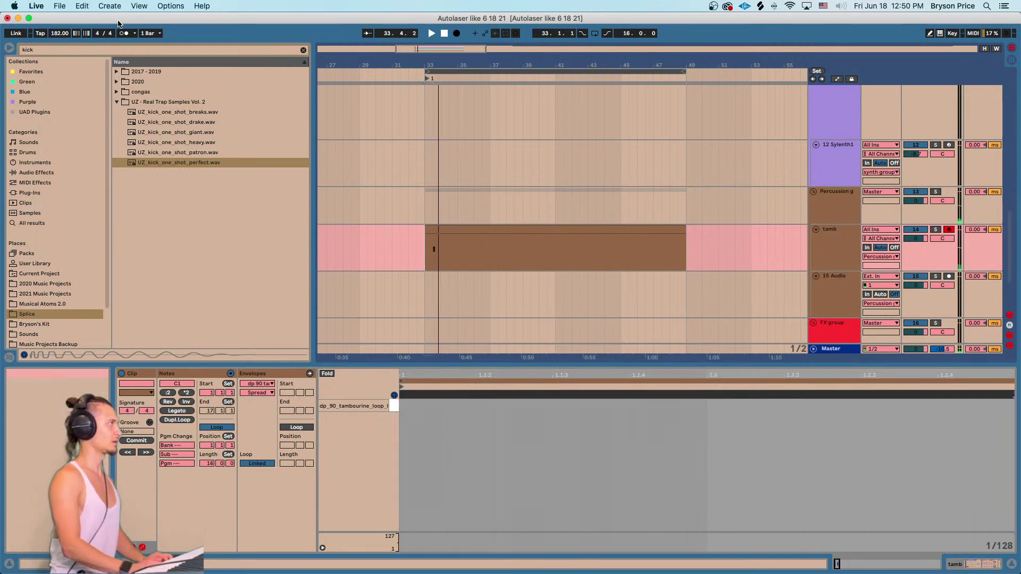
key("Tab")
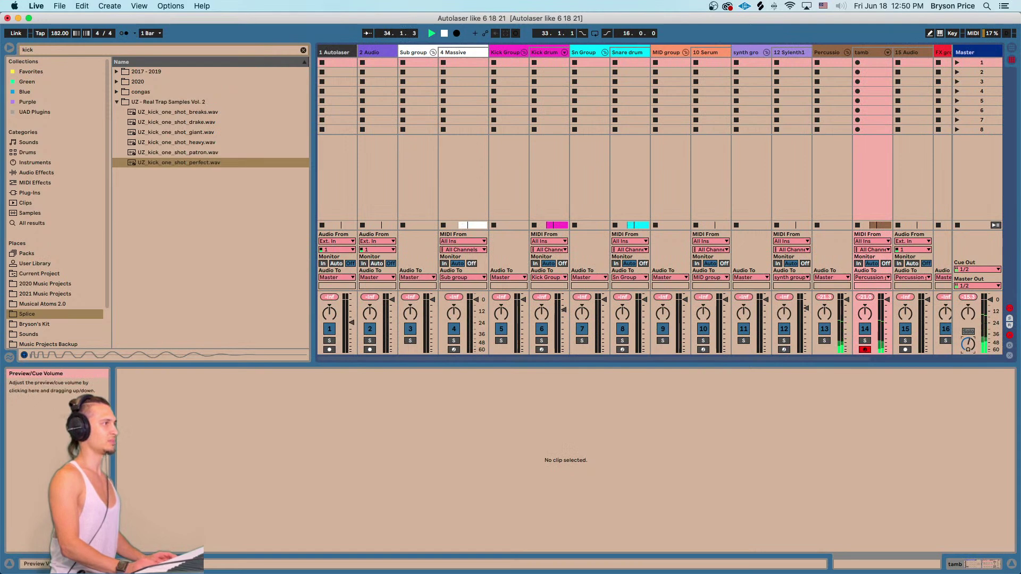
key("Tab")
key("space")
Duplicate the first bar of the tamb clip three times and play back the four bars from bar 33.
left_click_drag(425, 262, 441, 266)
key("super+d")
key("super+d")
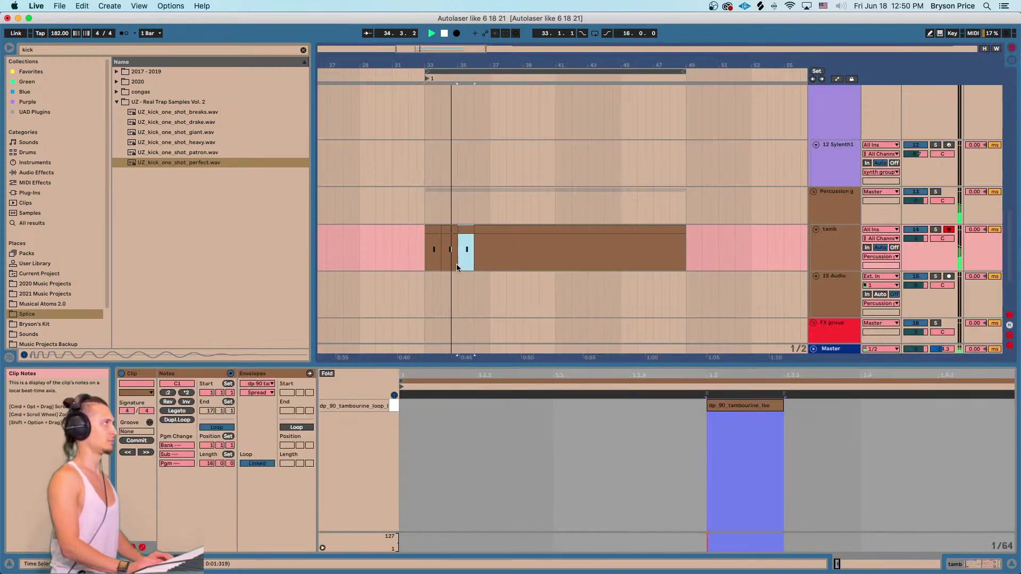
key("super+d")
key("space")
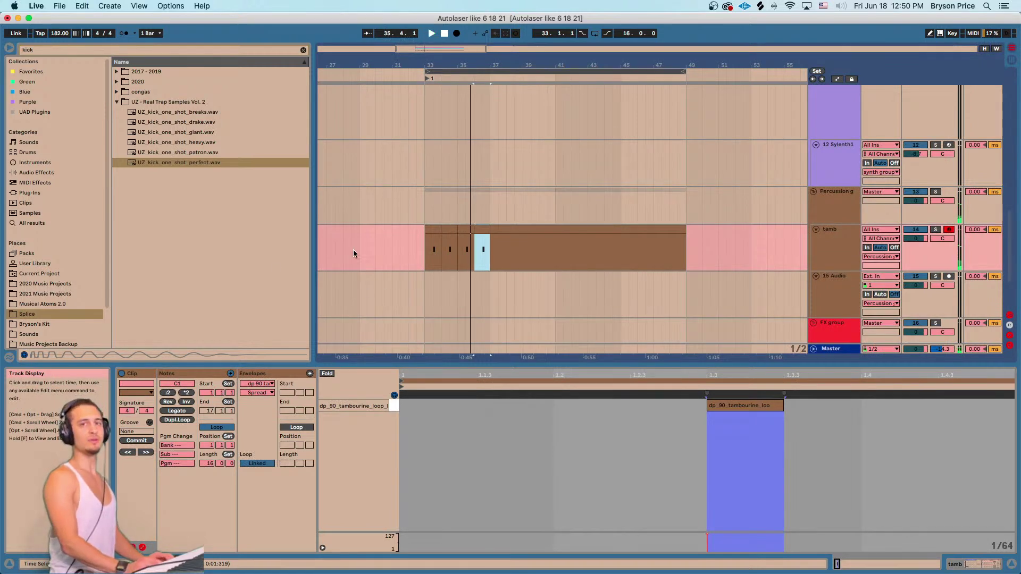
left_click(431, 257)
key("space")
left_click_drag(425, 263, 490, 264)
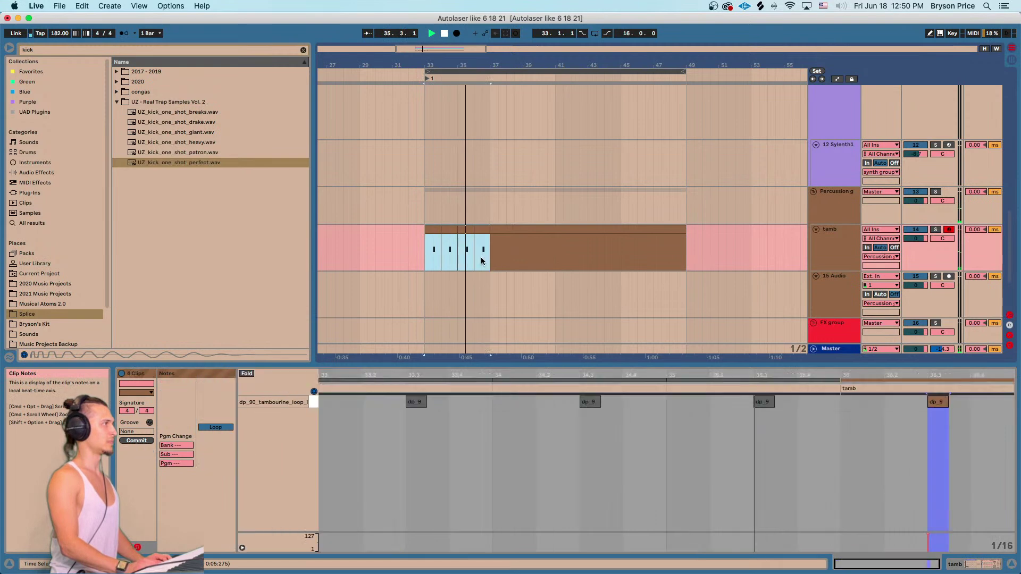
left_click(426, 262)
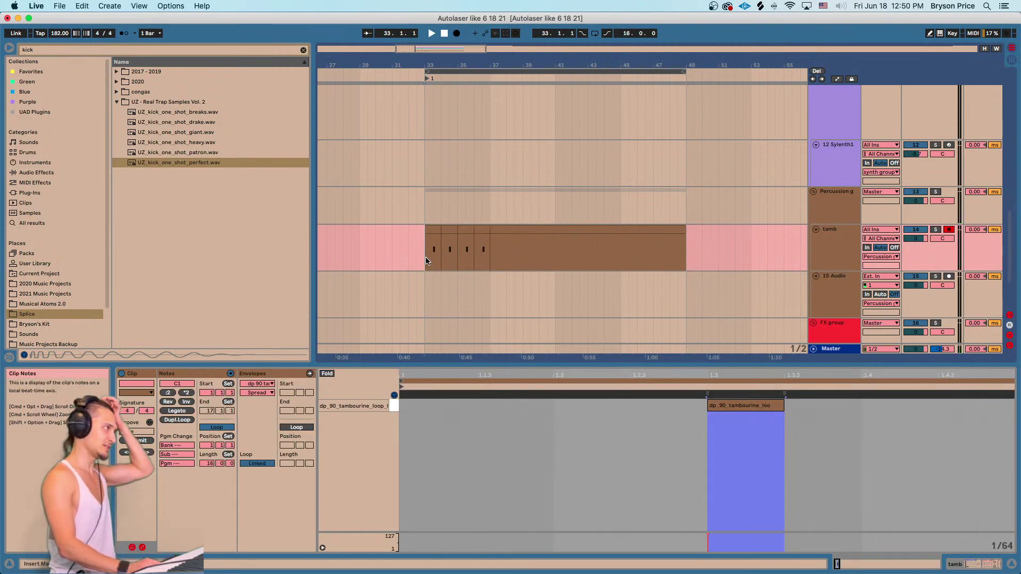
Clear the browser search and add UAD RealVerb-Pro from the UAD Plugins collection to the tamb track.
left_click(845, 252)
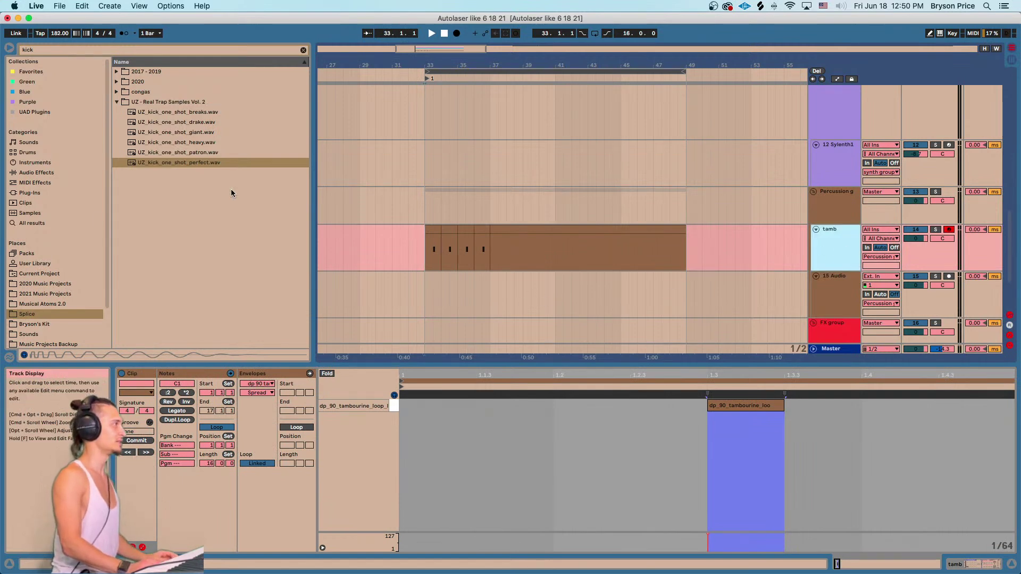
left_click(42, 73)
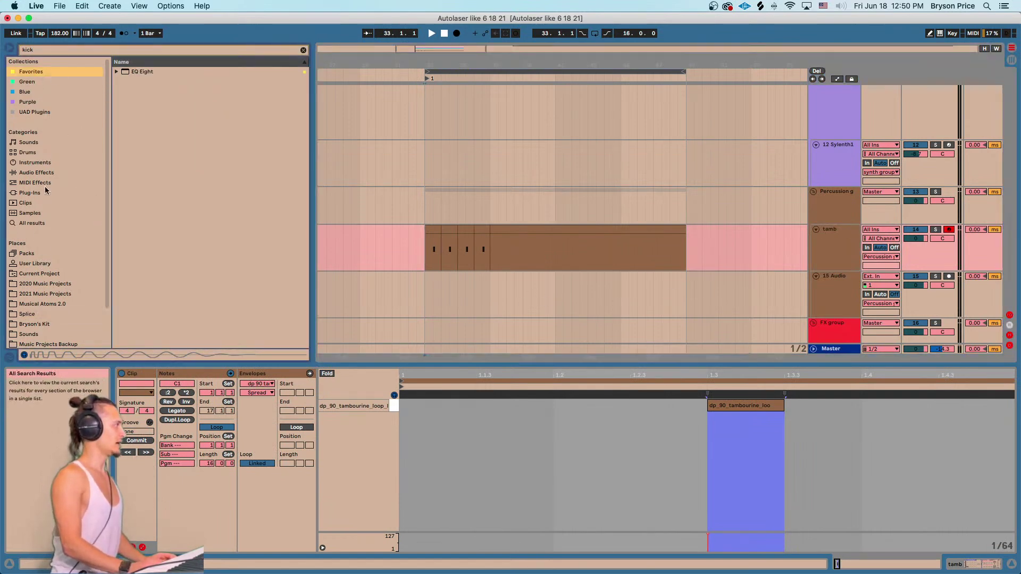
left_click(45, 173)
left_click(303, 50)
scroll(165, 237, "down", 3)
scroll(165, 293, "up", 1)
left_click(36, 74)
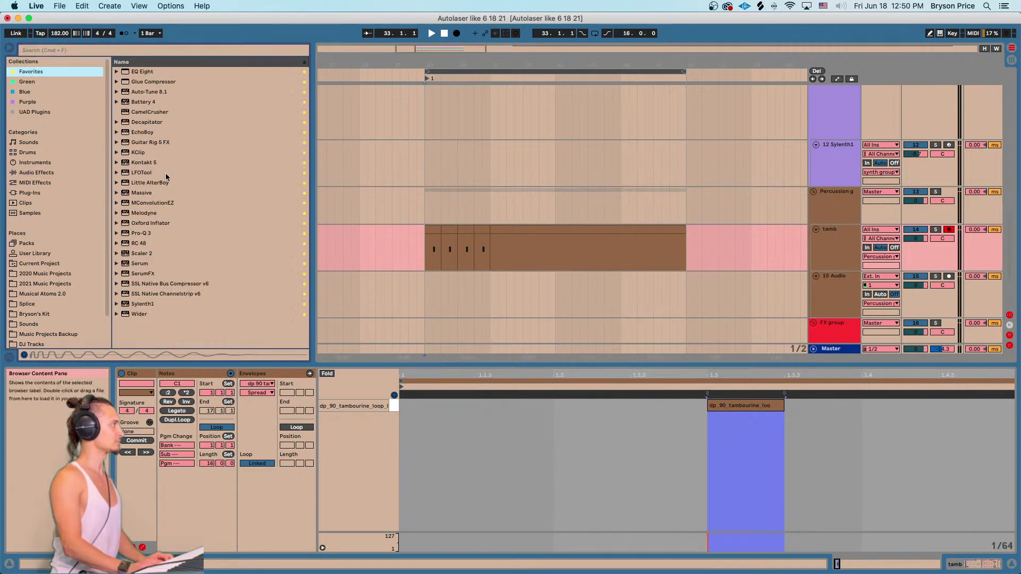
left_click(32, 113)
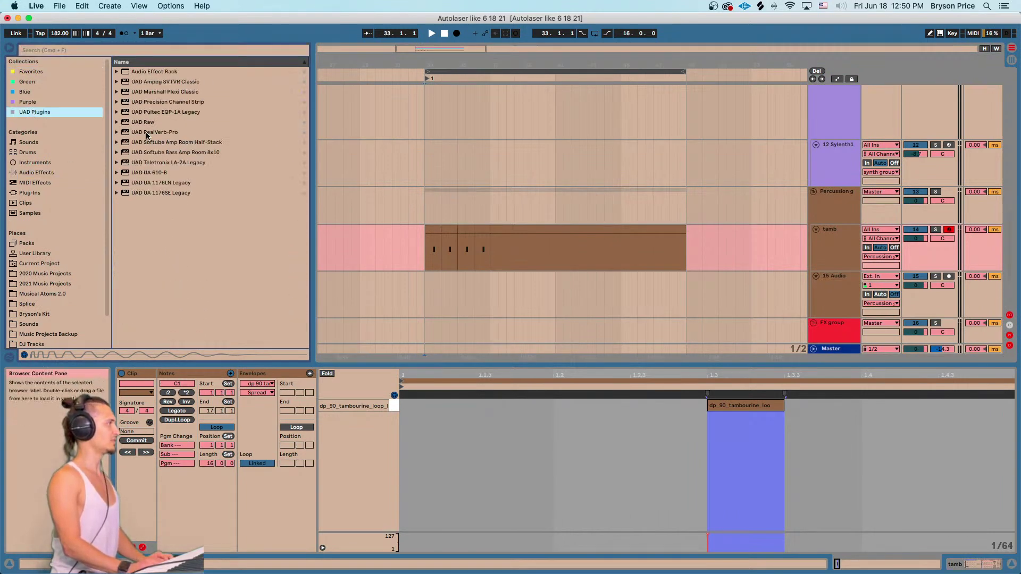
left_click_drag(147, 135, 420, 199)
left_click_drag(466, 257, 466, 258)
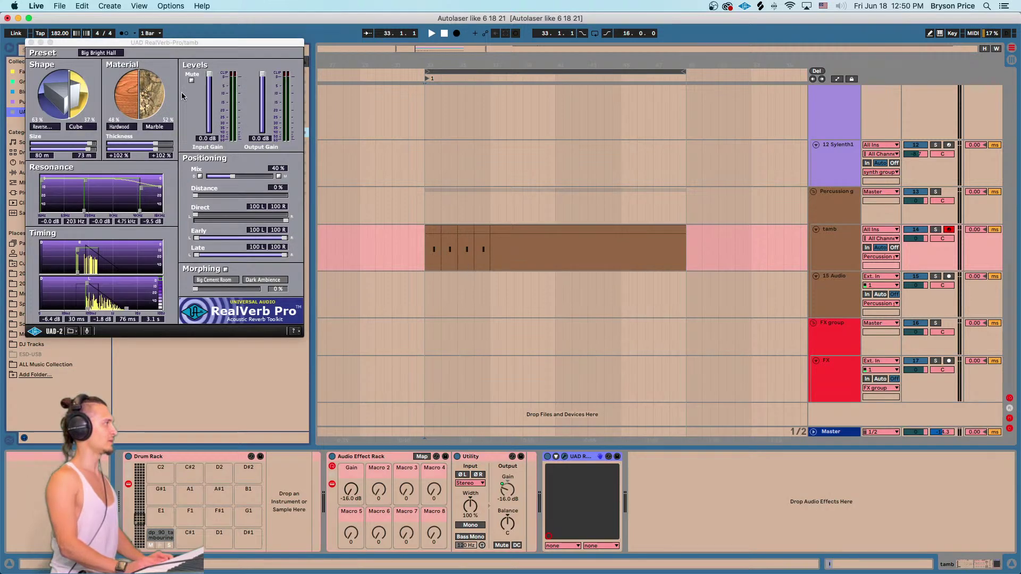
Set the RealVerb-Pro mix to 3% while playing back the tambourine.
left_click_drag(154, 39, 737, 189)
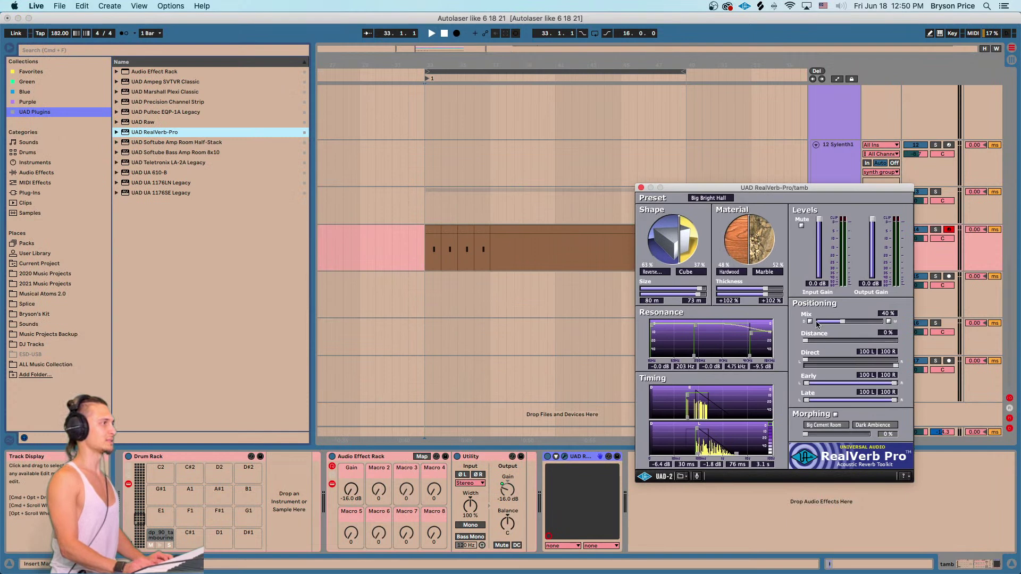
key("space")
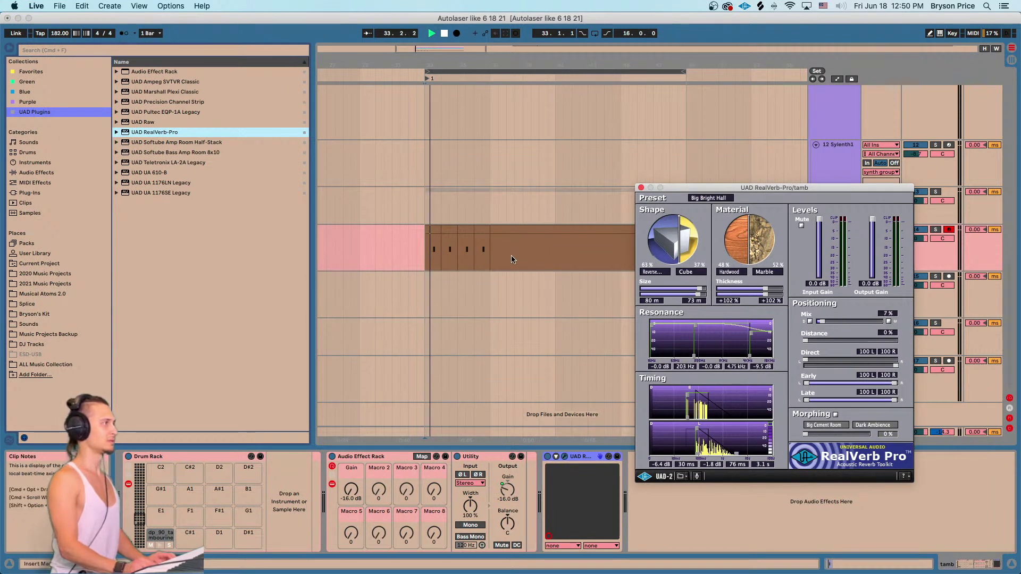
left_click(813, 321)
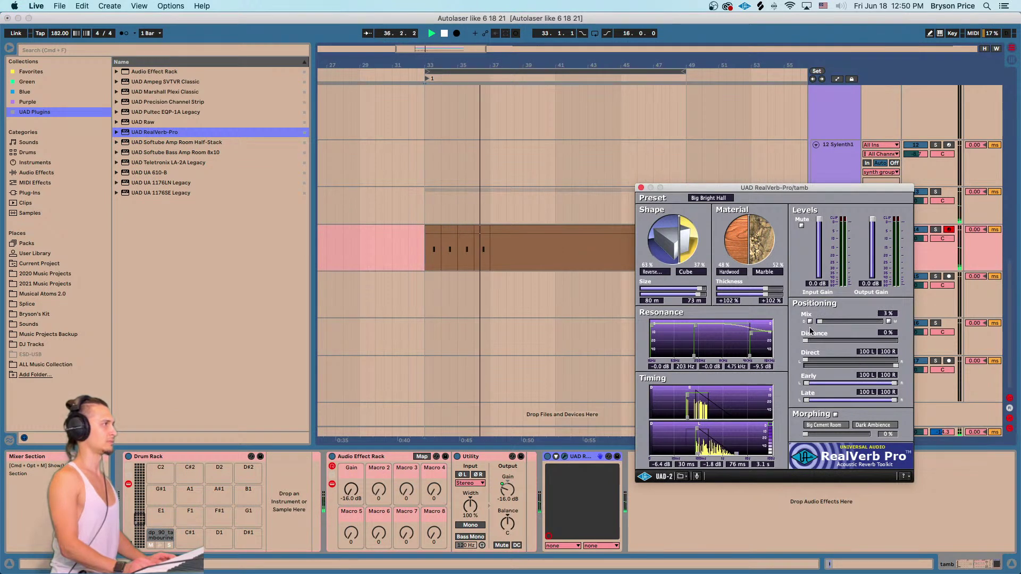
Duplicate the four-bar tambourine pattern once on the tamb track.
left_click(425, 253)
left_click_drag(426, 254, 491, 254)
key("super+d")
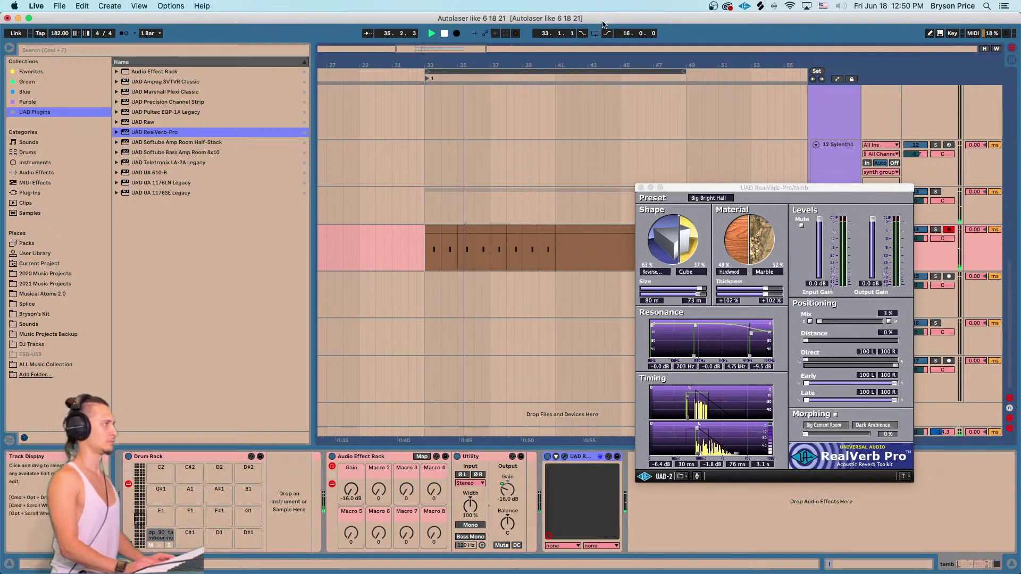
Loop the eight tambourine bars from bar 33 and close the RealVerb-Pro window.
left_click_drag(425, 254, 482, 254)
key("super+l")
left_click_drag(482, 80, 495, 104)
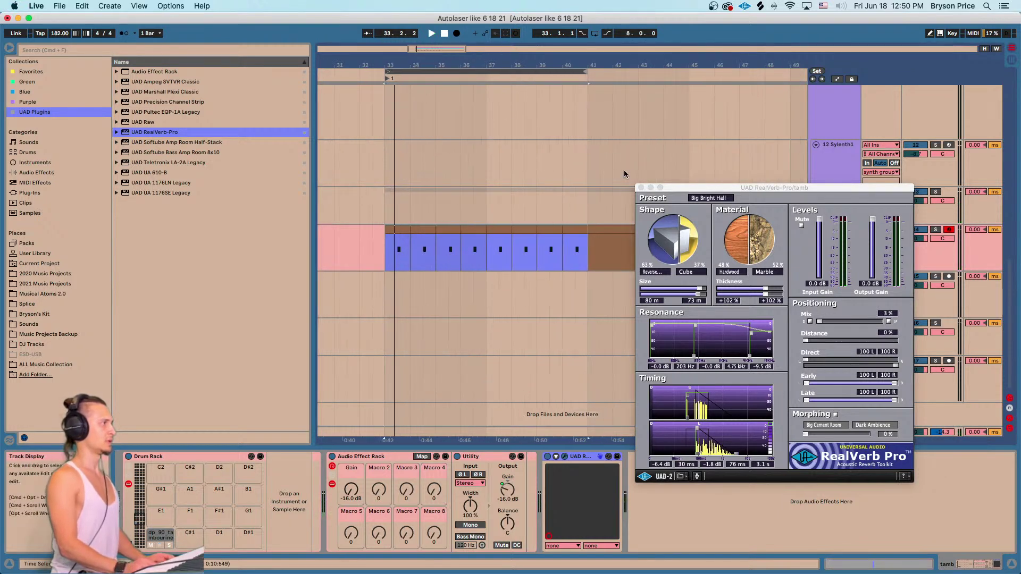
left_click(641, 187)
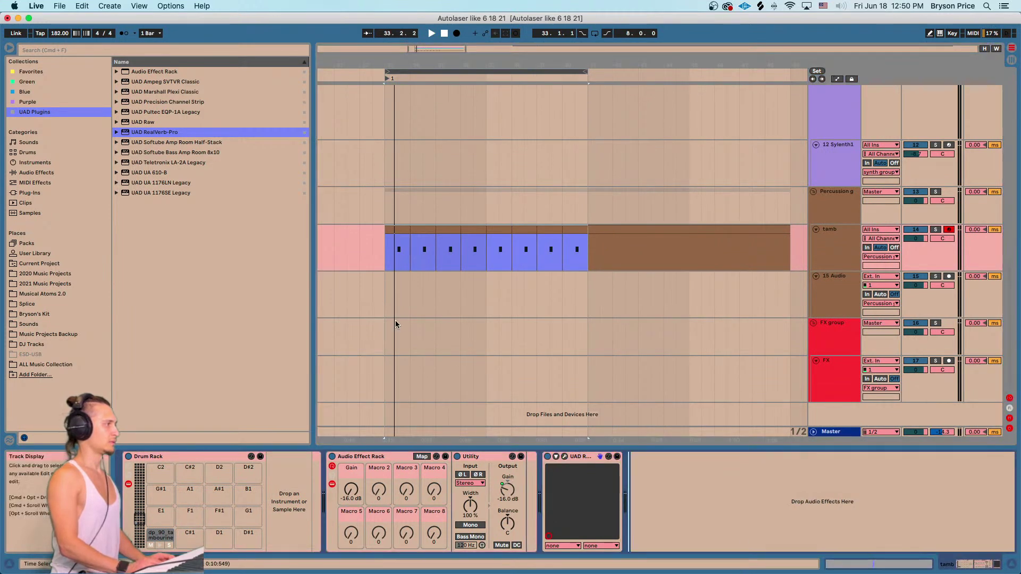
Select the FX group track to view its devices.
left_click(703, 332)
key("Down")
key("Up")
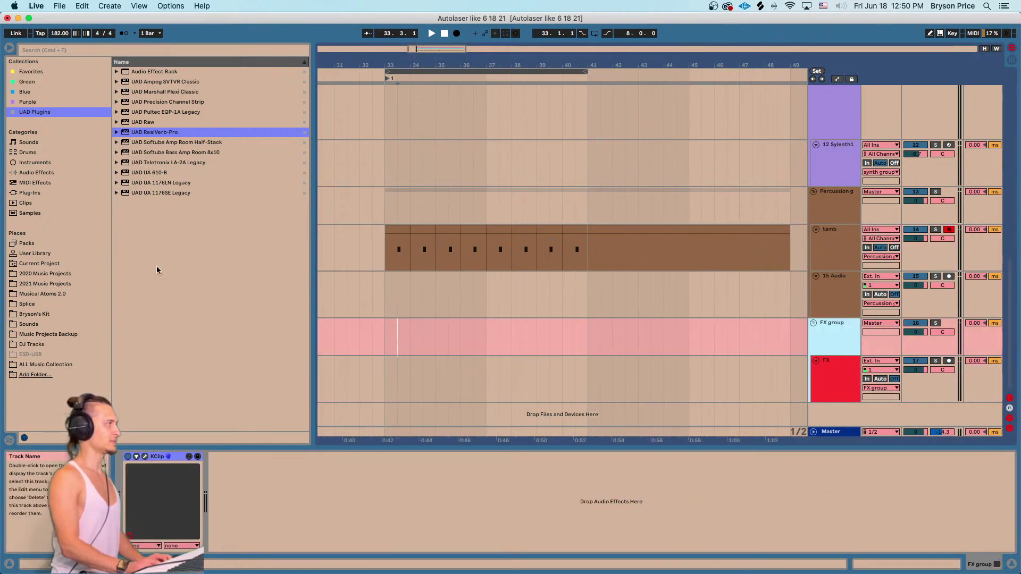
Import the FX group from Praises Go To You Fm 115bpm.als in the 2021 Music Projects folder into the arrangement.
left_click(45, 285)
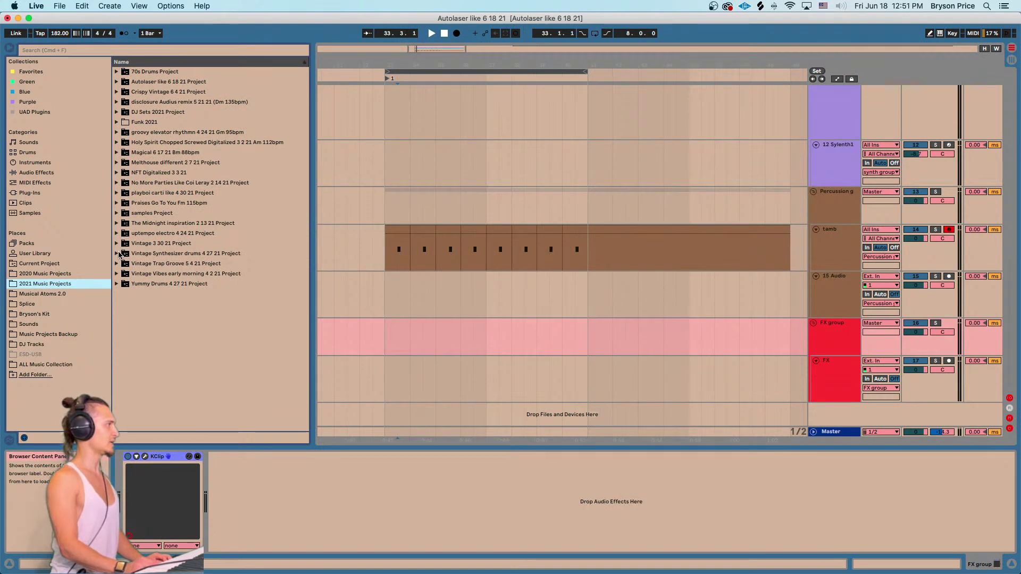
left_click(116, 203)
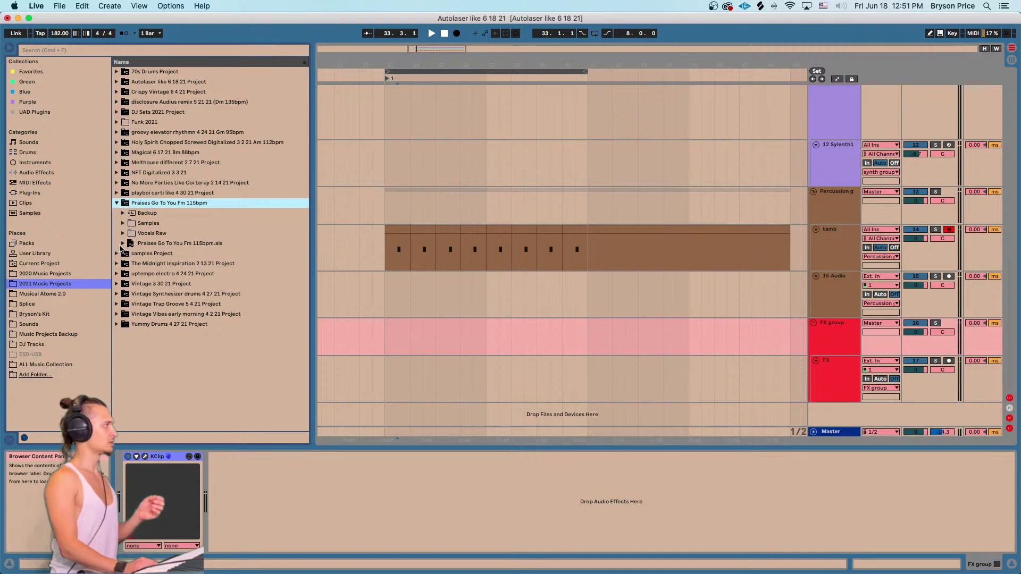
left_click(123, 244)
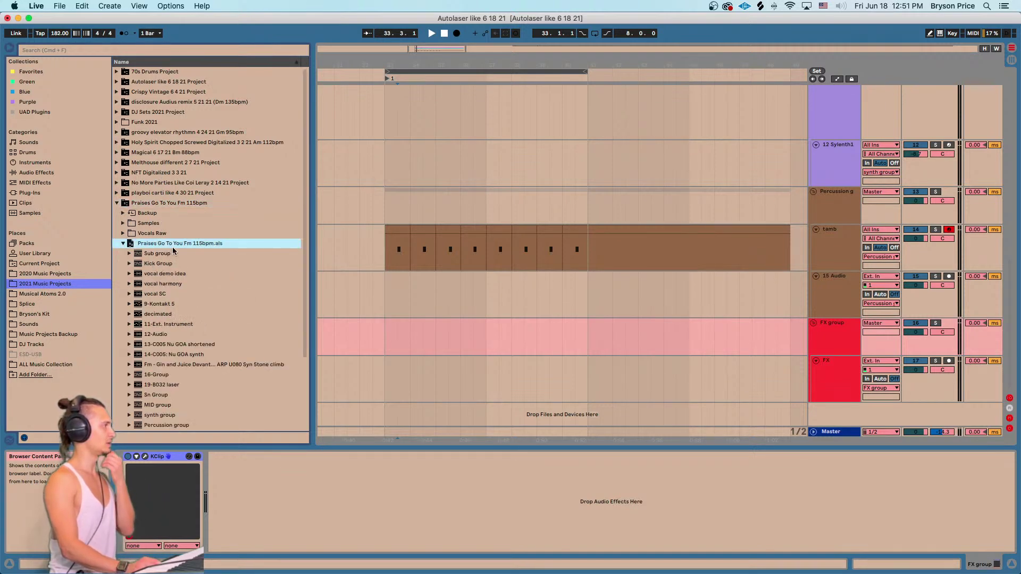
scroll(184, 326, "down", 5)
left_click(153, 346)
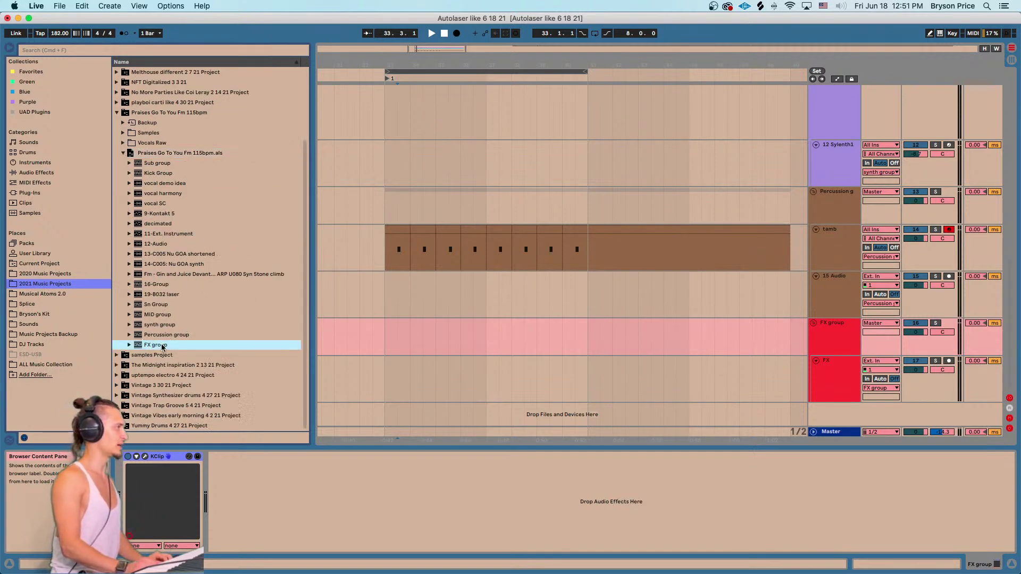
left_click_drag(825, 328, 772, 336)
scroll(670, 346, "down", 3)
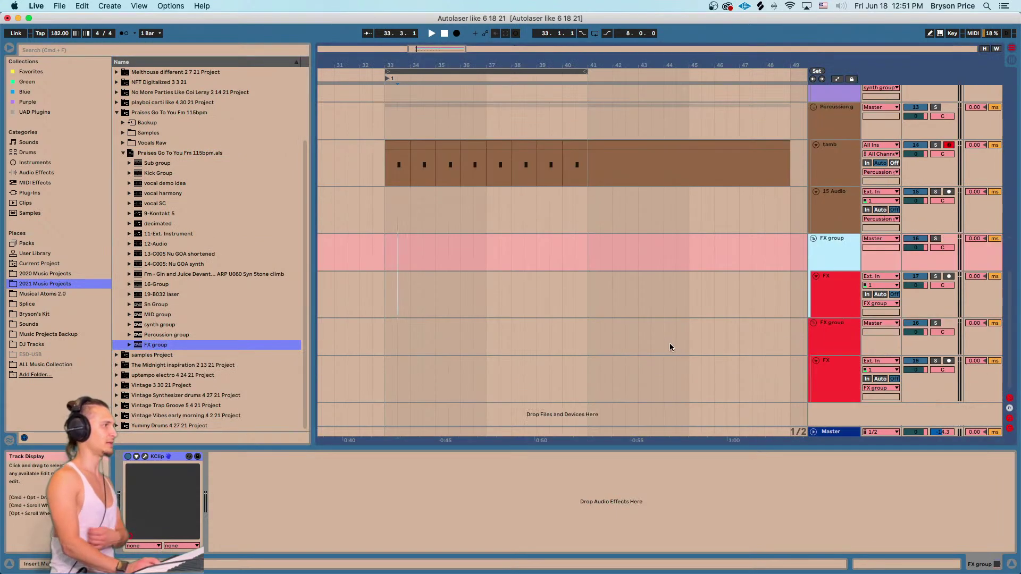
Show the whole arrangement and import the Praises Go To You project's FX group a second time.
double_click(593, 65)
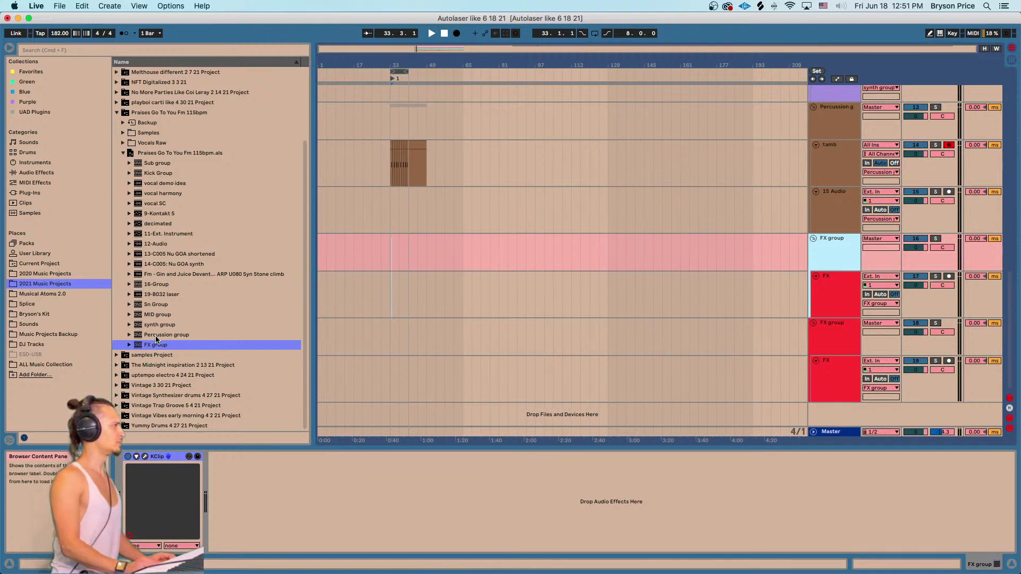
left_click(838, 332)
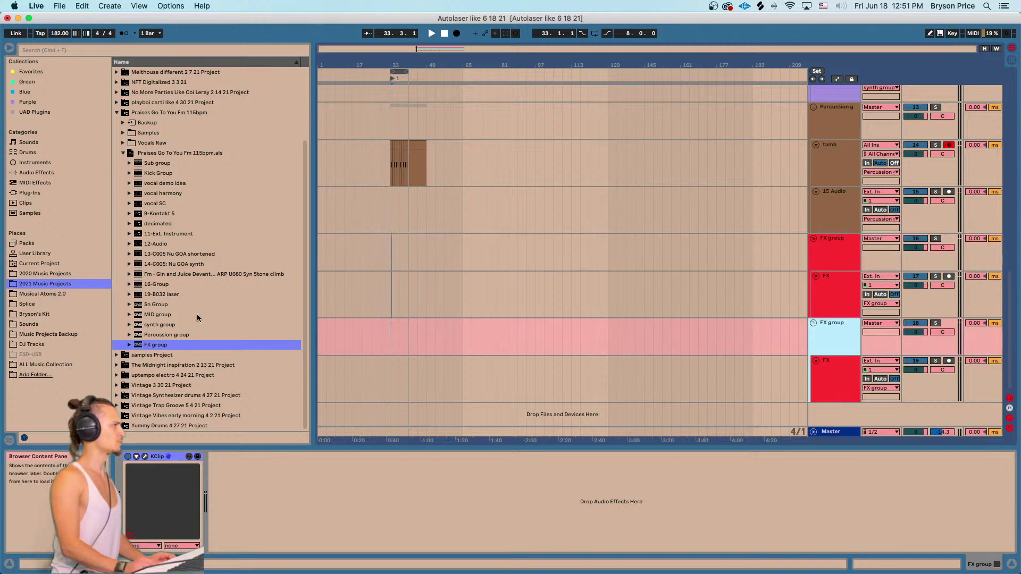
left_click_drag(159, 345, 834, 244)
Delete two of the three FX group tracks, keeping a single FX group with its FX track.
left_click(841, 346)
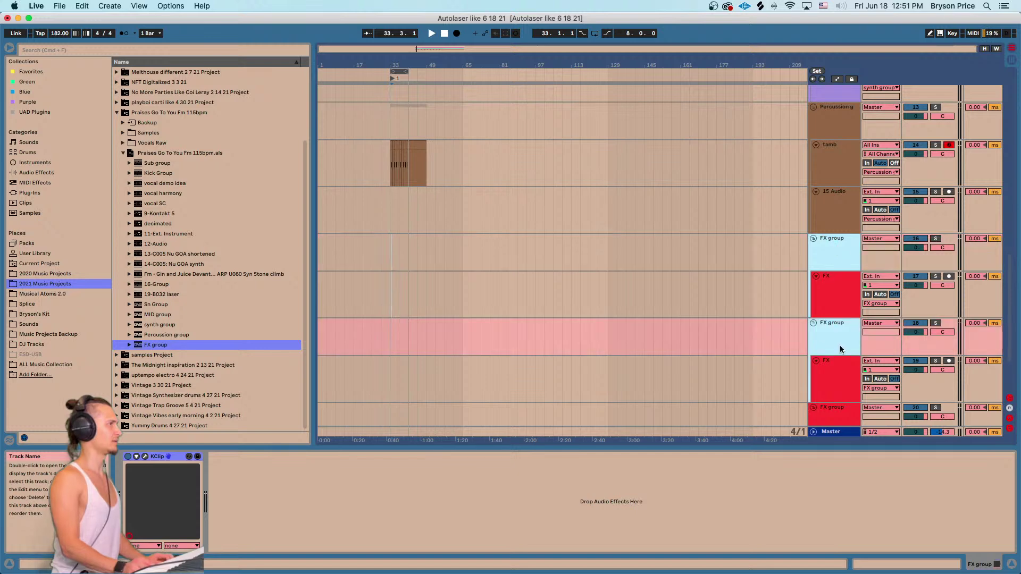
key("Delete")
scroll(213, 213, "up", 5)
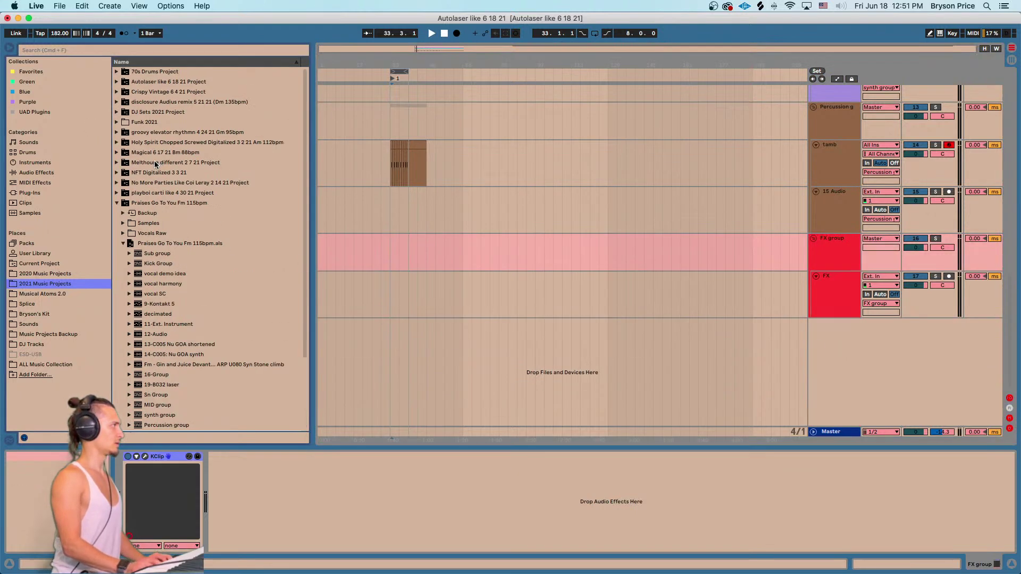
Import the FX group from the Crispy Vintage 6 4 21 project into the arrangement below the existing FX track.
double_click(125, 95)
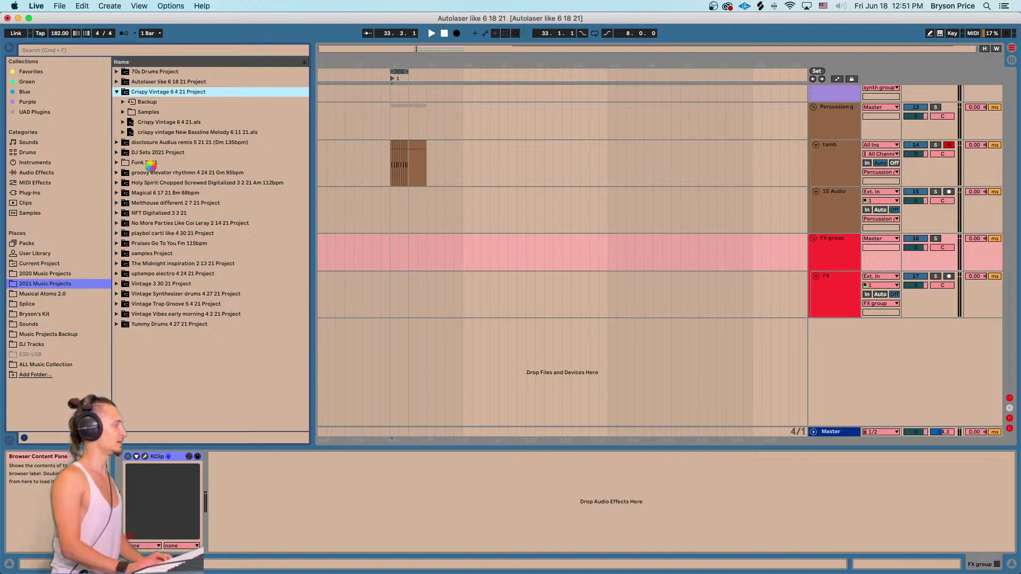
scroll(160, 239, "down", 5)
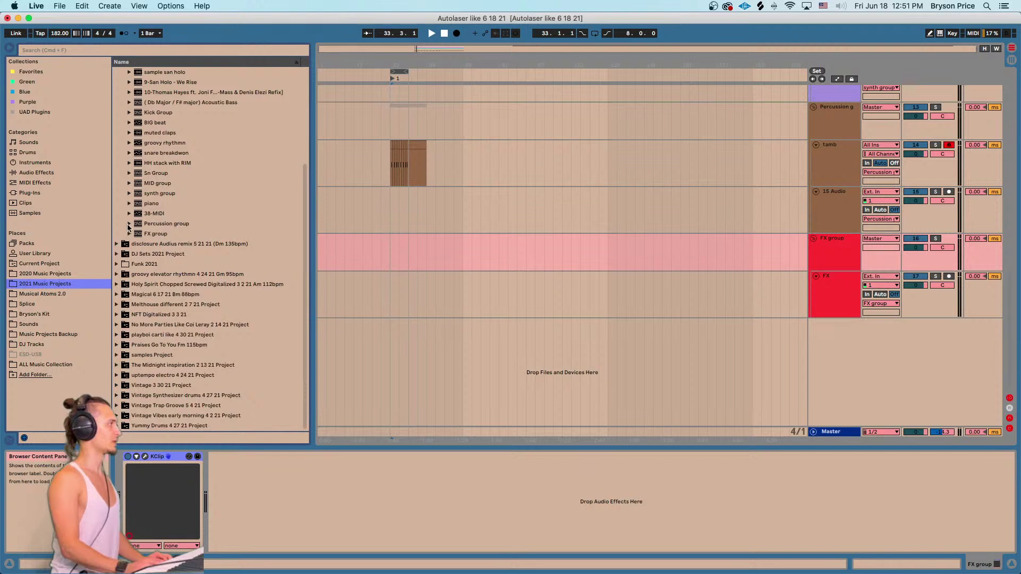
double_click(158, 234)
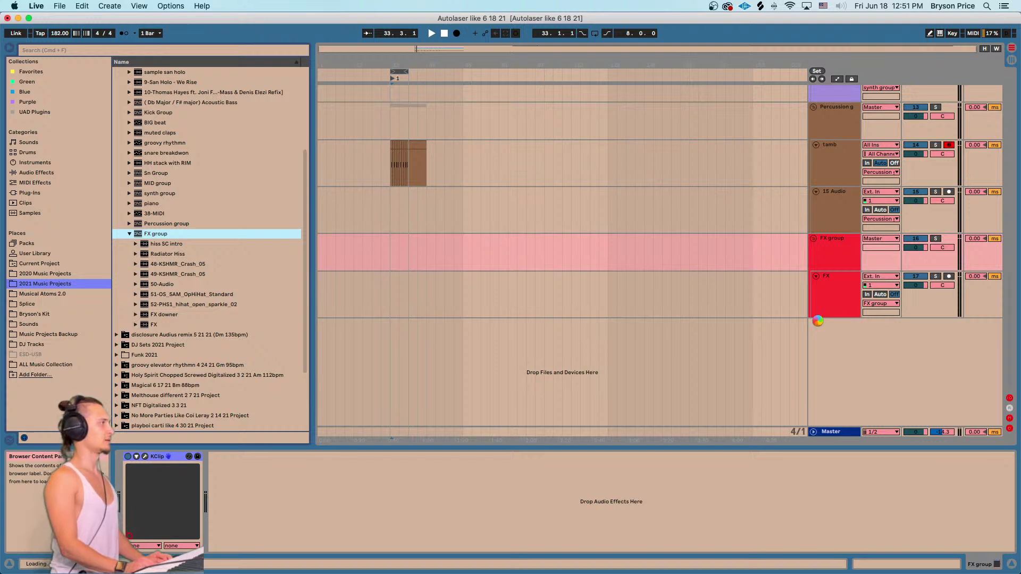
left_click_drag(817, 321, 598, 272)
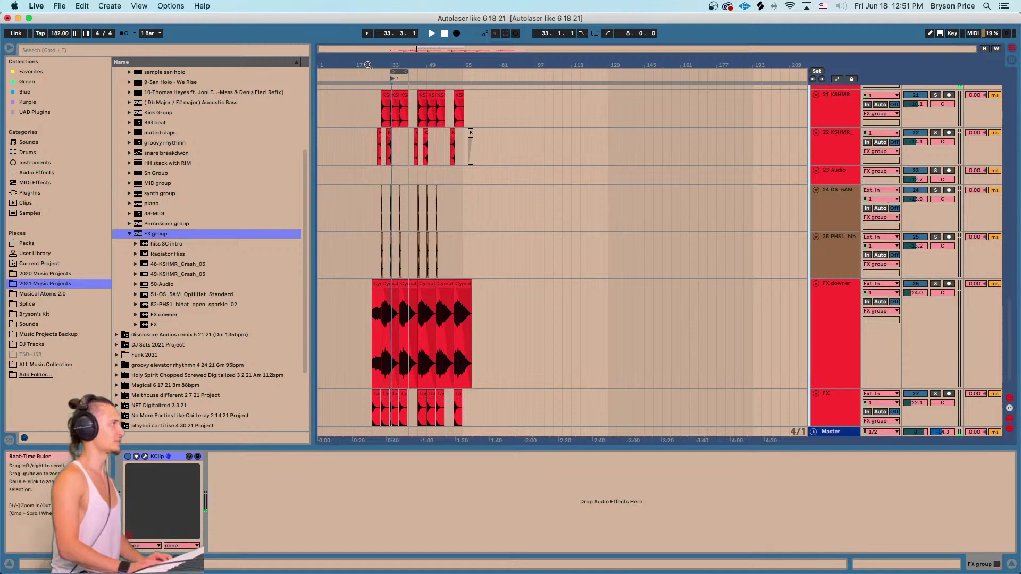
Inspect the Little Radiator plug-in's settings on the imported Radiator Hiss track and close its window.
left_click_drag(368, 66, 370, 89)
scroll(545, 250, "up", 5)
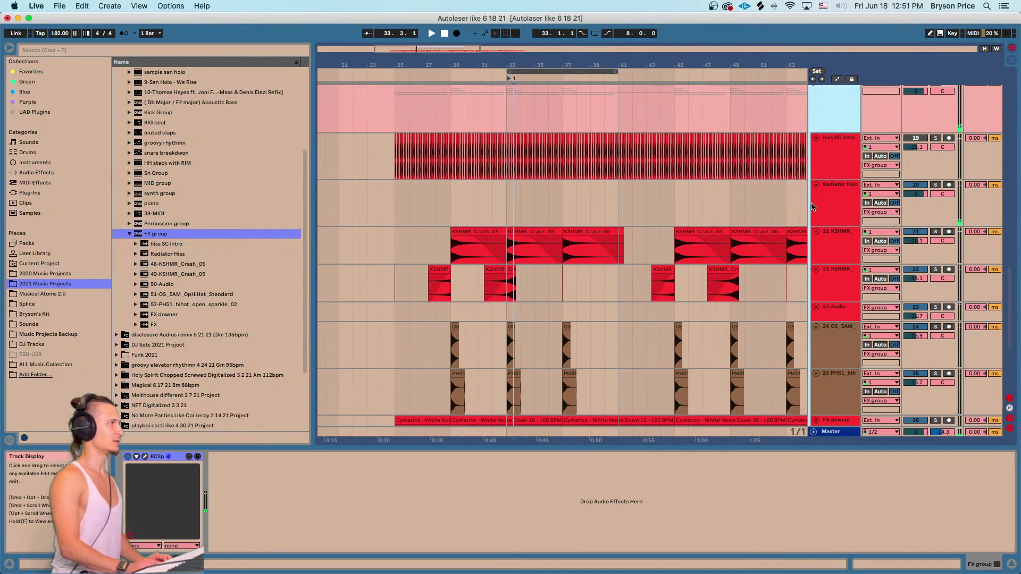
left_click(814, 206)
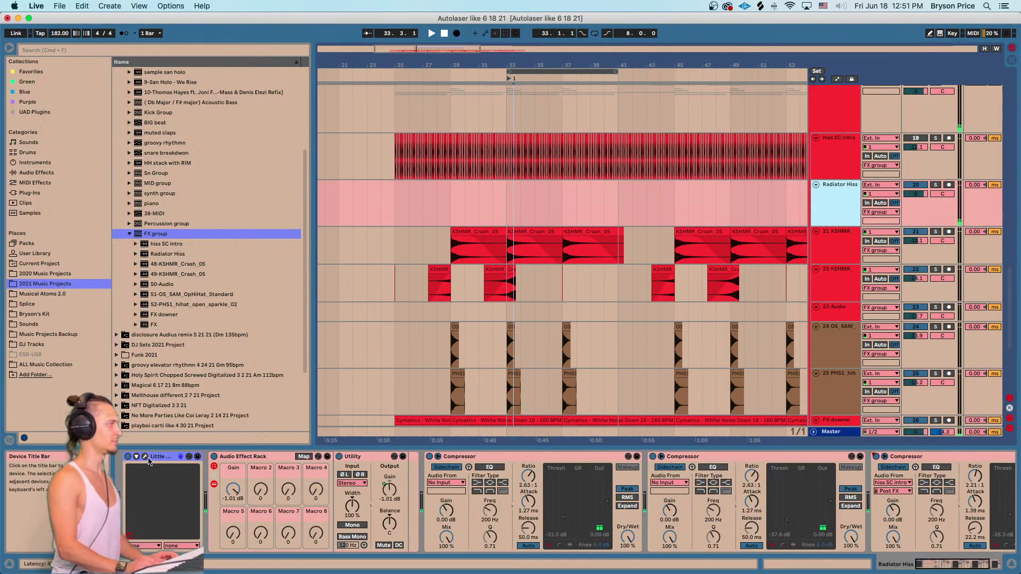
left_click(149, 460)
left_click_drag(192, 109, 418, 117)
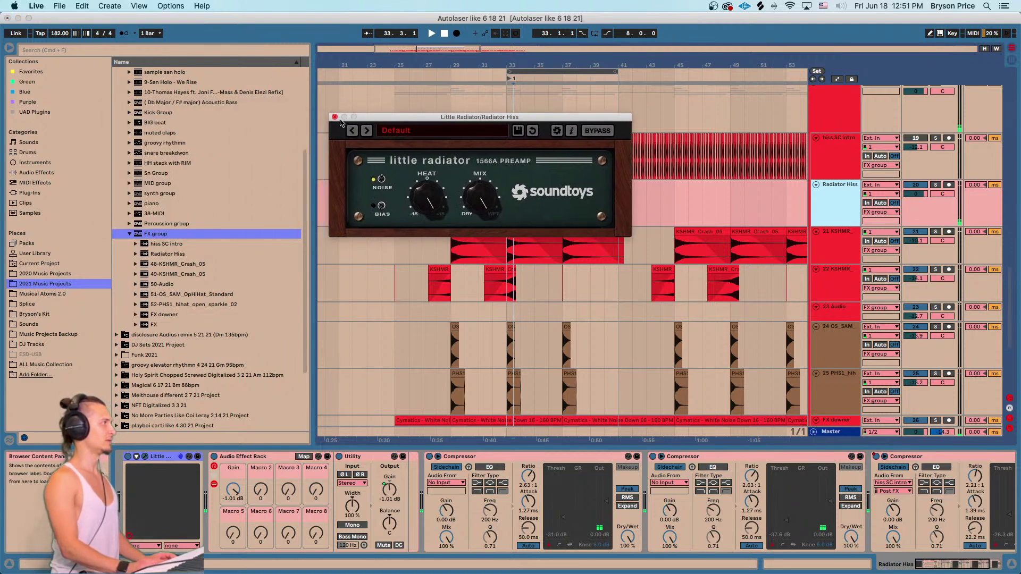
left_click(334, 117)
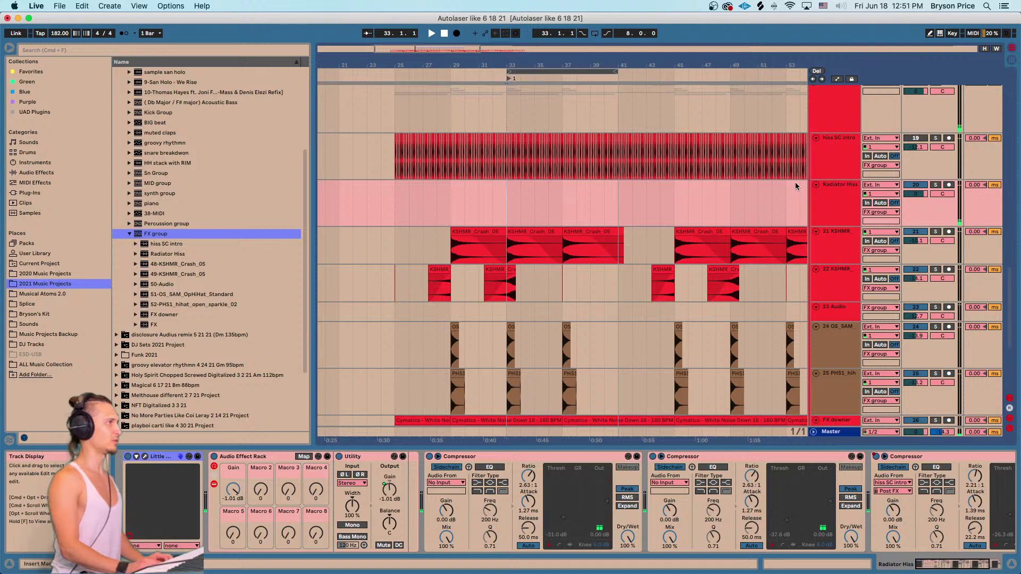
Solo the Radiator Hiss track and play it from bar 33.
left_click(836, 190)
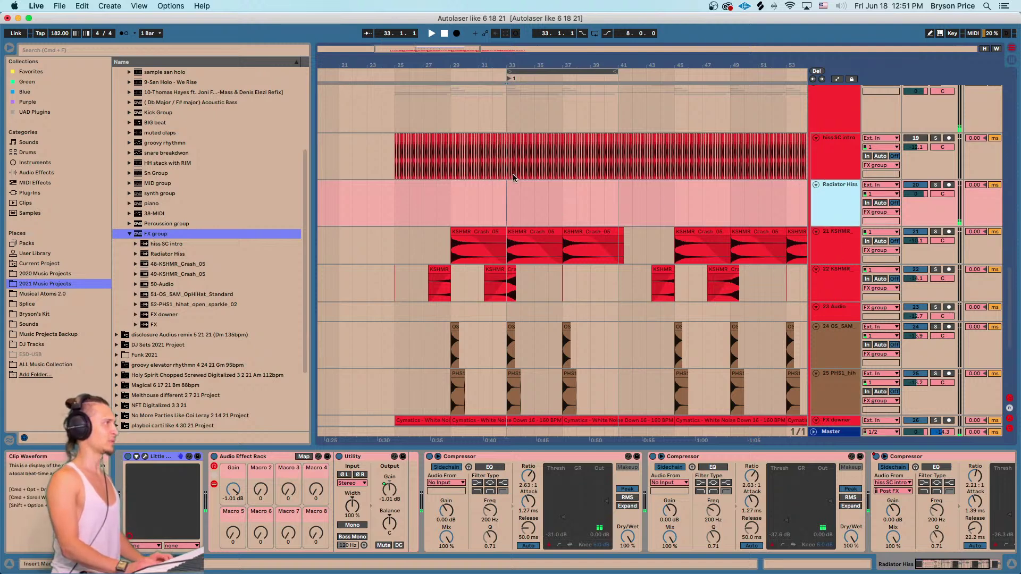
left_click(504, 186)
left_click(934, 186)
key("space")
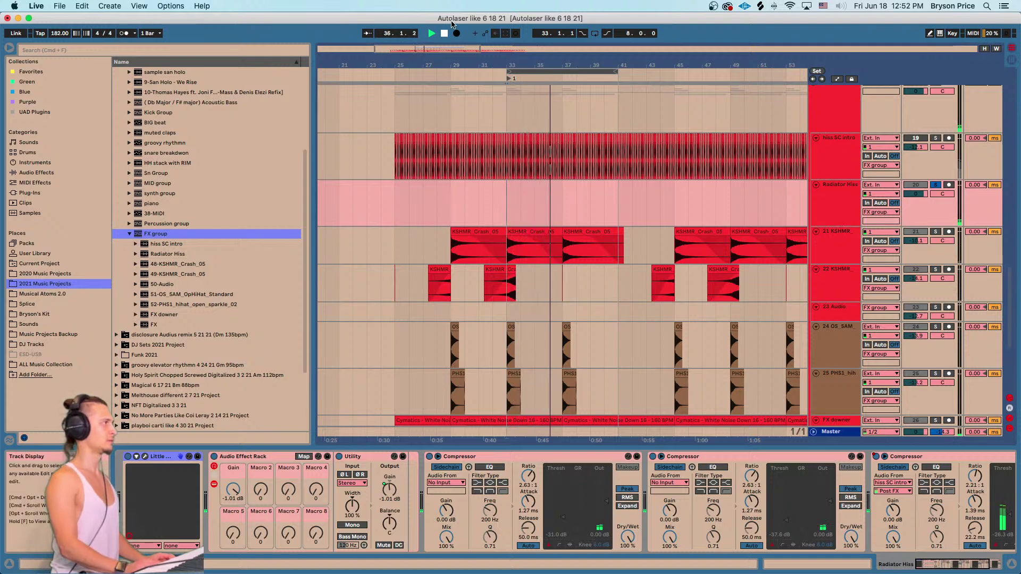
Thin out the hiss SC intro track by deleting every second clip in the first beats from bar 33.
left_click_drag(512, 64, 502, 103)
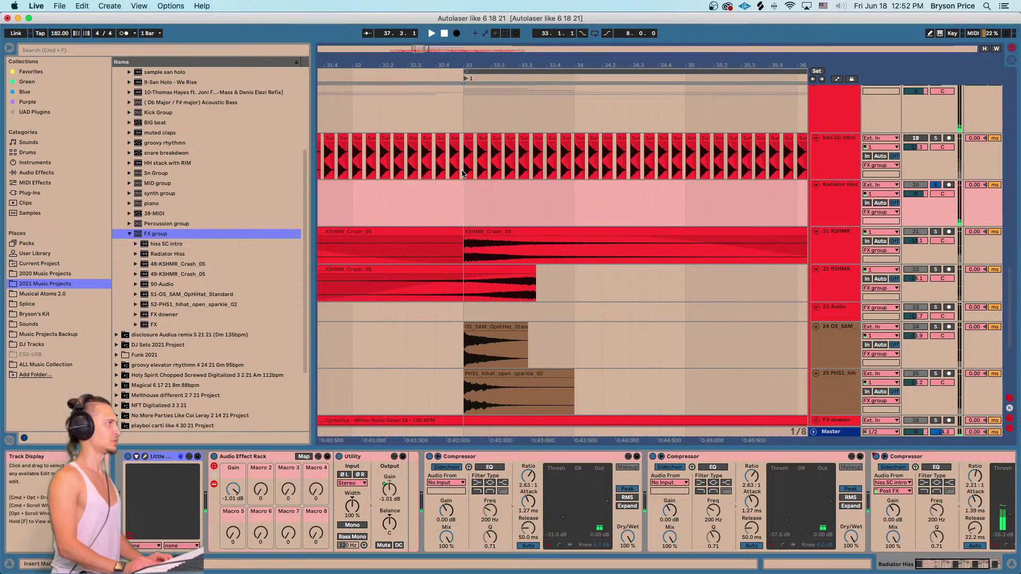
left_click(481, 138)
left_click_drag(480, 141, 469, 140)
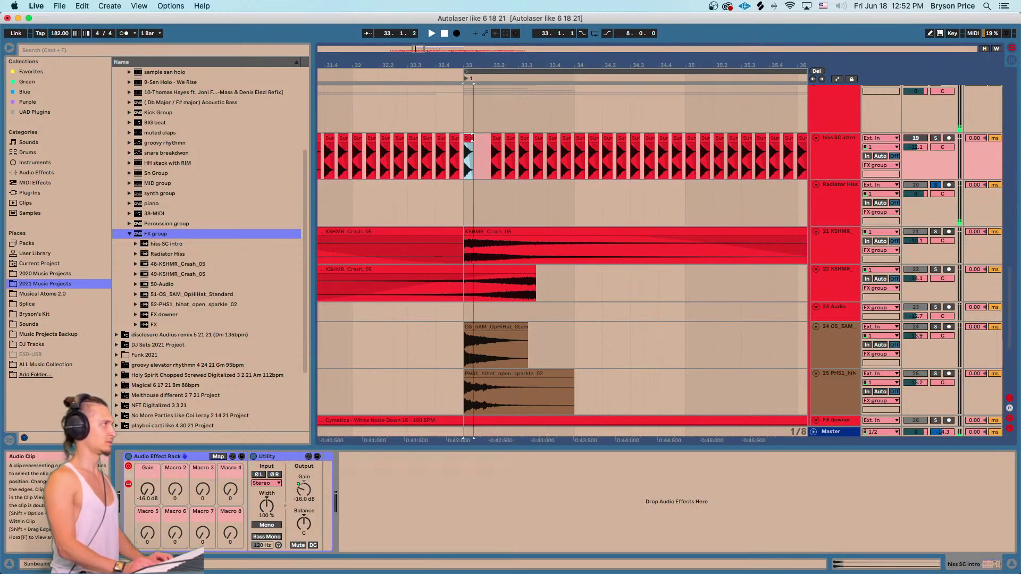
left_click(469, 139)
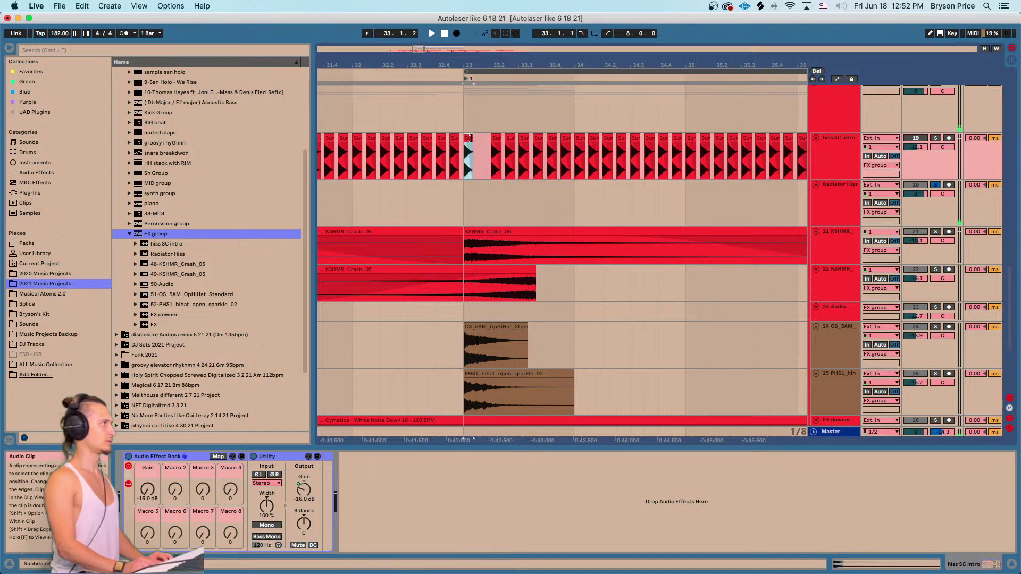
left_click(512, 139)
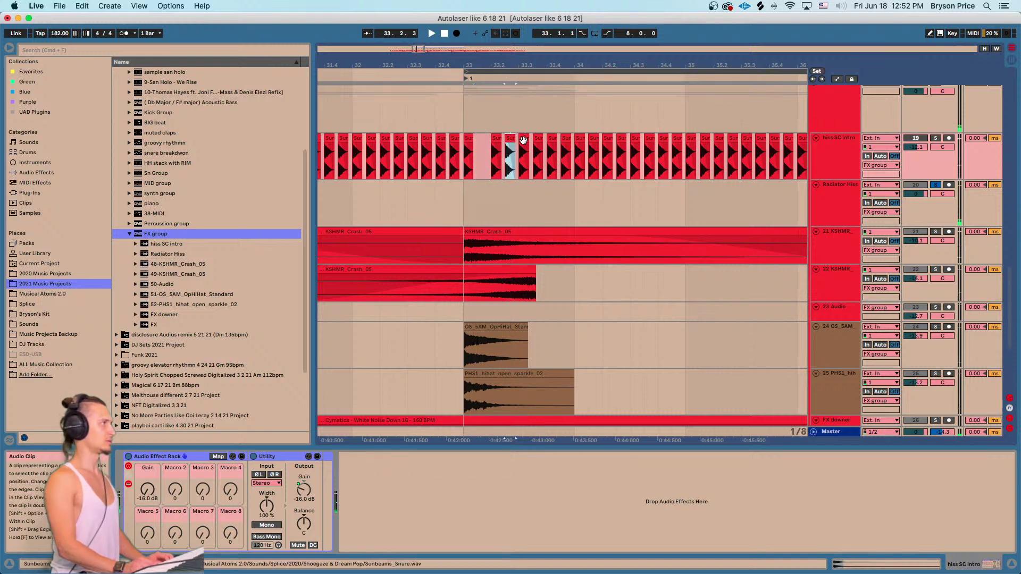
left_click_drag(535, 138, 538, 139)
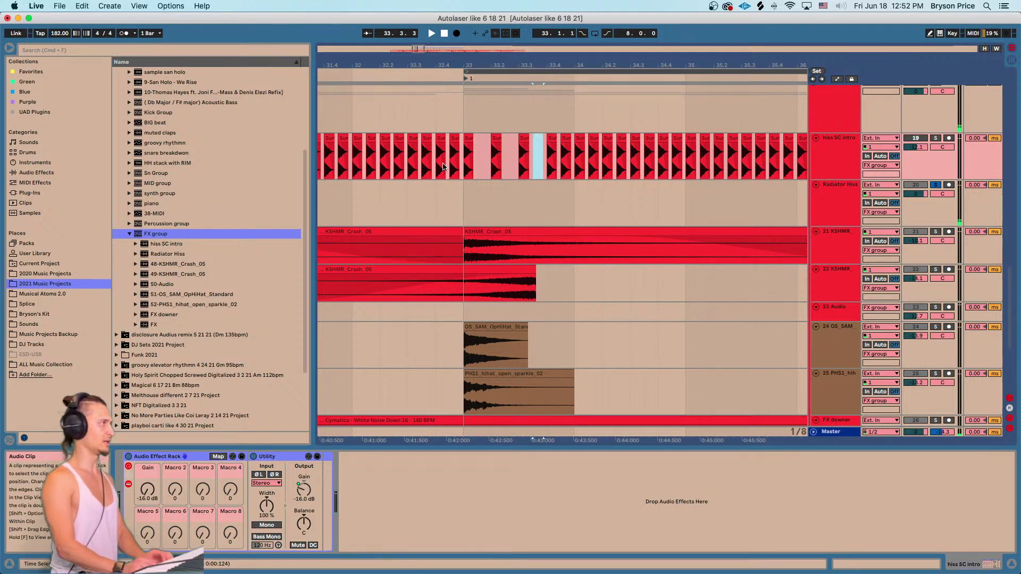
Delete the rest of the original dense hiss clips following the thinned pattern in bar 33.
left_click_drag(461, 169, 537, 168)
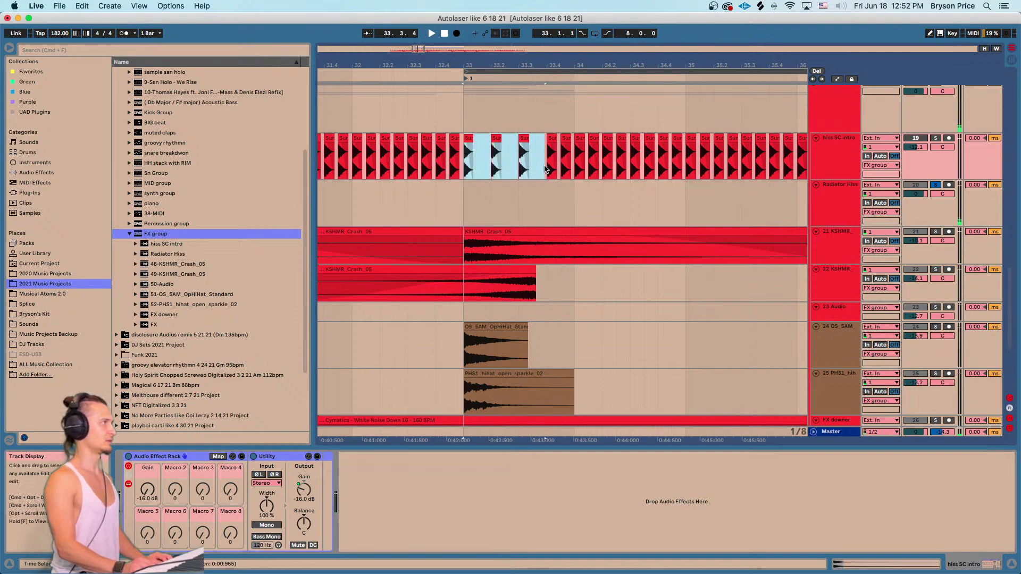
left_click(550, 138)
left_click_drag(552, 66, 506, 22)
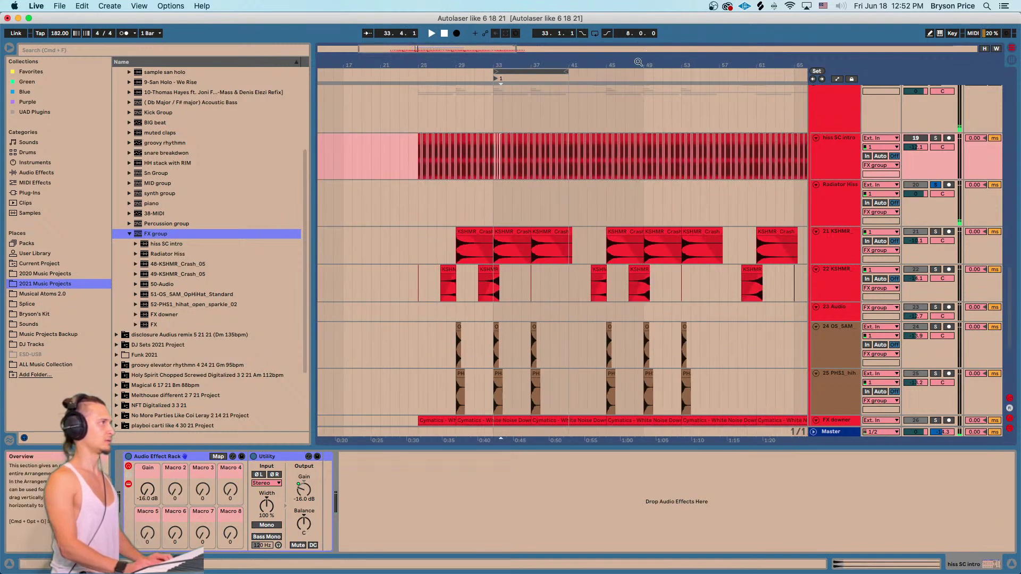
left_click_drag(640, 55, 622, 21)
key("Delete")
Duplicate the thinned hiss pattern starting at bar 33 repeatedly along the hiss SC intro track to about bar 58.
left_click_drag(392, 64, 435, 170)
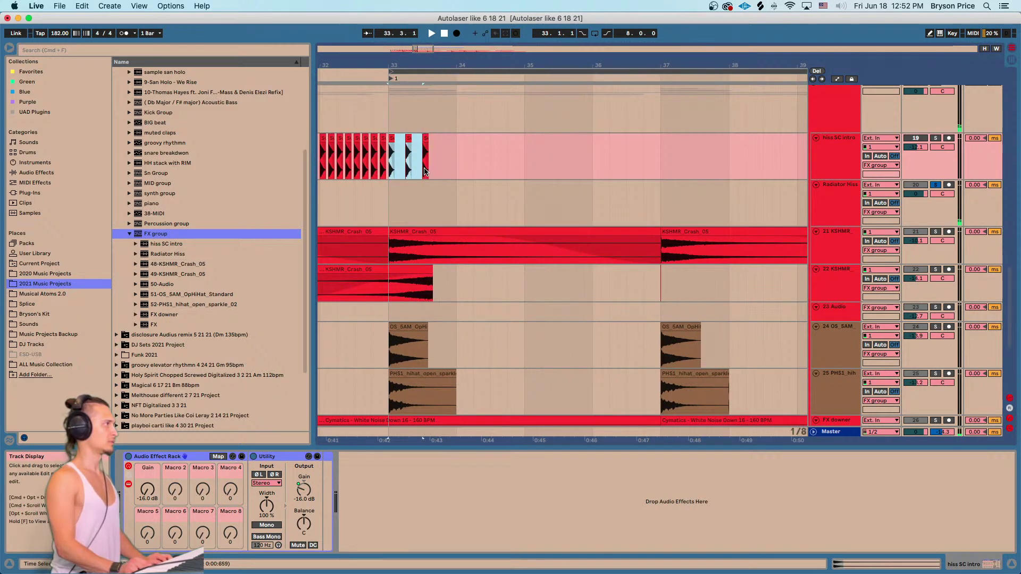
key("super+d")
key("super+d")
key("super+d")
key("super+d")
key("super+d")
key("super+d")
key("super+d")
left_click_drag(435, 66, 434, 63)
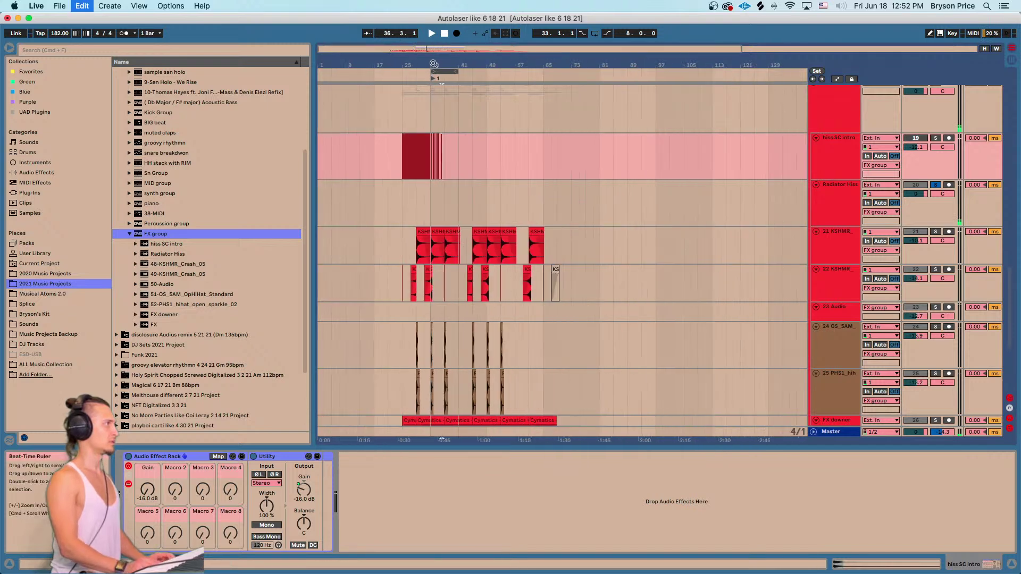
key("super+d")
key("super+d")
key("super+d")
key("super+d")
key("super+d")
key("super+d")
key("super+d")
key("super+d")
key("super+d")
key("super+d")
key("super+d")
key("super+d")
key("super+d")
key("super+d")
key("super+d")
key("super+d")
key("super+d")
key("super+d")
key("super+d")
key("super+d")
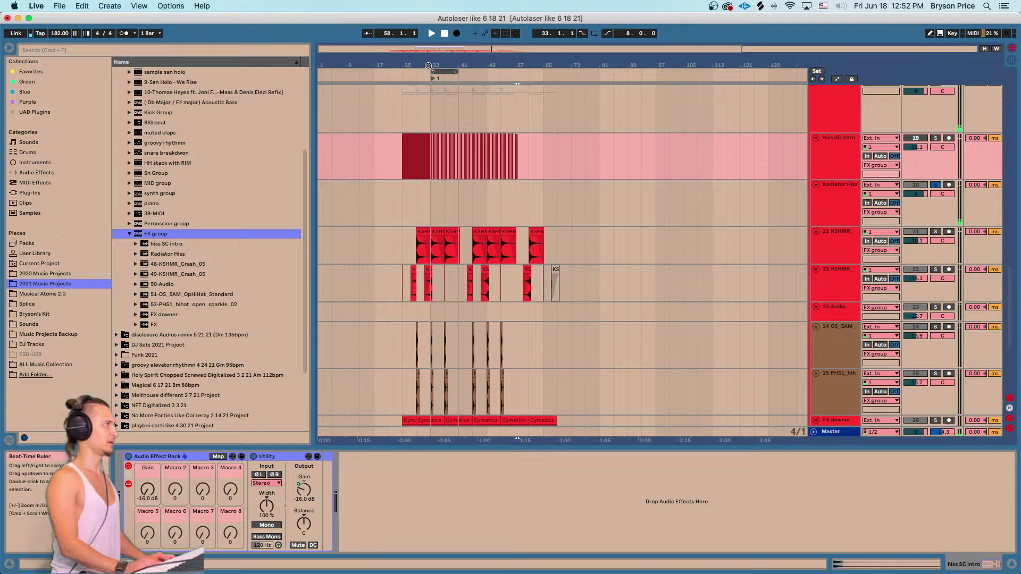
Select the crash clip at bar 33 on the 21 KSHMR track and solo that track.
left_click_drag(429, 64, 470, 230)
left_click(497, 244)
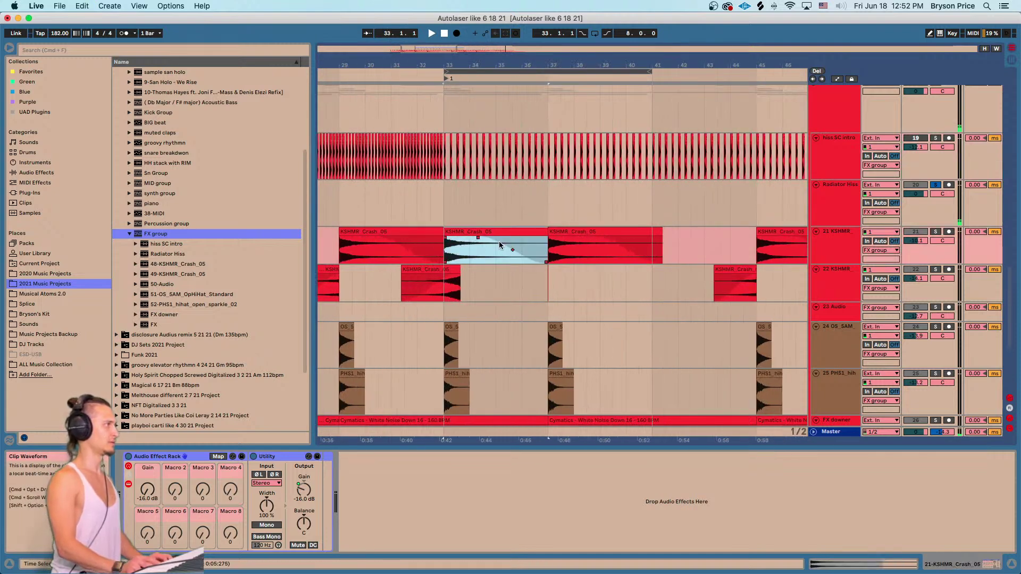
left_click(935, 231)
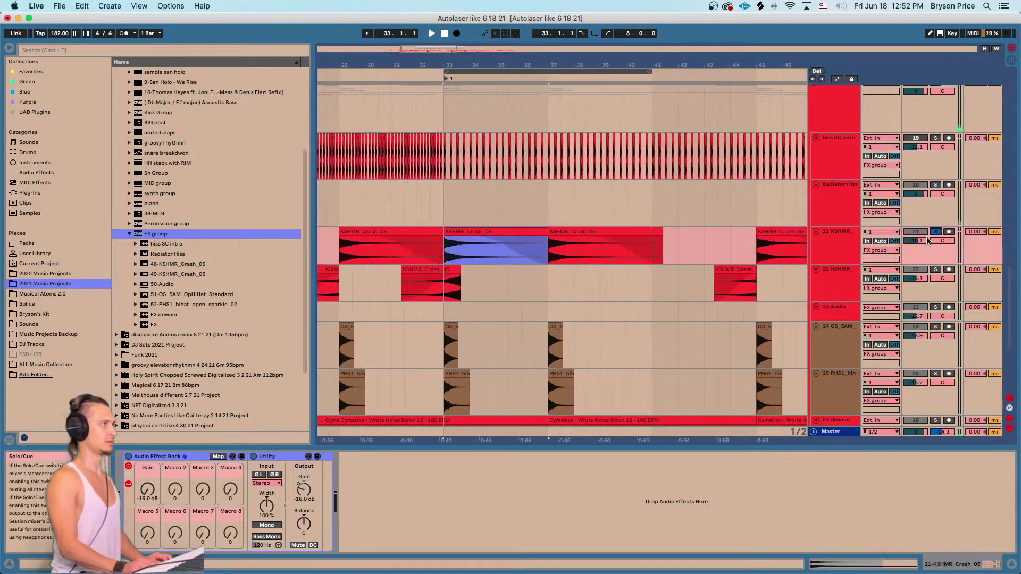
Shift the reverse crash on the 22 KSHMR track earlier and trim its end exactly to bar 33.
left_click(445, 269)
left_click_drag(445, 270, 432, 270)
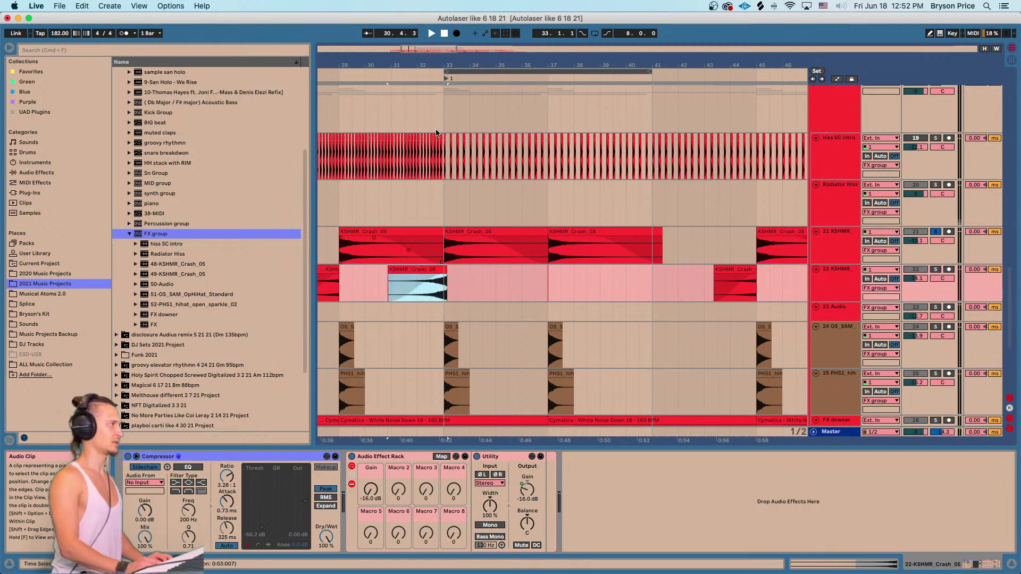
left_click_drag(440, 63, 470, 274)
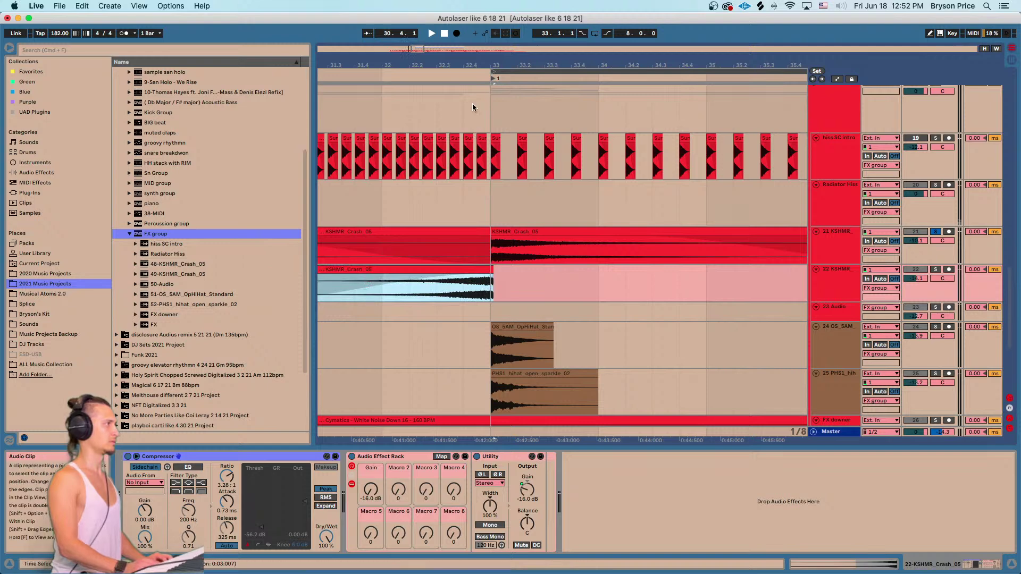
left_click_drag(485, 67, 512, 220)
left_click_drag(515, 276, 499, 278)
Solo the 22 KSHMR track along with 21 KSHMR, play the transition into bar 33, and open the reverse crash's clip settings.
left_click(448, 298)
key("space")
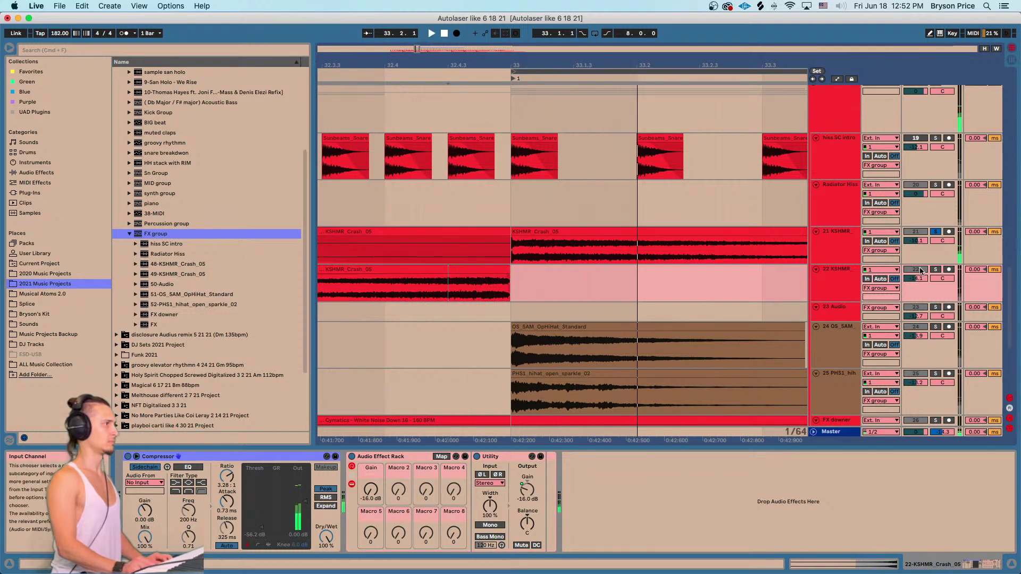
left_click(936, 269, "super")
key("space")
key("space")
key("space")
left_click_drag(528, 65, 530, 13)
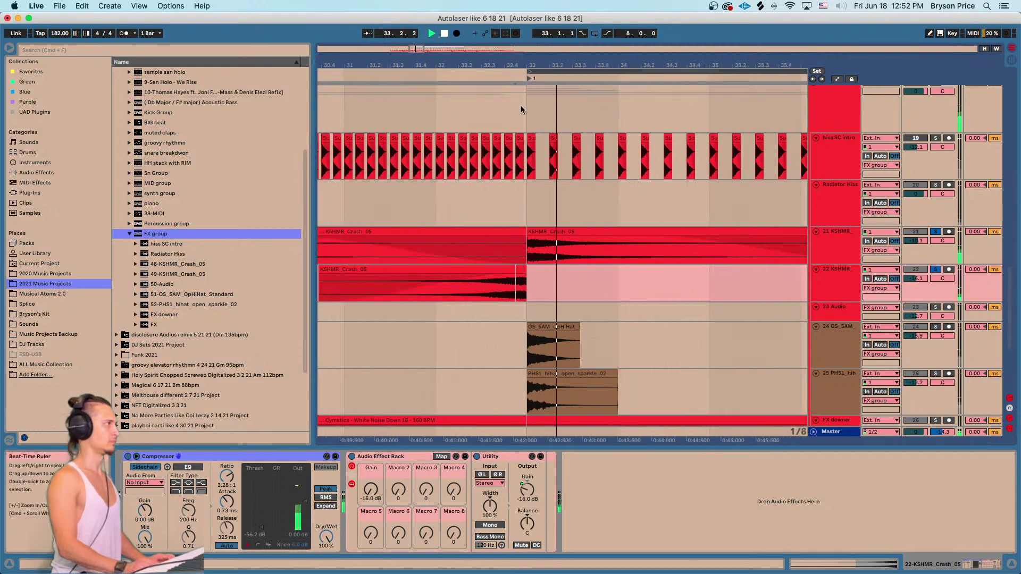
double_click(485, 274)
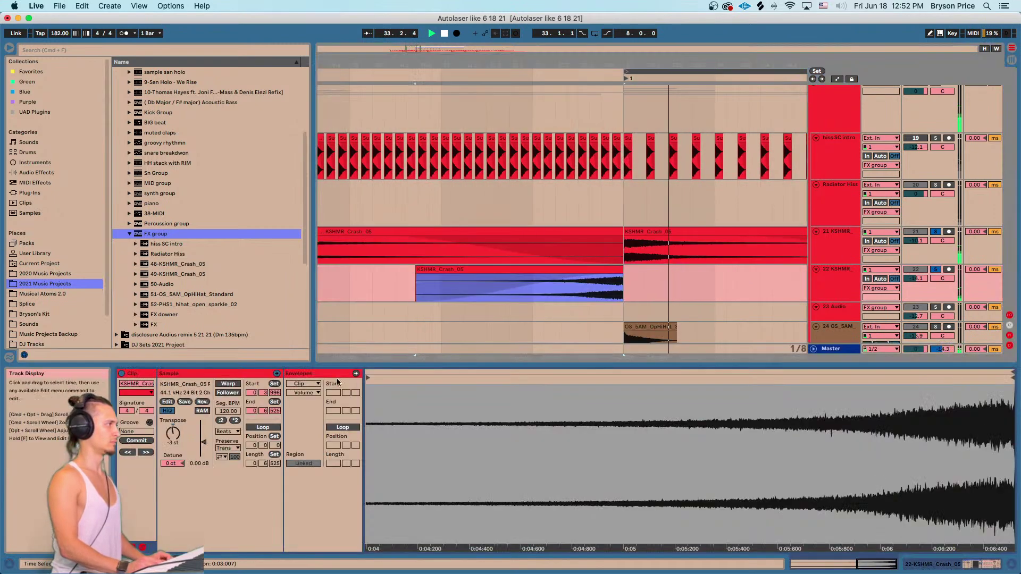
key("space")
key("space")
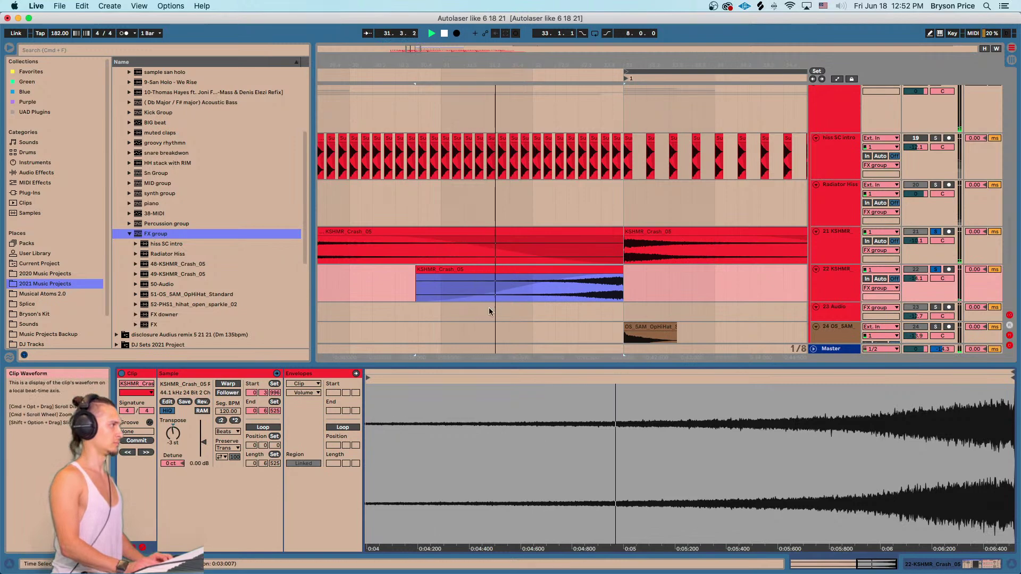
Delete the crash clip at bar 29 on 21 KSHMR and the reverse crash leading into it on 22 KSHMR.
double_click(388, 243)
left_click_drag(411, 65, 412, 16)
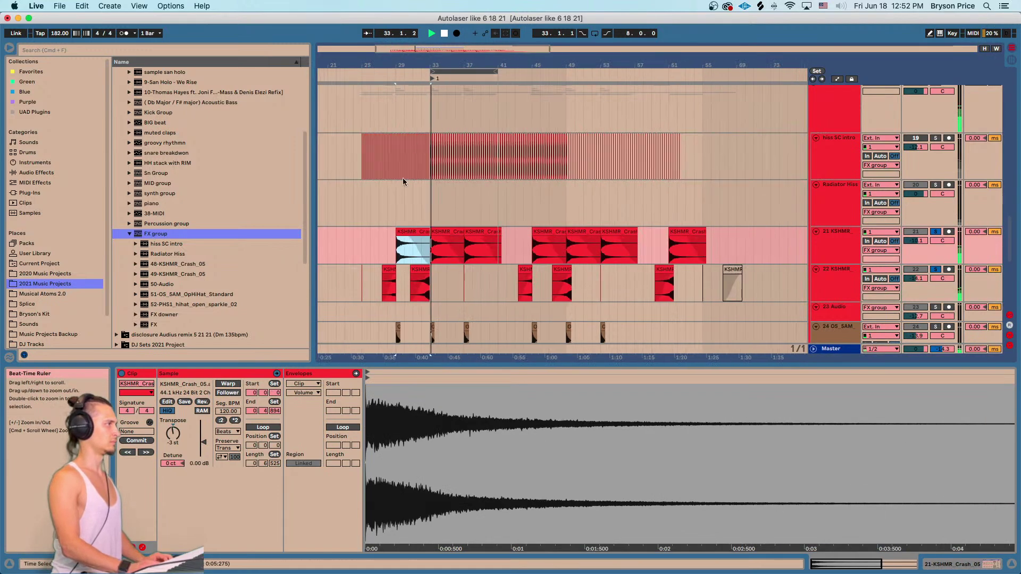
key("Delete")
left_click(388, 290)
key("Delete")
Audition the 24 OS_SAM open hi-hat in solo and delete both brown hi-hat tracks, 24 OS_SAM and 25 PHS1.
scroll(397, 290, "down", 3)
left_click(431, 290)
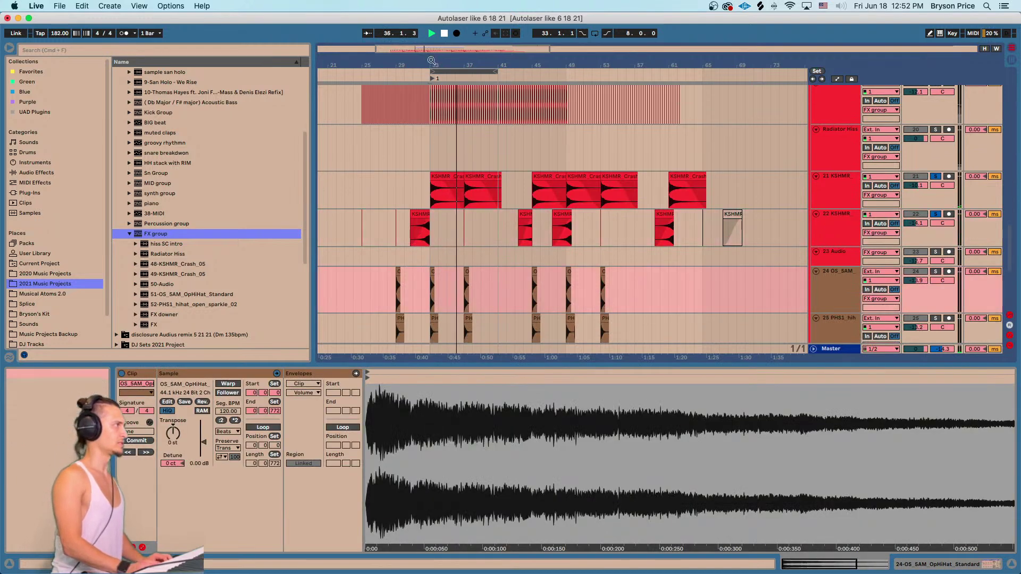
left_click_drag(435, 64, 448, 91)
left_click(935, 271)
scroll(855, 272, "down", 3)
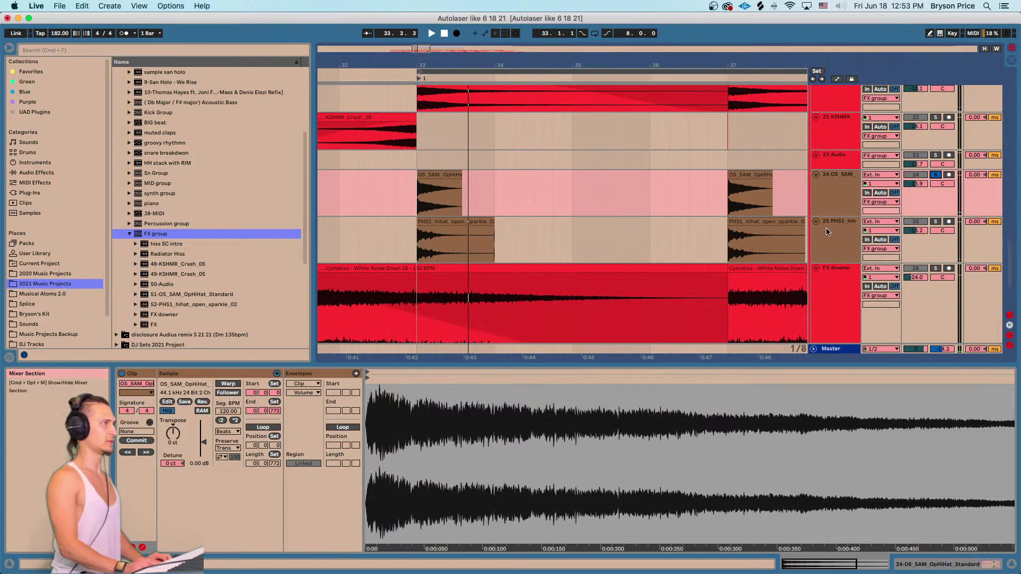
key("Delete")
Move the White Noise Down clip on the FX downer track from bar 29 to bar 33 and play it soloed.
left_click_drag(464, 65, 464, 24)
left_click_drag(387, 175, 480, 179)
left_click(936, 174)
key("space")
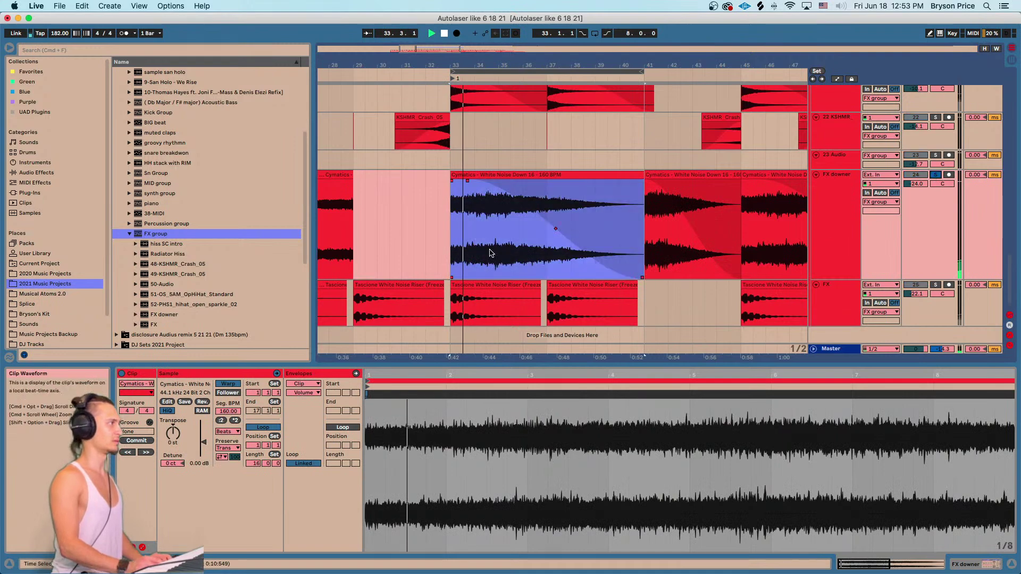
Audition the white noise riser on the FX track in solo, delete that track, and replay the FX downer from bar 33.
left_click(475, 286)
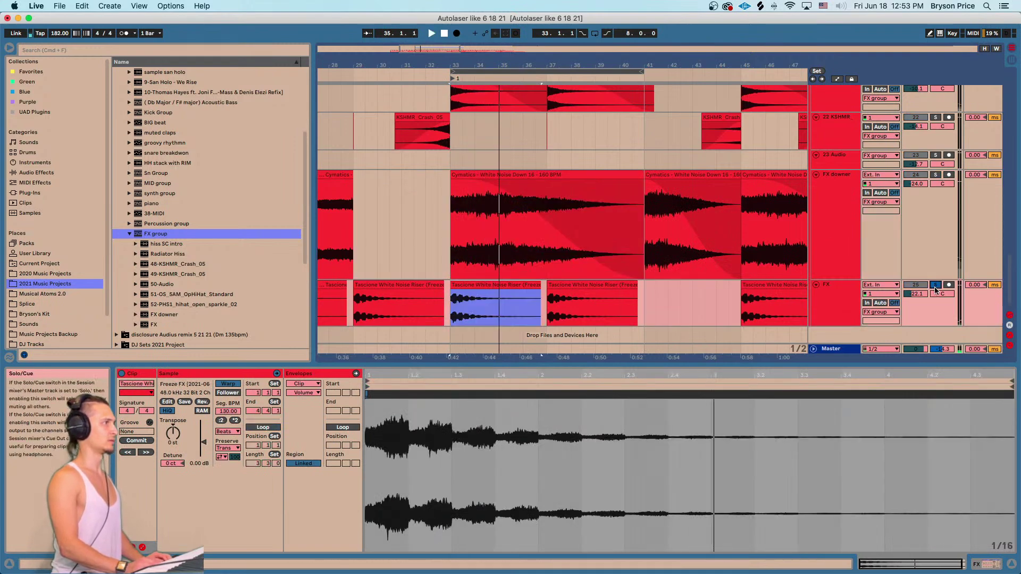
left_click(835, 303)
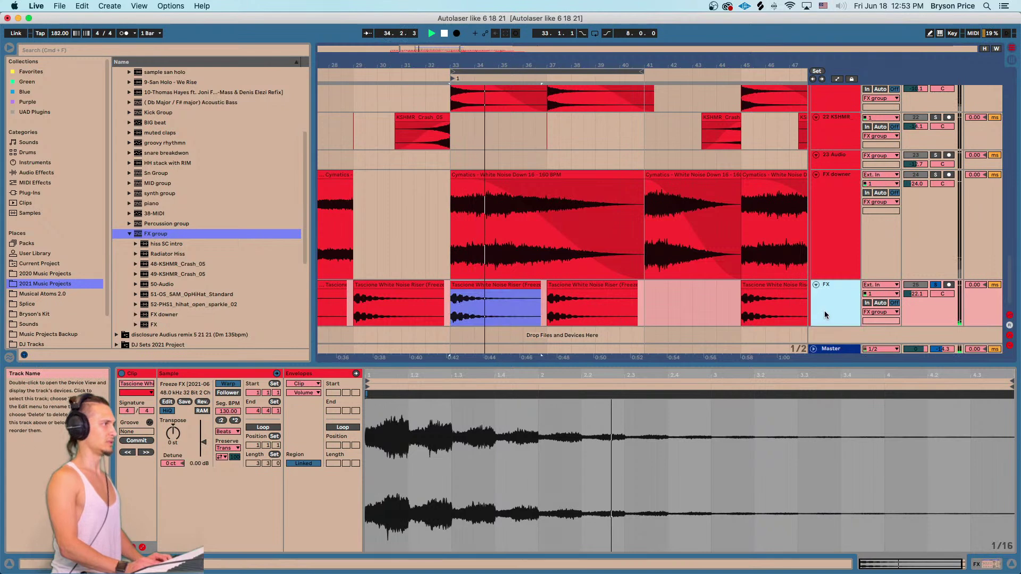
key("Delete")
left_click(453, 253)
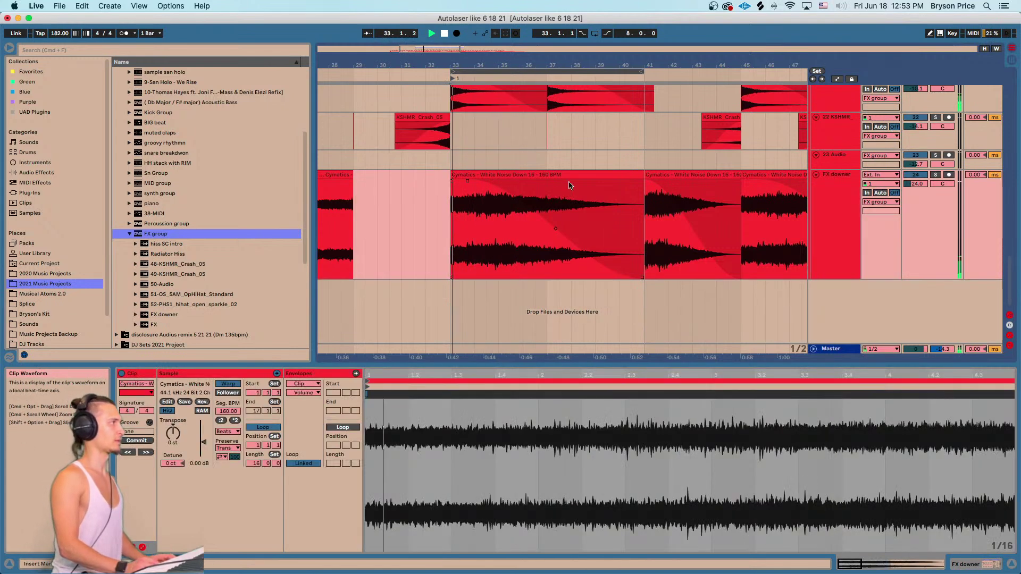
Delete the second crash clip at bar 37 on 21 KSHMR and the short leftover clip at bar 37 on 22 KSHMR.
scroll(513, 225, "up", 2)
left_click(581, 239)
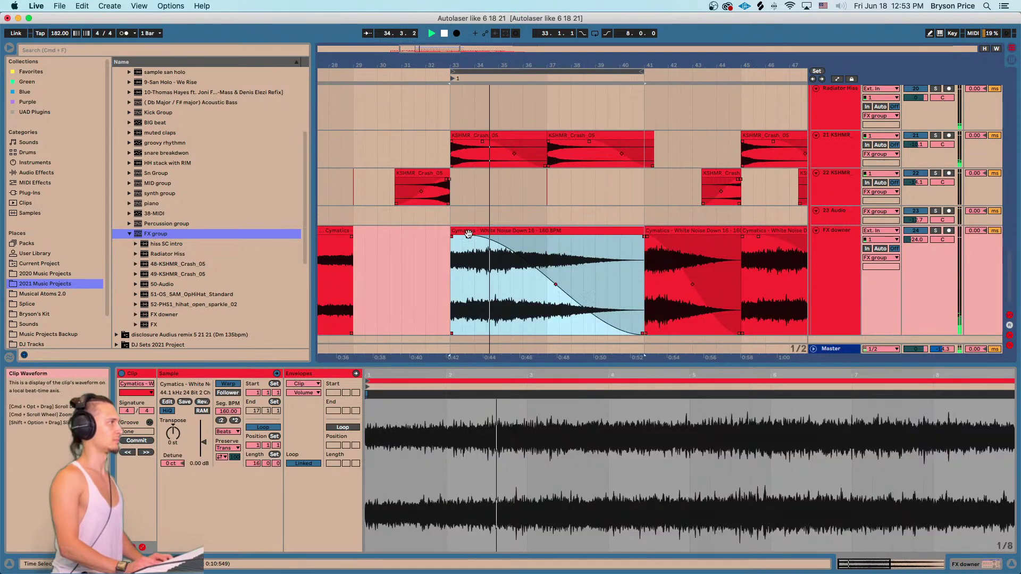
left_click(553, 145)
key("Delete")
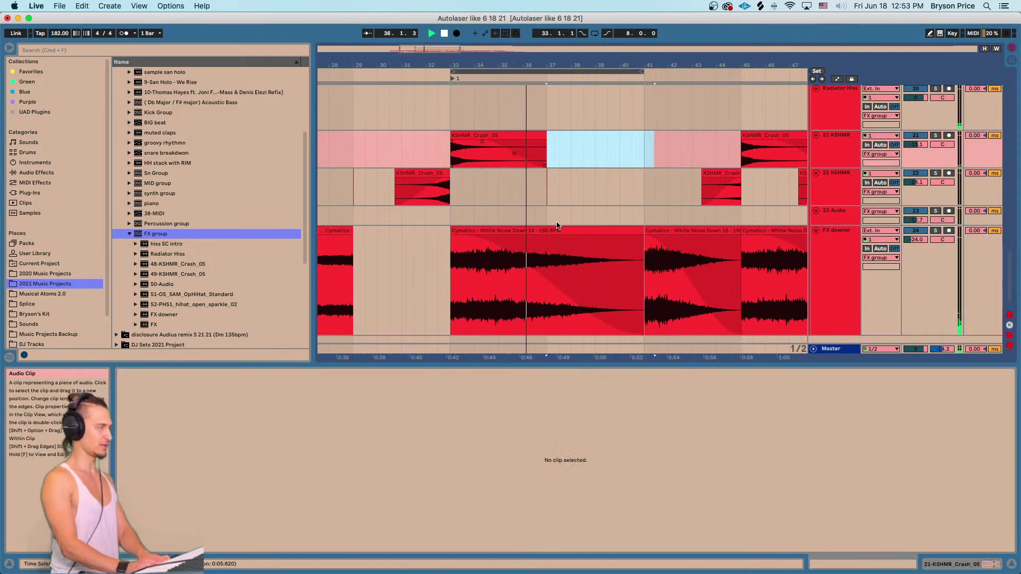
scroll(547, 111, "down", 2)
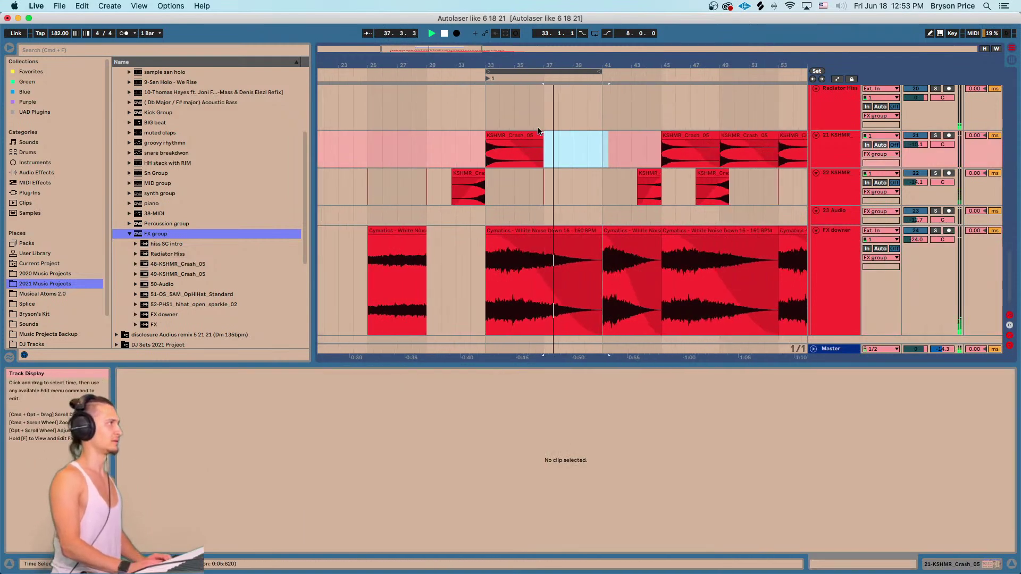
left_click(556, 176)
key("Delete")
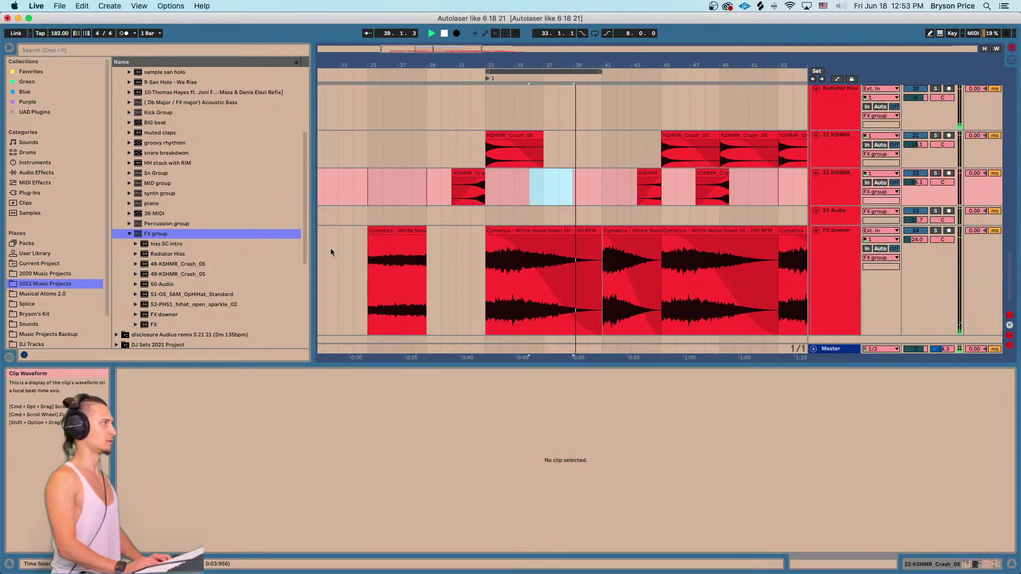
Delete the White Noise Down clip at bar 25 on FX downer and the thin leftover clips before bar 31 on 22 KSHMR.
left_click_drag(339, 248, 439, 240)
key("Delete")
left_click_drag(353, 187, 437, 184)
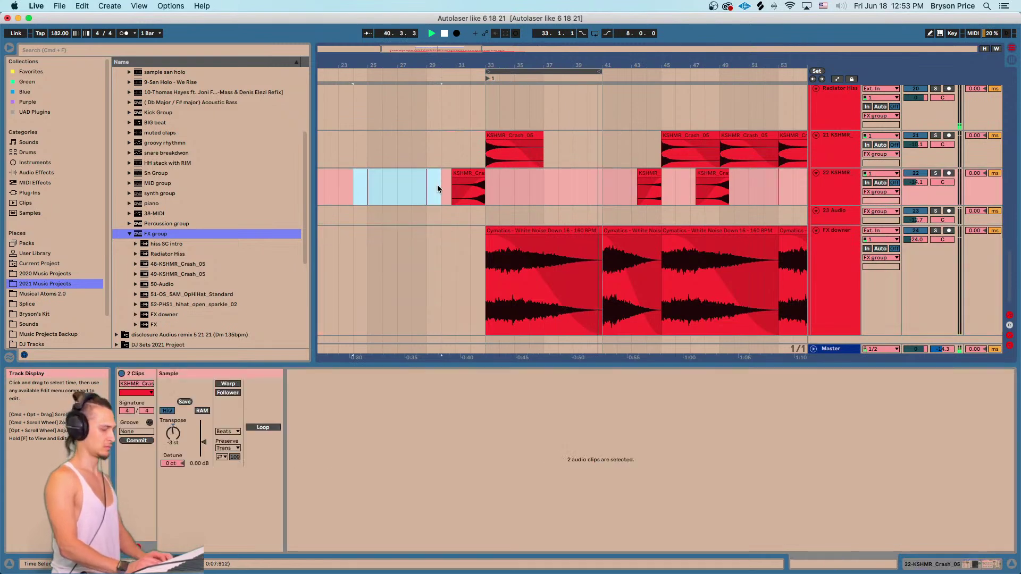
Delete everything after bar 41 on the tracks from Radiator Hiss down to FX downer.
scroll(602, 177, "up", 5)
left_click(610, 238)
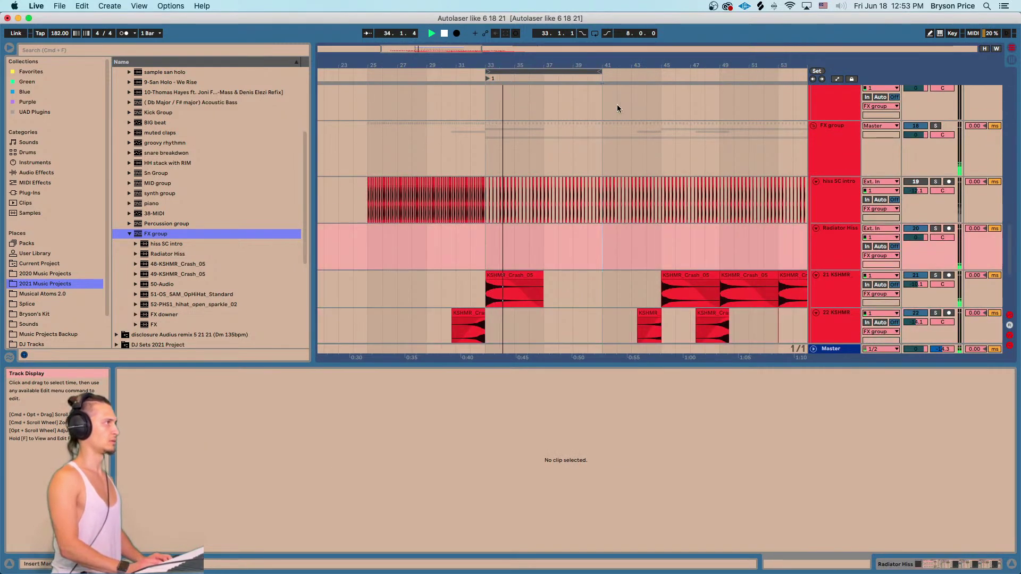
left_click_drag(613, 66, 556, 45)
scroll(613, 148, "down", 4)
scroll(613, 148, "down", 3)
left_click(756, 276, "shift")
key("Delete")
scroll(575, 306, "up", 4)
scroll(541, 262, "up", 3)
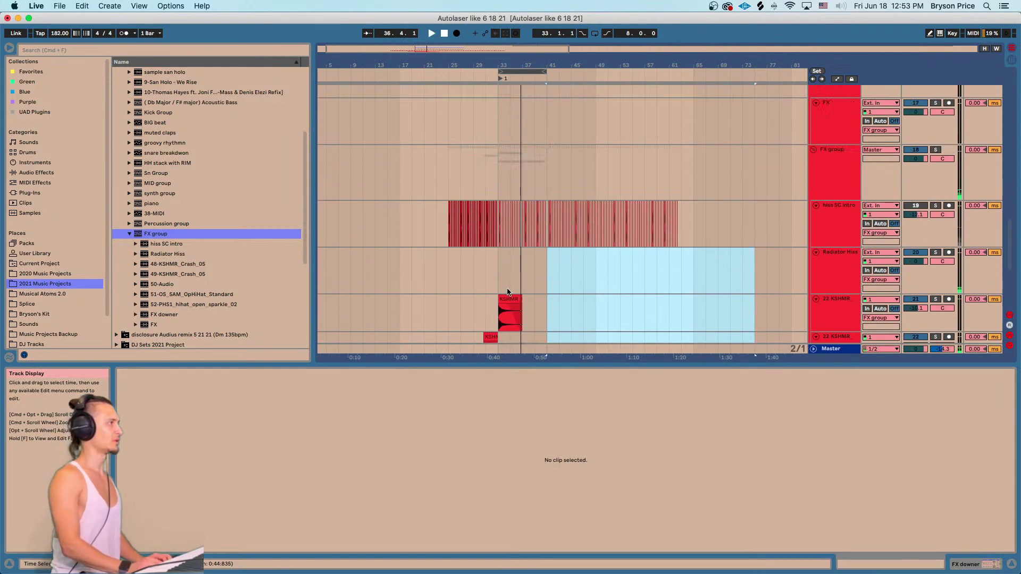
Inspect the Little Radiator plug-in settings on the Radiator Hiss track and close its window.
left_click(500, 278)
left_click(852, 272)
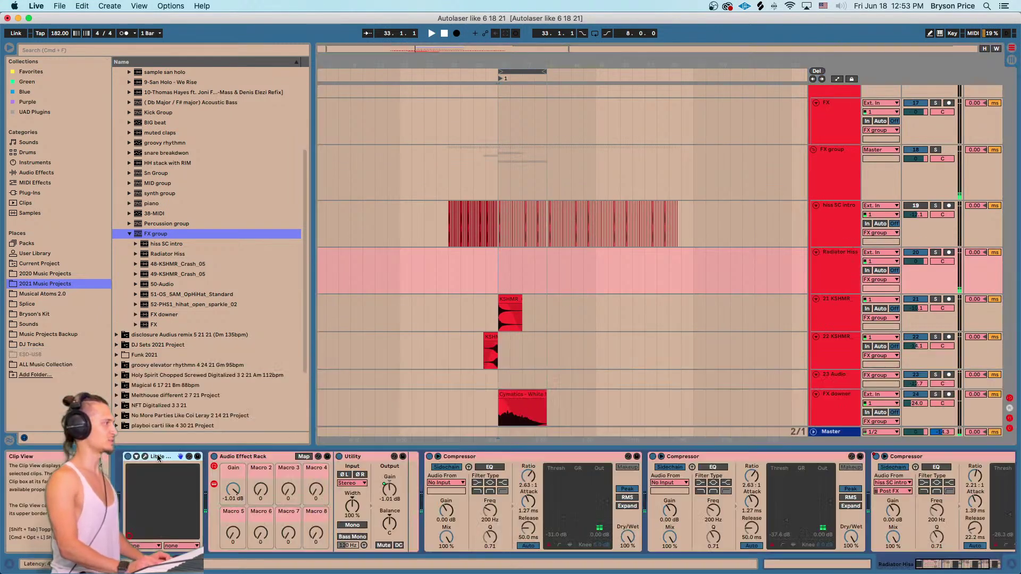
left_click(145, 457)
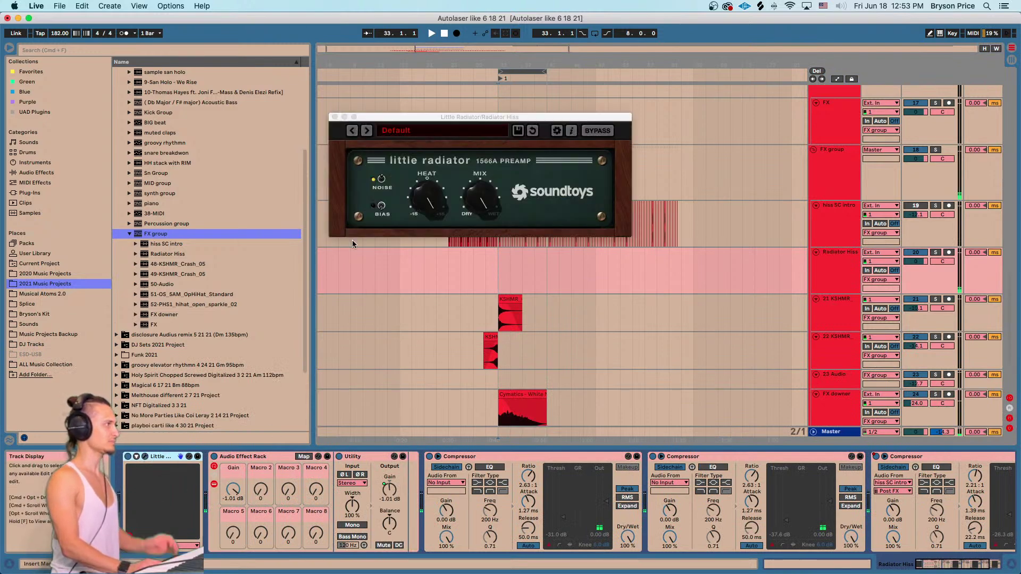
left_click(335, 117)
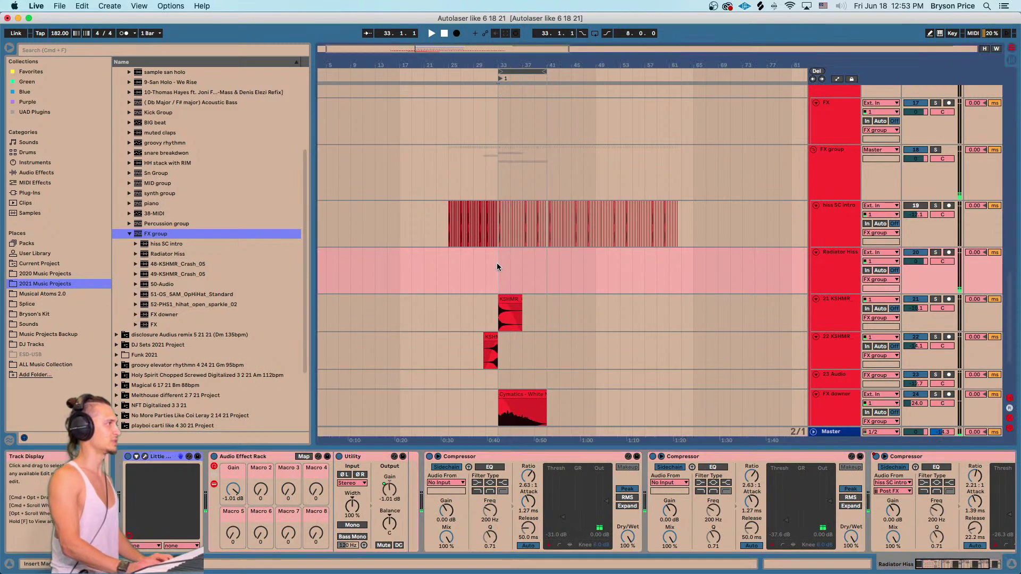
Delete the hiss SC intro clips that lie before bar 33.
left_click_drag(488, 64, 414, 143)
scroll(415, 152, "down", 2)
left_click_drag(452, 64, 451, 32)
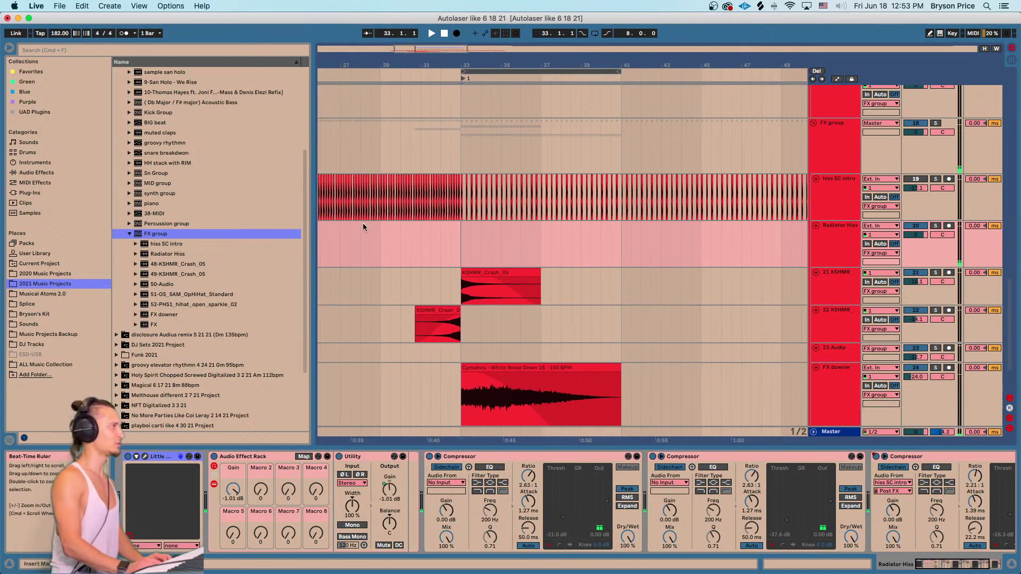
left_click_drag(408, 64, 517, 42)
left_click_drag(434, 183, 549, 198)
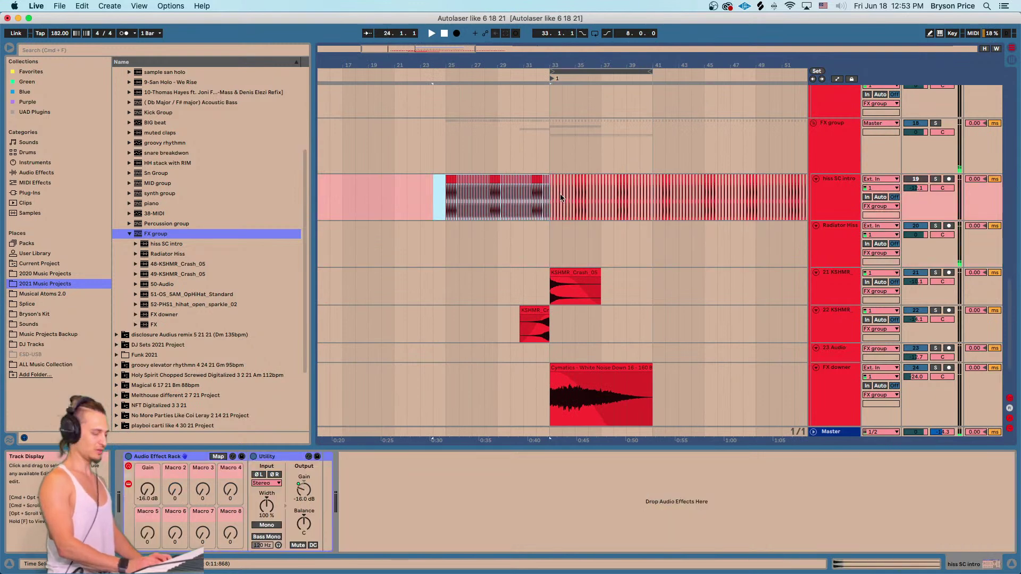
key("Delete")
Play the FX section from bar 33 and delete the empty 23 Audio track.
left_click(550, 246)
key("space")
mouse_move(578, 65)
left_mouse_down()
mouse_move(579, 169)
mouse_move(509, 182)
left_mouse_up()
key("plus")
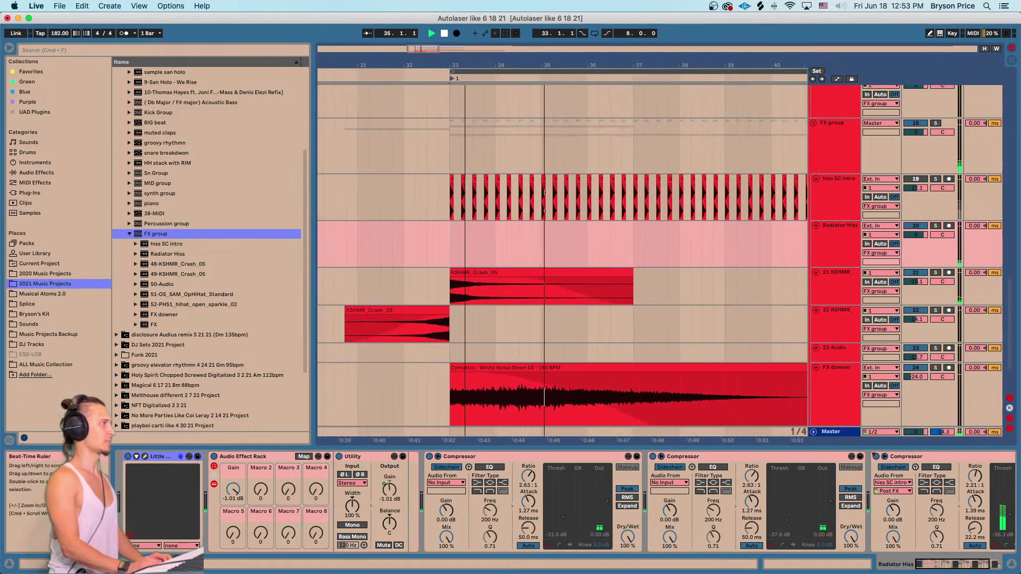
scroll(468, 250, "down", 1)
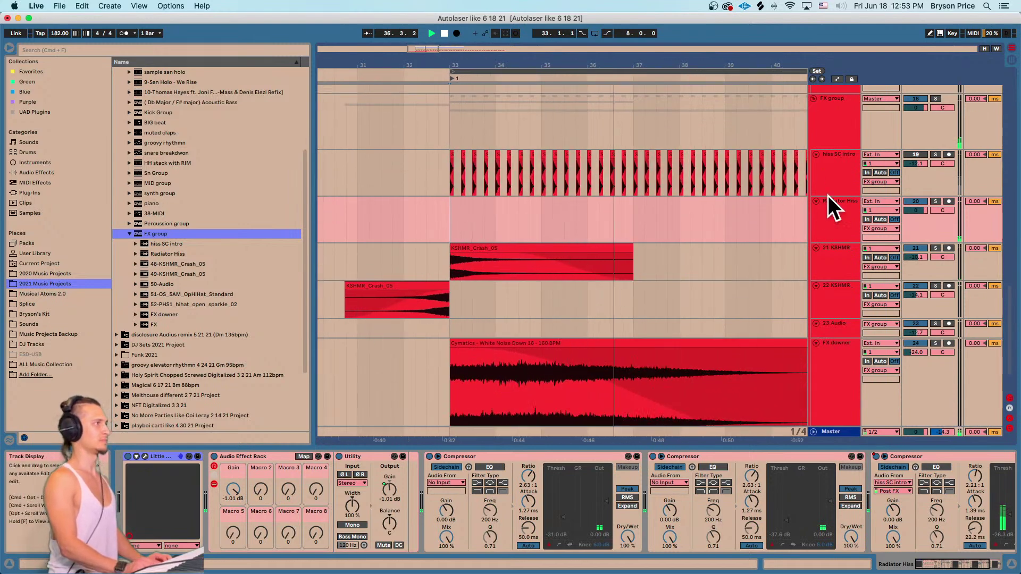
left_click(833, 291)
left_click(835, 325)
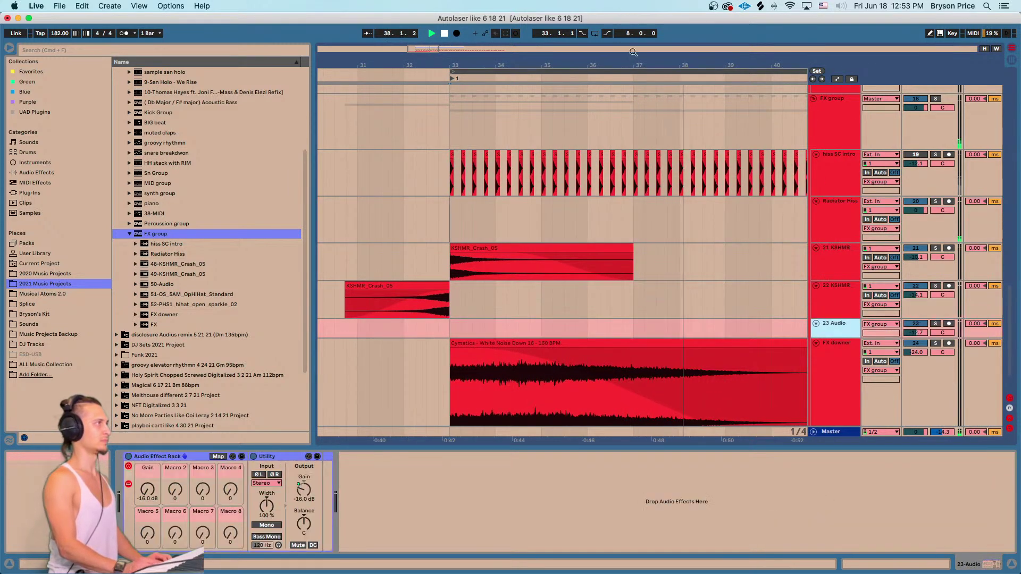
Add the Xfer Records SerumFX Audio Unit to the end of the tamb track's effect chain.
key("minus")
scroll(671, 176, "up", 10)
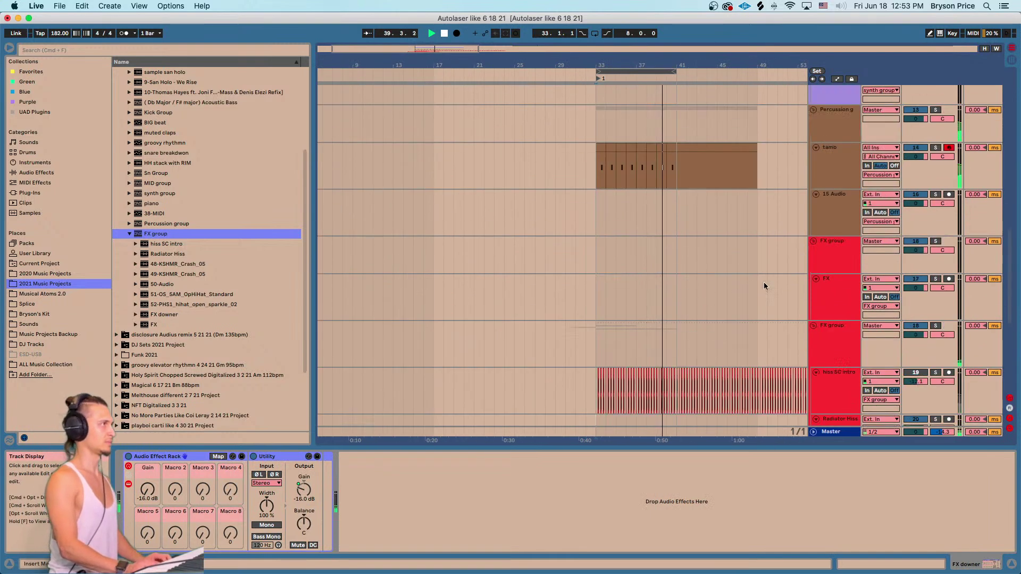
left_click(592, 281)
left_click(603, 274)
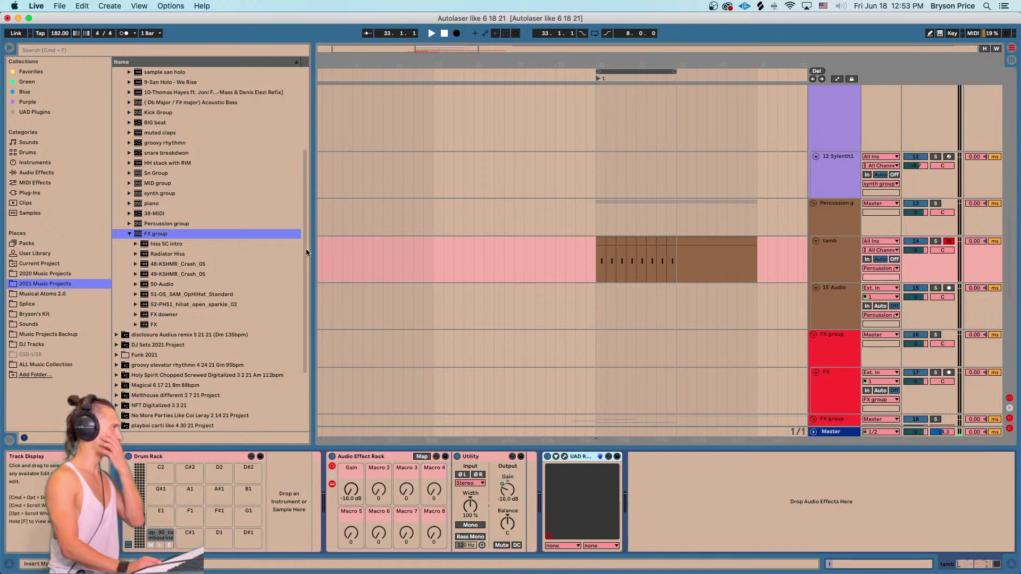
left_click(31, 72)
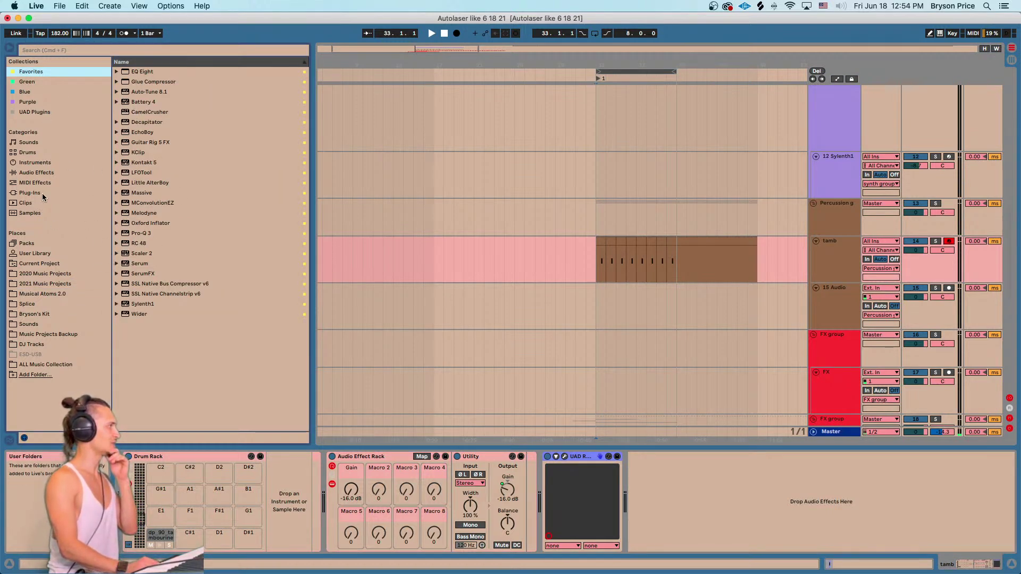
left_click(28, 194)
left_click(116, 72)
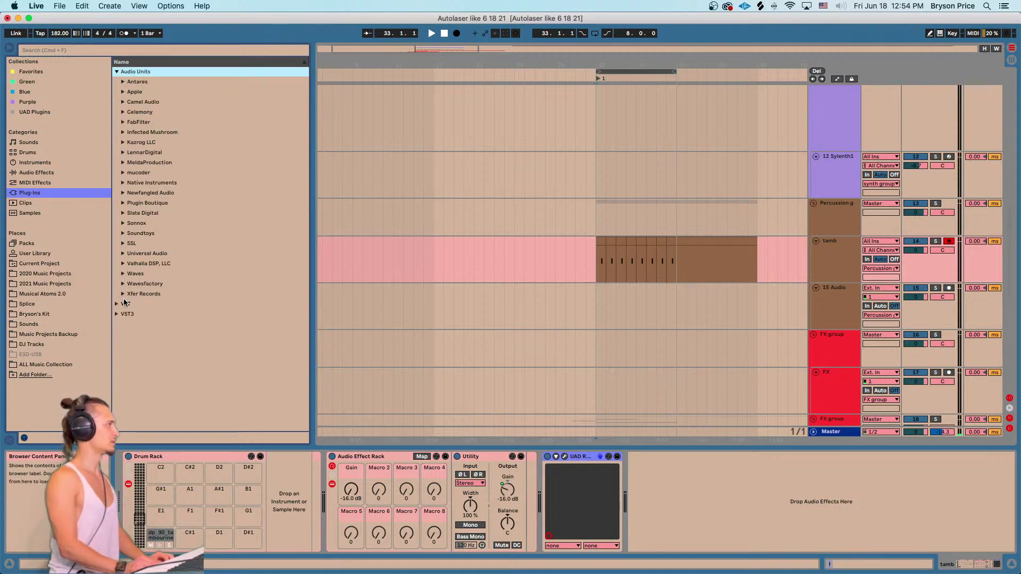
left_click(124, 295)
left_click_drag(159, 330, 602, 471)
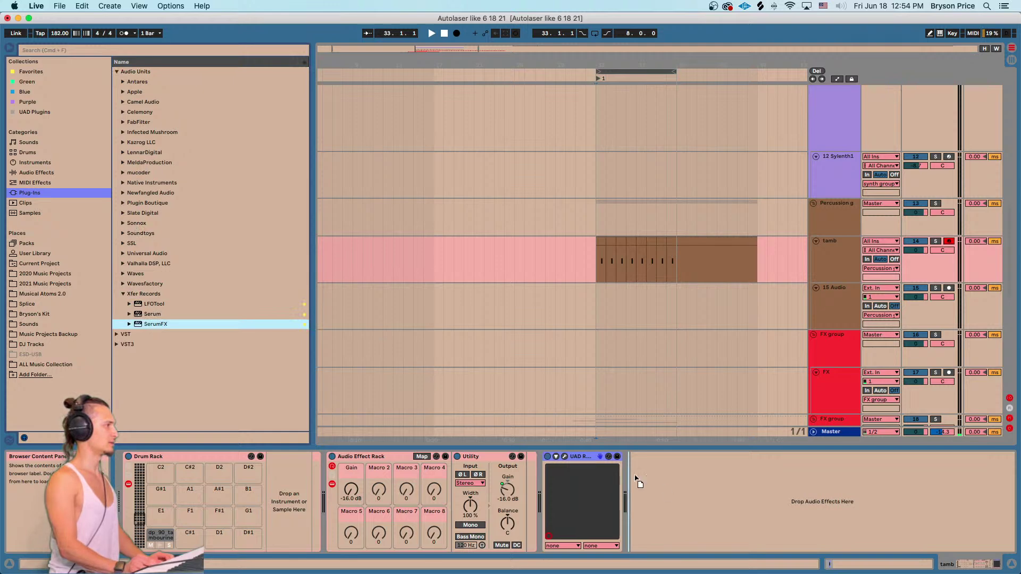
left_click_drag(373, 337, 665, 500)
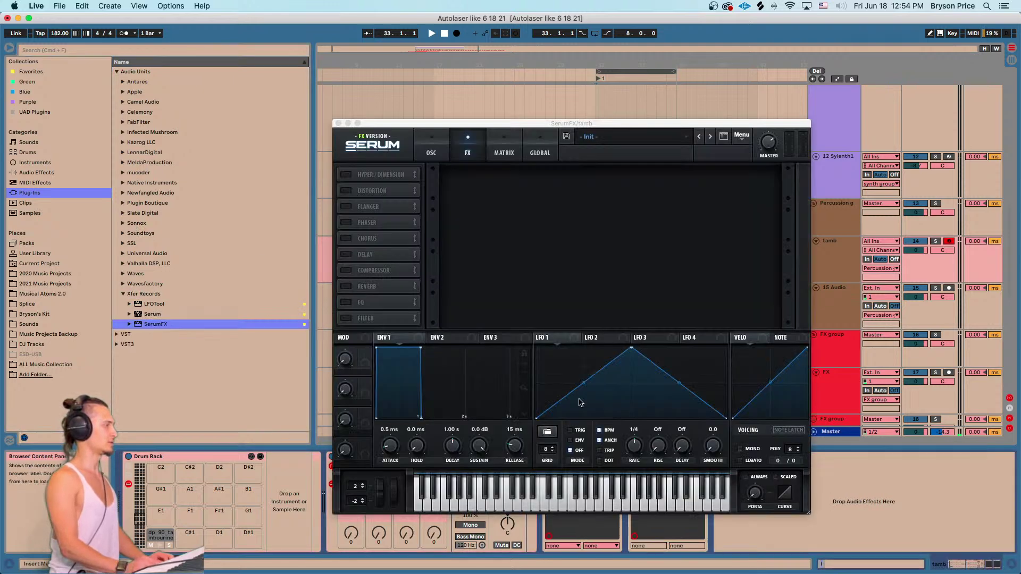
Enable the Hyper / Dimension module in SerumFX, audition it on the tambourine, and close the plug-in window.
left_click(347, 175)
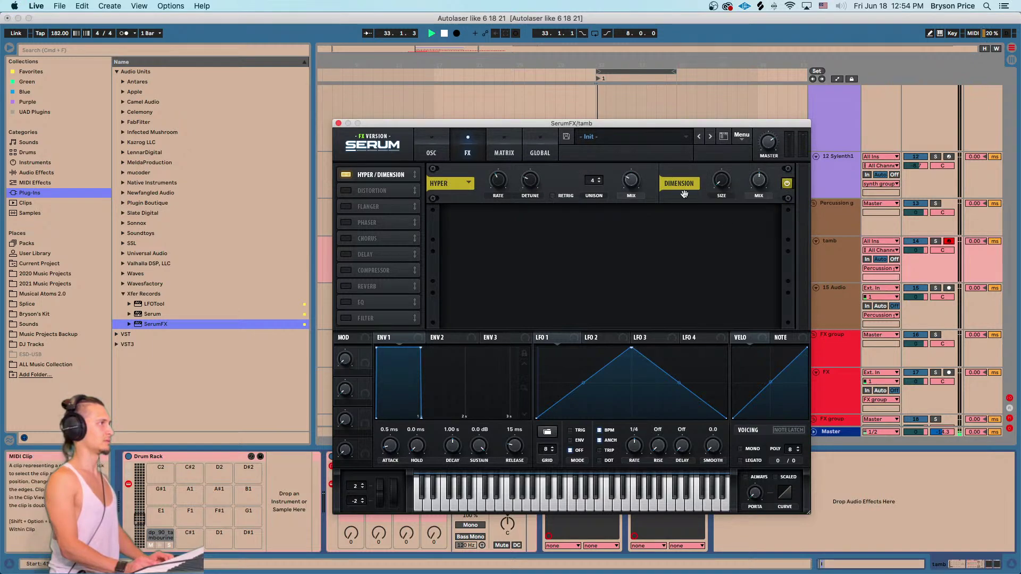
left_click_drag(638, 124, 374, 200)
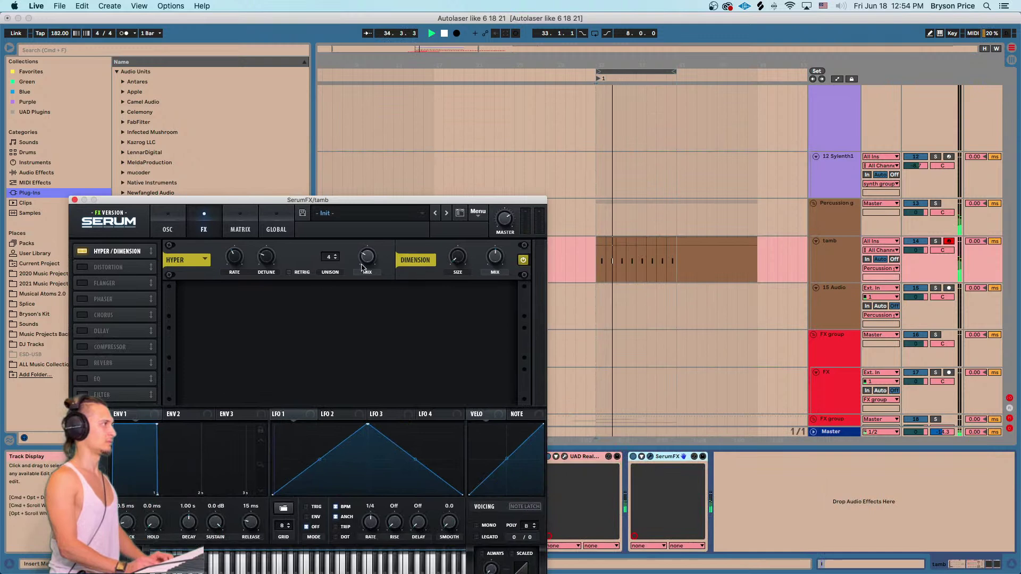
left_click(75, 199)
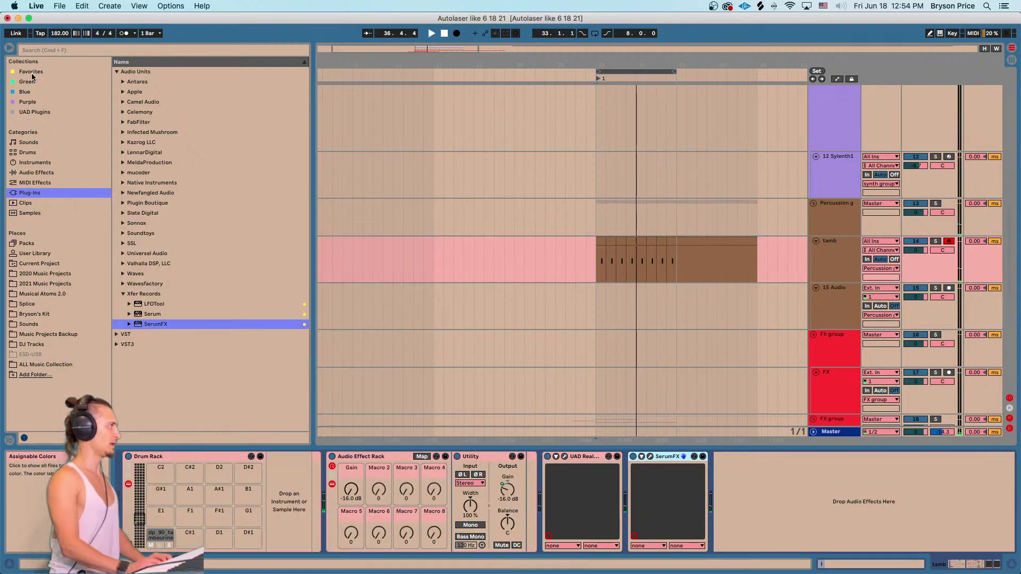
Add the Wider plug-in from Favorites after SerumFX on the tamb track, set it to 25%, and audition the width.
left_click(30, 72)
left_click_drag(139, 314, 227, 337)
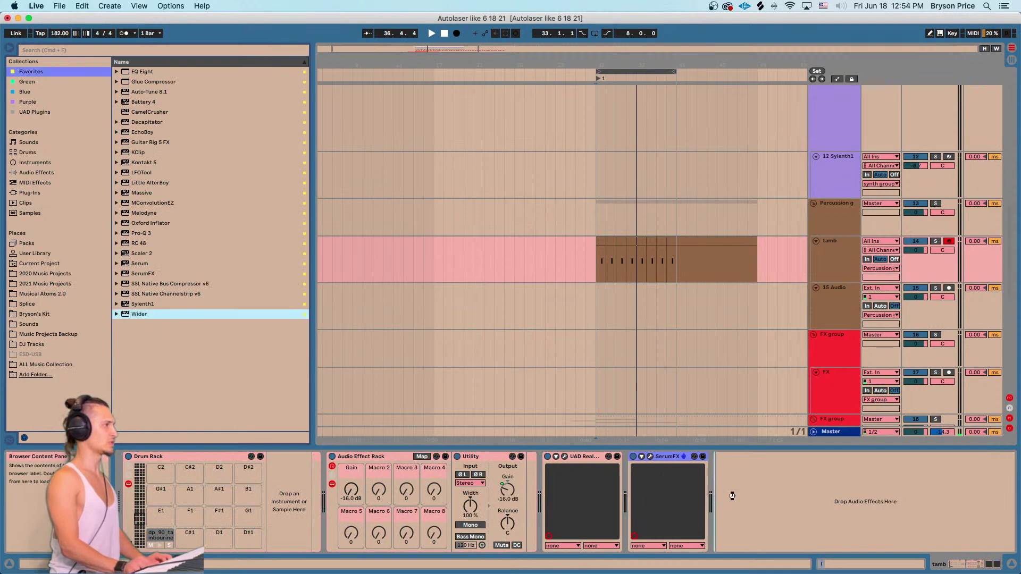
left_click_drag(732, 497, 732, 497)
left_click_drag(239, 306, 245, 291)
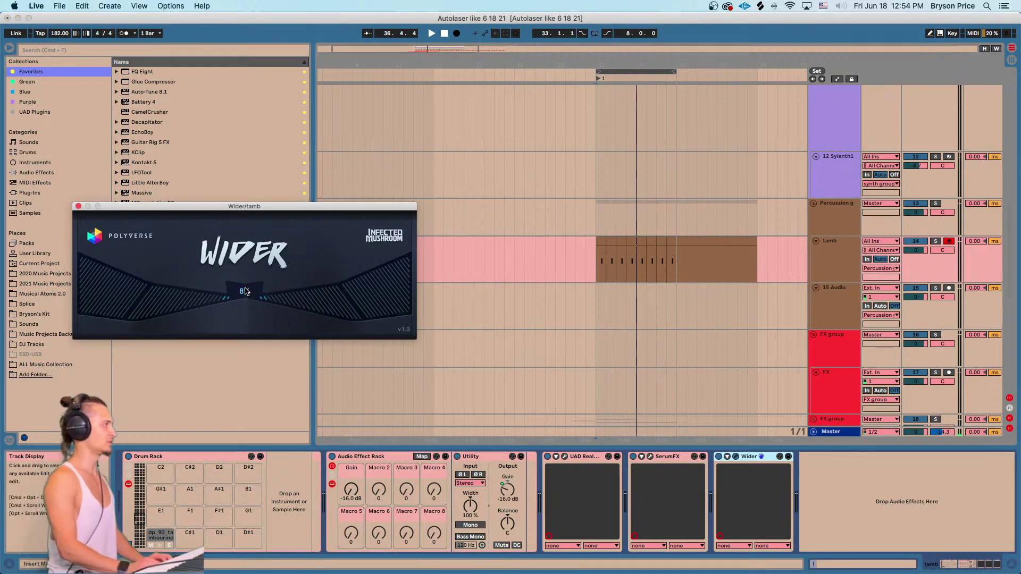
left_click_drag(205, 206, 469, 162)
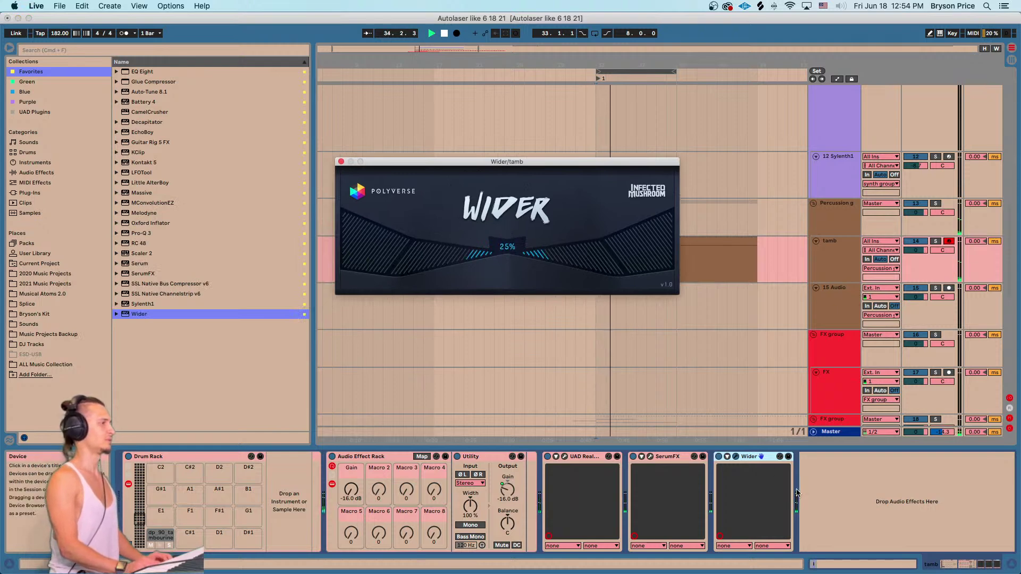
left_click(341, 161)
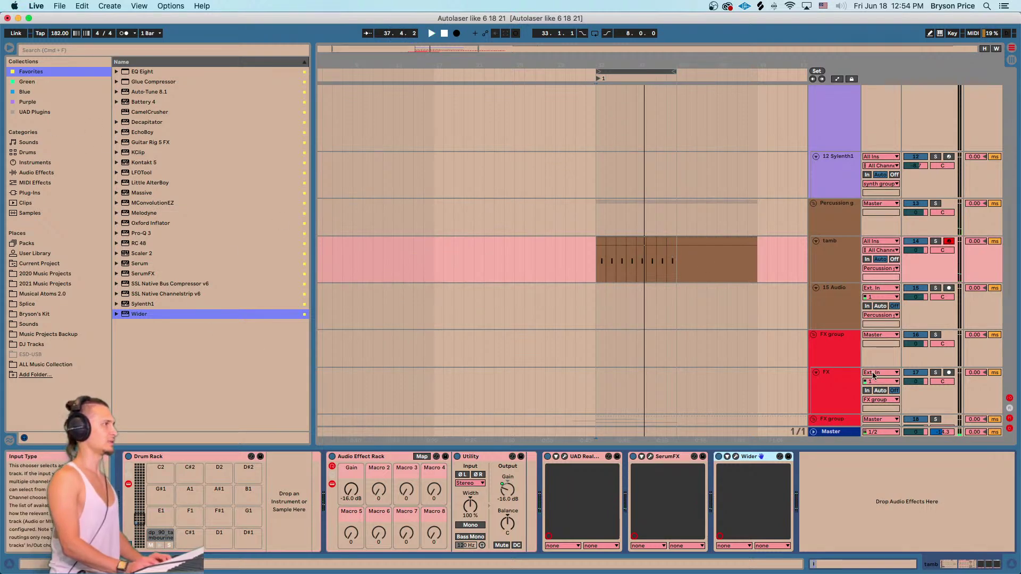
Copy Little Radiator from the Radiator Hiss track to the tamb track, placing it after Wider.
scroll(827, 367, "down", 8)
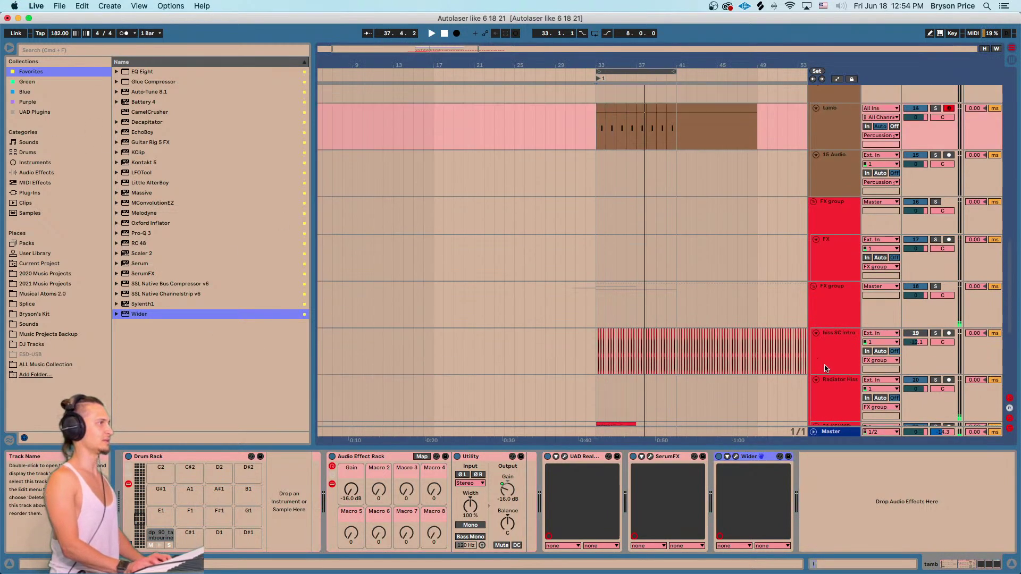
left_click(836, 326)
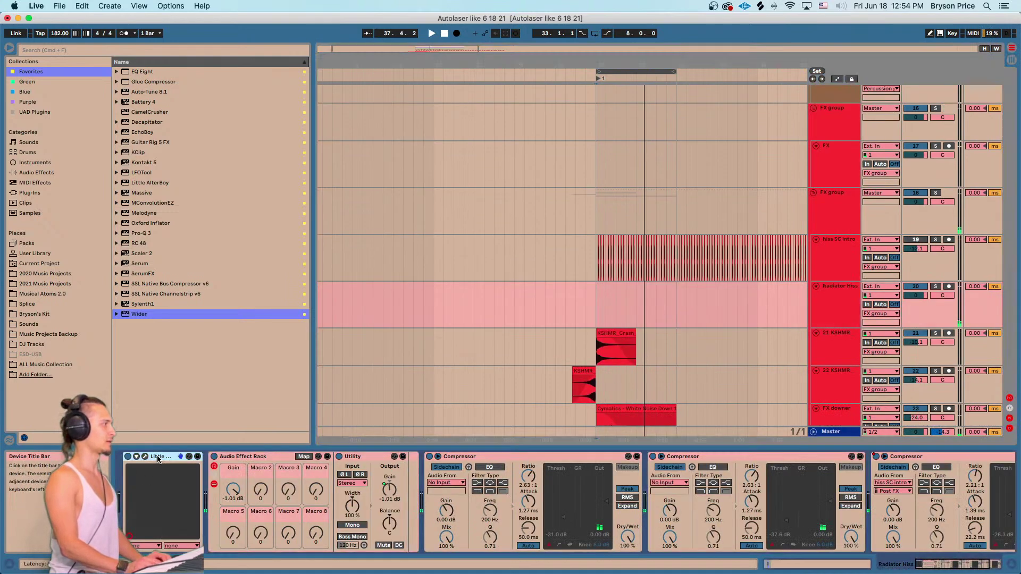
scroll(745, 239, "up", 3)
left_click(792, 181)
left_click(872, 482)
key("super+v")
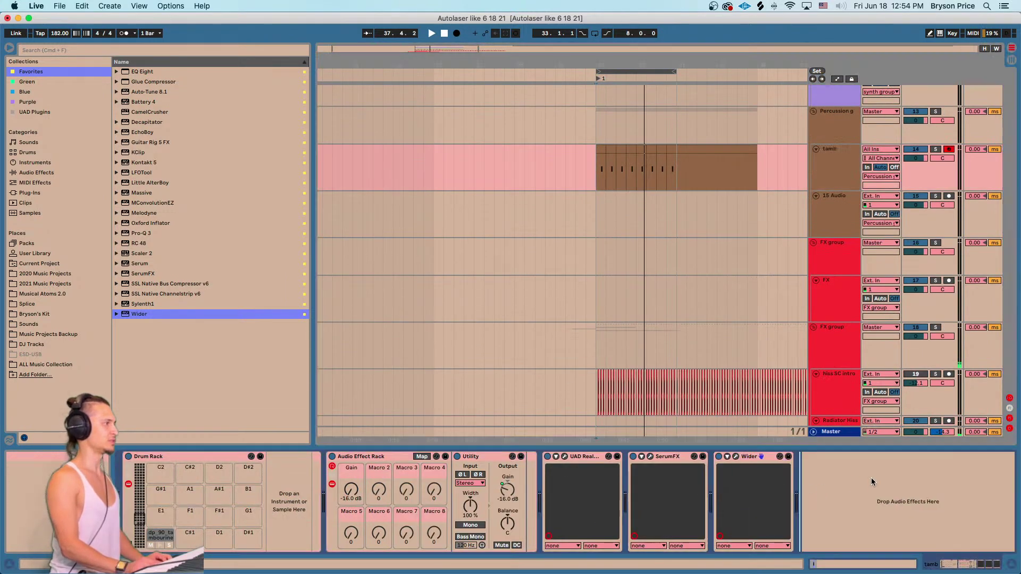
Turn off Noise and adjust the Heat and Mix of the tamb track's Little Radiator during playback.
left_click(822, 456)
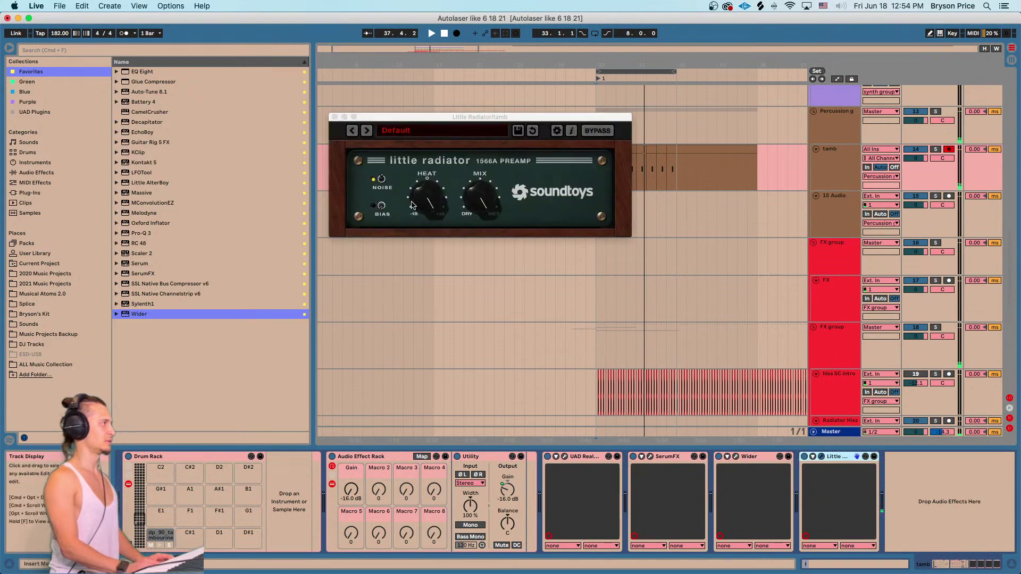
left_click_drag(426, 202, 431, 246)
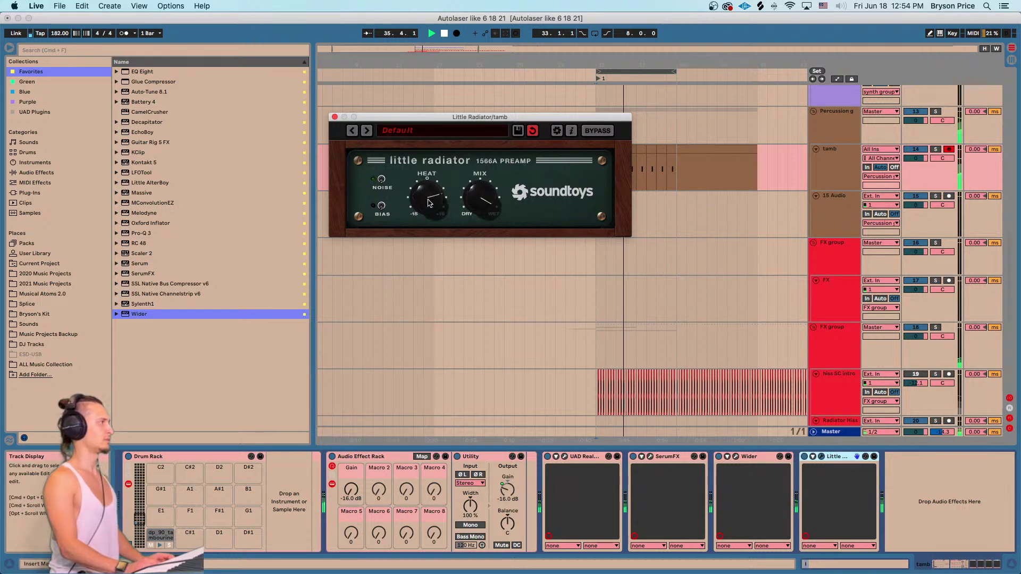
left_click(335, 117)
Solo the tamb track and switch to the Session View mixer.
left_click(819, 181)
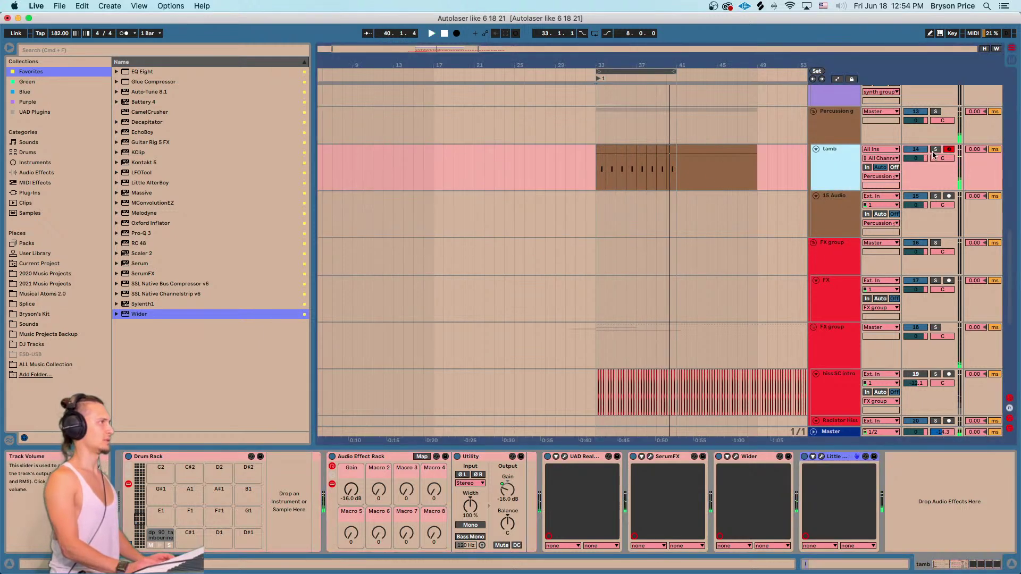
key("Tab")
key("Tab")
key("Tab")
key("Tab")
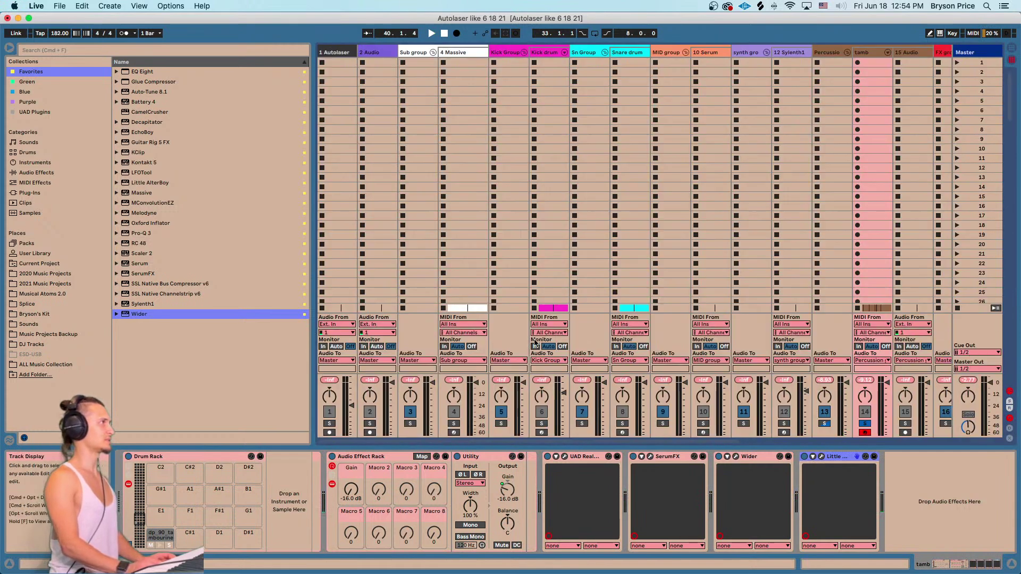
Select the tambourine pad in the tamb track's Drum Rack and set its sample volume to -12.0 dB.
key("Tab")
key("Tab")
key("Tab")
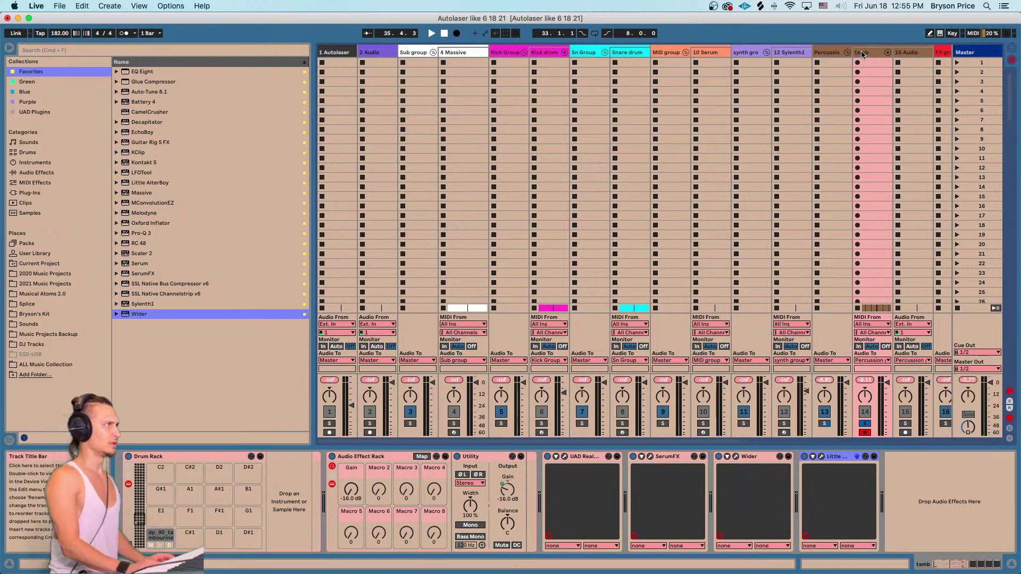
left_click(171, 543)
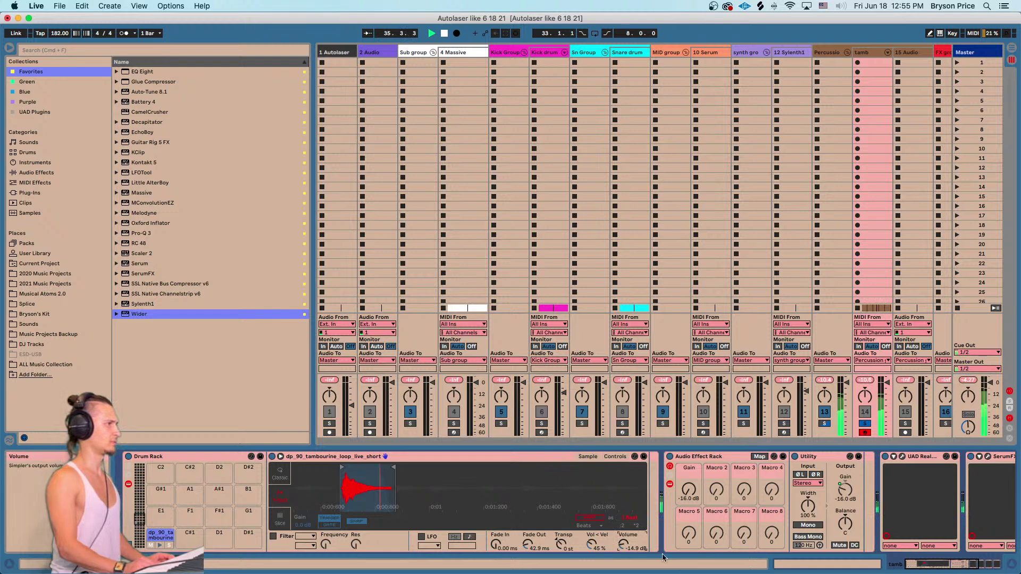
left_click(1000, 563)
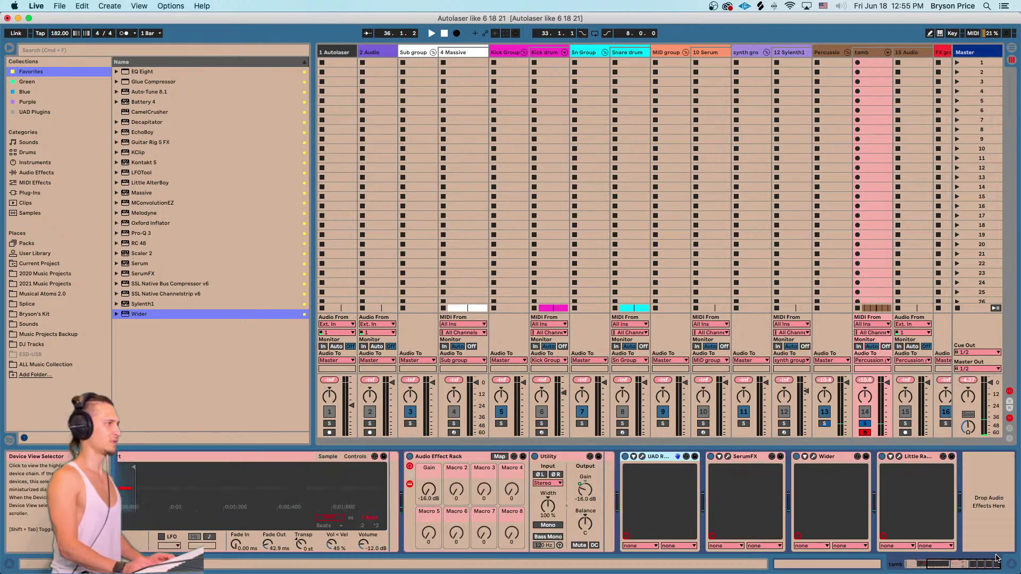
Open the tamb track's Little Radiator during playback and compare the level with the effect off and on.
key("space")
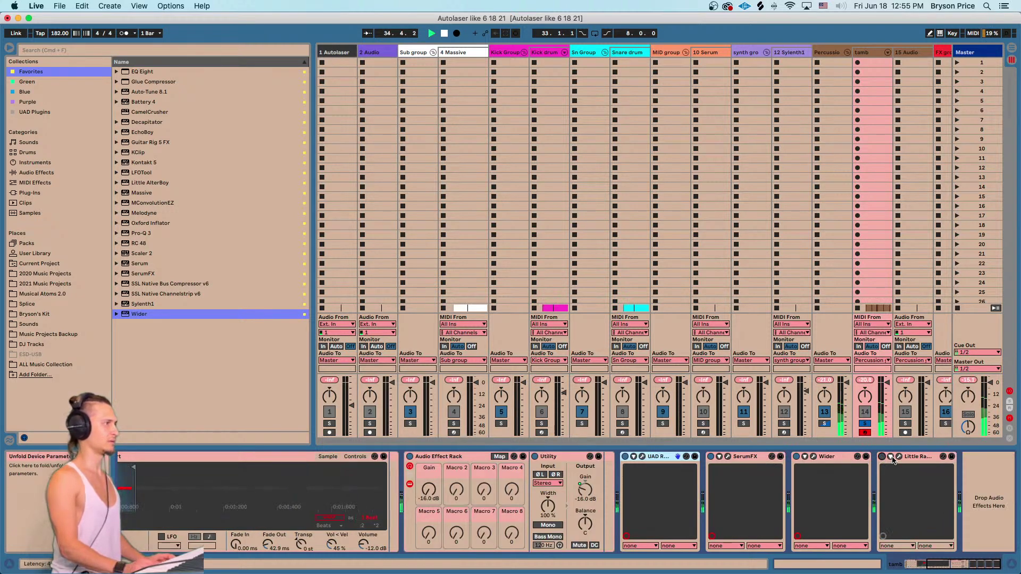
left_click(899, 457)
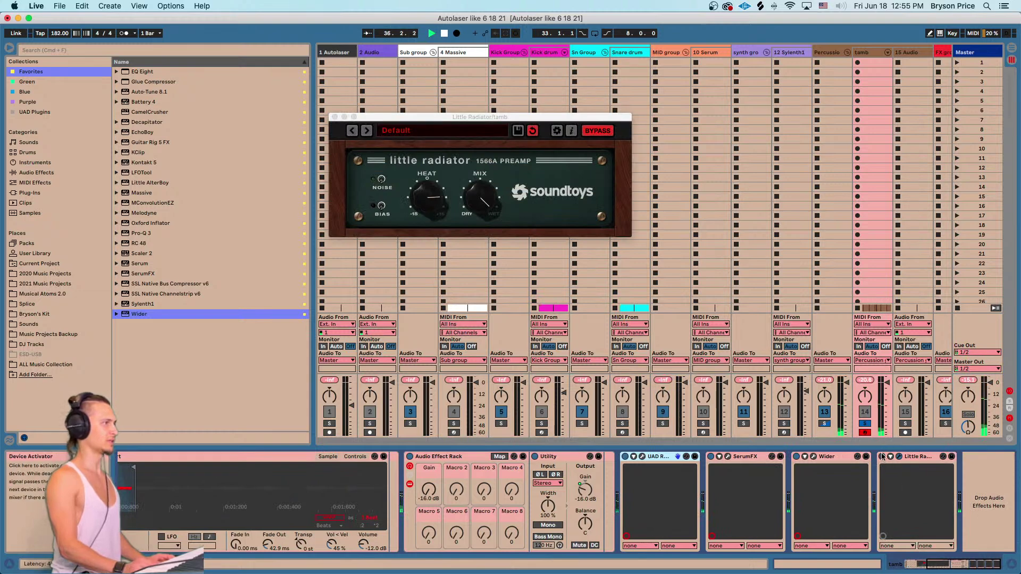
left_click(883, 457)
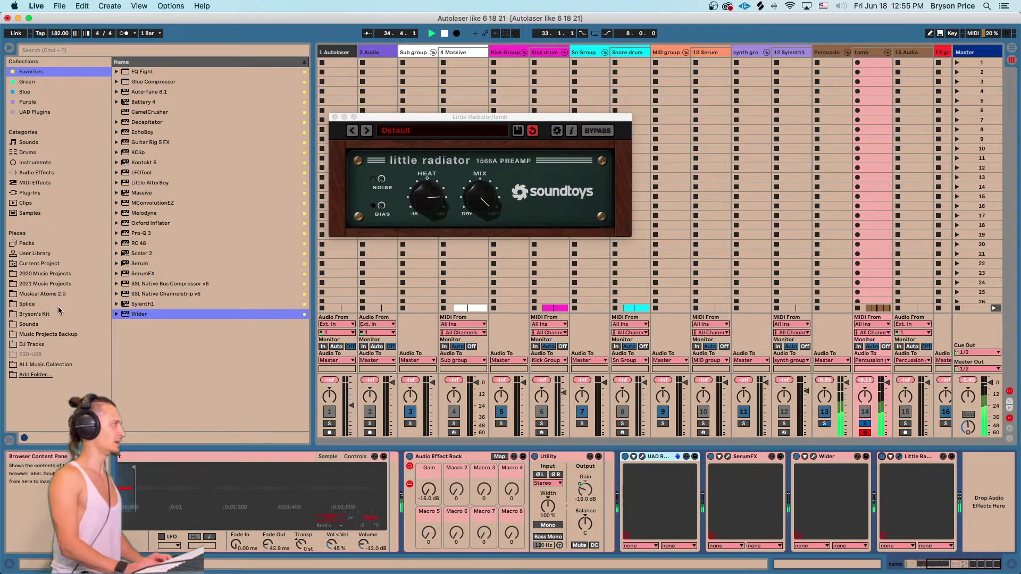
Add a Utility after Little Radiator on the tamb track and set its gain to about -4.11 dB.
left_click(16, 172)
left_click_drag(139, 385, 996, 513)
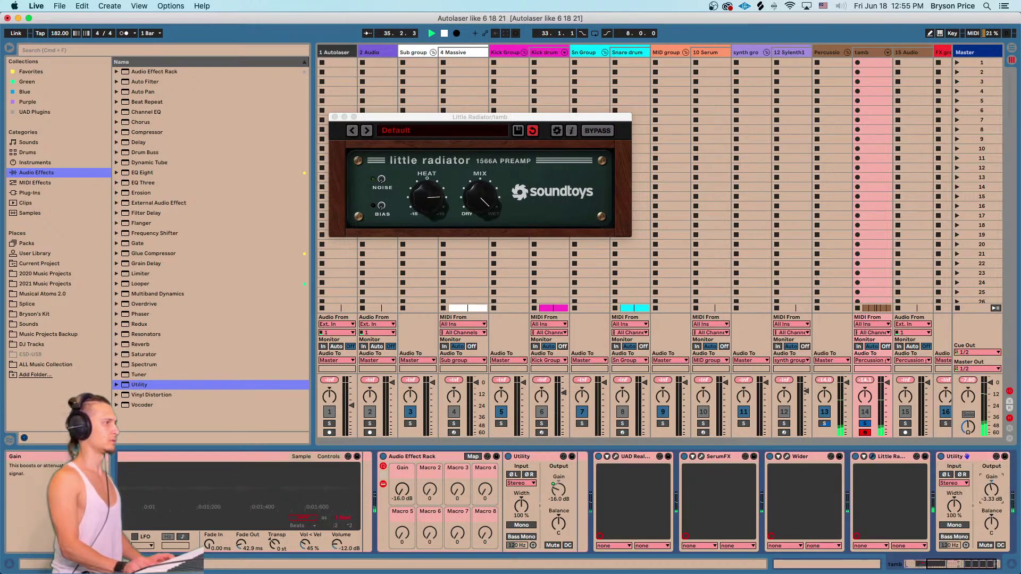
left_click_drag(992, 490, 996, 493)
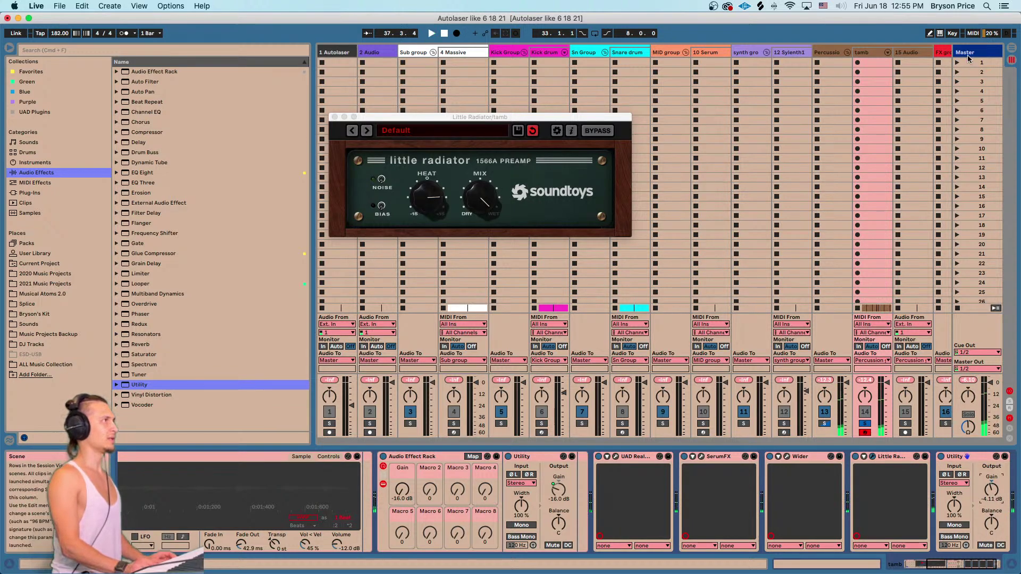
Close the Little Radiator window and insert a Compressor between Utility and KClip on the Master track.
left_click(960, 63)
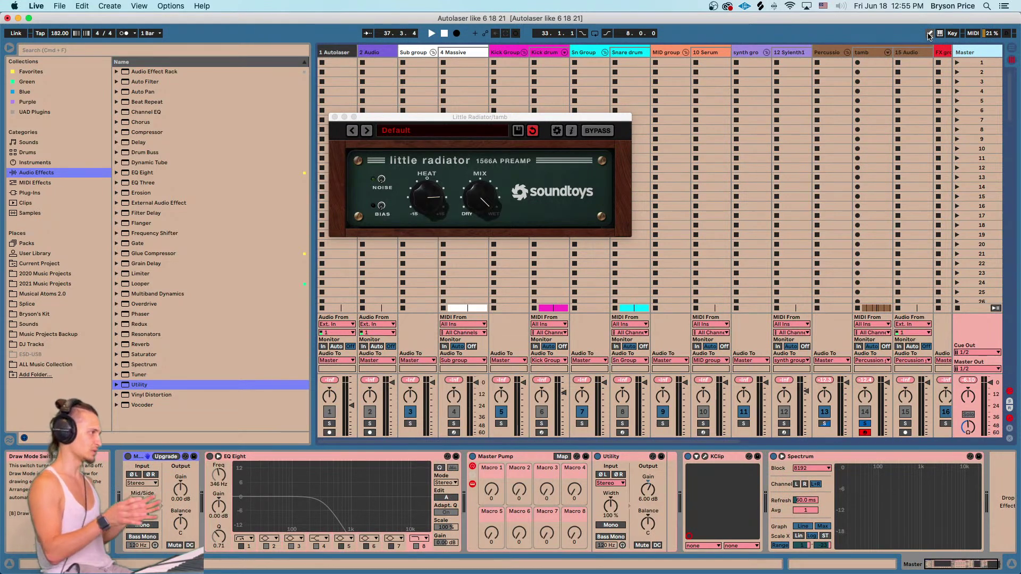
left_click(335, 117)
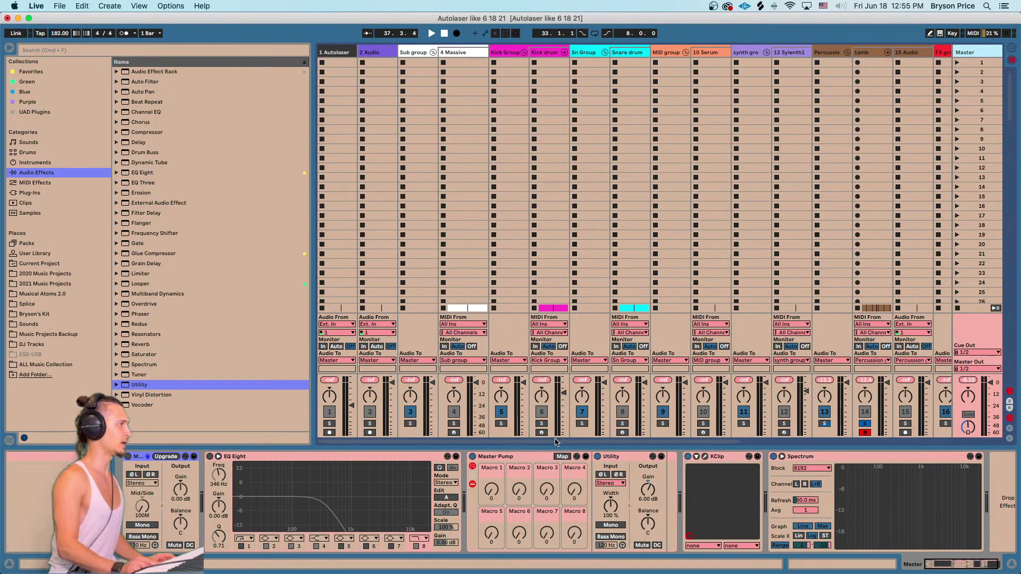
left_click(715, 459)
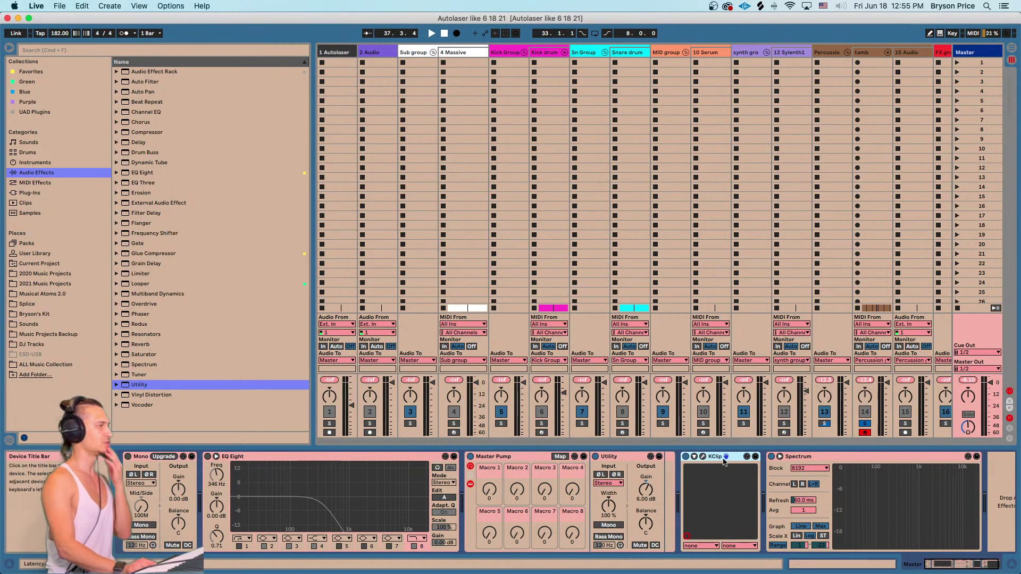
left_click(139, 133)
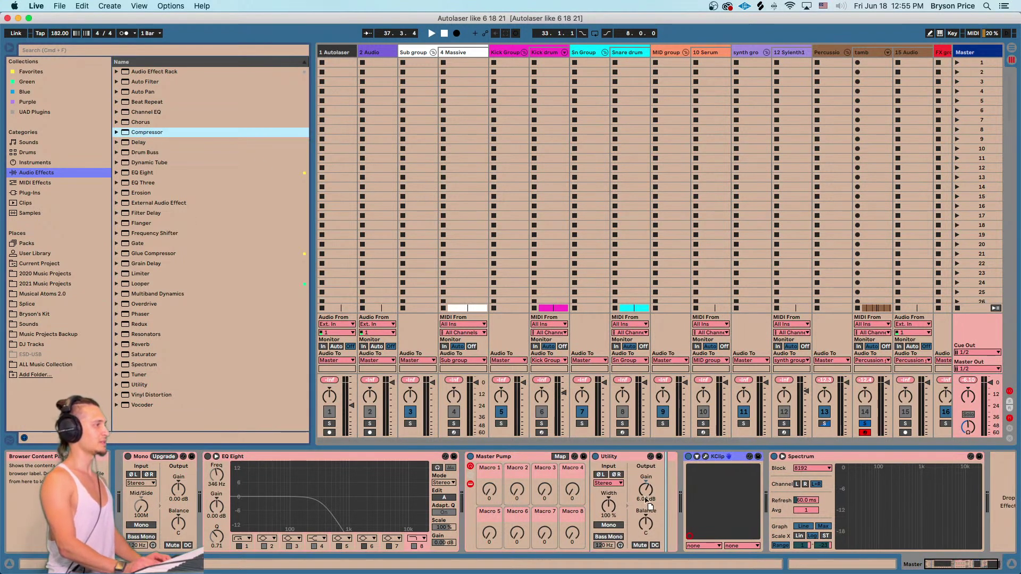
left_click_drag(665, 505, 663, 504)
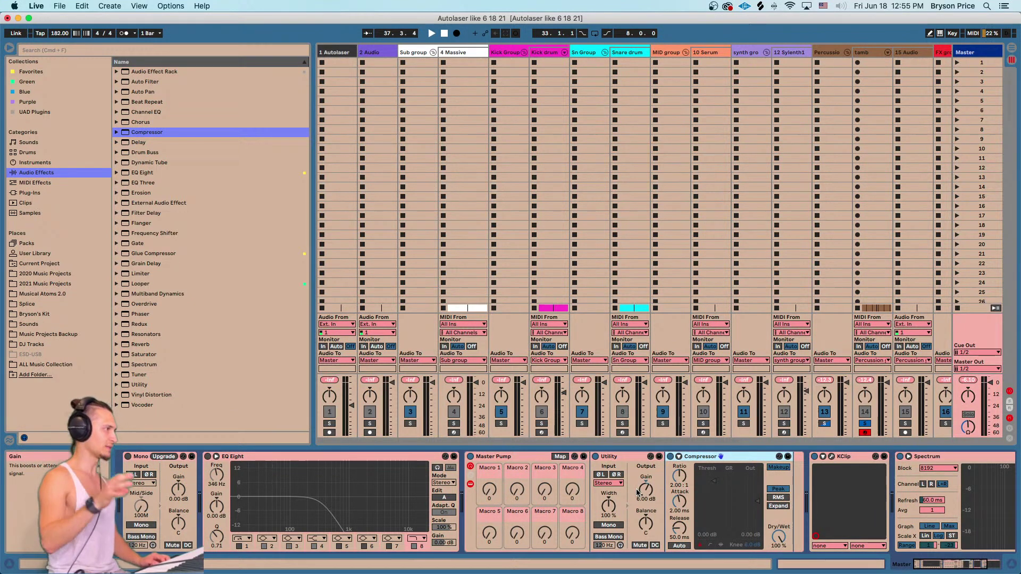
Move KClip directly beside the new Compressor and set its ceiling to -0.1 dB.
left_click_drag(845, 457, 773, 475)
left_click(817, 457)
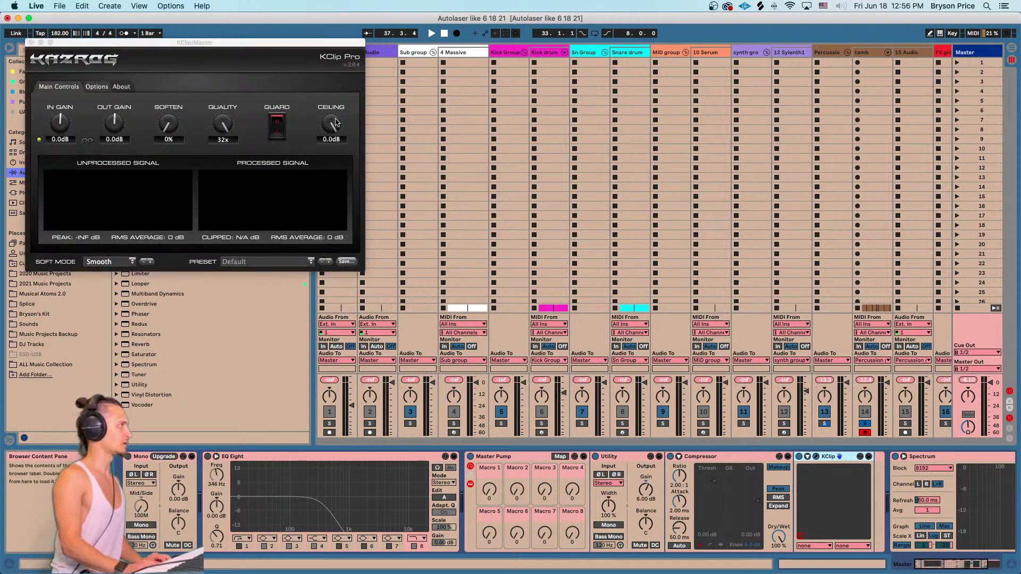
left_click_drag(336, 123, 338, 126)
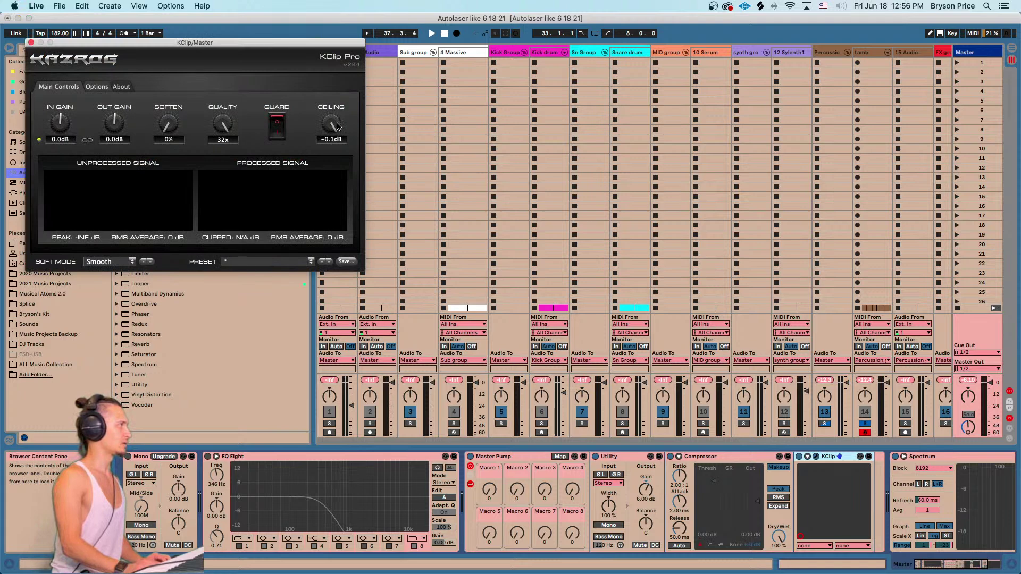
left_click(30, 42)
Set the Master Compressor's ratio to about 2.91:1 and group it with KClip after the Master Pump rack.
left_click_drag(679, 476, 680, 468)
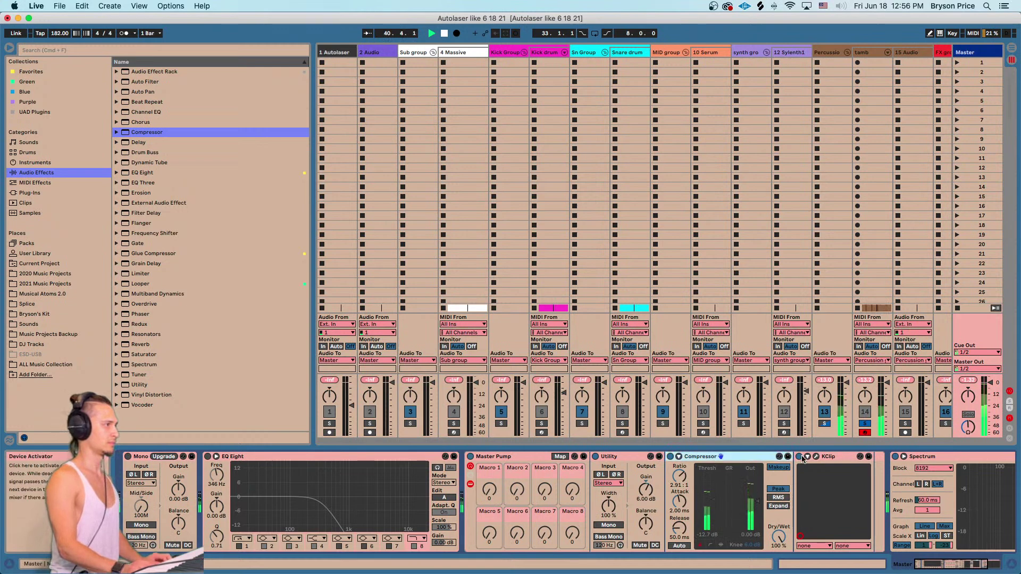
left_click_drag(729, 462, 891, 471)
key("super+g")
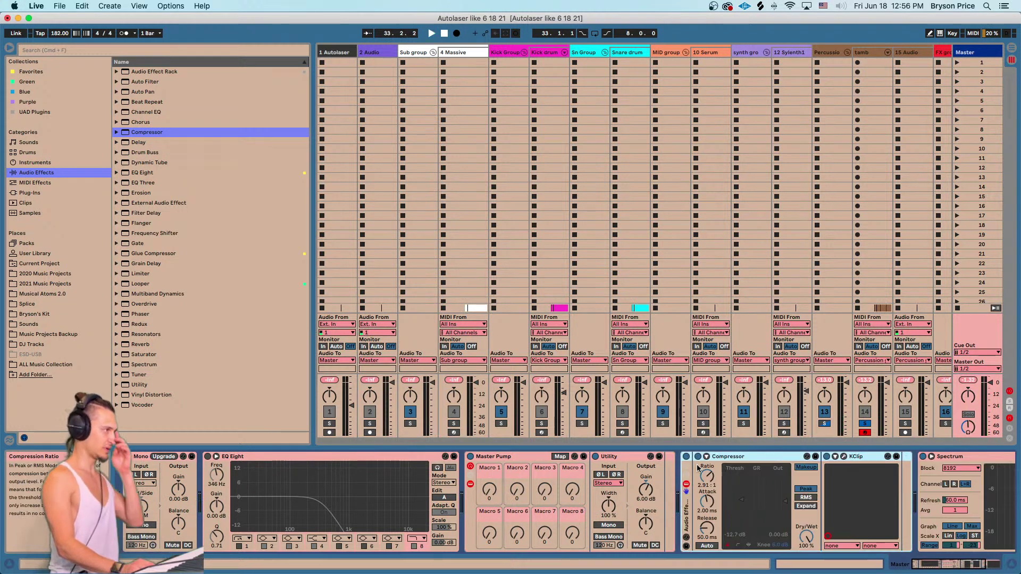
Set the Compressor threshold to about -14.9 dB and KClip's input gain to 2.0 dB, then compare playback with the group bypassed.
key("space")
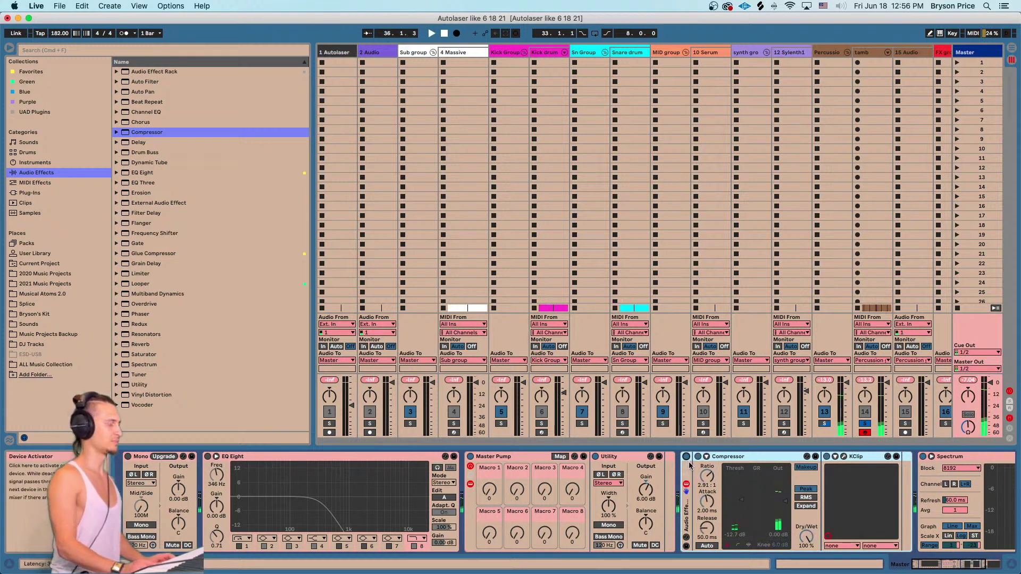
left_click_drag(758, 467, 758, 465)
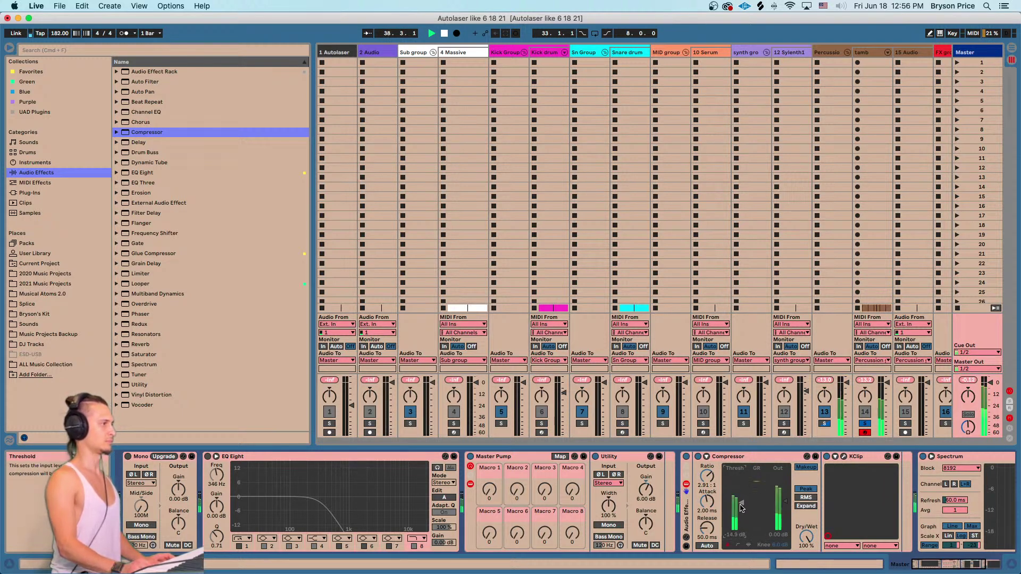
left_click(843, 457)
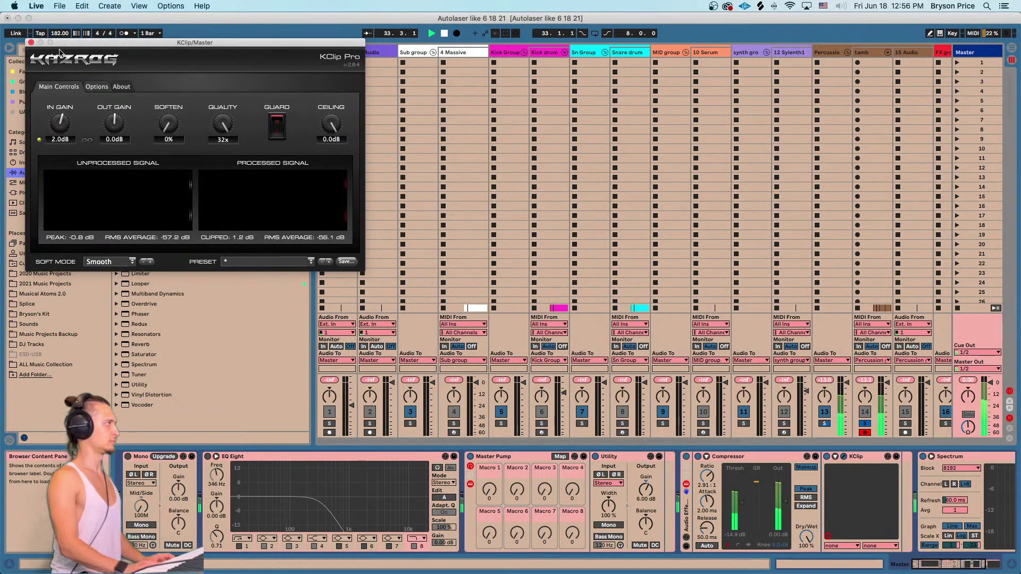
left_click(31, 43)
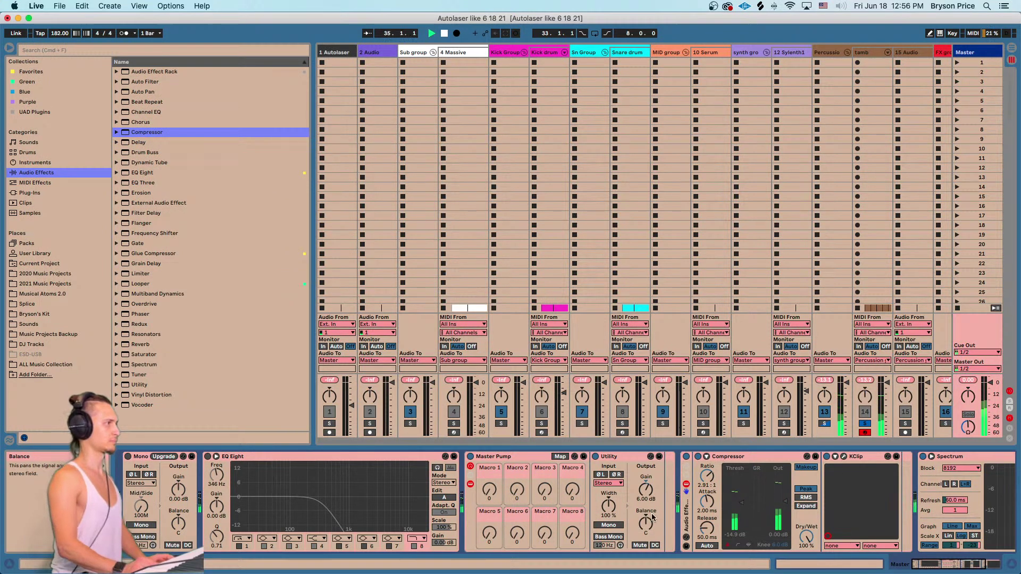
left_click(686, 457)
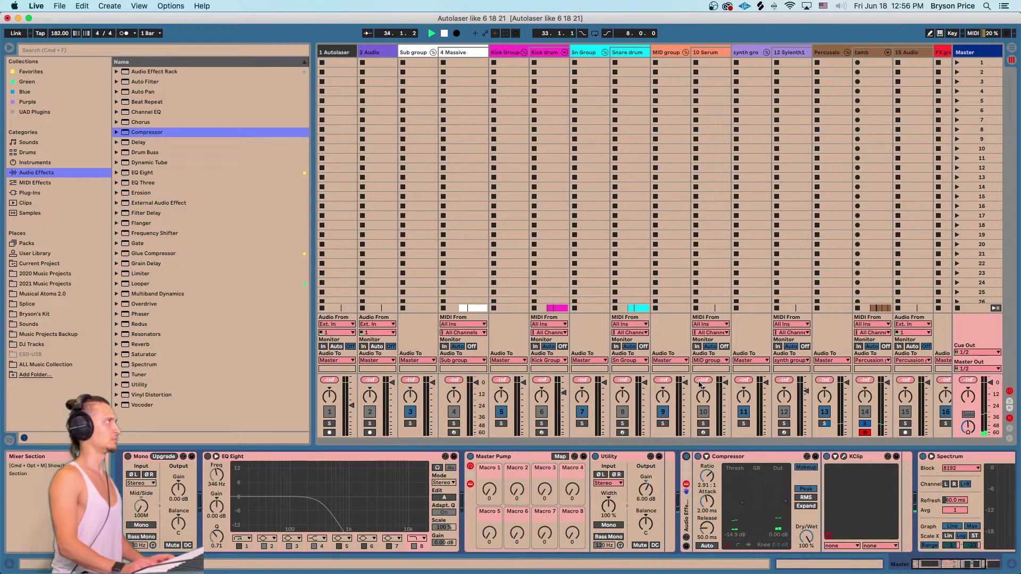
Unsolo the tamb track and audition the kick samples in the Kick drum track's Drum Rack.
left_click(536, 83)
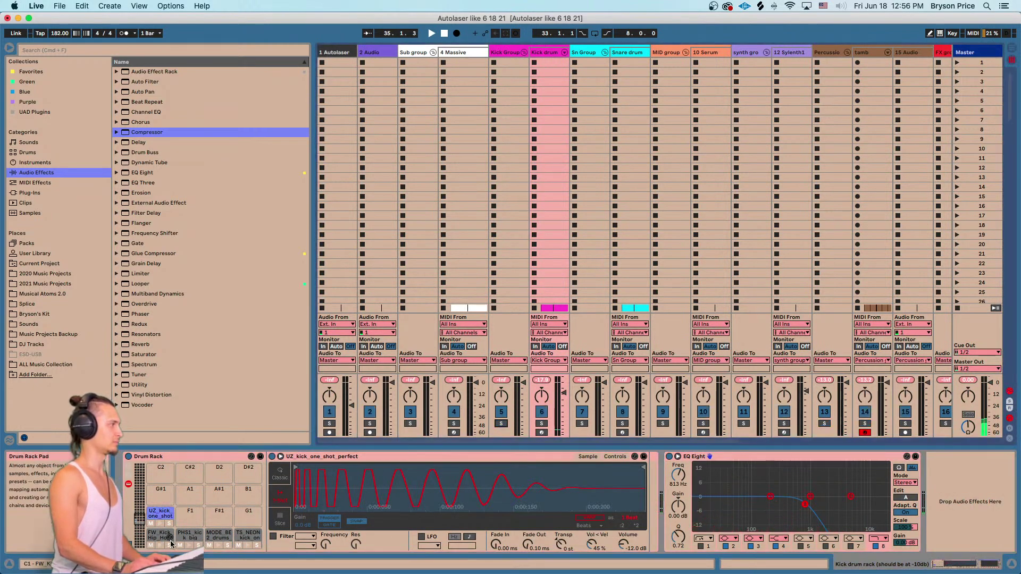
left_click(160, 523)
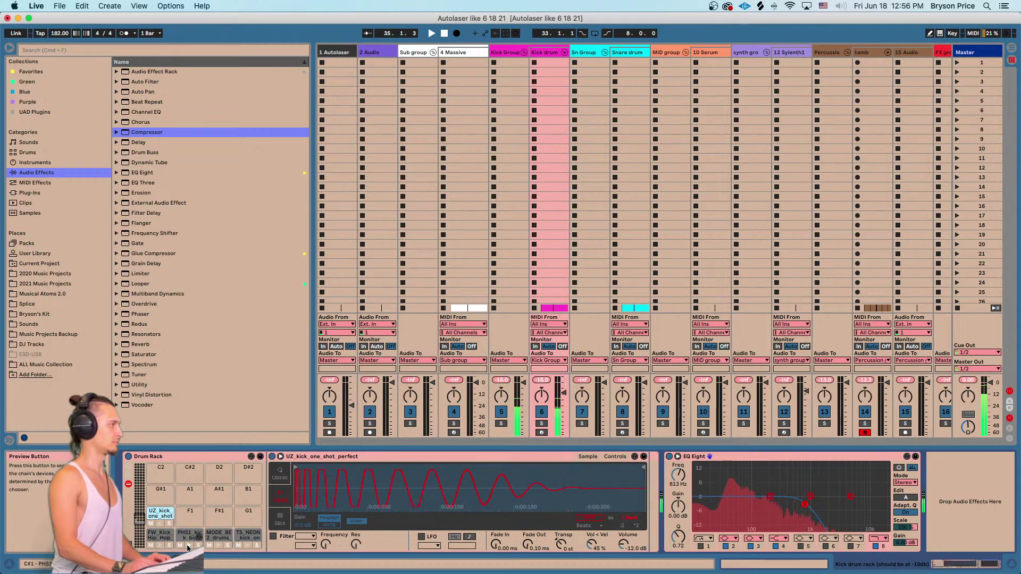
left_click(161, 547)
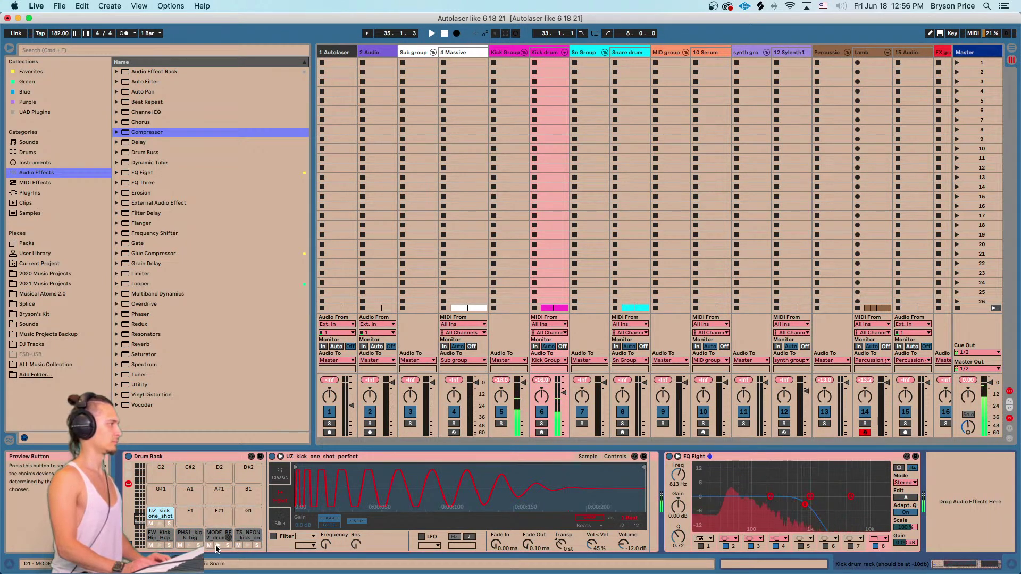
left_click(190, 547)
left_click(249, 546)
left_click(219, 547)
left_click(245, 547)
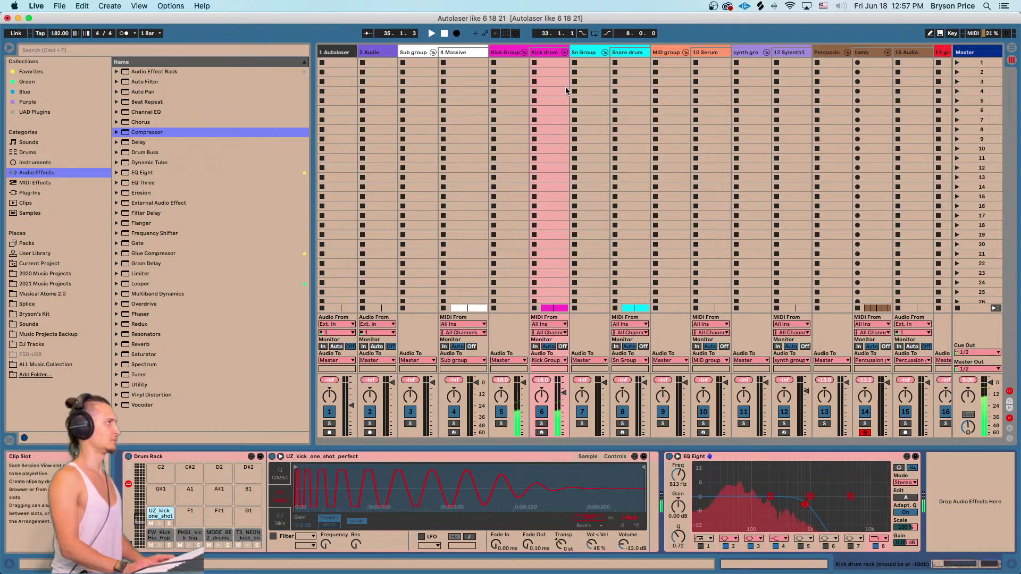
Open the Kick drum clip at bar 33 in Arrangement View, draw a TS_NEON kick note on its first beat, and play it.
key("Tab")
scroll(616, 223, "up", 10)
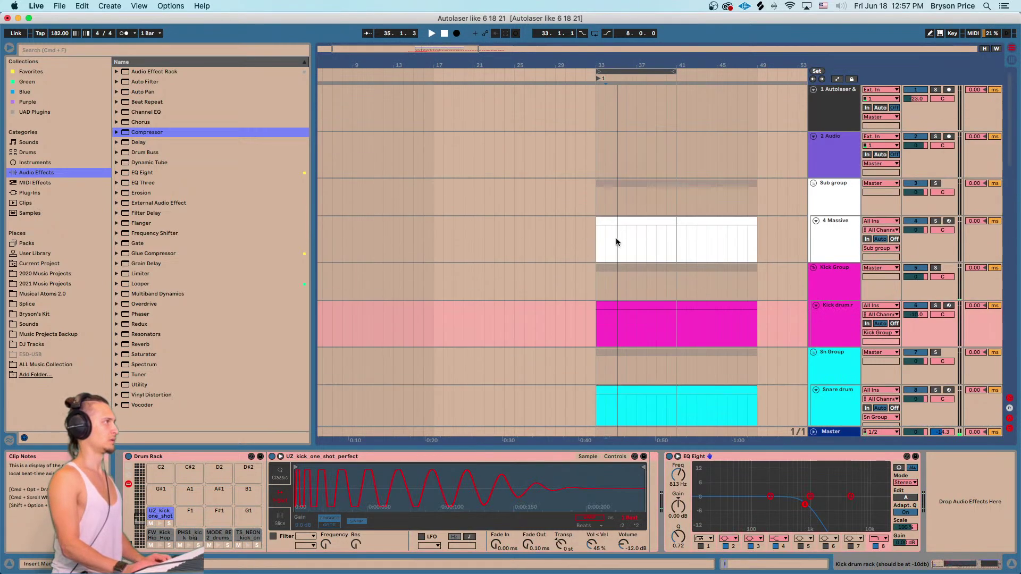
left_click(615, 305)
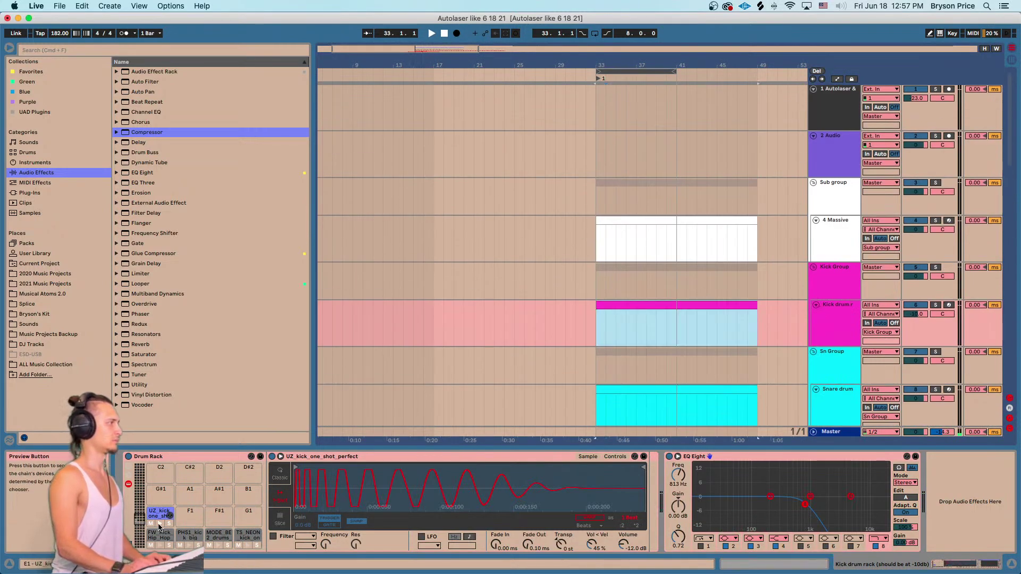
left_click(239, 547)
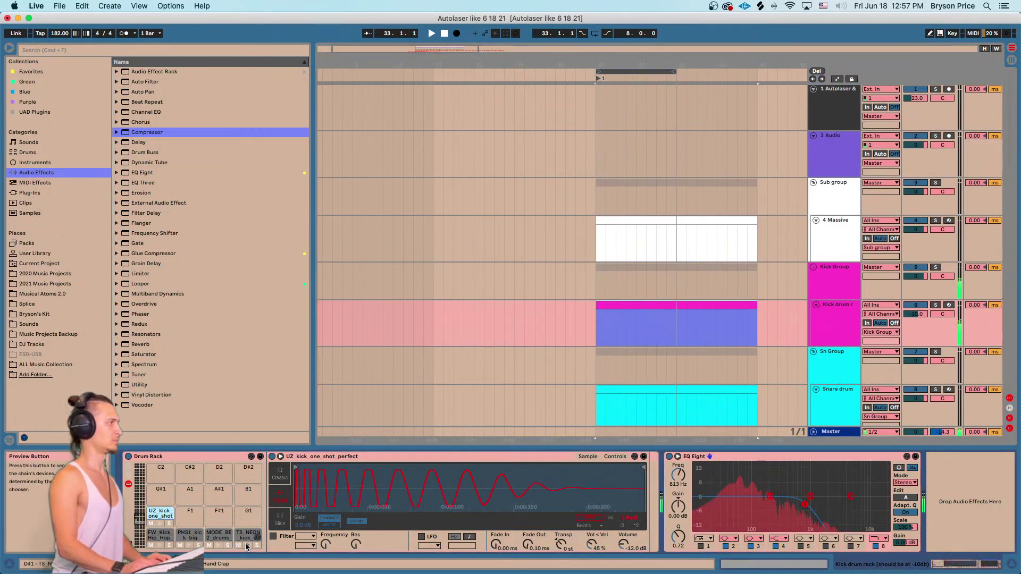
double_click(605, 305)
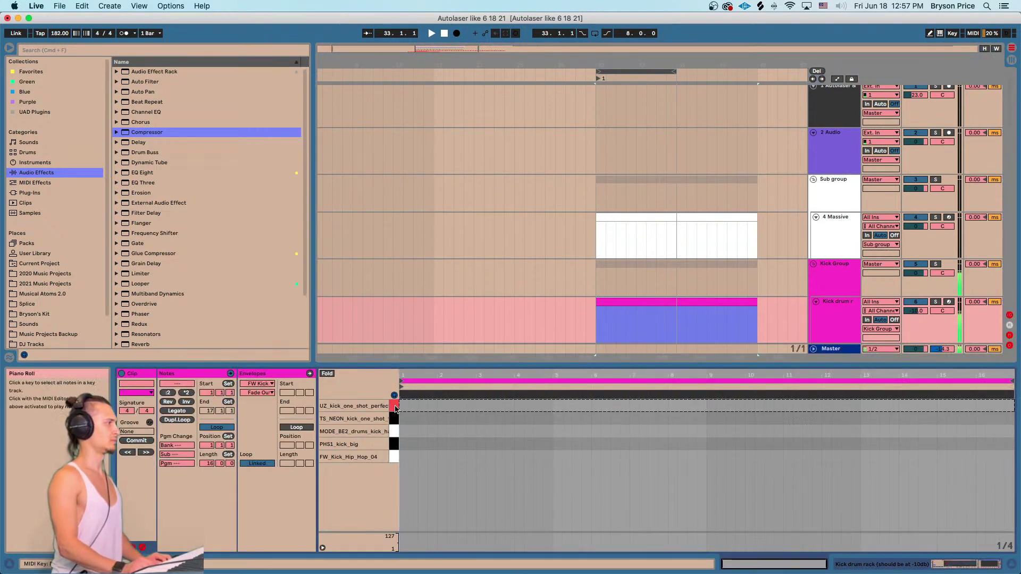
key("b")
left_click(404, 418)
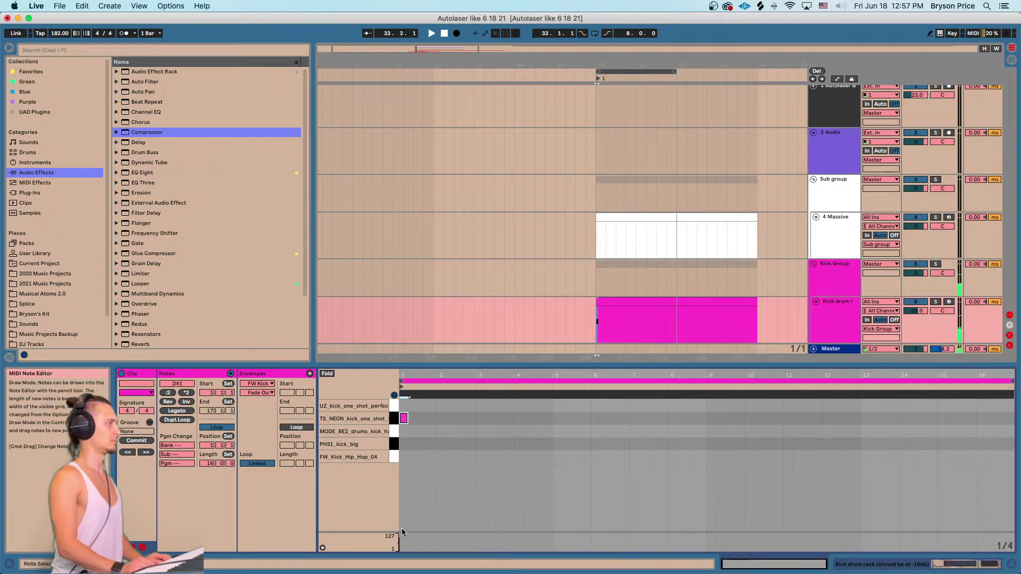
key("space")
Return to the Session View mixer and set the UZ_kick_one_shot_perfect sample volume to about -10.0 dB during playback.
left_click(599, 306)
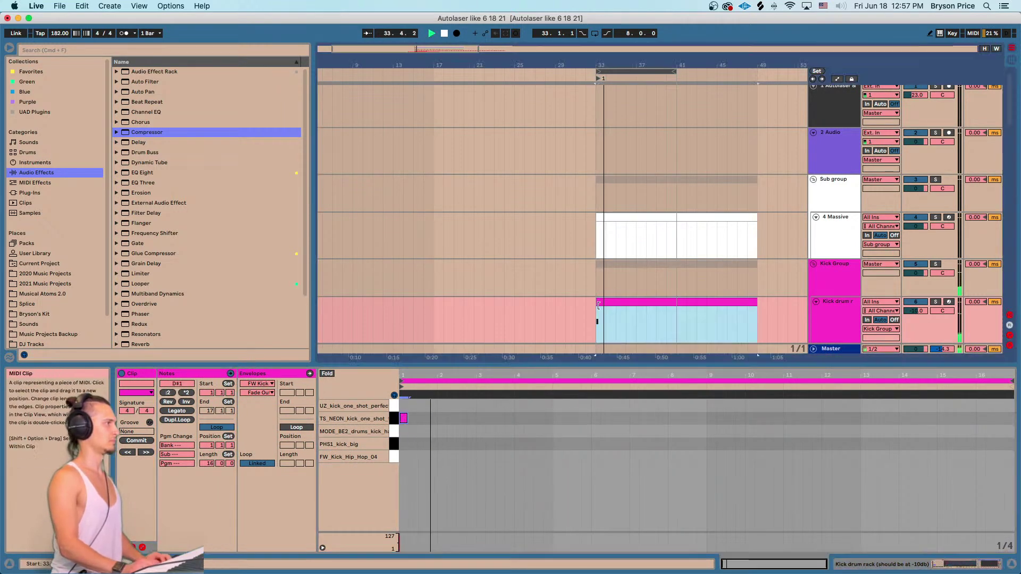
key("Tab")
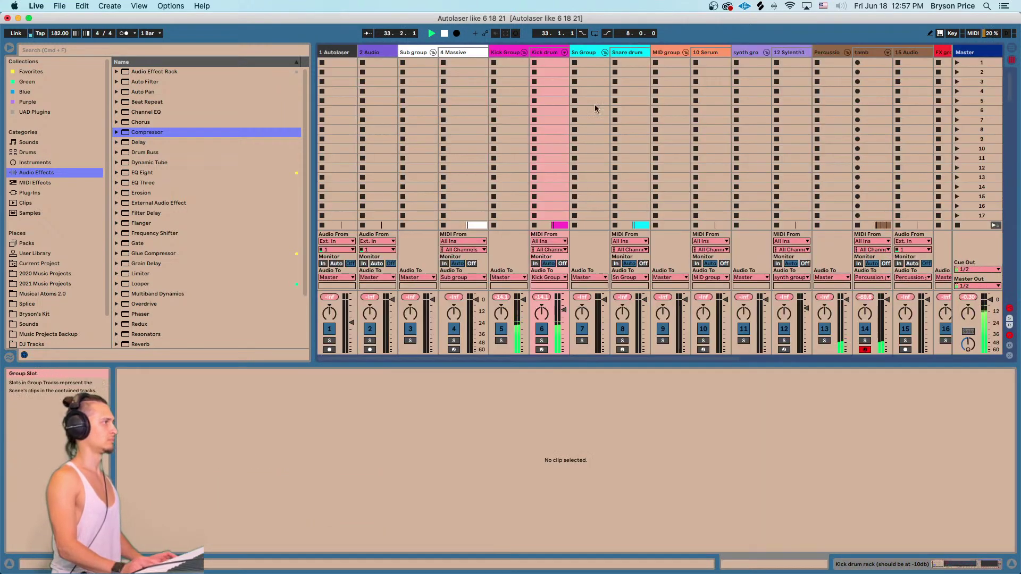
left_click(549, 56)
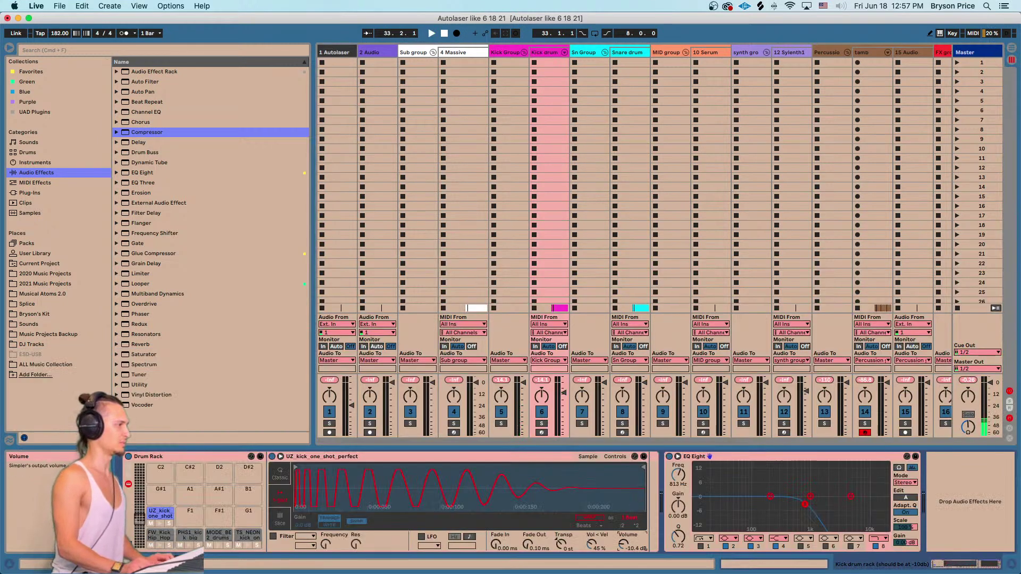
key("space")
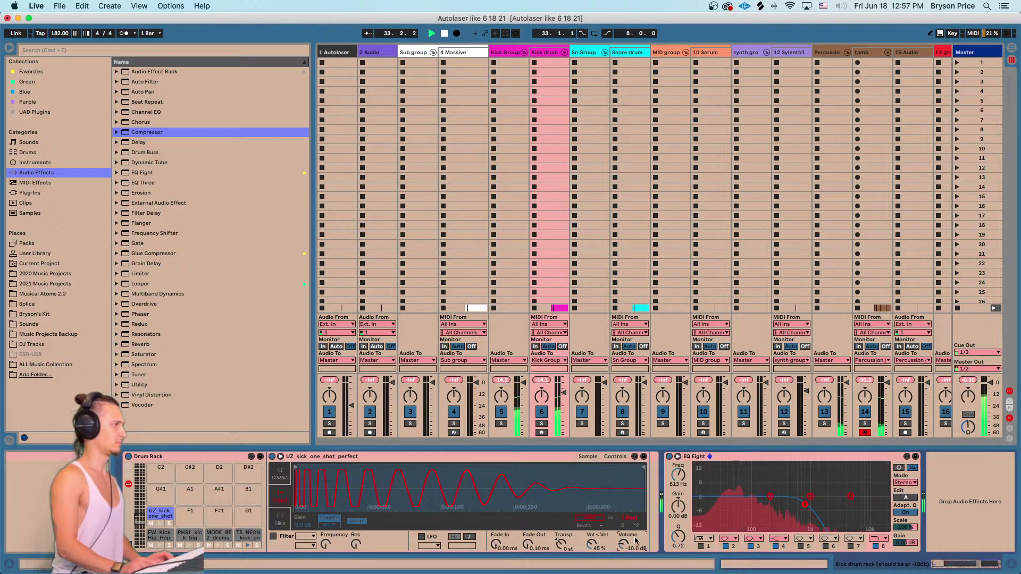
Select the TS_NEON kick sample, set its volume to about -8.1 dB, and set the EQ Eight band frequency to 69.3 Hz.
mouse_move(636, 540)
left_mouse_down()
mouse_move(624, 569)
mouse_move(624, 548)
left_mouse_up()
left_click(244, 536)
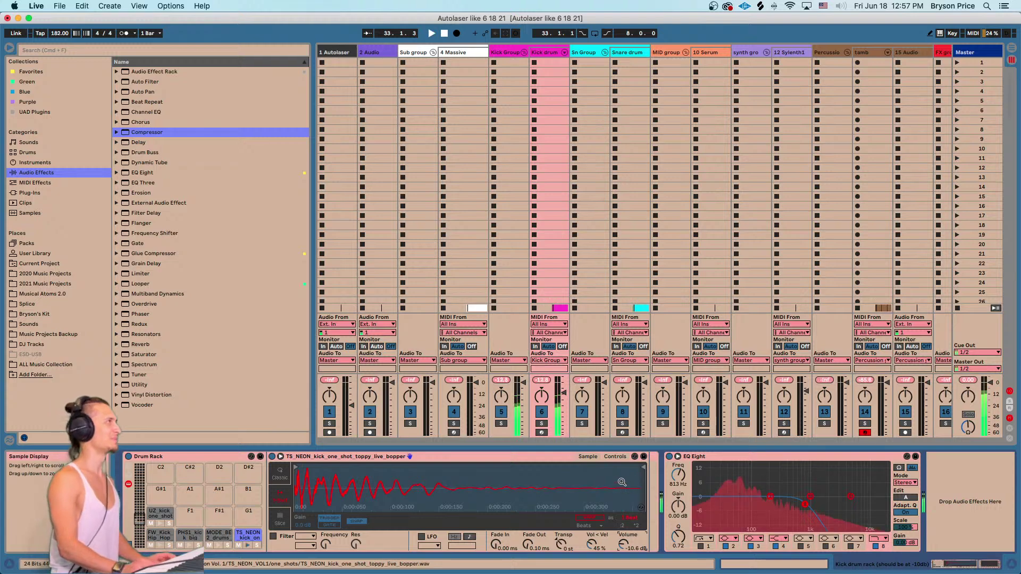
key("space")
left_click_drag(624, 545, 624, 544)
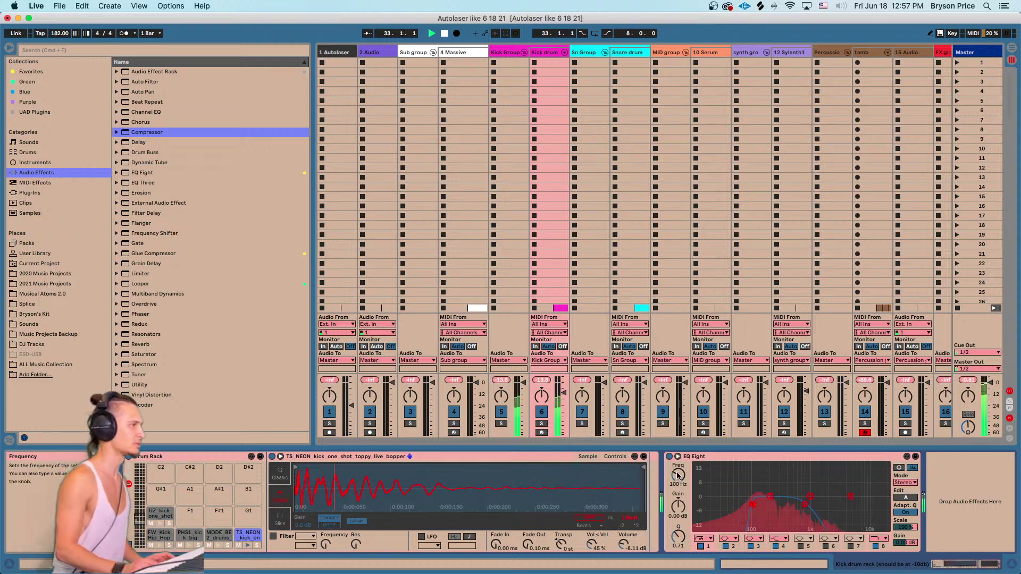
left_click_drag(678, 475, 681, 472)
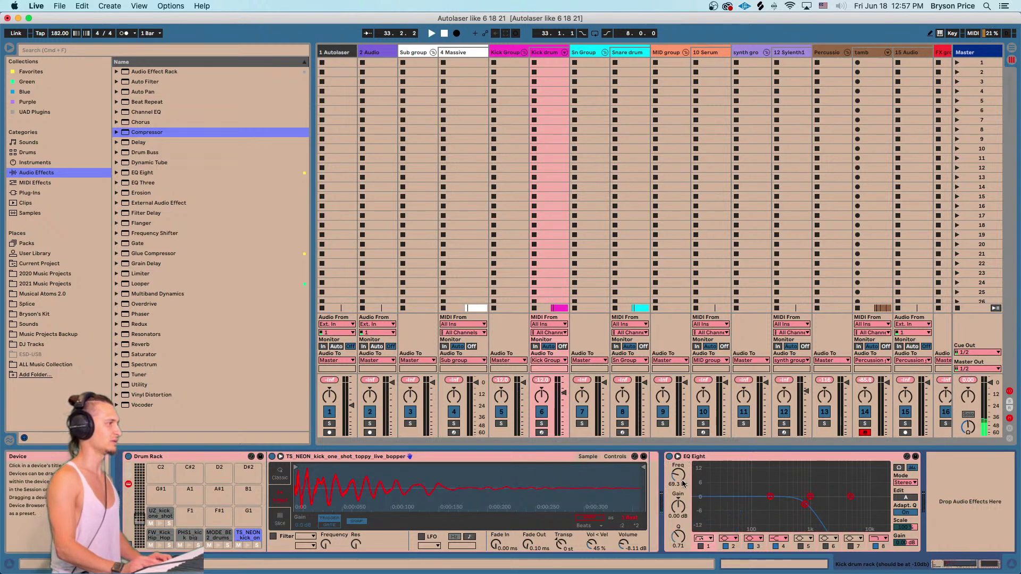
key("space")
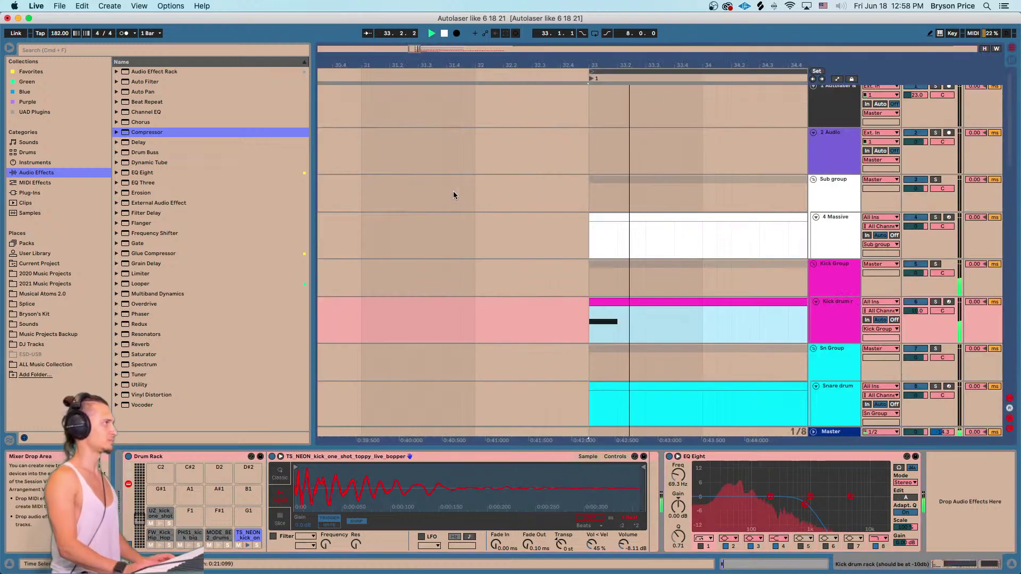
In Arrangement View, copy the Kick drum clip's first hit from bar 33 to the start of bar 34 and beat 34.2.
key("Tab")
left_click_drag(591, 321, 626, 330)
key("minus")
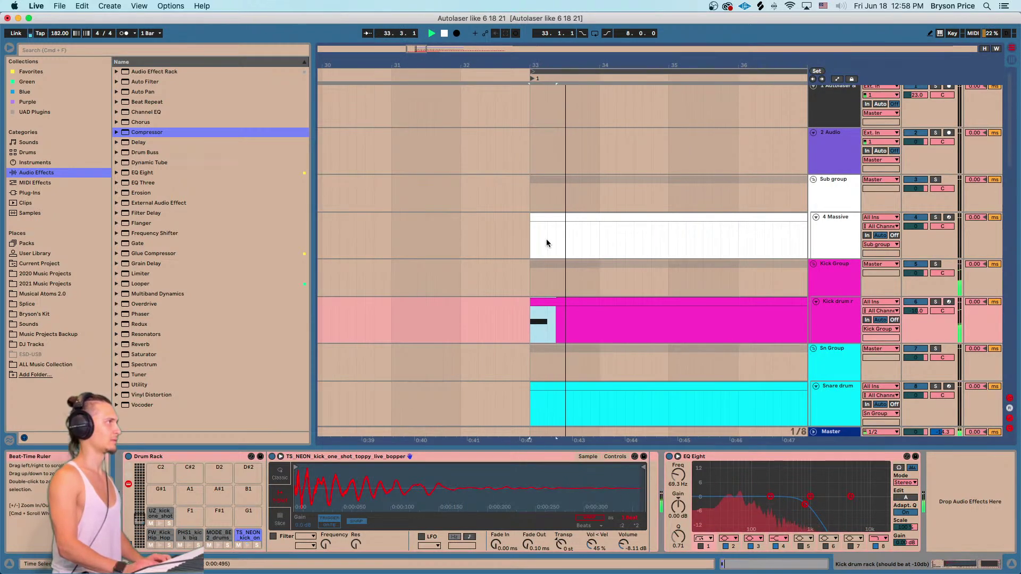
left_click(605, 339)
key("super+v")
left_click(617, 333)
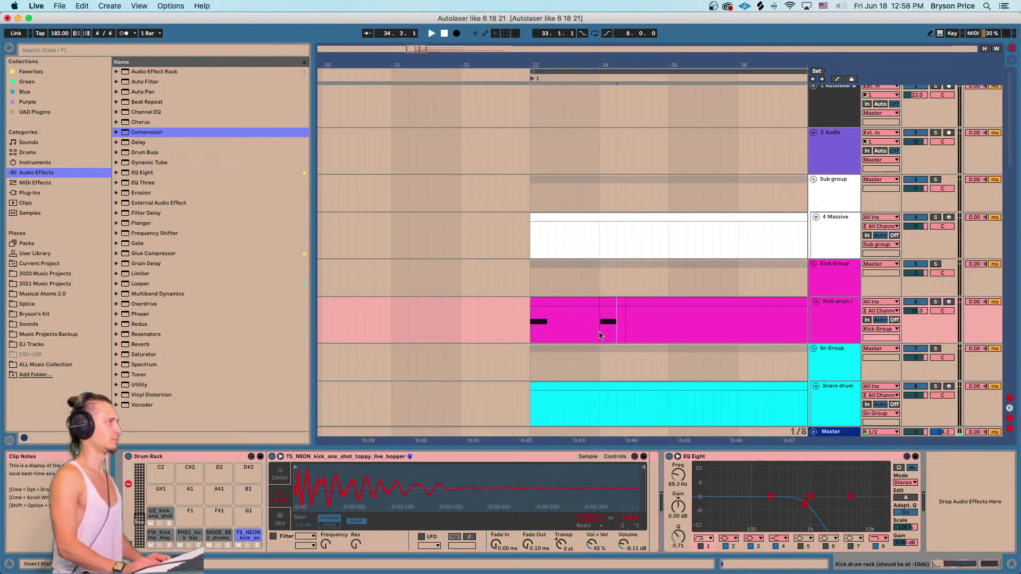
left_click(626, 341)
key("super+v")
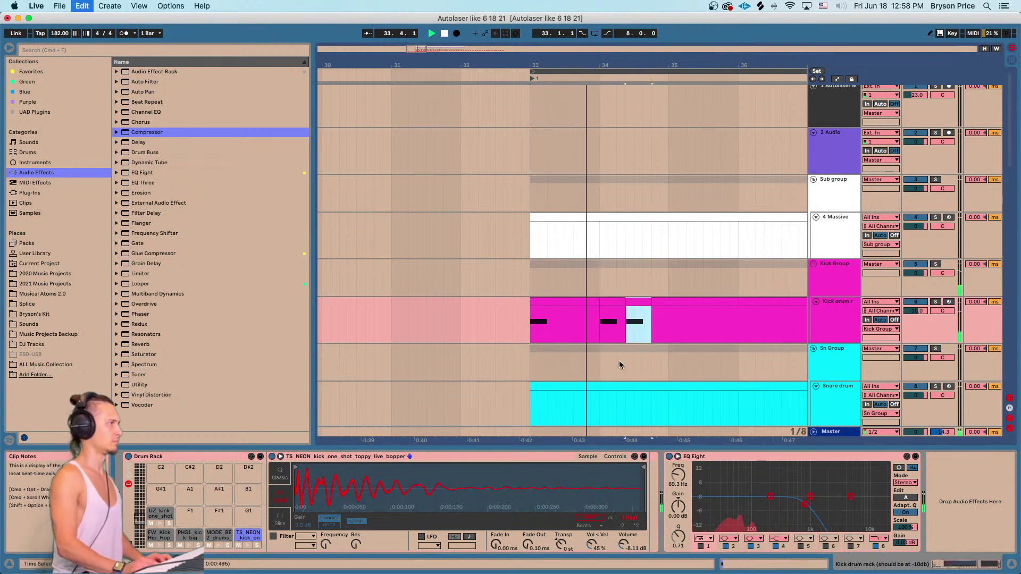
left_click_drag(639, 340, 630, 340)
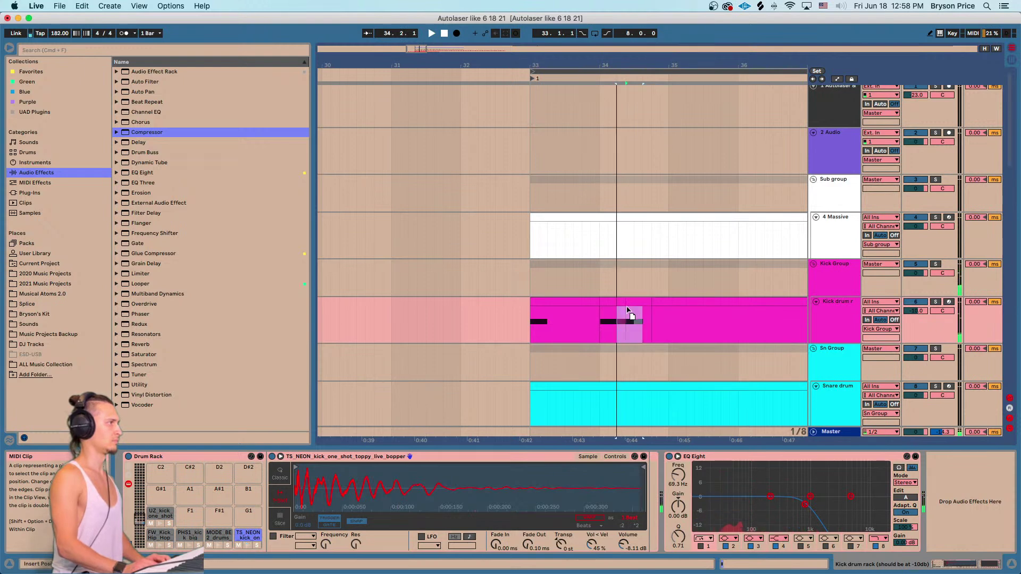
Copy the kick hit to the start of bar 35 and play the pattern from bar 33.
left_click(529, 358)
left_click(632, 302)
left_click_drag(631, 302, 679, 302)
left_click_drag(678, 67, 678, 55)
left_click_drag(602, 64, 415, 91)
left_click(544, 339)
key("space")
key("space")
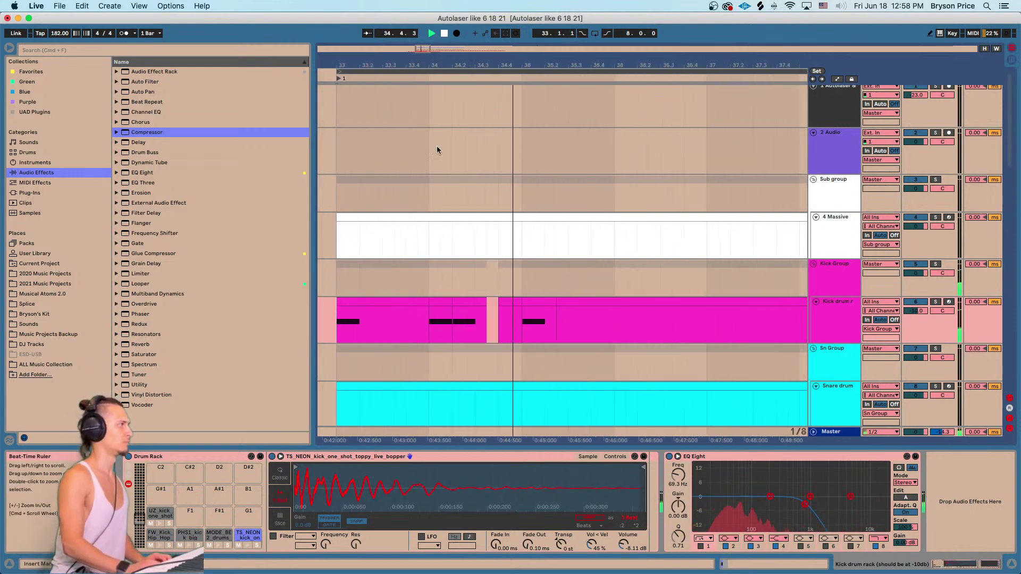
Add kick hits half a beat before bar 36, on bar 36 and on beat 36.2, checking them in playback.
left_click_drag(539, 300, 624, 305)
left_click(609, 303)
key("space")
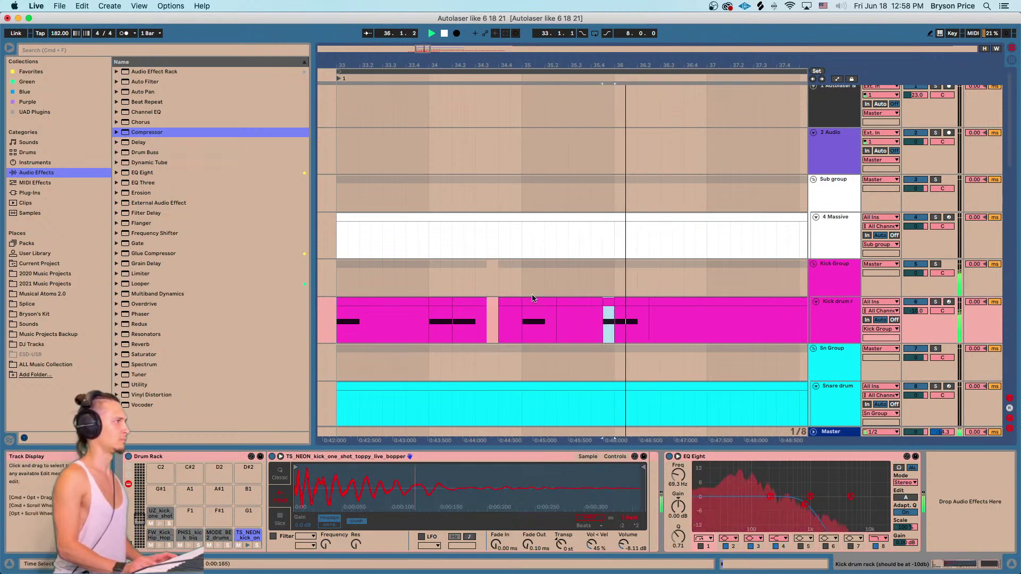
left_click(363, 299)
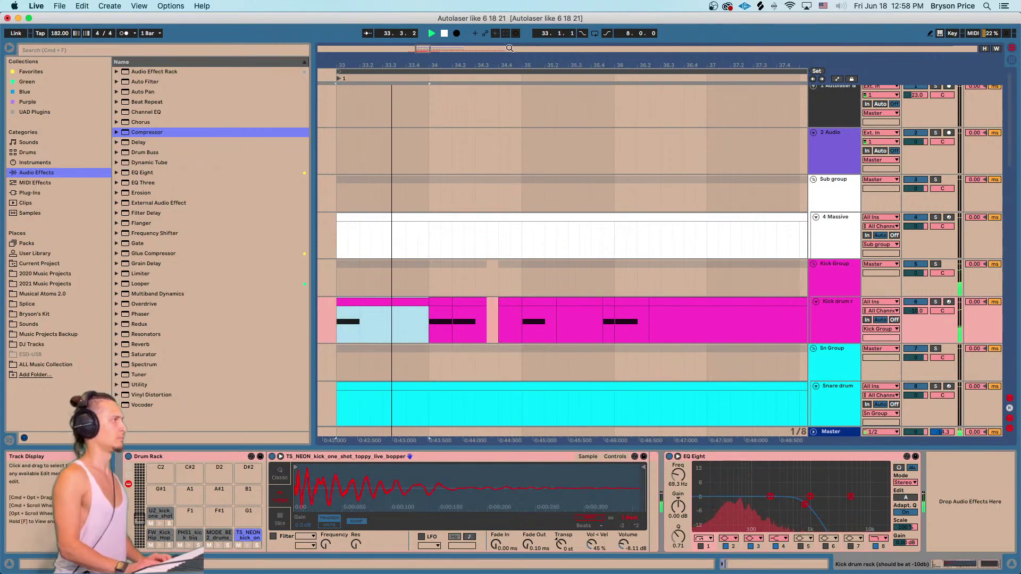
left_click_drag(511, 65, 457, 45)
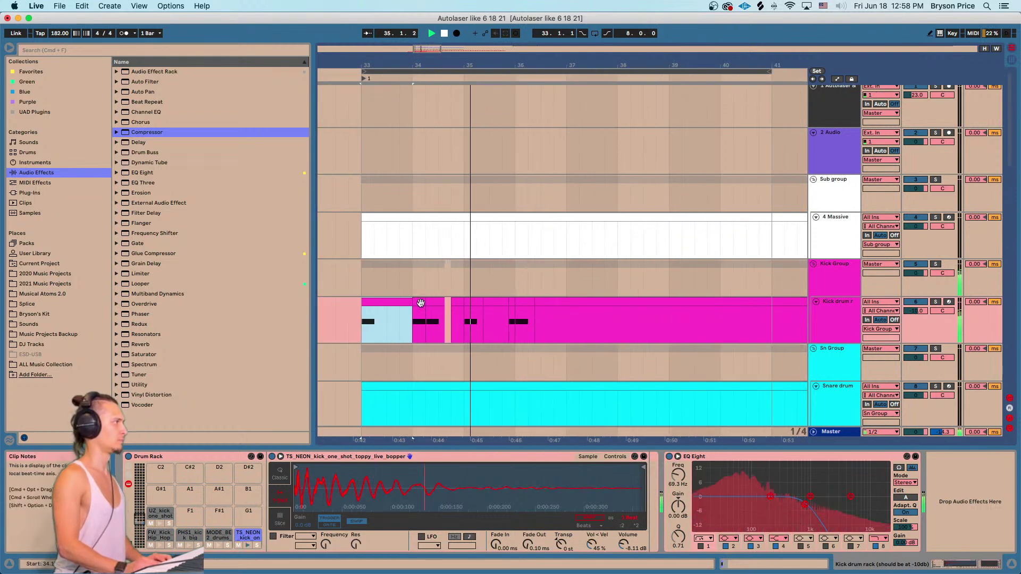
left_click_drag(414, 319, 444, 319)
left_click_drag(521, 301, 536, 303)
left_click(504, 338)
key("space")
key("space")
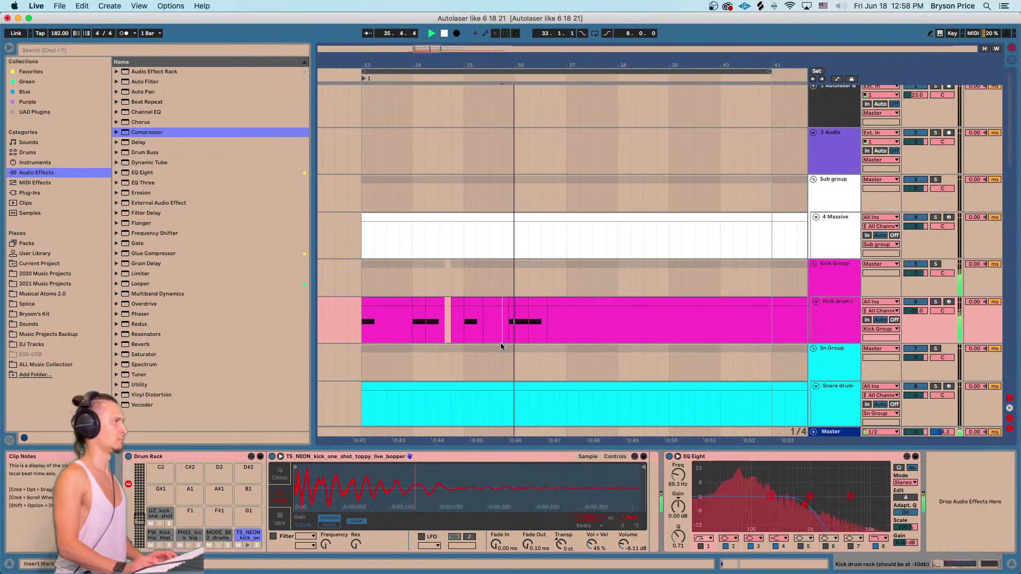
Duplicate the four-bar kick pattern from bars 33–36 into bars 37–40 and play it from bar 33.
left_click(417, 302)
left_click_drag(362, 318, 413, 319)
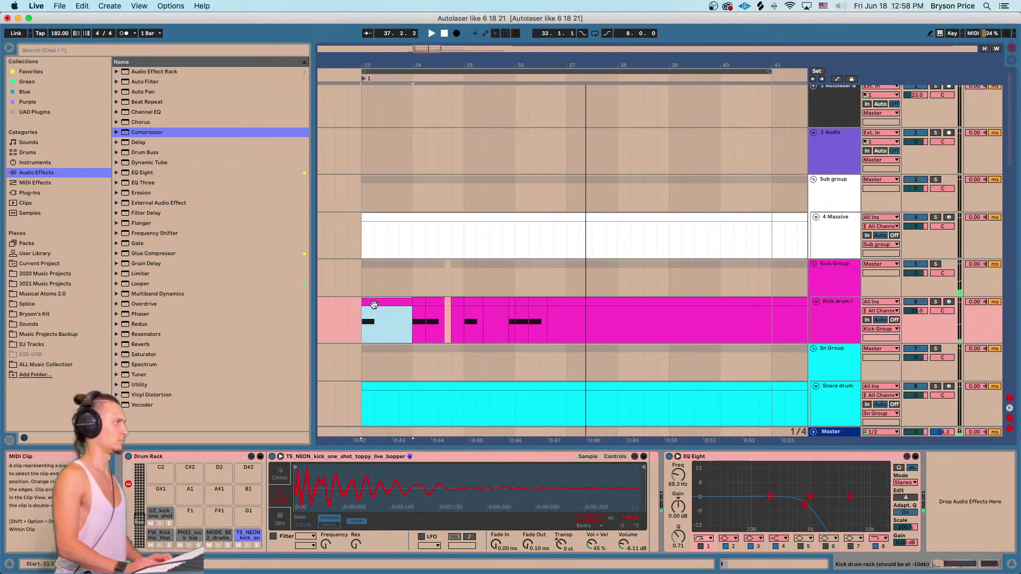
key("space")
key("space")
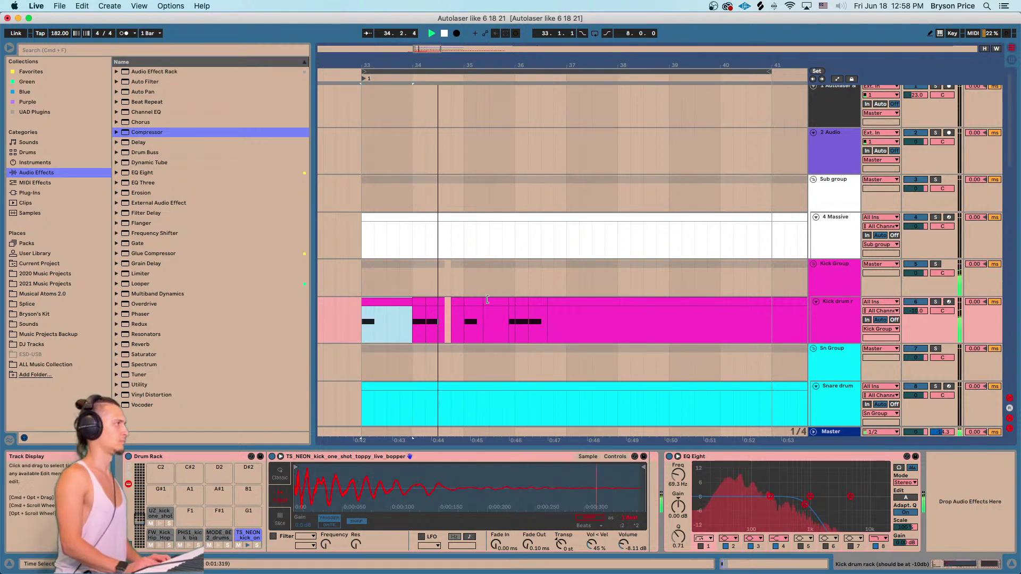
left_click_drag(373, 301, 581, 319)
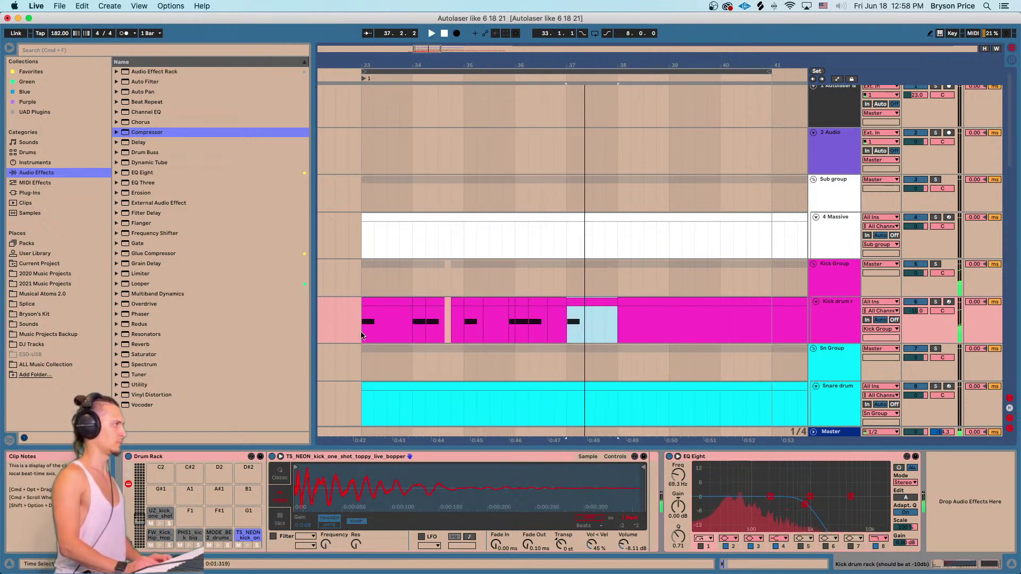
left_click_drag(363, 326, 564, 332)
key("super+d")
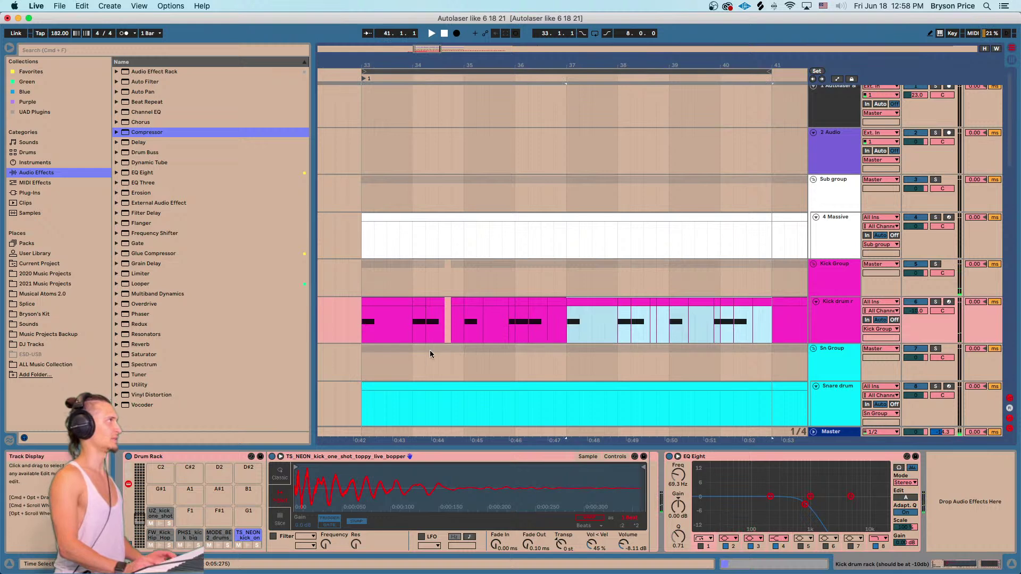
left_click(361, 333)
key("space")
Paste a copy of the tamb track into the Sn Group, above the Snare drum track.
left_click_drag(458, 65, 458, 37)
scroll(454, 225, "down", 3)
scroll(454, 226, "down", 5)
scroll(722, 269, "down", 2)
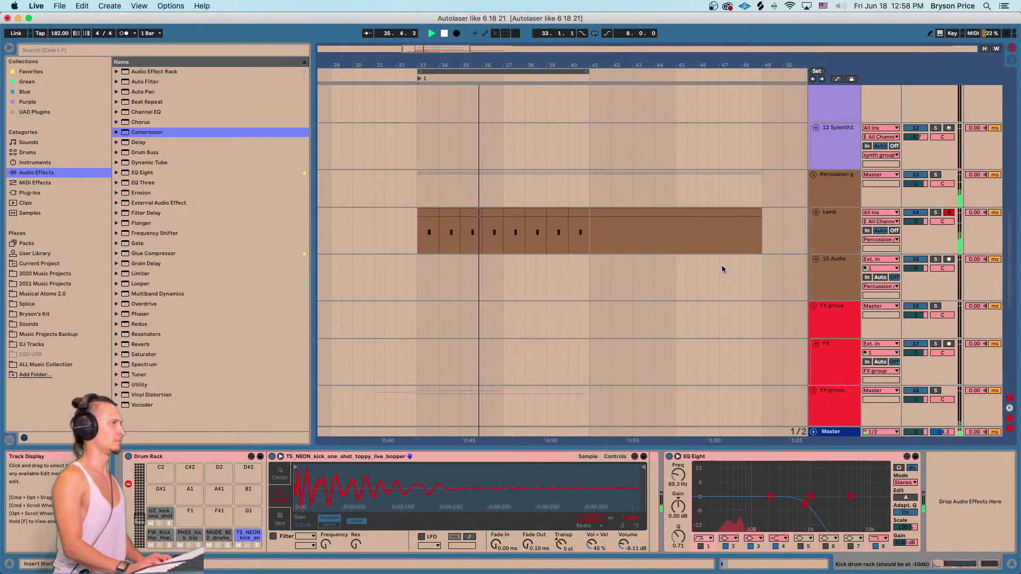
left_click(818, 228)
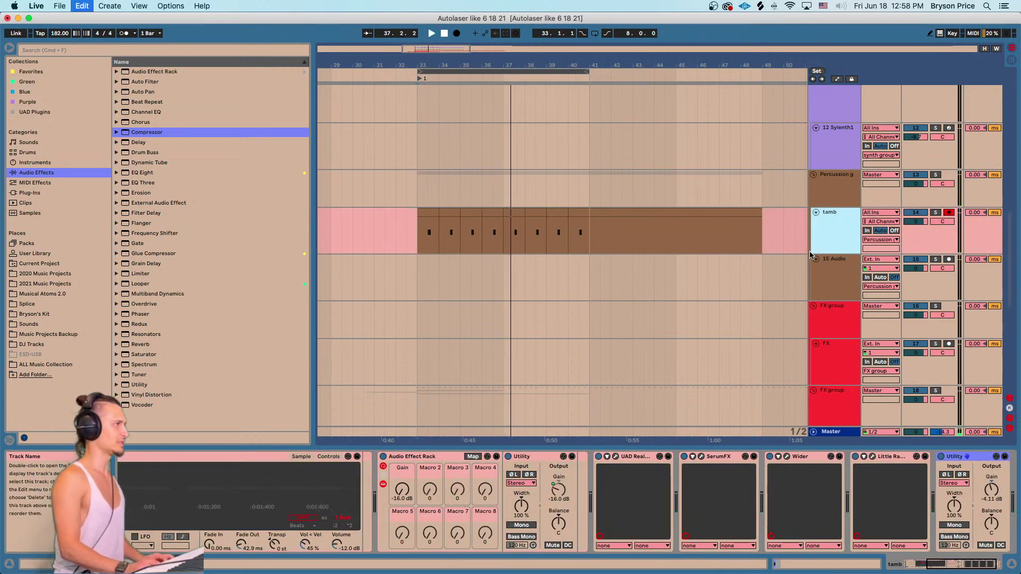
scroll(799, 304, "up", 8)
left_click(829, 344)
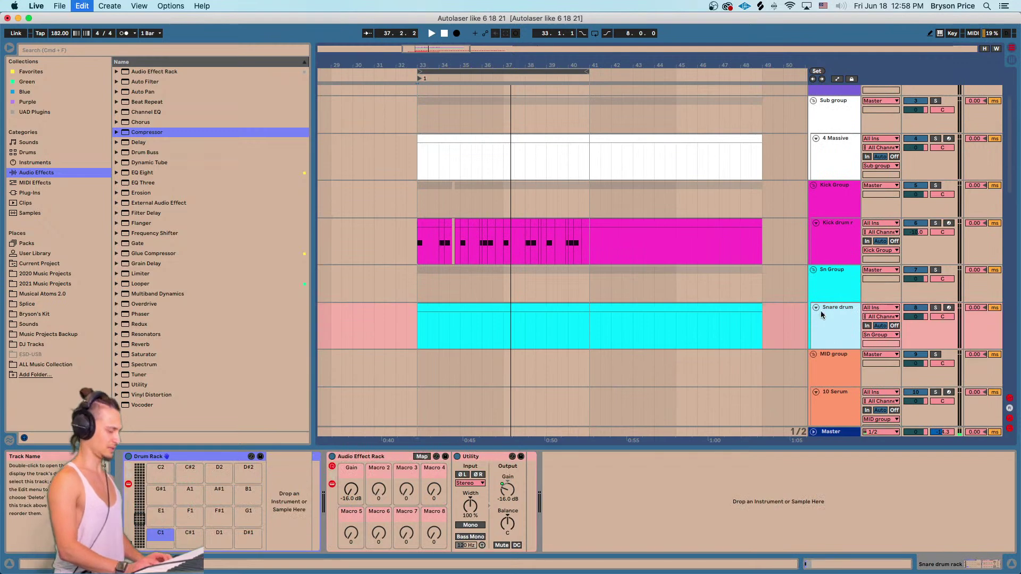
key("super+z")
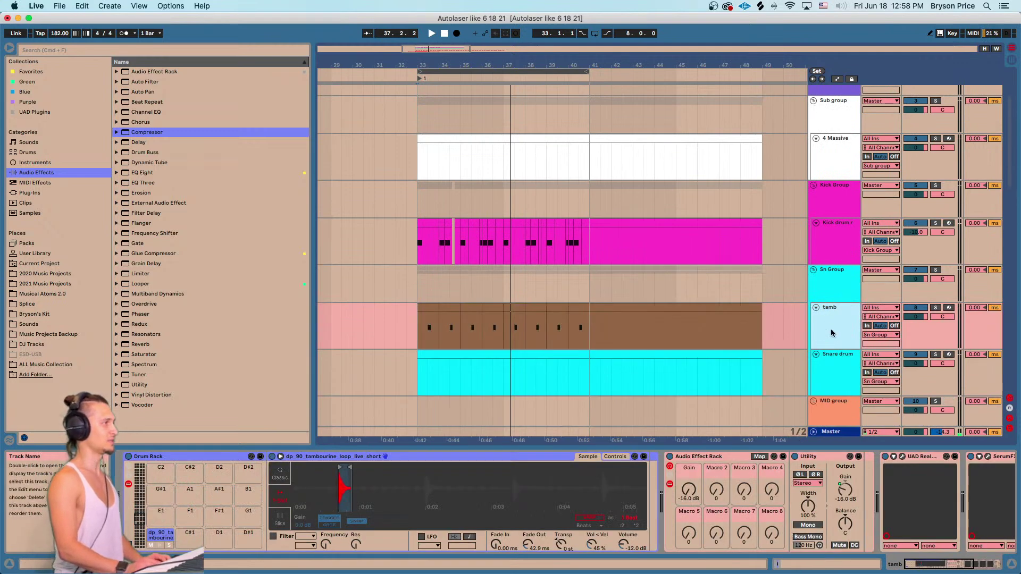
Select the Snare drum track and search the Sounds folder for "clap".
left_click(833, 367)
left_click(423, 334)
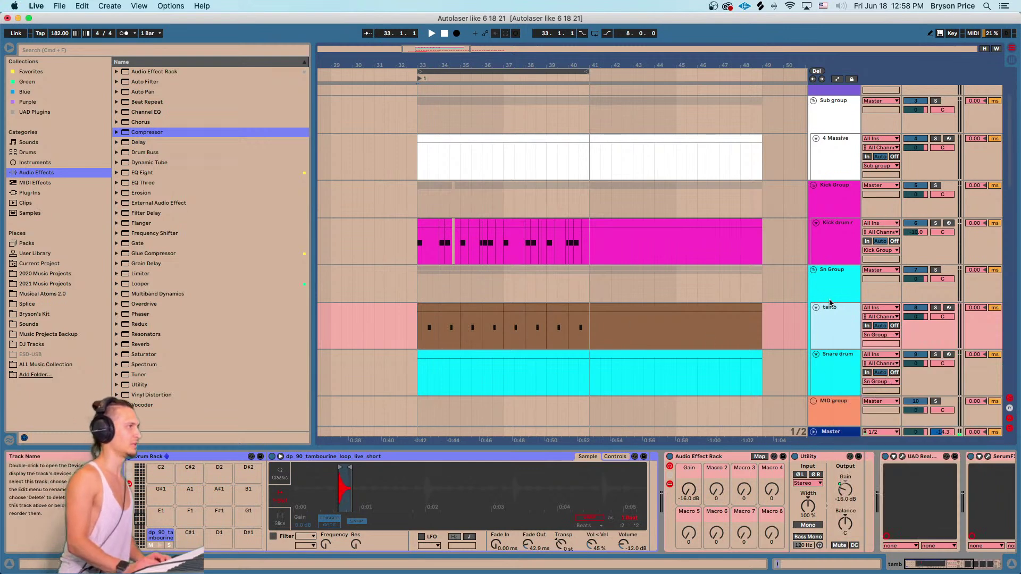
scroll(653, 343, "down", 1)
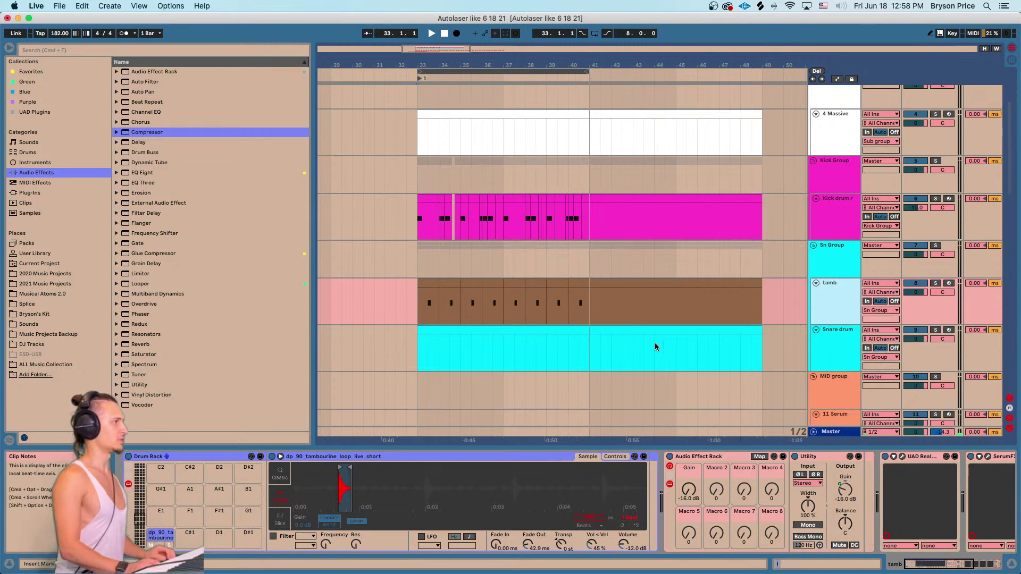
left_click(834, 362)
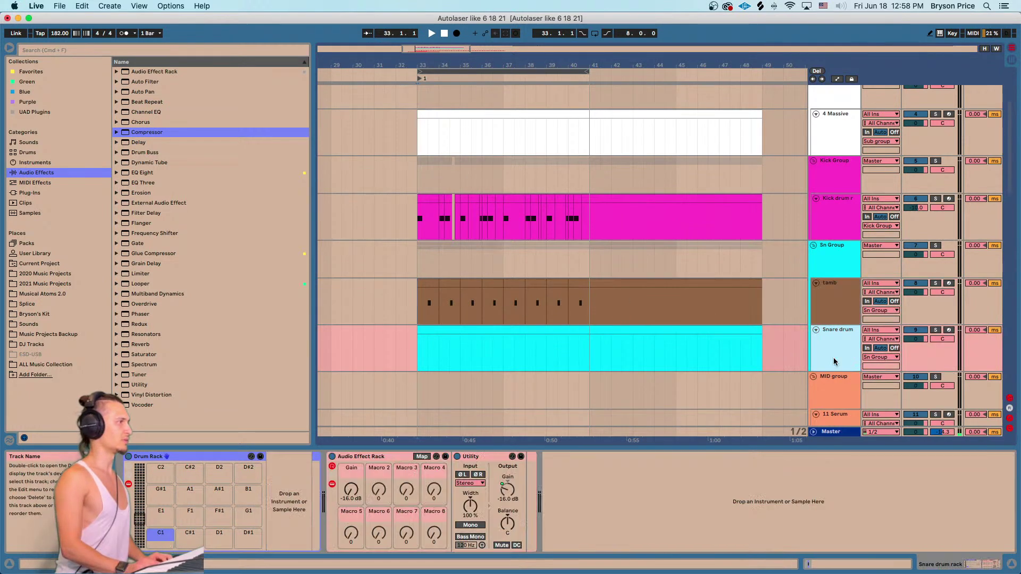
left_click(28, 324)
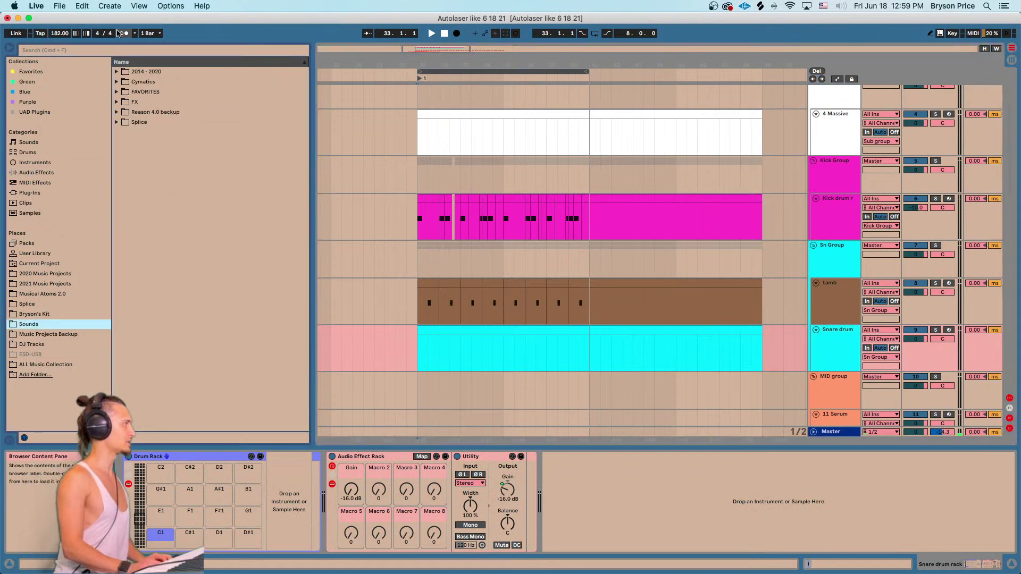
key("super+f")
type("clap")
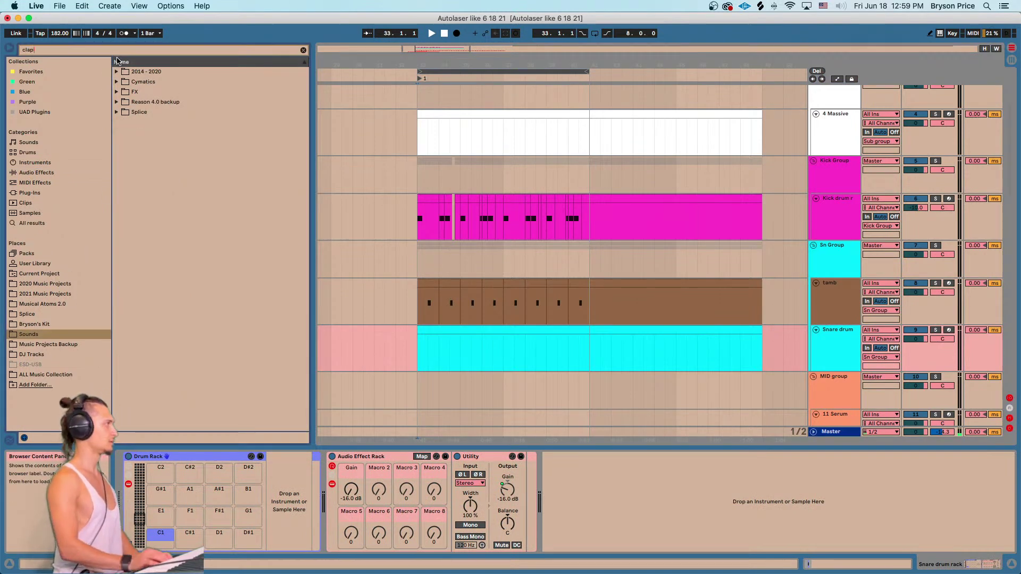
Open the Splice 2020 folder and audition the clap samples in the DECAP and Graves packs.
left_click(117, 111)
left_click(137, 141)
left_click(118, 130)
left_click(124, 132)
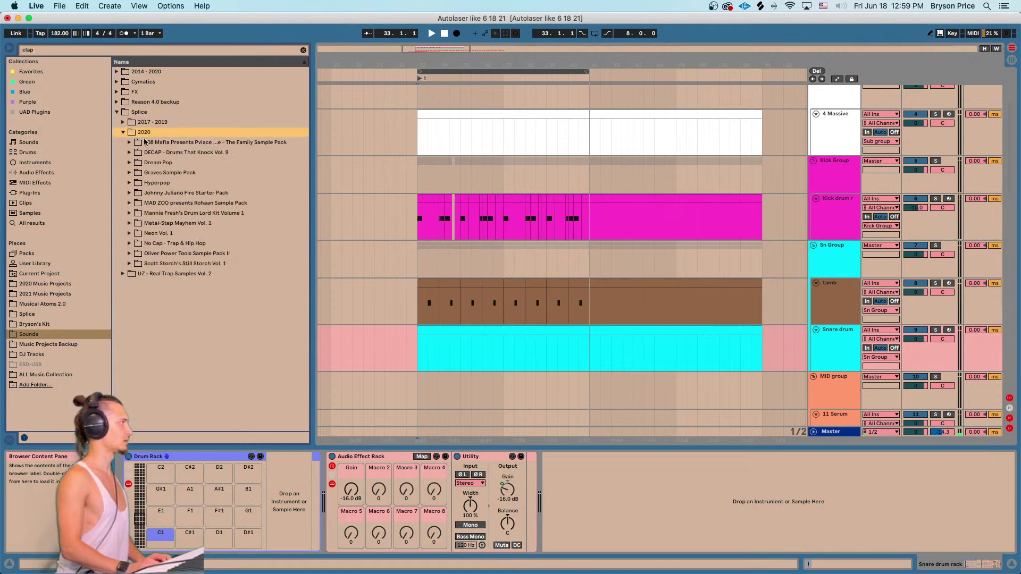
left_click(152, 154)
left_click(129, 153)
left_click(157, 163)
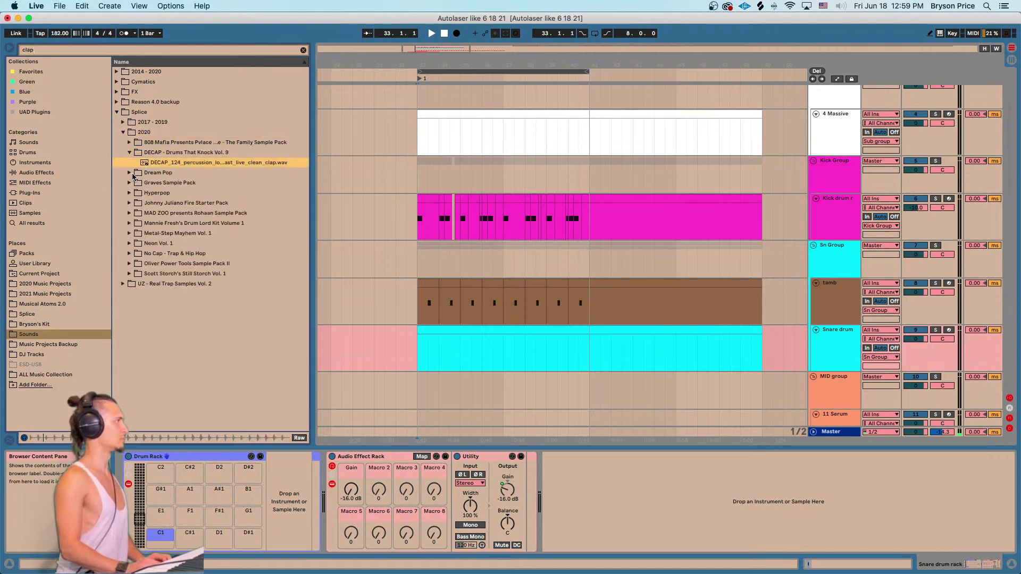
left_click(166, 174)
left_click(159, 183)
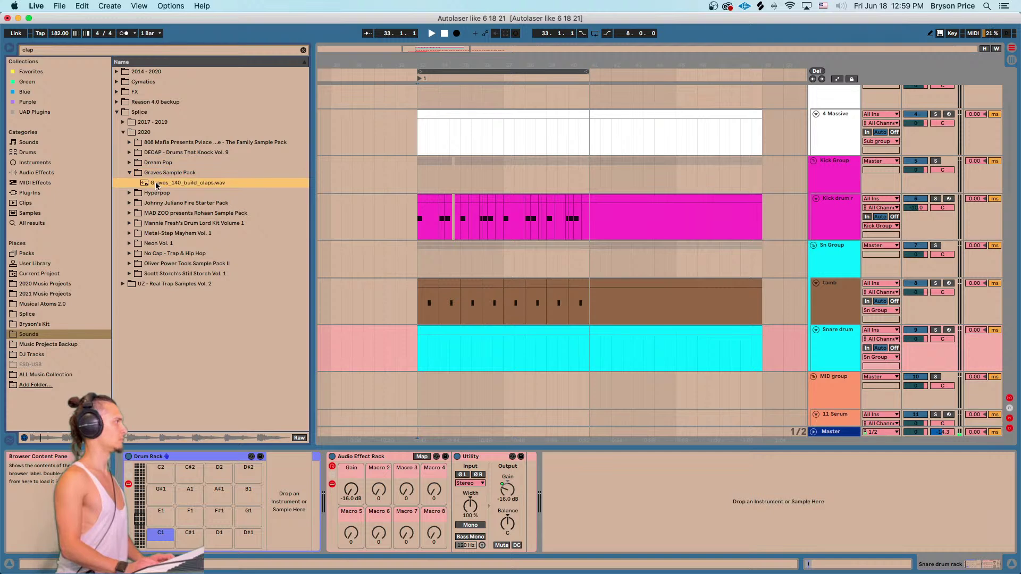
Check the Hyperpop pack for claps, then return to Graves_140_build_claps.wav in the Graves Sample Pack.
left_click(129, 195)
left_click(157, 195)
left_click(136, 194)
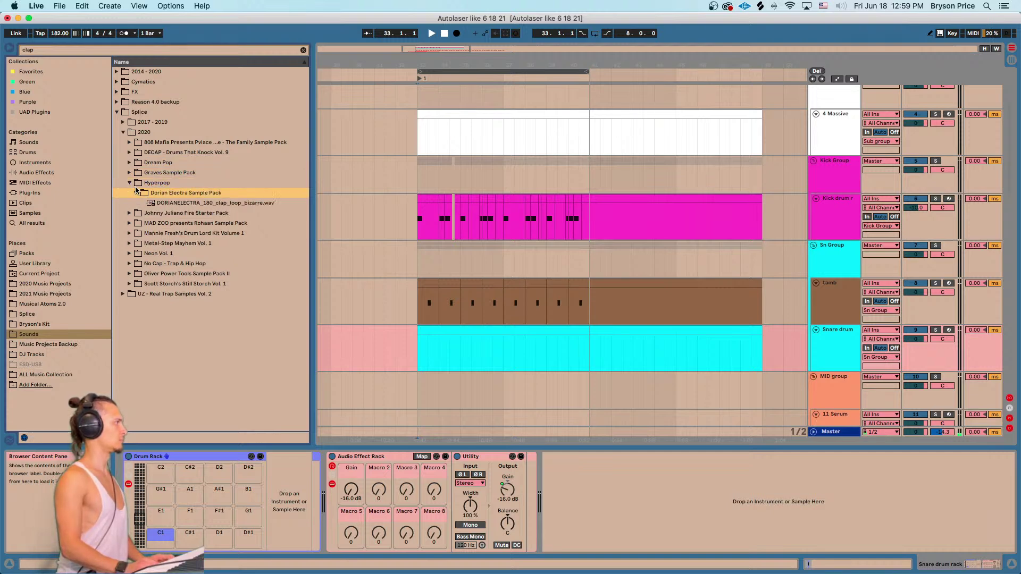
left_click(130, 182)
left_click(129, 172)
left_click(166, 184)
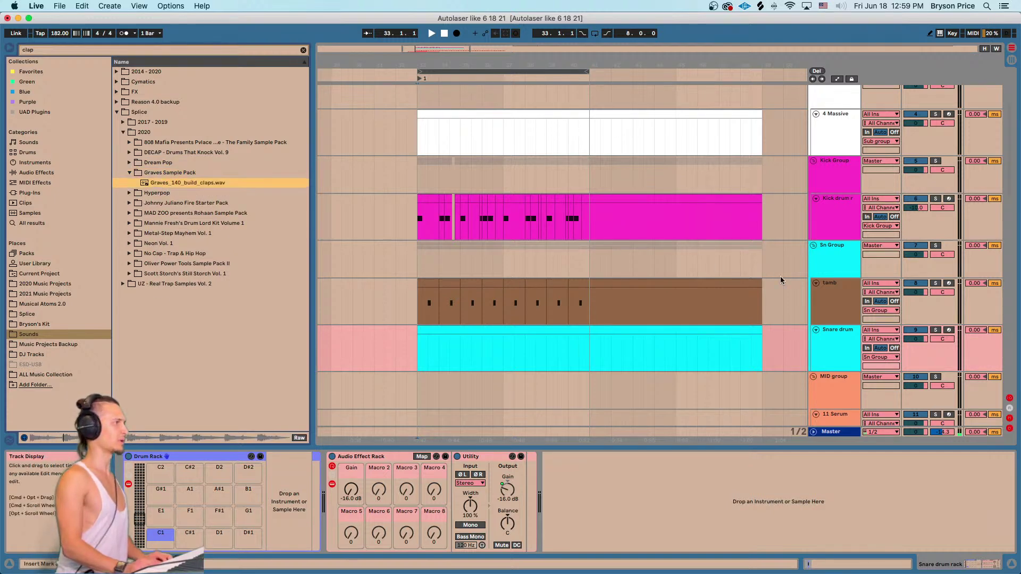
Place Graves_140_build_claps.wav at bar 33 on its own audio track below tamb, then solo that track and play it.
left_click(831, 283)
key("super+t")
left_click_drag(177, 183, 428, 354)
key("z")
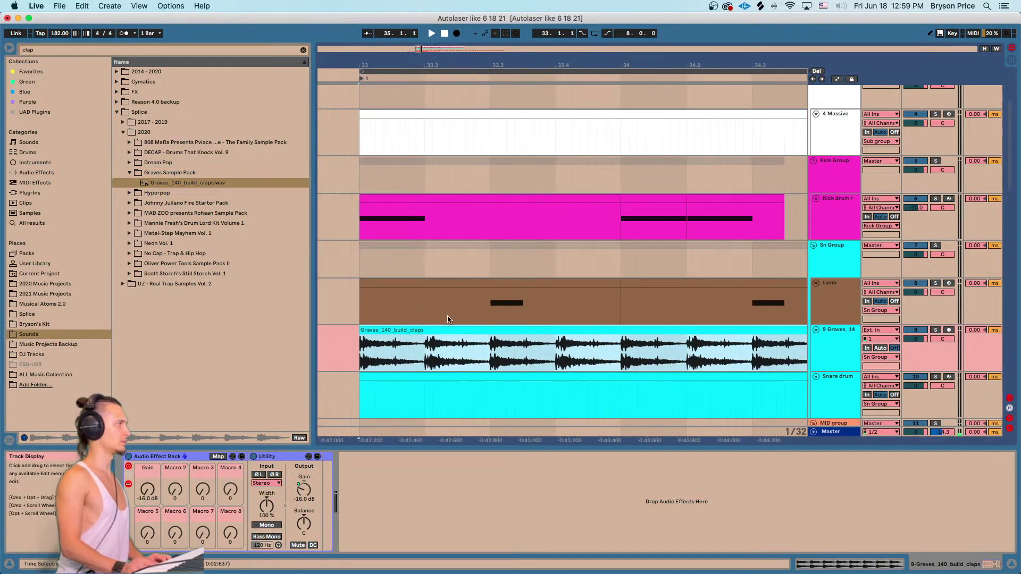
left_click(441, 362)
left_click(936, 330)
key("space")
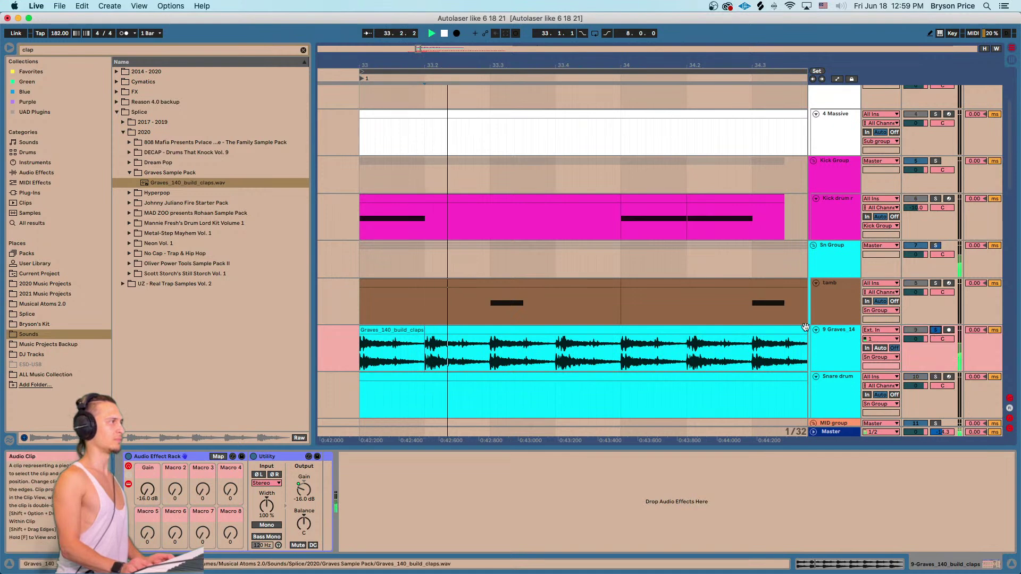
Split the Graves clap clip at beats 33.3 and 33.4 and delete everything except the clap between them.
left_click(498, 356)
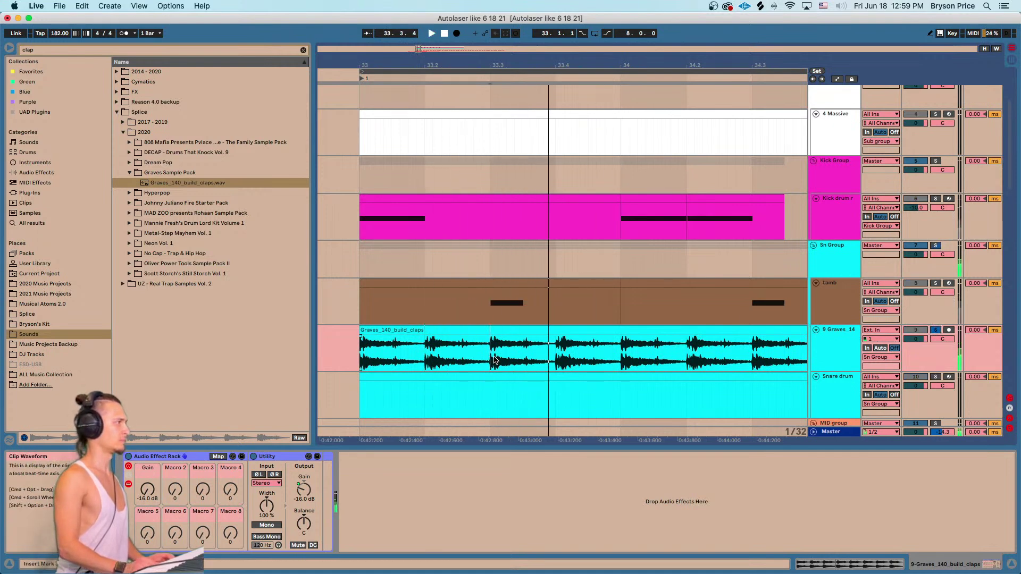
key("cmd+e")
key("space")
left_click(556, 359)
key("super+e")
left_click(502, 329)
left_click(452, 345)
left_click(410, 329)
key("Delete")
left_click(588, 330)
key("Delete")
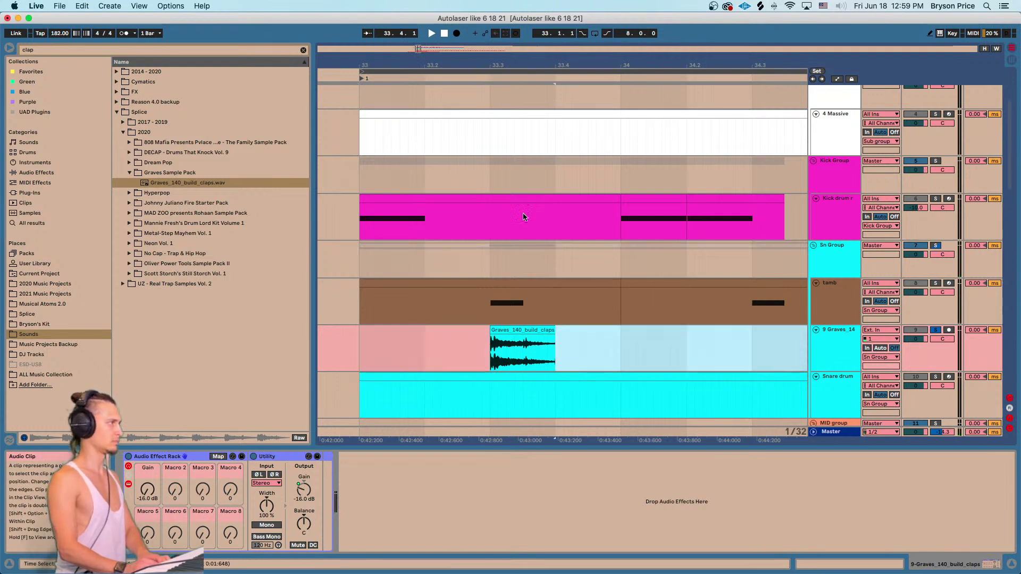
Listen to the trimmed Graves clap at beat 33.3 with its track soloed.
left_click_drag(513, 61, 512, 33)
left_click(527, 341)
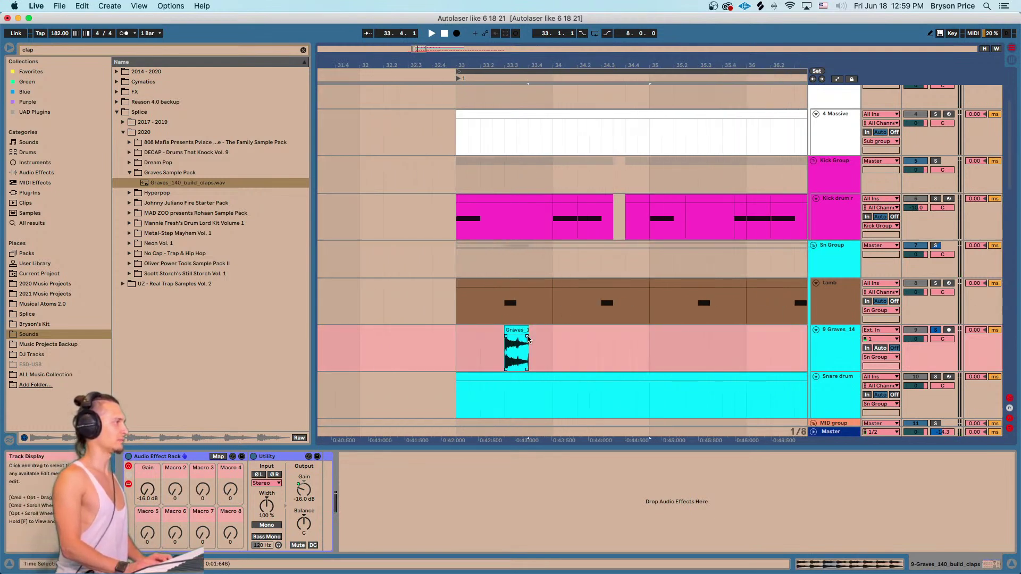
key("space")
key("space")
key("space")
key("space")
key("space")
key("space")
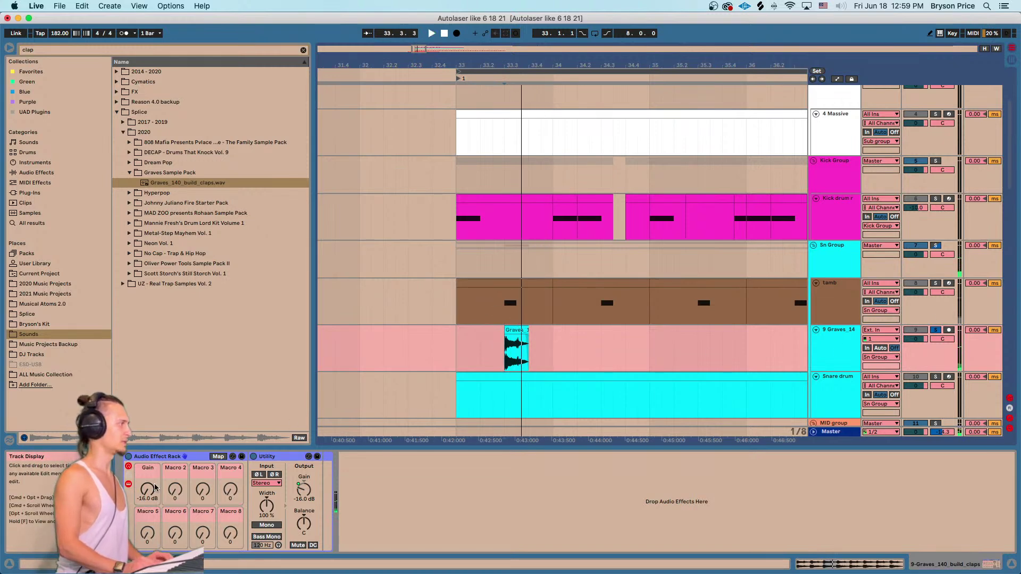
Set the Graves clap clip's segment BPM to 280 and play it from beat 33.3.
key("shift+Tab")
left_click(222, 420)
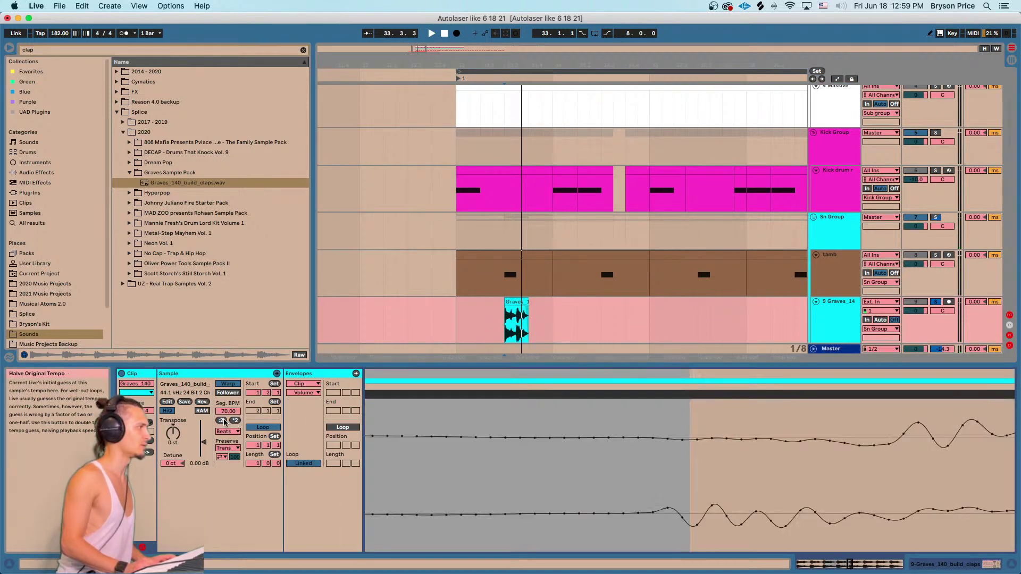
left_click(234, 421)
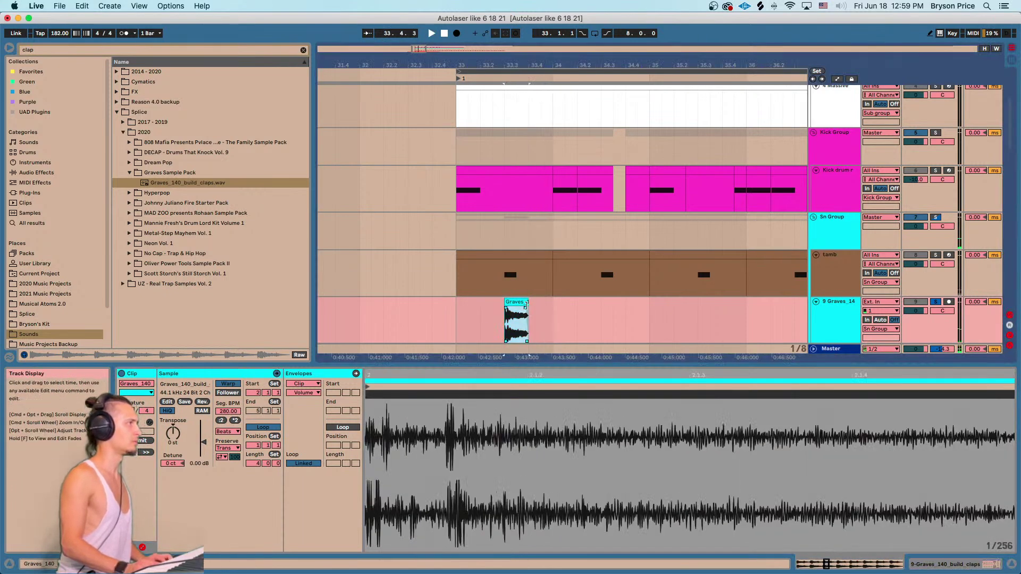
left_click(505, 334)
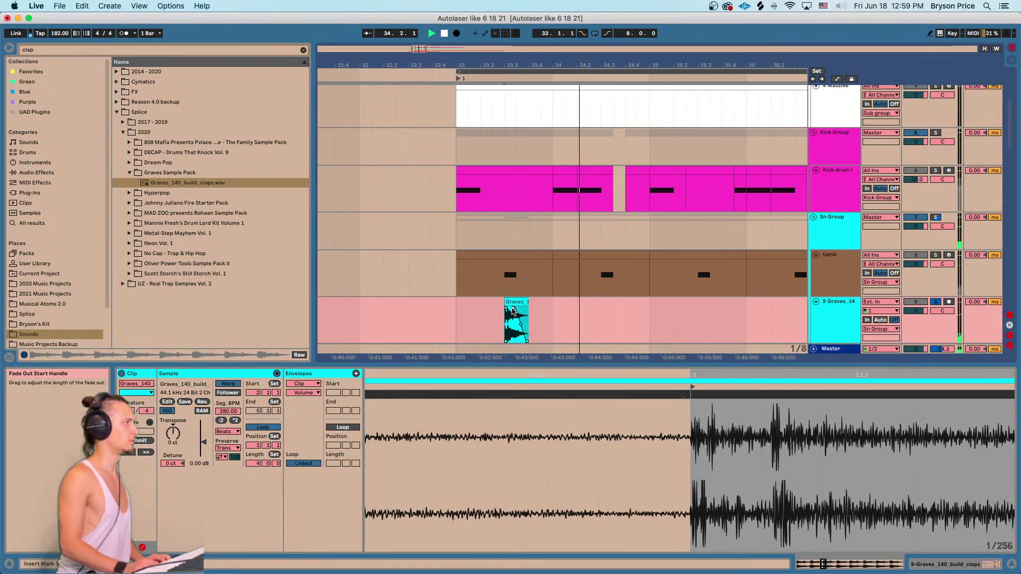
Compare the Texture, Tones and Complex Pro warp modes on the Graves clap clip, leaving it on Complex Pro.
left_click(228, 432)
left_click(226, 455)
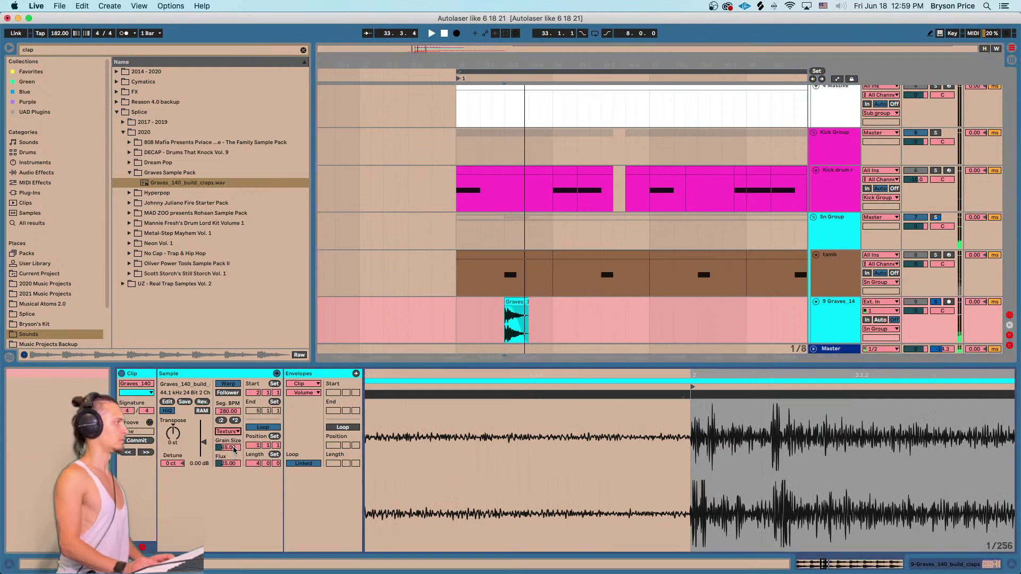
left_click(228, 431)
left_click(229, 447)
left_click(228, 431)
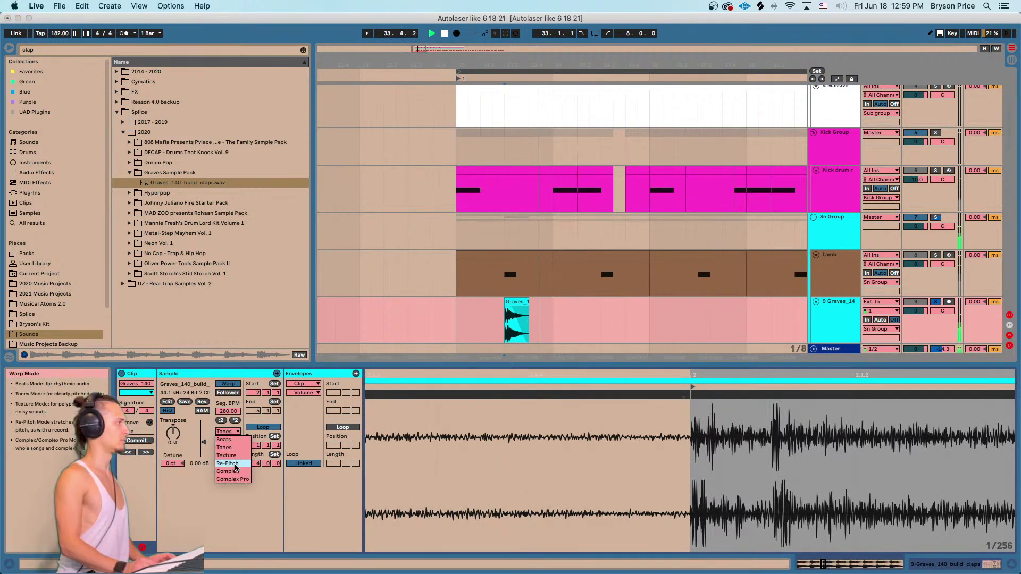
left_click(233, 479)
left_click(228, 431)
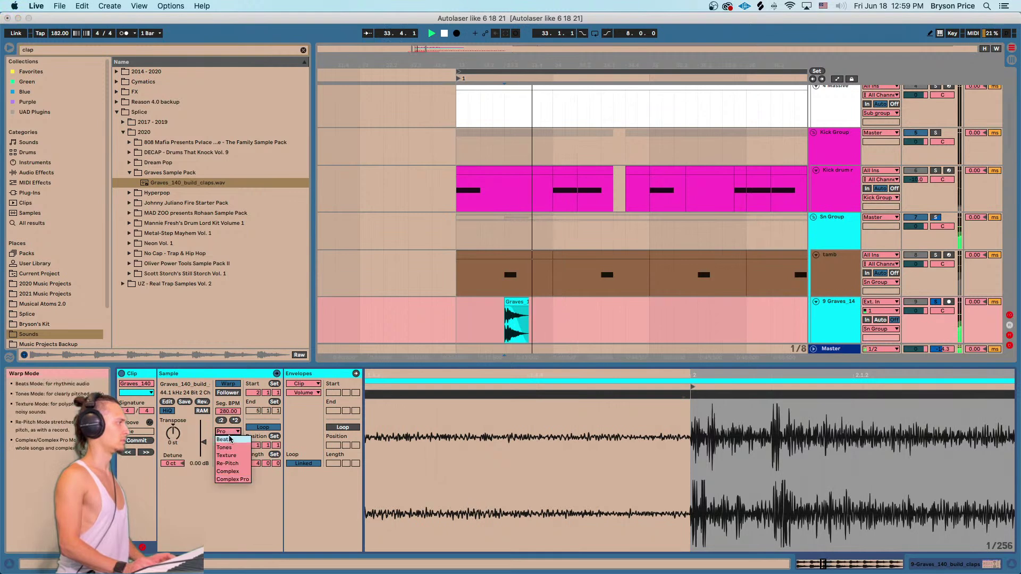
left_click(227, 432)
Turn off warping for the Graves clap clip and adjust its fade-out to start near the beginning of the clip.
left_click(227, 384)
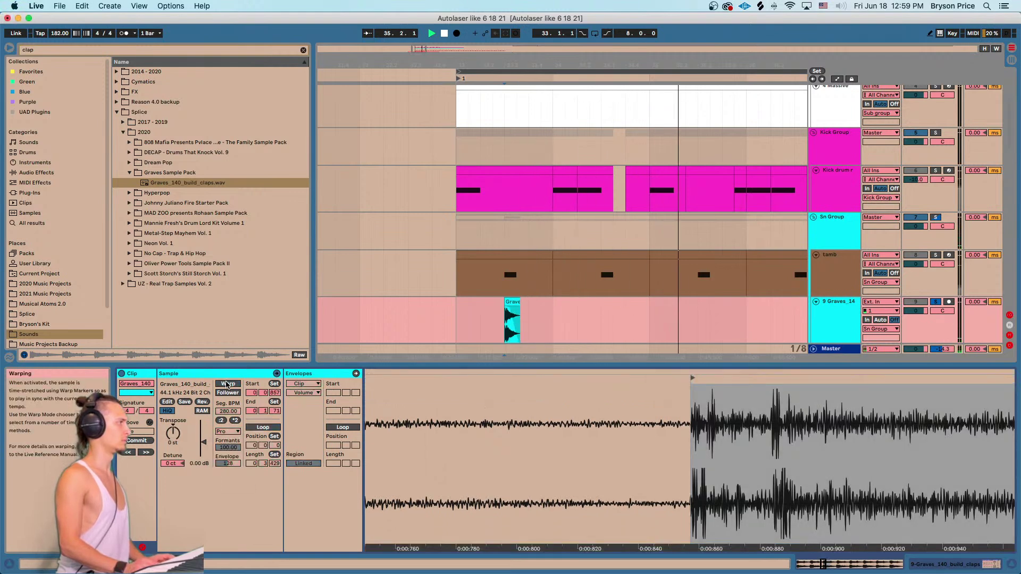
left_click_drag(510, 65, 511, 114)
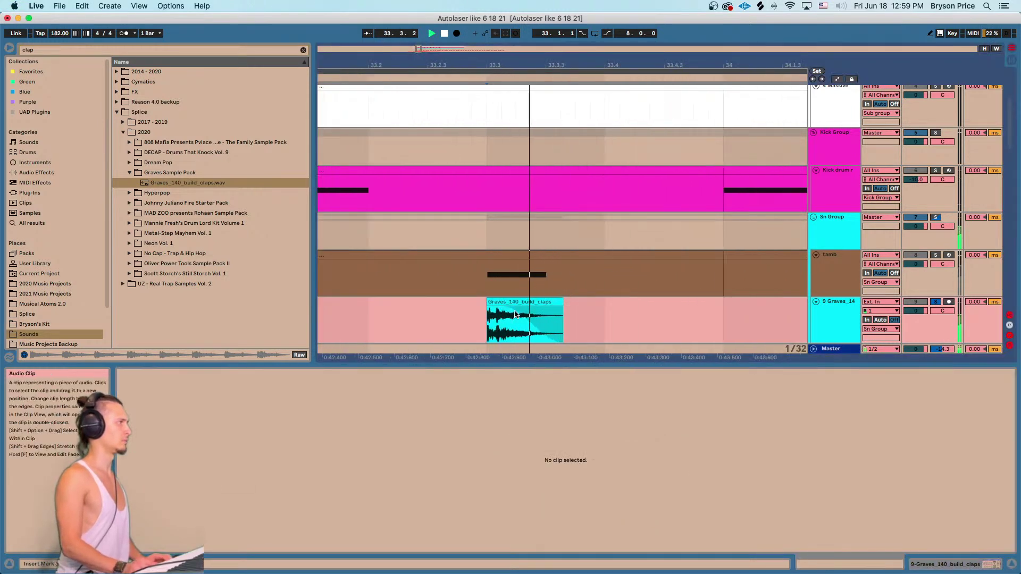
mouse_move(501, 308)
left_mouse_down()
mouse_move(532, 321)
mouse_move(499, 313)
left_mouse_up()
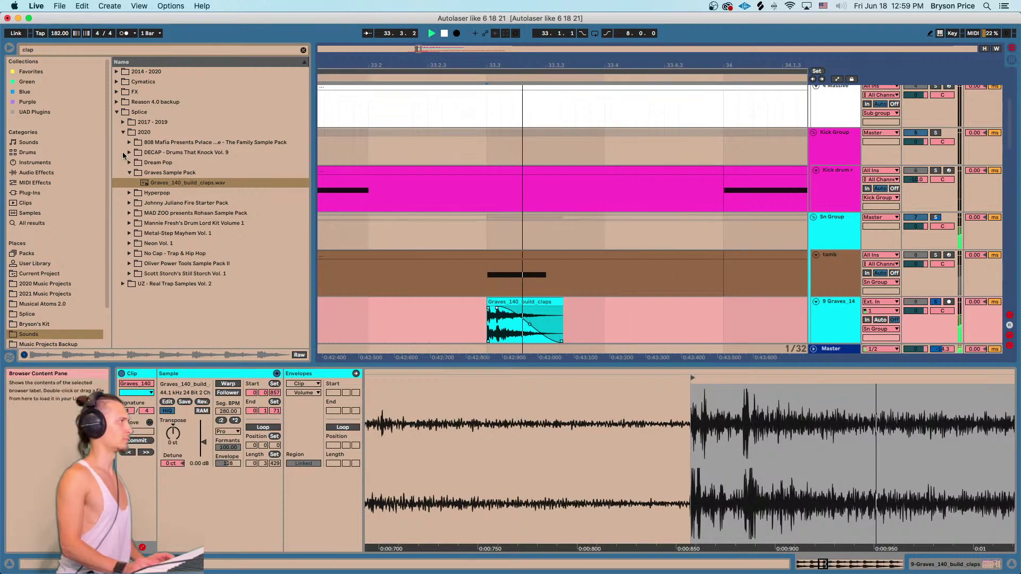
Add MConvolutionEZ from Favorites to the Graves clap track and set its dry/wet to 23.2%.
left_click(32, 70)
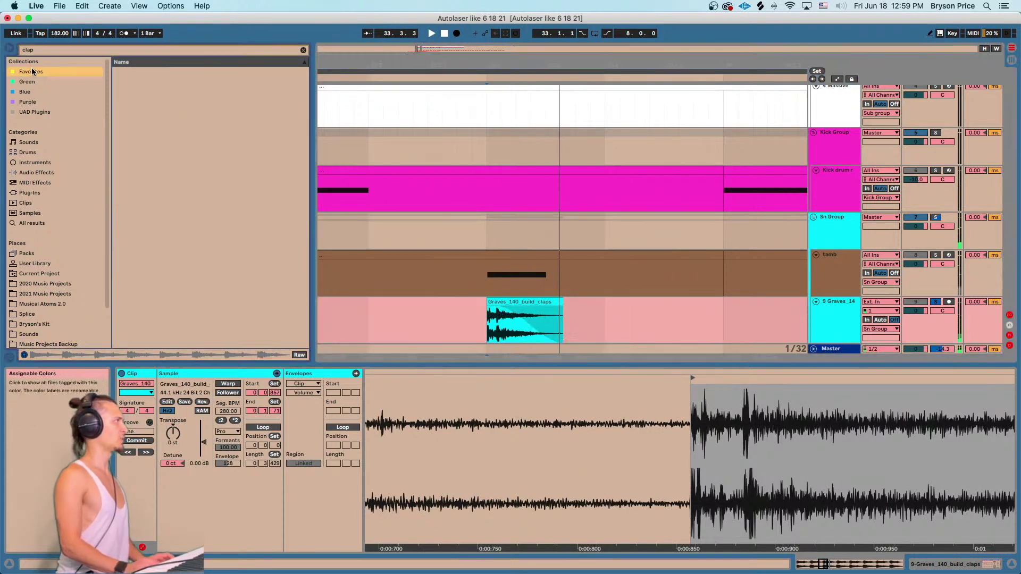
left_click(303, 51)
left_click(154, 204)
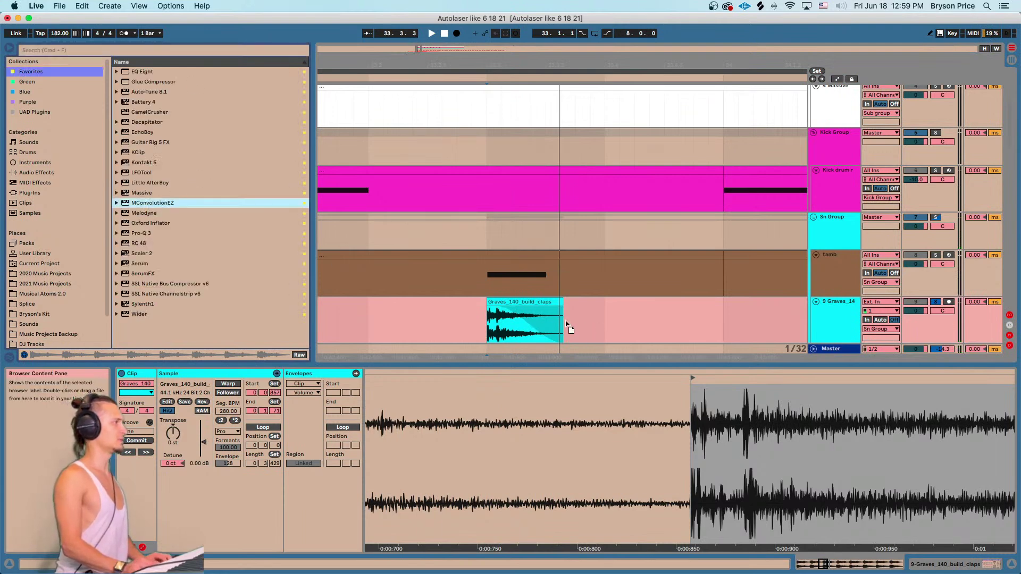
left_click_drag(528, 324, 495, 330)
left_click_drag(57, 85, 59, 107)
key("space")
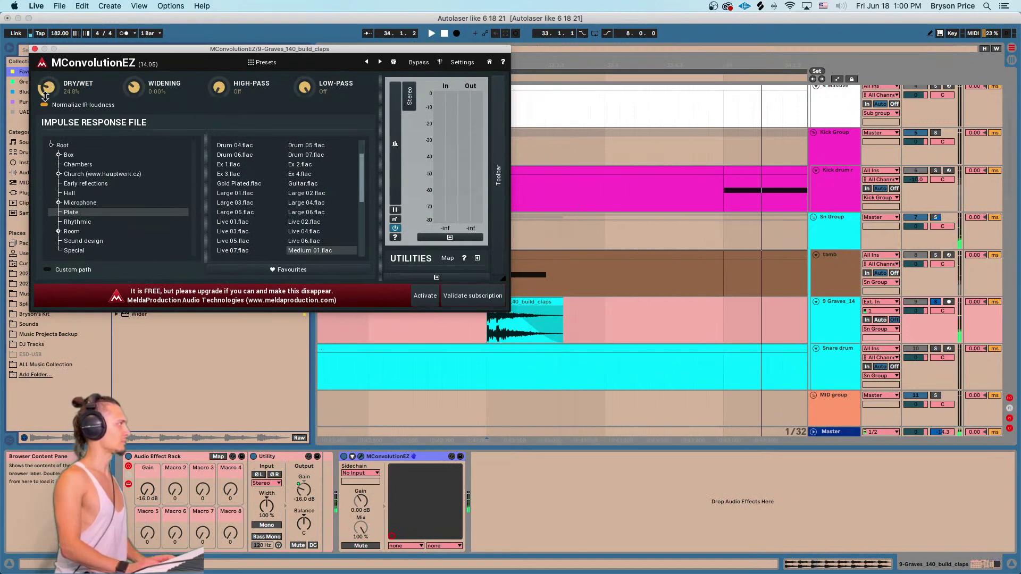
left_click_drag(49, 88, 49, 89)
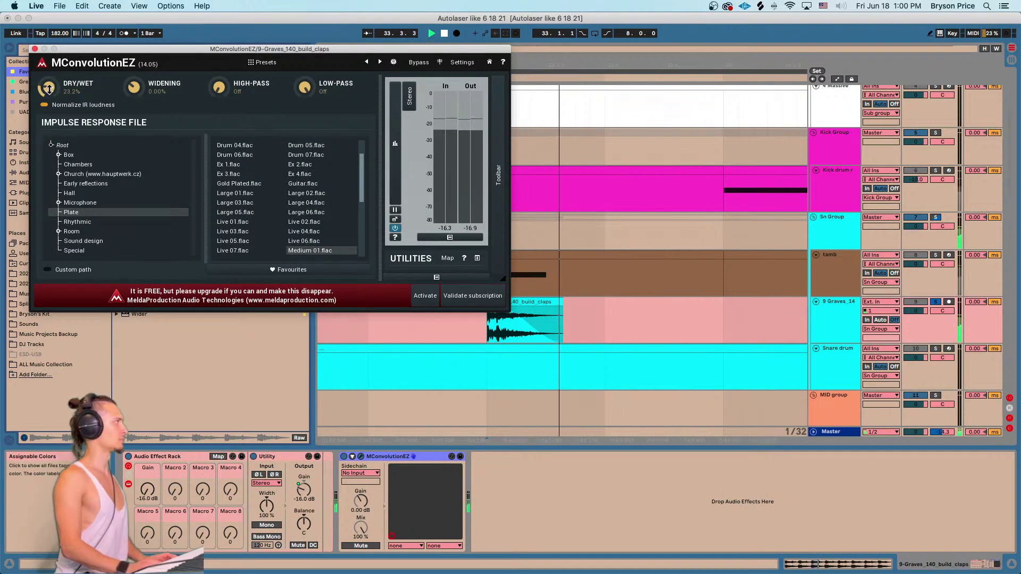
key("space")
key("space")
left_click(35, 48)
key("space")
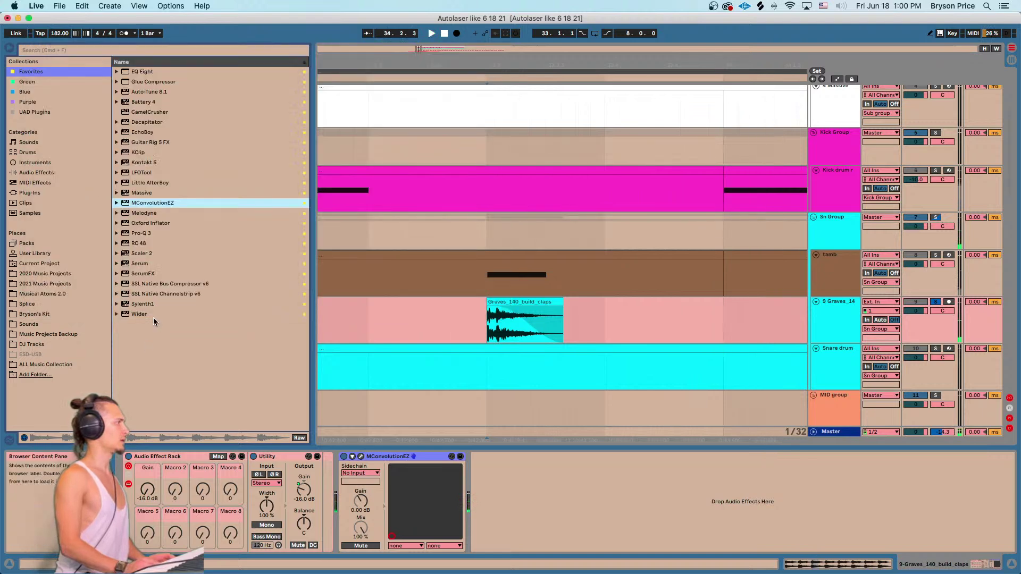
Add EQ Eight after MConvolutionEZ on the Graves clap track and listen to the clap.
left_click(31, 171)
left_click(144, 134)
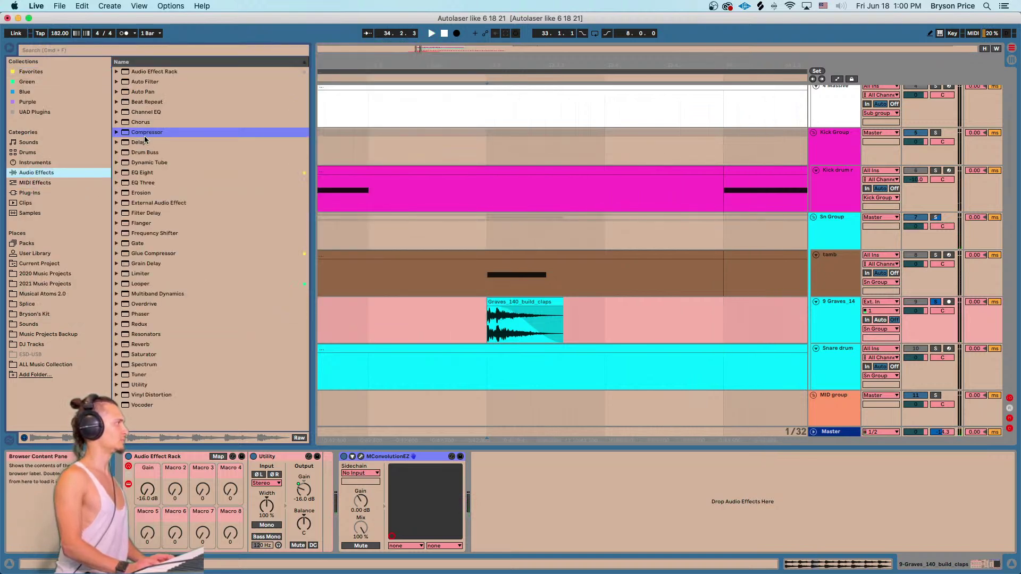
left_click_drag(137, 174, 492, 468)
key("space")
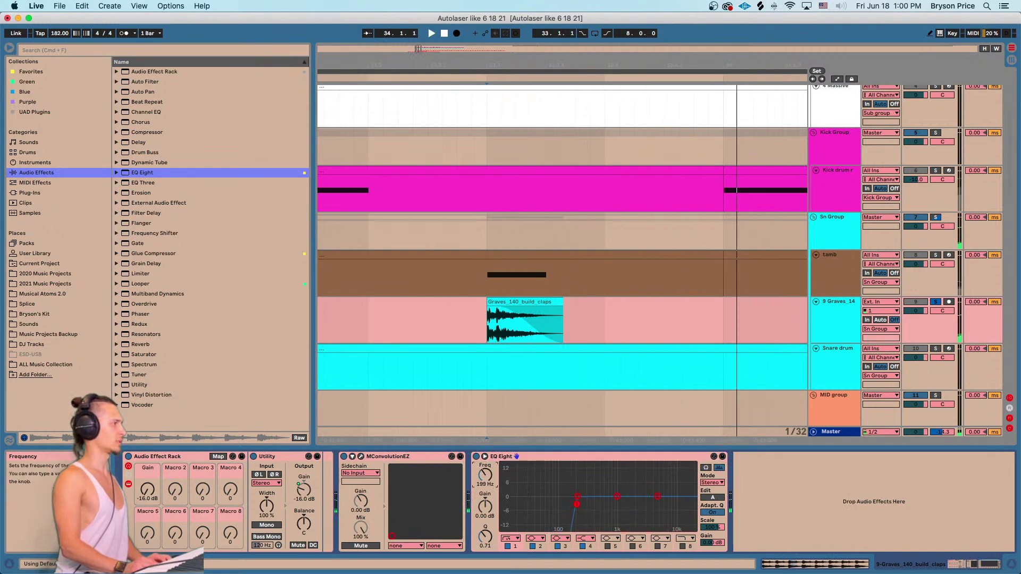
key("space")
key("space")
key("space")
Boost the clap's EQ Eight high band by 1.86 dB at 15.6 kHz and lower the low-cut frequency slightly.
left_click_drag(577, 497, 681, 489)
key("space")
key("space")
key("space")
key("space")
left_click_drag(593, 504, 567, 506)
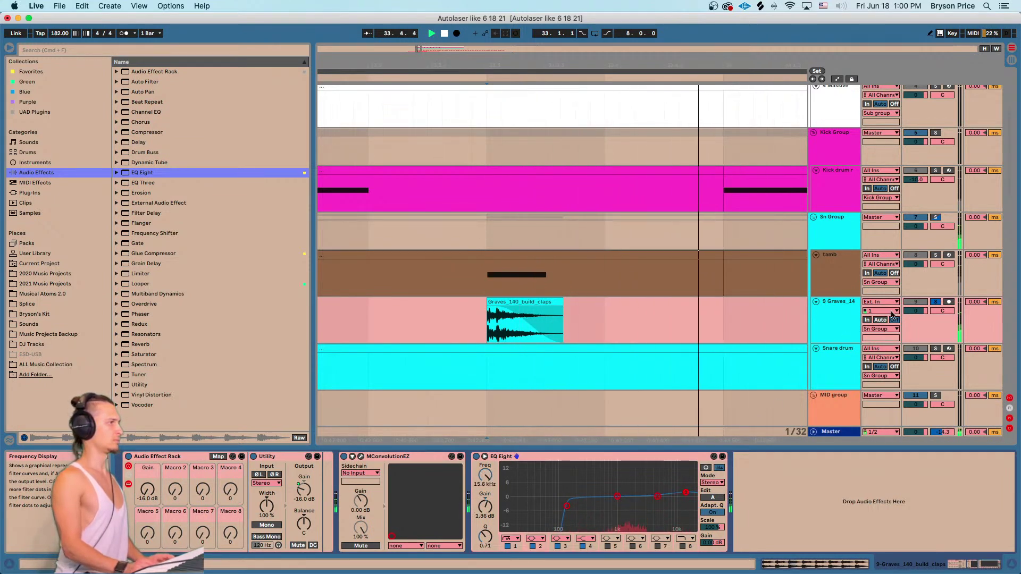
Enlarge the Graves clap track slightly, lower its volume and unsolo it.
key("space")
left_click_drag(920, 343, 919, 352)
left_click_drag(915, 311, 915, 329)
key("space")
left_click(937, 302)
key("space")
key("space")
key("space")
key("space")
Play the arrangement from bar 33 to check the clap against the kick and tambourine.
left_click(428, 319)
key("space")
key("space")
left_click_drag(490, 68, 473, 32)
key("space")
key("space")
left_click(433, 319)
key("space")
key("space")
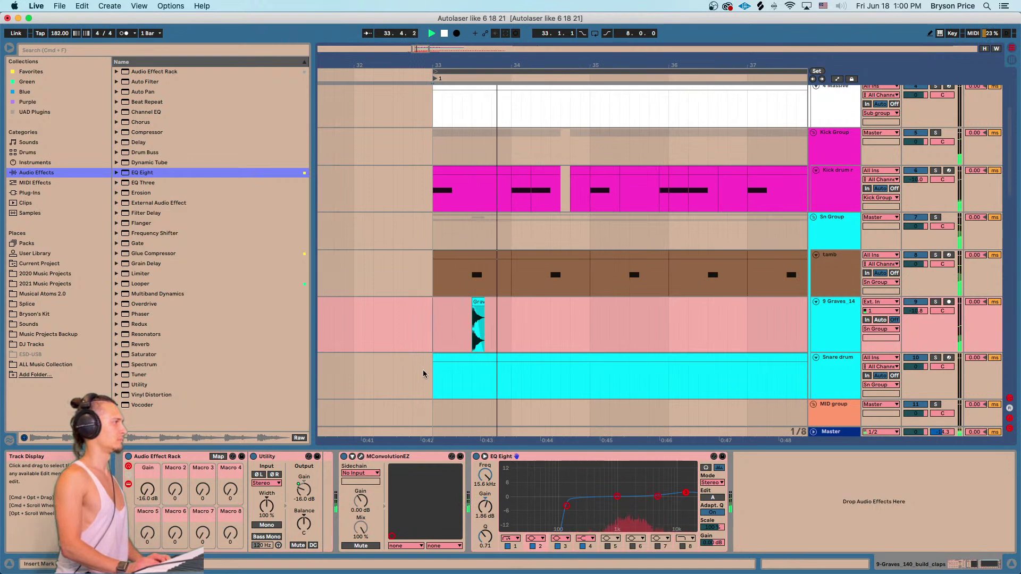
Duplicate the Graves clap so it repeats on beat 3 of every bar from bar 33 through bar 40.
left_click_drag(433, 337, 519, 336)
key("super+d")
key("space")
key("space")
left_click_drag(429, 341, 588, 343)
key("super+d")
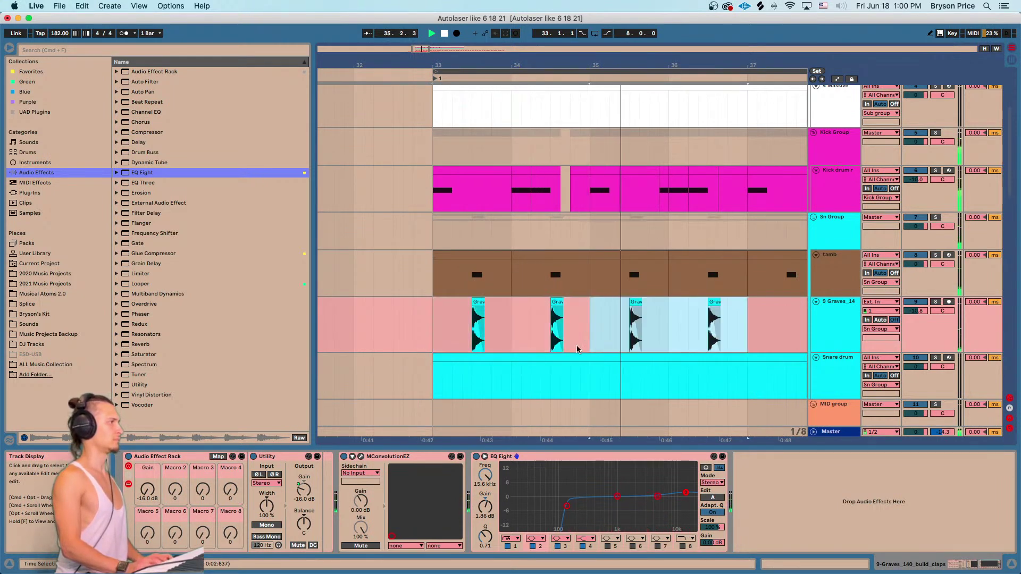
key("minus")
key("super+d")
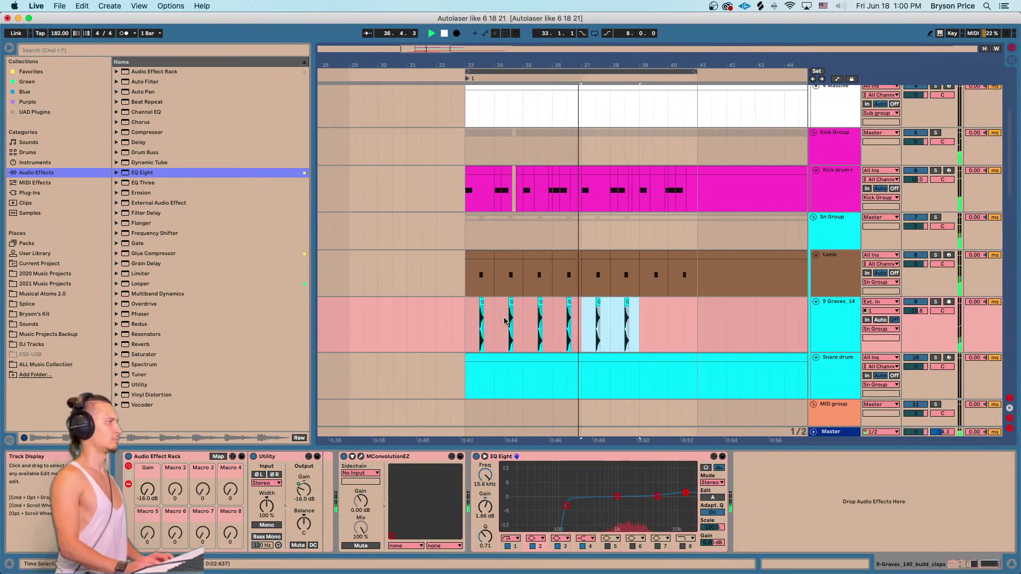
key("super+d")
Set the clap's EQ Eight high boost to 7.07 dB at 10.4 kHz and play the clap alone and in the mix.
mouse_move(686, 493)
left_mouse_down()
mouse_move(681, 484)
mouse_move(671, 490)
left_mouse_up()
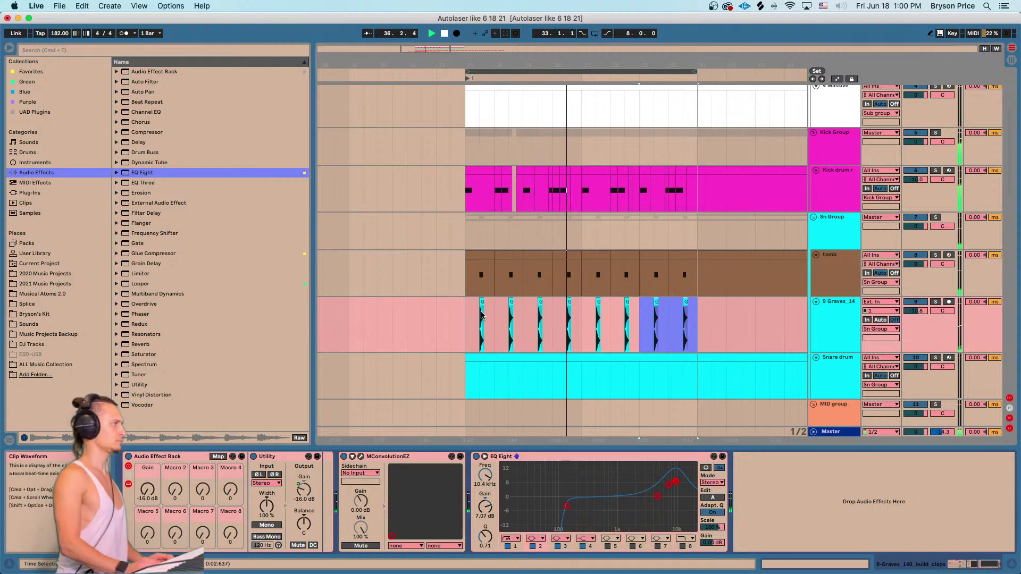
left_click(757, 317)
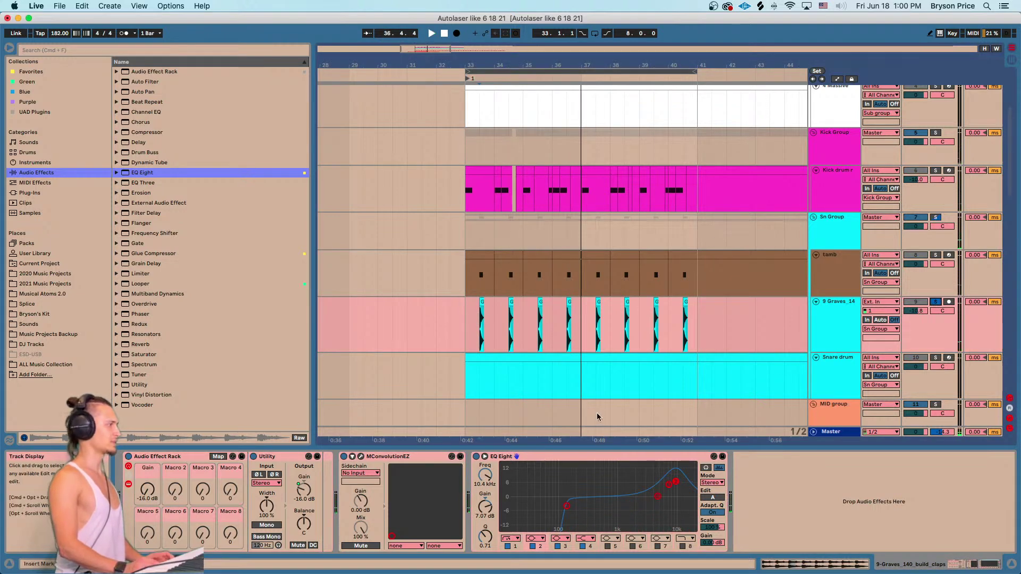
key("space")
key("space")
key("space")
key("space")
key("space")
key("space")
key("space")
key("space")
key("space")
key("space")
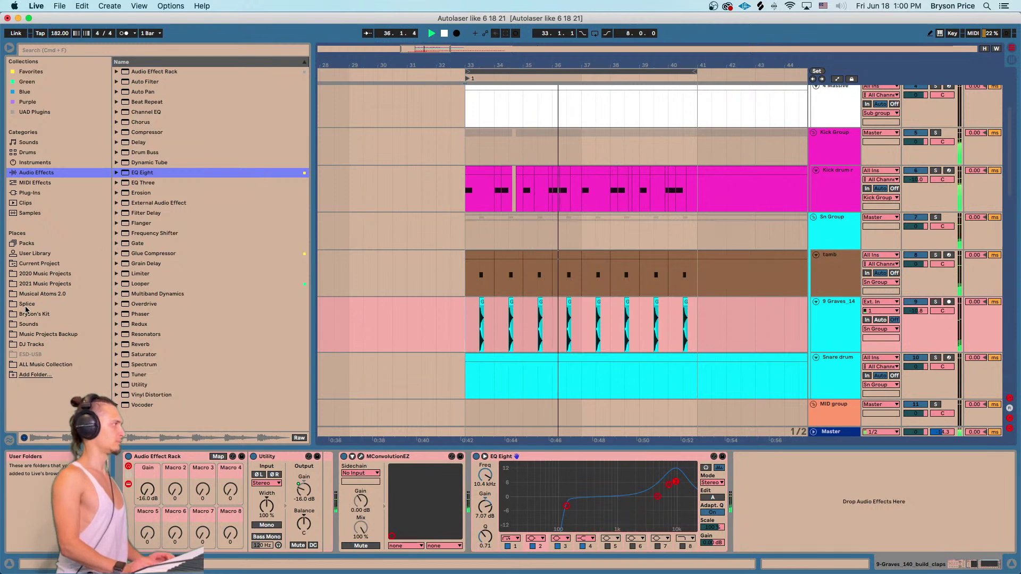
Search the Splice folder for "clap" and audition the one-shots in UZ - Real Trap Samples Vol. 2.
left_click(90, 304)
key("super+f")
type("clap")
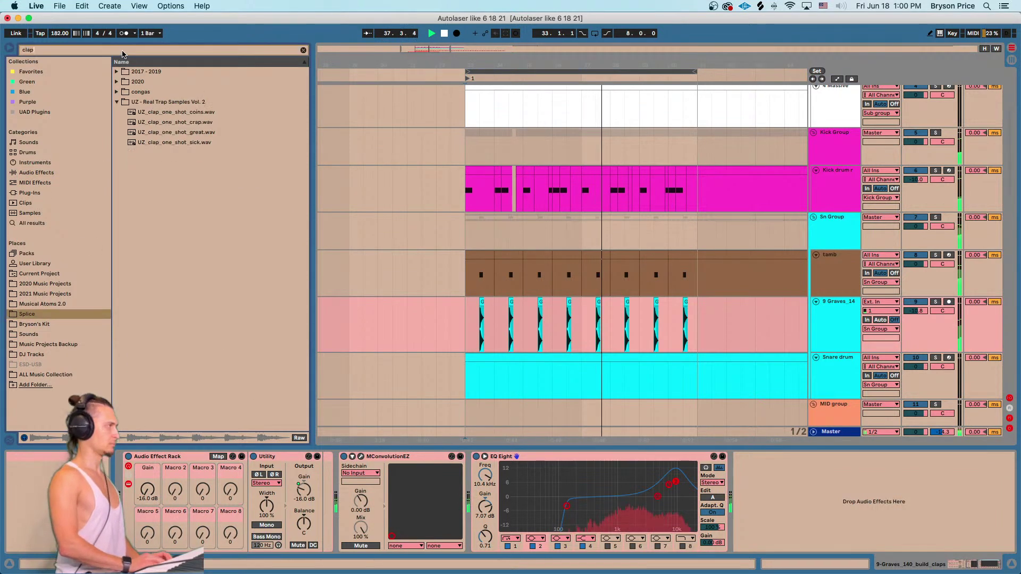
left_click(179, 124)
left_click(181, 134)
left_click(190, 111)
left_click(185, 105)
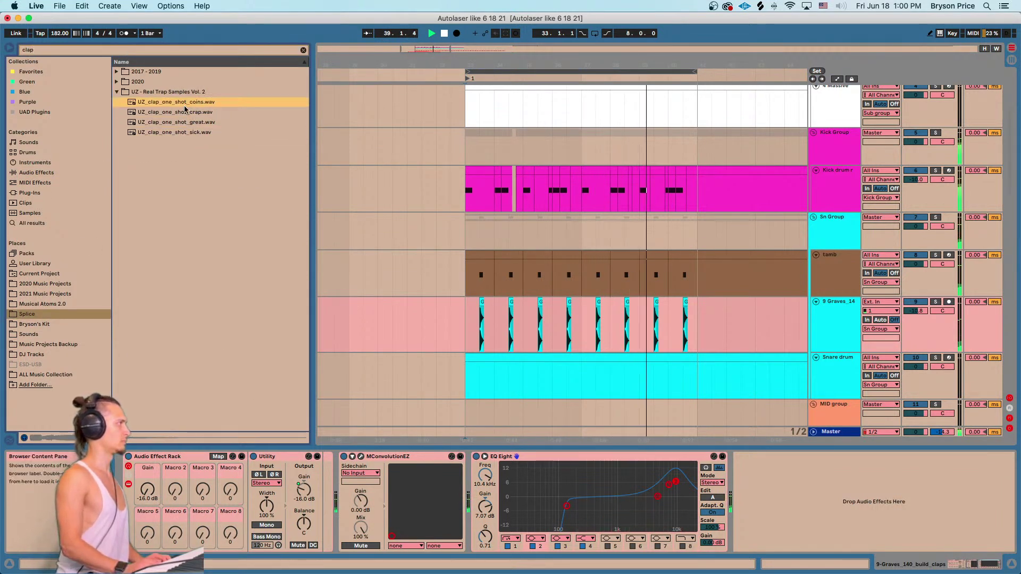
left_click(173, 123)
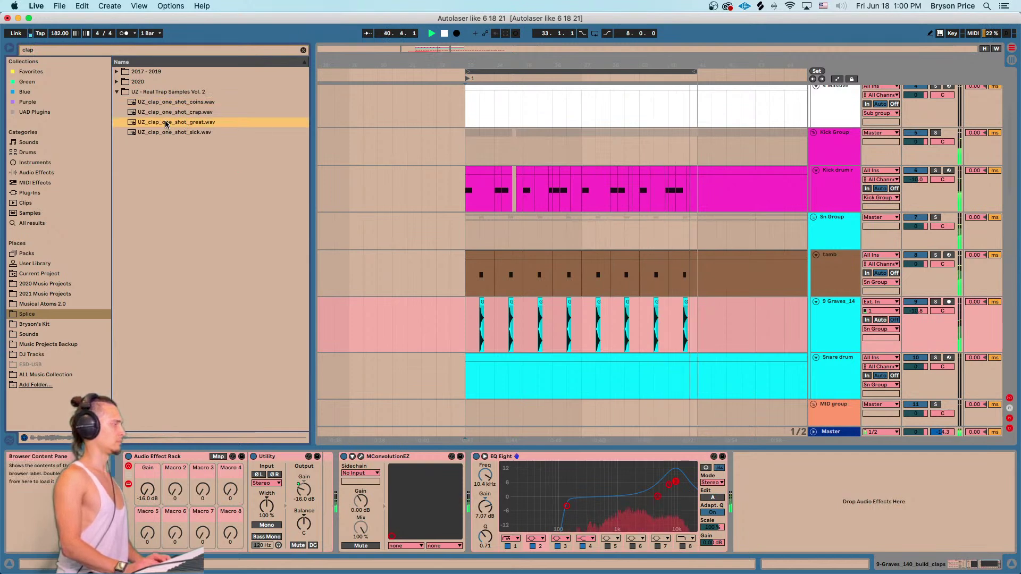
Open the 2020 folder and audition claps in the Oliver Power Tools, Scott Storch and No Cap packs.
left_click(116, 81)
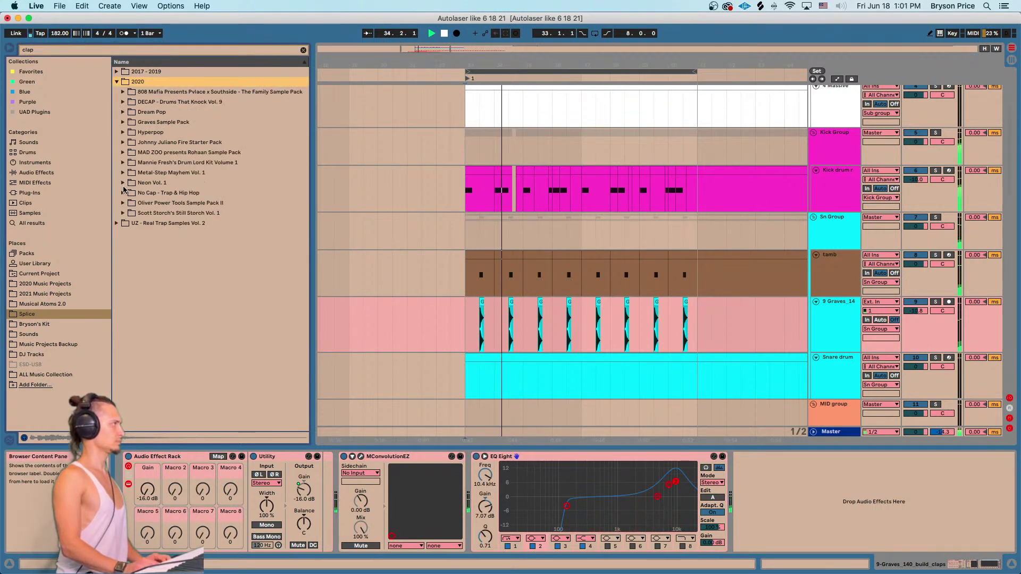
left_click(124, 203)
left_click(154, 214)
left_click(123, 224)
left_click(155, 224)
left_click(156, 233)
left_click(123, 193)
key("Tab")
key("Tab")
key("Tab")
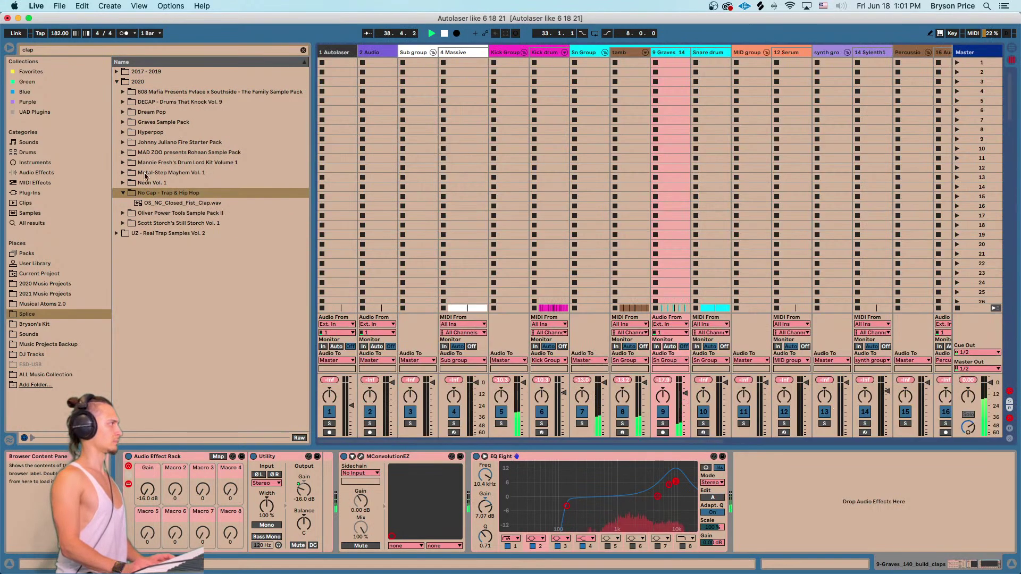
Audition the claps in Metal-Step Mayhem Vol. 1 and Mannie Fresh's Drum Lord Kit Volume 1.
left_click(124, 173)
left_click(174, 184)
left_click(123, 163)
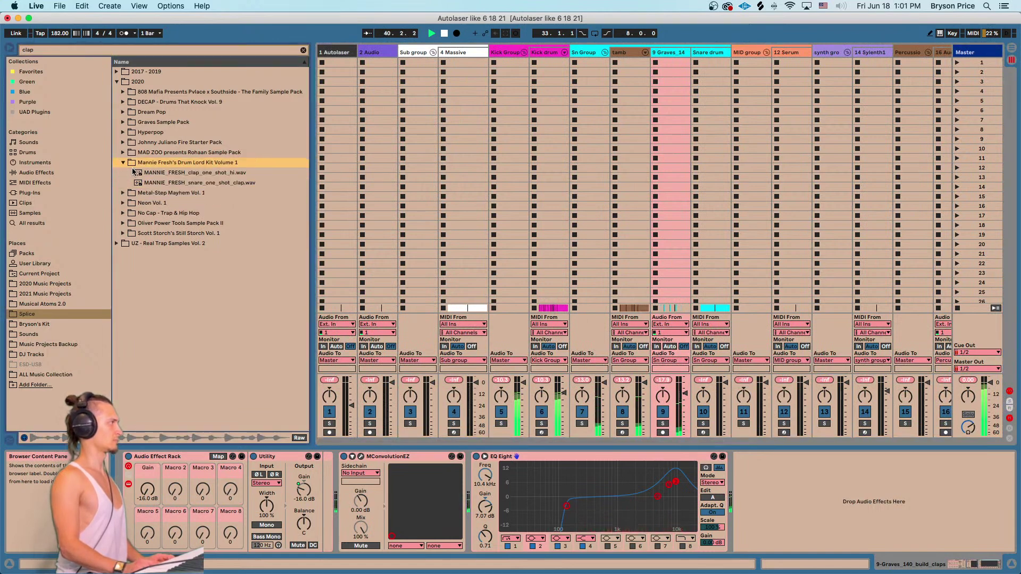
left_click(178, 173)
left_click(178, 183)
left_click(180, 173)
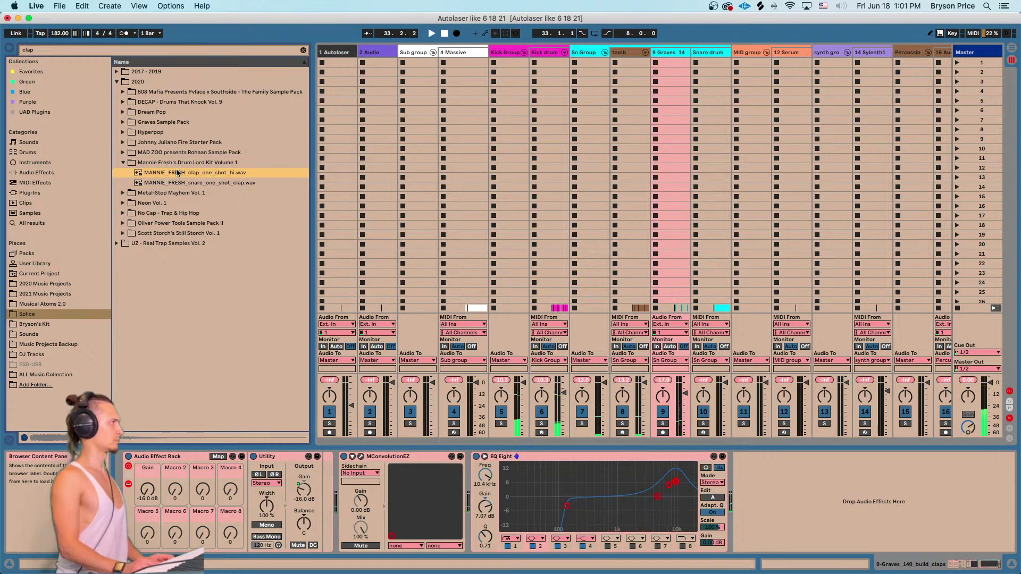
Audition the claps in the MAD ZOO Rohaan pack and the Johnny Juliano Fire Starter Pack.
left_click(123, 153)
left_click(165, 163)
left_click(123, 142)
left_click(157, 163)
left_click(162, 172)
left_click(156, 153)
left_click(171, 173)
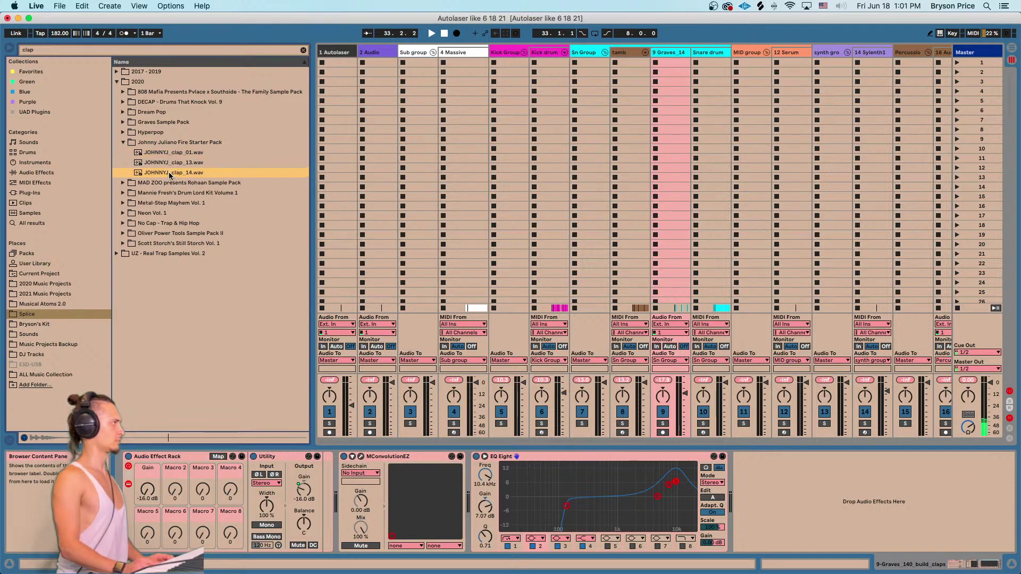
Audition DORIANELECTRA_180_clap_loop_bizarre.wav in the Hyperpop folder's Dorian Electra Sample Pack.
left_click(123, 133)
left_click(130, 142)
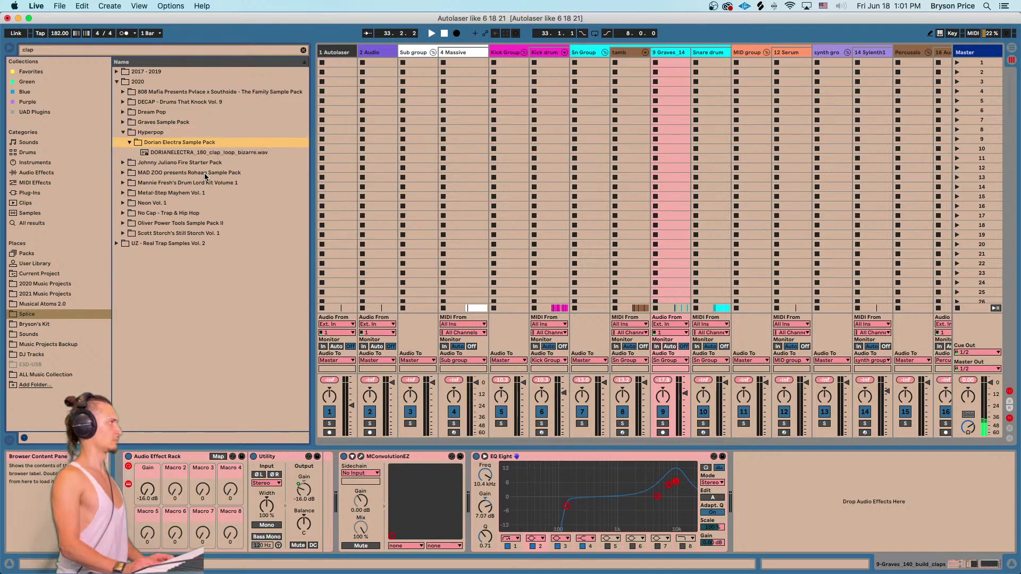
left_click(205, 174)
left_click(203, 152)
key("Tab")
key("Tab")
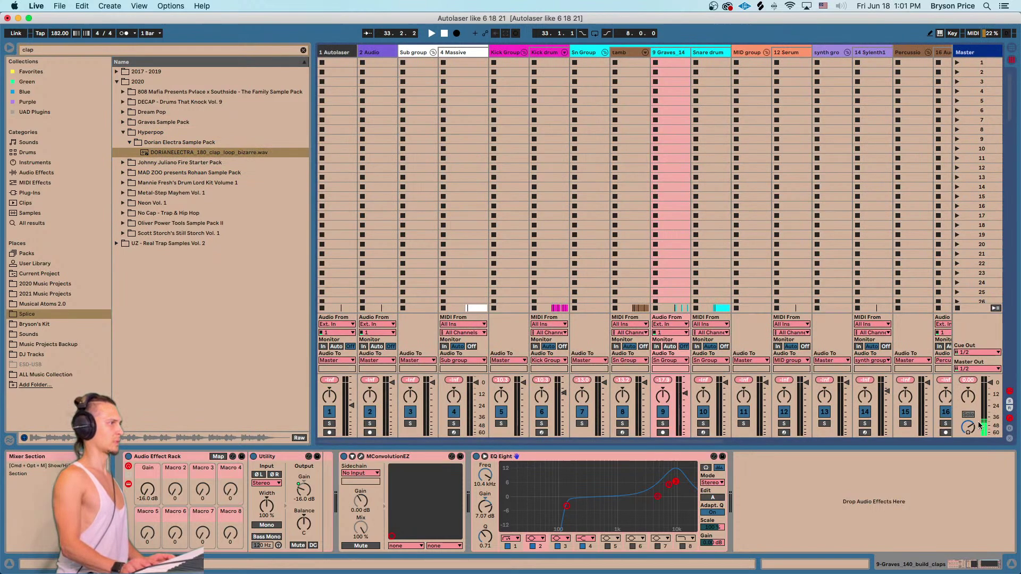
Audition the claps in the Graves, Dream Pop, DECAP Drums That Knock Vol. 9 and 808 Mafia sample packs.
left_click(155, 151)
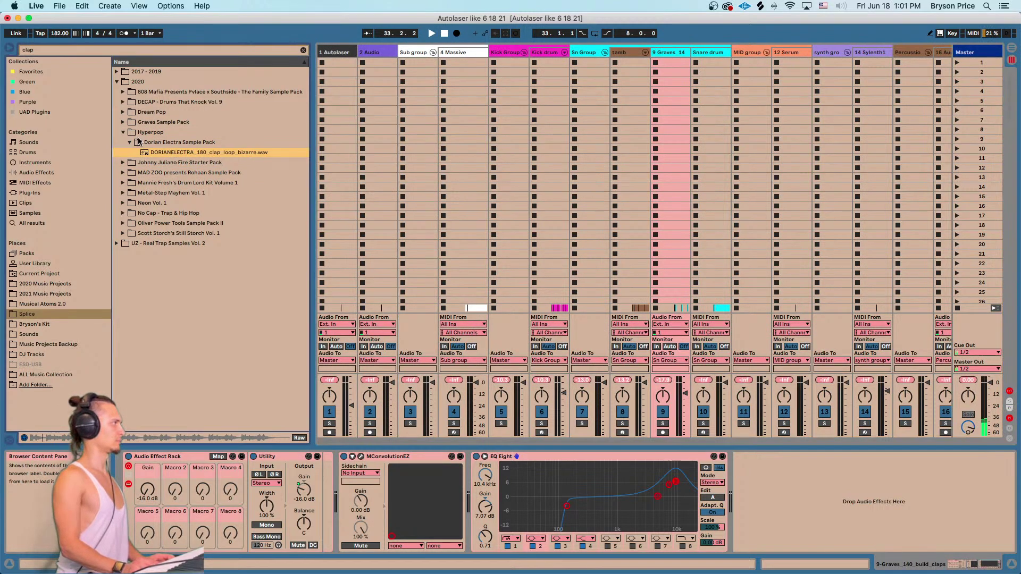
left_click(123, 123)
left_click(140, 133)
left_click(123, 112)
left_click(143, 123)
left_click(125, 102)
left_click(123, 102)
left_click(168, 116)
left_click(123, 94)
left_click(150, 104)
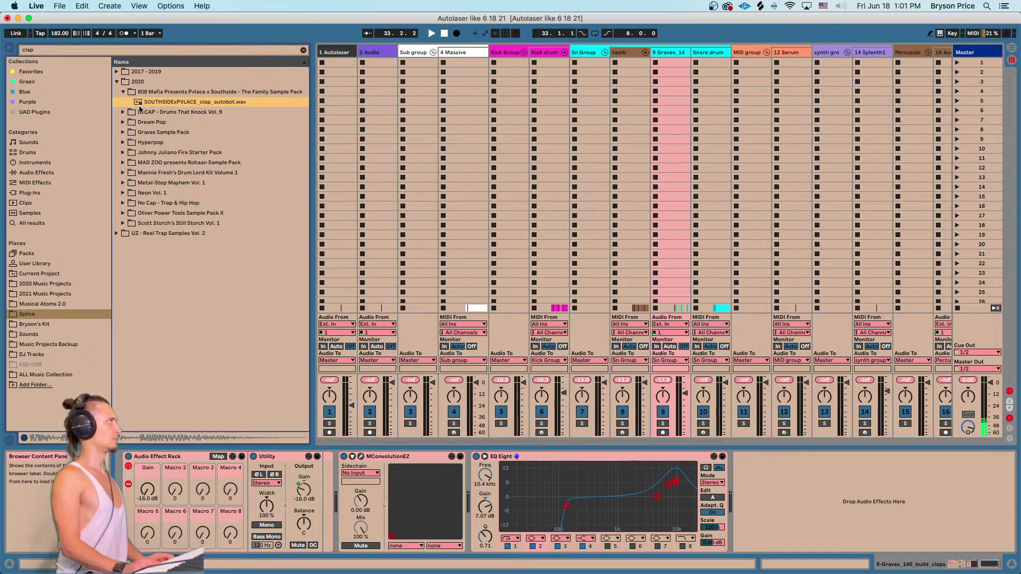
Open the 2017 - 2019 folder and audition claps in the Lex Luger, MURDA BEATZ and Oliver Power Tools packs.
left_click(117, 82)
left_click(116, 72)
left_click(124, 91)
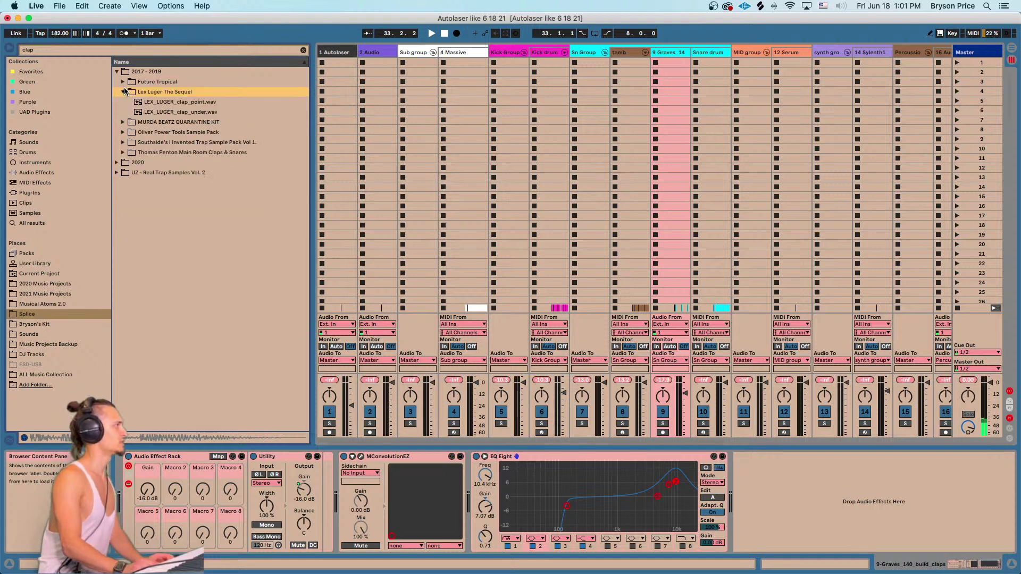
left_click(142, 102)
left_click(158, 112)
left_click(128, 121)
left_click(162, 112)
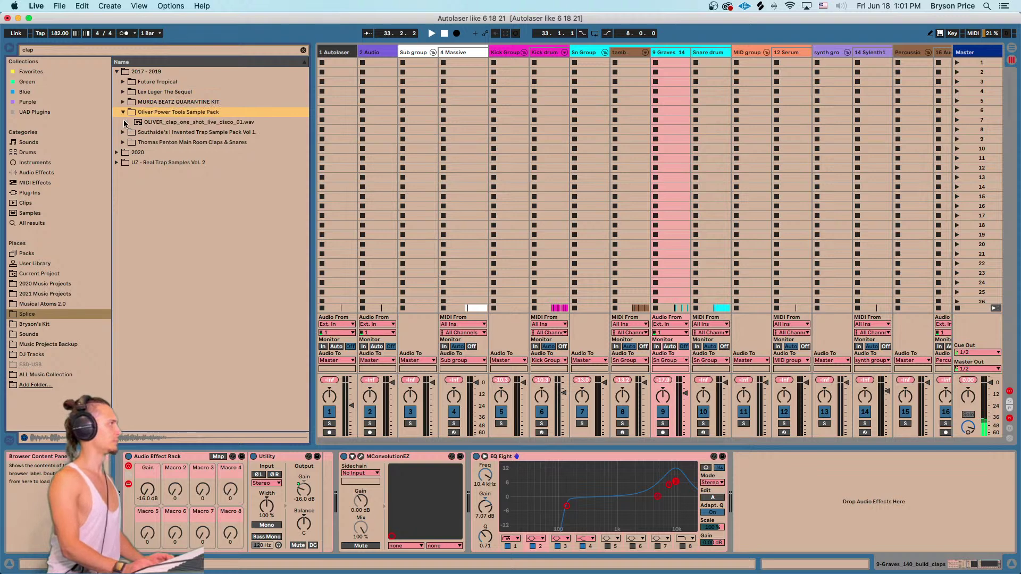
left_click(124, 122)
left_click(166, 122)
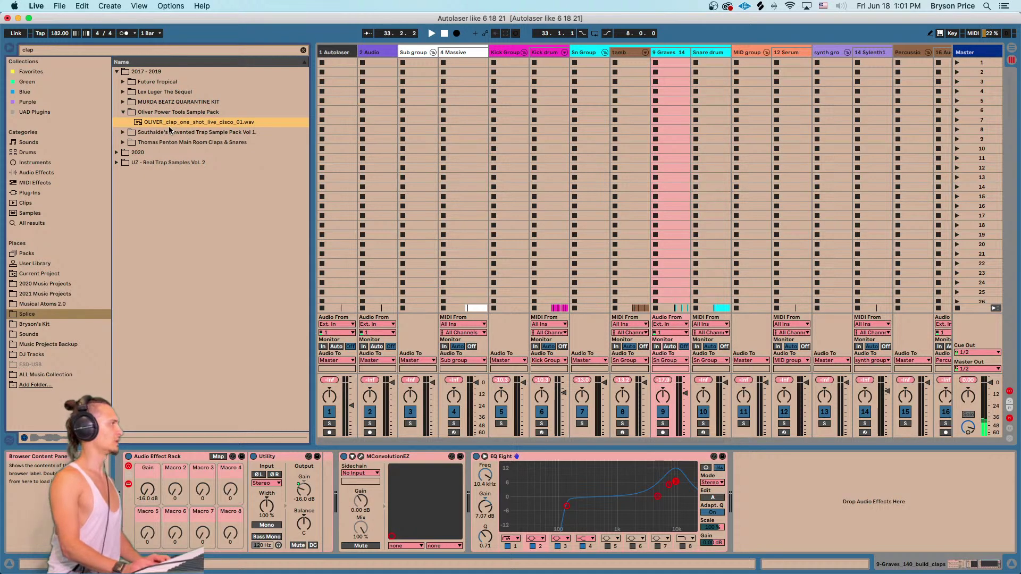
Try OLIVER_clap_one_shot_live_disco_01.wav at 33.3 on the Graves clap track in the arrangement, transposed up 5 semitones, and undo it.
key("Tab")
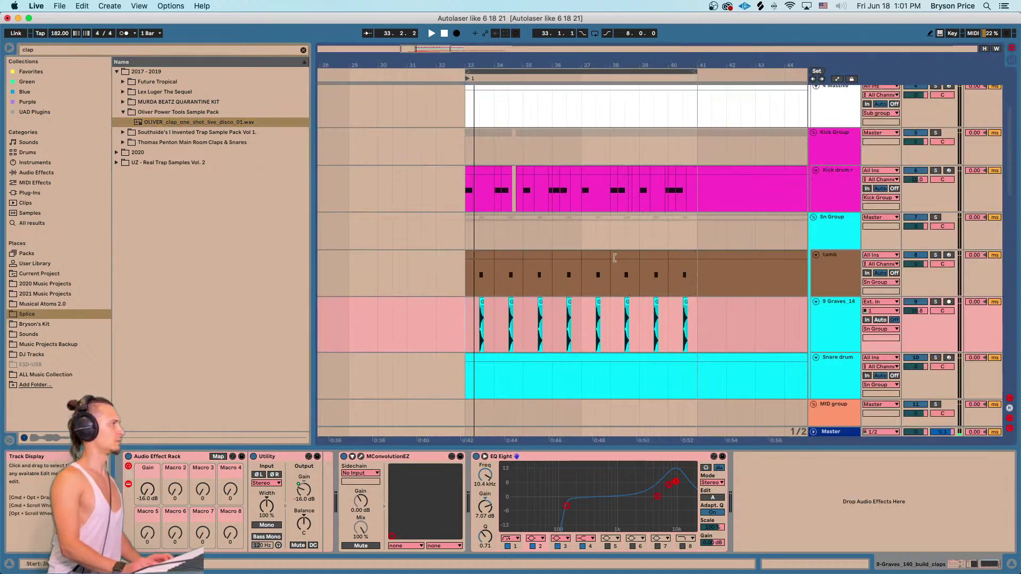
left_click(782, 307)
left_click_drag(173, 123, 490, 340)
key("space")
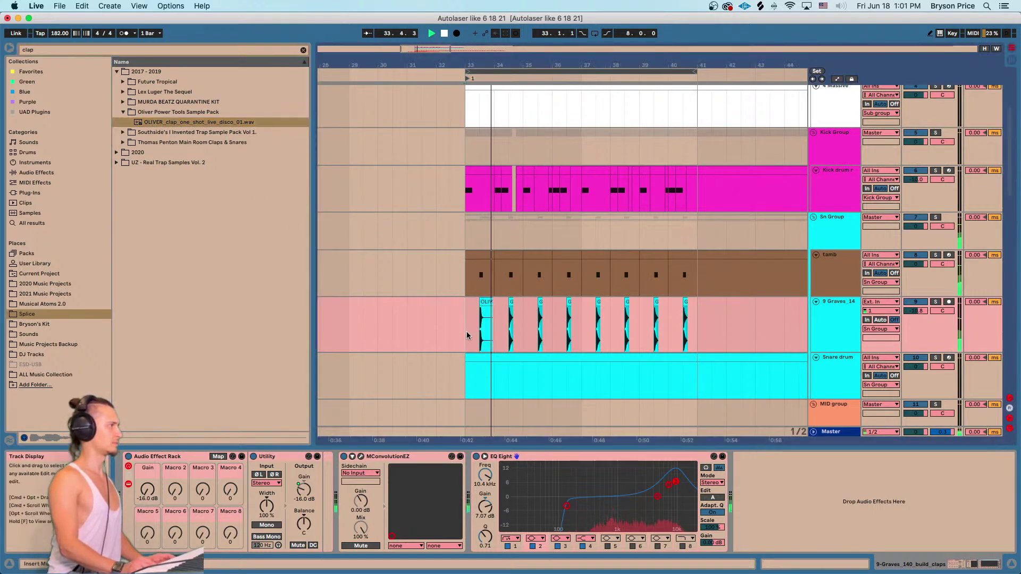
left_click_drag(487, 69, 488, 116)
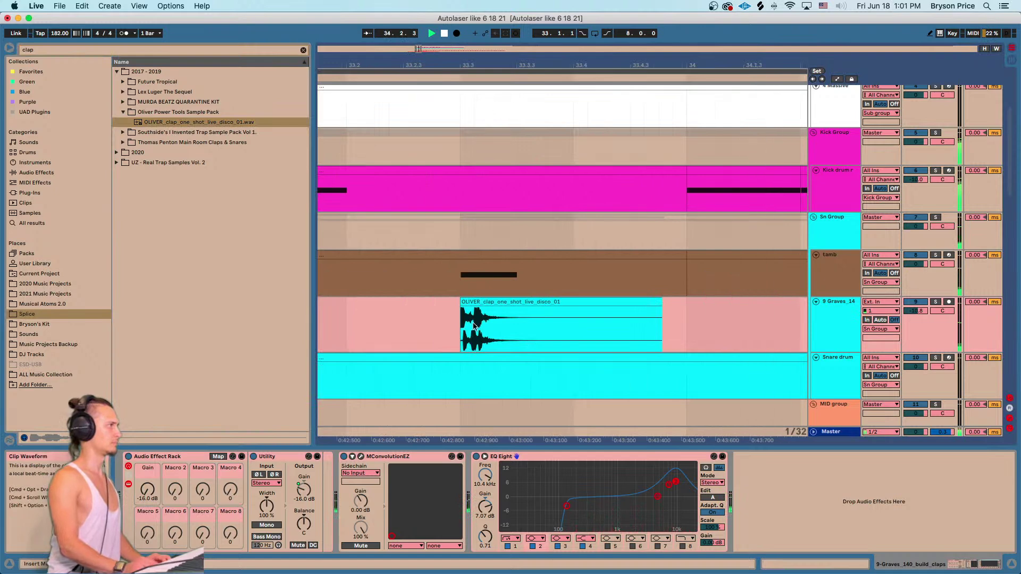
left_click_drag(485, 69, 486, 65)
double_click(502, 326)
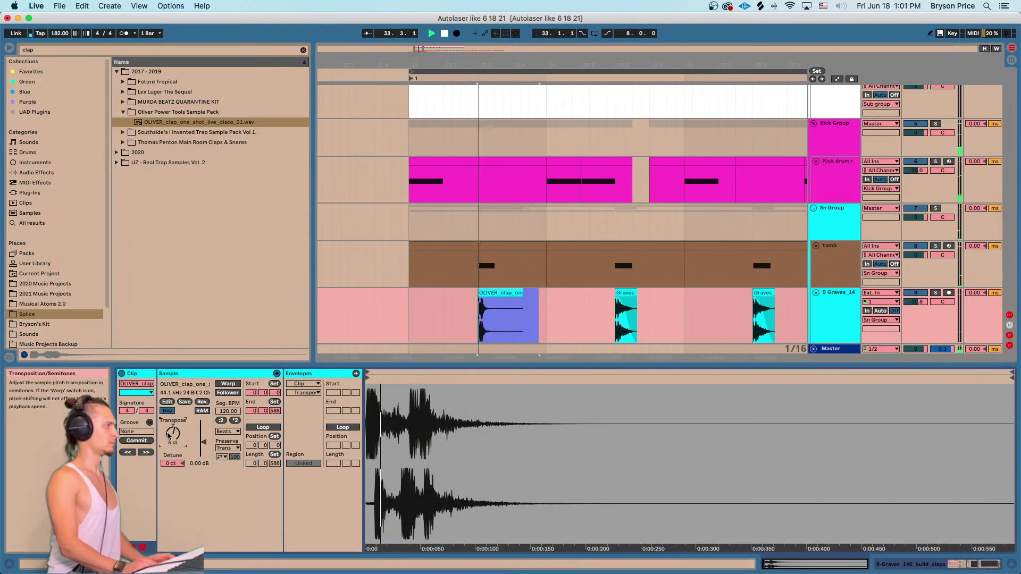
key("super+z")
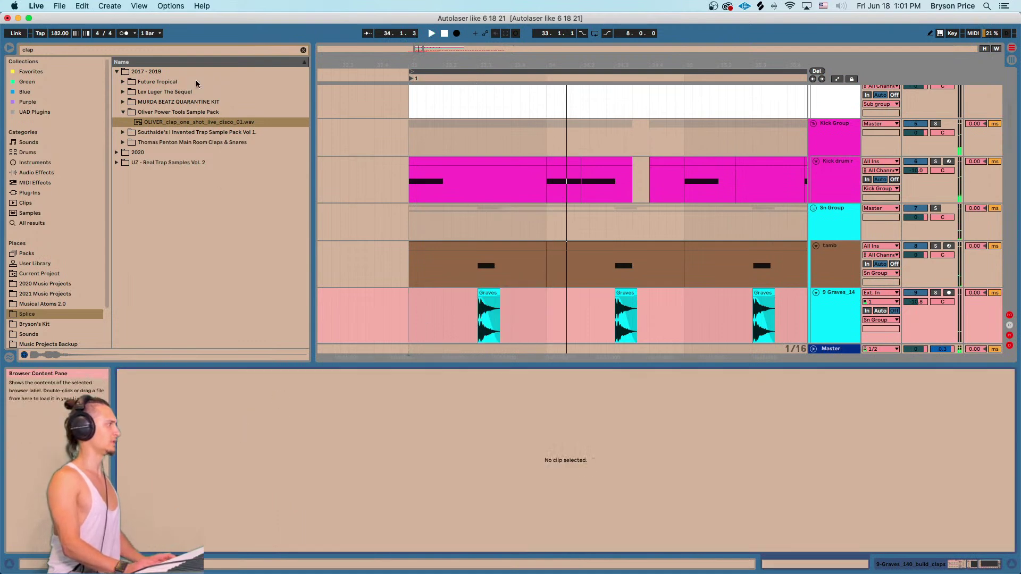
Audition the club and single claps in Southside's I Invented Trap Sample Pack Vol 1.
left_click(163, 133)
key("Down")
key("Down")
key("Down")
key("Down")
key("Down")
key("Down")
key("Down")
key("Down")
key("Down")
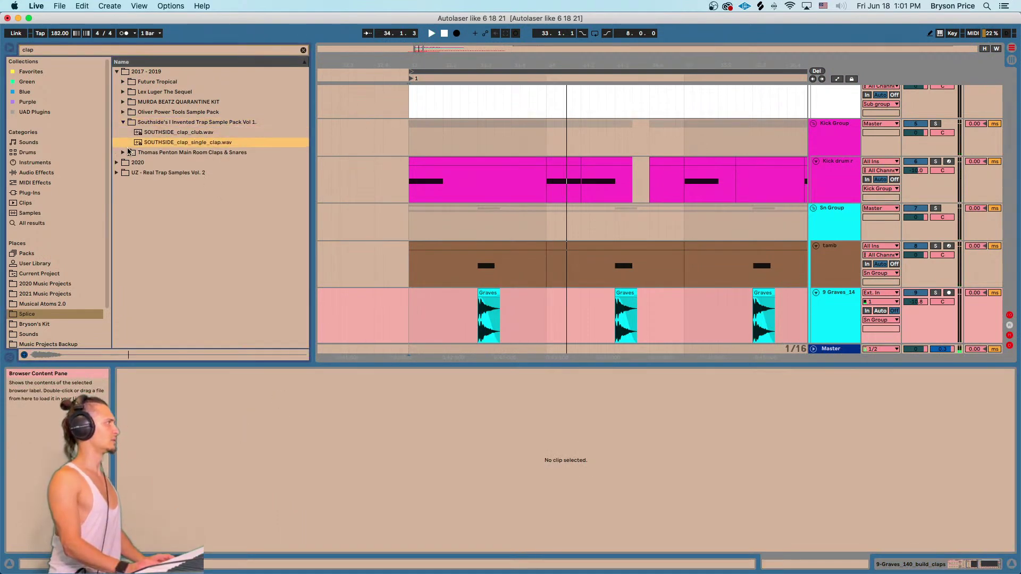
Compare TPCS_Clap_051.wav and TPCS_Clap_105.wav in the Thomas Penton Main Room Claps & Snares pack.
left_click(173, 216)
left_click(174, 225)
left_click(177, 144)
left_click(176, 154)
left_click(176, 144)
left_click(171, 155)
left_click(172, 143)
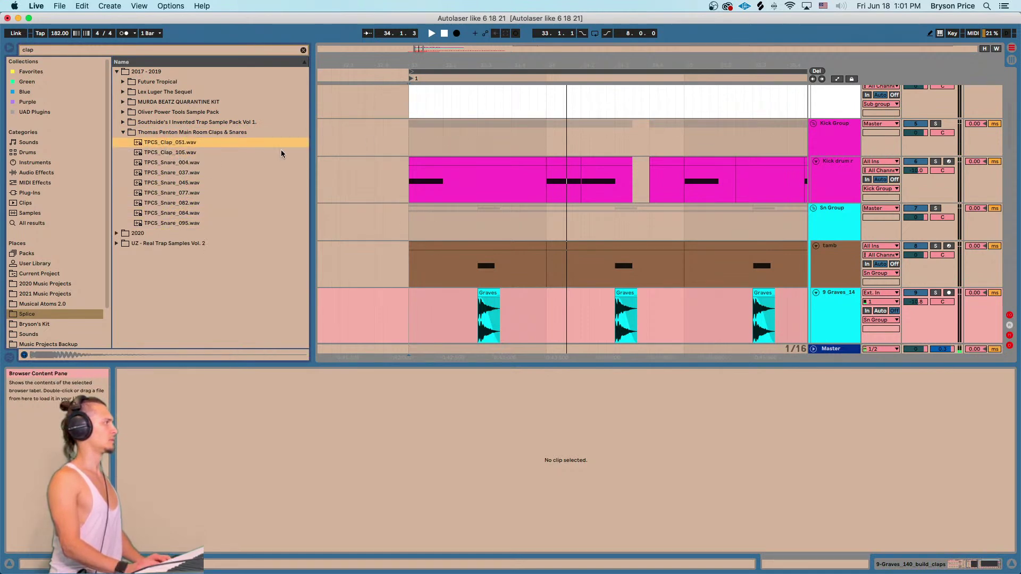
Place TPCS_Clap_051.wav at 36.3 on a new audio track under the Graves claps, transposed up 2 semitones.
left_click_drag(463, 65, 462, 31)
key("super+t")
left_click_drag(171, 143, 623, 315)
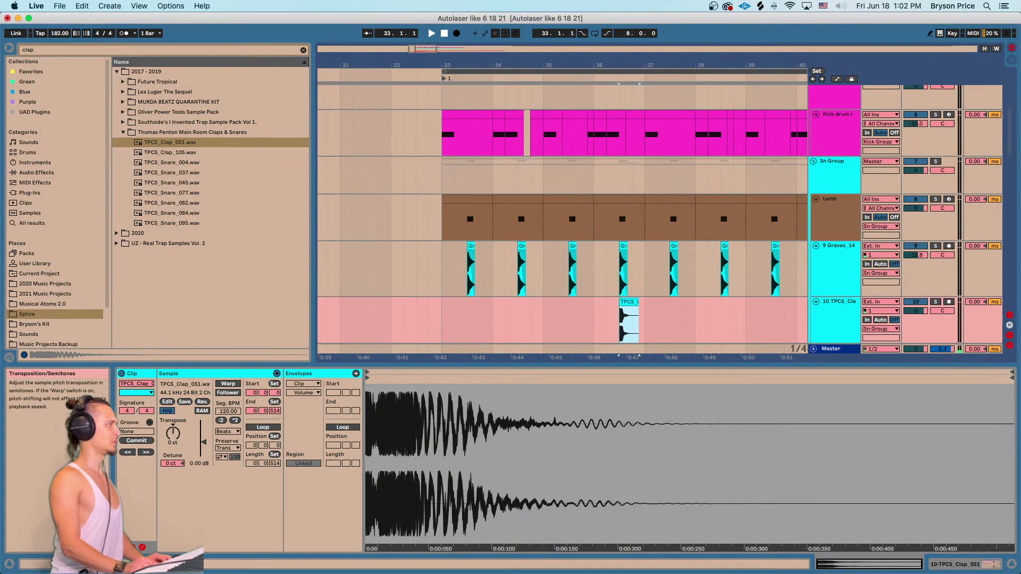
left_click_drag(173, 432, 173, 427)
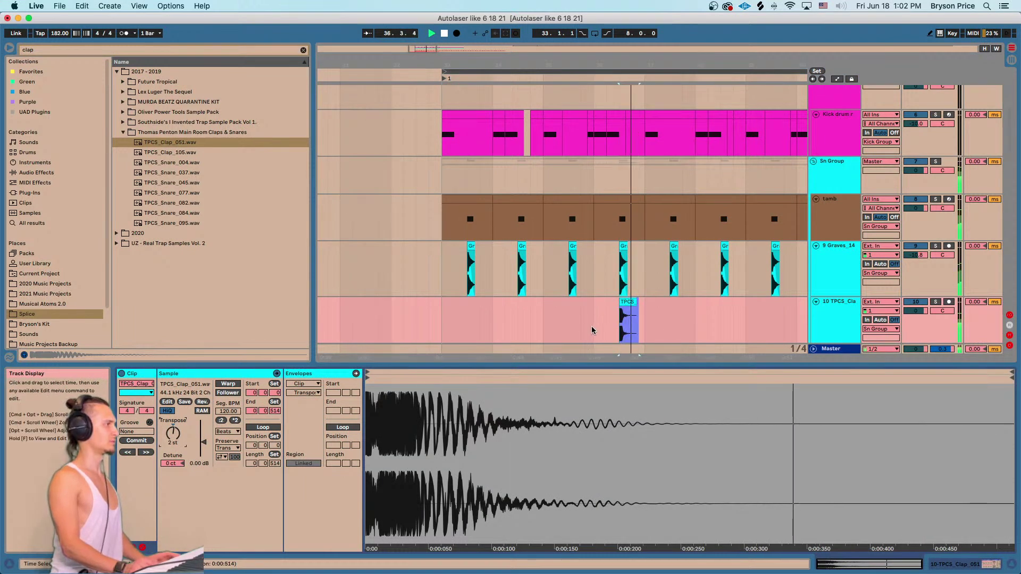
left_click(594, 325)
key("space")
Lower the TPCS clap track's volume and play it back with the kick and the other snare layers.
left_click_drag(627, 66, 629, 91)
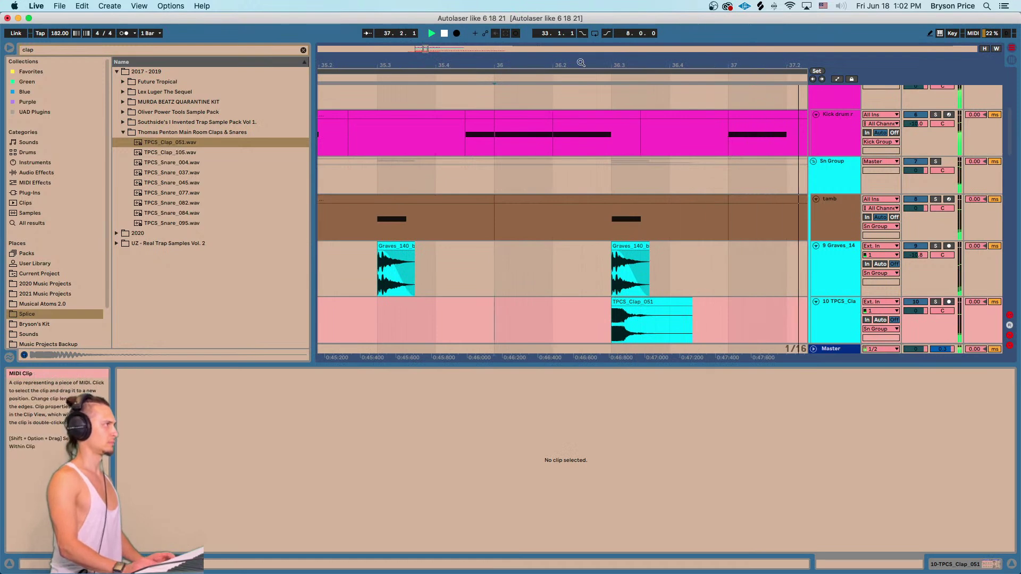
left_click_drag(579, 64, 581, 41)
key("space")
left_click_drag(915, 315, 915, 322)
key("space")
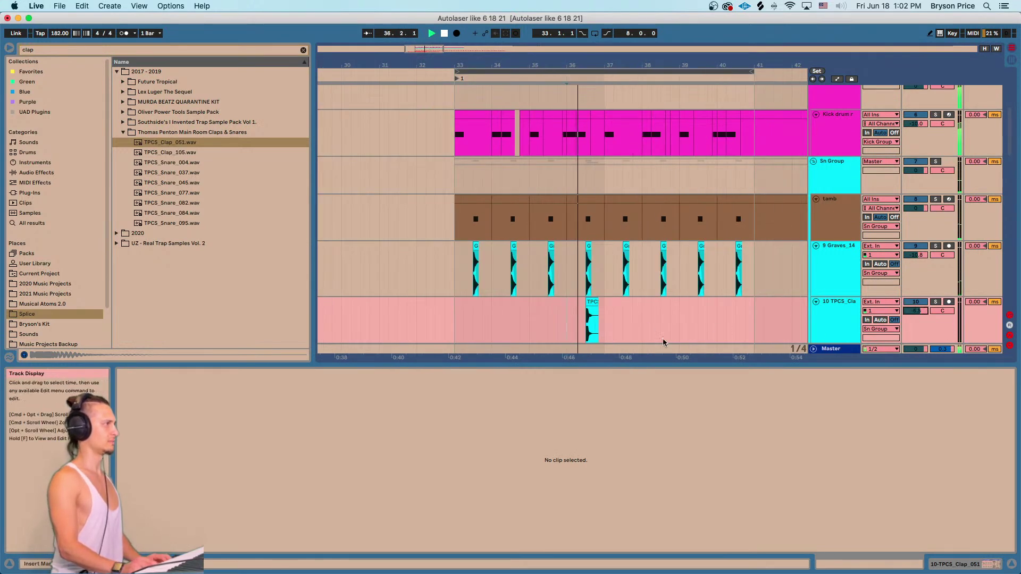
key("space")
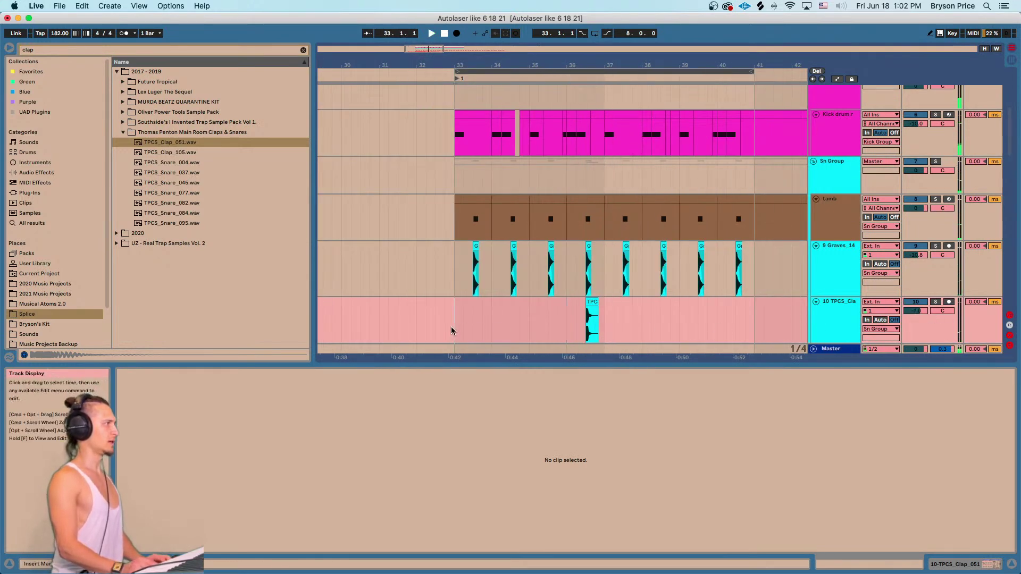
Clear the clap search and compare the contents of the personal kit and Musical Atoms 2.0 folders.
left_click(448, 263)
left_click(32, 314)
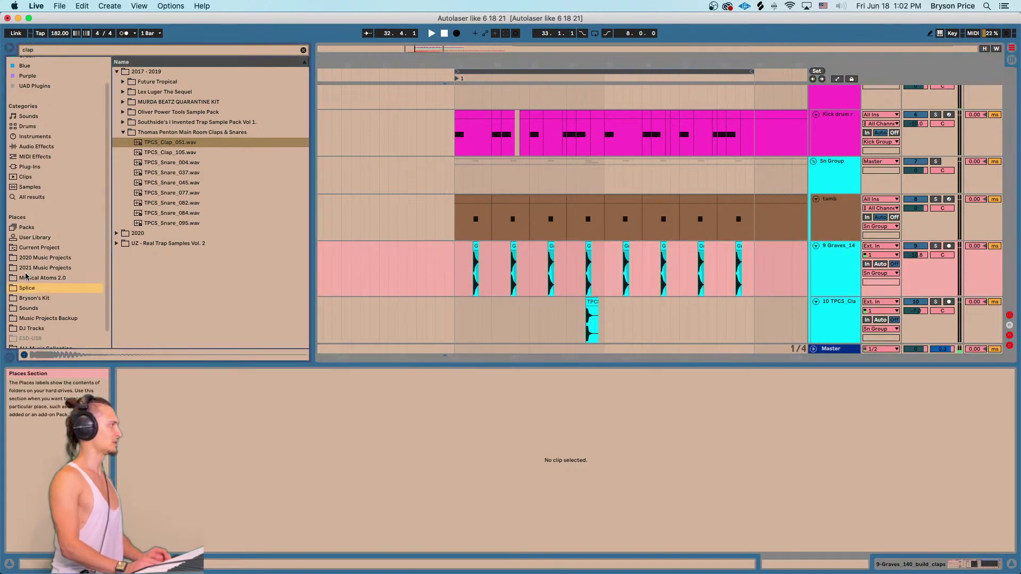
scroll(53, 266, "down", 2)
left_click(35, 281)
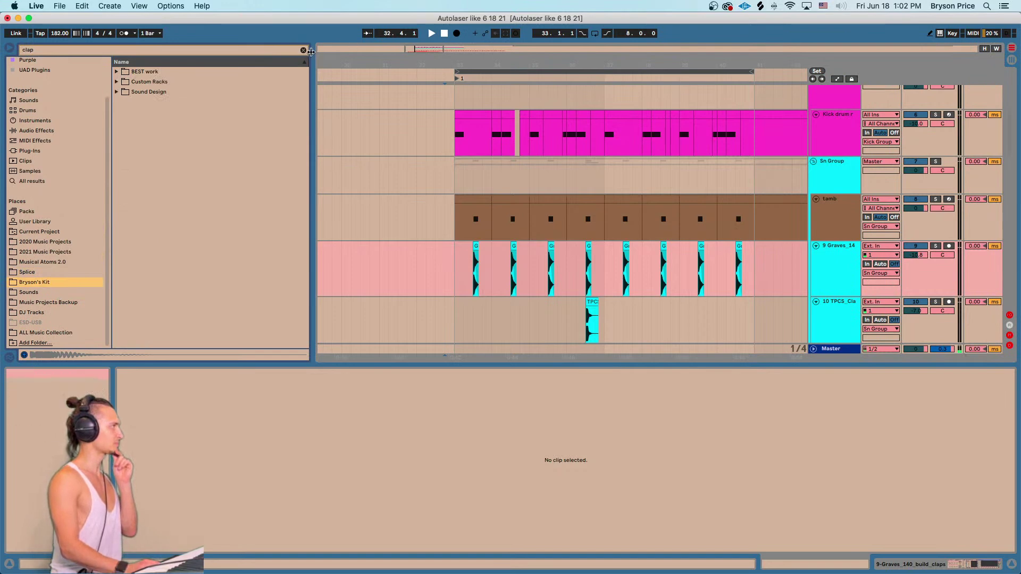
left_click(304, 50)
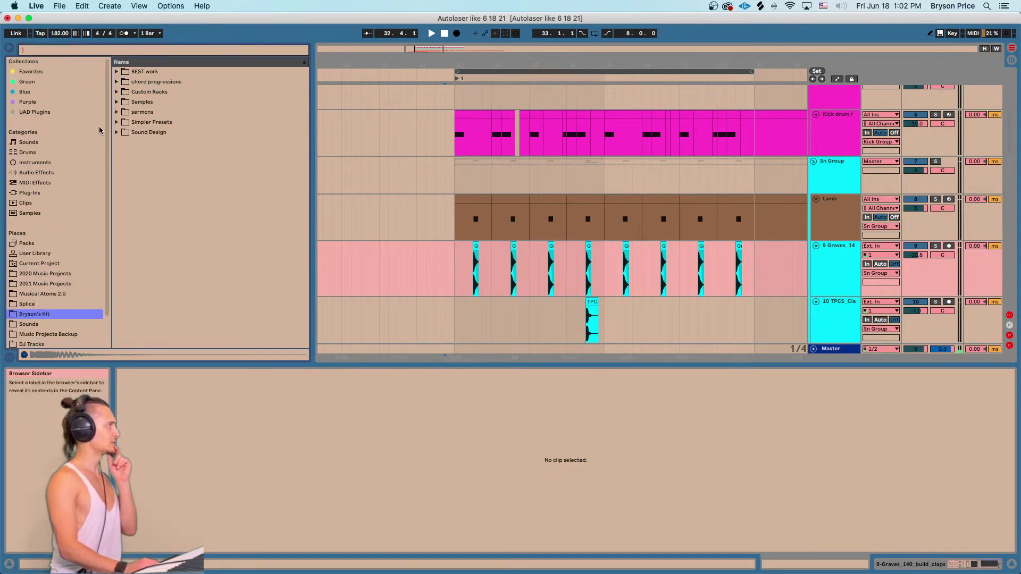
scroll(72, 304, "down", 2)
left_click(37, 276)
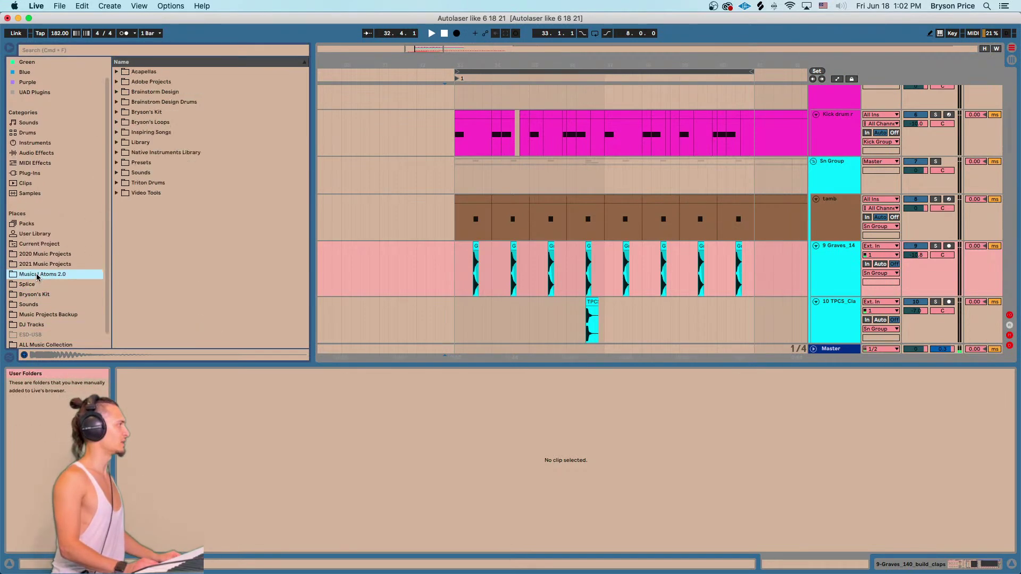
left_click(32, 296)
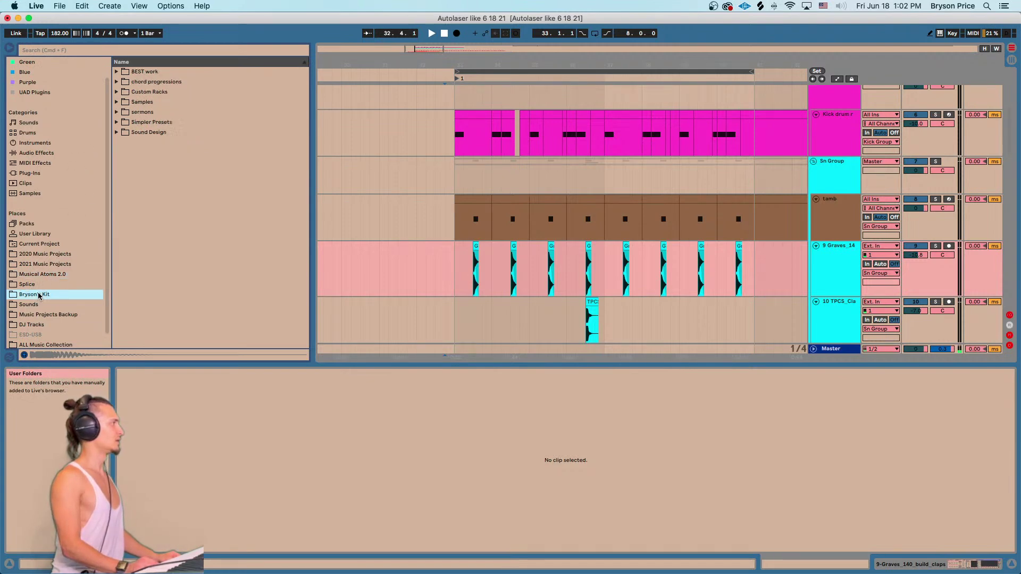
Look through the BEST work and Custom Racks folders of the personal kit.
left_click(142, 95)
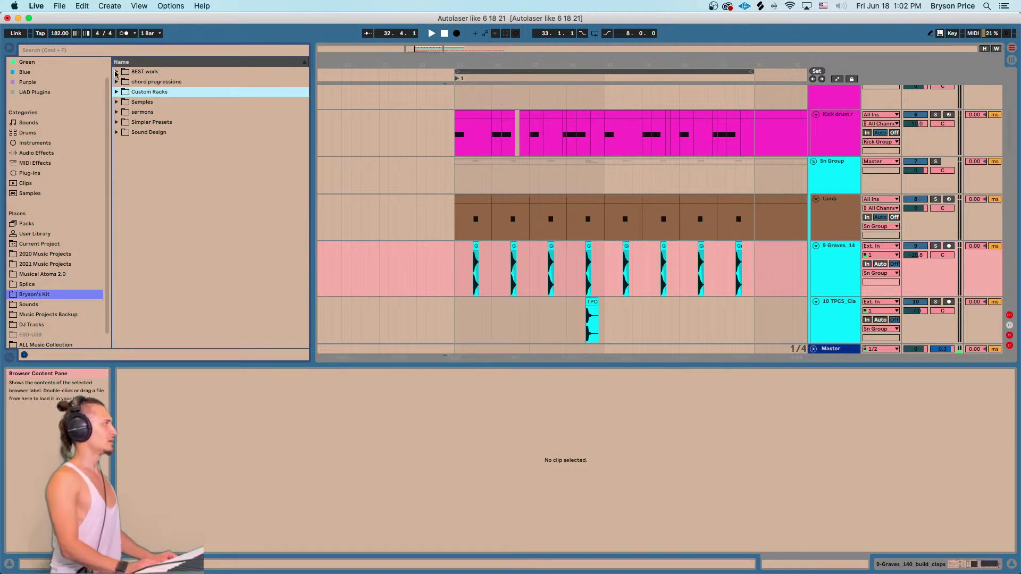
left_click(116, 72)
left_click(116, 72)
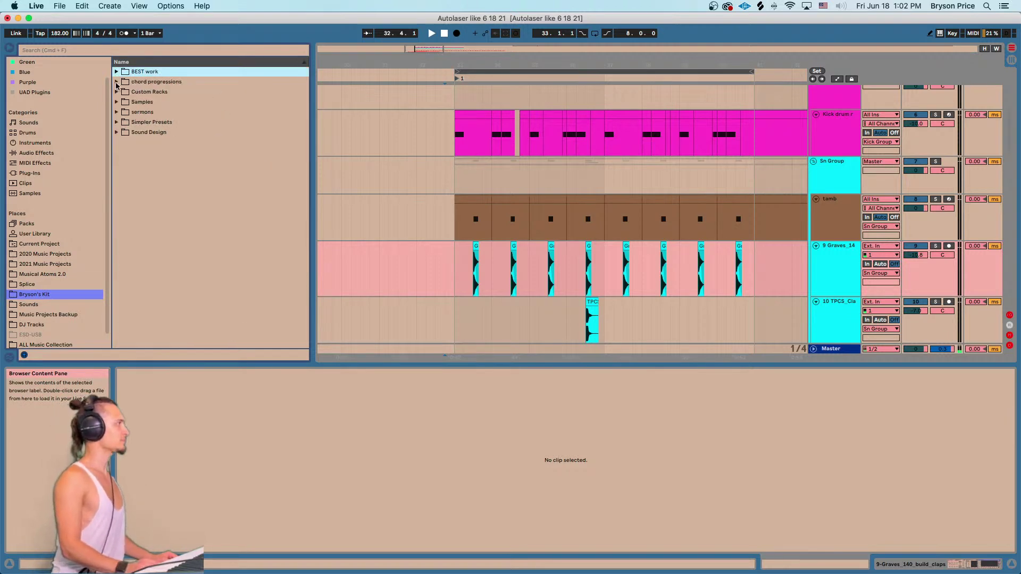
left_click(139, 94)
left_click(116, 92)
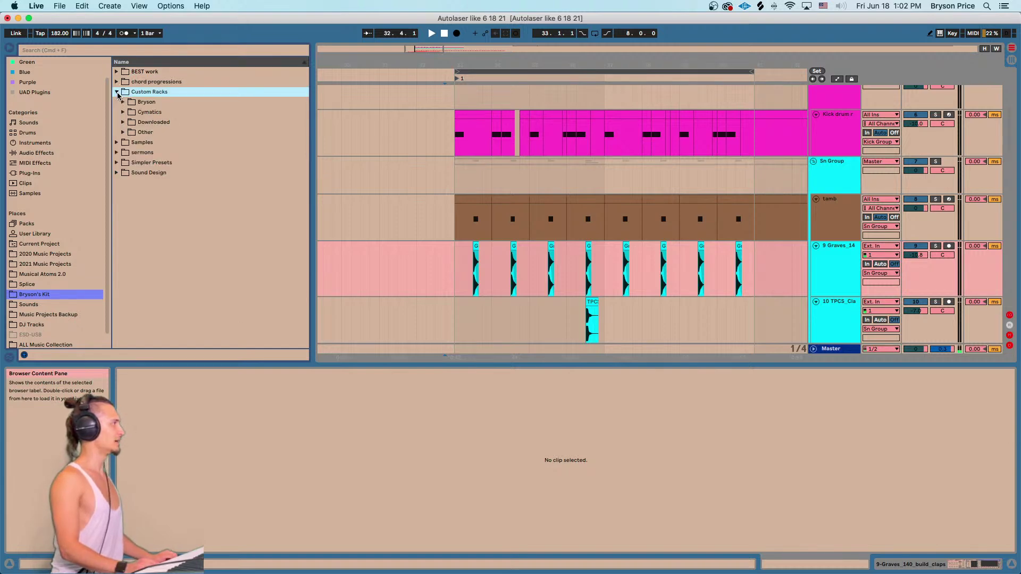
left_click(132, 104)
left_click(119, 96)
left_click(138, 105)
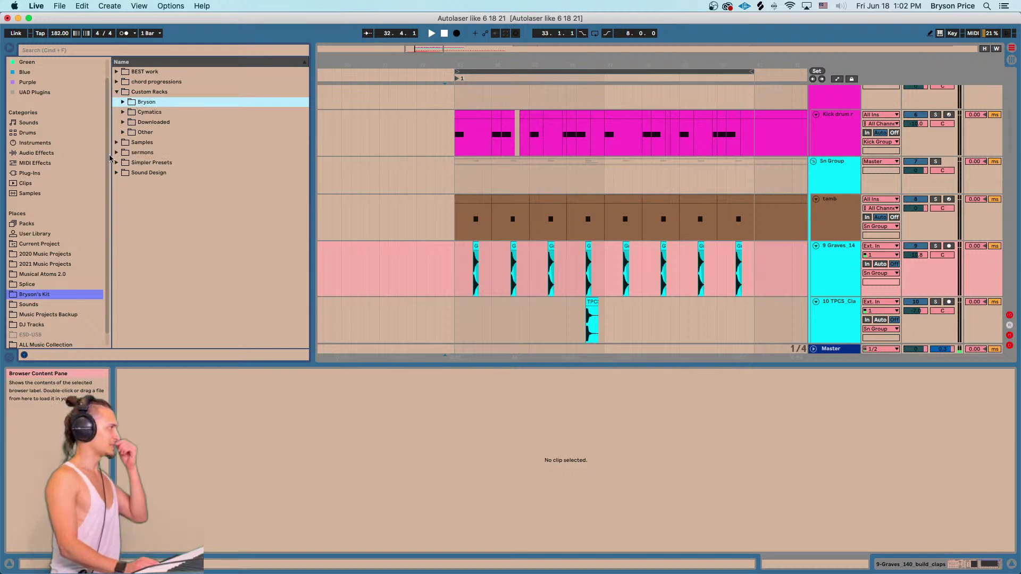
left_click(31, 286)
left_click(31, 295)
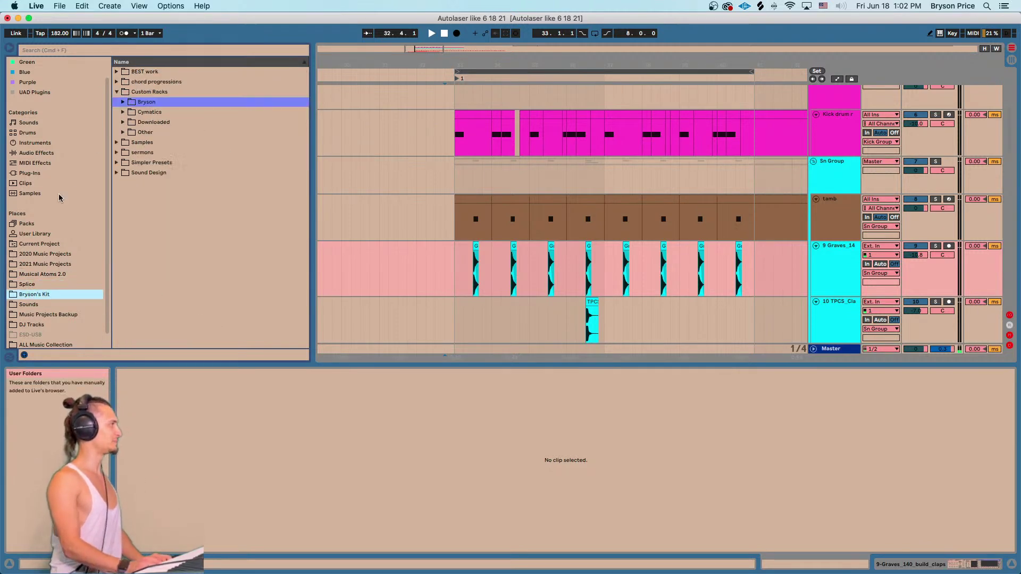
Locate the 2-Clap track of the Triton L004 Trance / Garage Kit set in the Triton Drums folder of Musical Atoms 2.0.
left_click(53, 275)
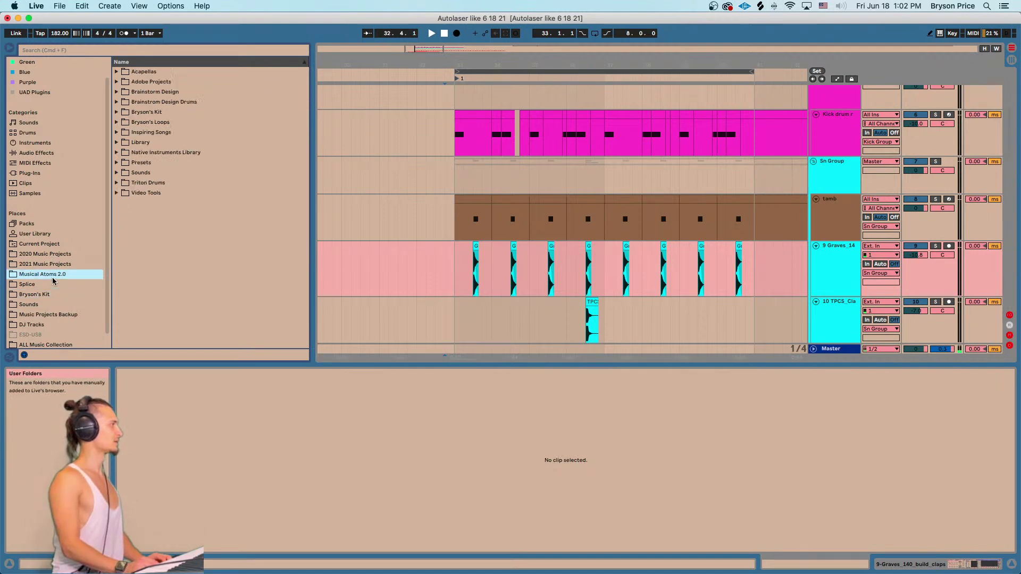
left_click(116, 115)
left_click(116, 115)
left_click(117, 183)
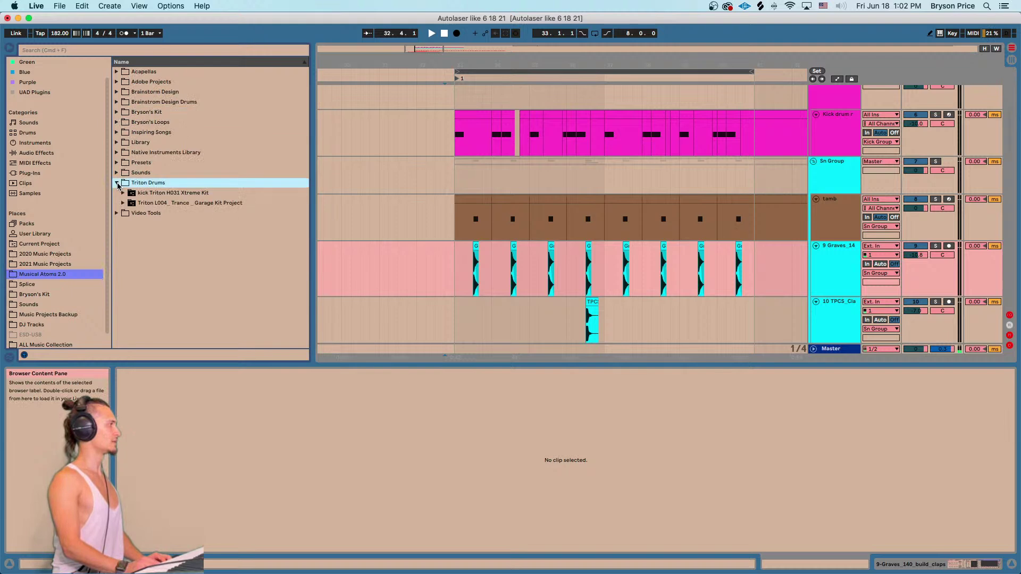
left_click(124, 203)
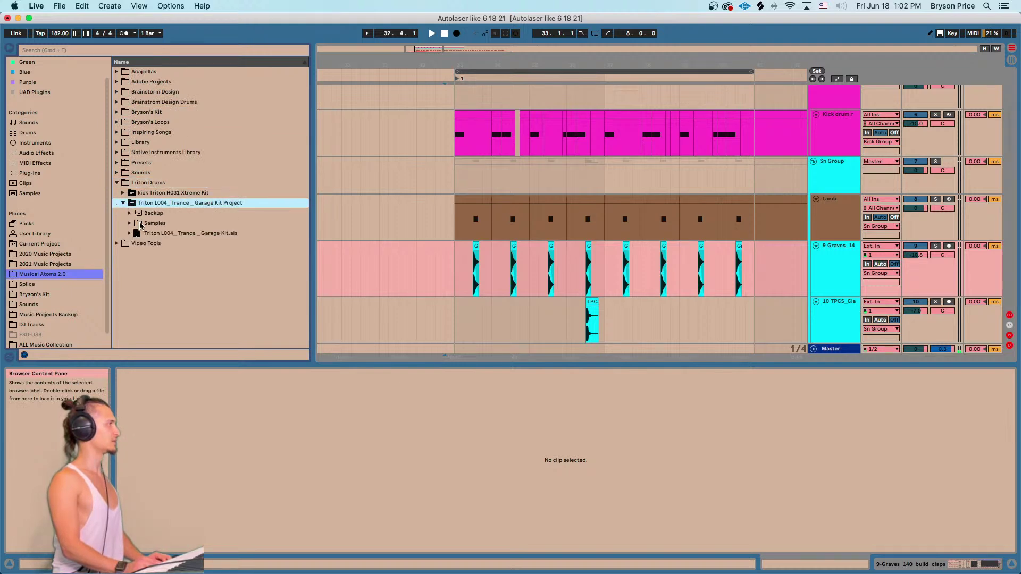
left_click(131, 233)
left_click(136, 244)
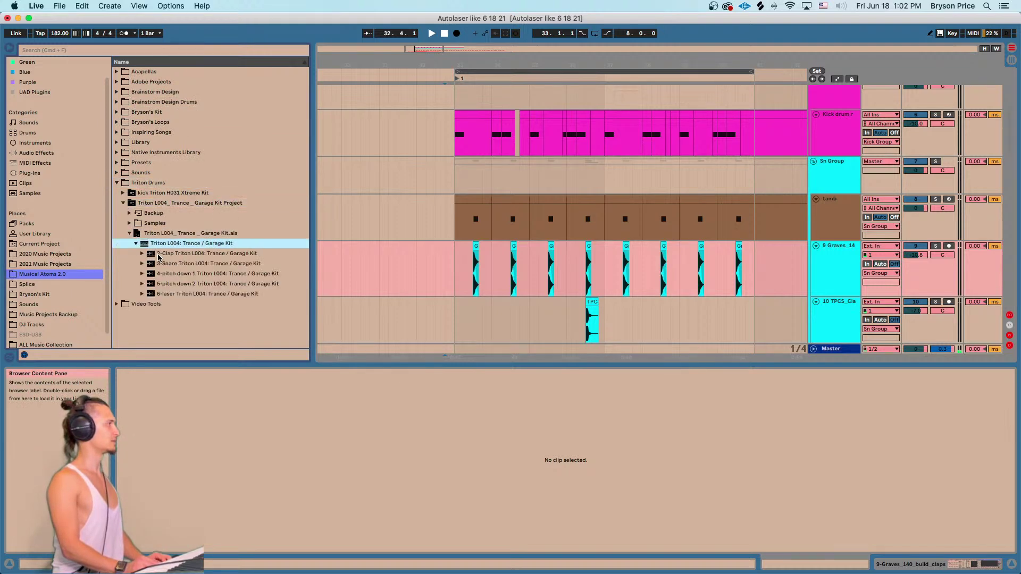
left_click(160, 254)
Import the Triton L004 clap as a new audio track below the Graves claps and place its clip at 33.3.
left_click_drag(173, 258, 665, 293)
left_click_drag(394, 65, 393, 38)
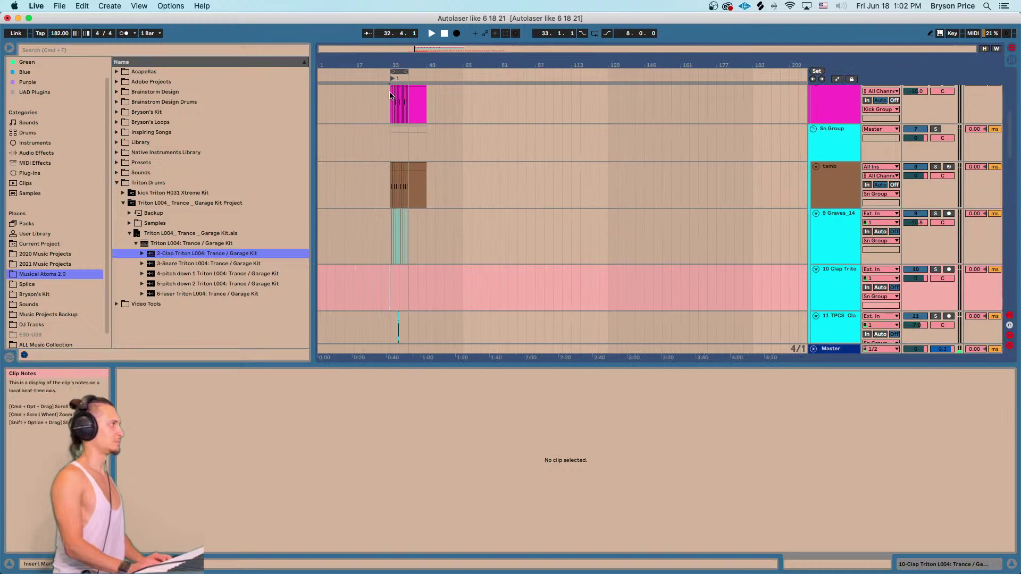
key("Tab")
key("Tab")
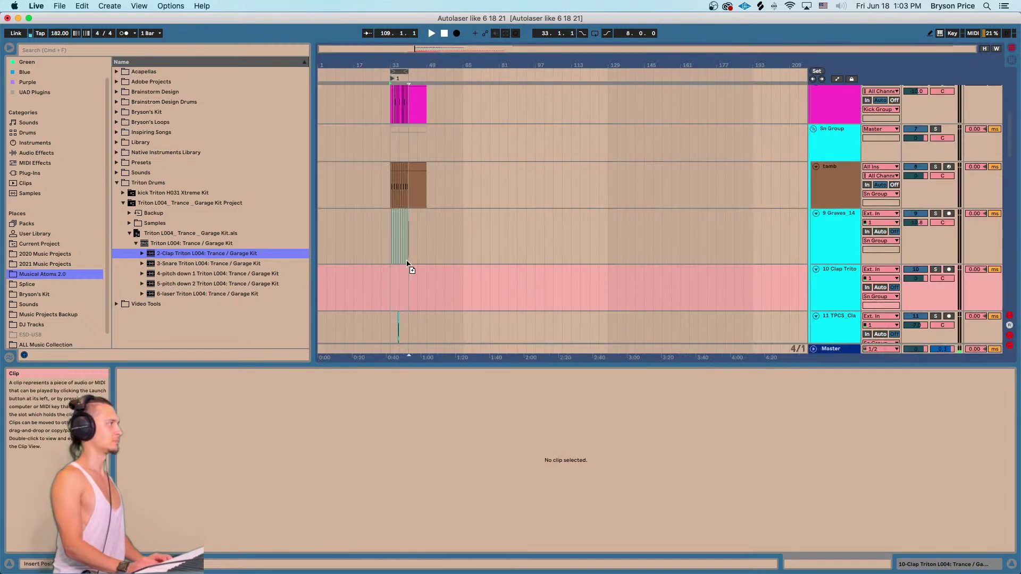
left_click(387, 283)
left_click_drag(394, 65, 676, 281)
Solo the Triton clap track and play its clip at 33.3.
left_click(935, 270)
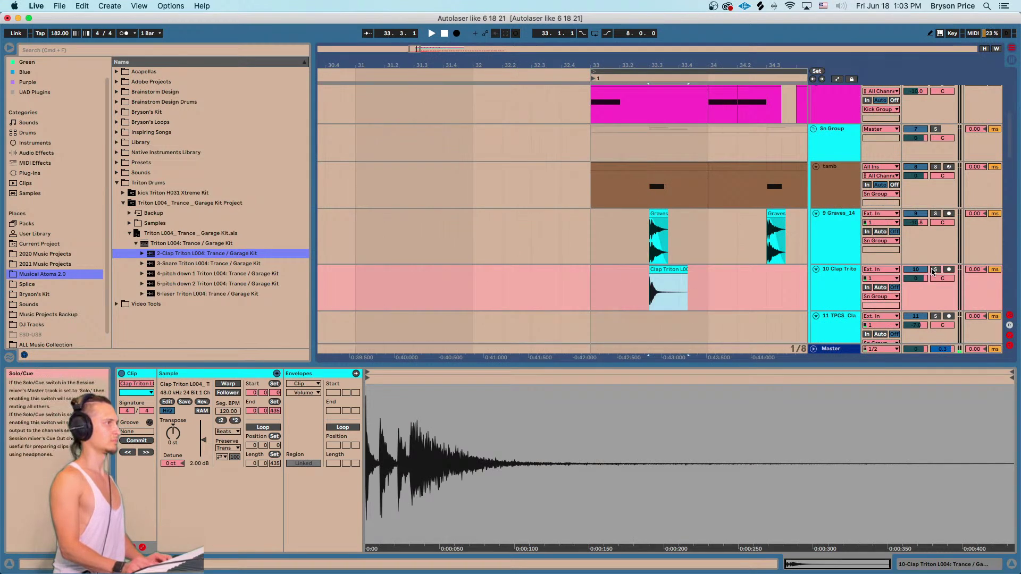
left_click(667, 292)
key("space")
left_click_drag(649, 85, 647, 124)
left_click_drag(623, 80, 573, 63)
key("space")
key("space")
key("space")
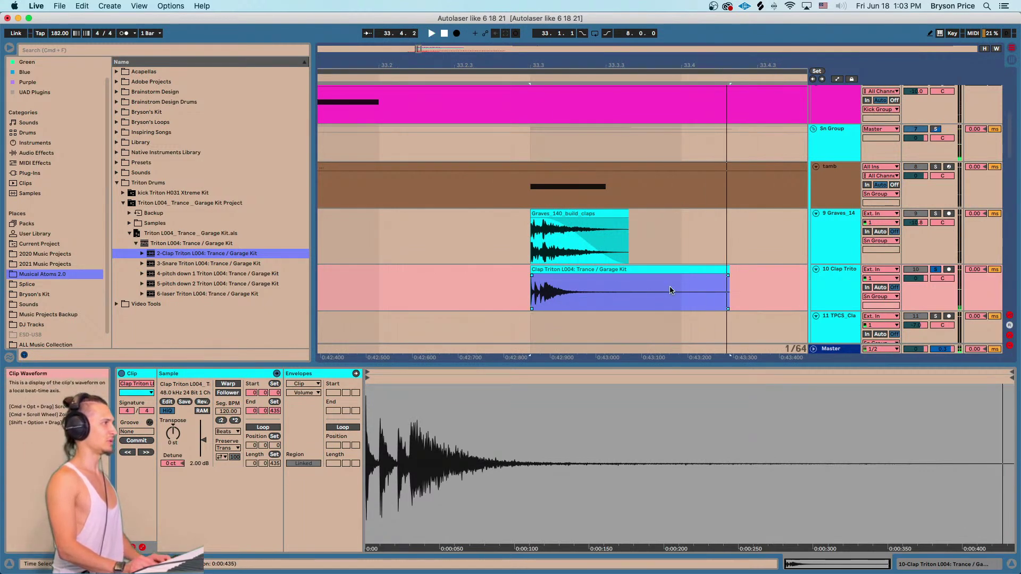
Shorten the Triton clap clip at 33.3 and give its tail a fade-out.
key("space")
key("space")
left_click_drag(728, 290, 562, 303)
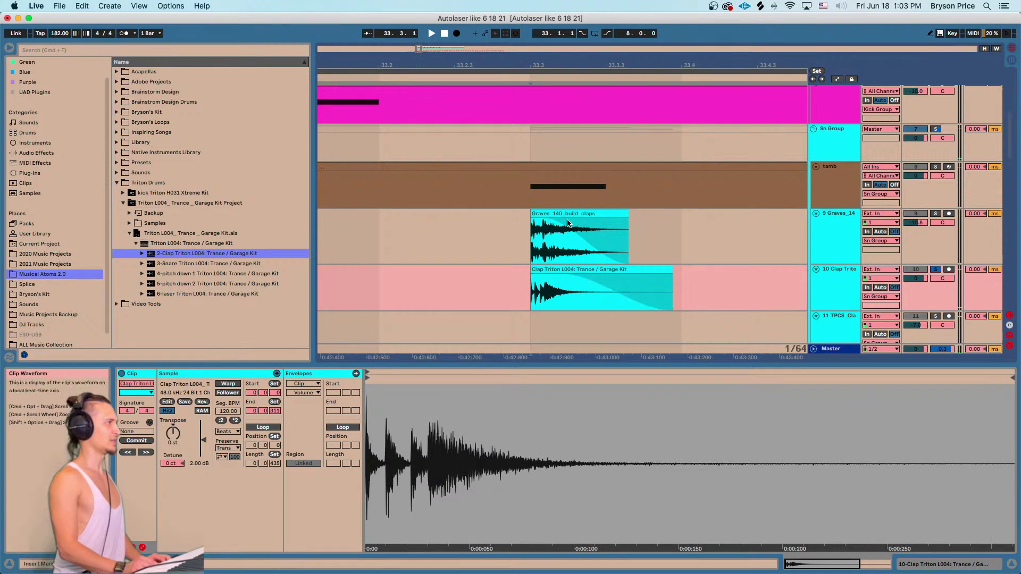
Solo the Graves claps track and play its clip at 33.3 for comparison with the Triton clap.
left_click(693, 216)
left_click(916, 213)
left_click(916, 213)
left_click(936, 214)
key("space")
key("space")
Turn off the Triton clap track's solo and lower its volume during playback with the other drums.
left_click(936, 269)
left_click(935, 269)
key("space")
left_click_drag(916, 278, 916, 309)
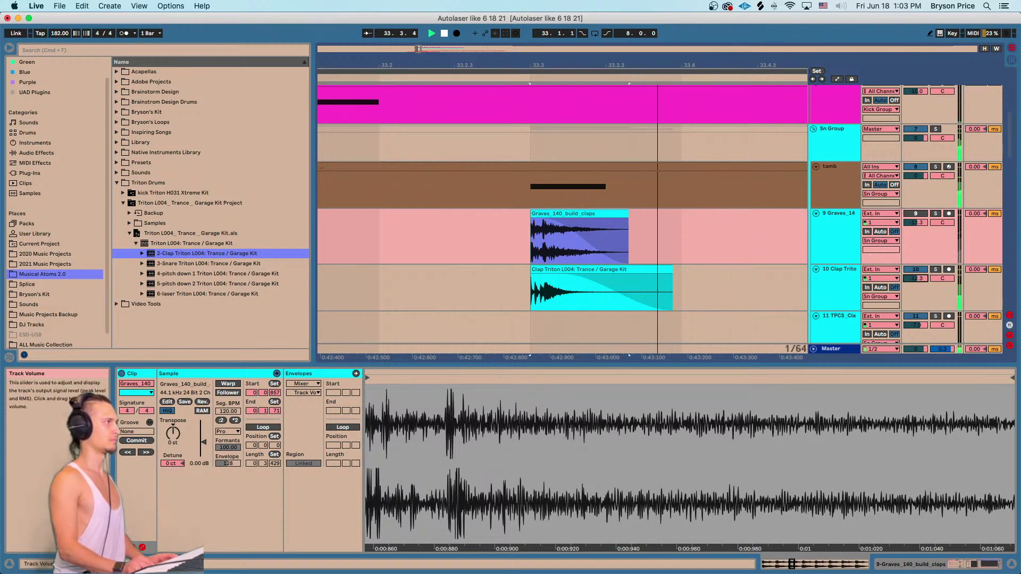
key("space")
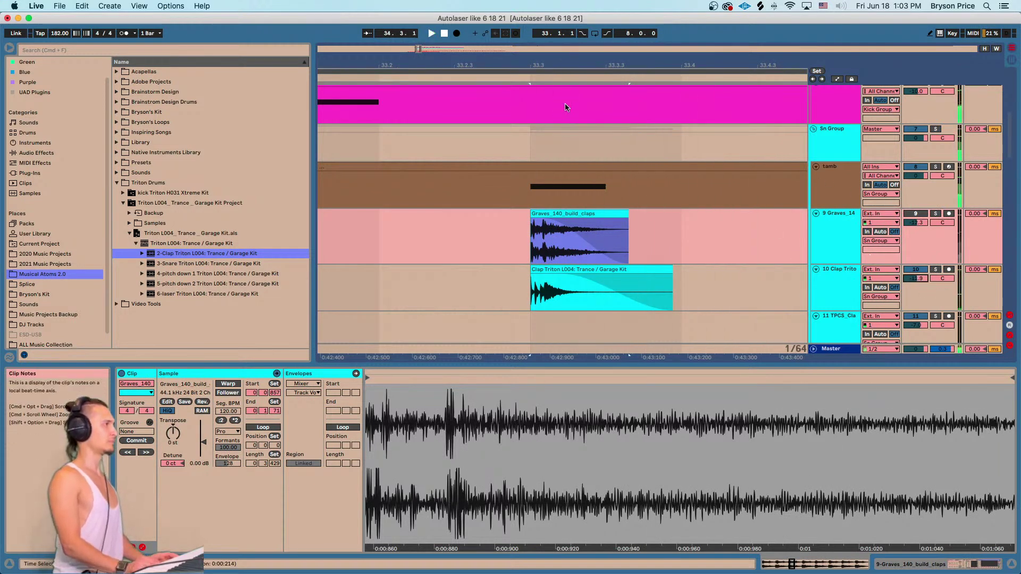
Play the layered claps from bar 33 and readjust the Triton clap track's volume against the Graves claps.
left_click_drag(570, 64, 554, 65)
left_click(557, 270)
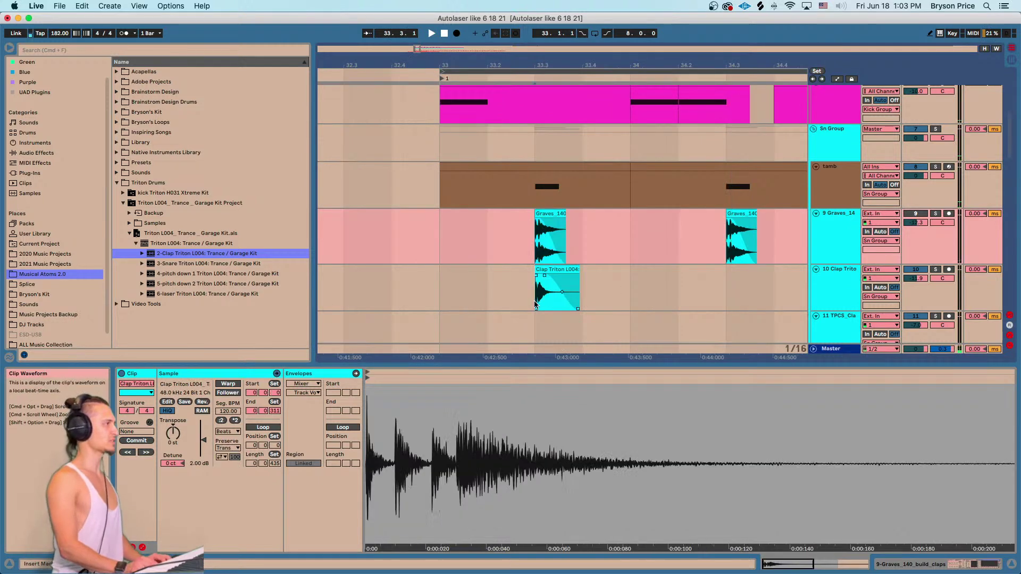
key("space")
left_click(446, 296)
key("space")
key("space")
left_click_drag(913, 283, 912, 290)
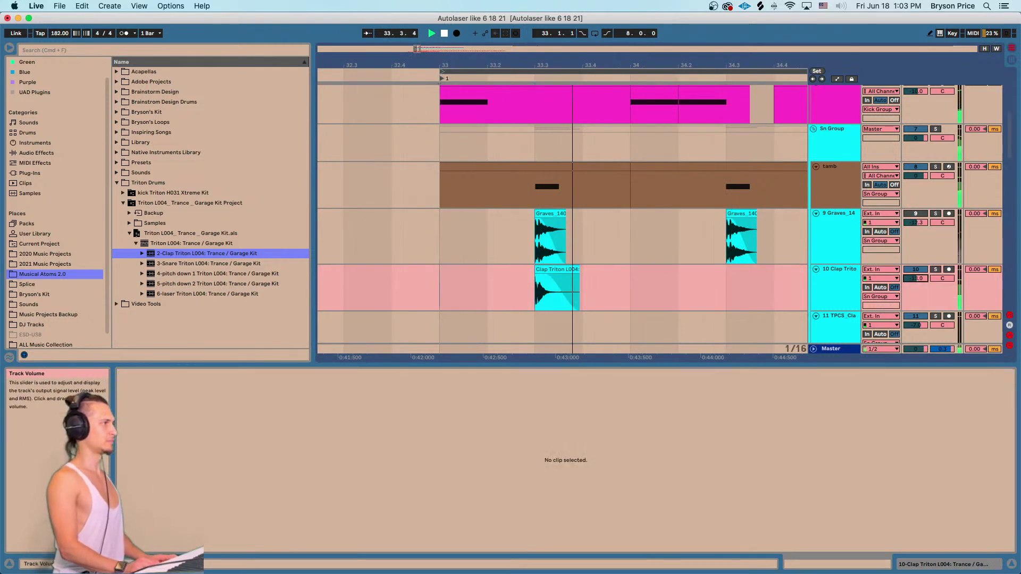
Copy MConvolutionEZ and EQ Eight from the Graves claps track to the Triton clap track.
left_click(606, 260)
key("shift+Tab")
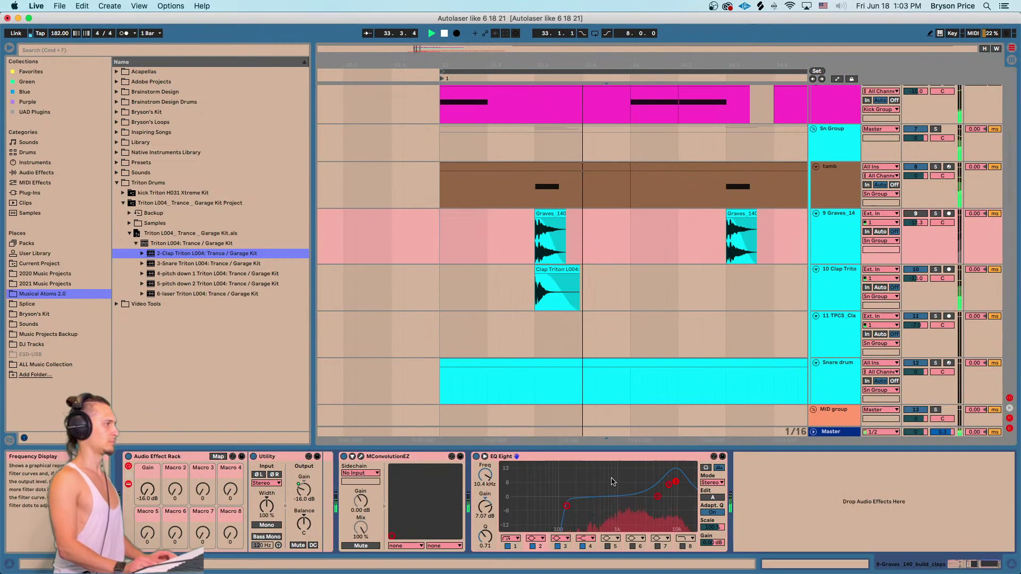
left_click_drag(475, 456, 554, 291)
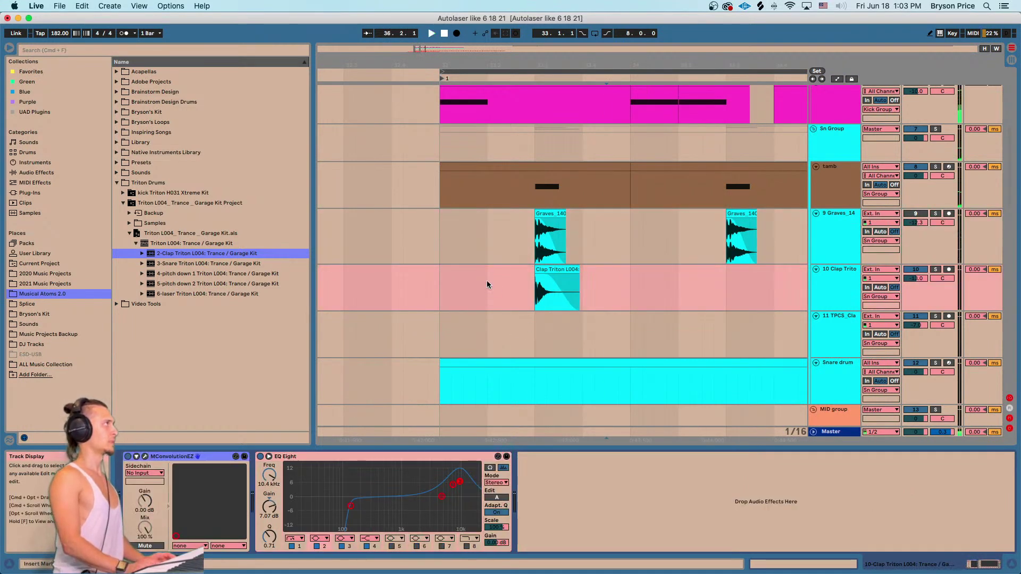
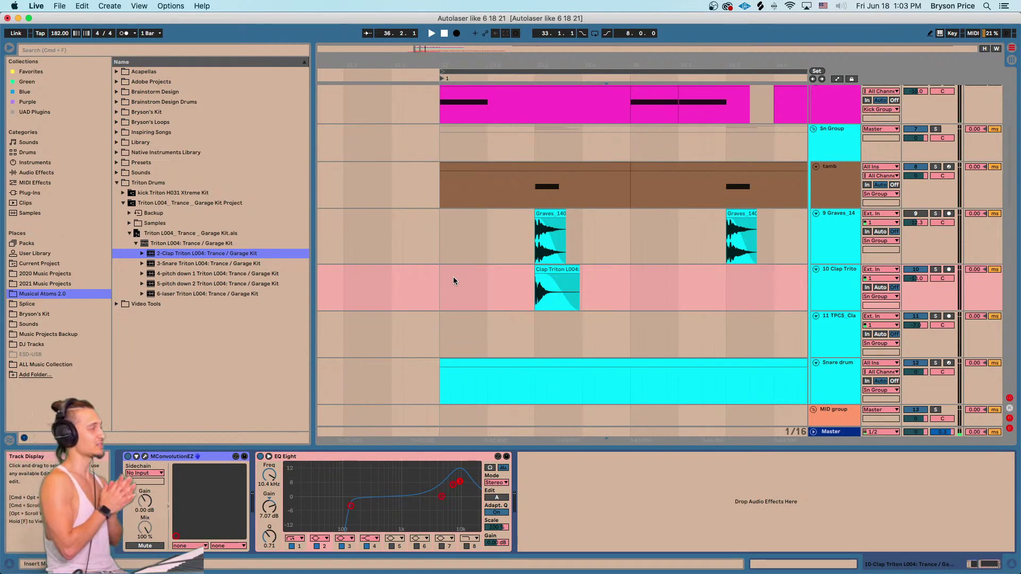
Set the high boost in the Triton clap's EQ Eight to 11.6 kHz with a gain of 6.57 dB.
left_click(488, 290)
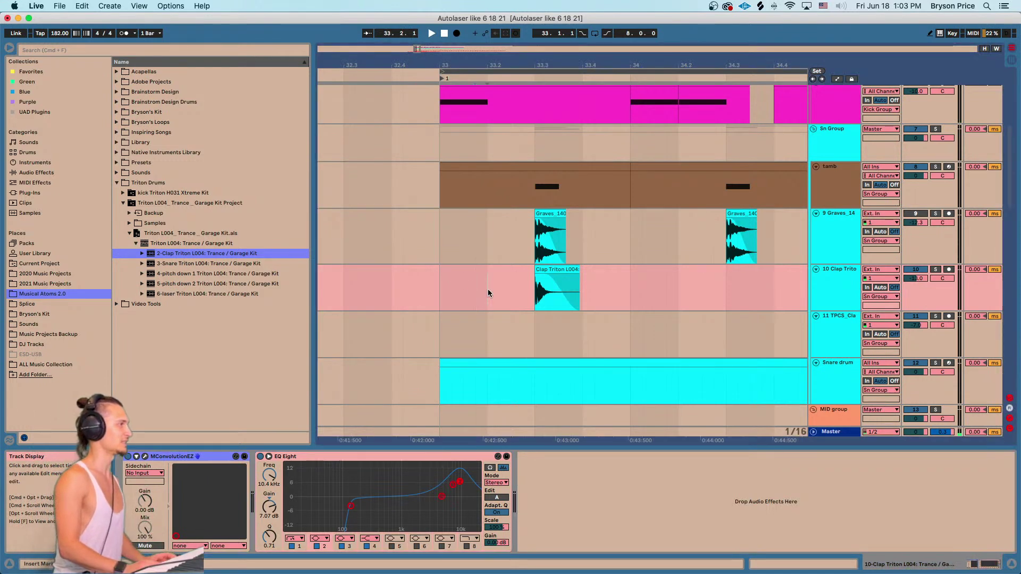
left_click(539, 269)
left_click(458, 482)
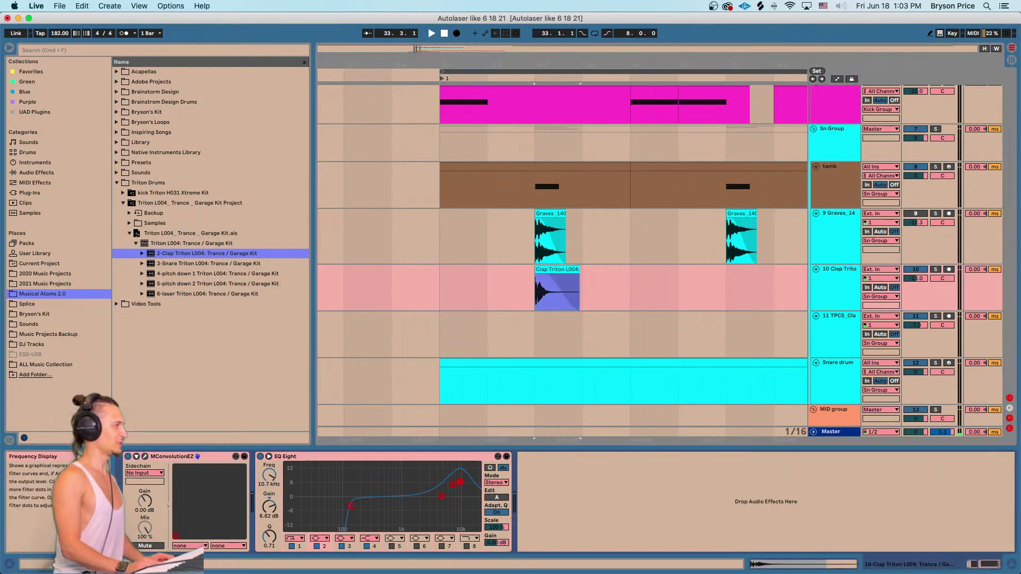
left_click(455, 487)
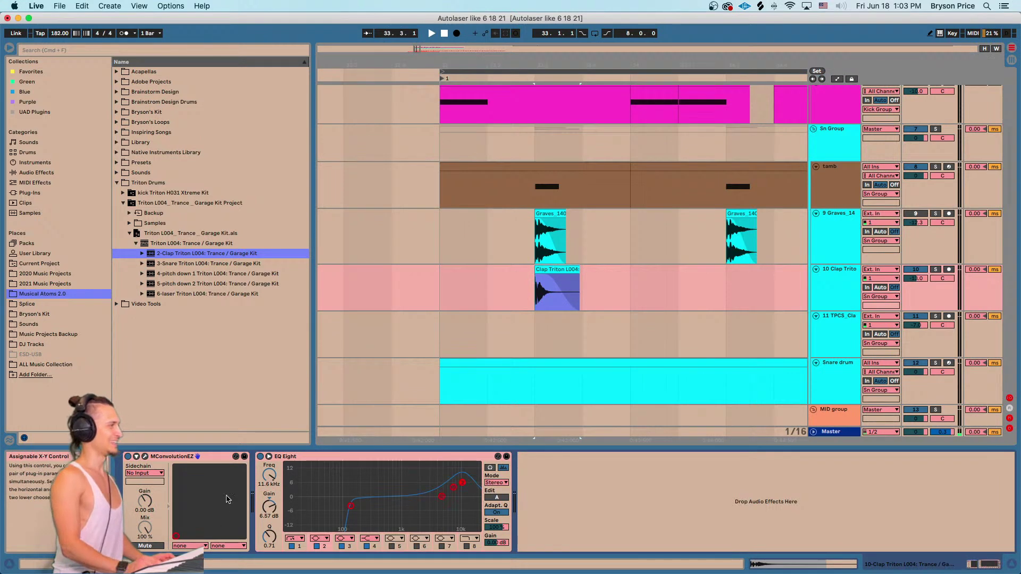
left_click(704, 499)
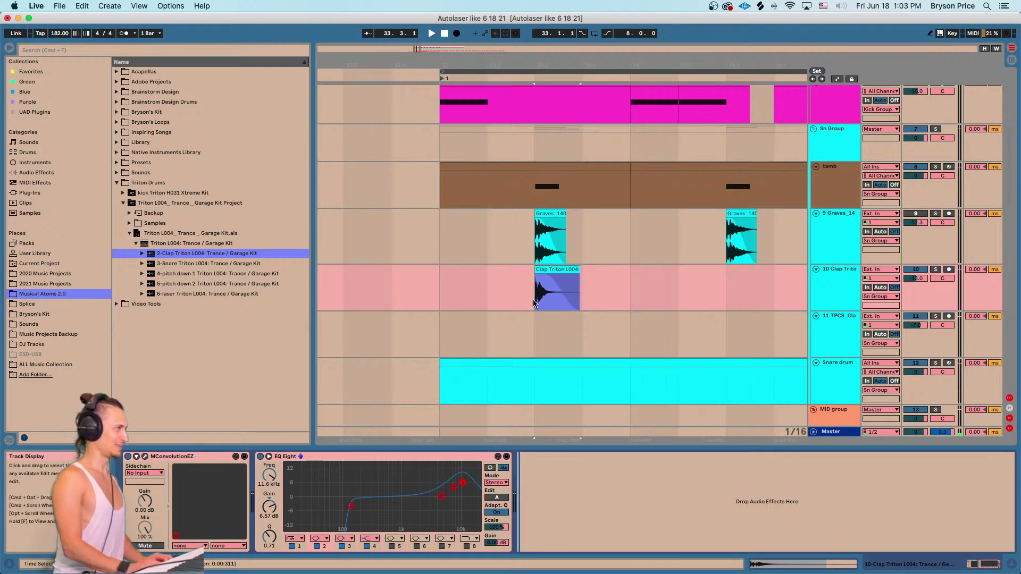
Play the drums from bar 33 to hear the processed Triton clap in the mix.
left_click(550, 269)
mouse_move(552, 60)
left_mouse_down()
mouse_move(511, 60)
mouse_move(511, 51)
left_mouse_up()
left_click(424, 296)
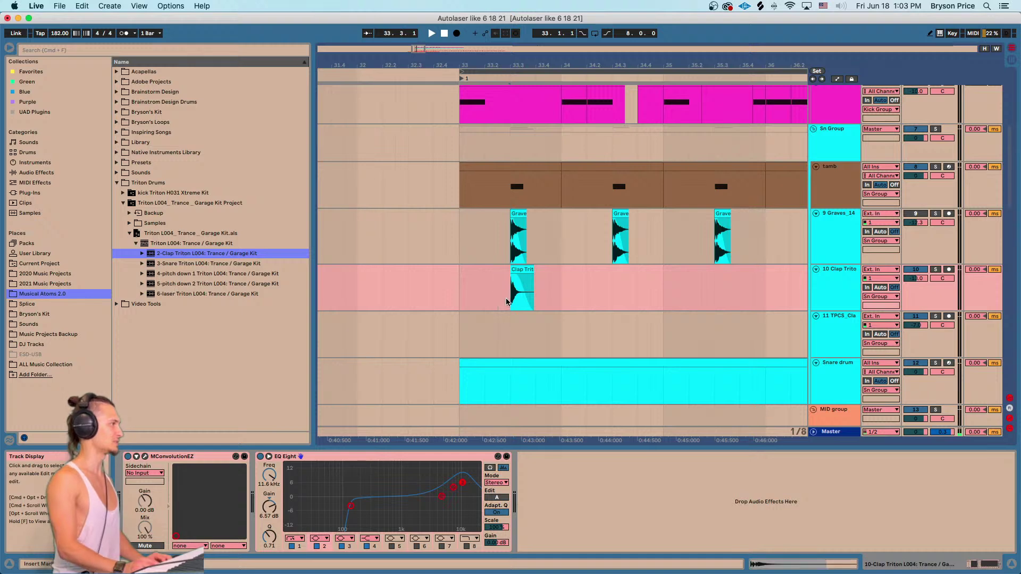
key("space")
left_click(462, 312)
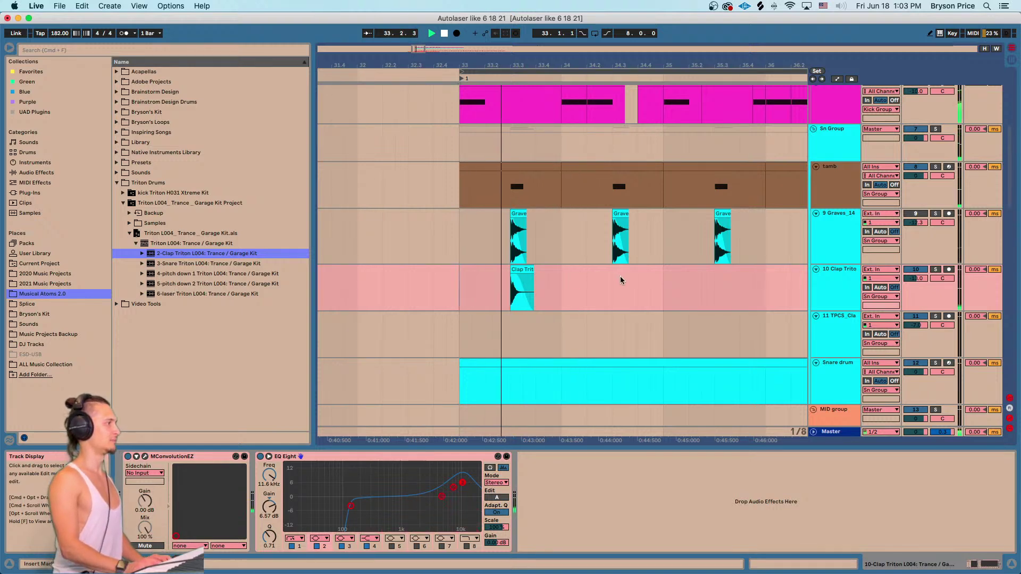
key("space")
key("space")
Copy bar 33 of the Triton clap track into bar 34, adding a clap at 34.3.
left_click(559, 294, "shift")
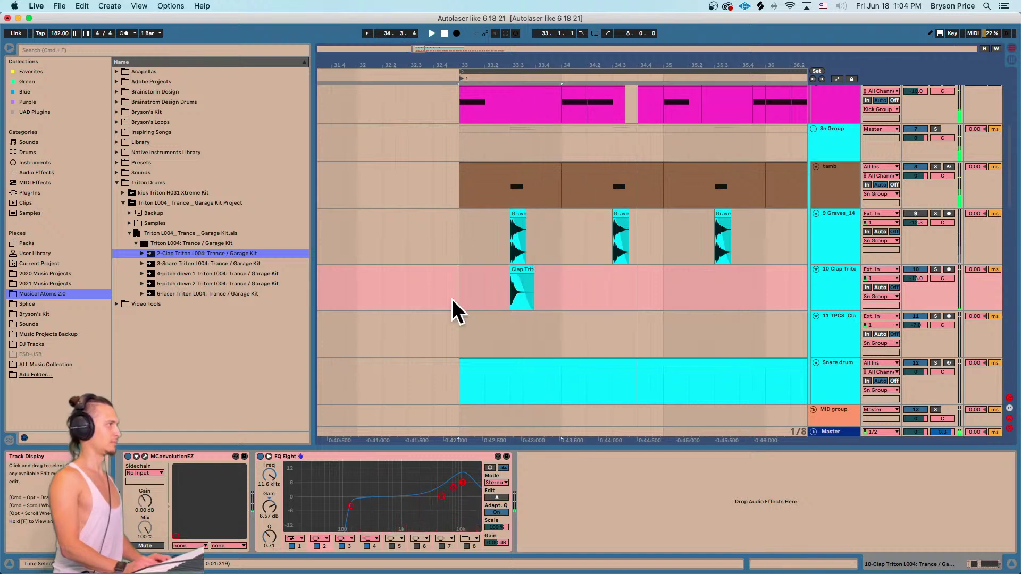
left_click_drag(460, 297, 551, 290)
key("super+c")
key("super+v")
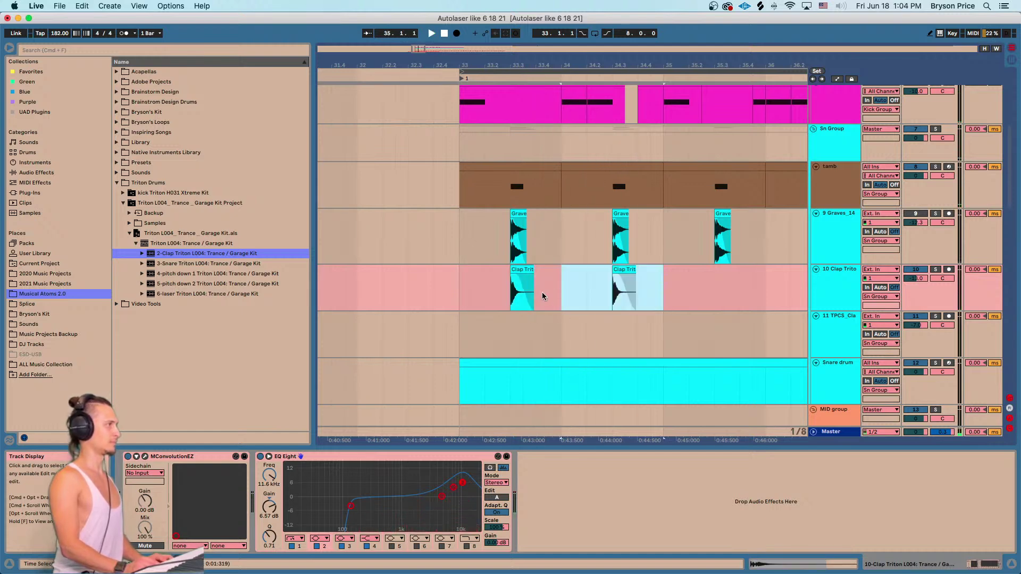
Play the two Triton claps from bar 33 together with the Graves claps and kick.
left_click(474, 311)
key("space")
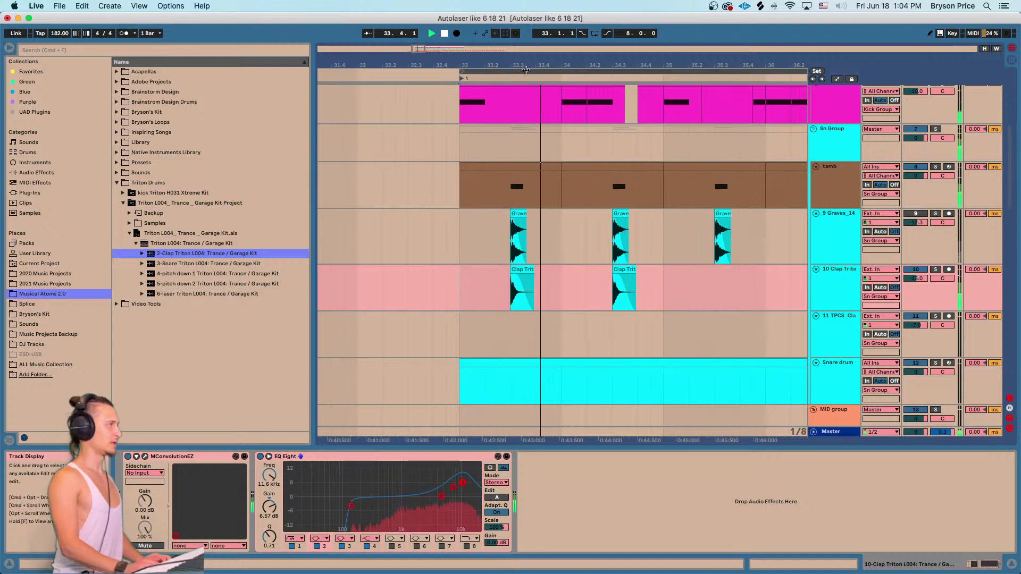
key("minus")
left_click(479, 239)
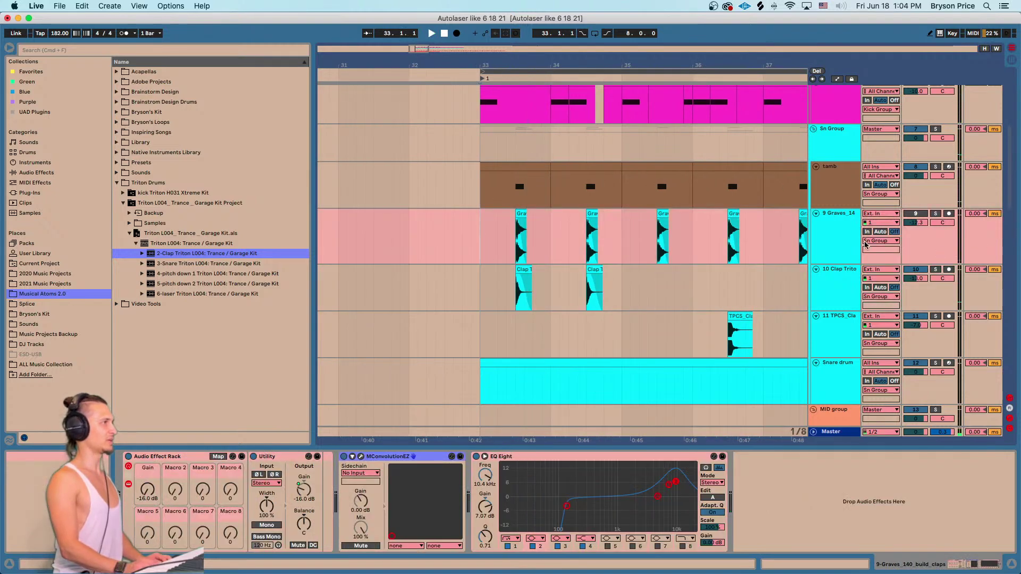
left_click(835, 250)
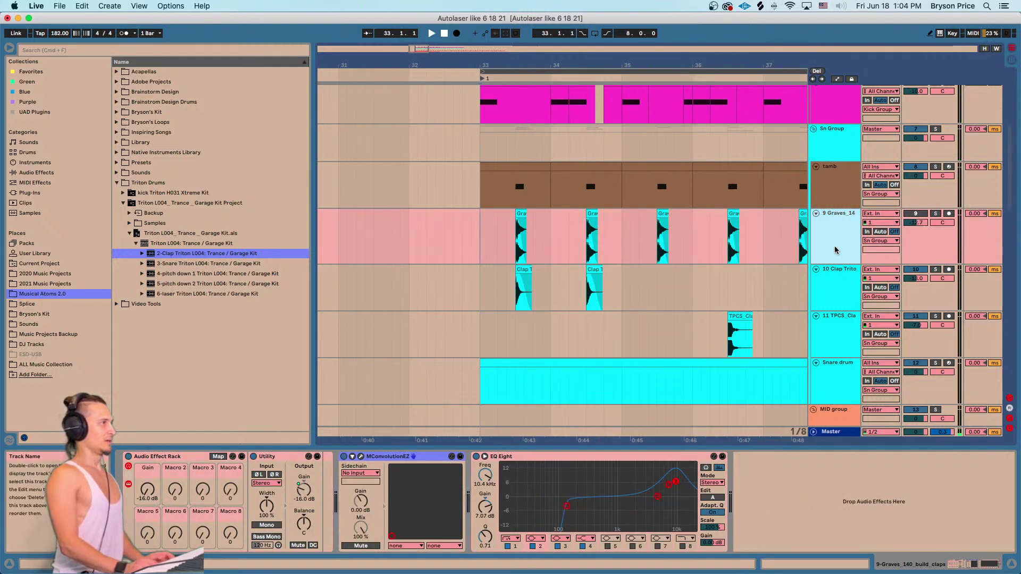
left_click(480, 246)
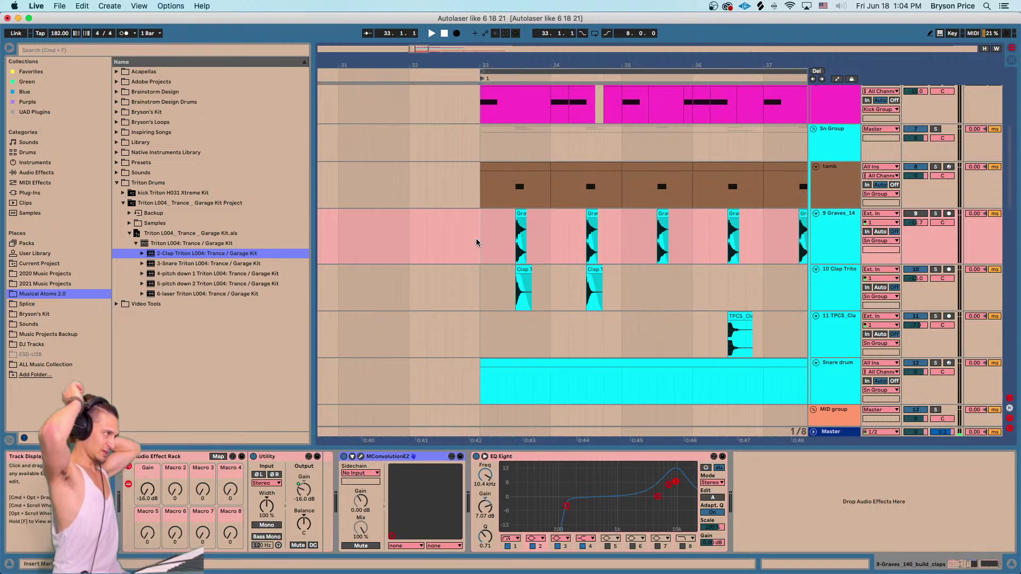
Duplicate the two-bar Triton clap pattern from bars 33 and 34 through the end of bar 40.
left_click_drag(481, 296, 621, 287)
key("minus")
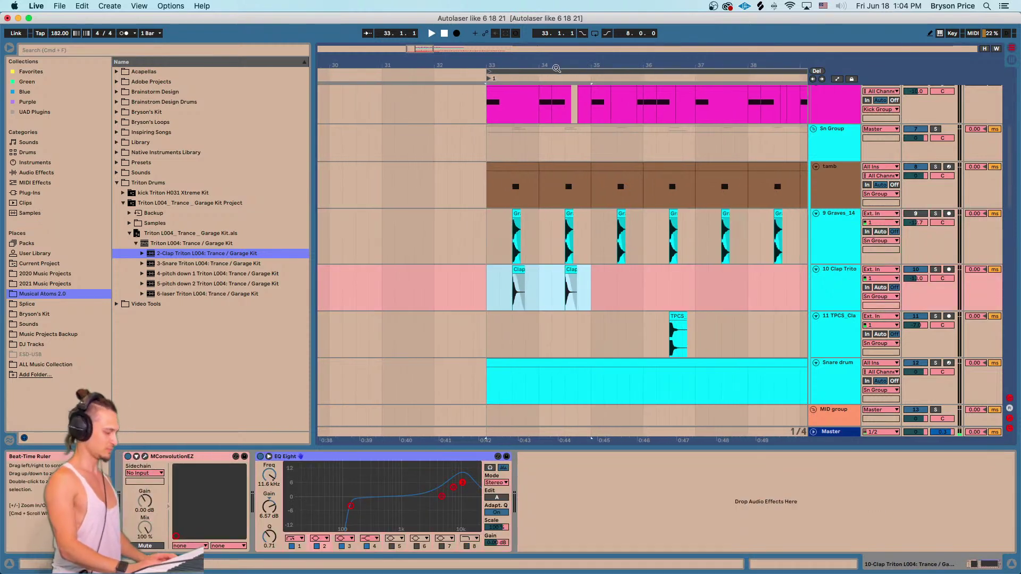
key("super+d")
left_click(489, 301)
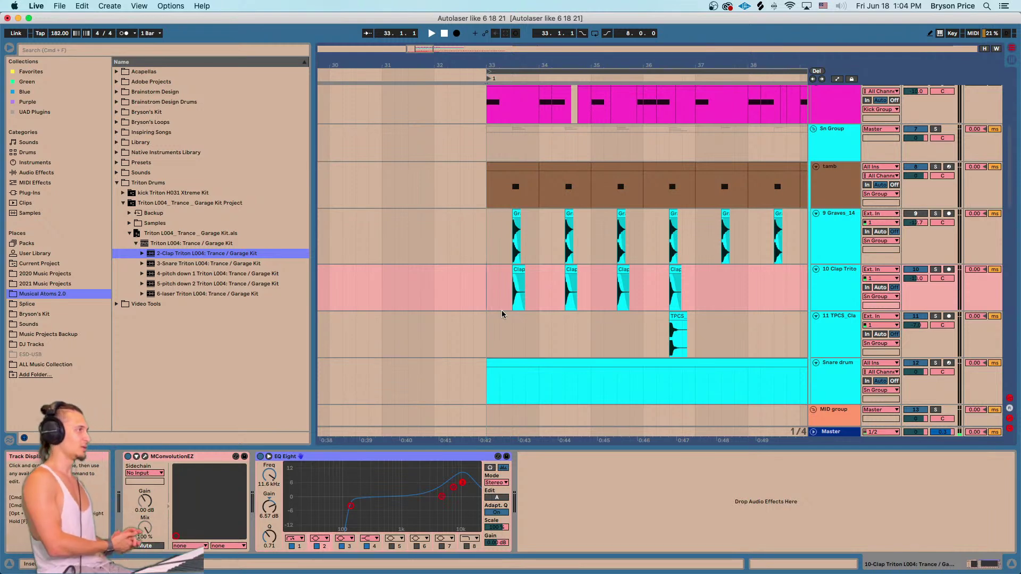
left_click_drag(483, 295, 691, 296)
key("super+d")
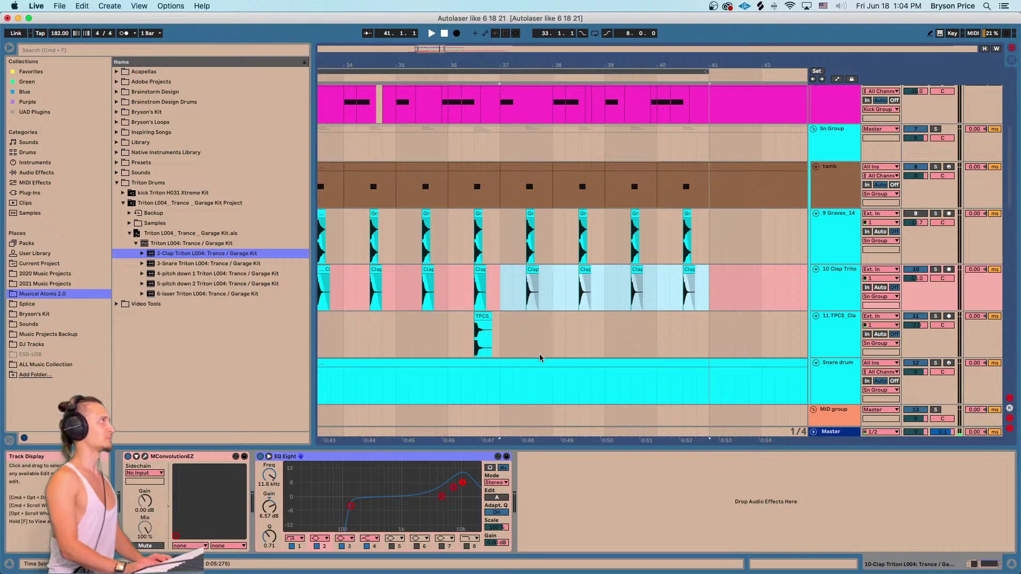
Play the full clap pattern from bar 33 and lower the Triton clap track's volume.
left_click_drag(413, 60, 536, 69)
left_click_drag(447, 296, 596, 278)
left_click(446, 304)
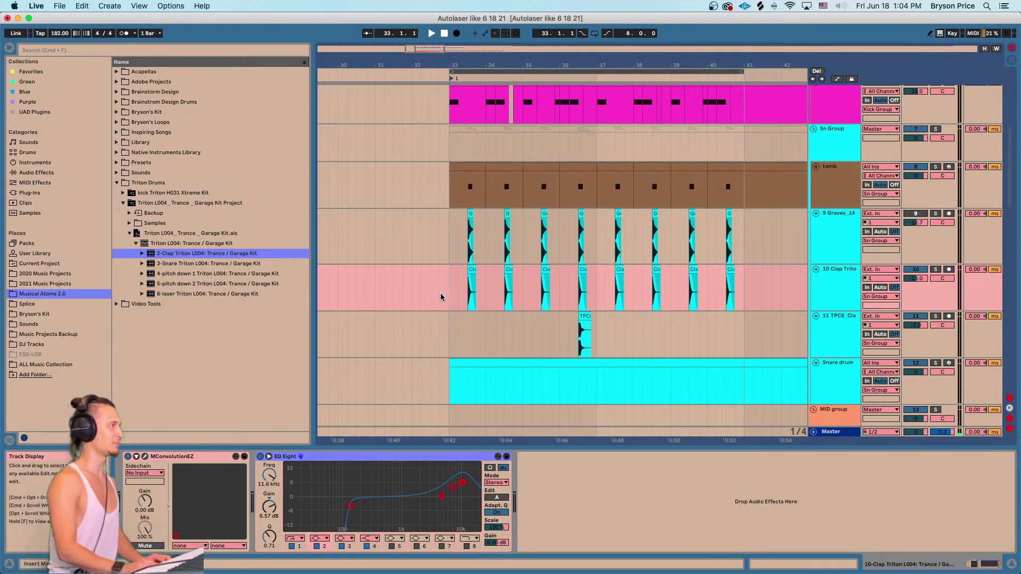
key("space")
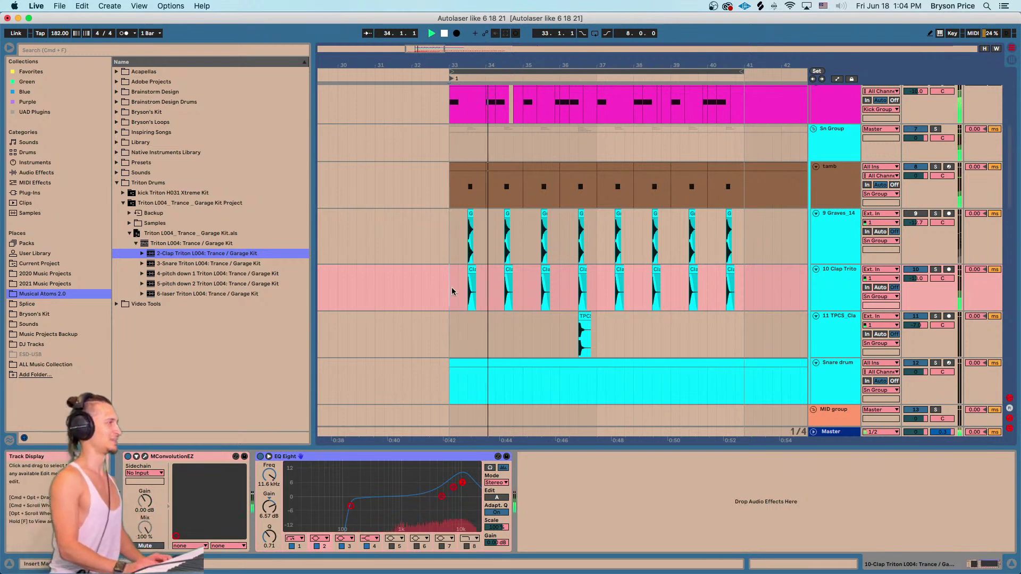
left_click_drag(916, 279, 915, 288)
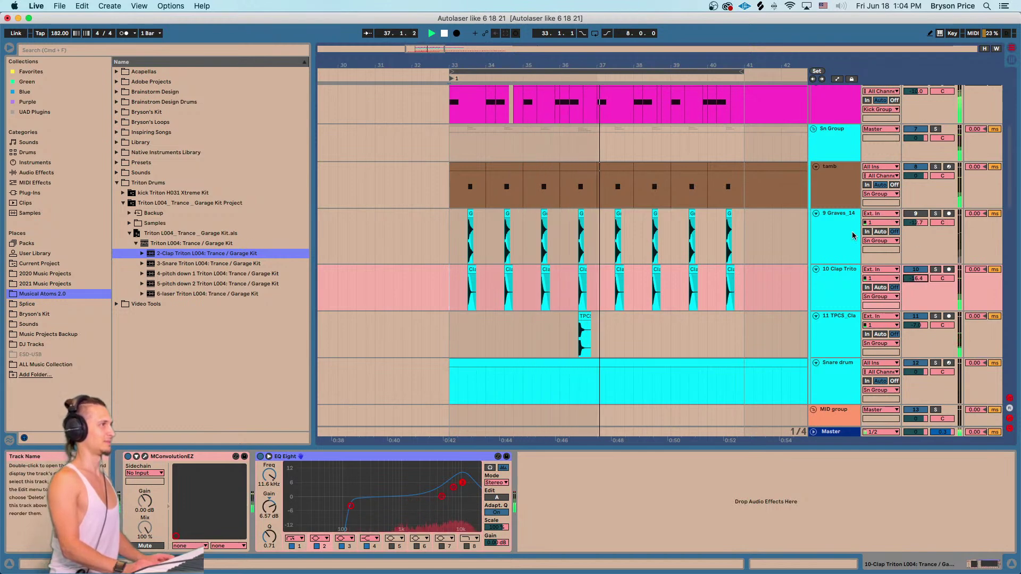
left_click(967, 216)
key("space")
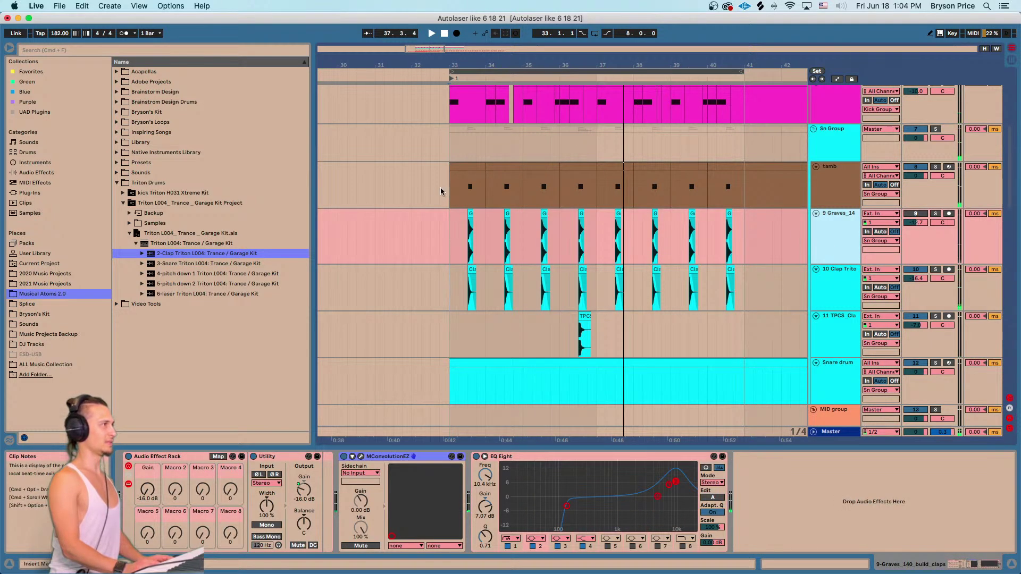
Set the tambourine track's delay to 16 ms during playback of the groove.
left_click(585, 193)
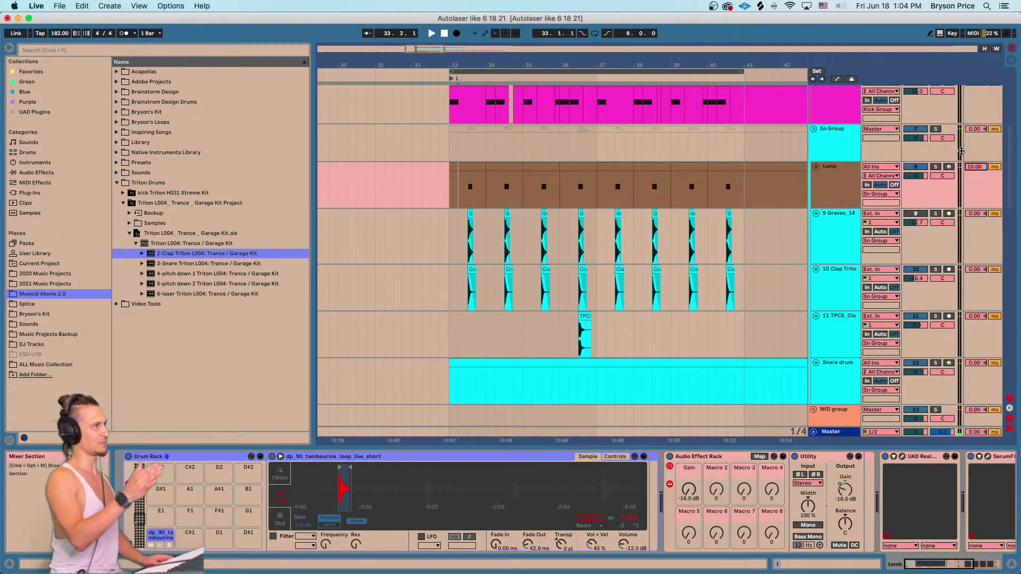
key("space")
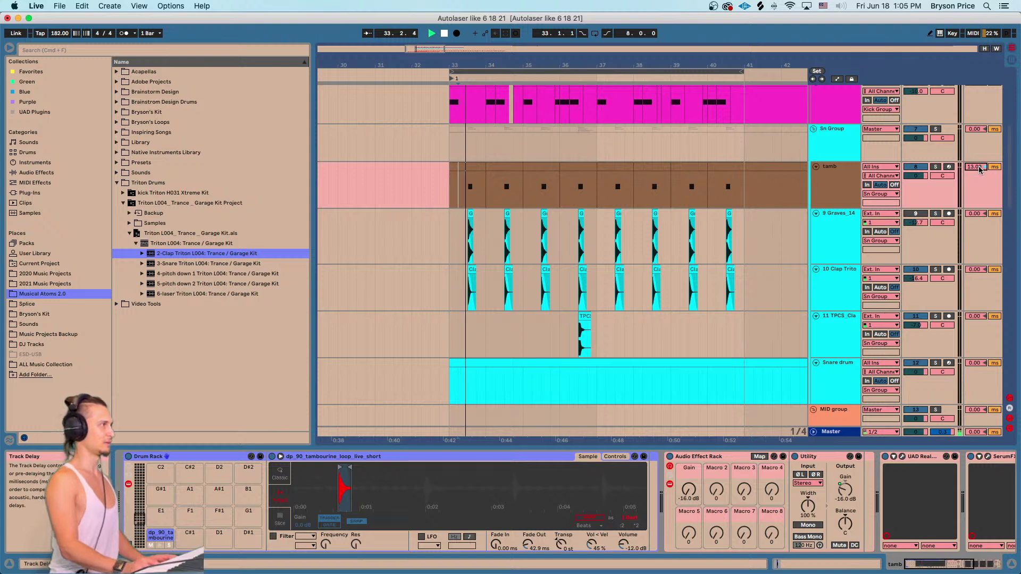
key("space")
key("space")
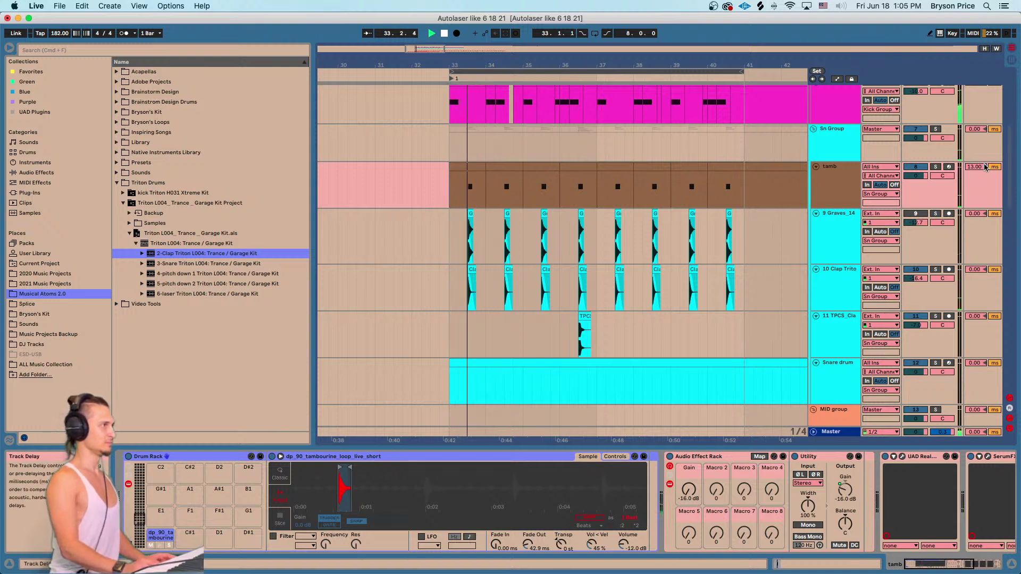
left_click_drag(977, 168, 976, 157)
left_click_drag(977, 168, 977, 164)
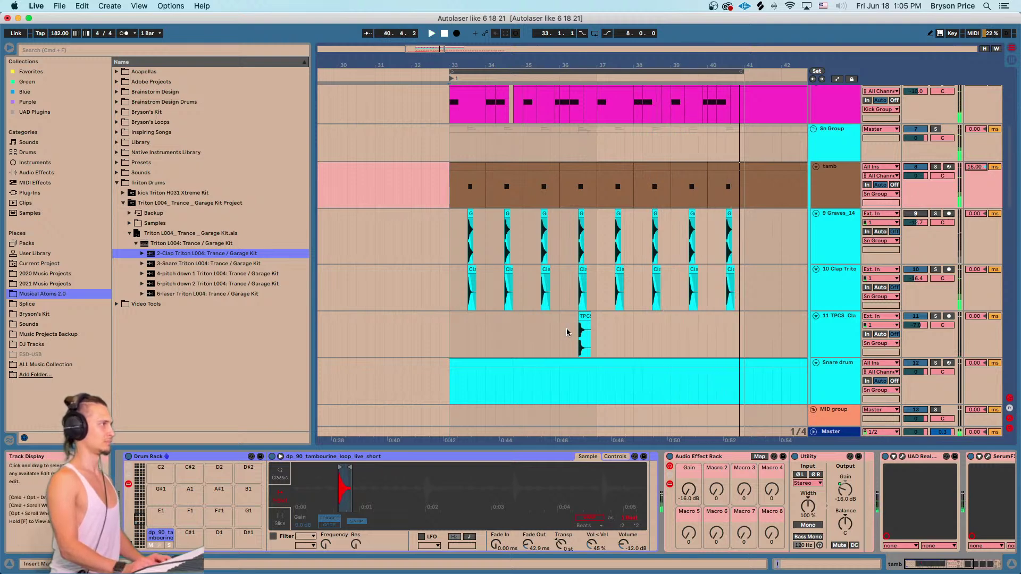
Copy the TPCS clap from bar 36 to 40.3 and place a second hit at 40.3.3.
left_click(565, 333)
left_click_drag(585, 326, 747, 319)
scroll(717, 320, "up", 5)
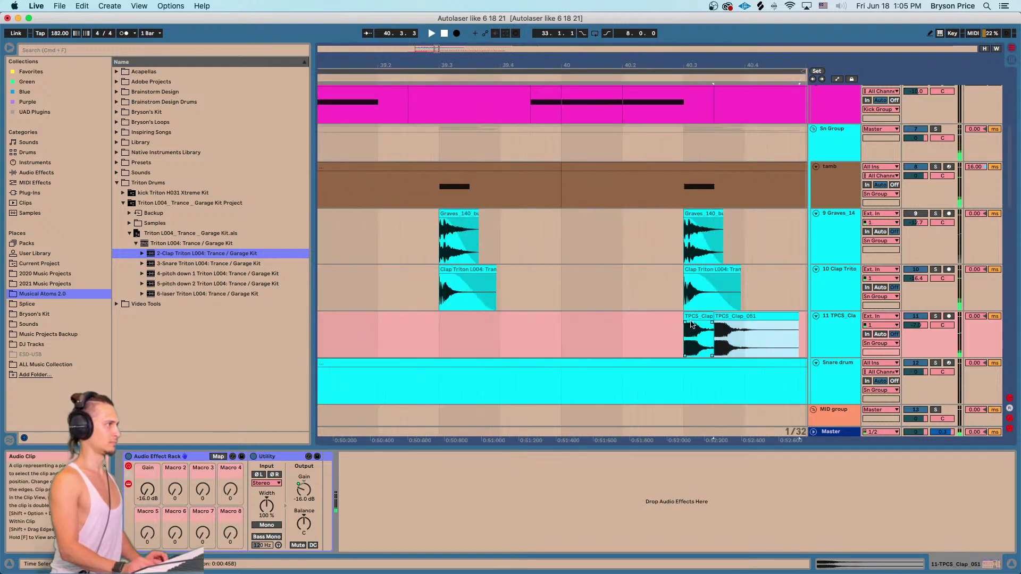
left_click(700, 317)
Play the groove from bar 33 and browse the Splice 2020 packs in the Sounds folder.
key("space")
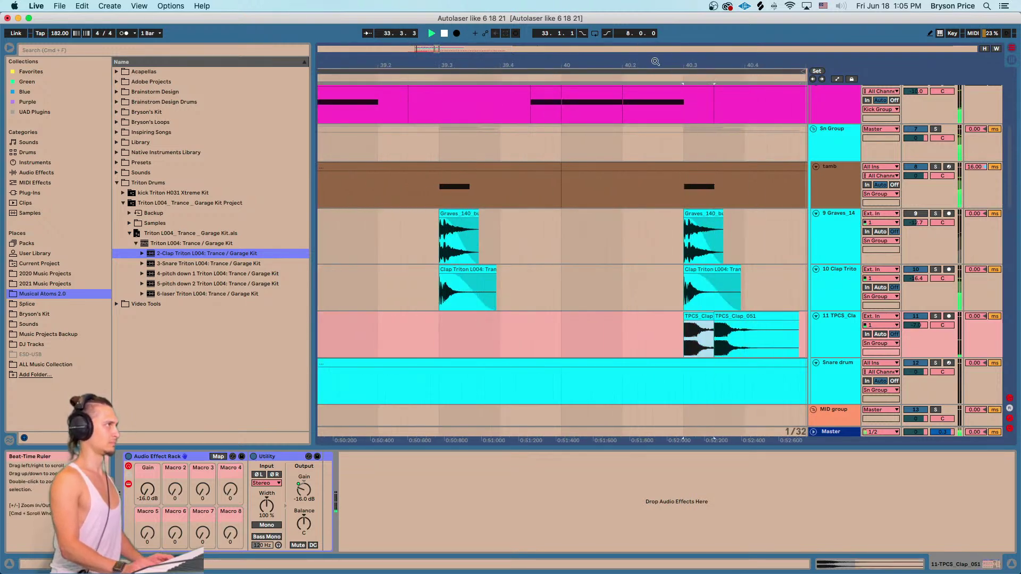
key("minus")
key("minus")
key("minus")
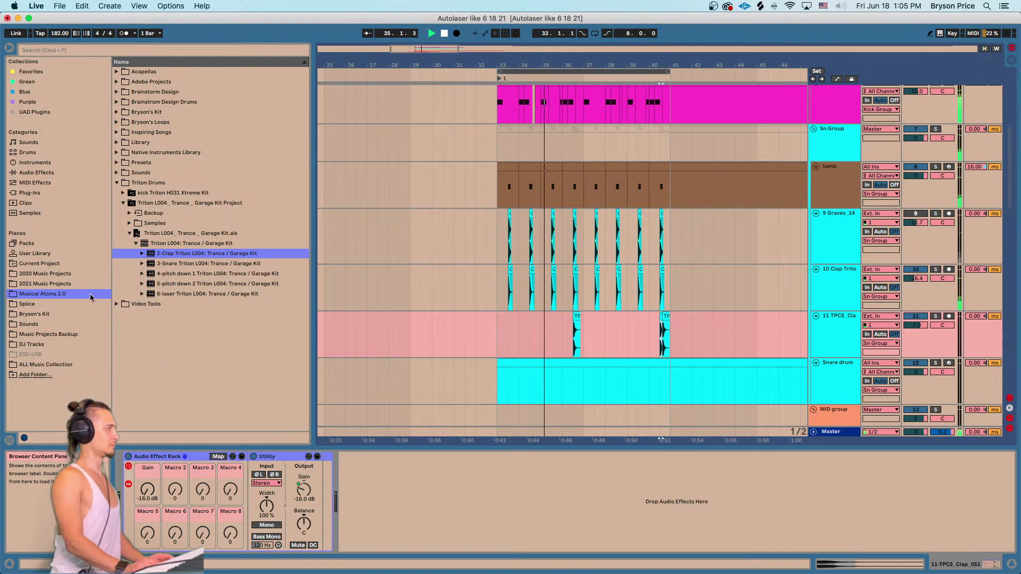
left_click(32, 324)
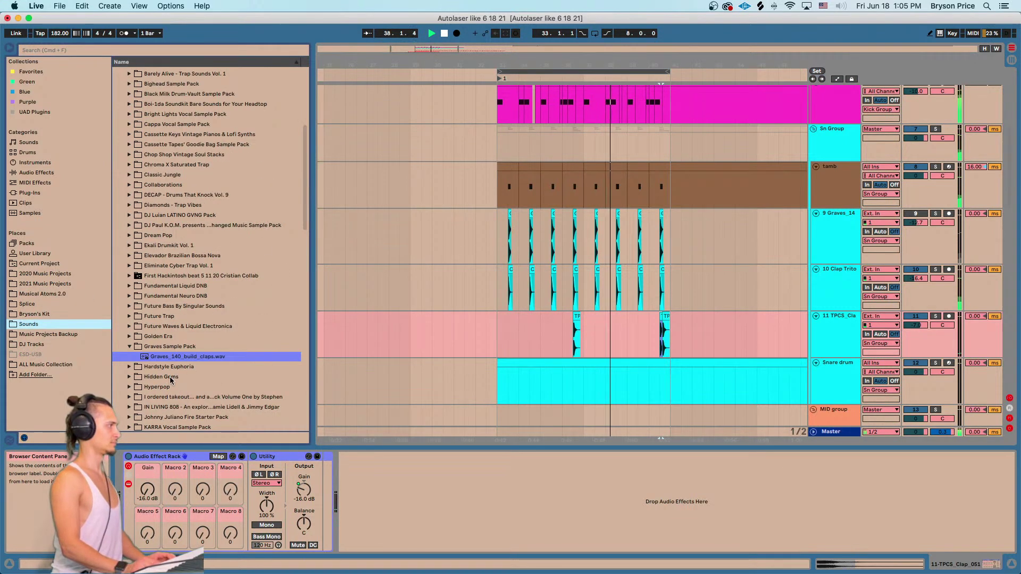
scroll(146, 356, "up", 5)
scroll(146, 356, "up", 1)
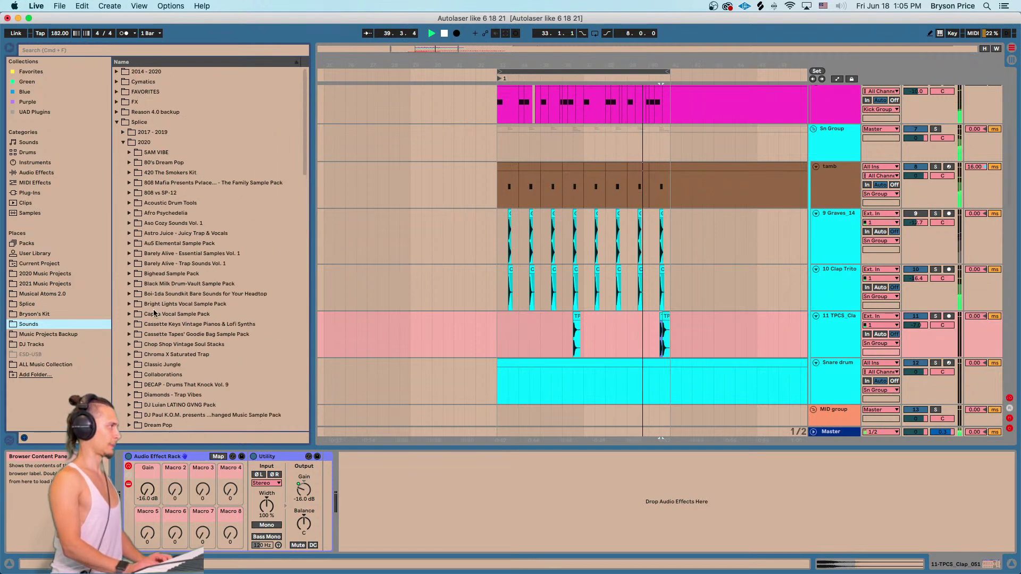
Delete the second TPCS clap hit at 40.3.3.
left_click(497, 339)
left_click_drag(668, 61, 665, 149)
left_click(657, 318)
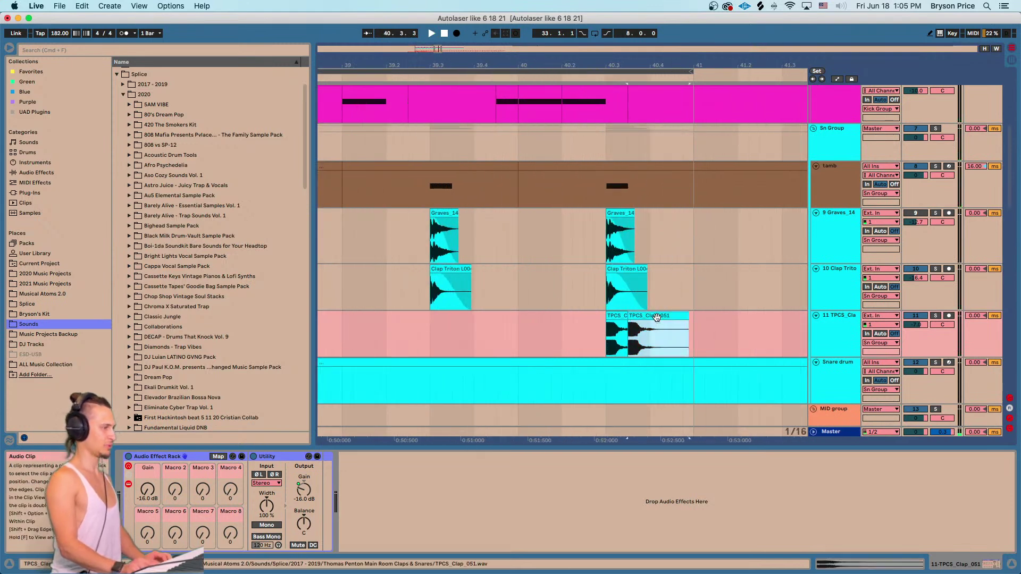
key("Delete")
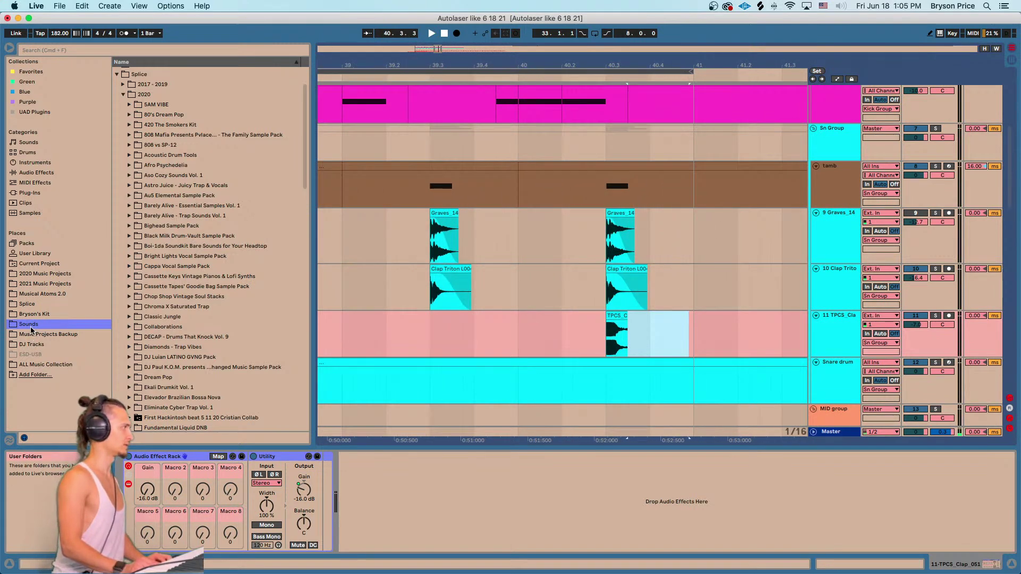
Search the Sounds folder for "snare" and look through the matching Splice packs.
left_click(86, 52)
type("snare")
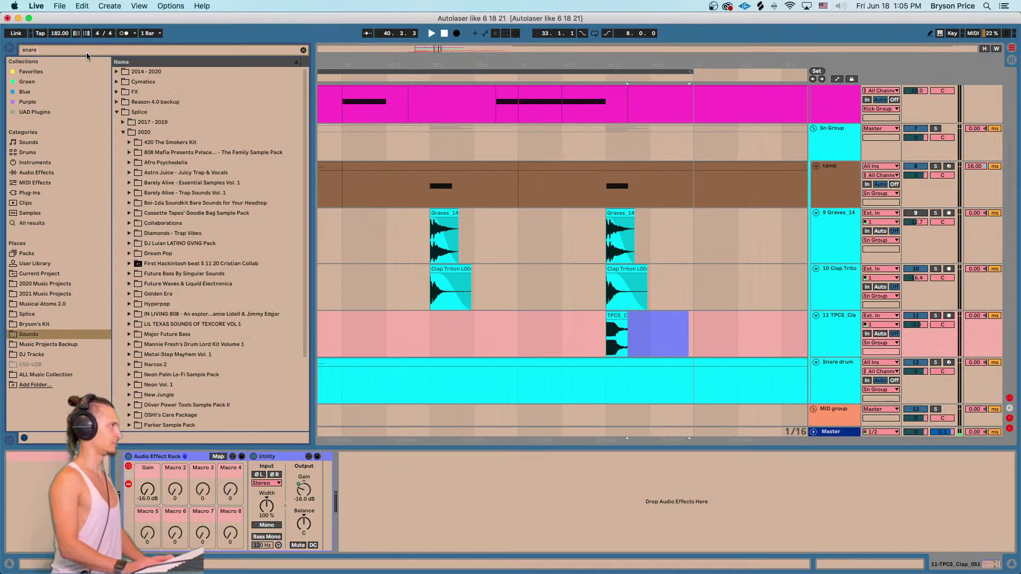
scroll(179, 252, "down", 3)
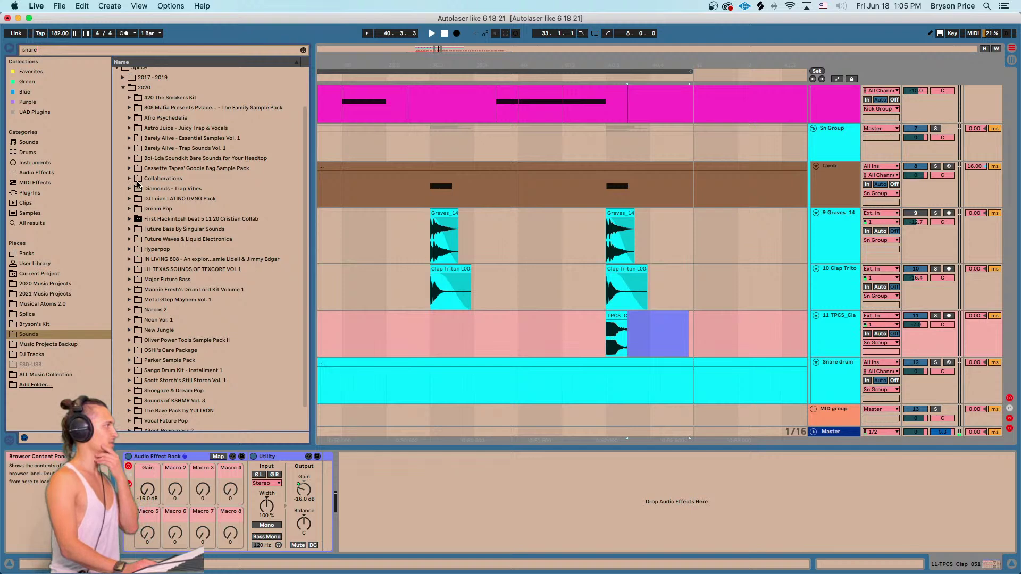
scroll(132, 194, "up", 1)
Audition Mannie Fresh's Drum Lord Kit snares and try the big_crunch one-shot at 40.3.3 on the TPCS clap track.
left_click(130, 299)
left_click(145, 309)
left_click(161, 328)
left_click(166, 312)
left_click_drag(157, 310, 630, 321)
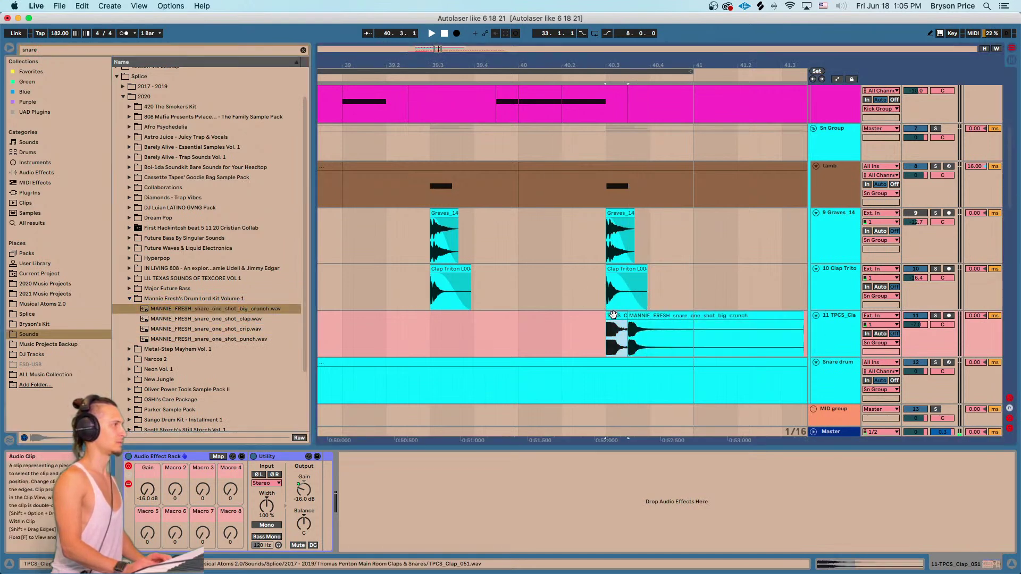
key("Delete")
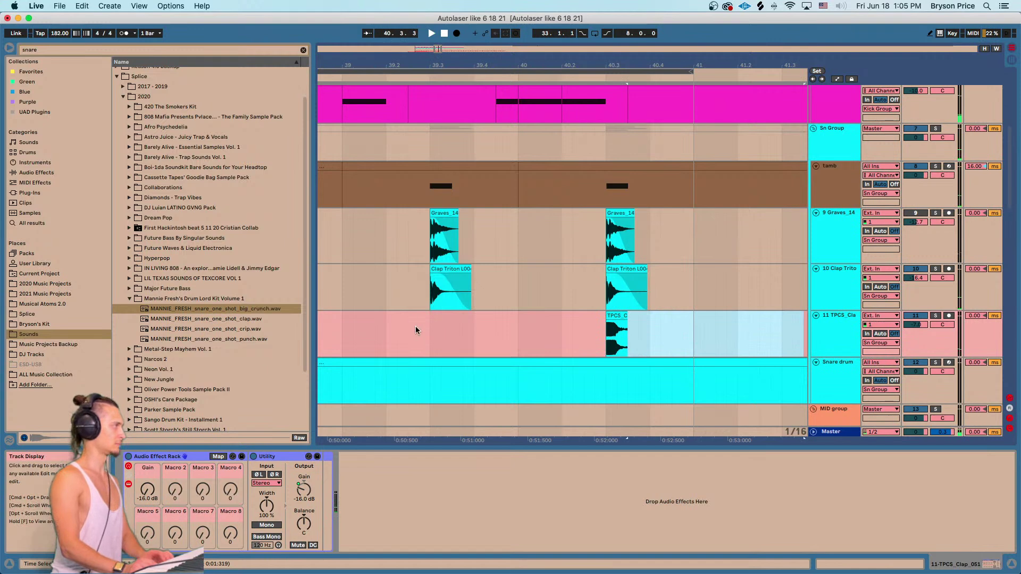
Audition the Diamonds and Cassette Tapes snares and try CT_snare_love.wav at 40.3.3 on the TPCS clap track with playback.
left_click(132, 199)
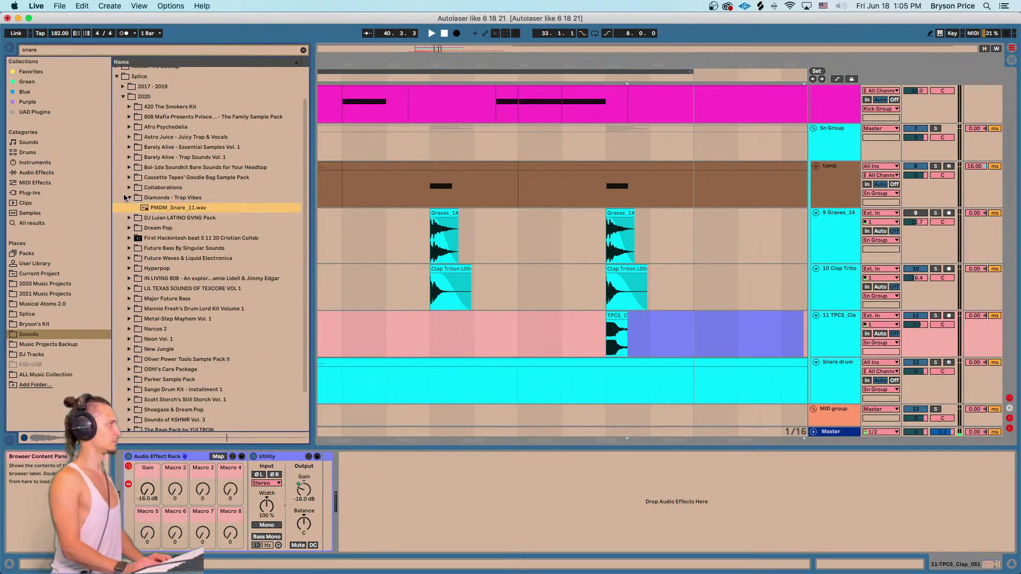
left_click(129, 197)
left_click(126, 181)
left_click(128, 179)
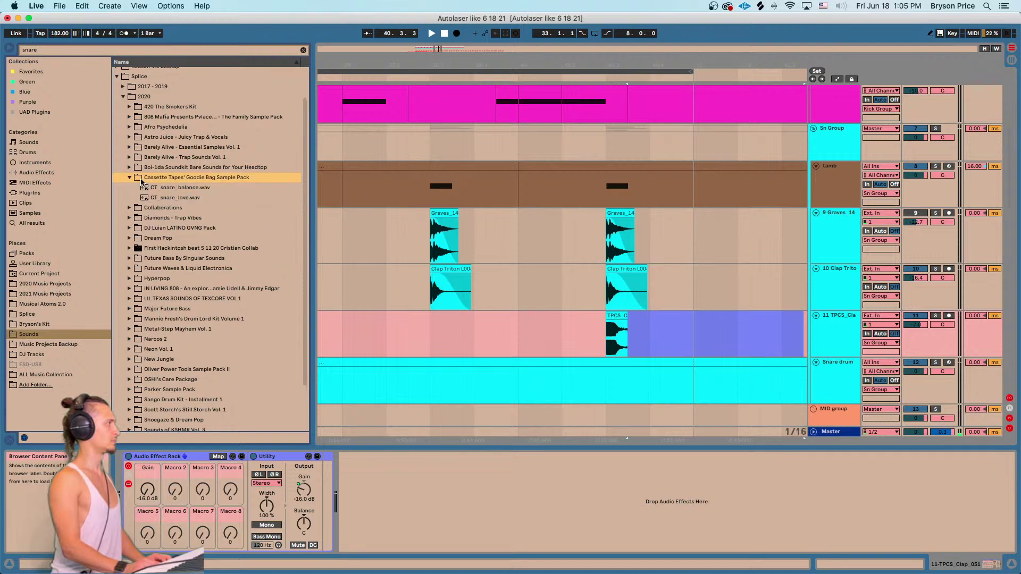
left_click(154, 190)
left_click(163, 199)
left_click_drag(162, 200, 627, 331)
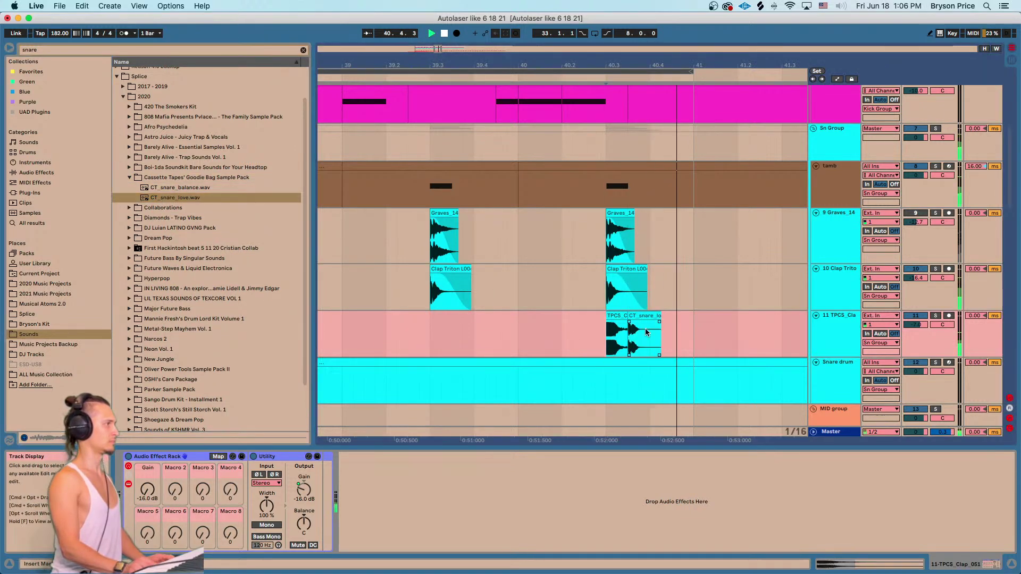
key("space")
Audition the Shoegaze & Dream Pop snares and try Sunbeams_Snare.wav at 40.3.3 on the TPCS clap track.
scroll(135, 345, "down", 1)
scroll(135, 345, "down", 3)
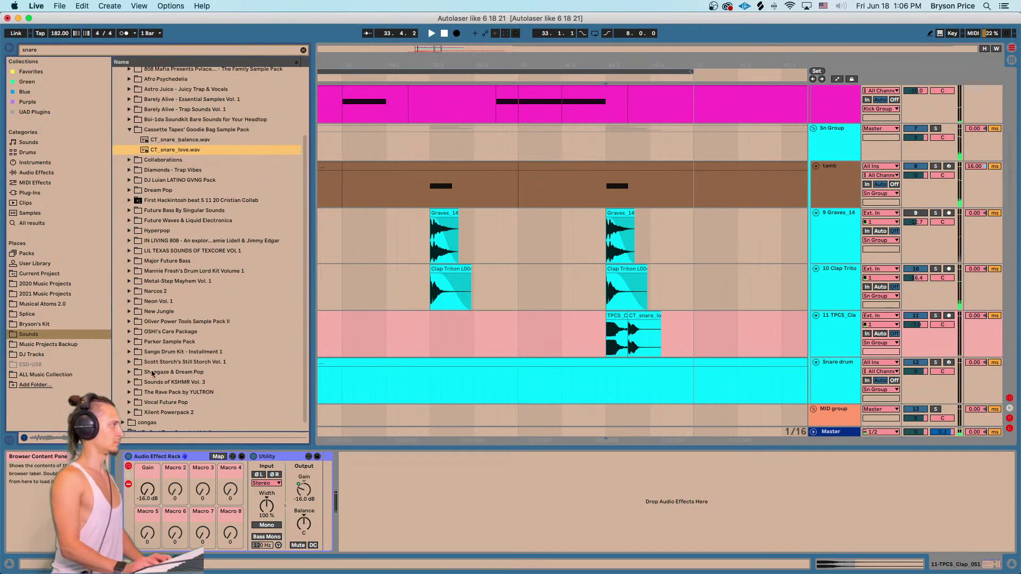
left_click(133, 374)
left_click(164, 375)
left_click(161, 387)
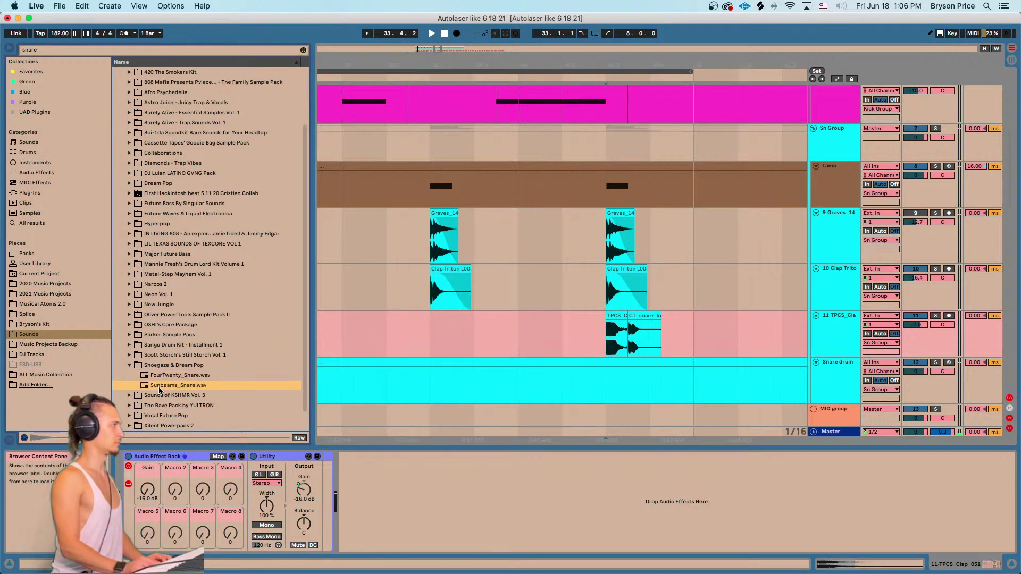
key("space")
left_click_drag(171, 388, 604, 346)
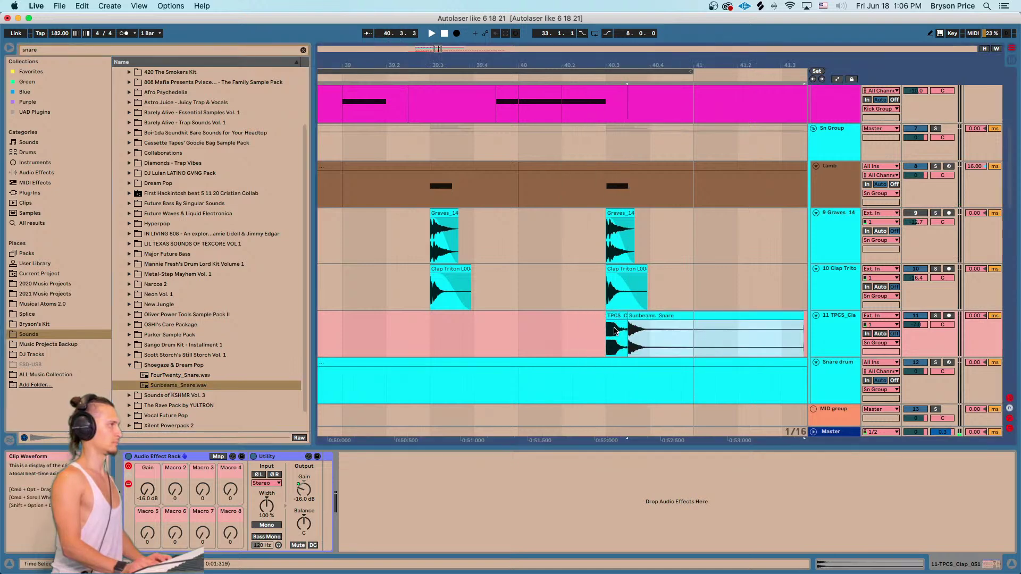
left_click(642, 317)
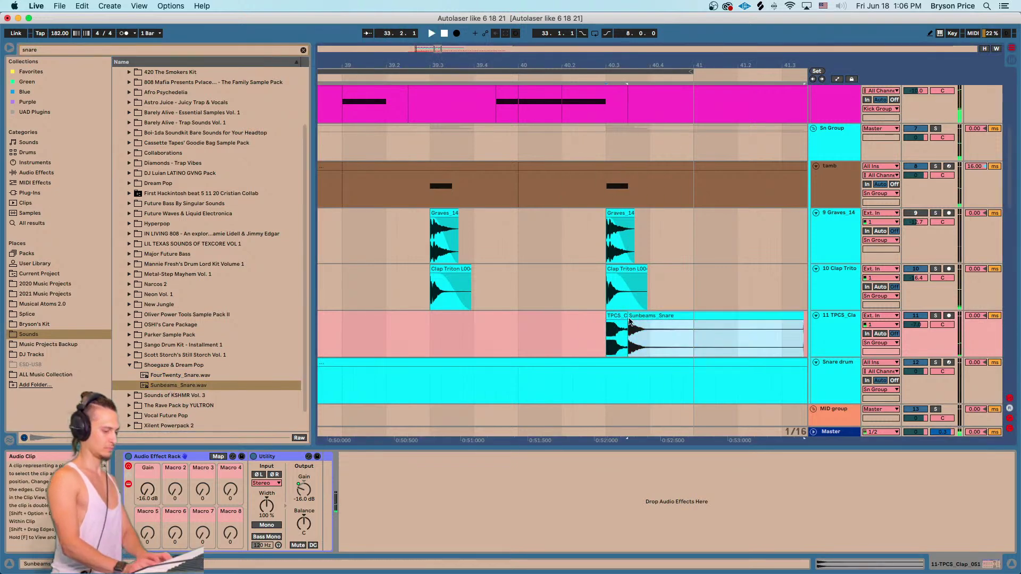
key("Delete")
Look through the filtered Splice 2020 packs for another snare sample.
scroll(164, 303, "up", 3)
right_click(164, 303)
left_click(149, 221)
left_click(152, 179)
left_click(153, 204)
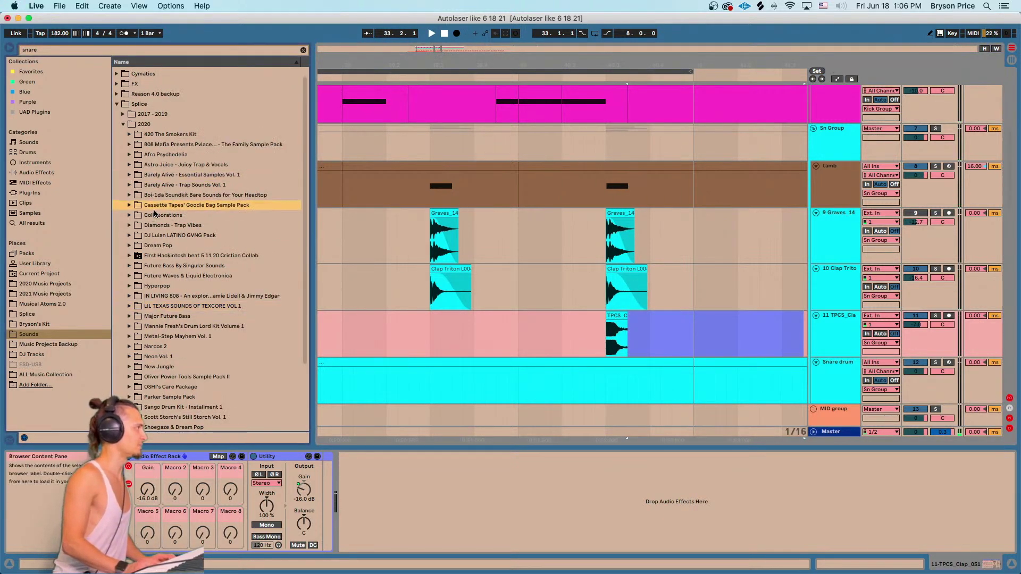
key("Down")
key("Down")
scroll(153, 208, "down", 2)
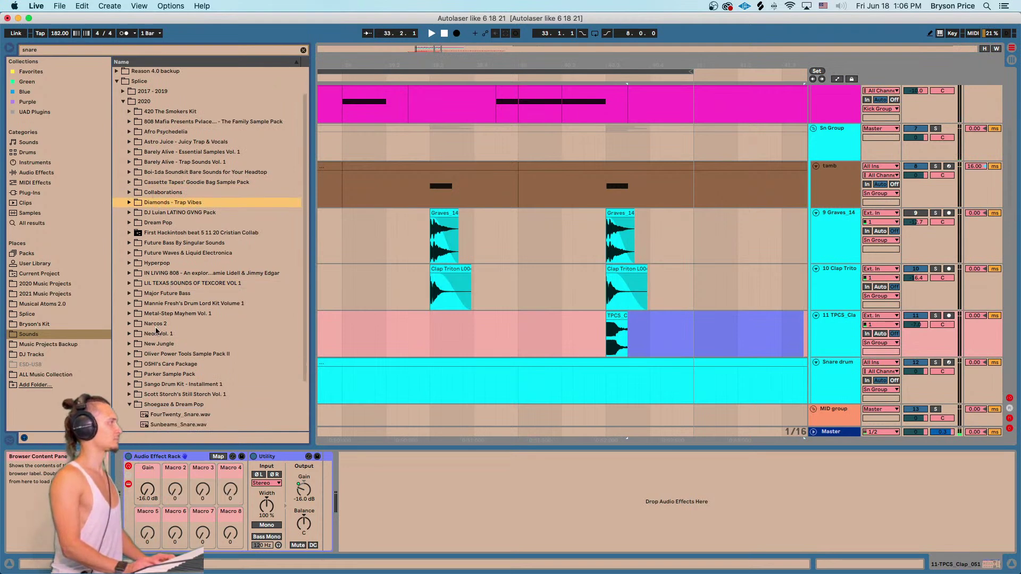
scroll(155, 241, "down", 2)
scroll(146, 181, "up", 5)
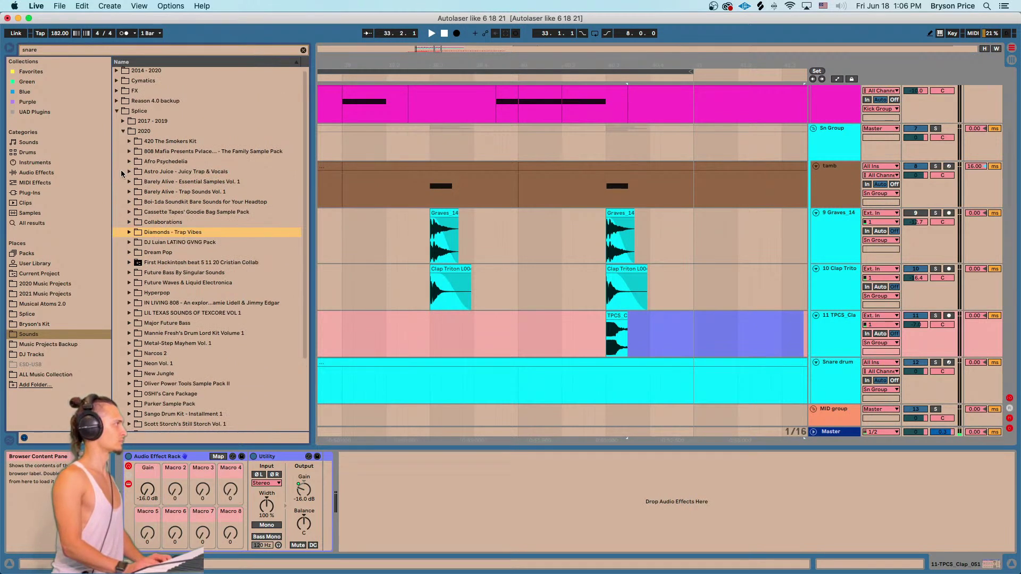
Clear the snare search, audition an Acoustic Drum Tools sample and browse the full Splice 2020 pack list.
left_click(303, 50)
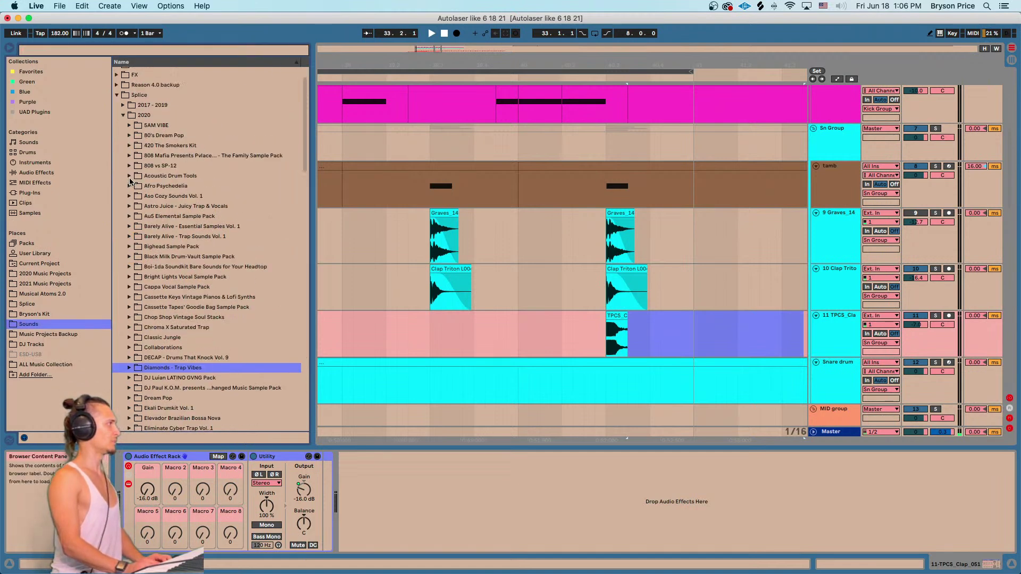
left_click(130, 178)
left_click(184, 206)
scroll(165, 282, "down", 3)
scroll(164, 282, "down", 15)
scroll(153, 384, "down", 6)
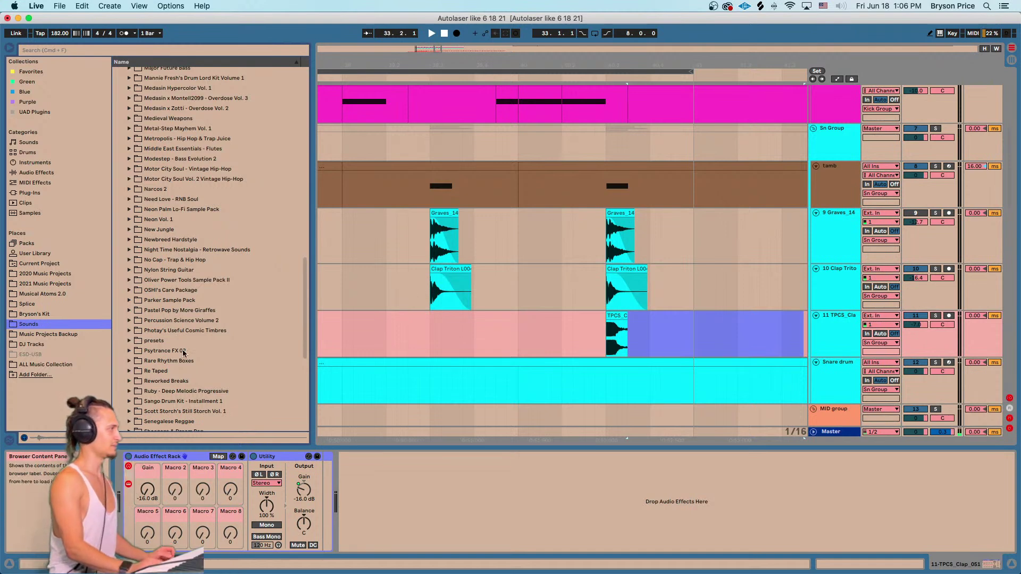
scroll(170, 375, "down", 5)
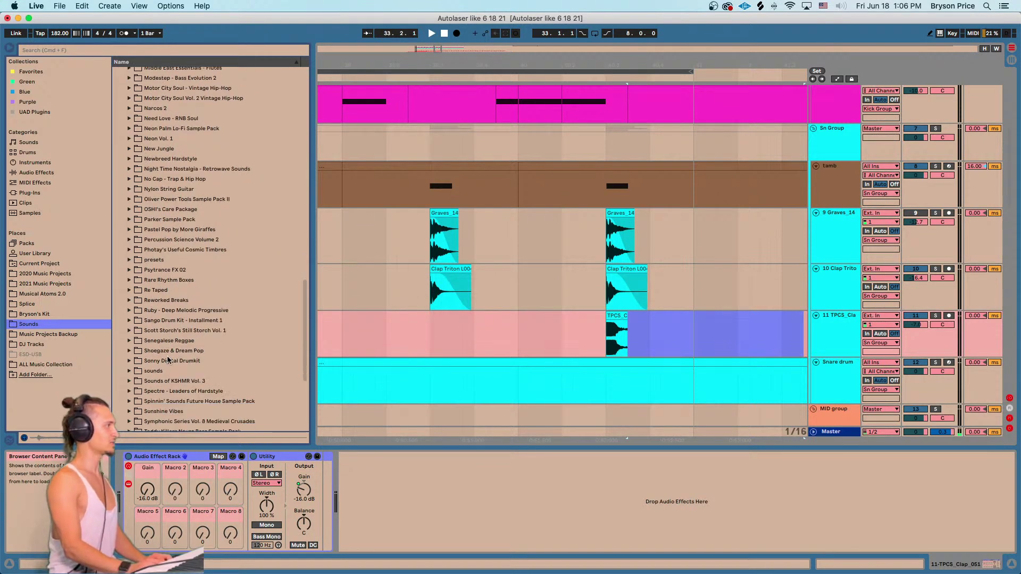
Solo the Autolaser & PLS&TY reference track, play it from bar 73 and raise its volume.
left_click_drag(465, 62, 406, 32)
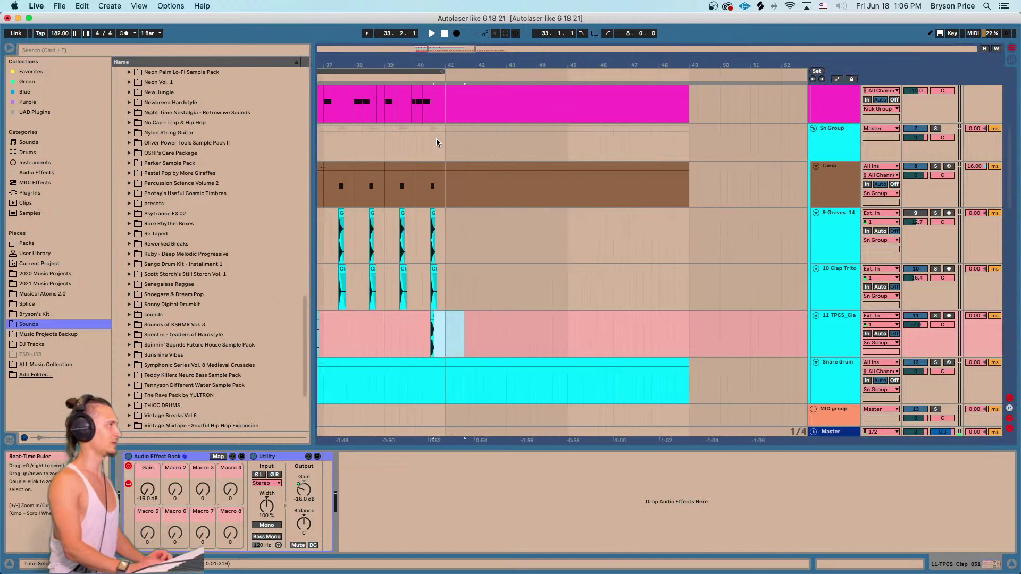
scroll(539, 281, "up", 6)
double_click(654, 62)
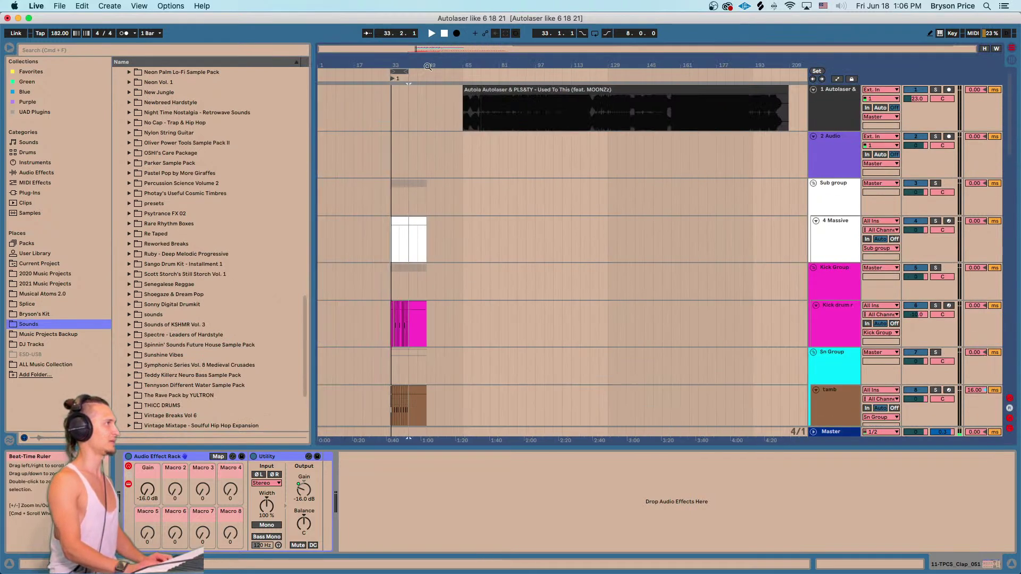
left_click(473, 108)
left_click_drag(484, 54, 521, 106)
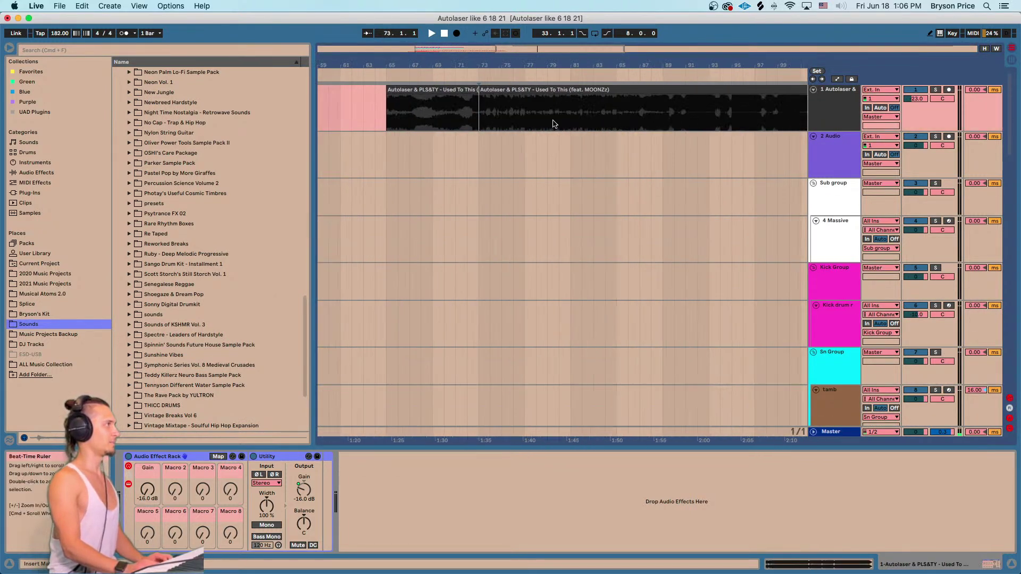
left_click(936, 90)
key("space")
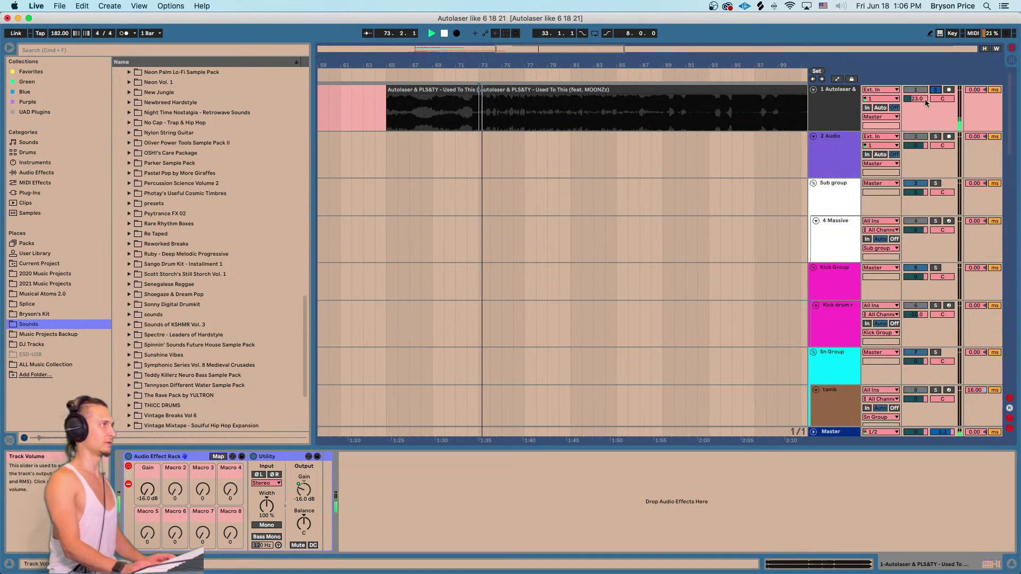
left_click_drag(919, 99, 918, 85)
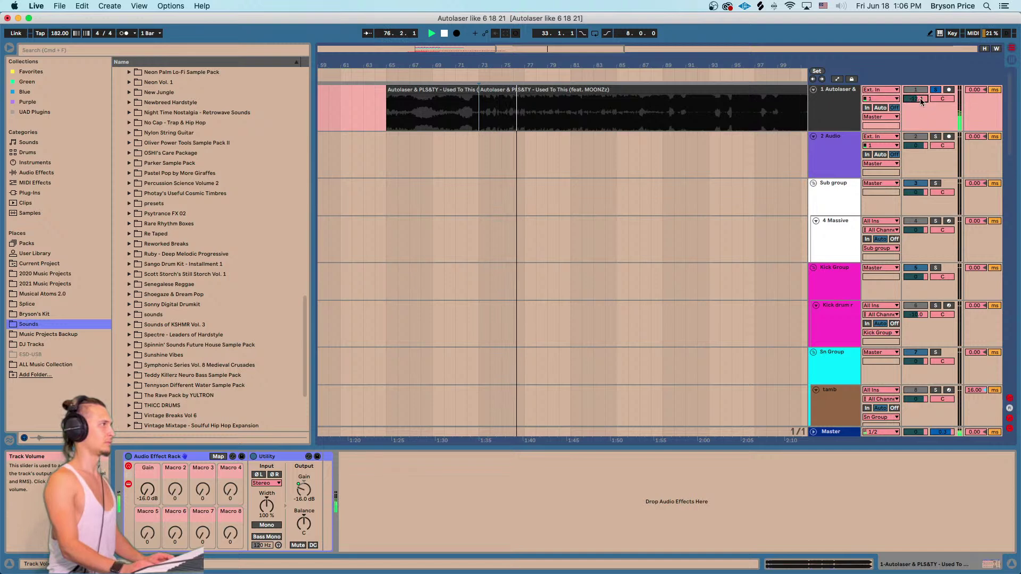
Stop the reference playback, return the playback position to bar 33 and unsolo the reference track.
left_click_drag(546, 67, 549, 49)
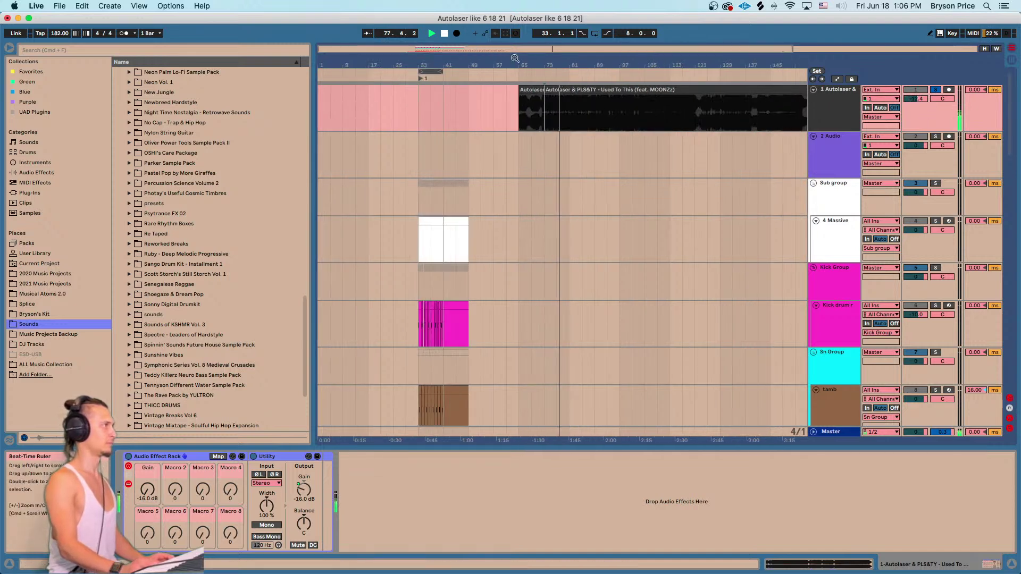
left_click_drag(420, 64, 426, 68)
key("space")
key("space")
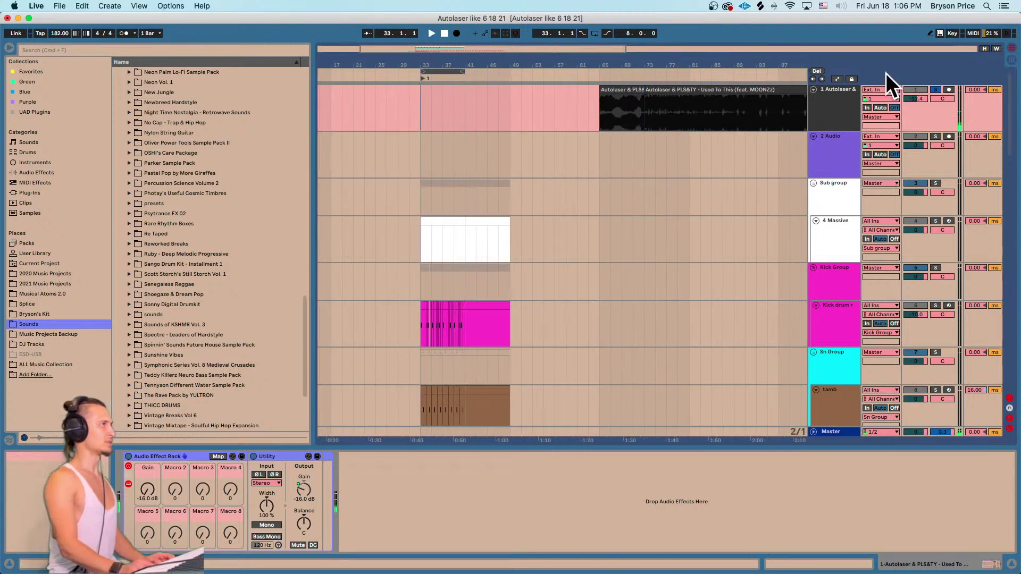
left_click(936, 90)
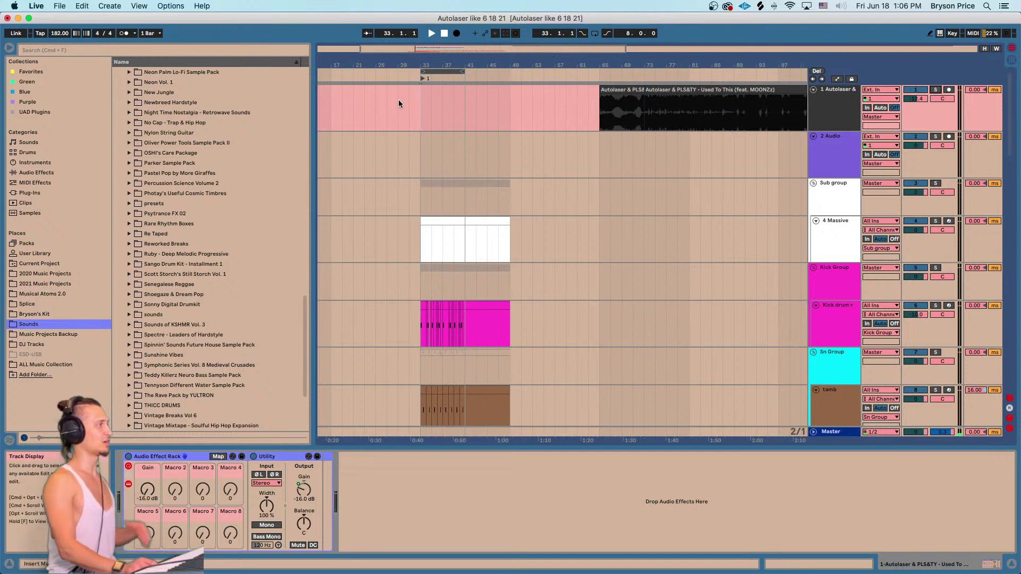
Play the drum groove from bar 33 to compare it with the reference, and place the insert marker on the tambourine track at 33.3.
left_click_drag(422, 63, 430, 79)
scroll(477, 242, "down", 6)
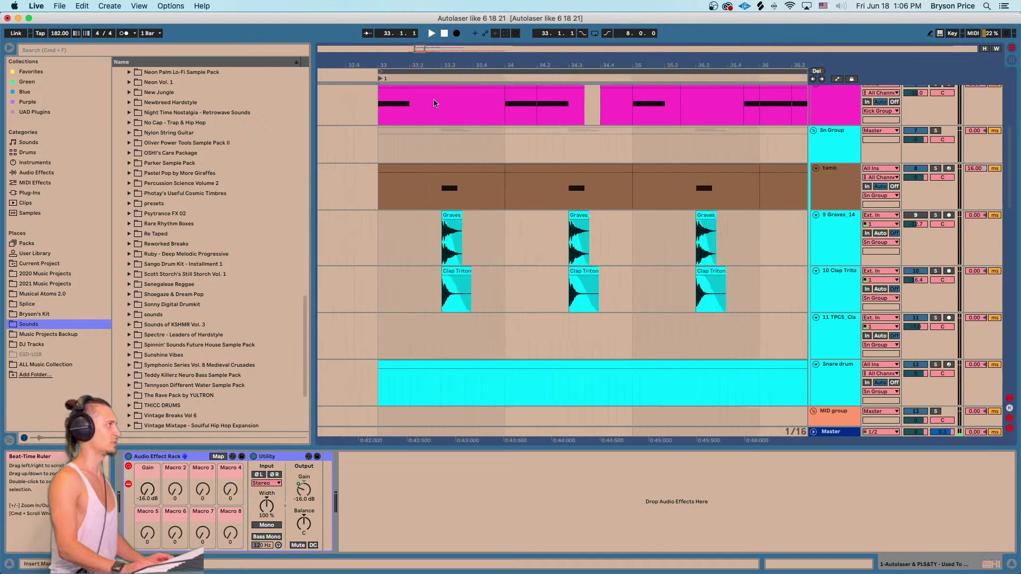
left_click(424, 244)
key("space")
left_click(379, 248)
key("space")
key("space")
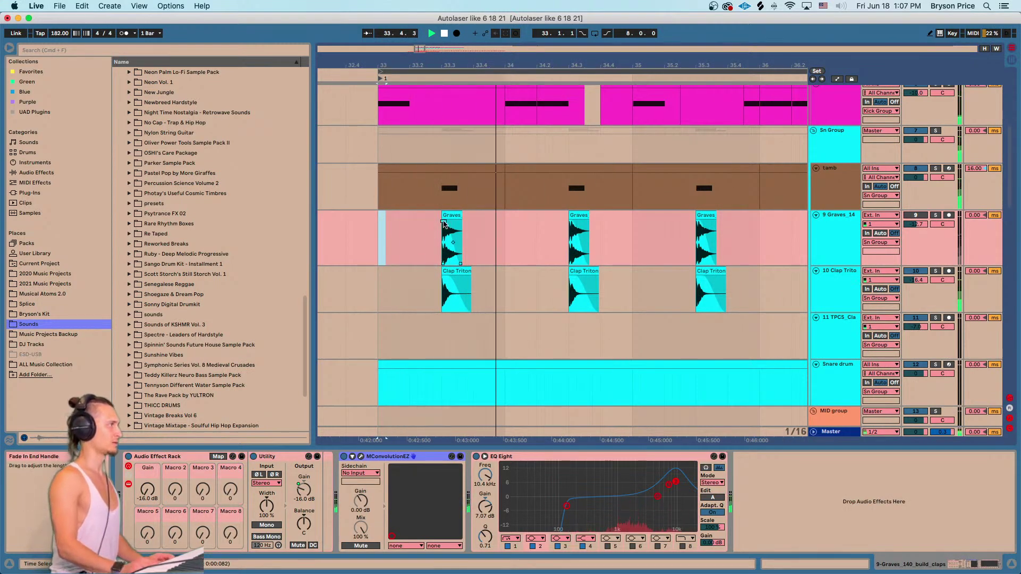
left_click(585, 183)
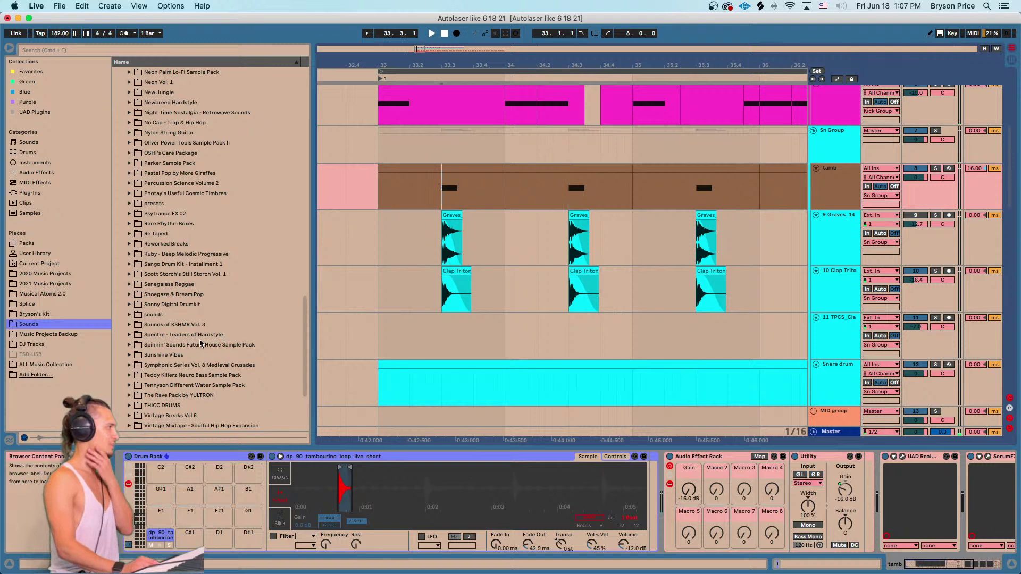
Audition the samples in the Shoegaze & Dream Pop pack down to Sunbeams_Snare.wav.
left_click(129, 294)
left_click(153, 296)
left_click(159, 316)
left_click(165, 335)
left_click(169, 354)
left_click(170, 365)
left_click(172, 376)
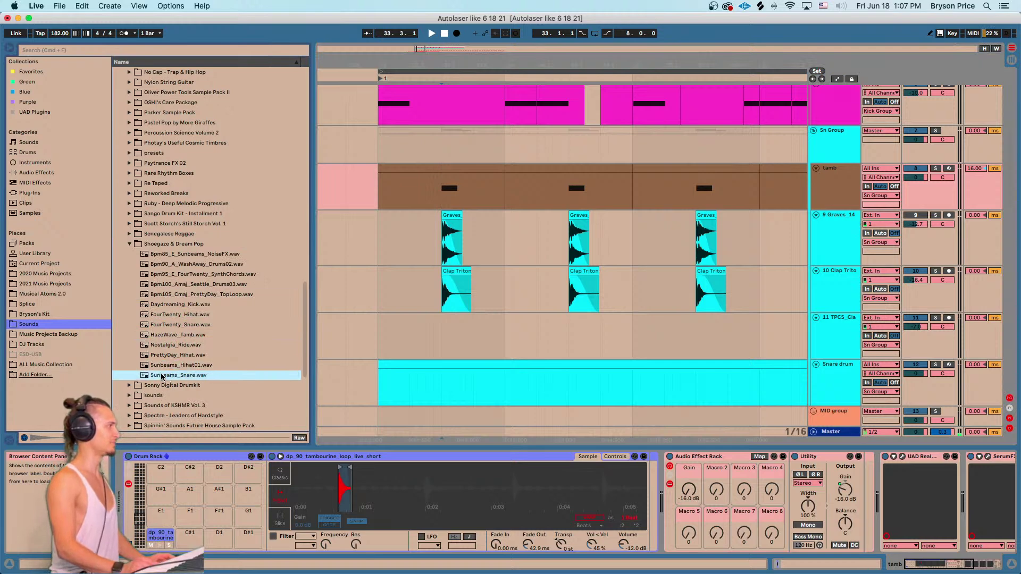
Look for a snare in the 2020 Splice packs, checking Psytrance FX 02, Percussion Science Volume 2 and Nylon String Guitar.
left_click(183, 296)
scroll(149, 247, "up", 3)
left_click(129, 249)
scroll(140, 251, "up", 1)
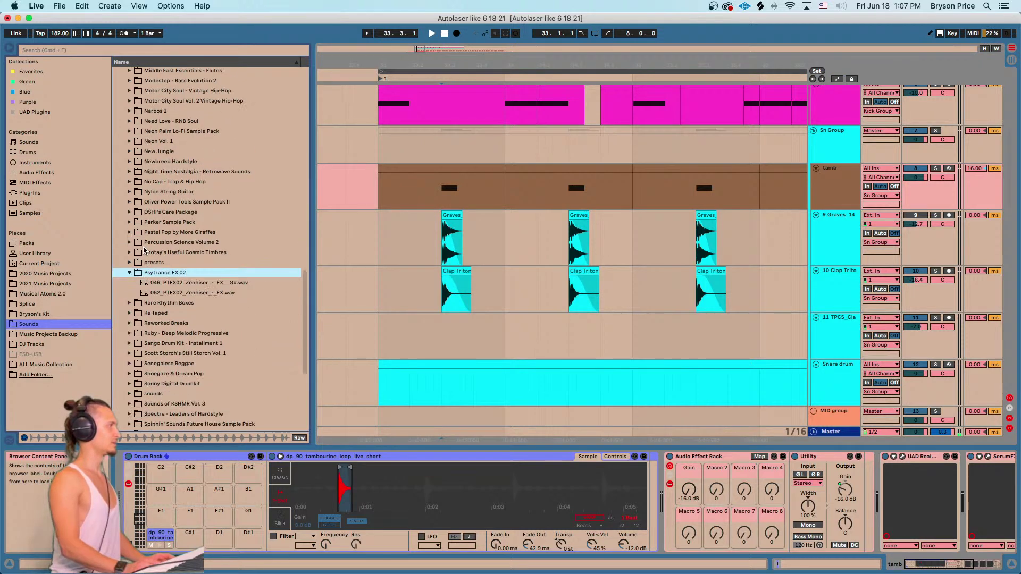
left_click(153, 244)
scroll(137, 237, "up", 5)
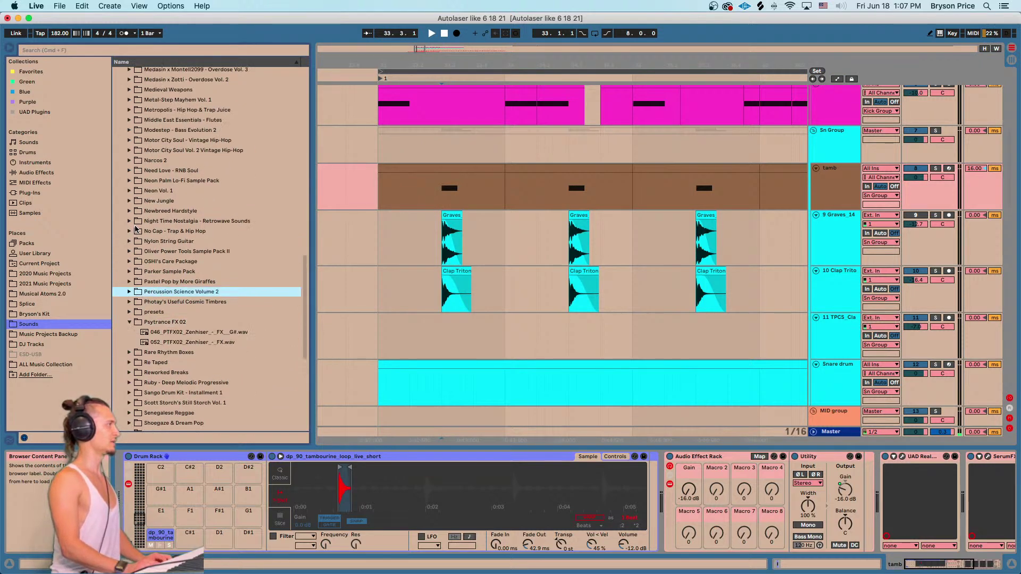
scroll(137, 296, "up", 3)
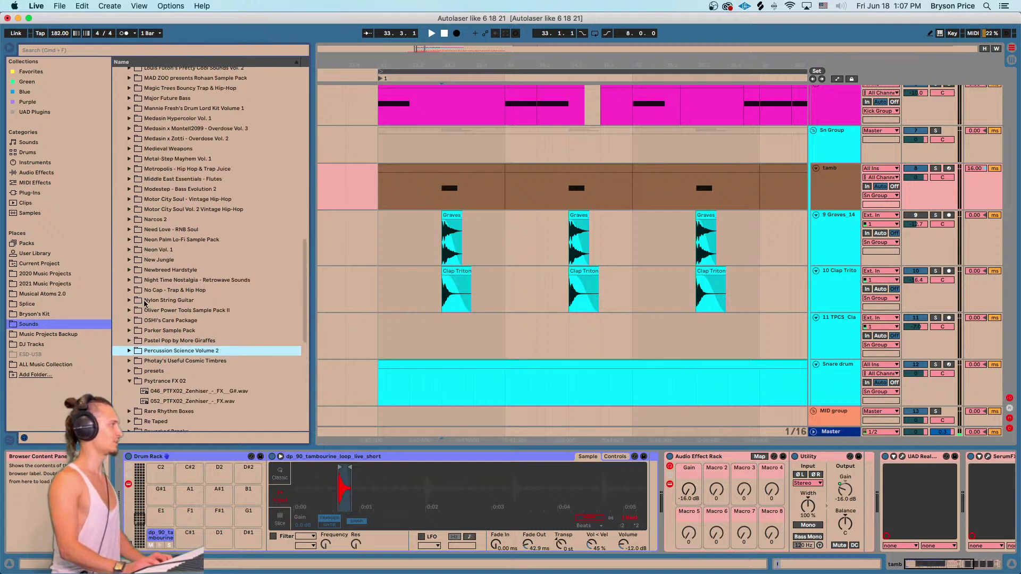
scroll(126, 383, "down", 1)
left_click(129, 351)
left_click(152, 362)
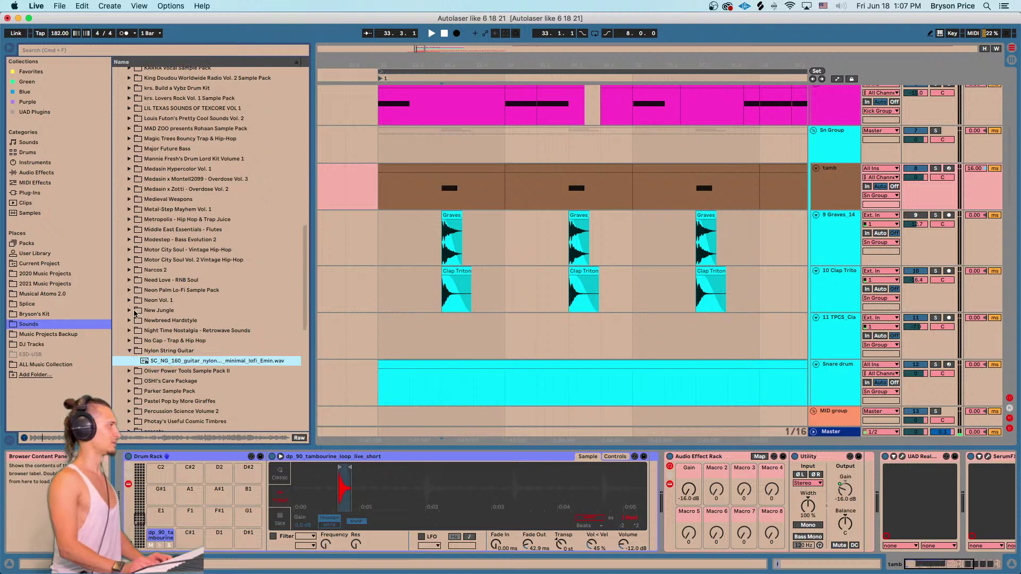
scroll(134, 316, "up", 4)
scroll(147, 304, "up", 3)
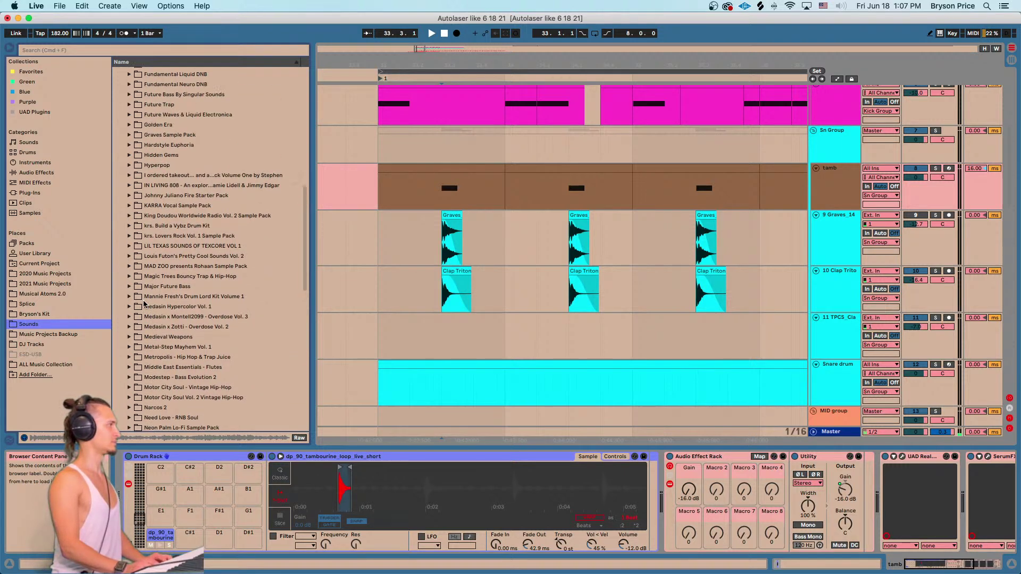
Search the sample library for "sn" and audition ge_snr_linn3.wav from the Golden Era pack.
left_click(124, 51)
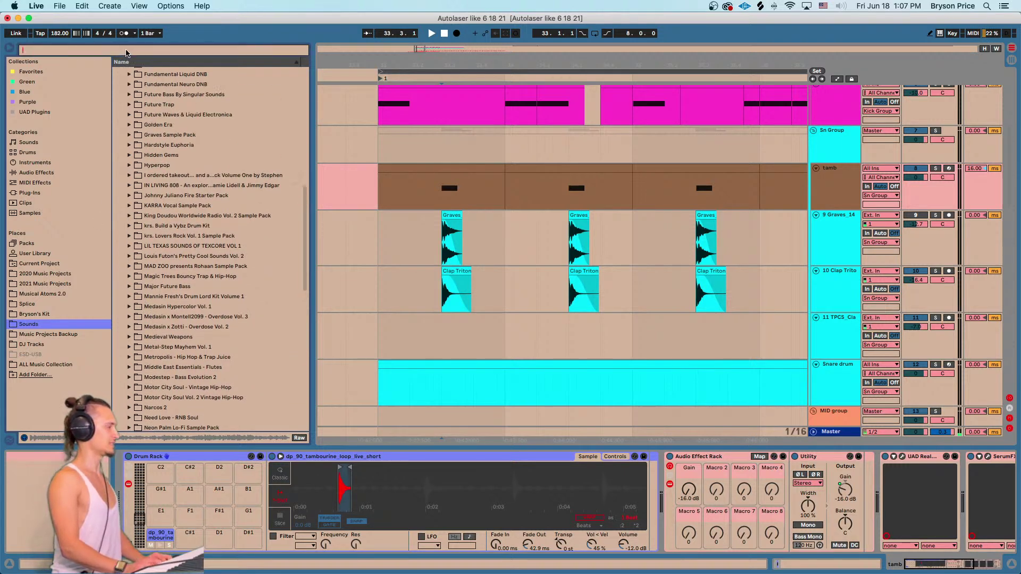
type("sn")
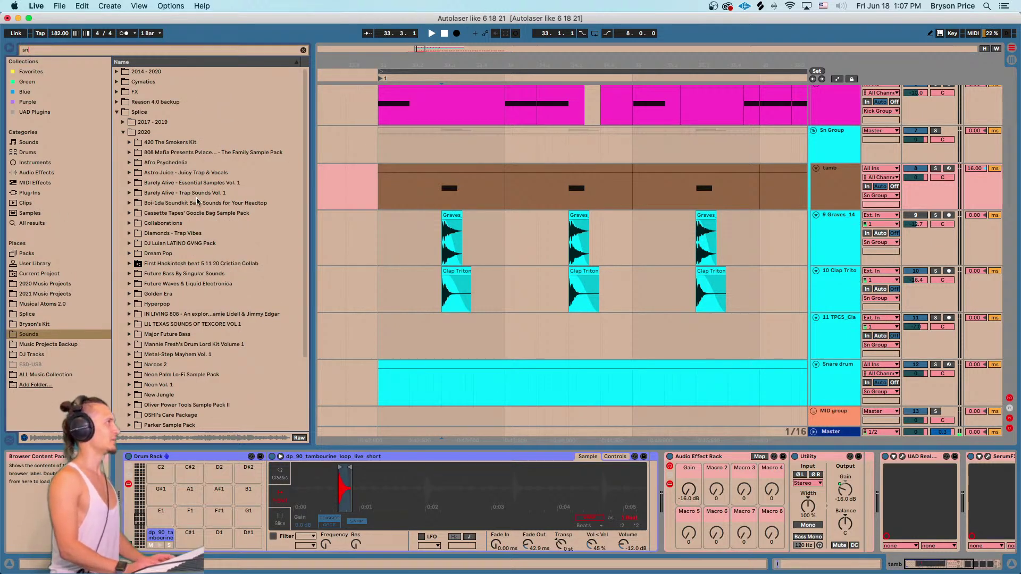
scroll(166, 228, "down", 4)
left_click(143, 216)
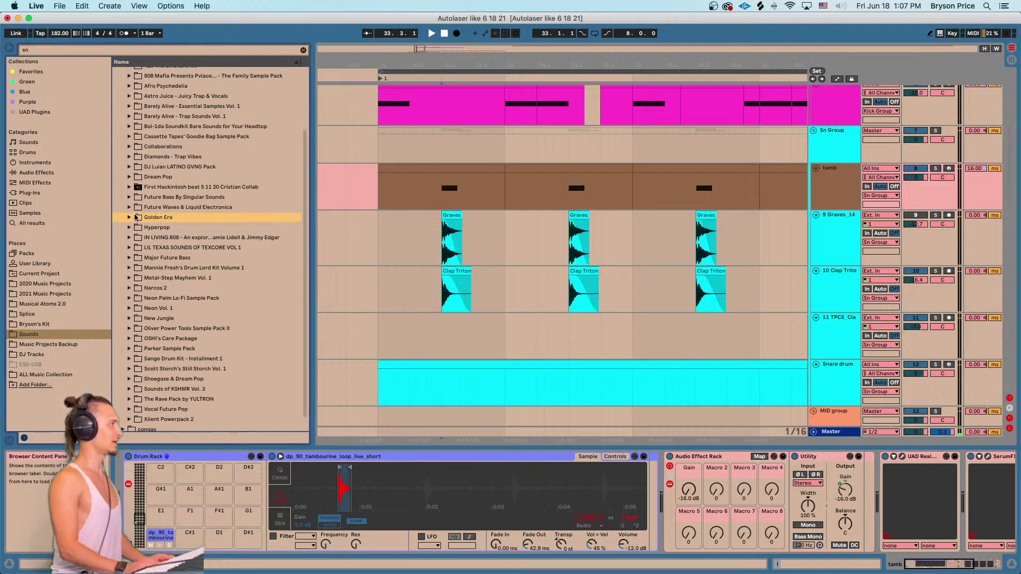
left_click(128, 218)
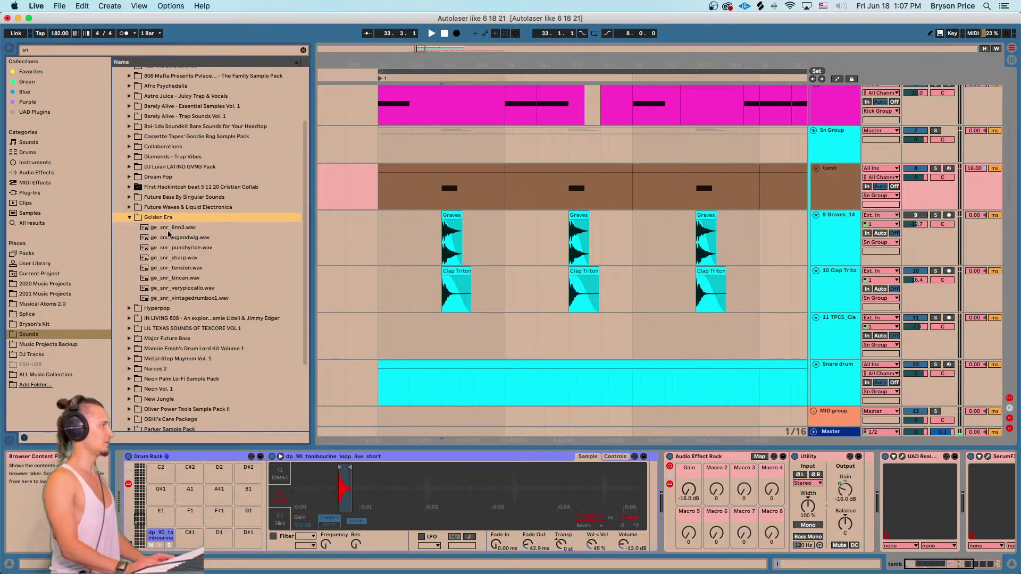
left_click(173, 231)
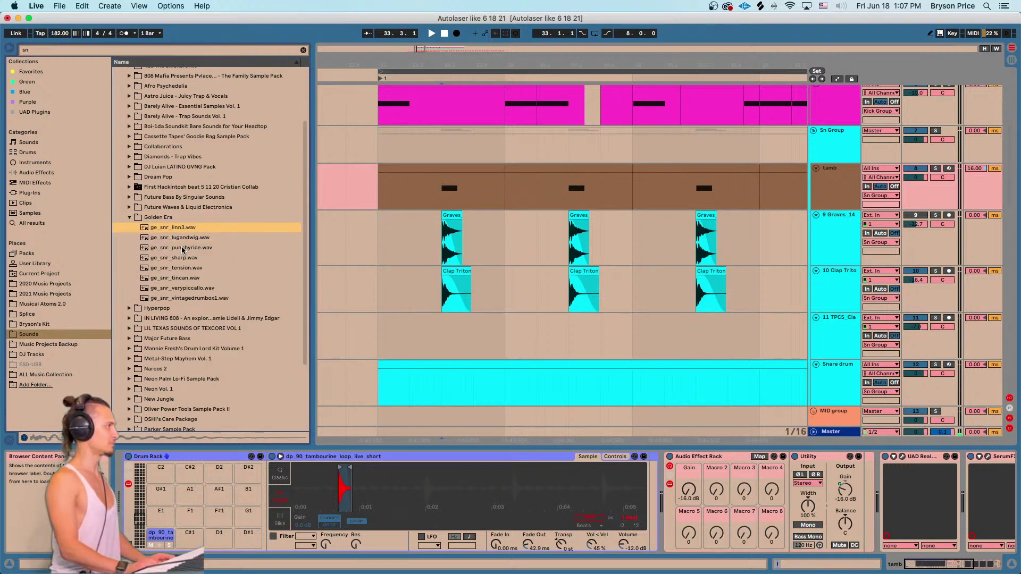
Place ge_snr_linn3.wav on the TPCS_Clap track just after the TPCS_Clap_051 clip in bar 40, leaving a small gap between the clips.
left_click_drag(420, 68, 403, 42)
left_click_drag(186, 225, 711, 332)
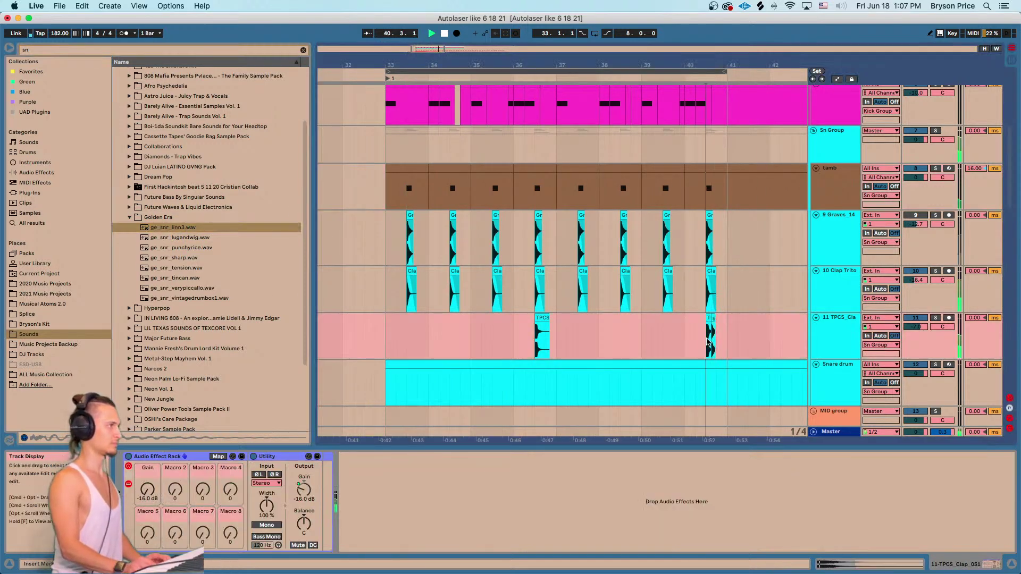
key("plus")
key("plus")
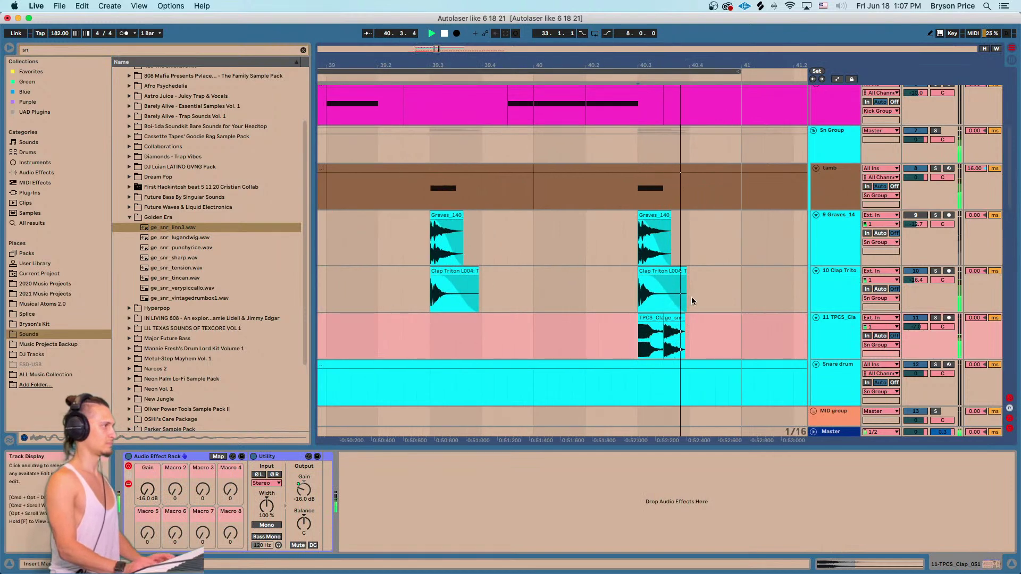
key("plus")
key("plus")
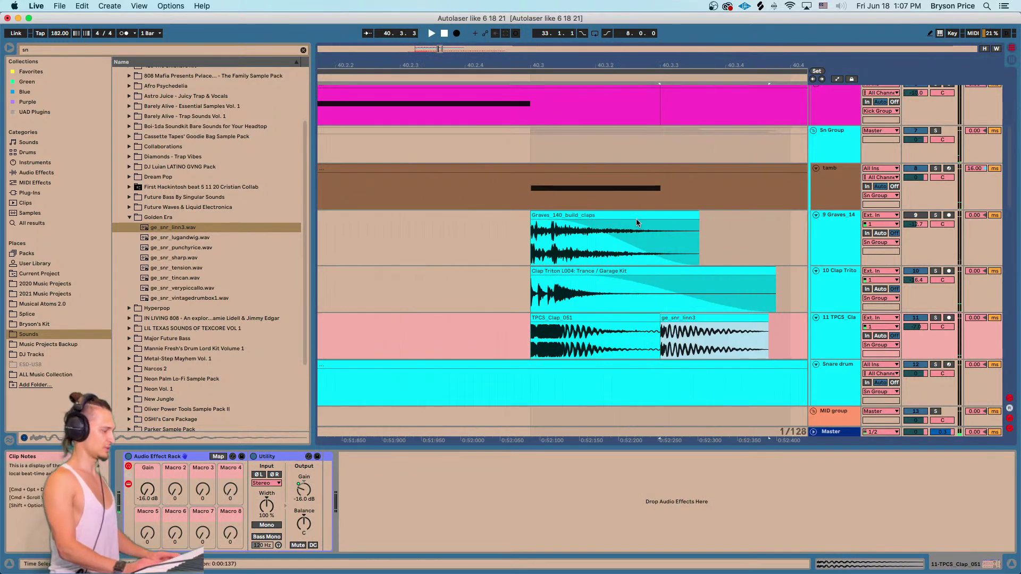
left_click_drag(675, 317, 683, 320)
Play the drum groove from just before 39.3 to hear the added snare against the clap and tambourine layers.
left_click(489, 333)
key("space")
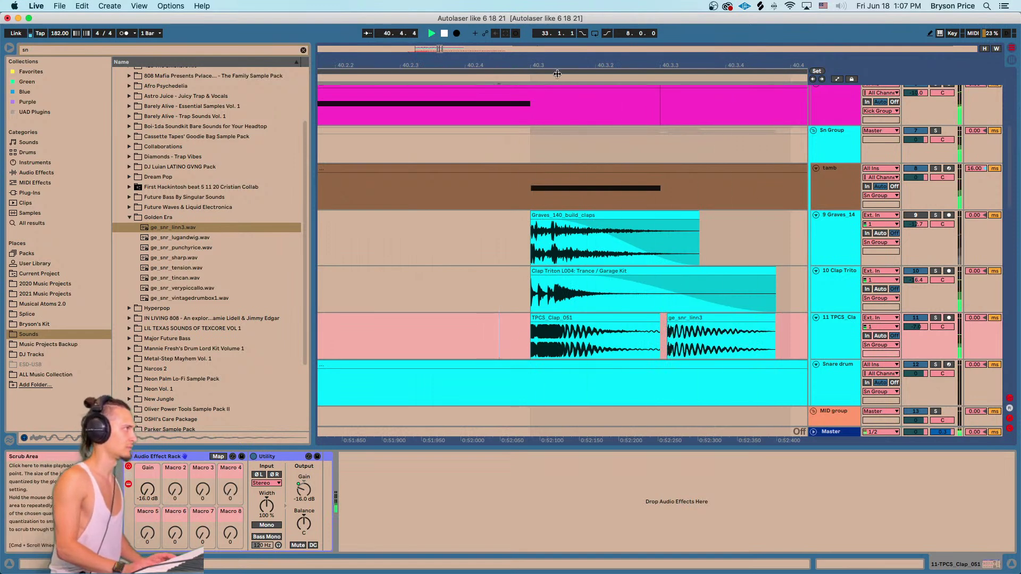
left_click_drag(557, 70, 555, 68)
left_click(407, 331)
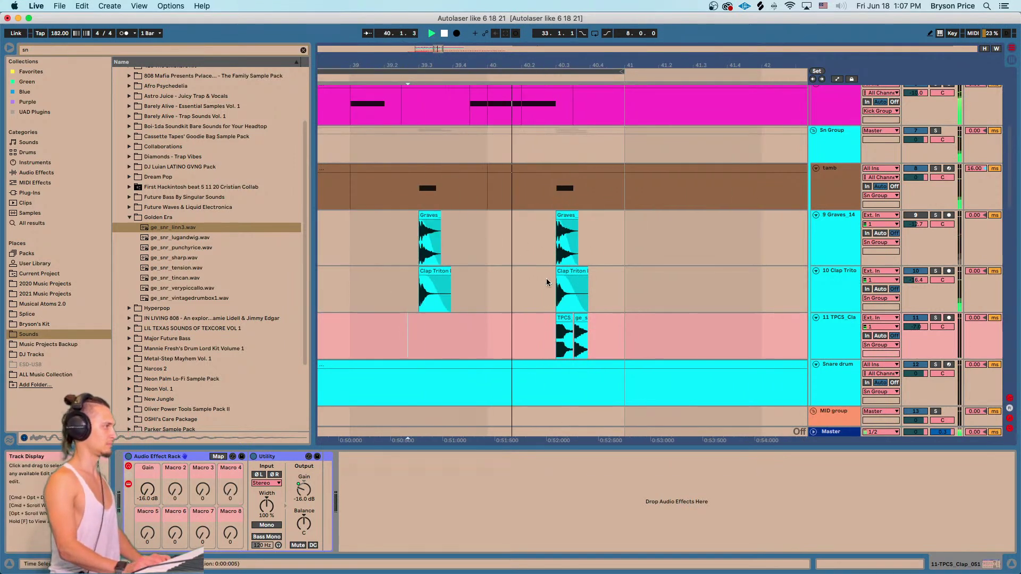
Nudge the ge_snr_linn3 clip slightly later, just after the TPCS_Clap_051 clip near the end of bar 40.
left_click_drag(567, 65, 569, 112)
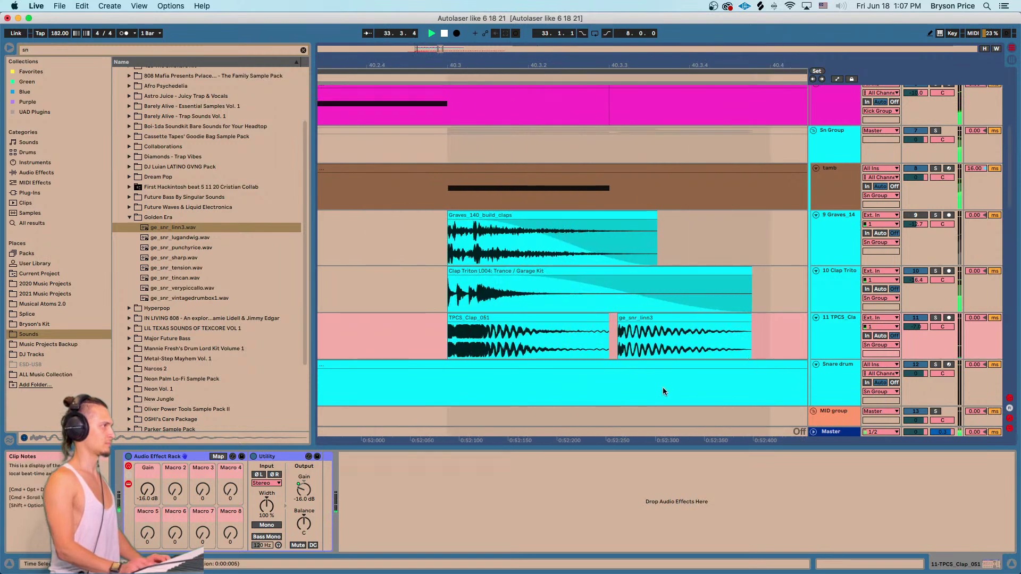
left_click_drag(633, 313, 633, 321)
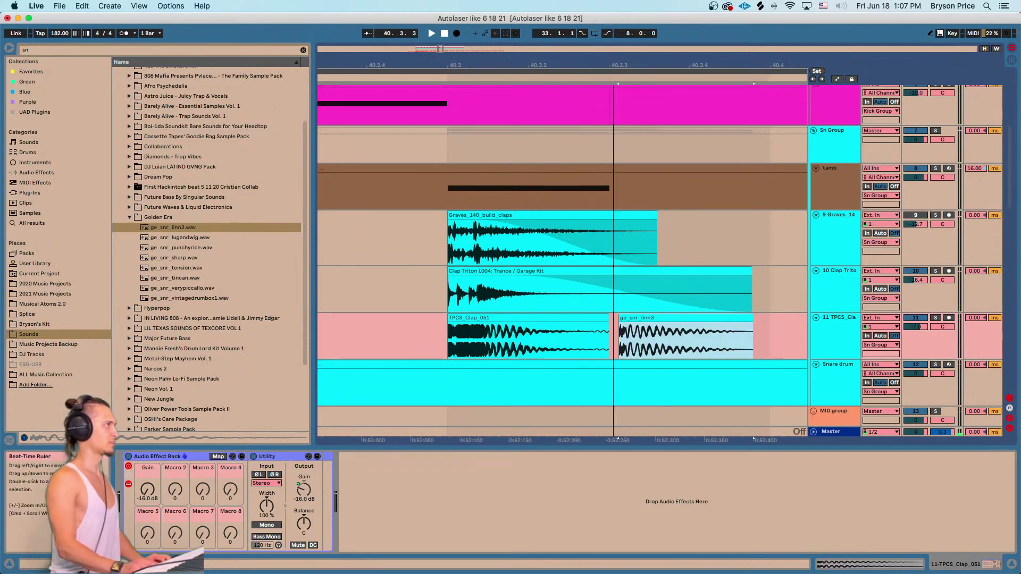
Listen to the layered claps and the ge_snr_linn3 snare around the third beat of bar 40 and examine their alignment.
left_click_drag(614, 64, 615, 52)
left_click(495, 340)
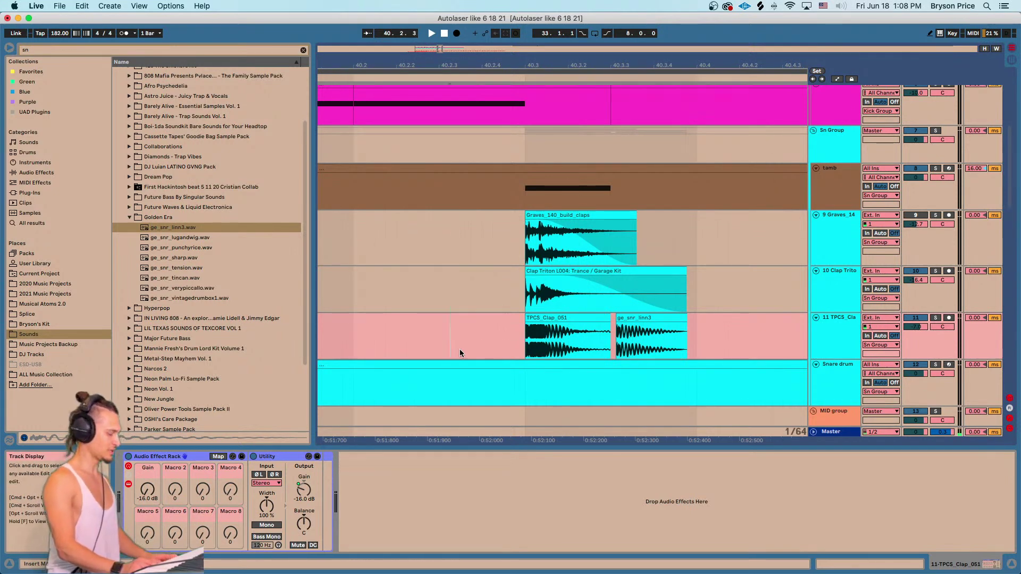
key("minus")
key("minus")
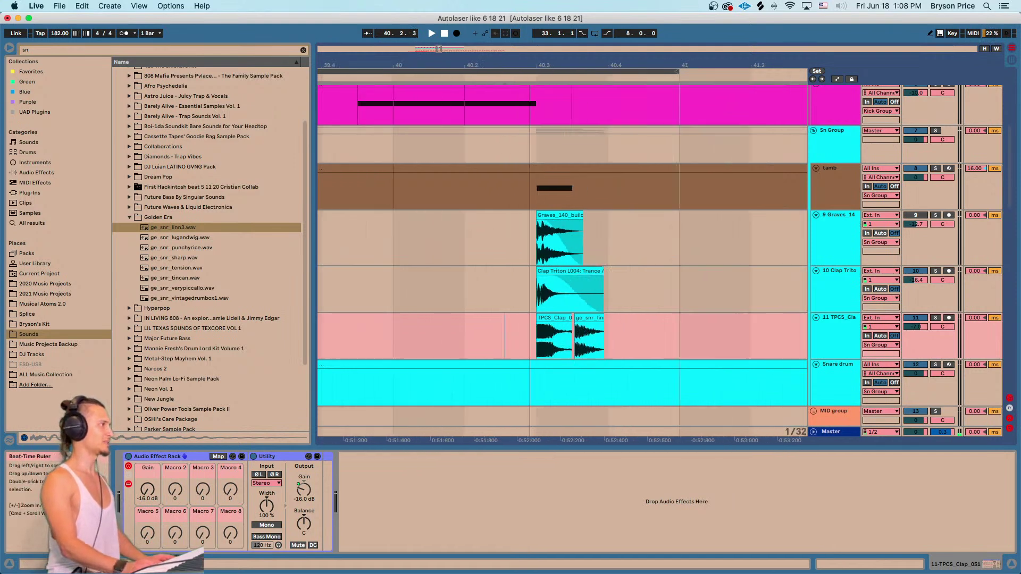
left_click(534, 337)
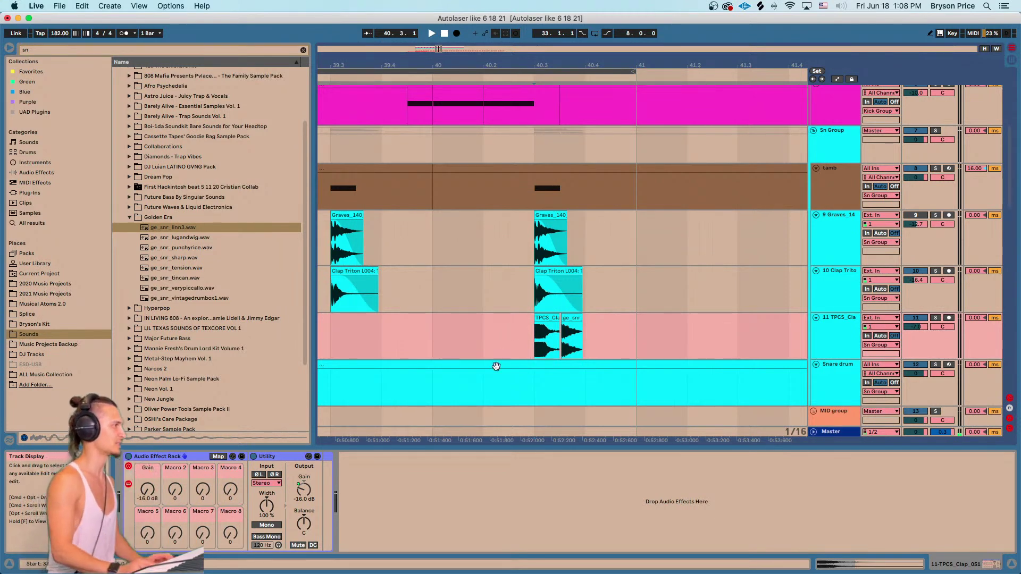
left_click(496, 356)
left_click_drag(547, 66, 549, 94)
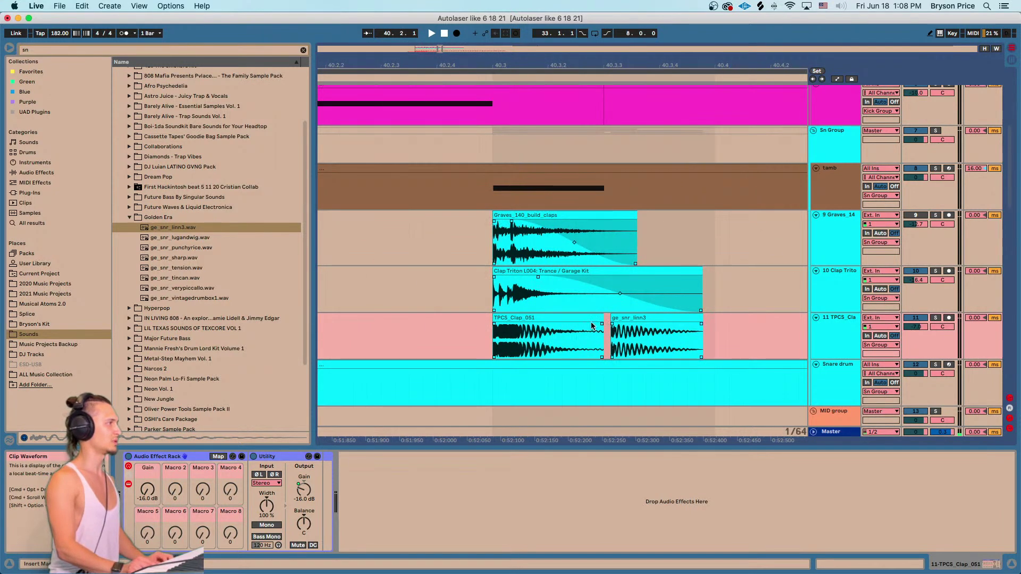
left_click(449, 345)
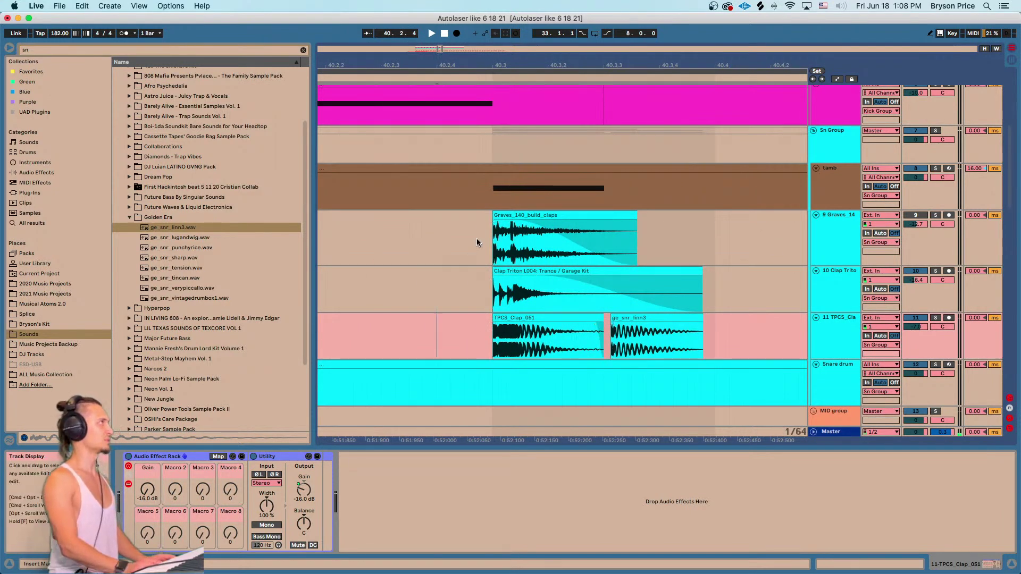
Locate the start of the Autolaser & PLS&TY reference clip at bar 65 on the first track.
scroll(477, 73, "down", 5)
scroll(428, 290, "up", 5)
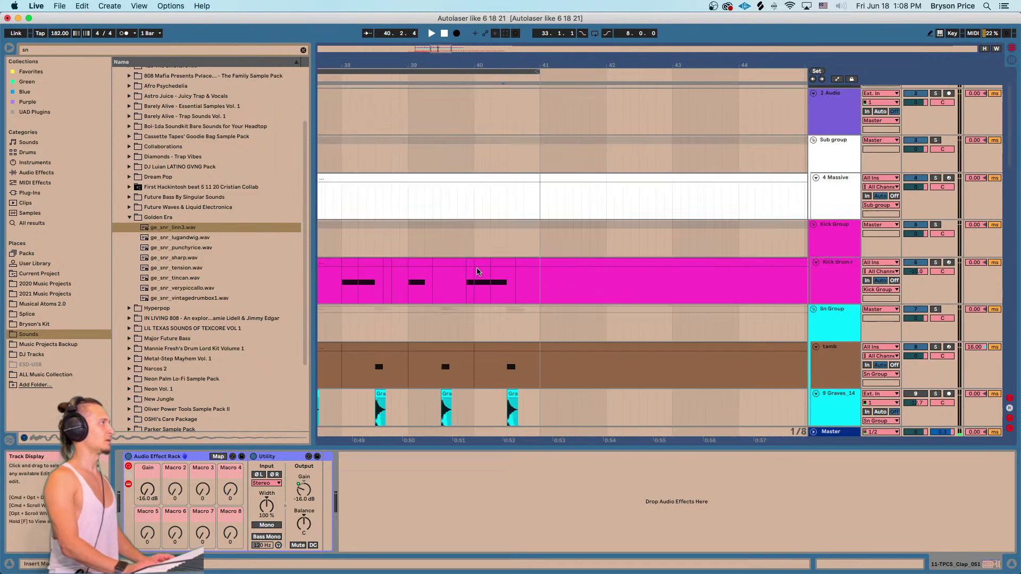
scroll(430, 291, "down", 3)
scroll(462, 269, "up", 3)
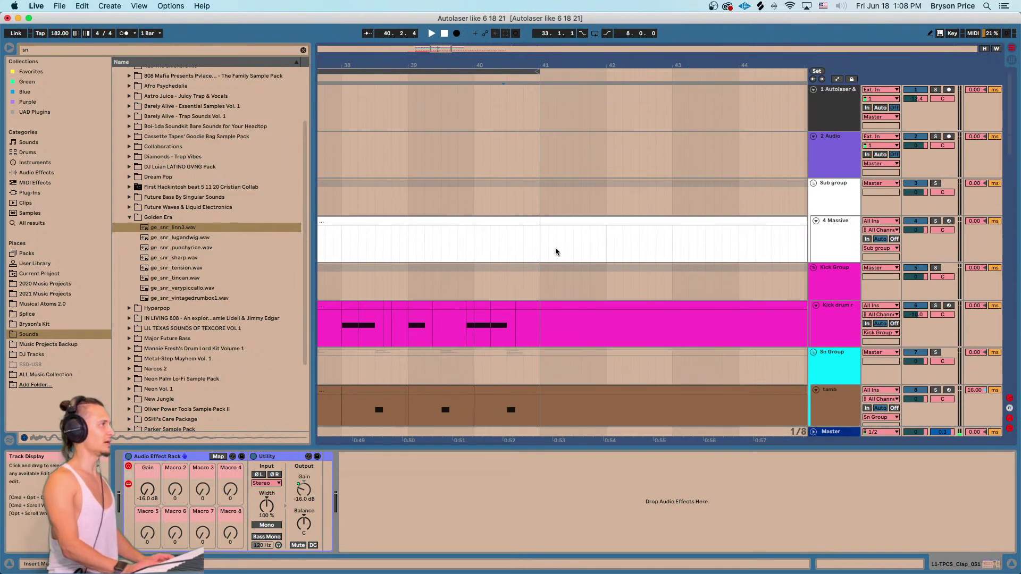
scroll(556, 64, "down", 5)
left_click(623, 127)
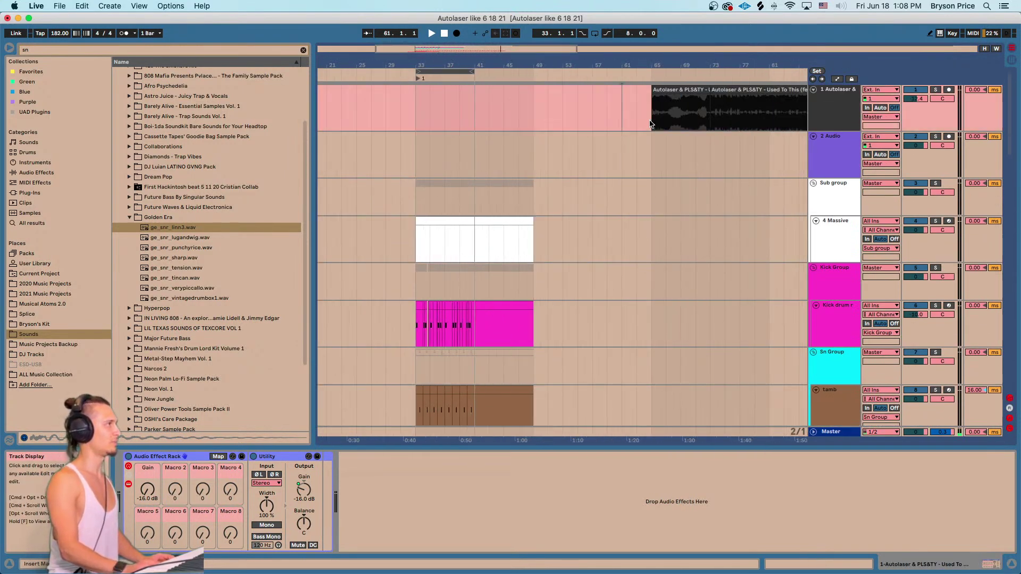
left_click_drag(667, 58, 600, 58)
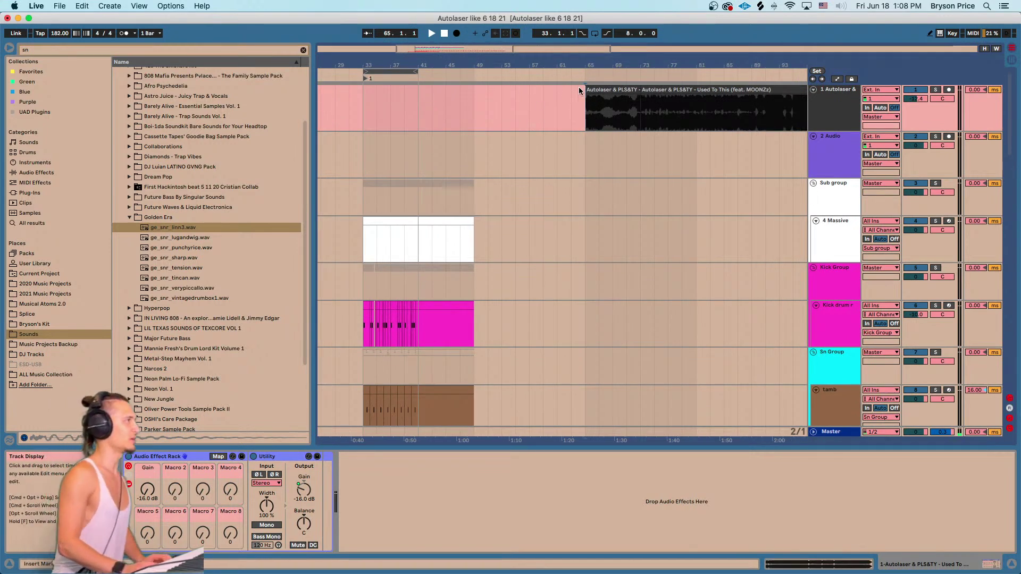
left_click_drag(310, 218, 314, 247)
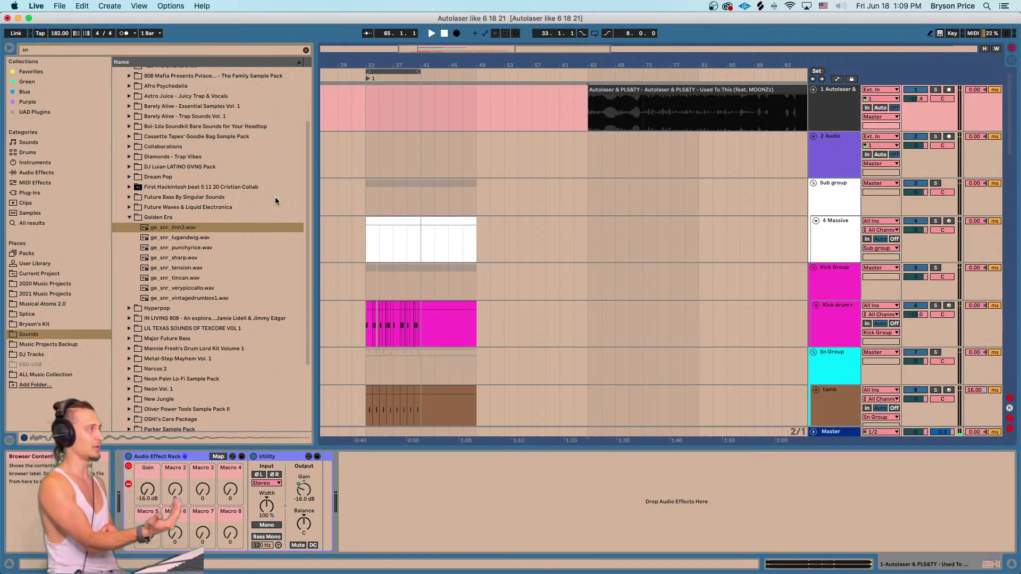
Play the arrangement from bar 33 and review the kick, tambourine, clap and snare parts across the eight-bar loop.
left_click(365, 200)
key("plus")
key("plus")
key("plus")
key("space")
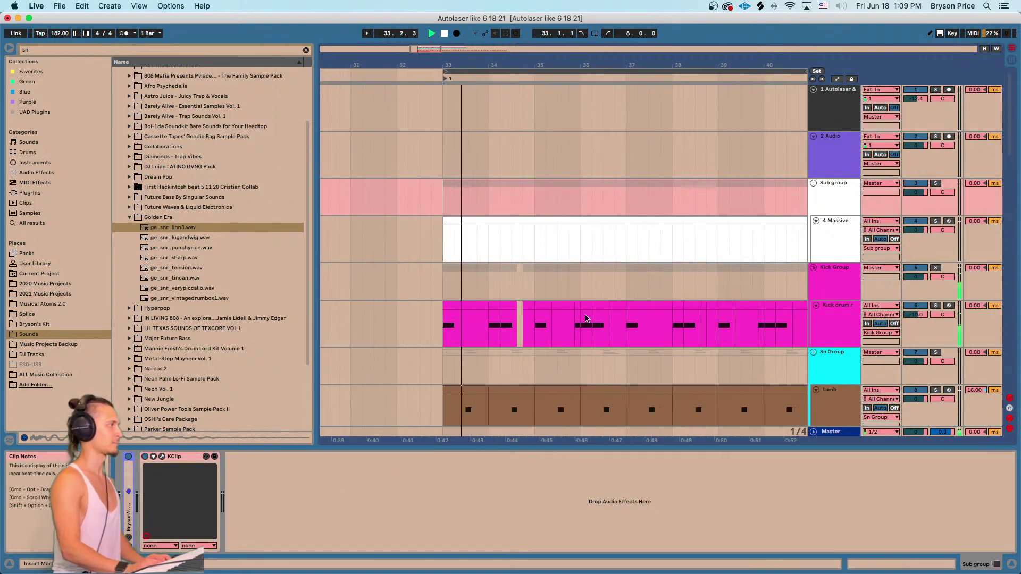
scroll(552, 277, "down", 2)
scroll(551, 278, "down", 10)
left_click_drag(588, 65, 543, 65)
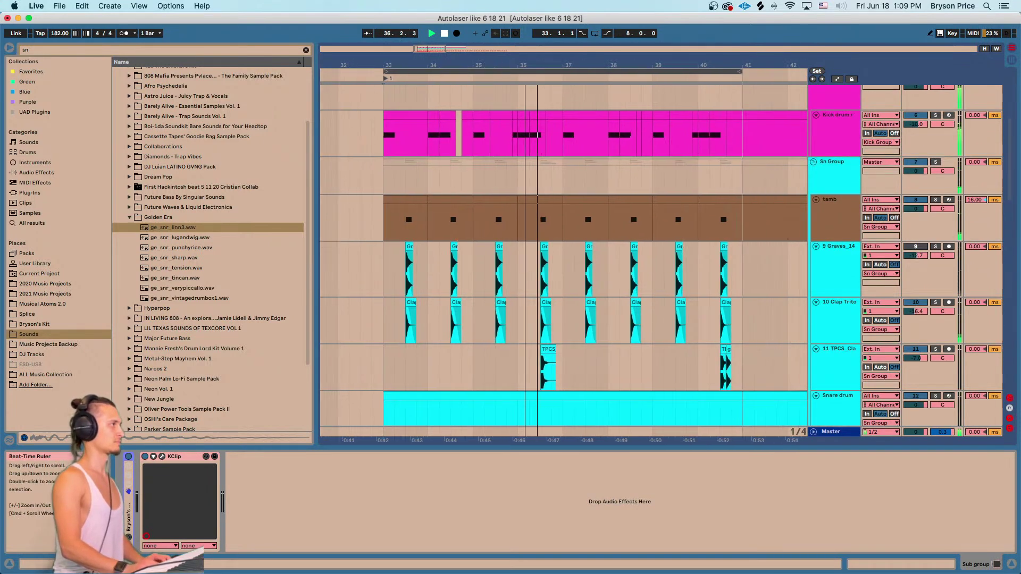
scroll(540, 228, "down", 8)
left_click(445, 254)
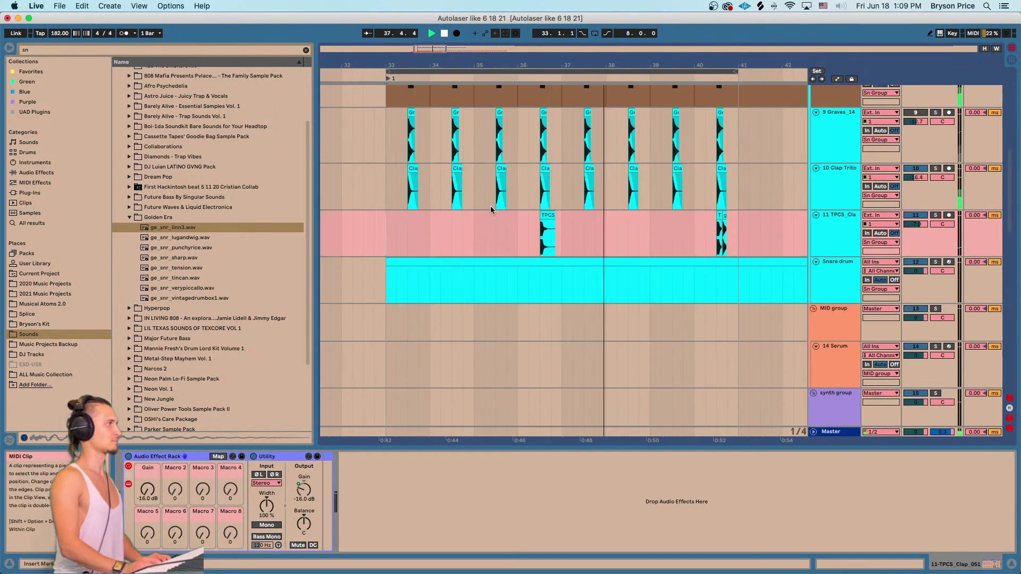
left_click_drag(619, 66, 535, 104)
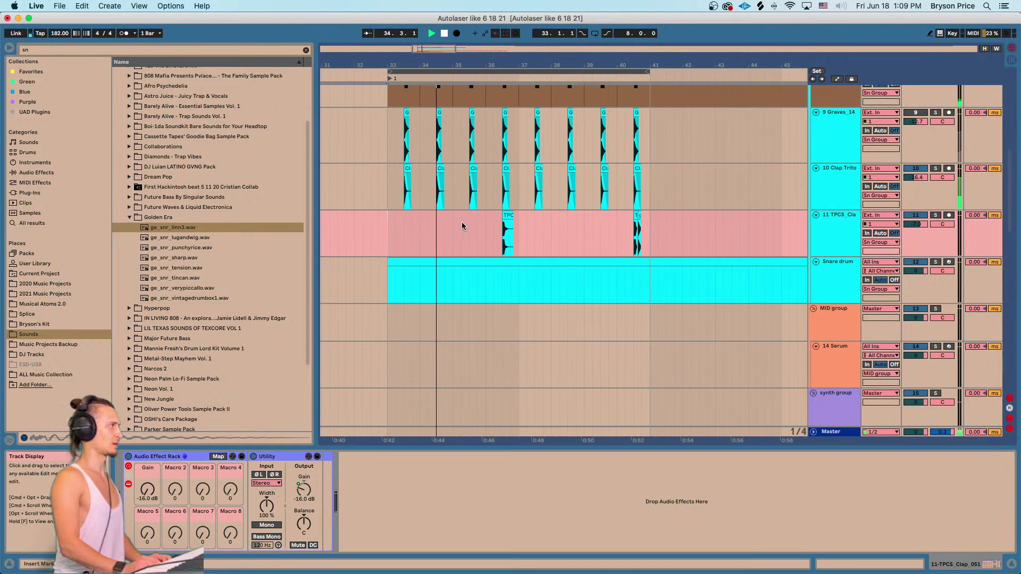
Audition the Golden Era snares ge_snr_verypiccallo, ge_snr_tincan and ge_snr_sharp, continuing up the list to ge_snr_linn3.
key("space")
left_click(169, 287)
left_click(173, 278)
left_click(174, 258)
key("Up")
key("Up")
key("Up")
scroll(468, 245, "up", 5)
Replay the beat from bar 33 to hear the kick and clap layers together.
left_click(388, 290)
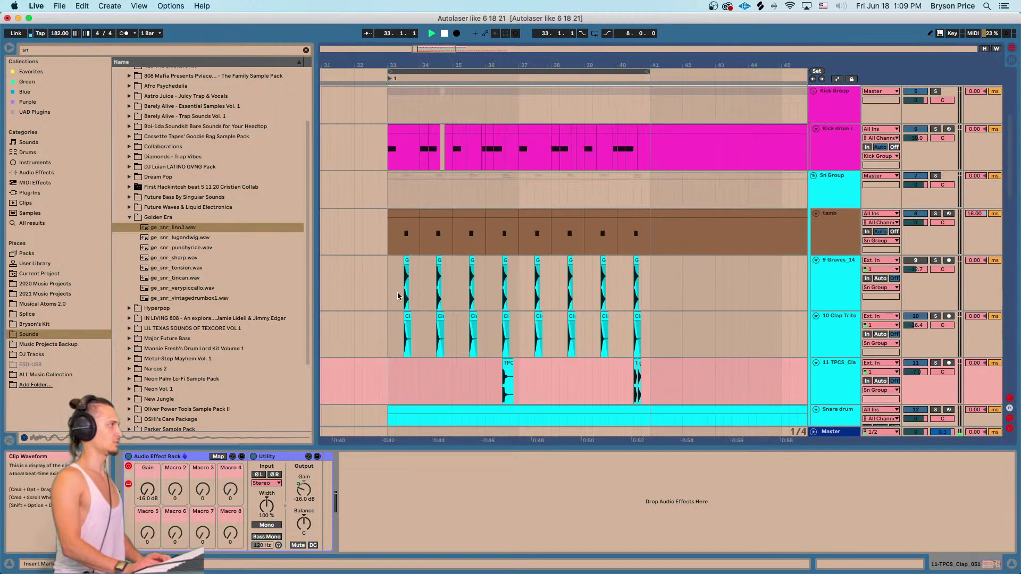
key("space")
scroll(405, 287, "up", 5)
key("minus")
scroll(389, 176, "down", 2)
key("space")
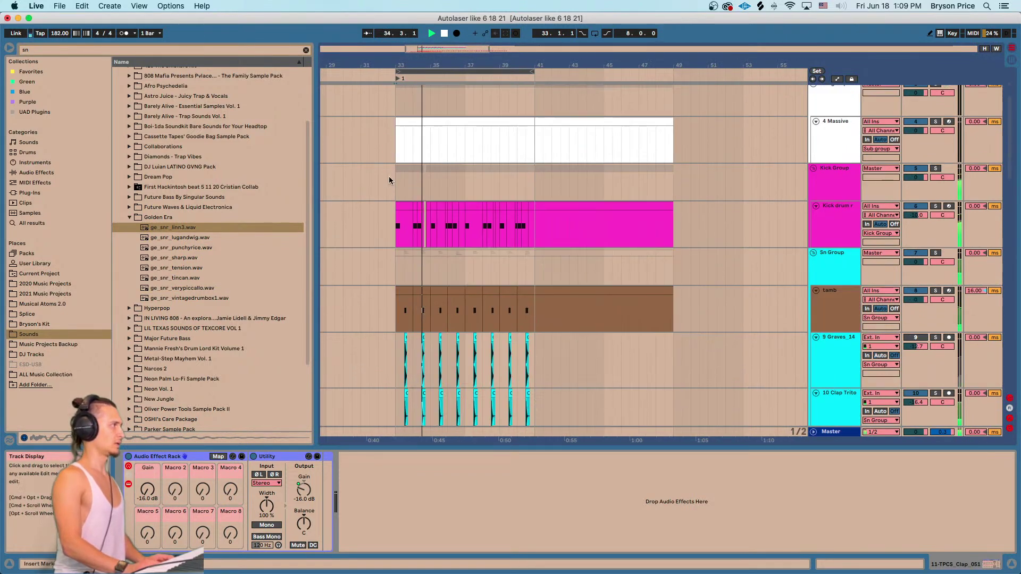
Restart playback from bar 33 on the Massive track and review all tracks down to the FX group.
left_click(393, 155)
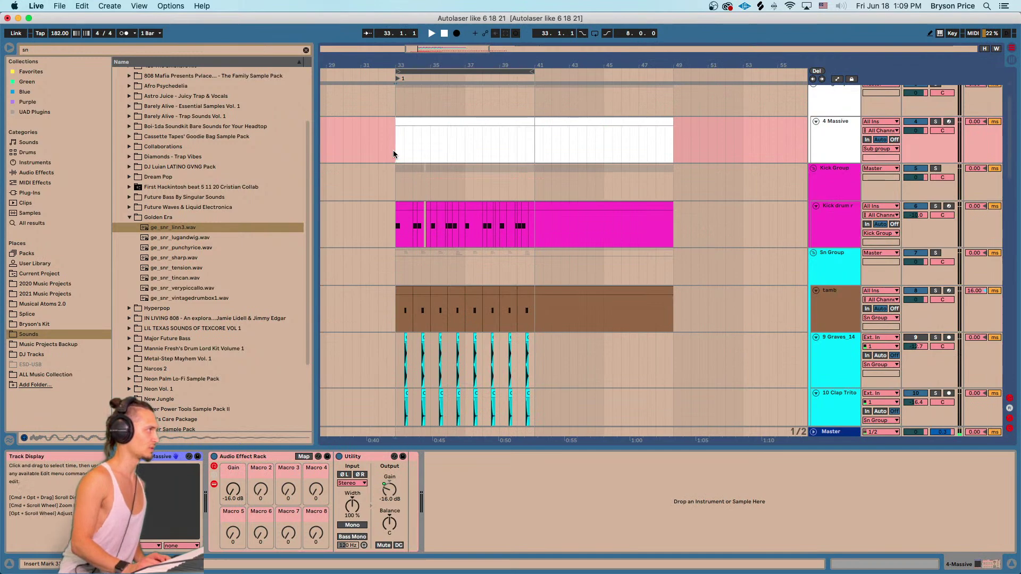
key("space")
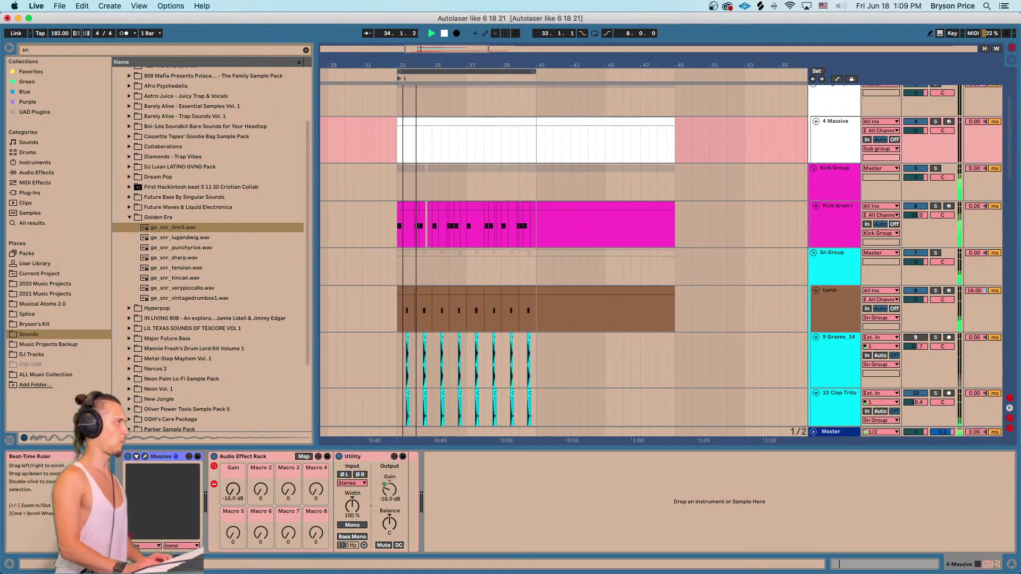
scroll(470, 224, "down", 2)
scroll(470, 224, "left", 2)
scroll(470, 223, "down", 15)
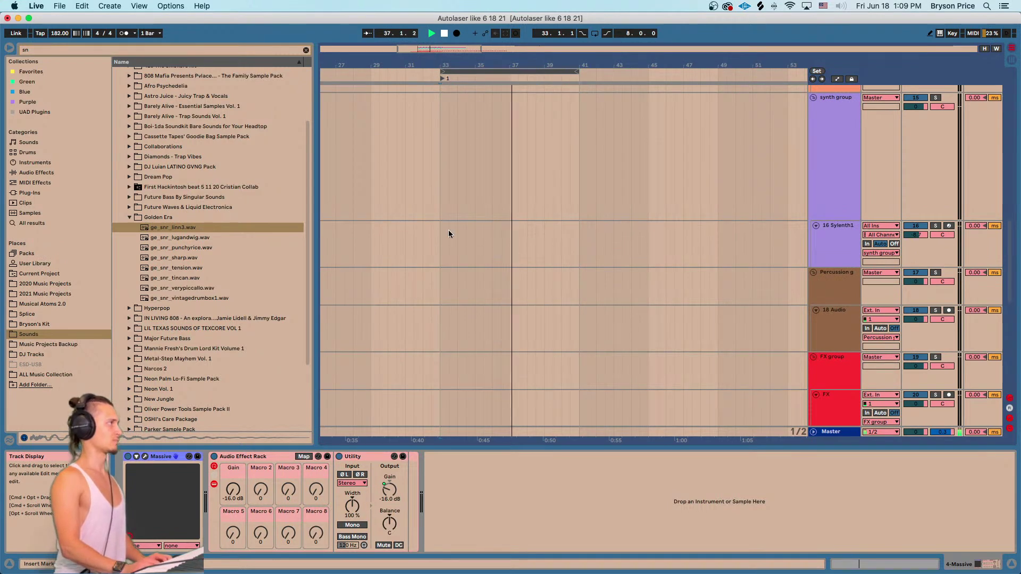
scroll(452, 254, "up", 12)
scroll(451, 254, "down", 5)
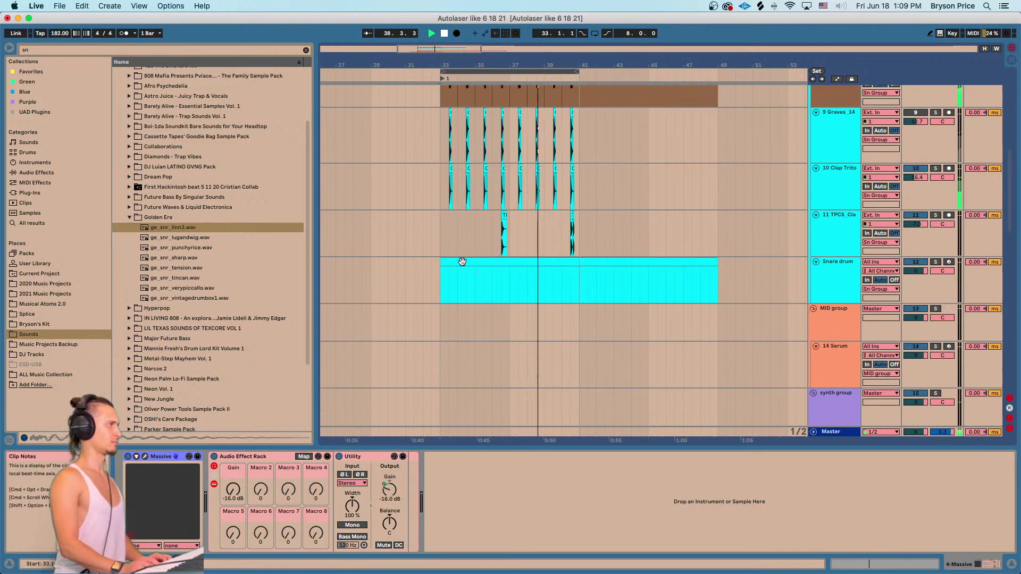
scroll(445, 261, "up", 1)
left_click(440, 223)
scroll(426, 250, "up", 3)
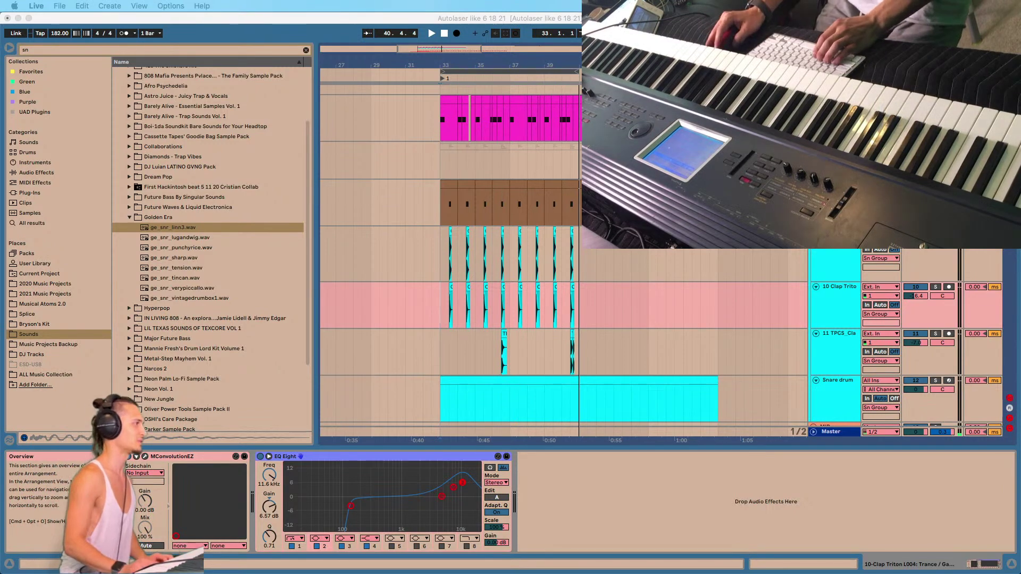
Compare the ge_snr_punchyrice, ge_snr_lugandwig and ge_snr_sharp snare samples by ear.
left_click(179, 248)
left_click(181, 239)
left_click(178, 255)
left_click(180, 238)
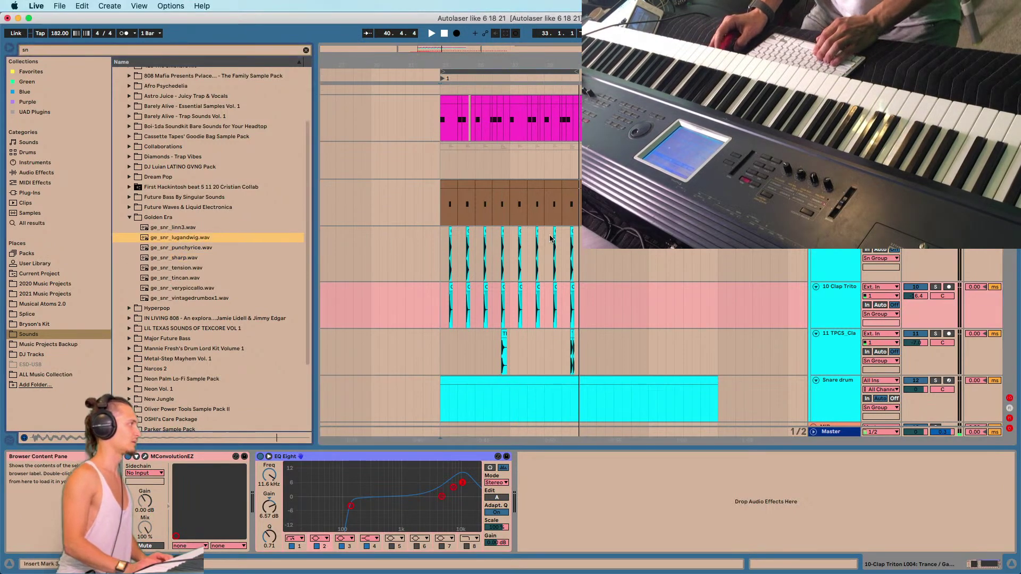
Play the drum loop from bar 33 and check the Graves, Clap Triton, TPCS and snare tracks.
left_click(436, 268)
scroll(732, 274, "down", 4)
scroll(563, 328, "up", 8)
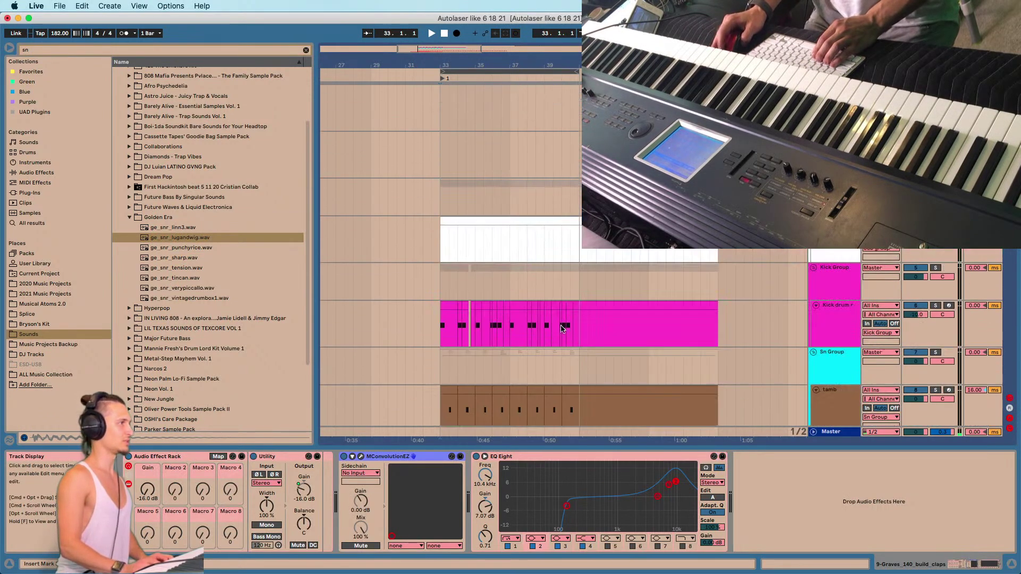
scroll(580, 335, "down", 15)
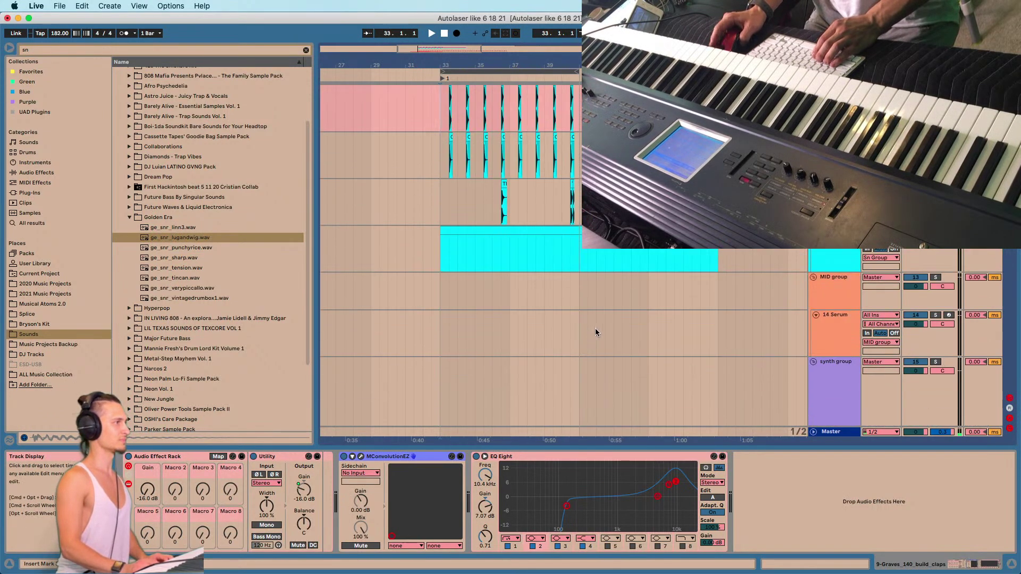
scroll(600, 341, "up", 8)
key("space")
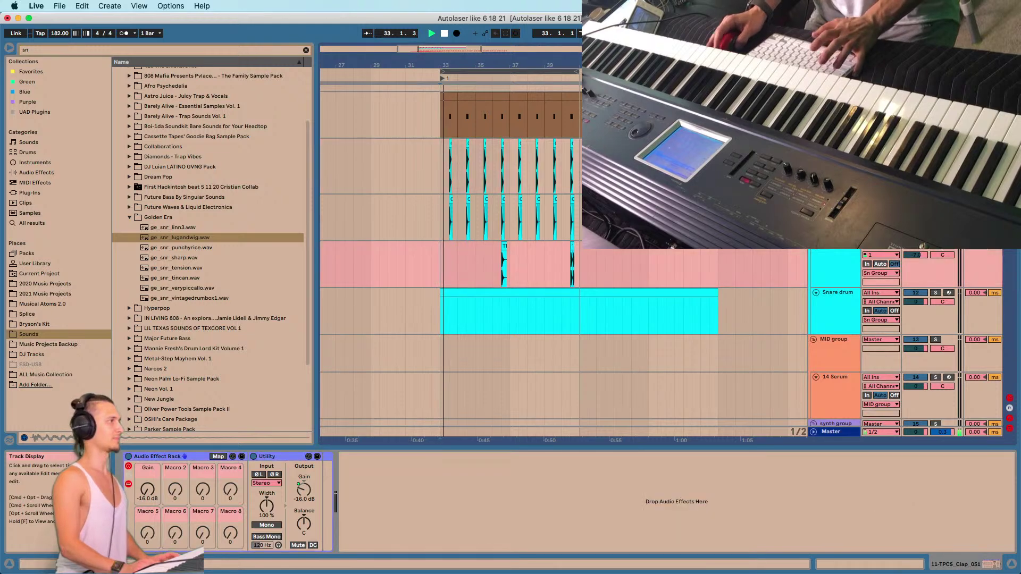
left_click(477, 291)
scroll(465, 322, "up", 5)
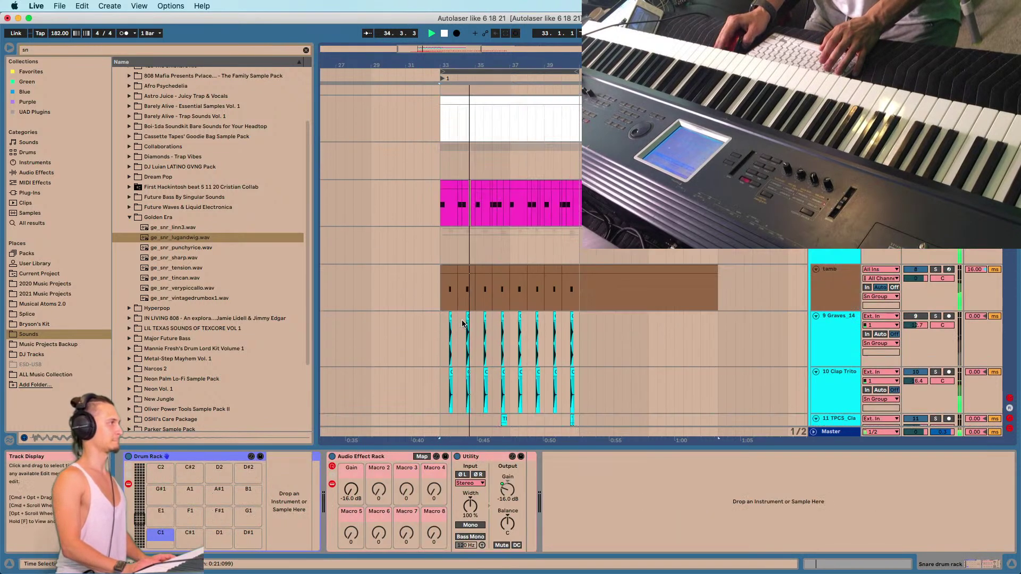
left_click(439, 247)
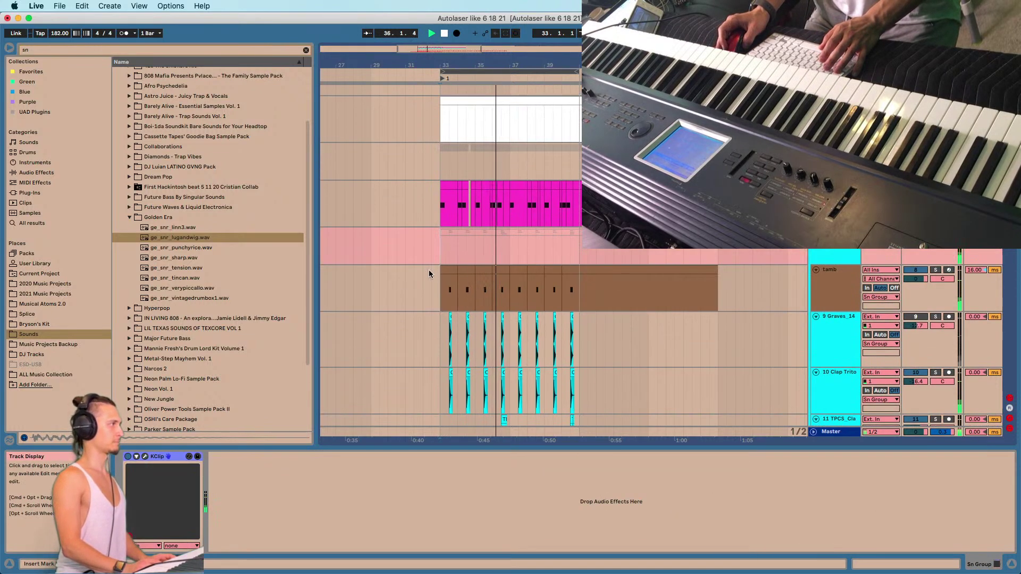
scroll(431, 274, "down", 1)
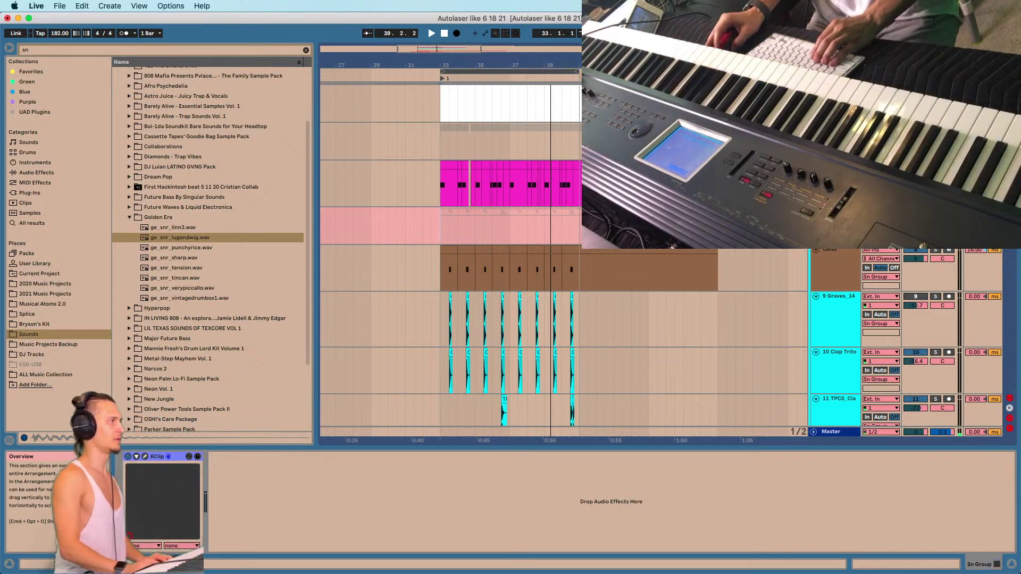
Insert a new MIDI track below the Kick Group's tracks and load the External Instrument device onto it.
left_click(835, 128)
key("super+shift+t")
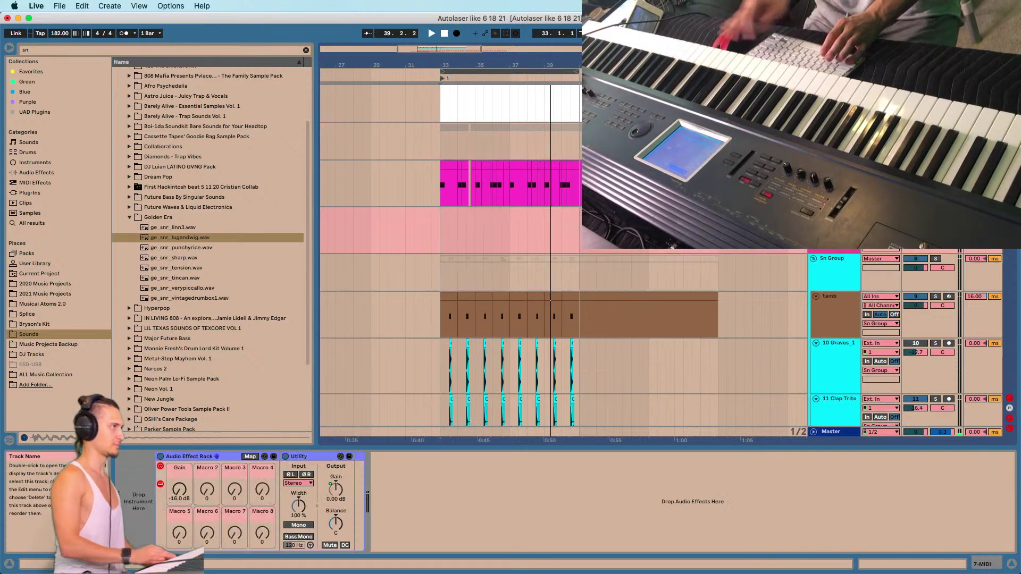
left_click(29, 72)
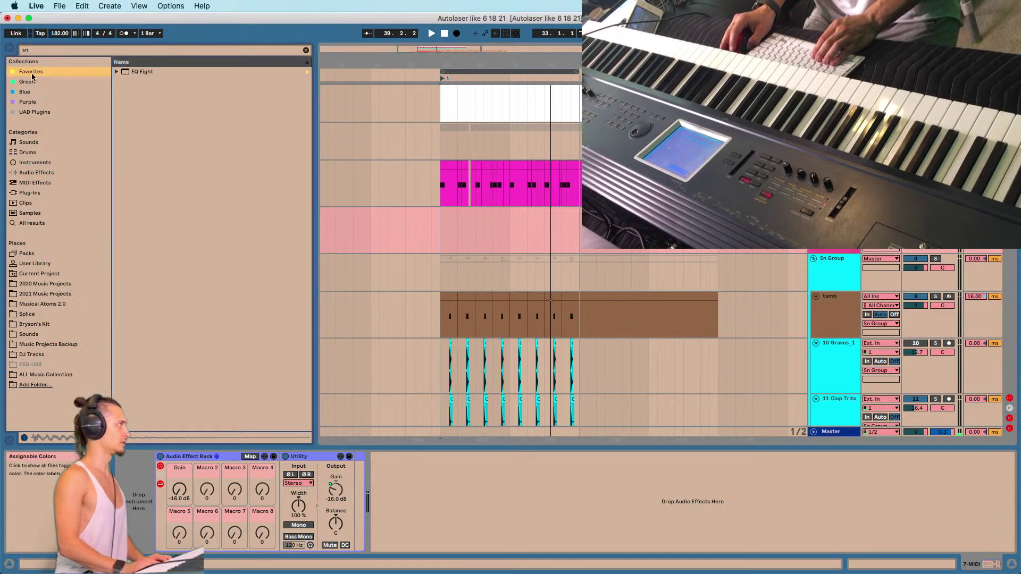
left_click(305, 51)
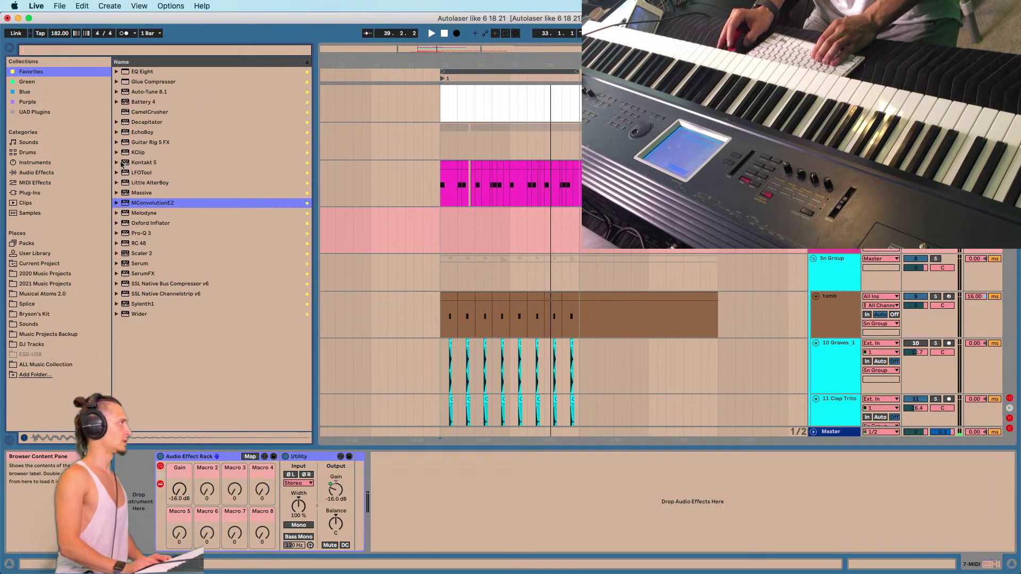
left_click(33, 163)
double_click(148, 83)
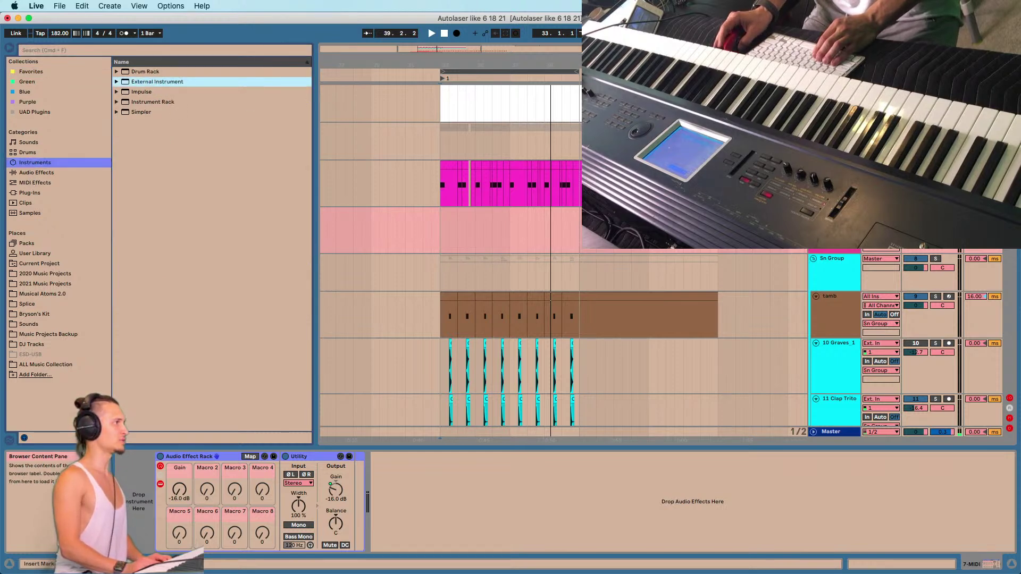
Route the External Instrument's MIDI to TRITON Extreme (SOUND) and take its audio from input 1/2.
left_click(160, 474)
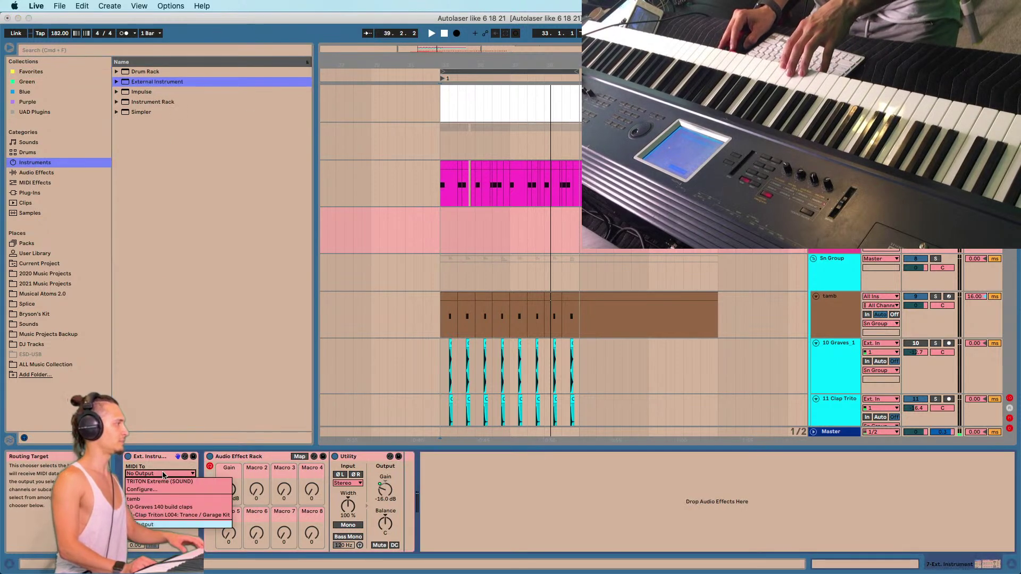
left_click(162, 477)
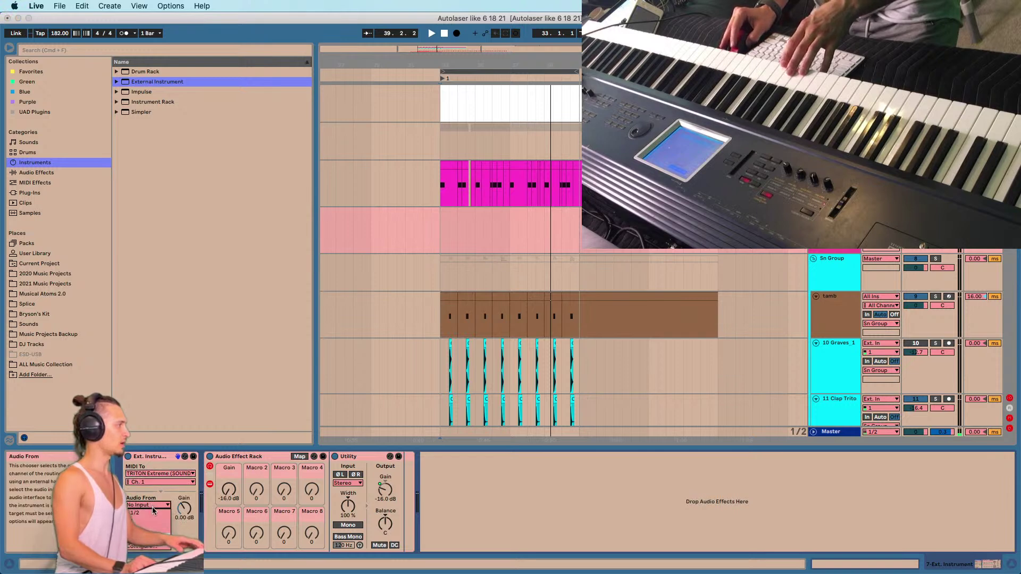
left_click(481, 511)
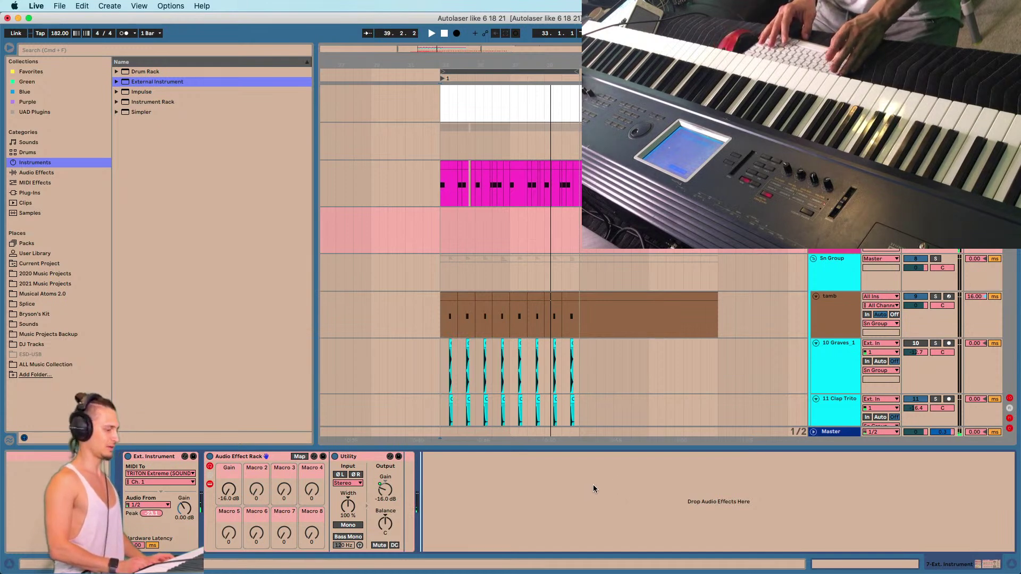
Check the MIDI port settings of the TRITON Extreme in the preferences.
key("super+comma")
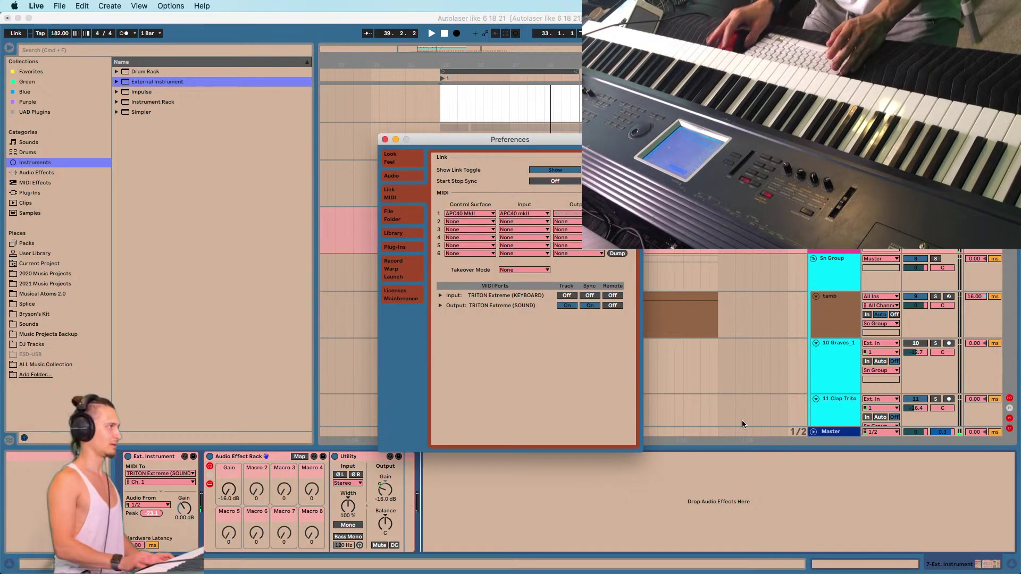
left_click(385, 139)
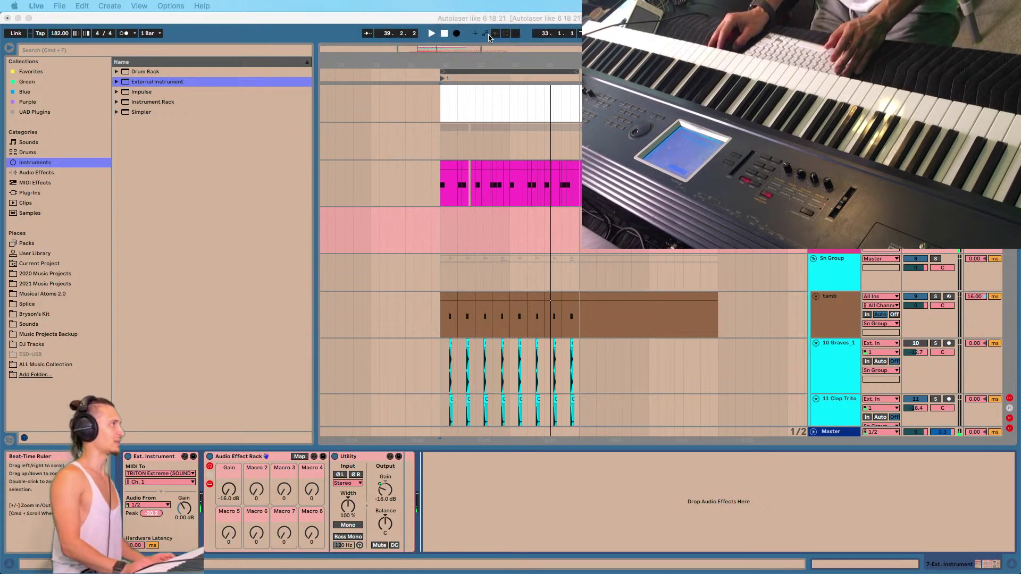
left_click(504, 20)
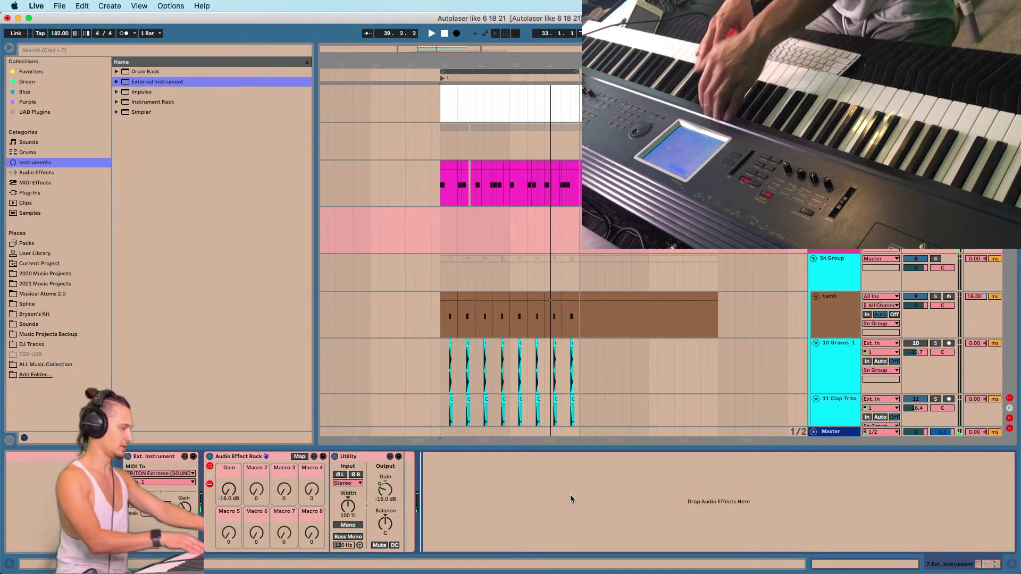
Arm the External Instrument track and audition Triton sounds against the loop from bar 33.
left_click(834, 223)
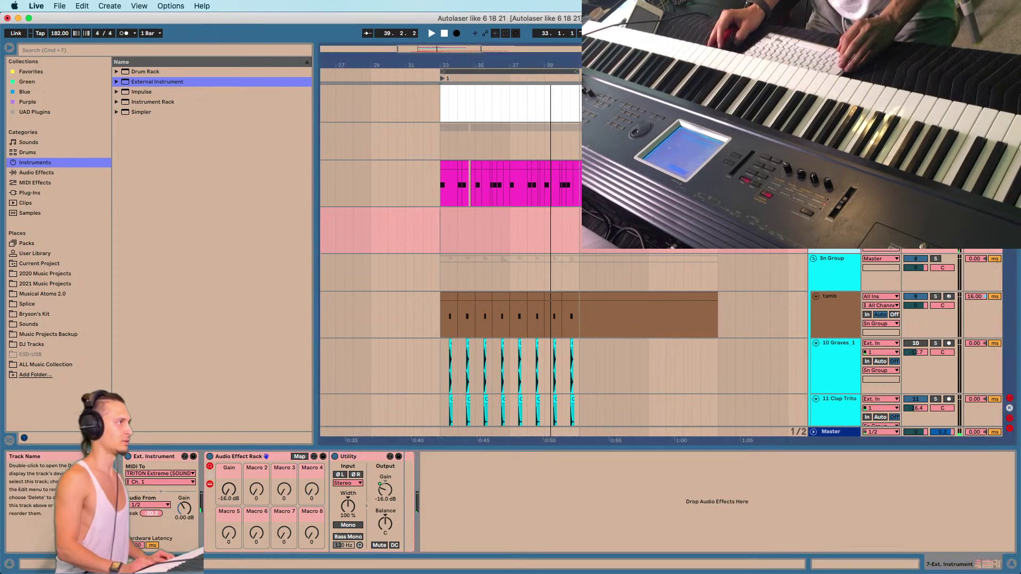
left_click(949, 212)
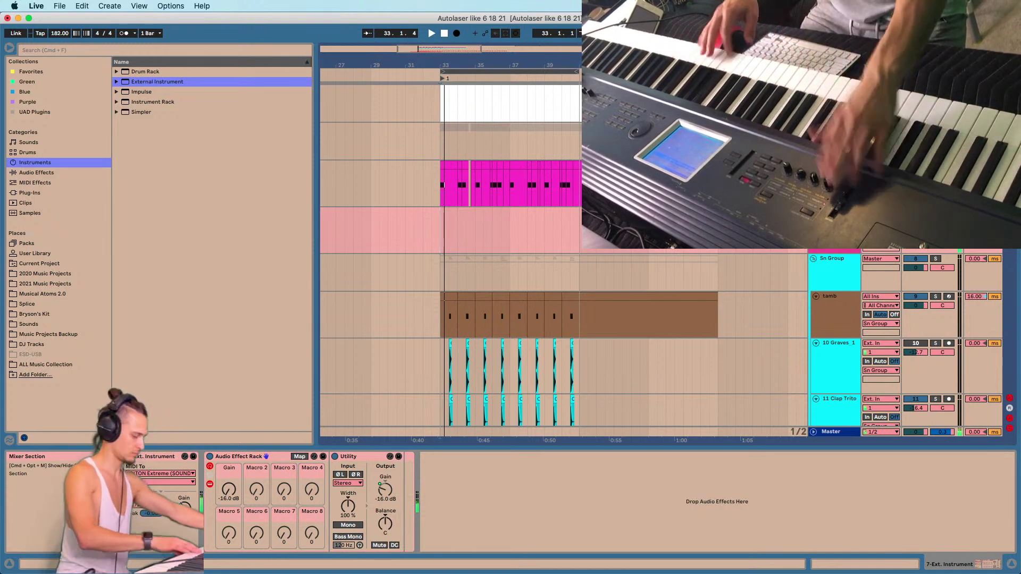
key("space")
key("space")
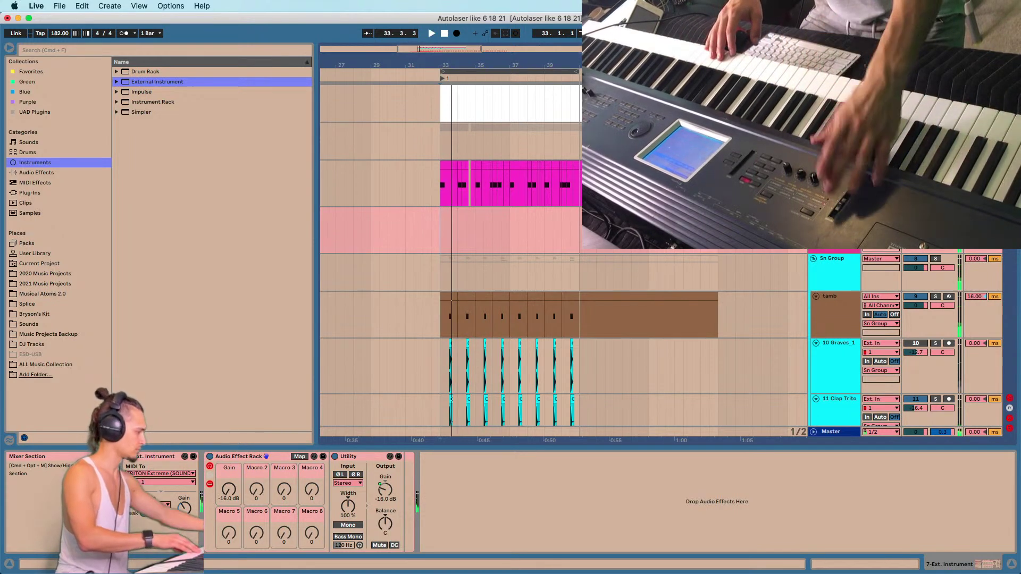
key("space")
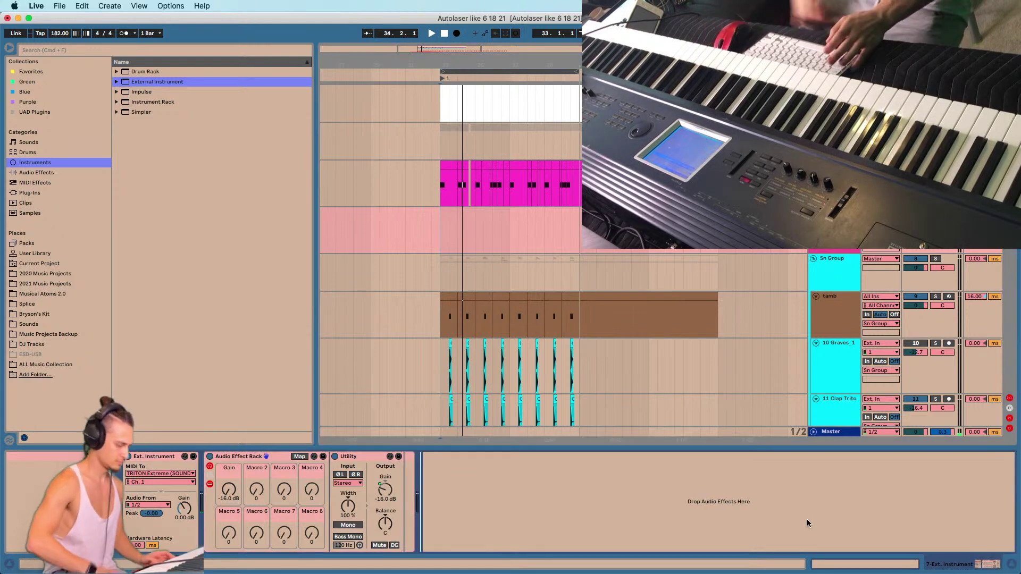
Try switching off the Track option for the TRITON Extreme (SOUND) MIDI output, and turn it back on.
key("super+comma")
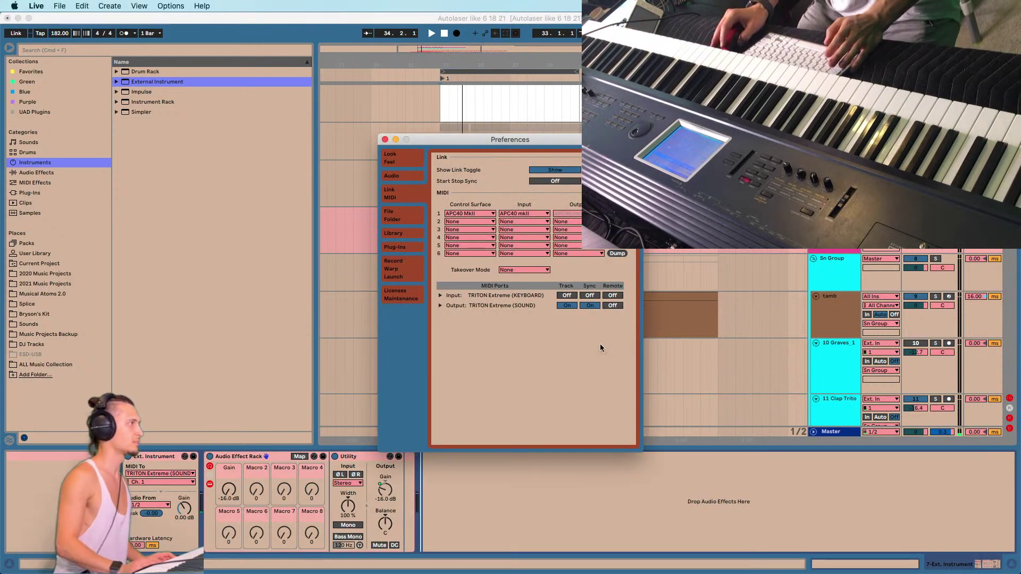
left_click(567, 306)
left_click(385, 139)
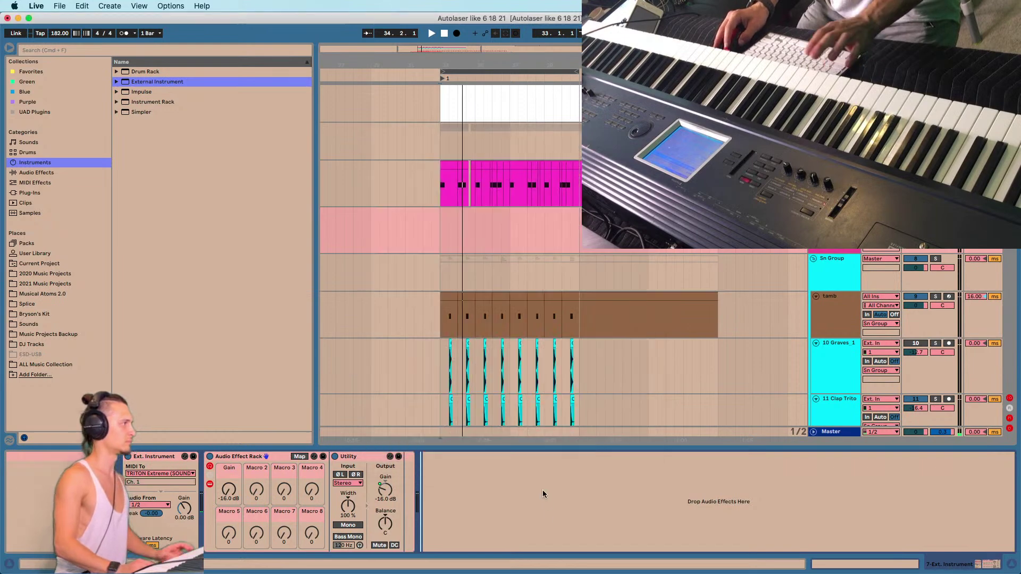
key("super+comma")
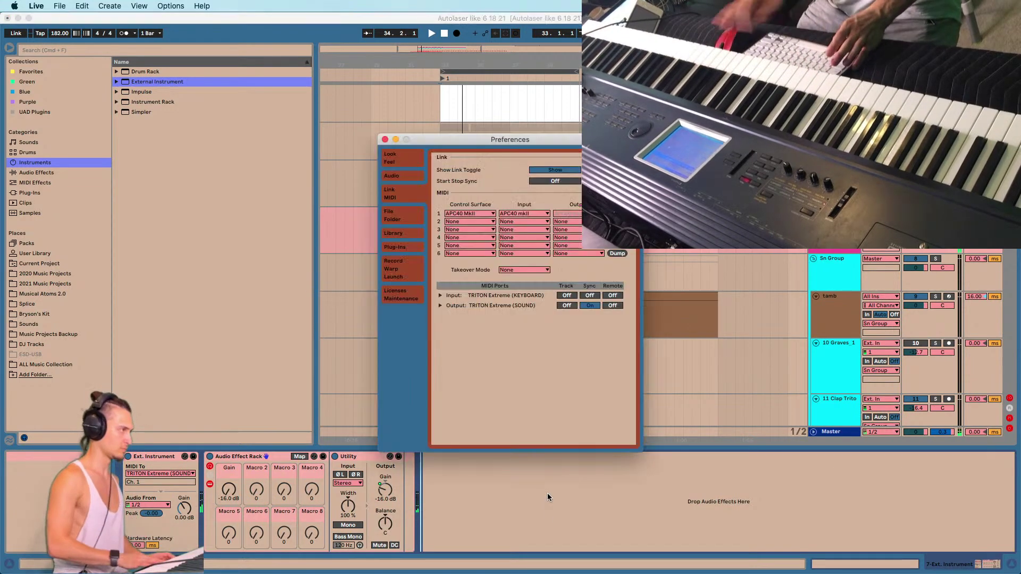
left_click(568, 306)
left_click(576, 494)
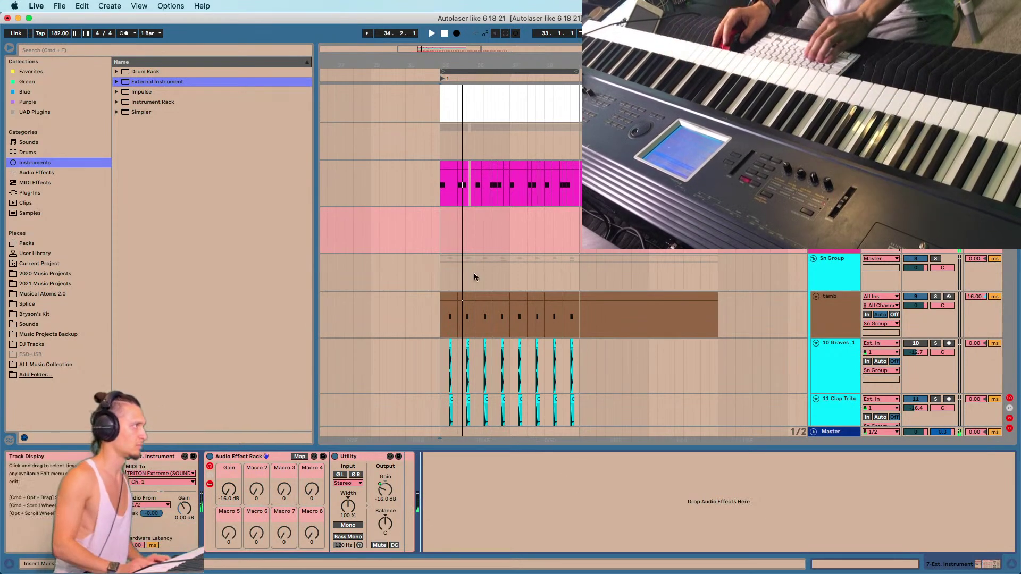
Insert an audio track below the External Instrument track, set its monitoring to In and arm it for recording.
left_click(837, 270)
key("Tab")
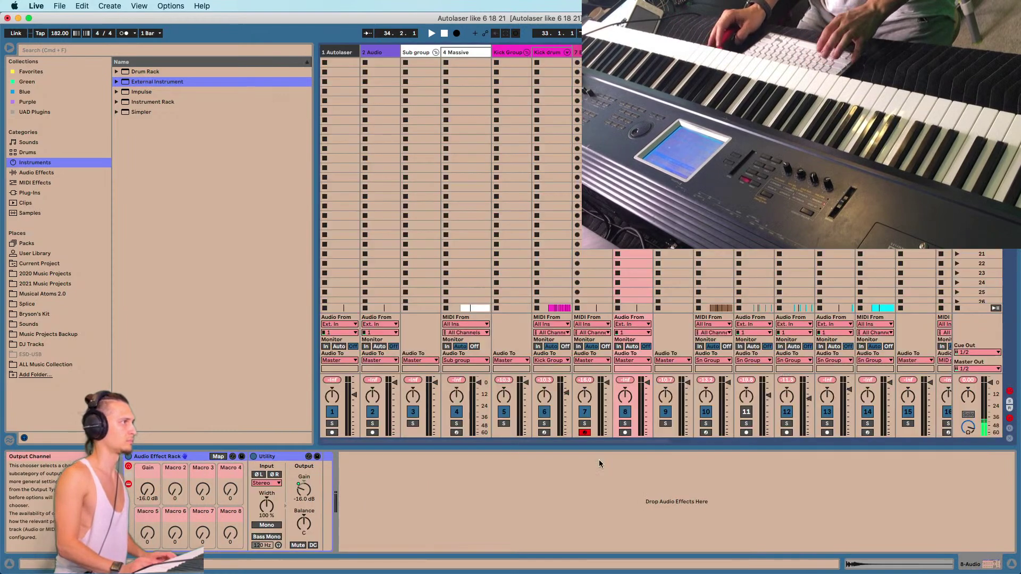
left_click_drag(433, 446, 514, 441)
left_click(459, 433)
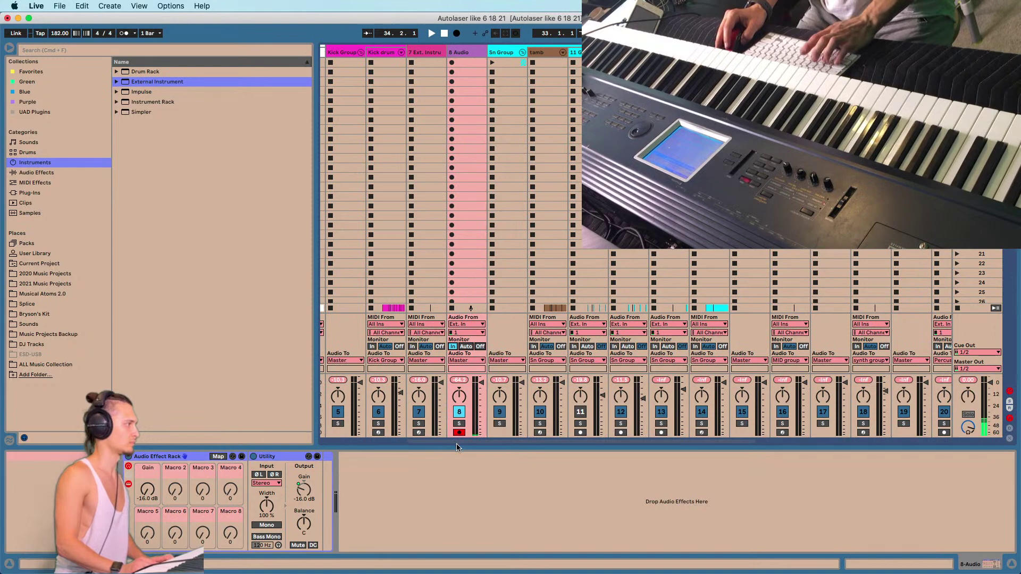
Record the Triton hits onto the armed audio track across the eight-bar loop from bar 33.
key("space")
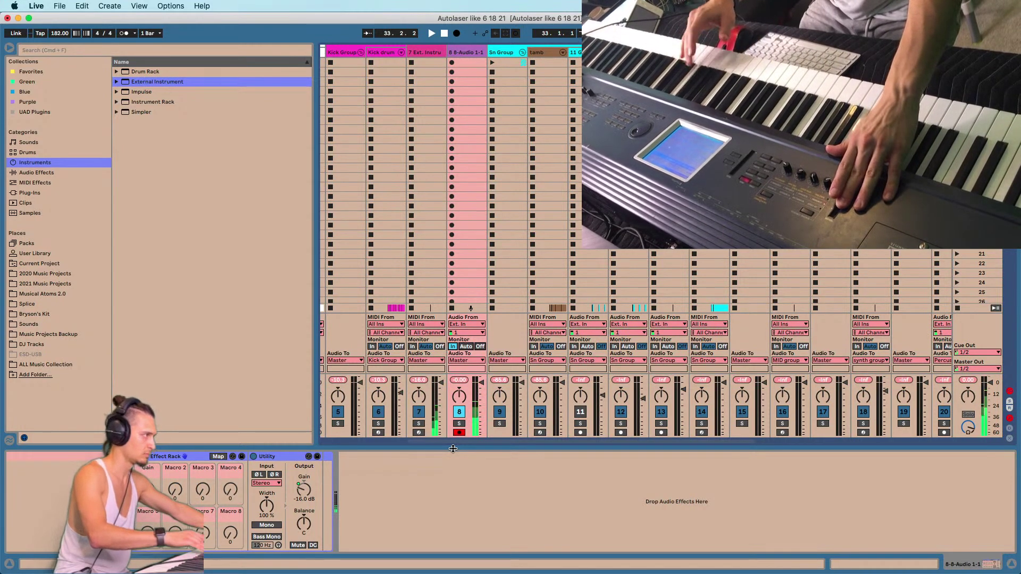
key("Tab")
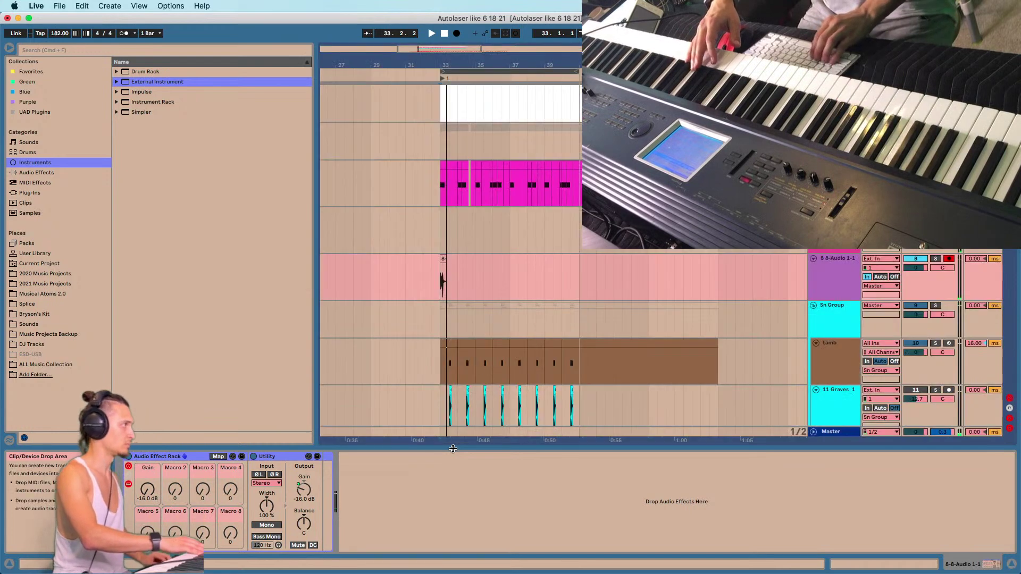
key("F9")
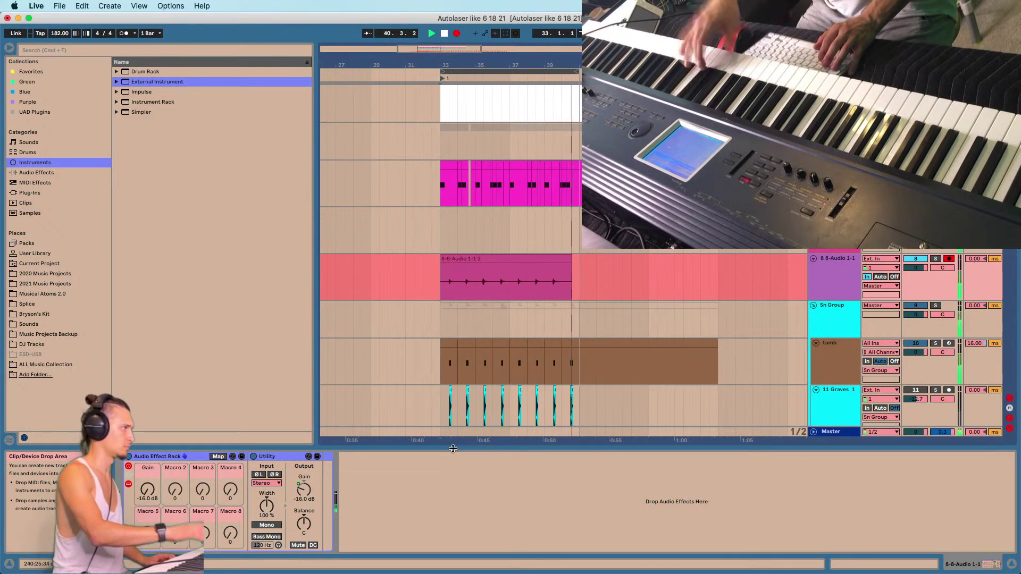
key("F9")
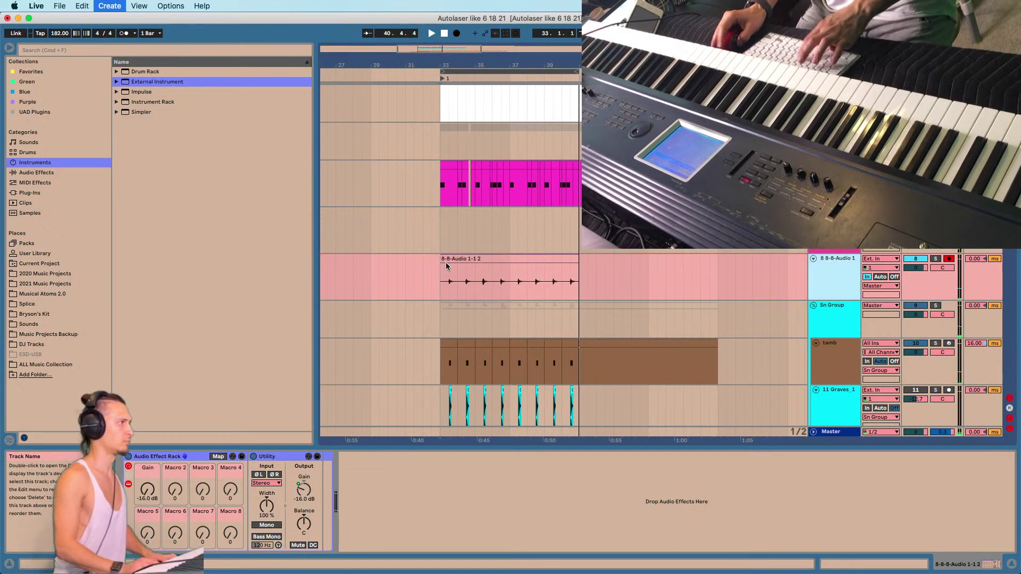
Insert another audio track below the recording track and move the recorded clip onto it at bar 33.
key("super+t")
left_click_drag(458, 258, 471, 305)
key("super+r")
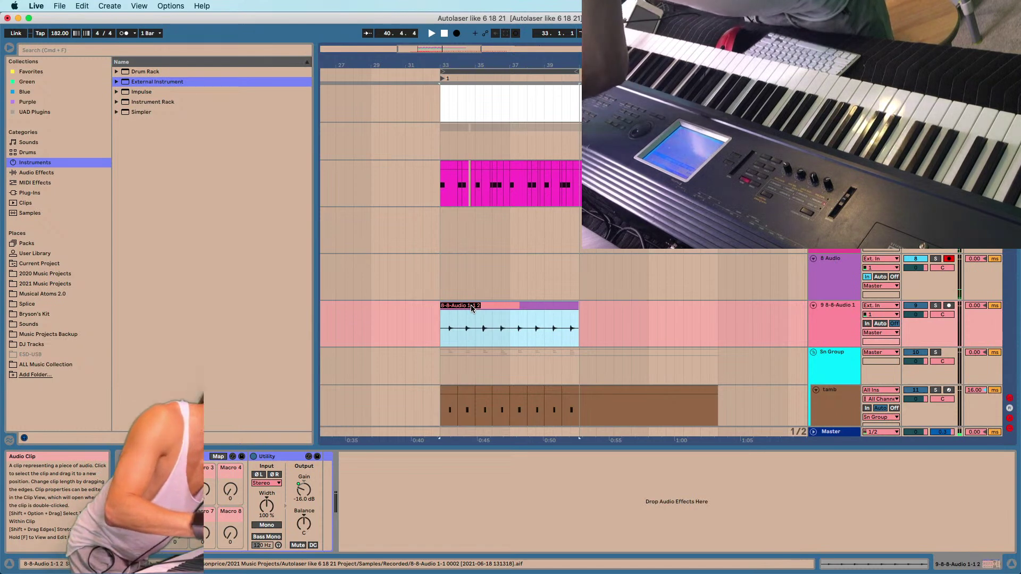
key("Return")
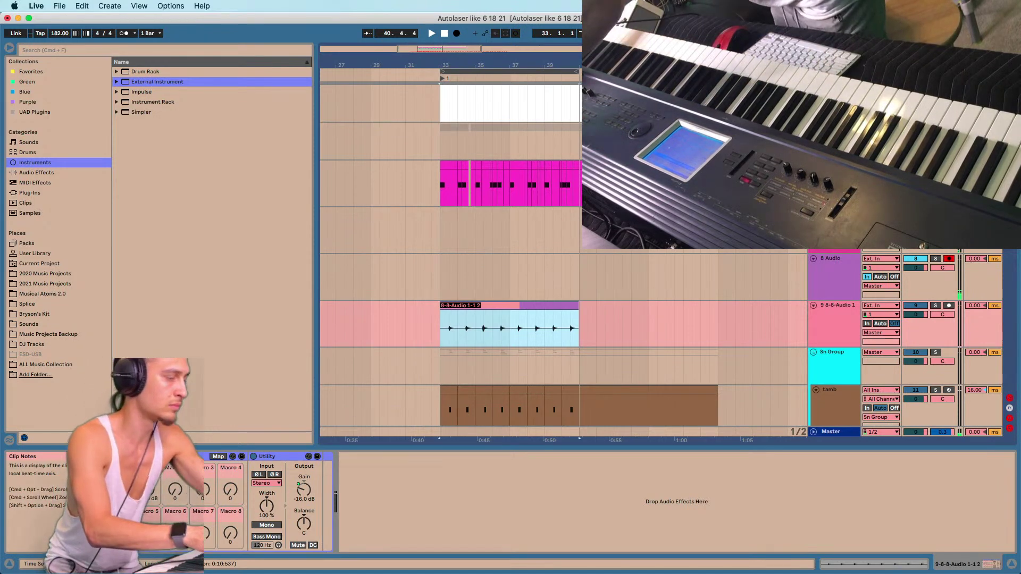
left_click(428, 314)
left_click(432, 320)
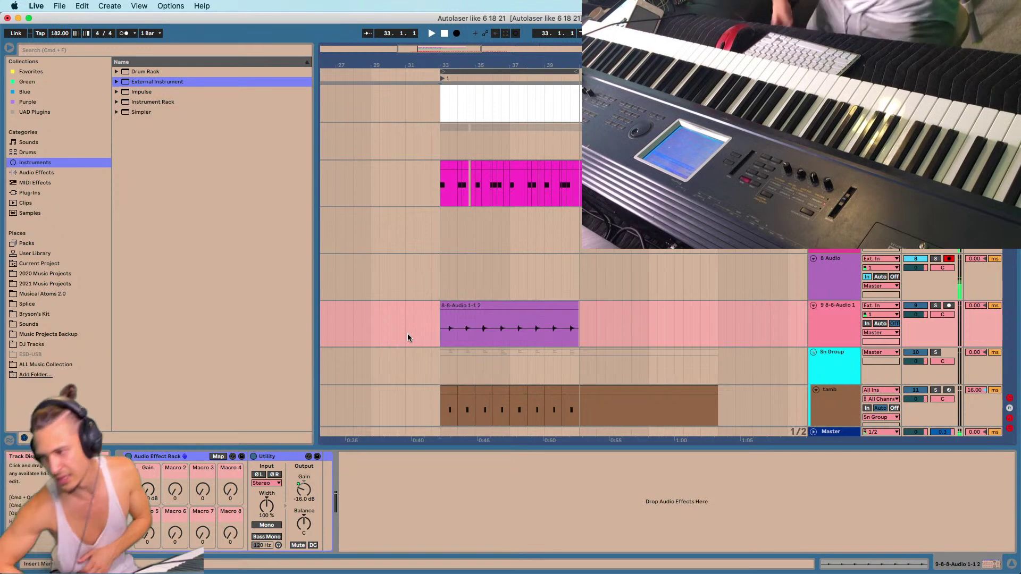
Rename the recorded Triton clip to "B031: Digi H.Core kit".
left_click(471, 307)
key("super+r")
type("B")
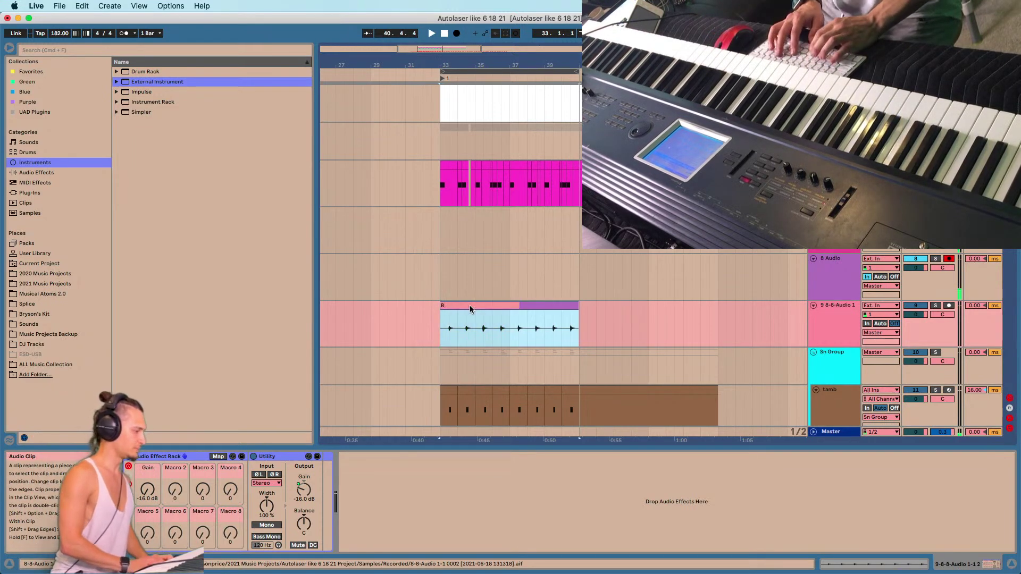
type("031:")
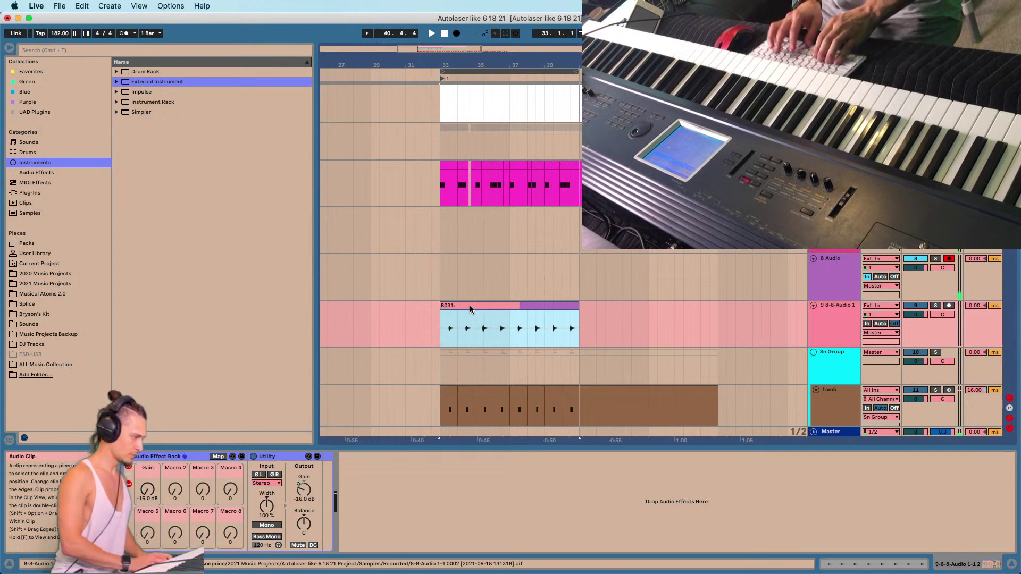
type(" Digi H Core")
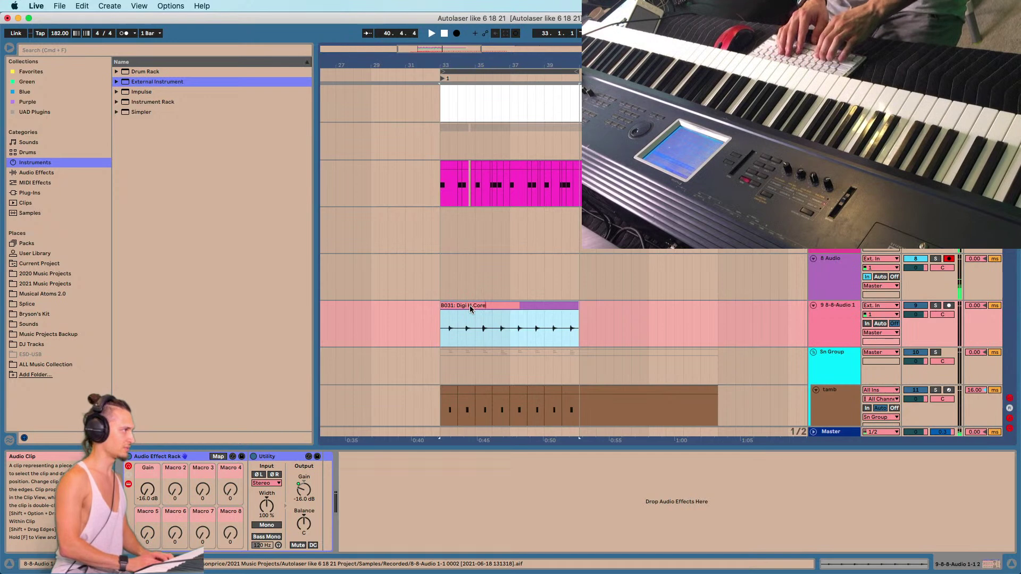
key("Return")
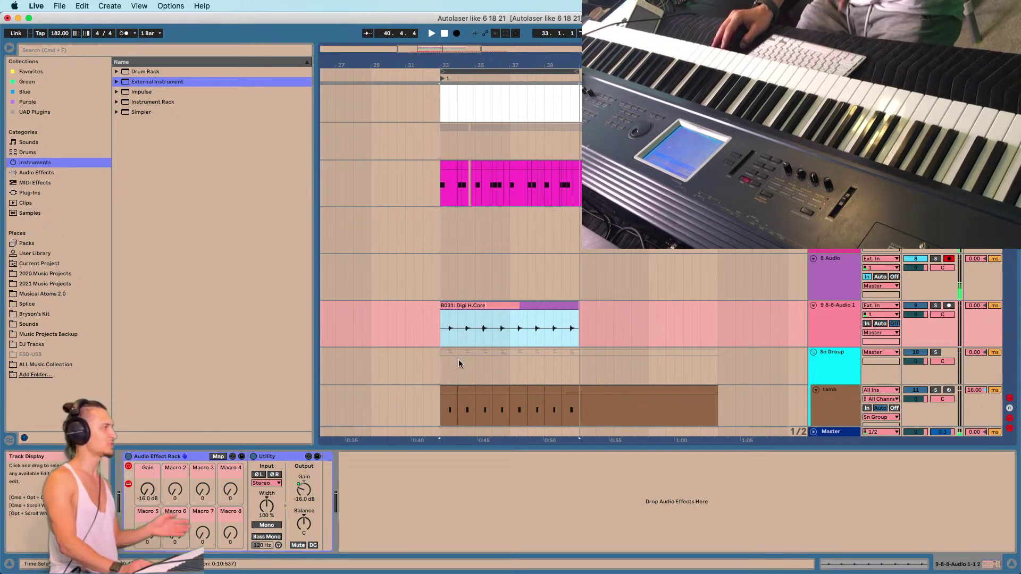
type("kit")
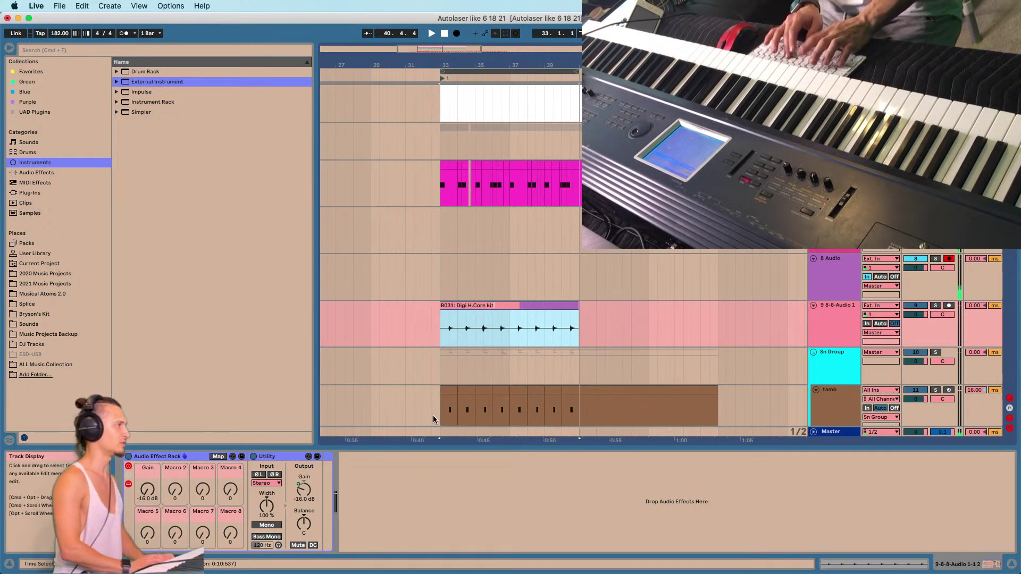
key("Return")
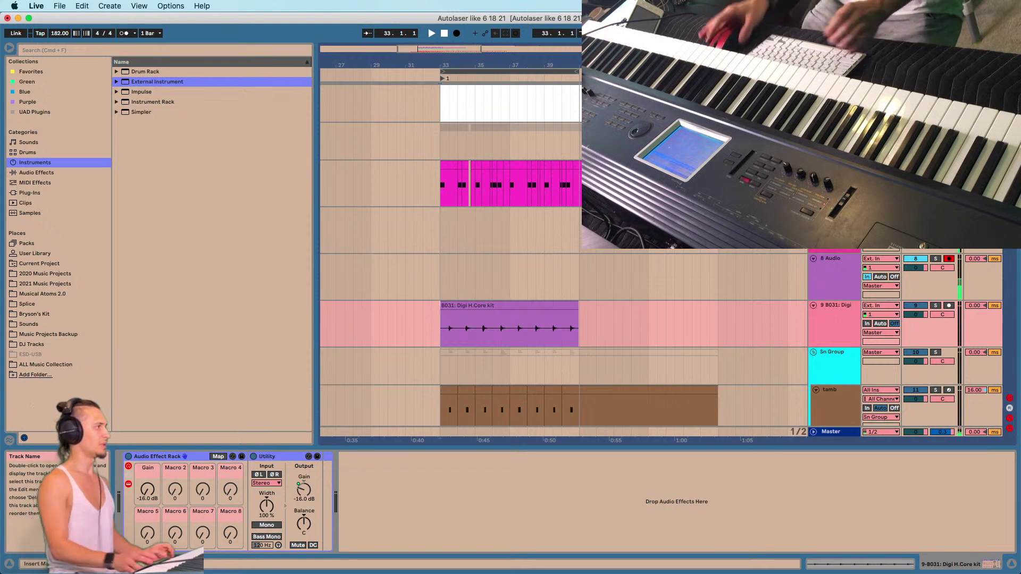
Delete the empty armed audio track above the B031: Digi H.Core kit track.
left_click(446, 306)
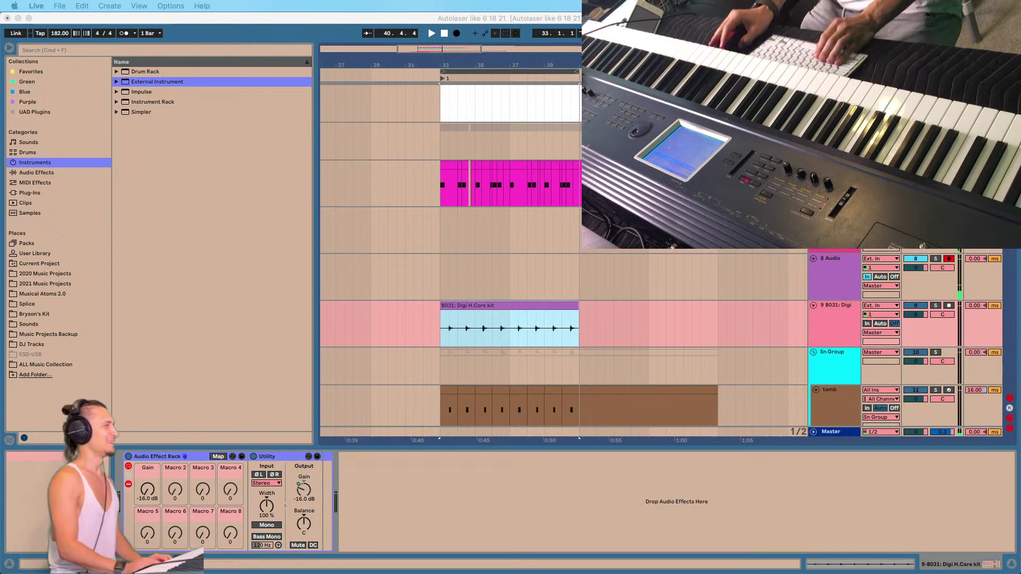
left_click(467, 303)
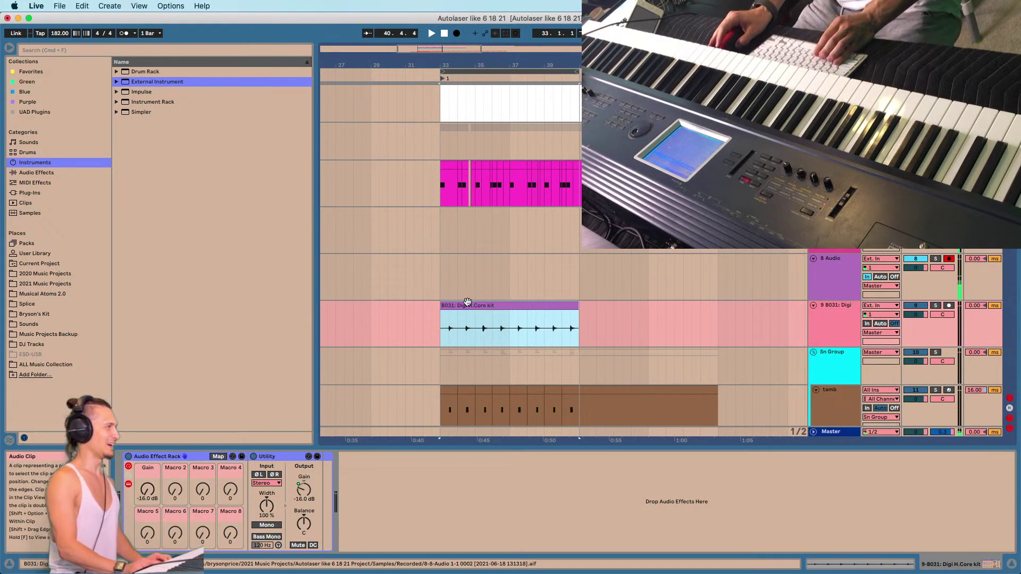
left_click(851, 315)
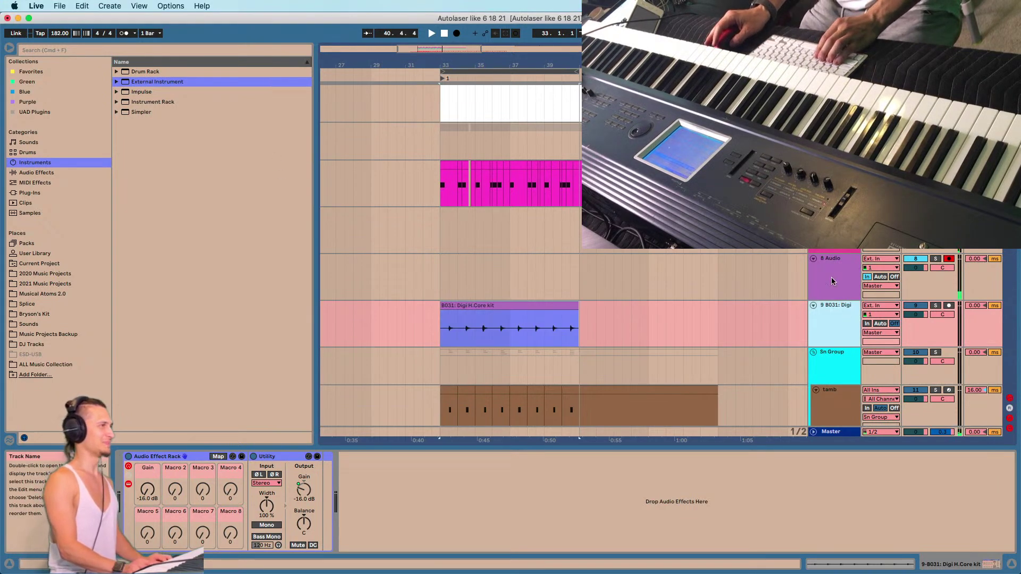
left_click(833, 280)
key("Delete")
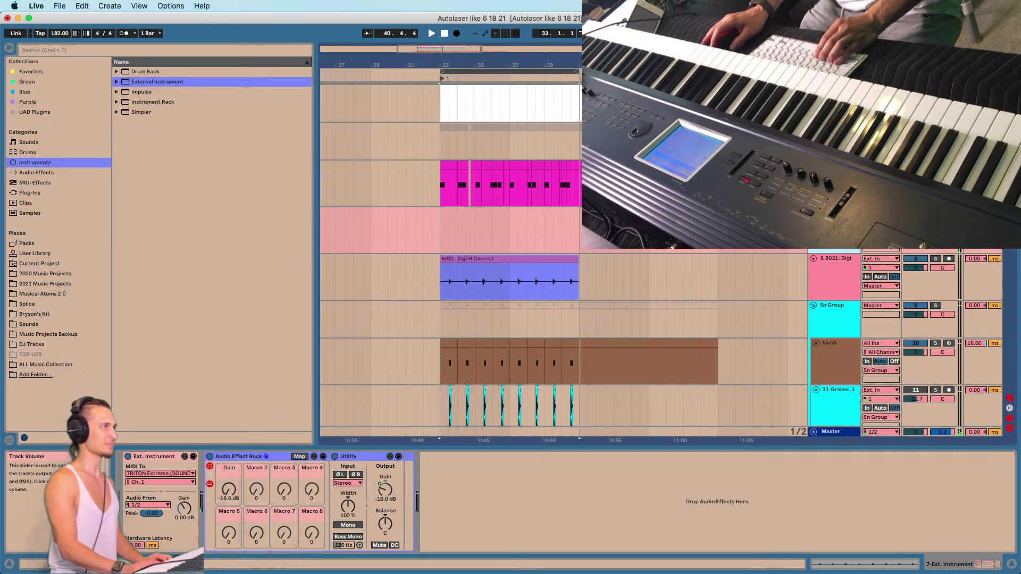
Solo the B031: Digi H.Core kit track and play its clip from bar 33.
left_click(467, 269)
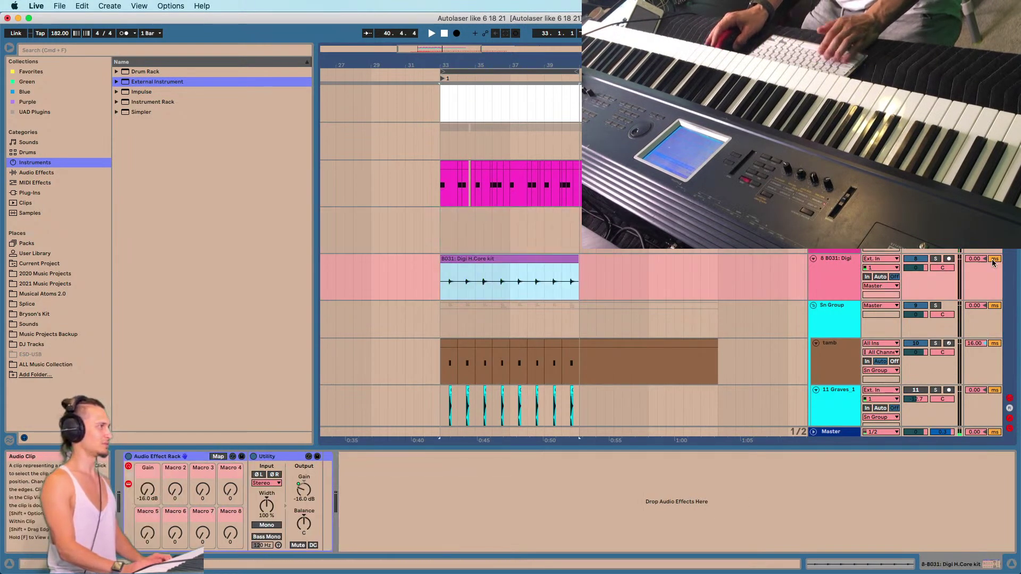
left_click(935, 258)
key("space")
left_click(454, 300)
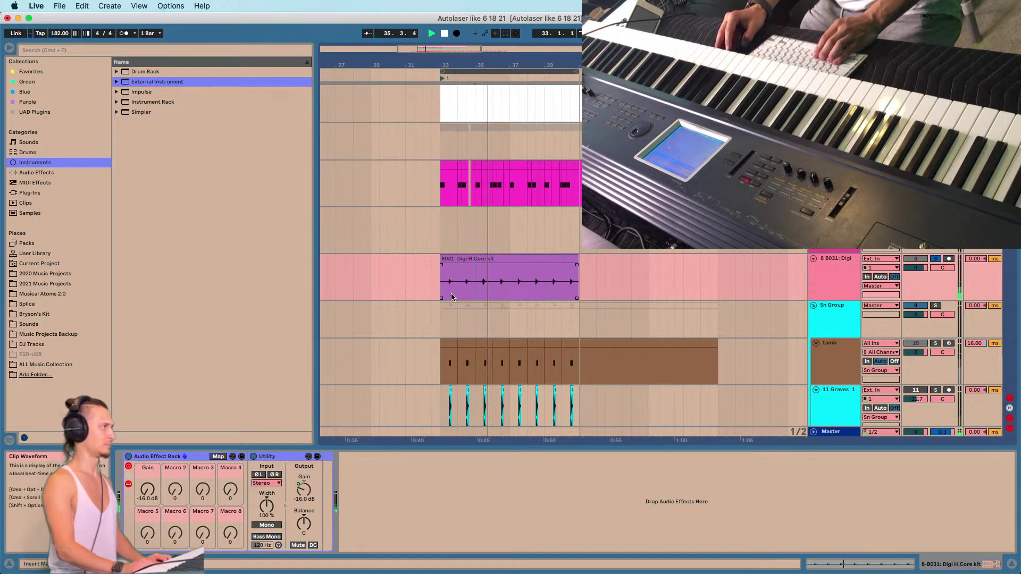
Solo the tamb track along with the B031: Digi H.Core kit track and play them from bar 33.
scroll(692, 334, "down", 1)
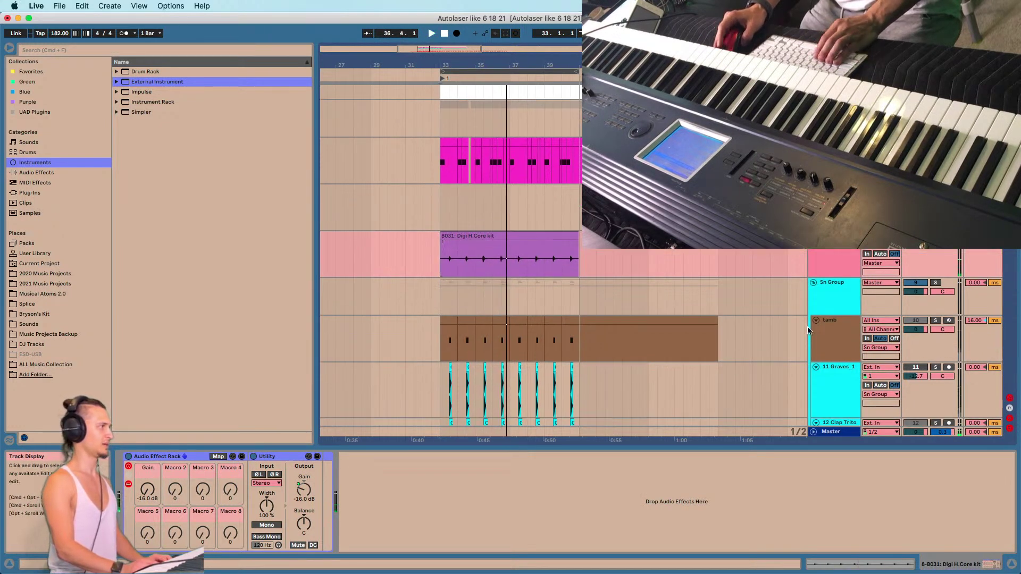
left_click(933, 321)
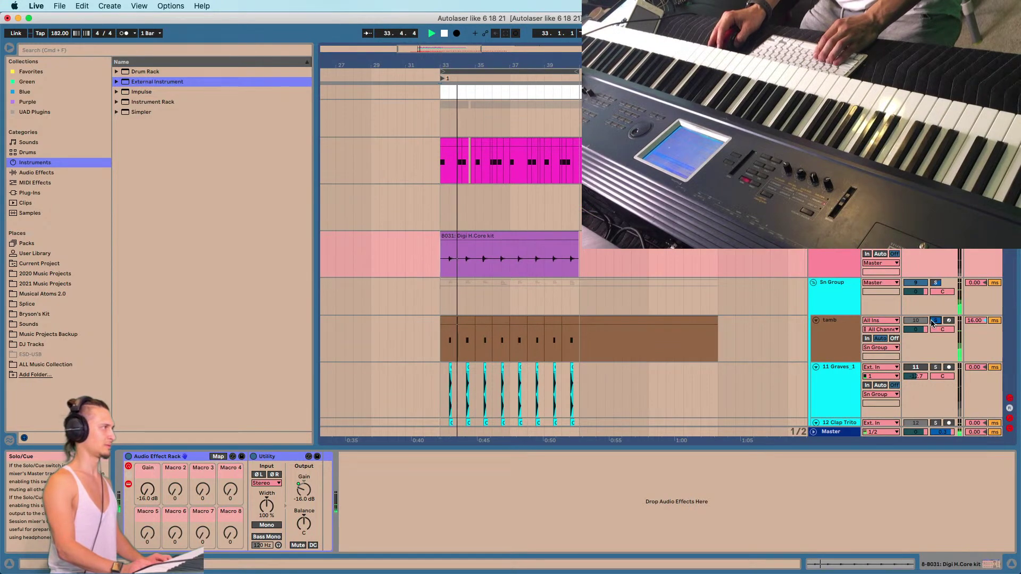
left_click(448, 320)
Copy the tamb track's UAD, SerumFX, Wider and Little Ra... effects ahead of the Audio Effect Rack on the B031: Digi H.Core kit track and play it.
left_click(837, 334)
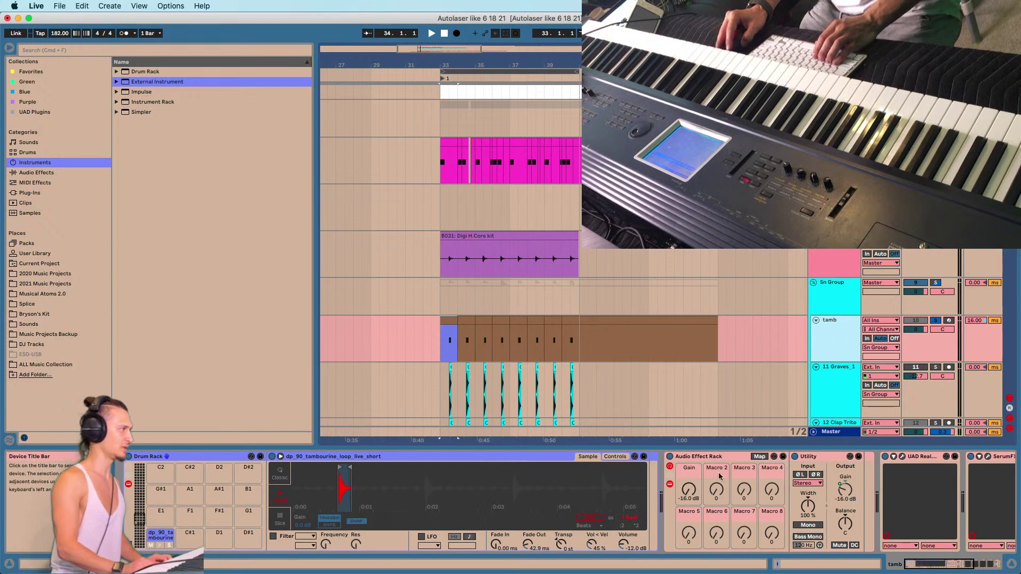
left_click_drag(935, 559, 1010, 566)
left_click(828, 460)
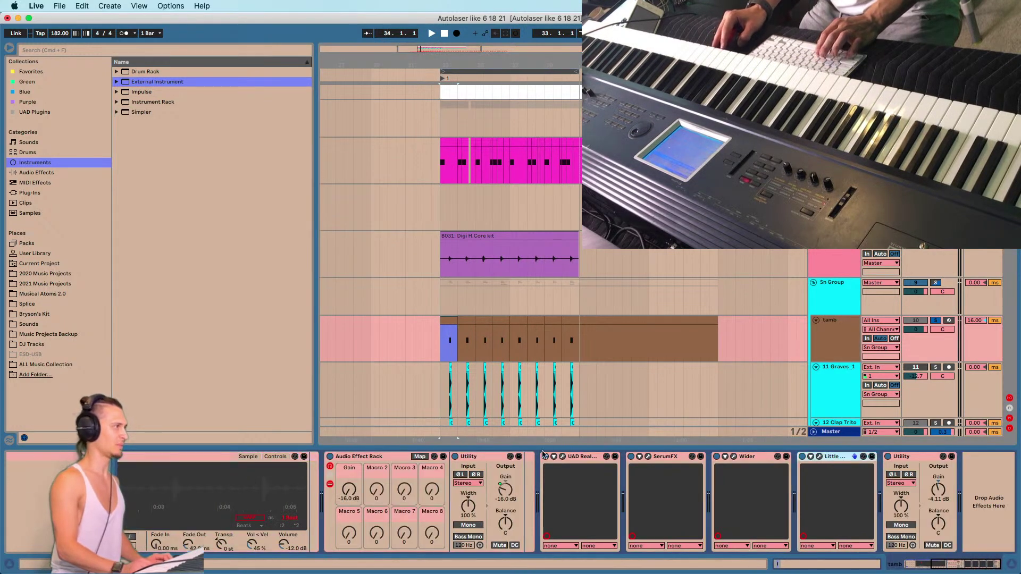
left_click(442, 253)
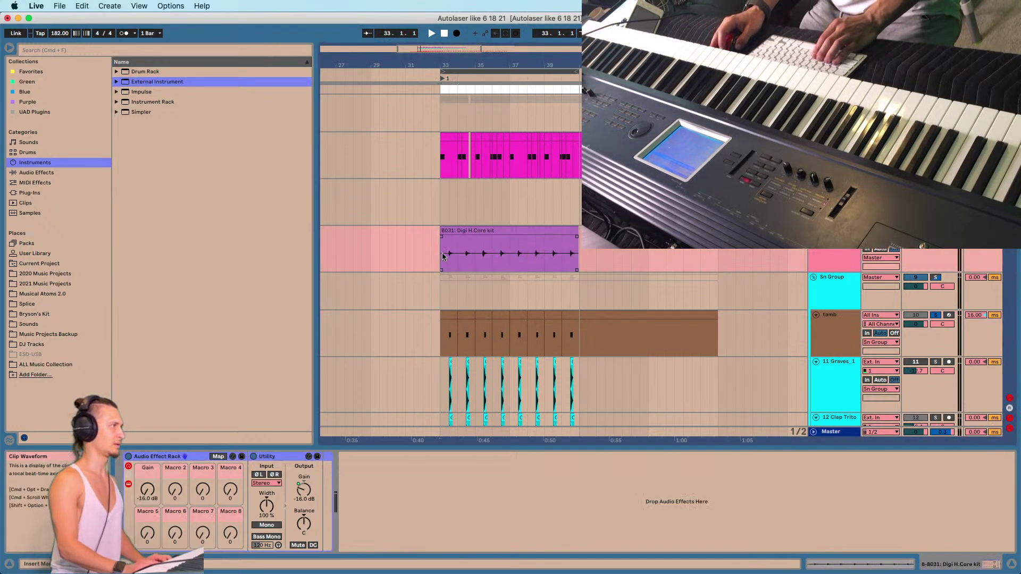
left_click(156, 459)
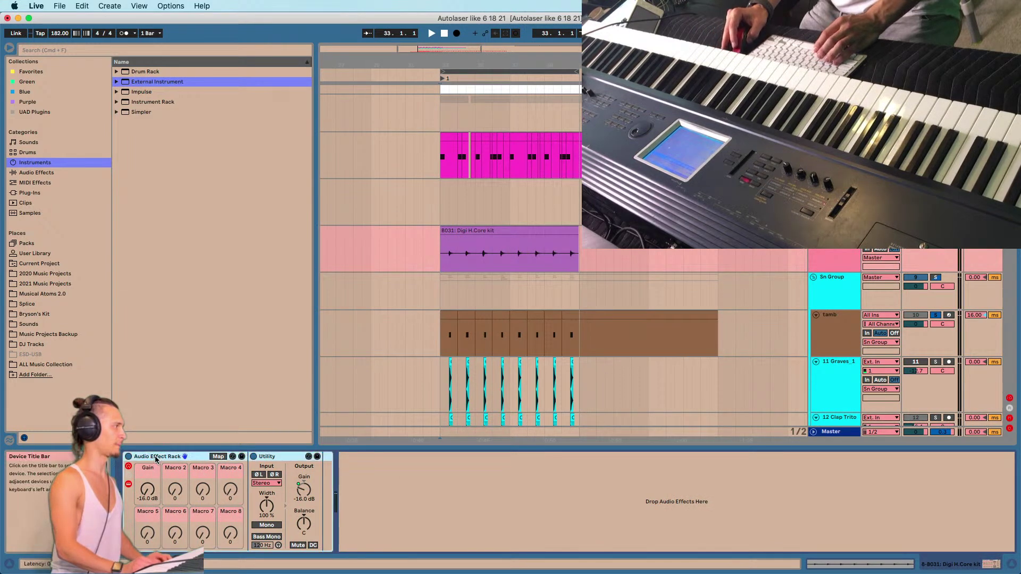
key("super+v")
key("space")
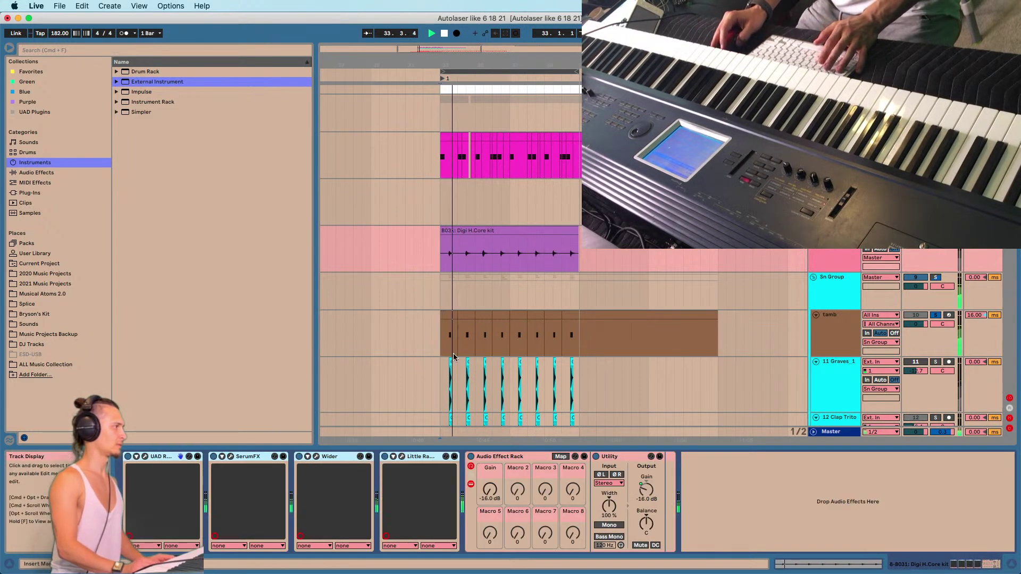
key("space")
key("space")
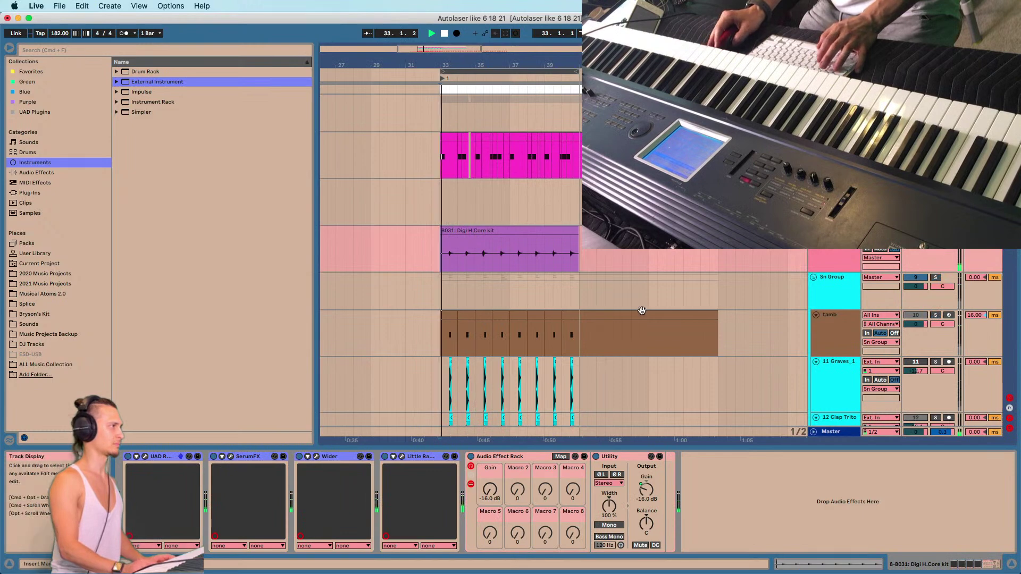
Try the Audio Effect Rack at the front of the effect chain and undo the move.
left_click(527, 456)
left_click_drag(527, 457, 125, 457)
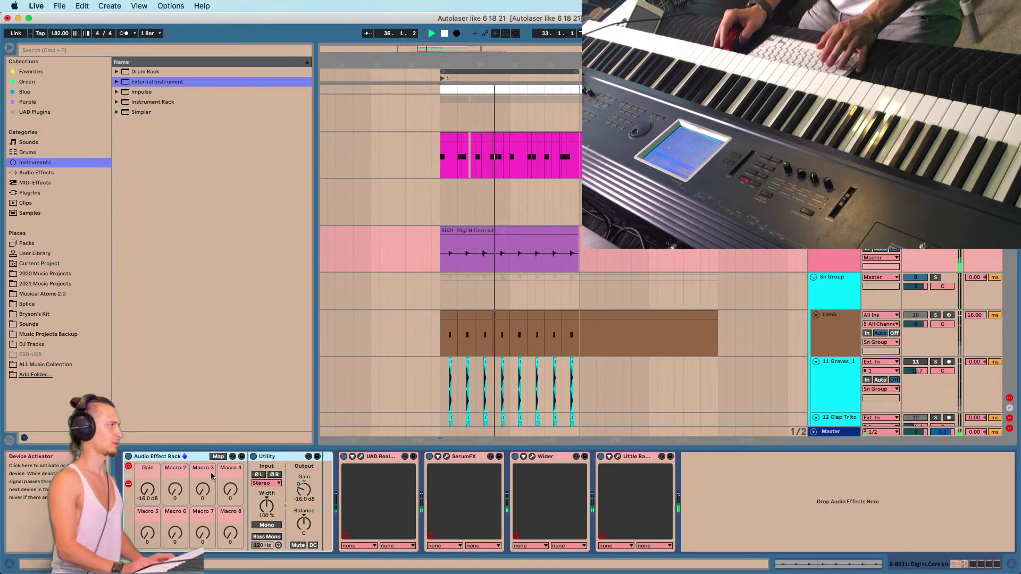
key("super+z")
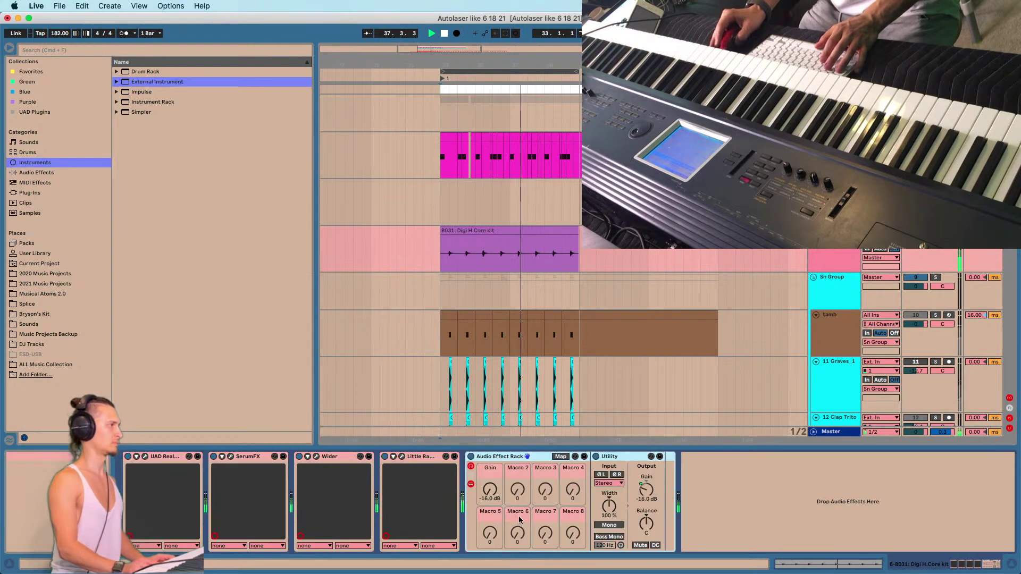
Insert an EQ Eight before the Audio Effect Rack and shape a low cut, setting a band to 310 Hz with Q 0.51.
left_click(36, 172)
left_click(128, 173)
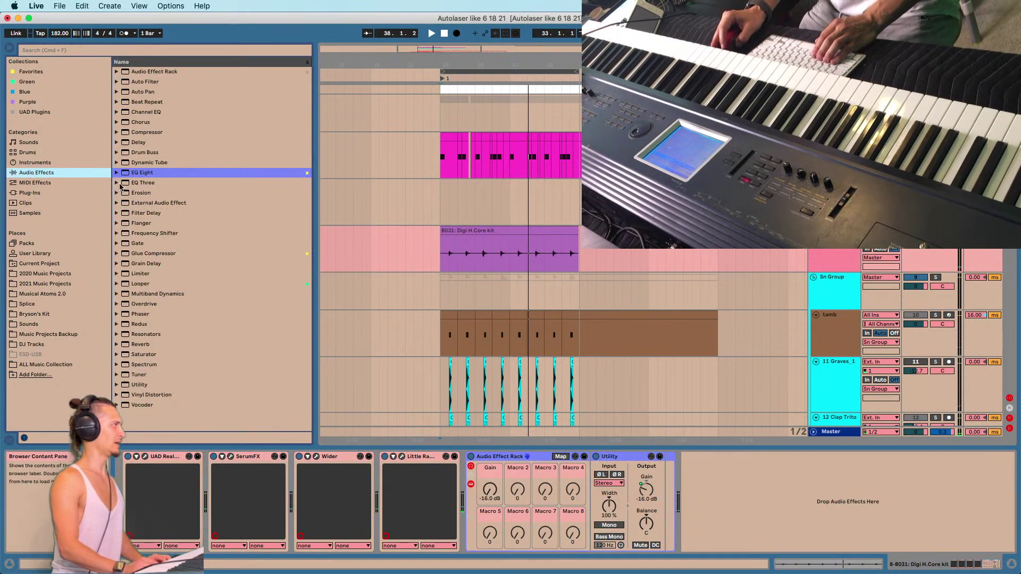
left_click_drag(132, 177, 461, 477)
left_click_drag(464, 512, 464, 512)
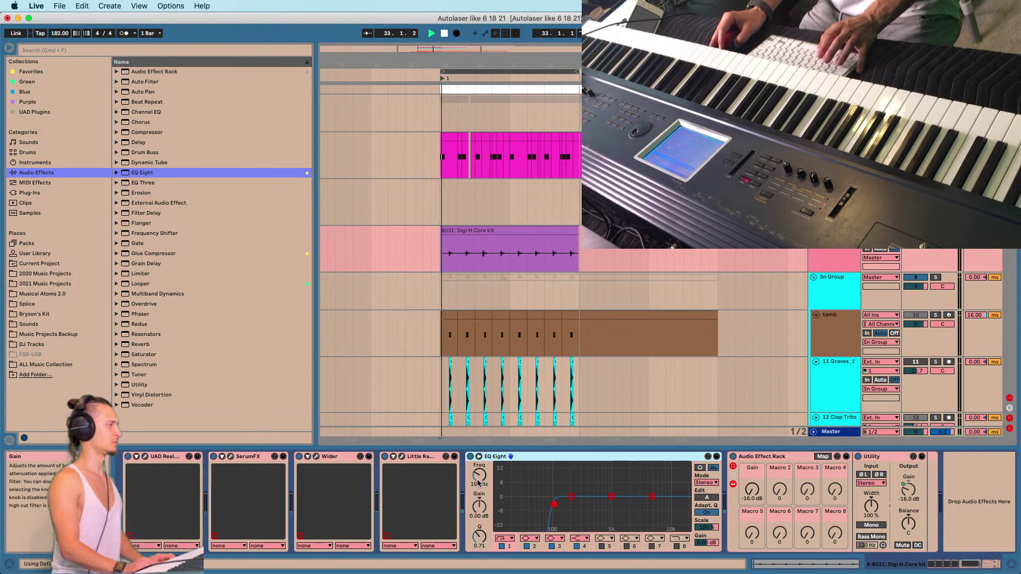
mouse_move(577, 503)
left_mouse_down()
mouse_move(590, 508)
mouse_move(568, 509)
mouse_move(582, 508)
left_mouse_up()
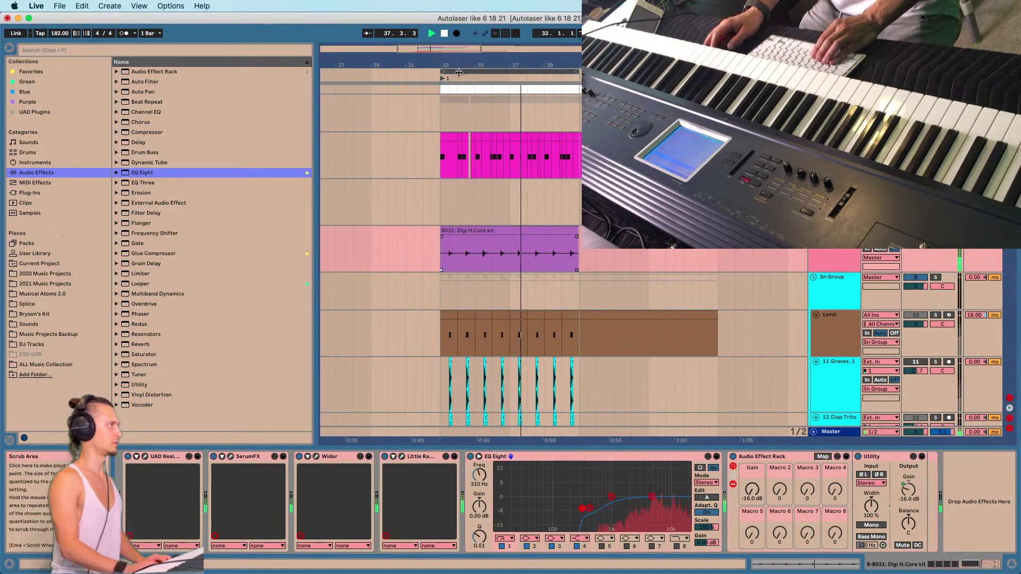
Split the B031: Digi H.Core kit clip just after bar 34 and shorten the first hit's end with a fade-out.
scroll(455, 262, "up", 5)
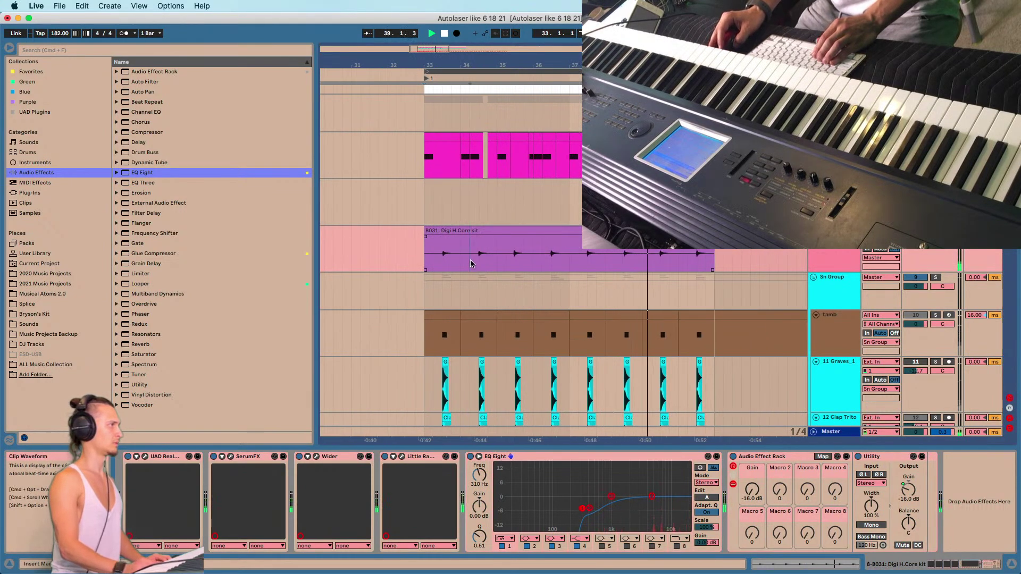
scroll(478, 261, "up", 5)
left_click(483, 257)
key("super+e")
left_click_drag(484, 231, 450, 231)
left_click(424, 266)
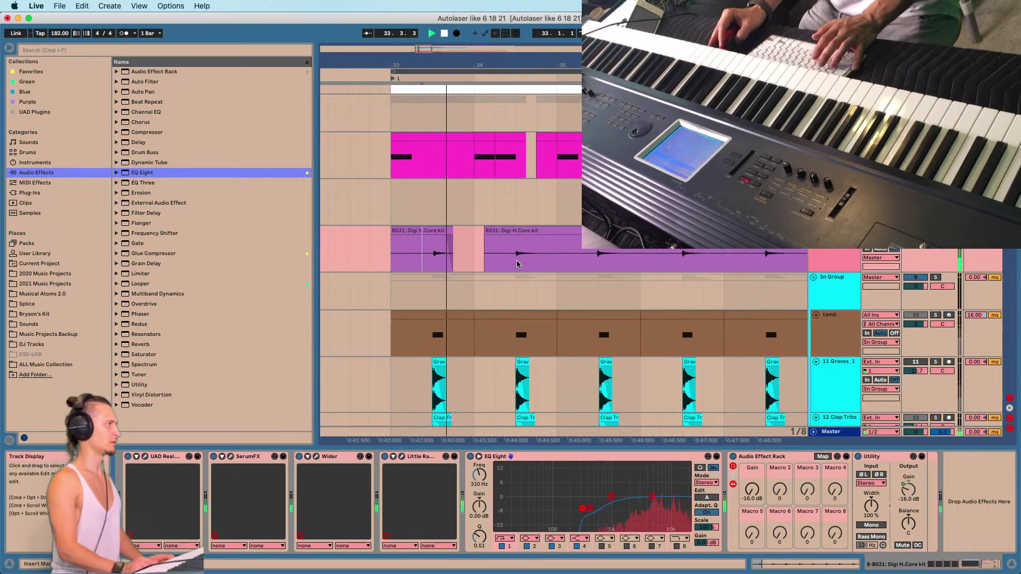
Split the B031: Digi H.Core kit clip at bars 35 and 36, and shorten the second hit's end with a fade-out.
left_click(548, 260)
key("super+e")
left_click_drag(552, 231, 525, 236)
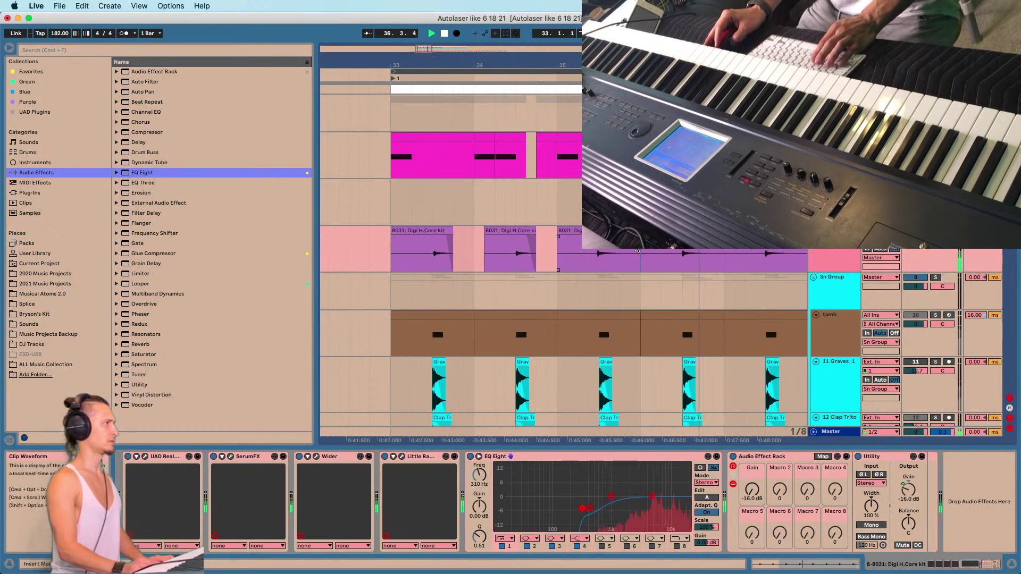
left_click(641, 264)
key("space")
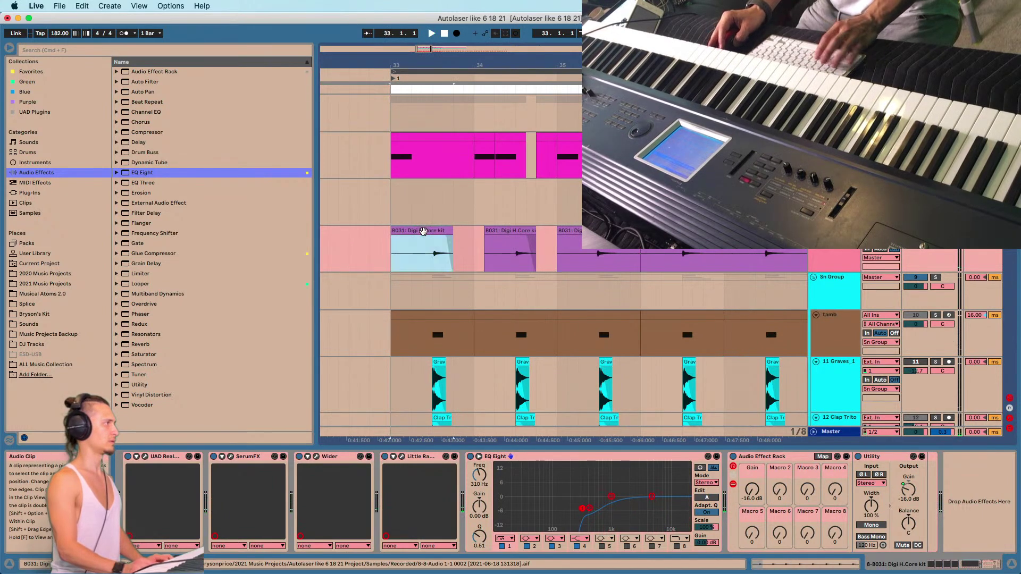
key("Tab")
scroll(449, 440, "right", 3)
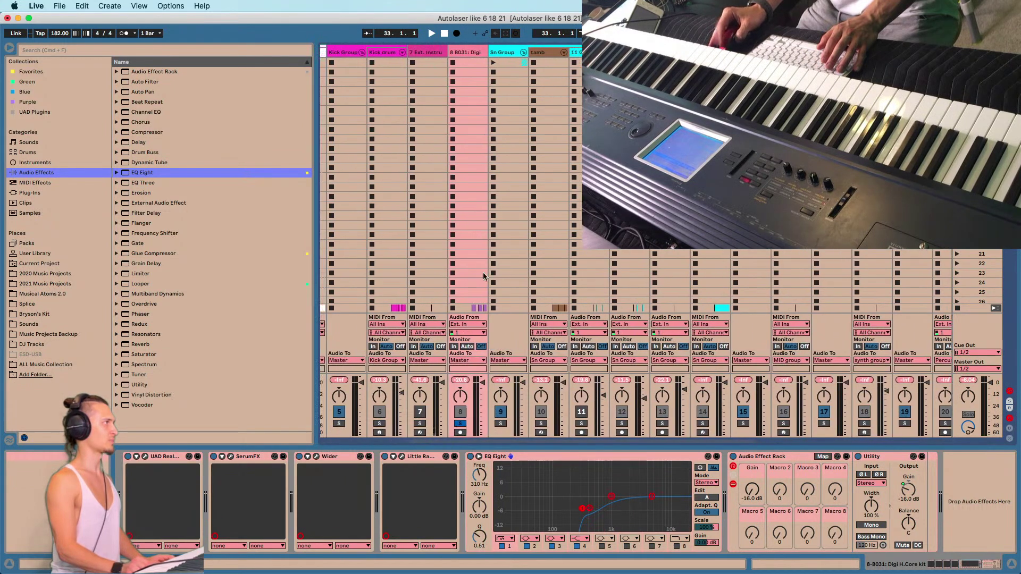
key("Tab")
key("Tab")
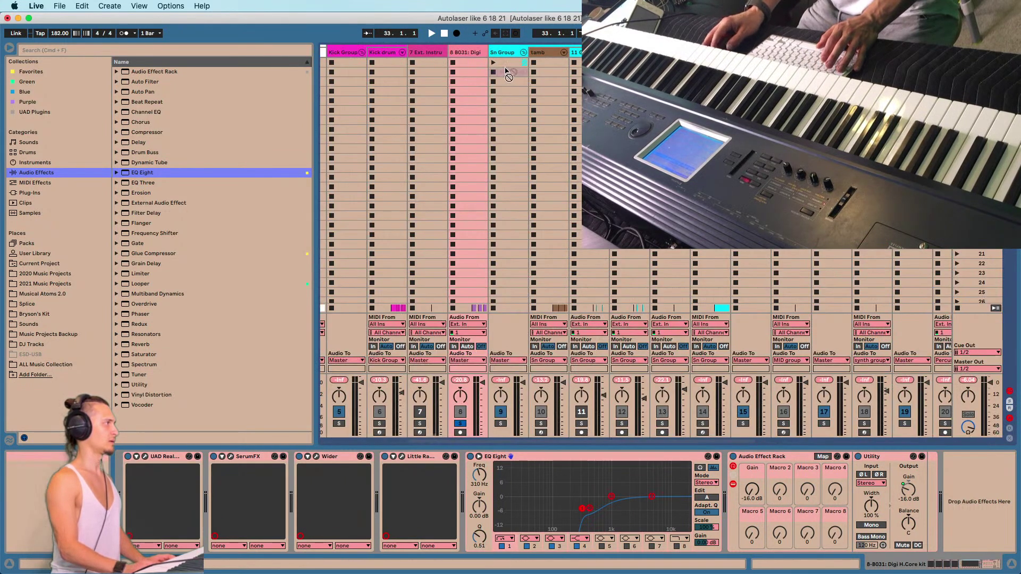
key("Tab")
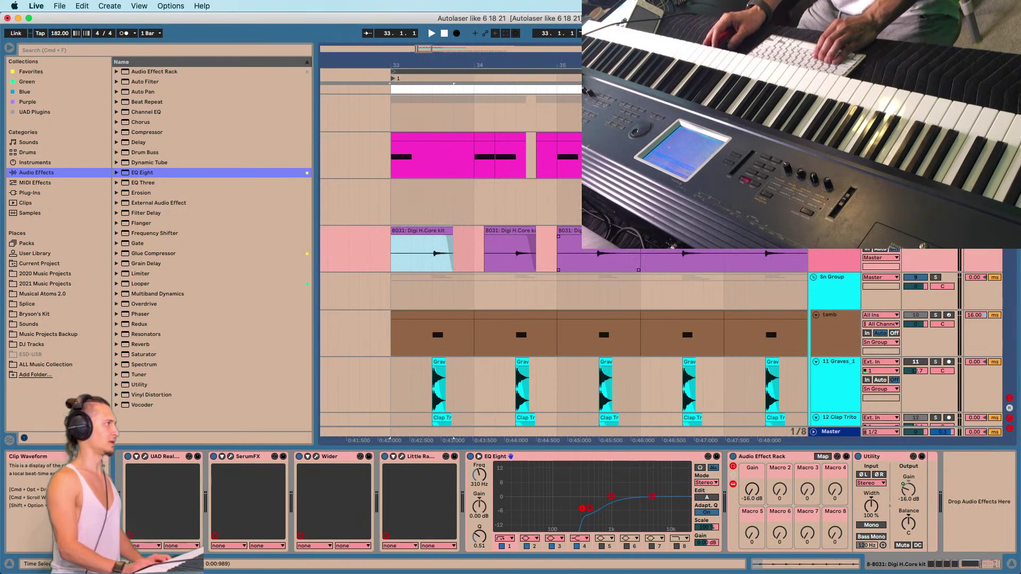
Shorten the ends of the third and fourth B031: Digi H.Core kit hits, and delete the remaining clip from bar 37 onward.
left_click(558, 256)
left_click_drag(640, 255, 618, 255)
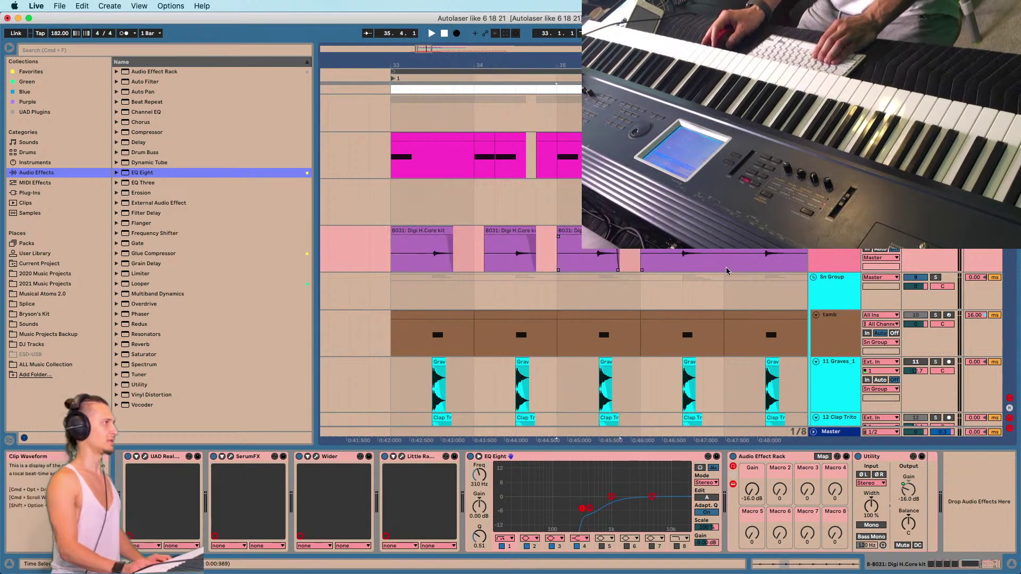
left_click_drag(726, 268, 695, 236)
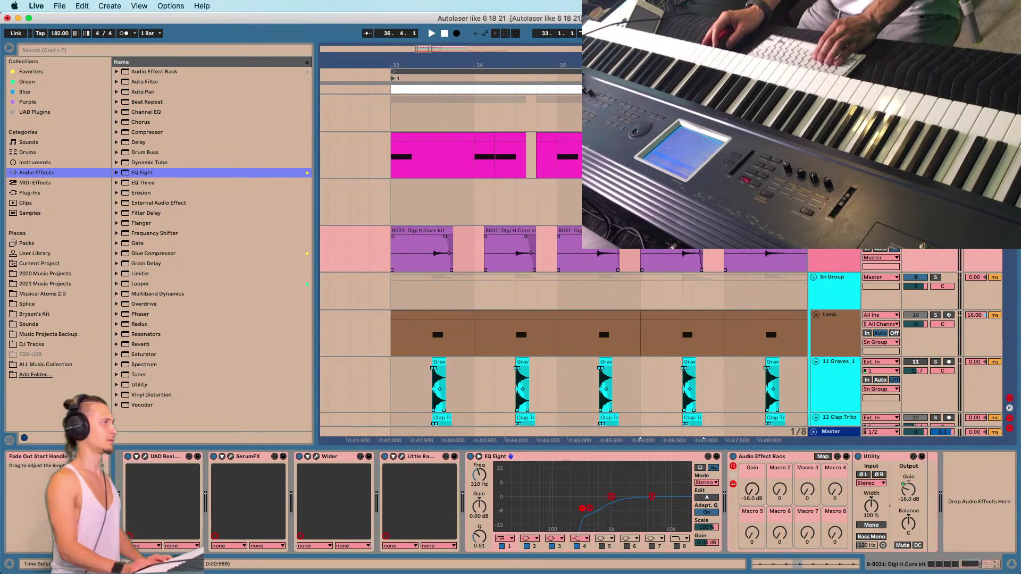
left_click_drag(723, 65, 495, 34)
left_click(532, 232)
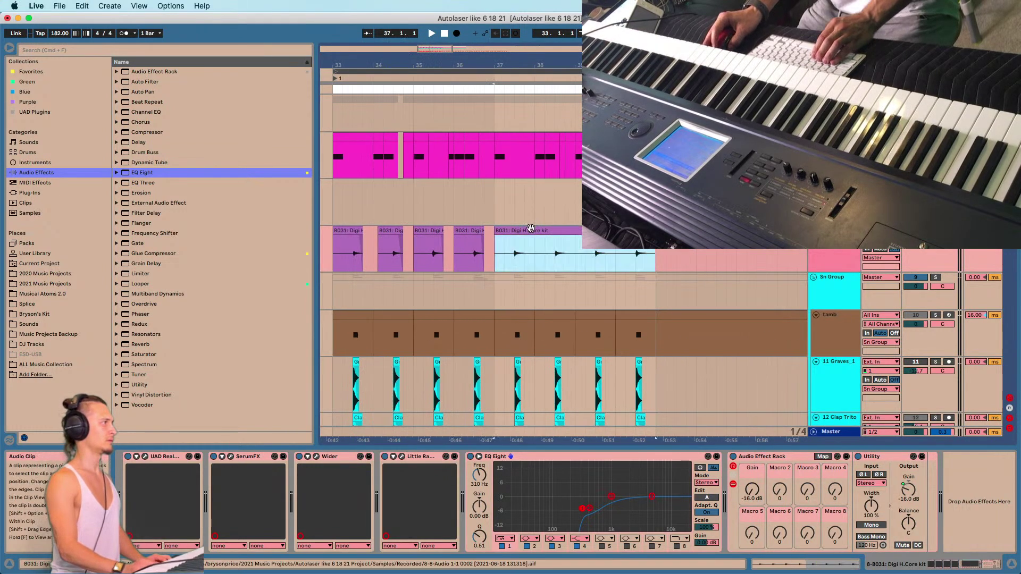
key("Delete")
Trim the starts of the four B031: Digi H.Core kit clips so each begins just before its hit.
left_click_drag(338, 231, 355, 230)
left_click_drag(342, 66, 455, 237)
left_click_drag(494, 66, 494, 10)
left_click_drag(550, 230, 699, 230)
left_click_drag(699, 66, 692, 122)
left_click_drag(692, 253, 675, 253)
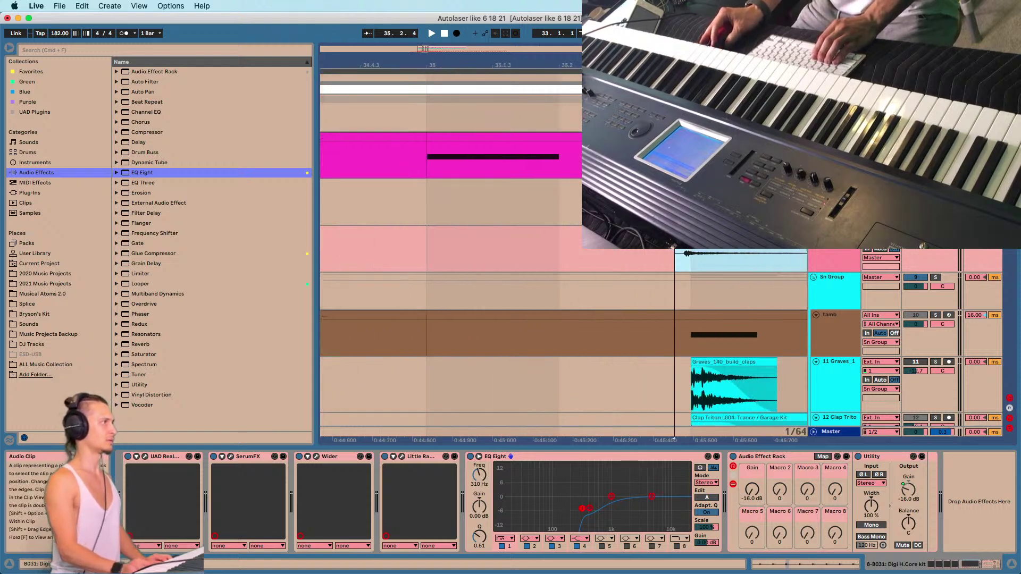
left_click(676, 237)
left_click_drag(694, 66, 487, 55)
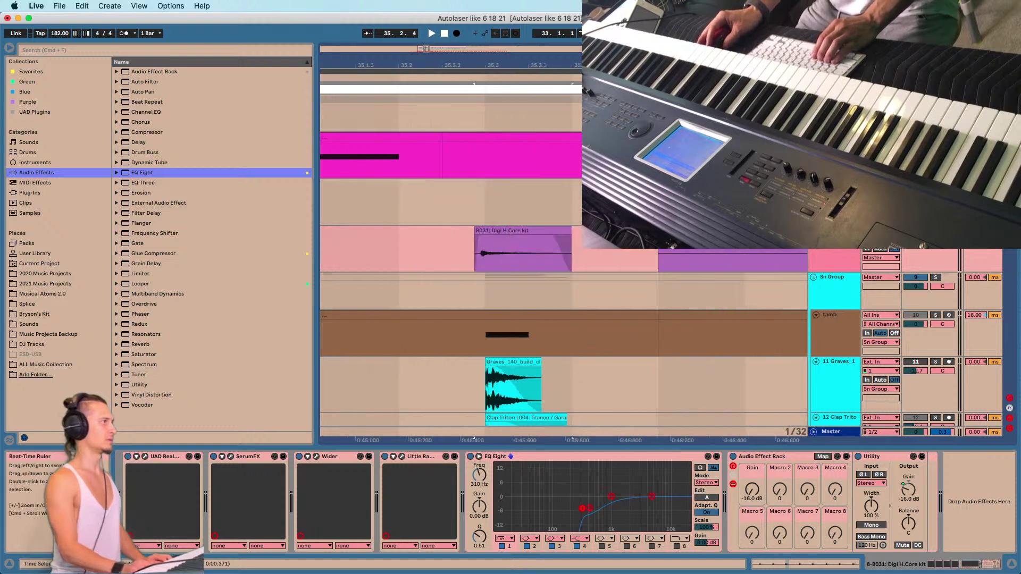
left_click_drag(666, 67, 541, 60)
left_click_drag(536, 233, 648, 237)
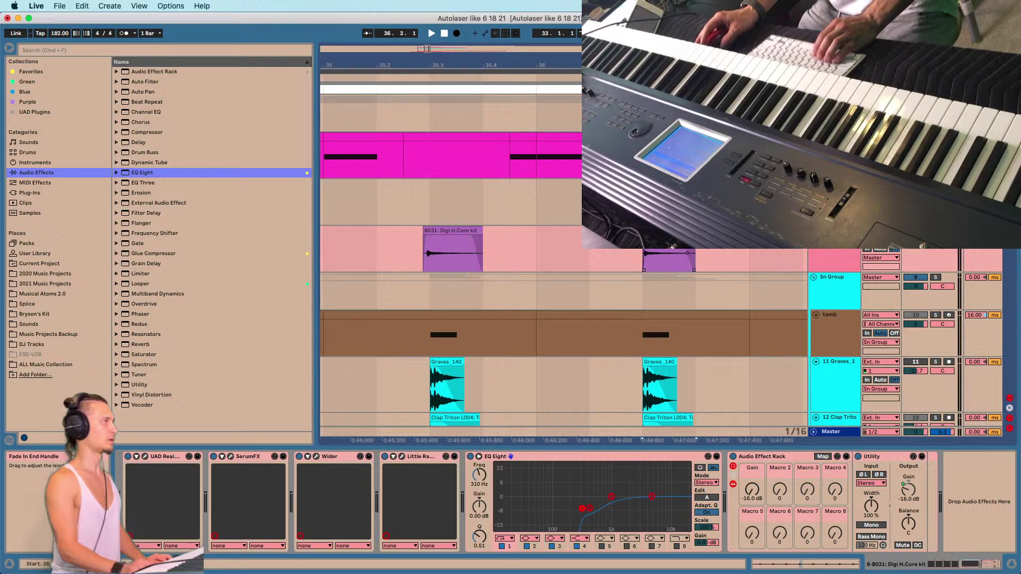
Play the trimmed hits from bar 33 and set the EQ Eight low-cut band to 337 Hz with Q 0.43.
left_click_drag(696, 438, 629, 438)
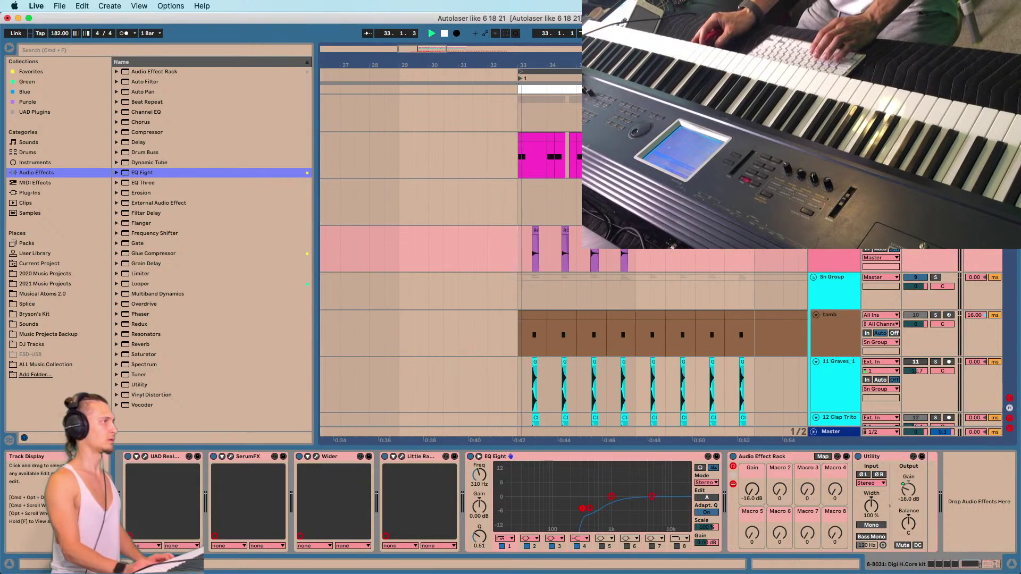
key("space")
key("space")
left_click_drag(590, 509, 584, 511)
Duplicate the four-bar group of B031: Digi H.Core kit hits from bars 33–36 into bars 37–40.
left_click_drag(516, 250, 628, 253)
key("super+d")
left_click_drag(617, 64, 588, 45)
Clear the track solos and play the full drum loop from bar 33.
left_click(916, 231)
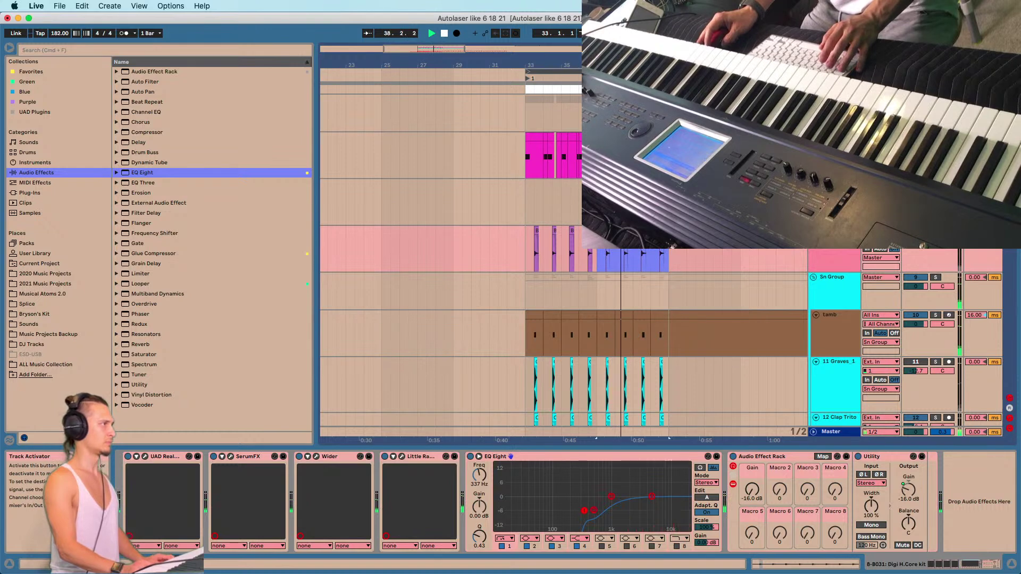
left_click(523, 266)
key("space")
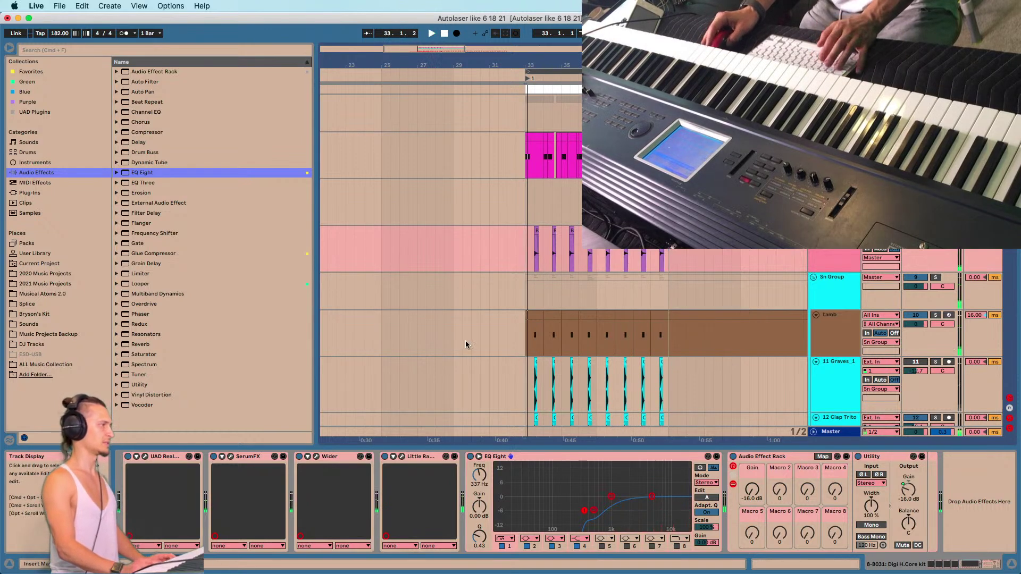
Select the section of the Autolaser & PLS&TY - Used To This reference clip from bar 65 to 73 and play the reference track.
left_click_drag(537, 65, 511, 45)
scroll(481, 177, "up", 5)
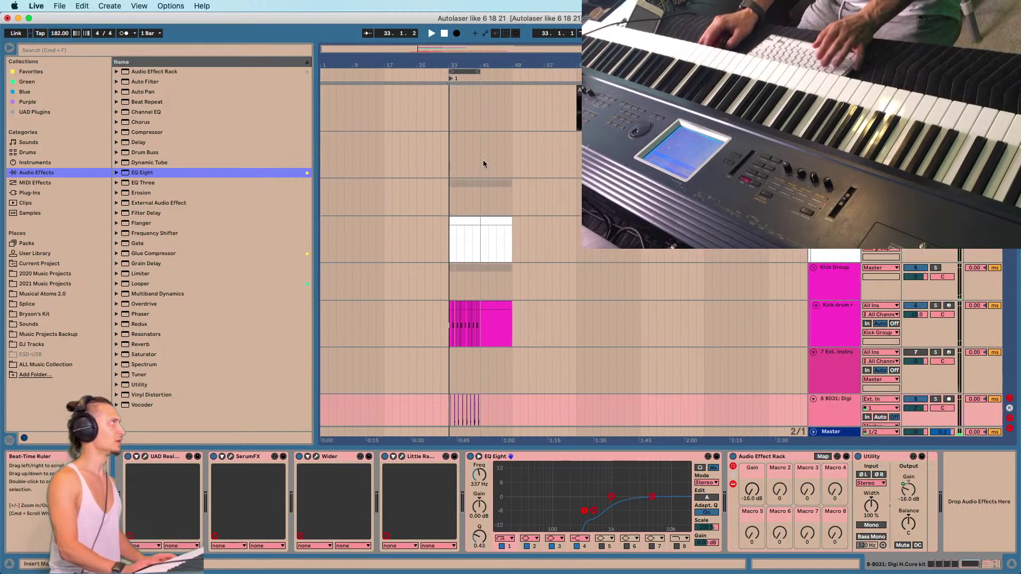
left_click(566, 108)
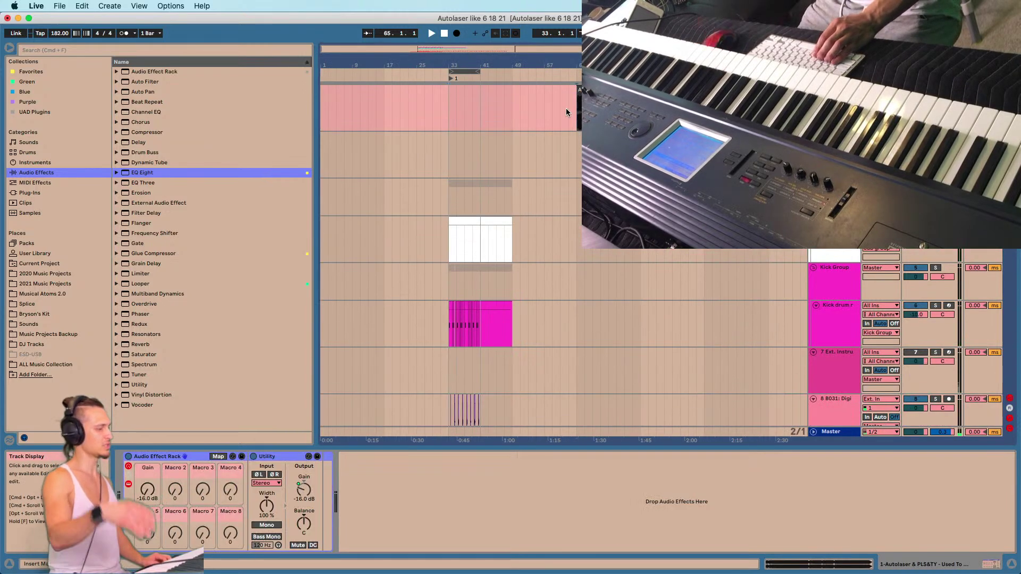
left_click_drag(562, 65, 460, 52)
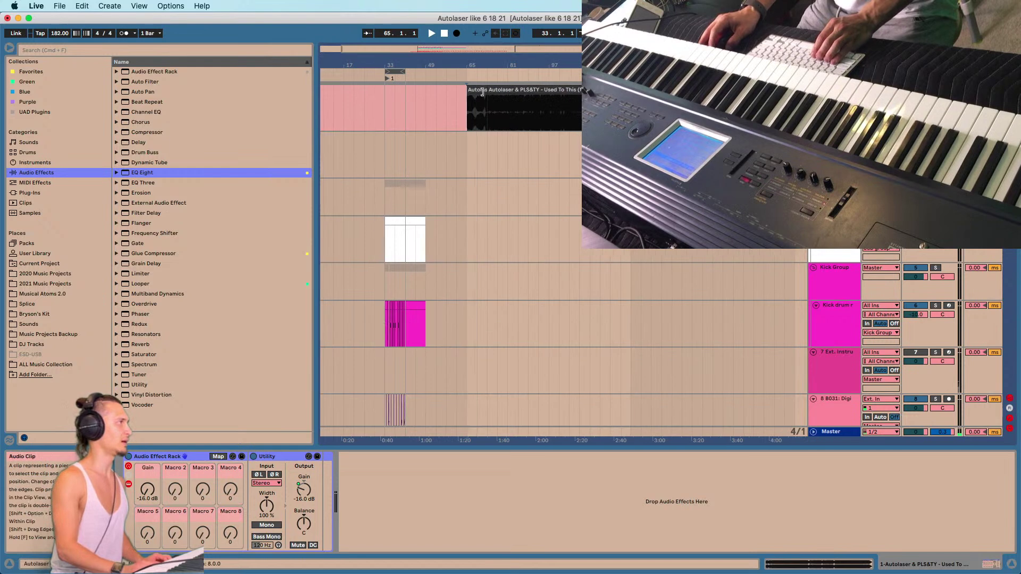
scroll(472, 64, "up", 3)
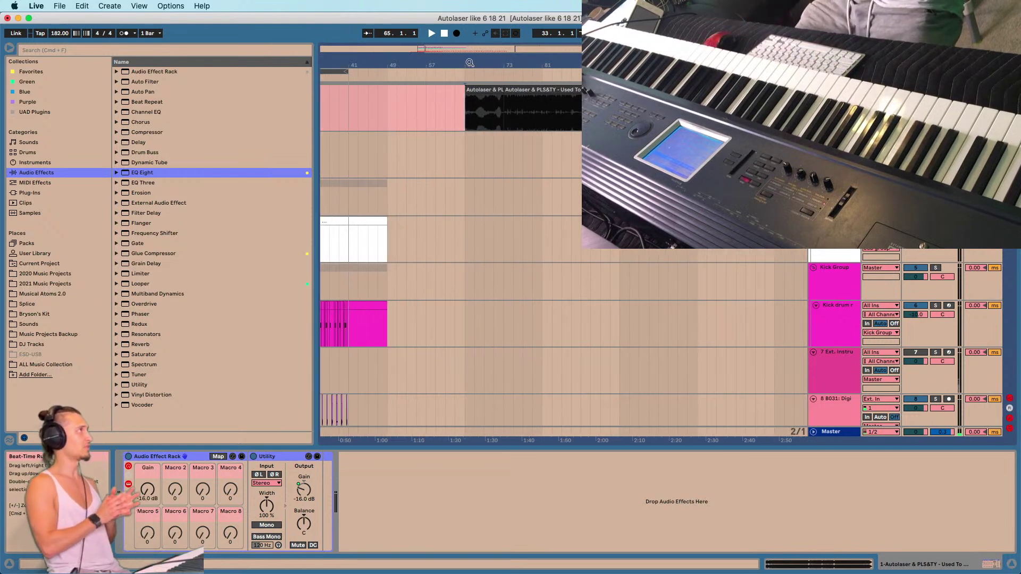
left_click_drag(469, 63, 517, 55)
left_click_drag(515, 107, 542, 106)
left_click_drag(539, 65, 517, 92)
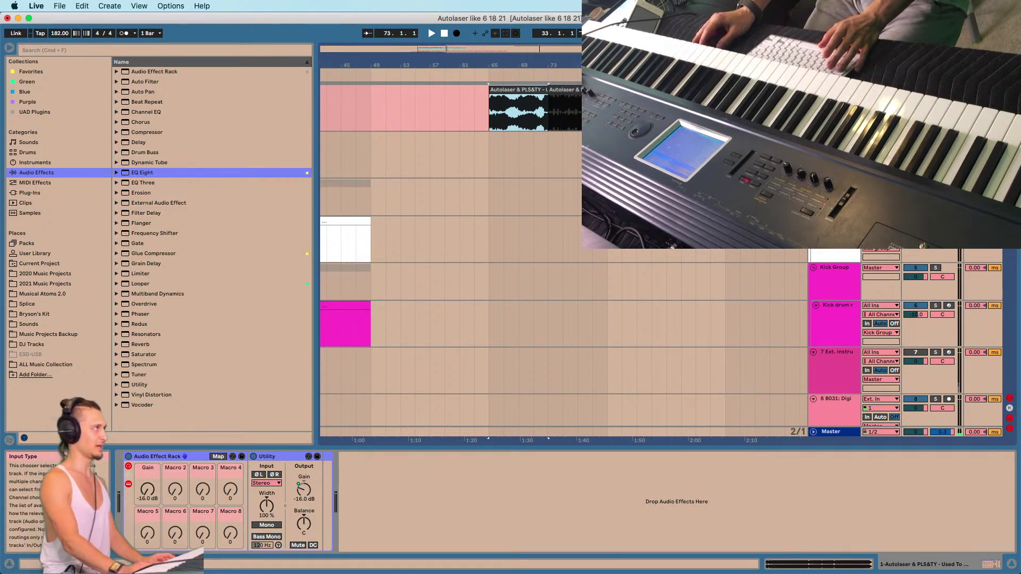
left_click(490, 84)
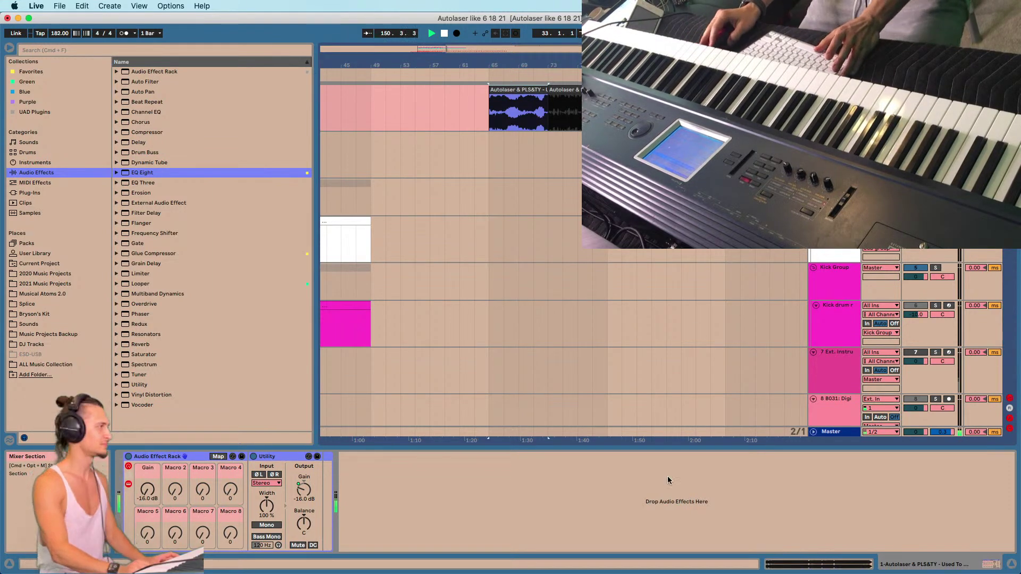
Stop the reference track and play the drum loop from bar 33.
left_click(627, 464)
left_click(484, 122)
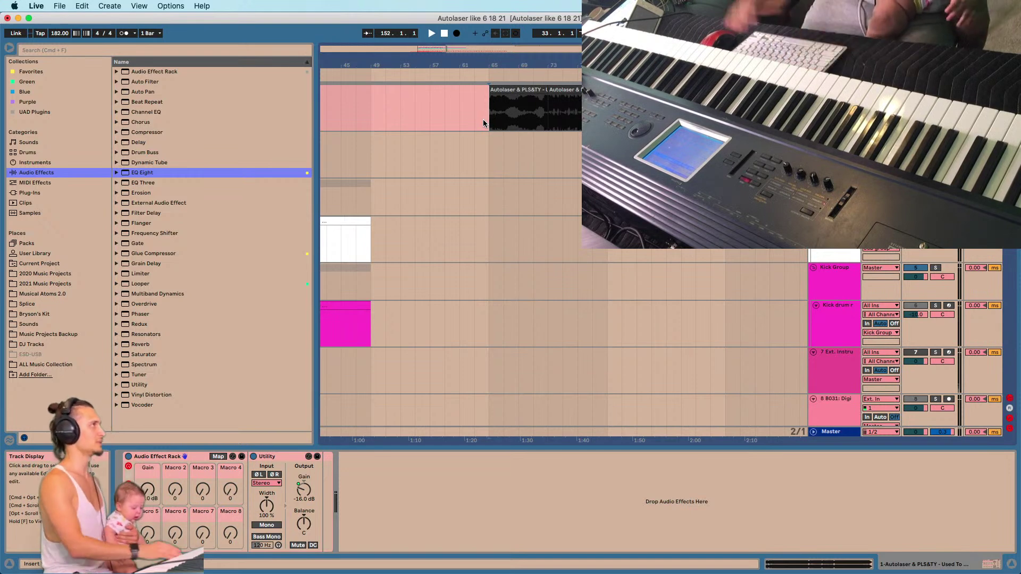
left_click_drag(476, 62, 480, 29)
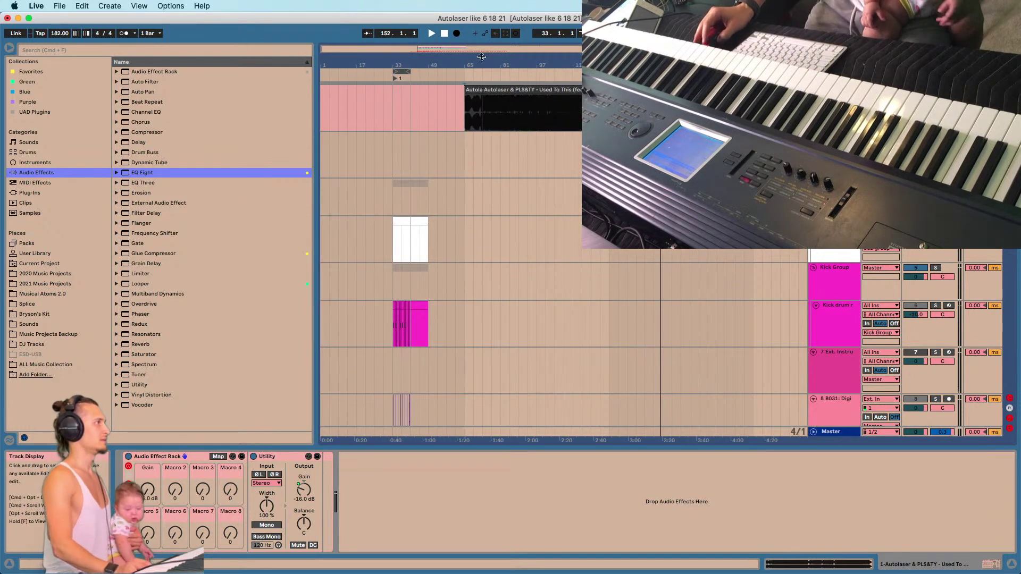
left_click(396, 156)
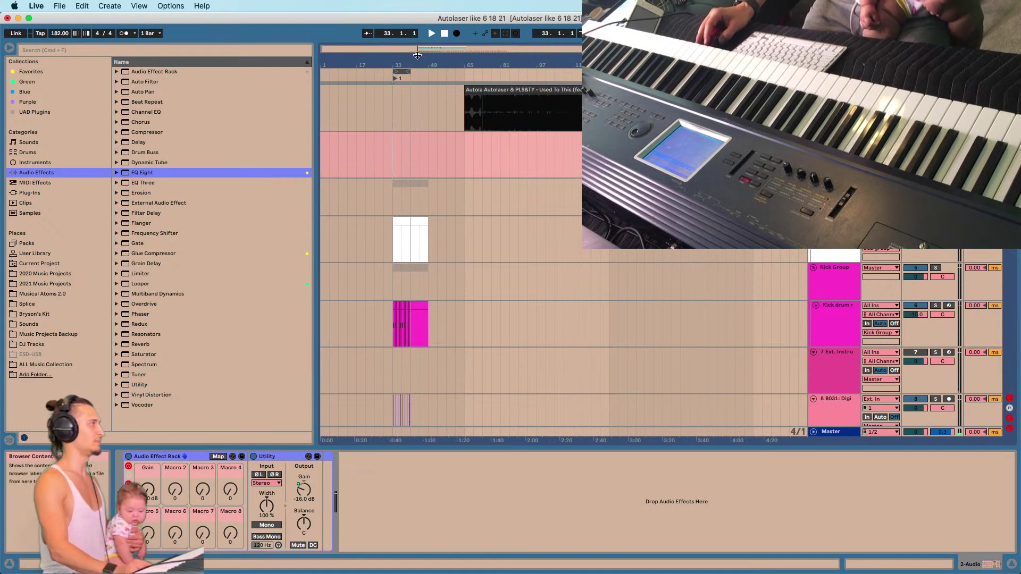
left_click_drag(397, 64, 412, 126)
key("space")
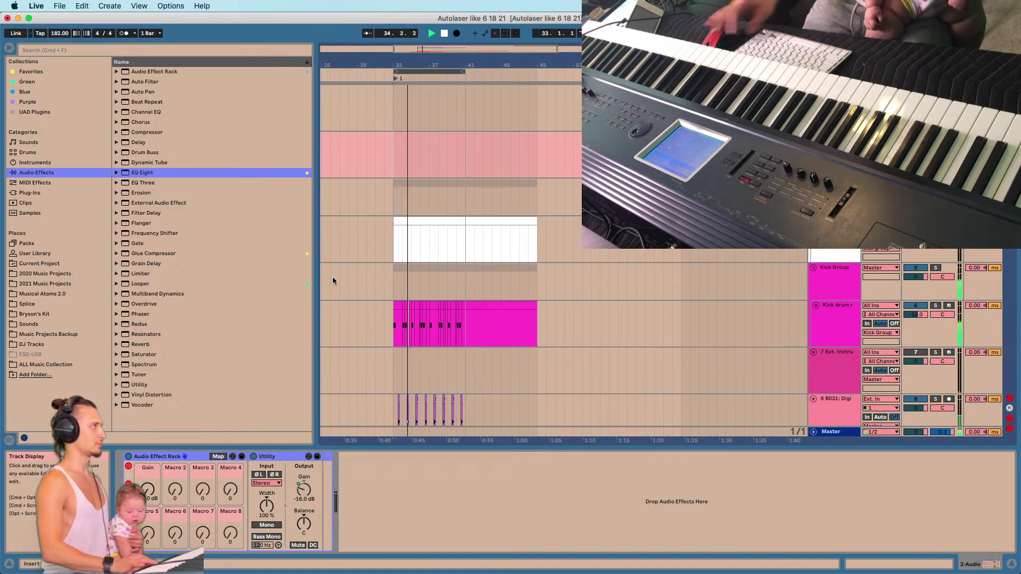
key("space")
left_click(396, 247)
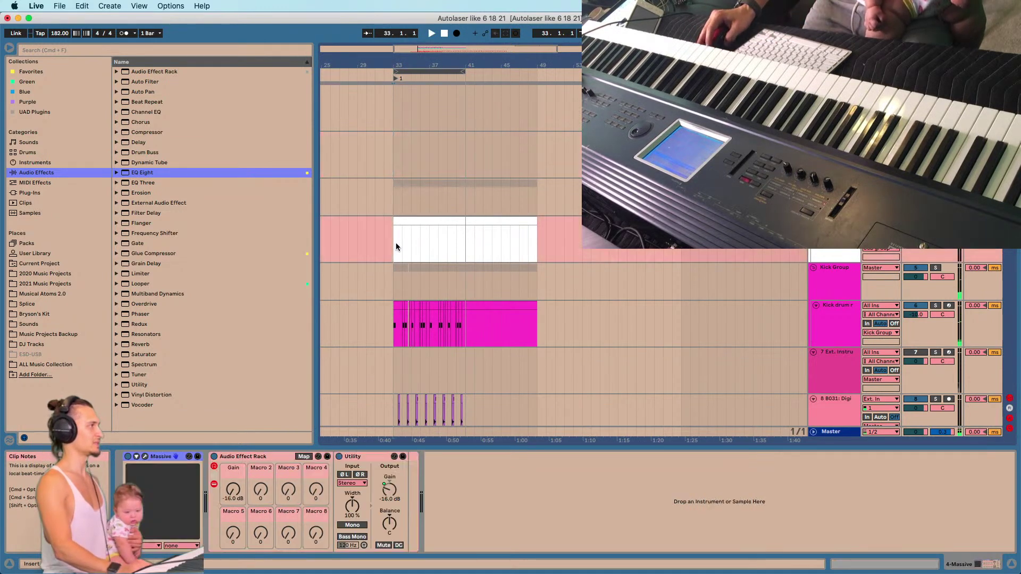
key("space")
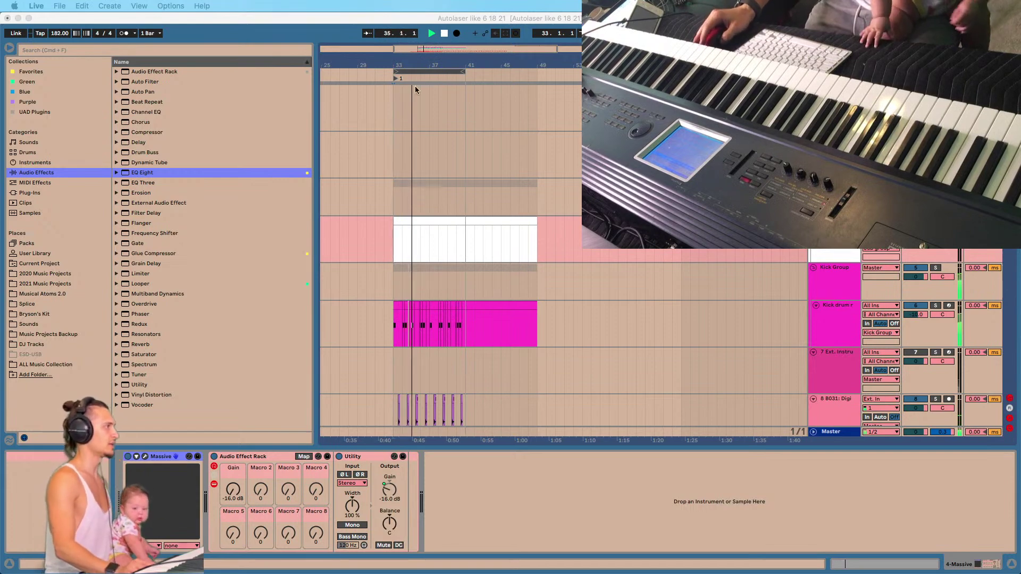
Check the track levels in the Session View mixer during playback, inspecting the Master and Sn Group device chains.
left_click(388, 66)
left_click_drag(393, 66, 418, 73)
key("Tab")
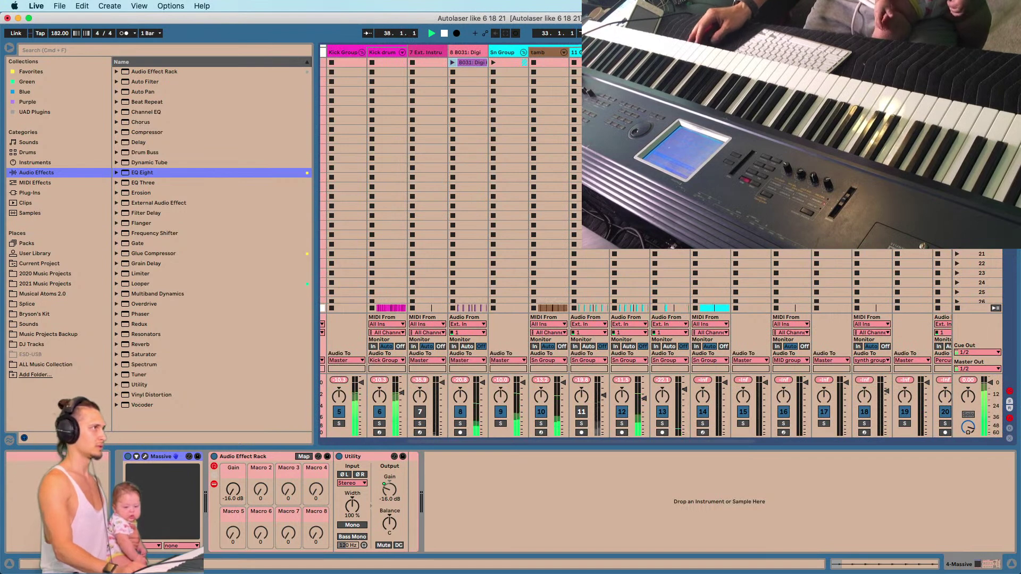
left_click(979, 327)
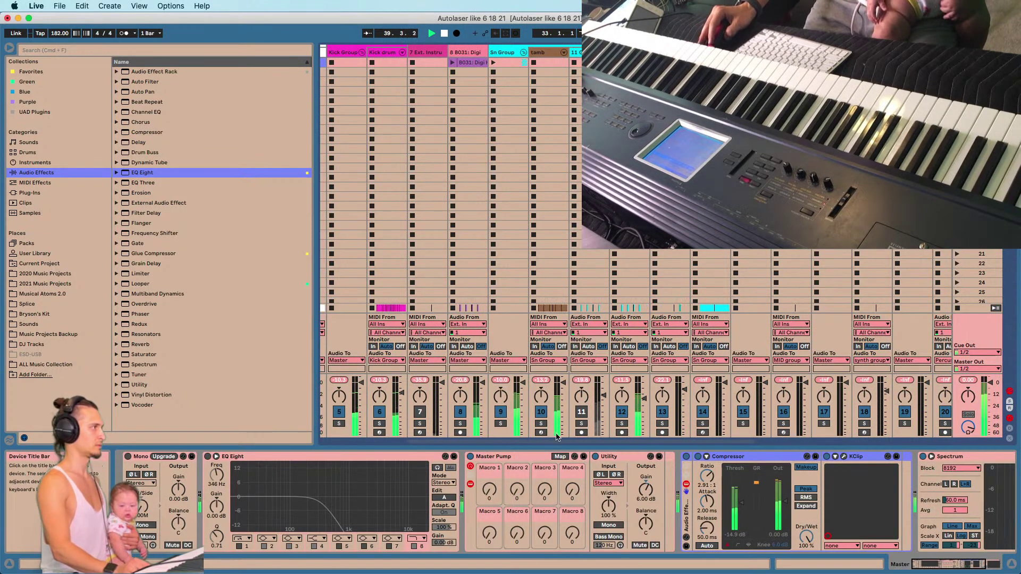
left_click(509, 52)
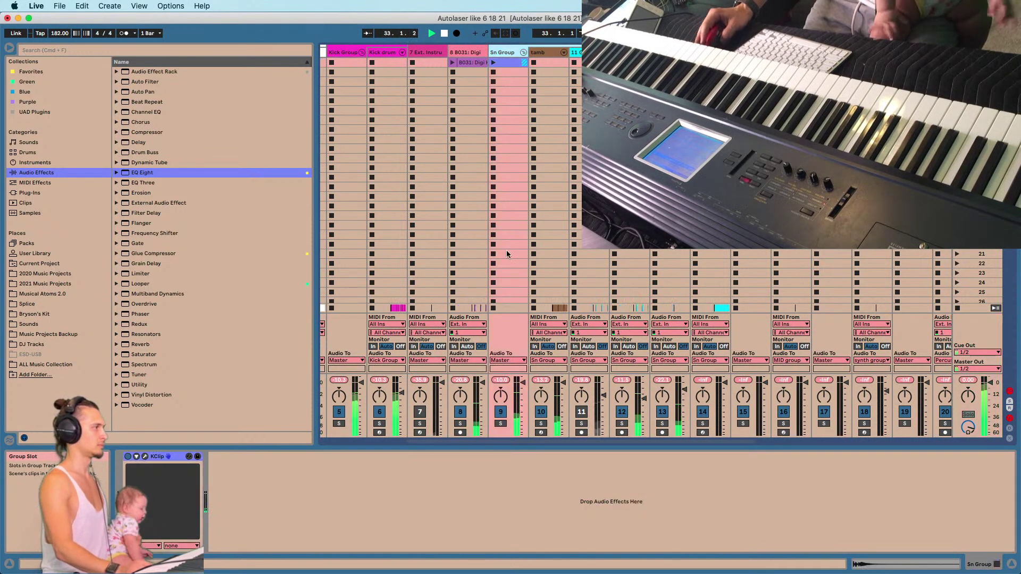
key("Tab")
Stop playback and select the 16 Serum track inside the MID group in the arrangement.
scroll(429, 349, "down", 2)
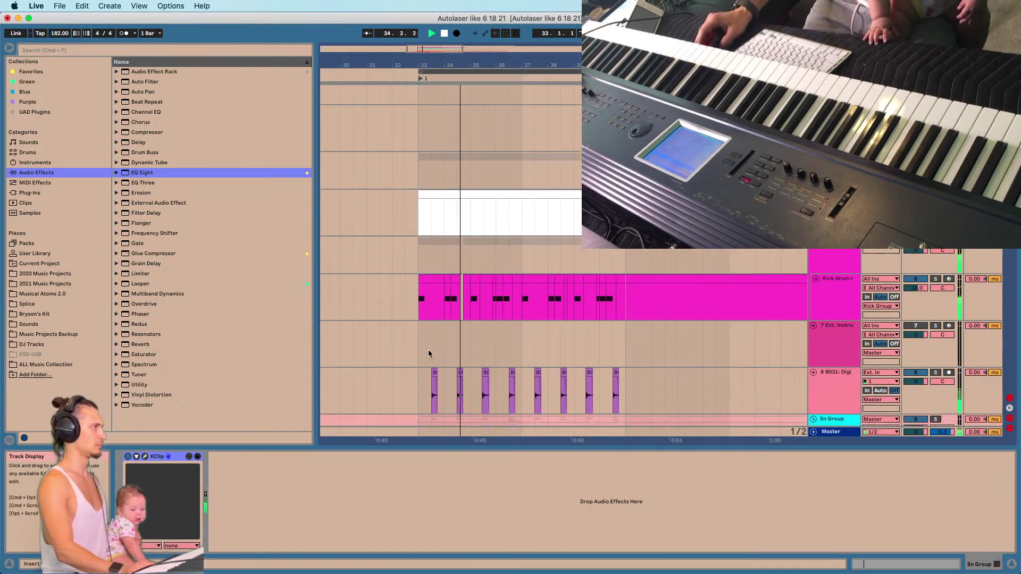
left_click(410, 344)
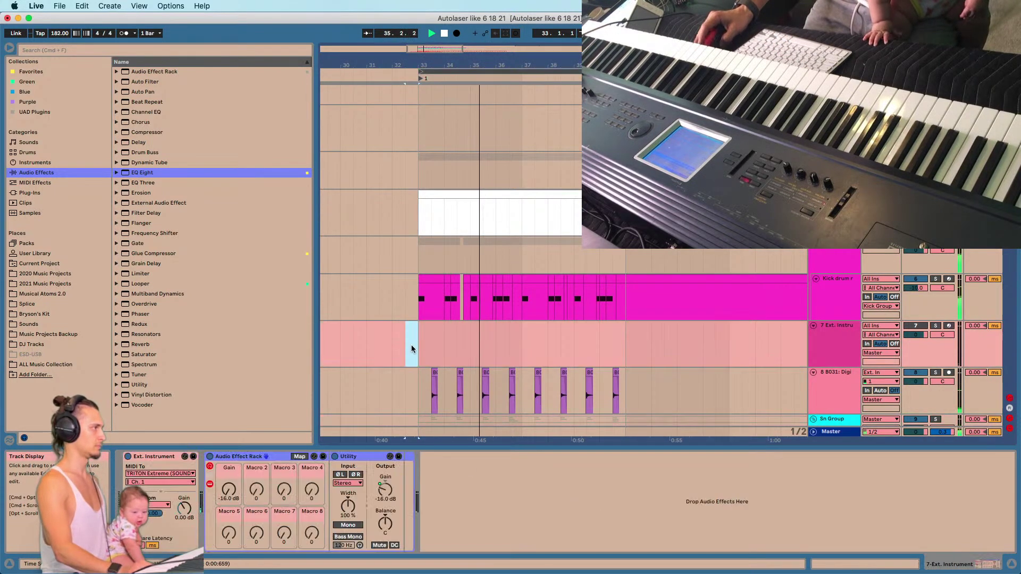
left_click(427, 318)
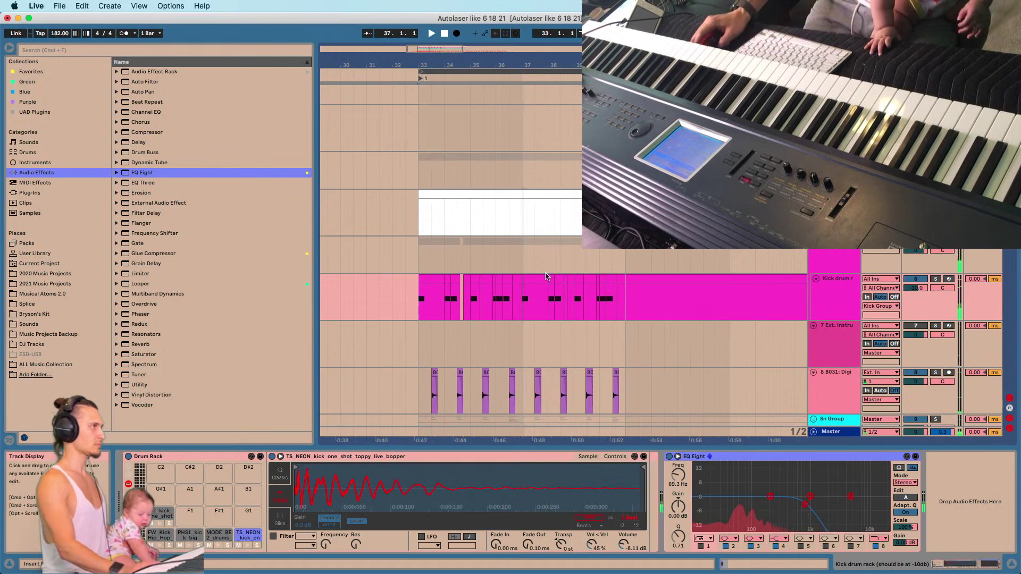
scroll(612, 289, "up", 2)
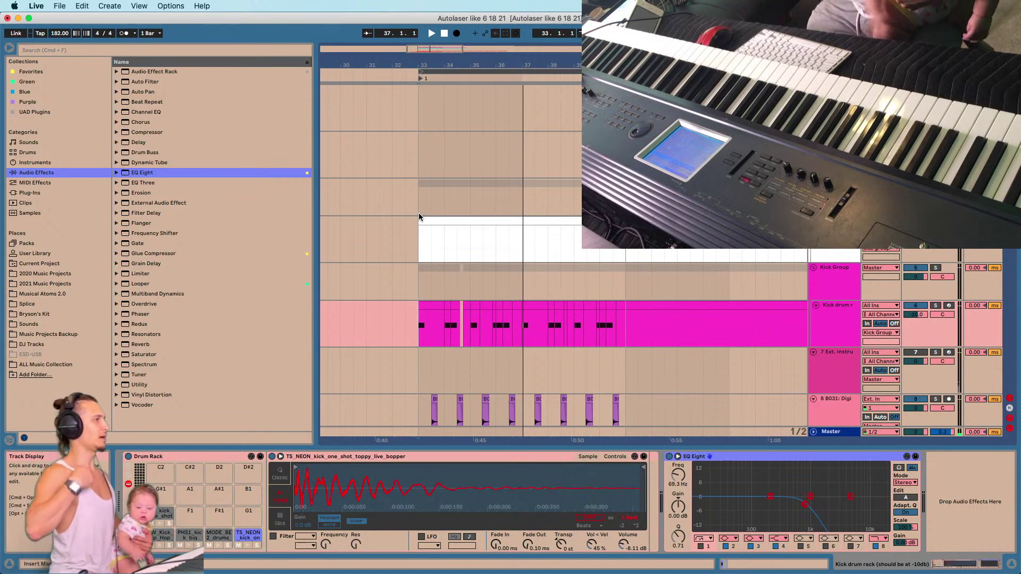
scroll(419, 213, "down", 10)
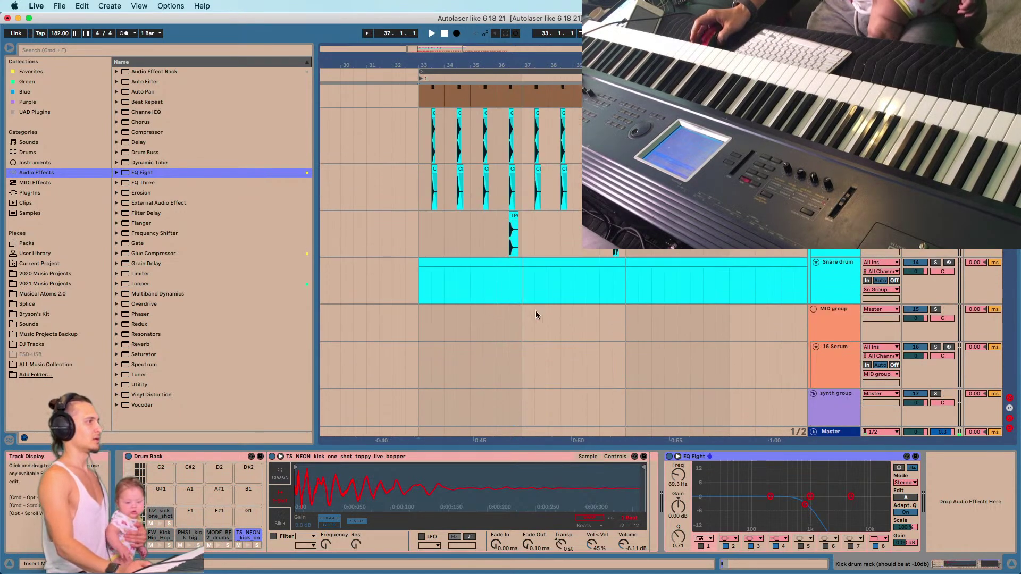
left_click(828, 369)
scroll(746, 359, "down", 2)
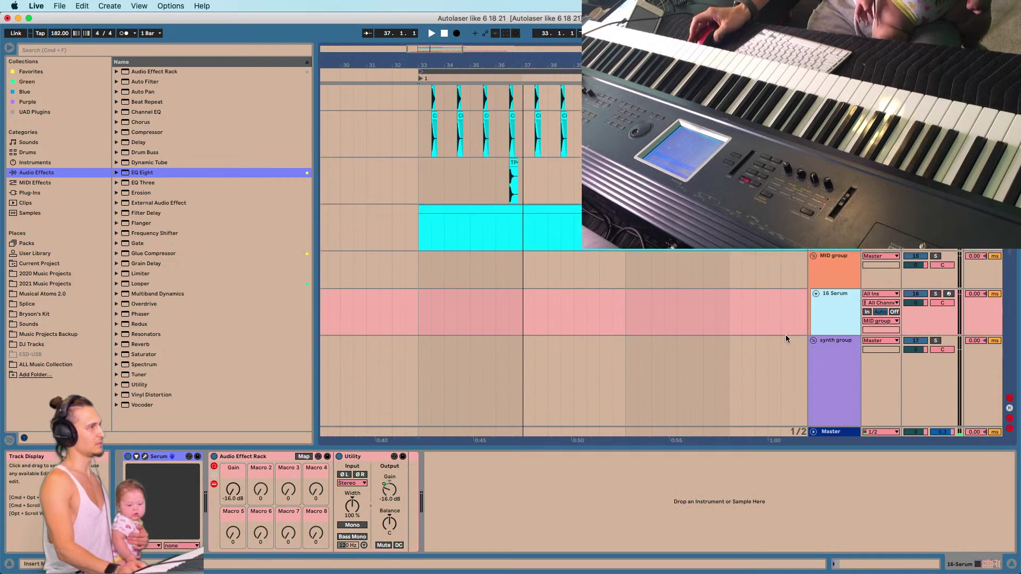
scroll(819, 318, "down", 2)
left_click(825, 321)
left_click(822, 273)
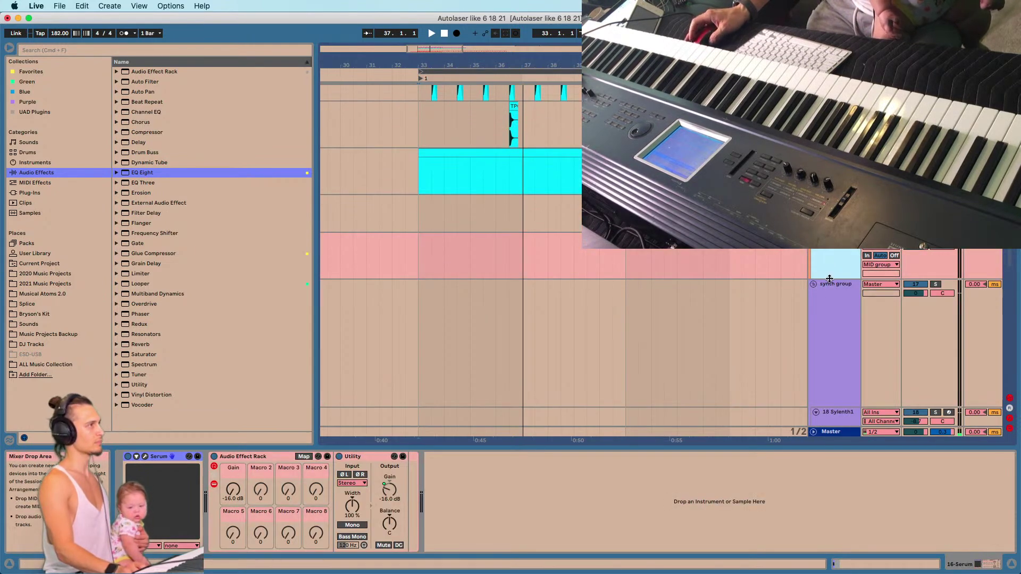
Browse the Instrument Rack presets in the Instruments category and expand the Synth Keys folder.
left_click(41, 163)
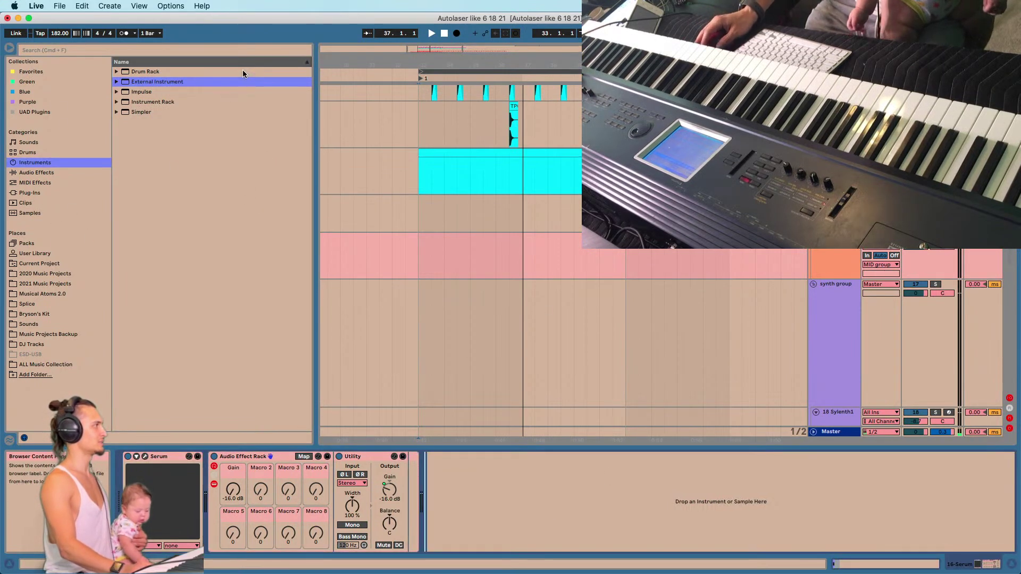
left_click(117, 102)
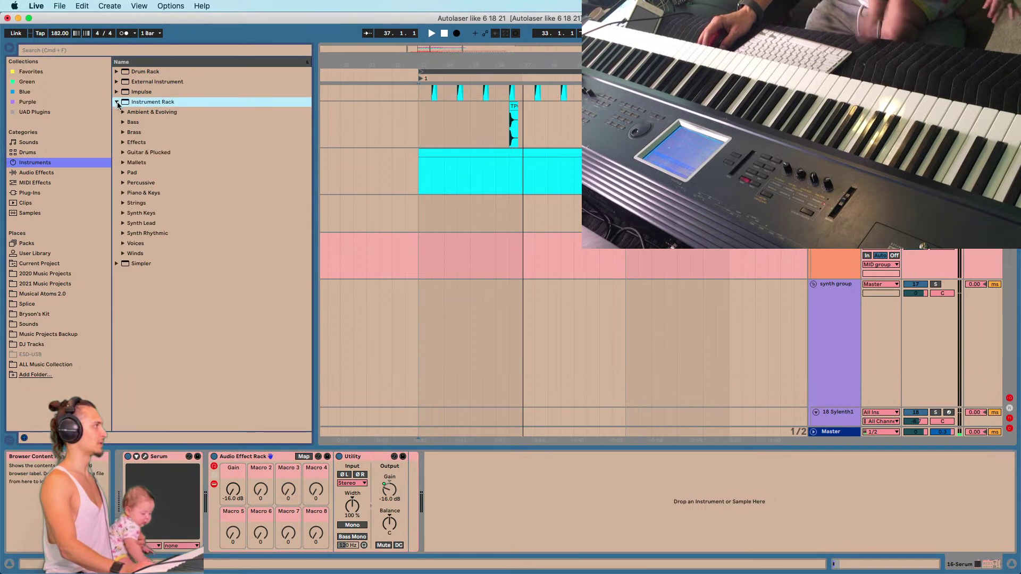
left_click(140, 133)
left_click(146, 224)
left_click(141, 214)
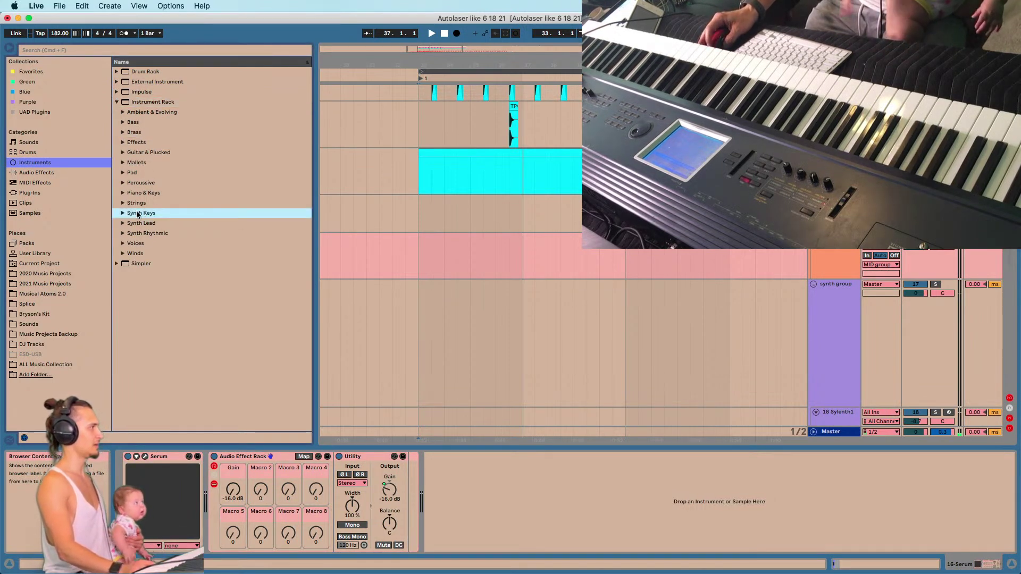
left_click(123, 213)
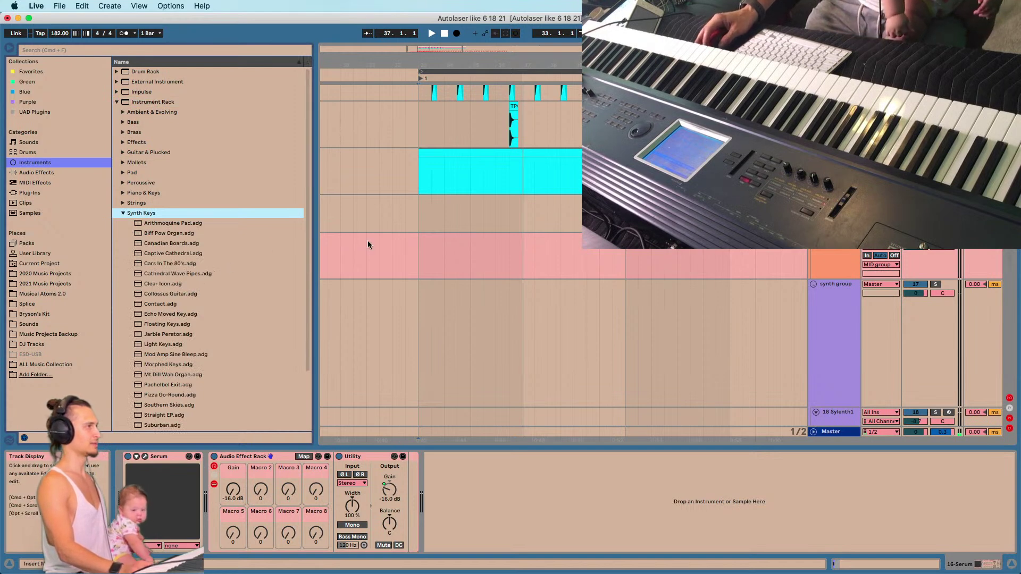
Audition the Synth Keys presets, including Cars In The 80's and Mod Amp Sine Bleep.
left_click(170, 243)
left_click(171, 272)
left_click(174, 264)
left_click(173, 233)
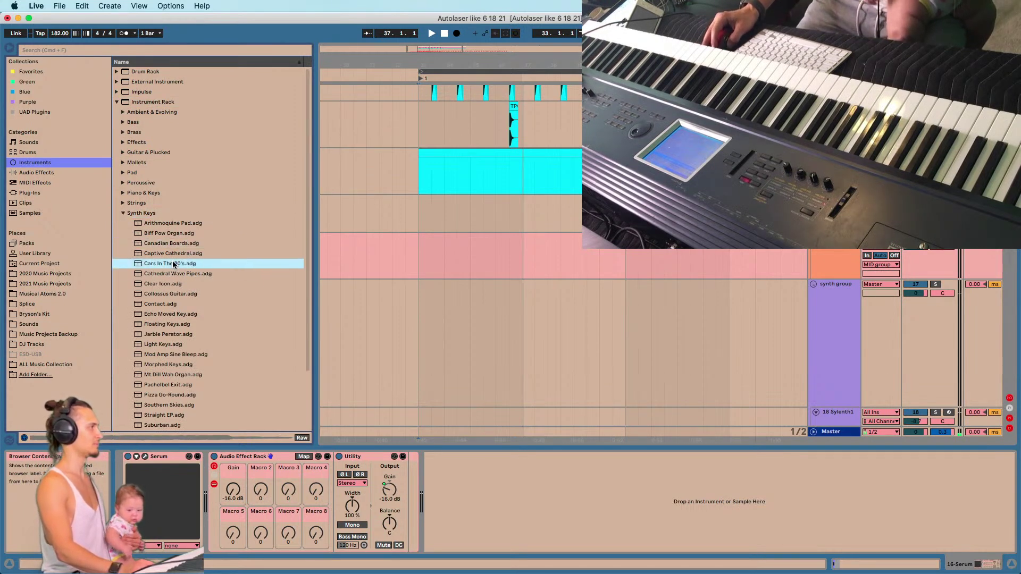
left_click(174, 224)
left_click(157, 324)
left_click(158, 344)
scroll(160, 349, "down", 1)
left_click(161, 352)
left_click(165, 322)
key("Down")
key("Down")
key("Down")
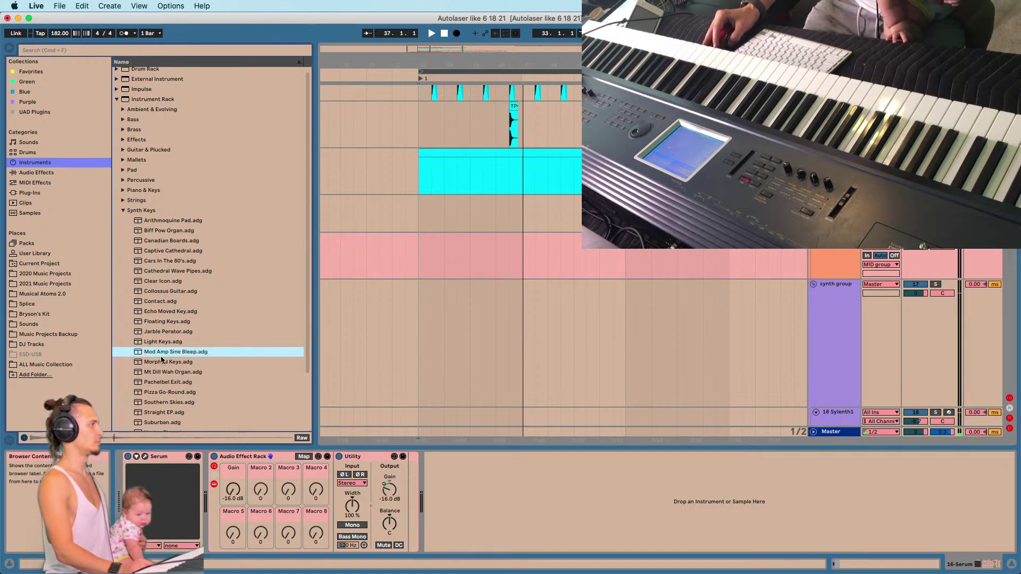
left_click(157, 372)
left_click(175, 352)
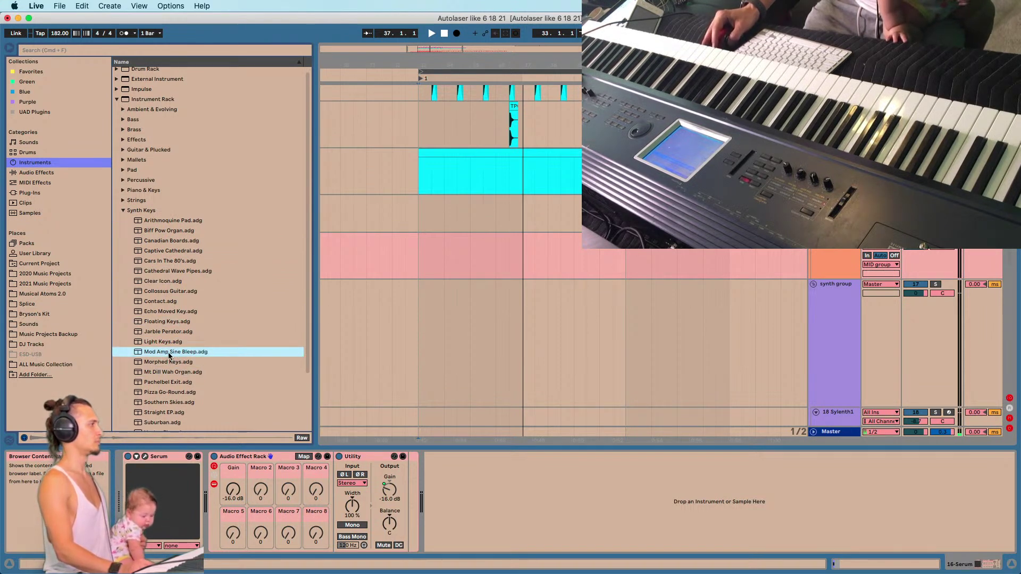
Load the Mod Amp Sine Bleep preset in place of Serum on track 16 and check the Link/MIDI preferences.
left_click_drag(165, 355, 603, 254)
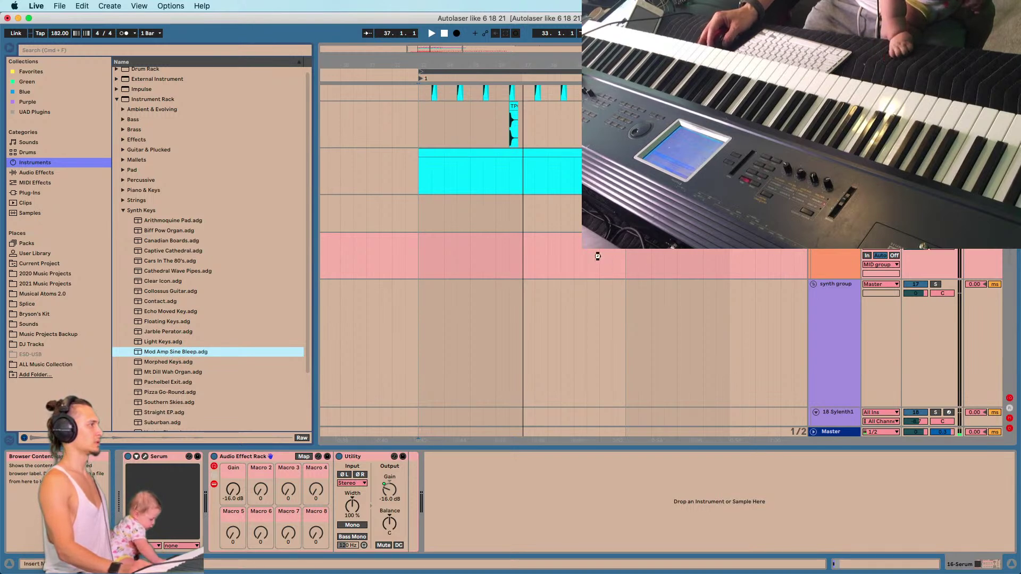
left_click_drag(324, 379, 324, 379)
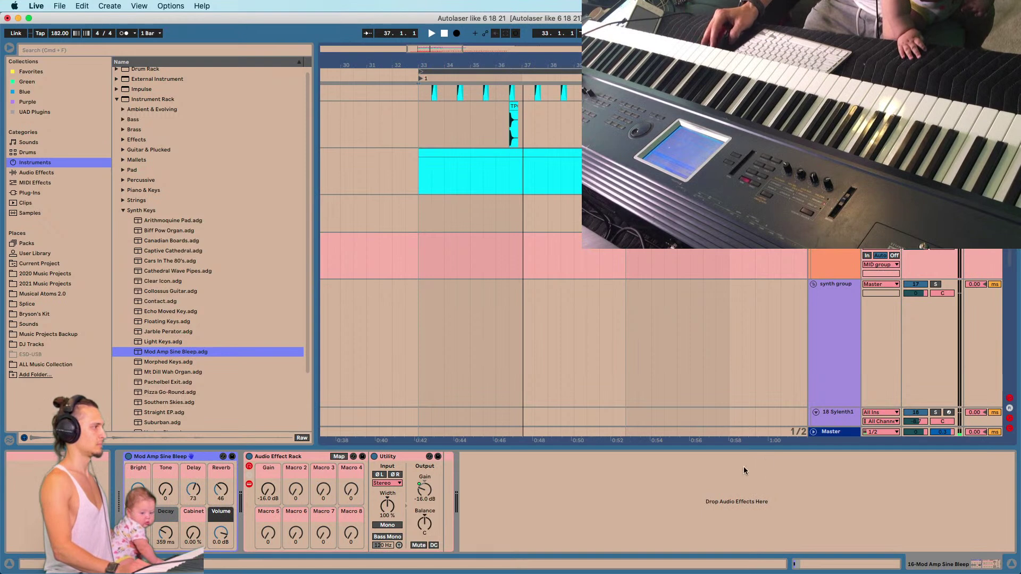
key("super+comma")
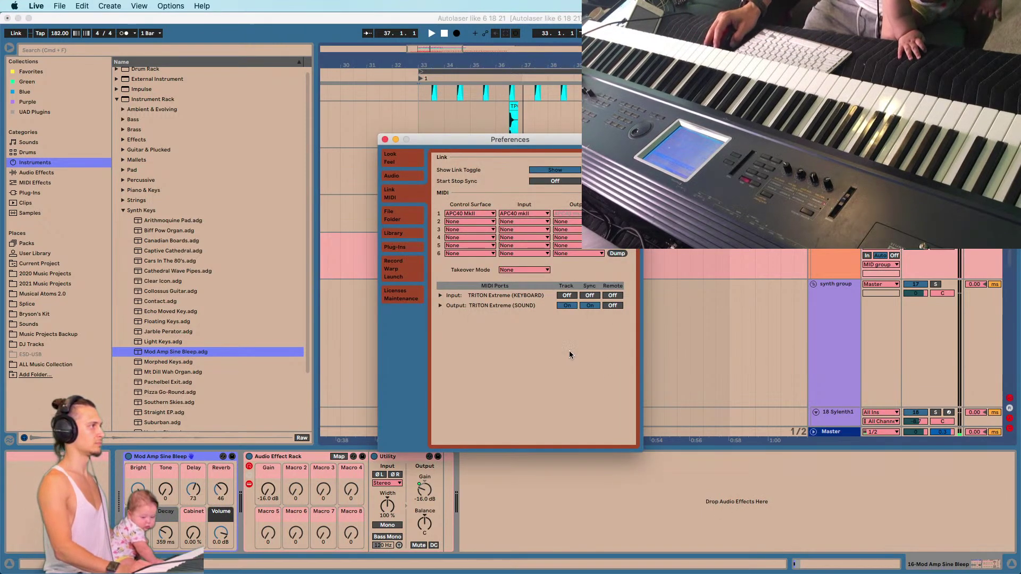
left_click(385, 140)
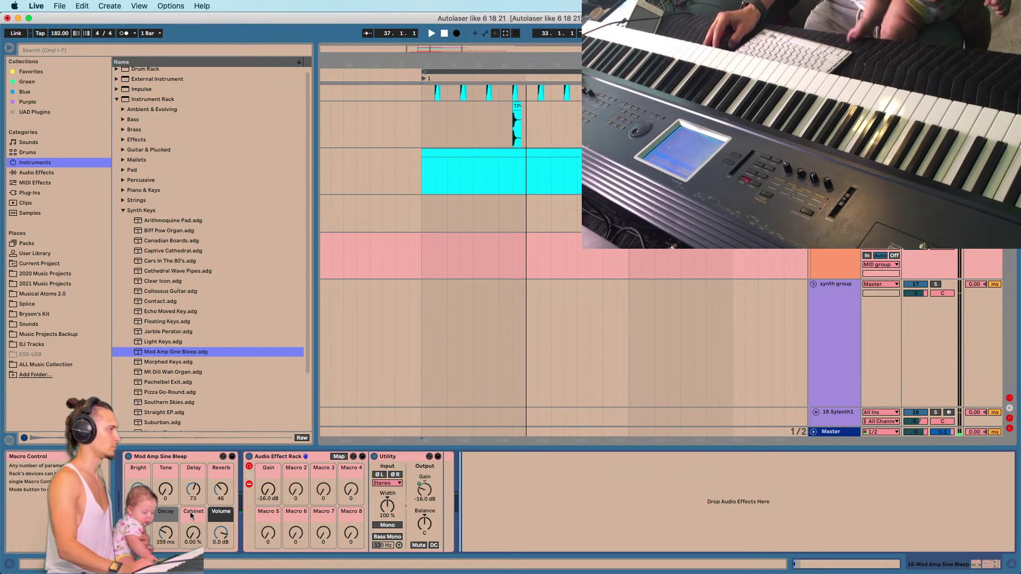
Lower the Mod Amp Sine Bleep macros: Volume to about -6.6 dB, Reverb to 27 and Delay to 25.
left_click_drag(221, 537, 221, 549)
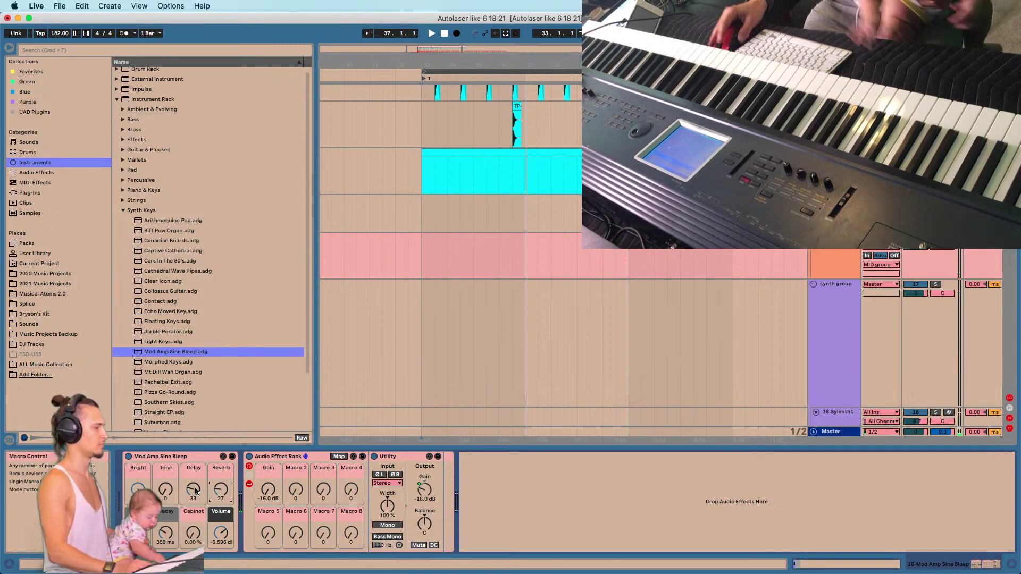
left_click_drag(195, 490, 195, 496)
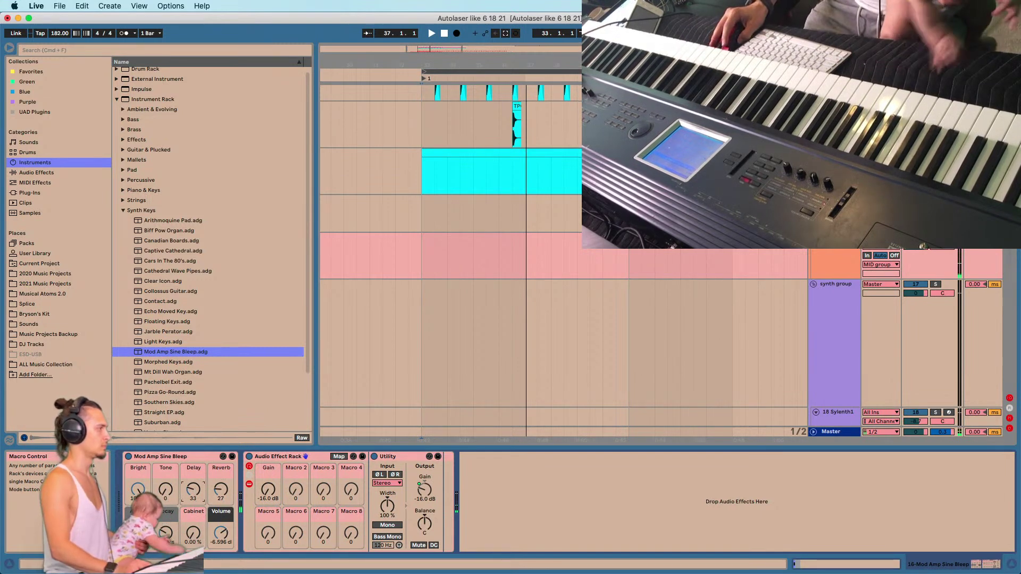
Add EchoBoy from the Favorites after the Utility on track 16 and adjust its 1/4 note echo time, mix and feedback.
left_click(30, 71)
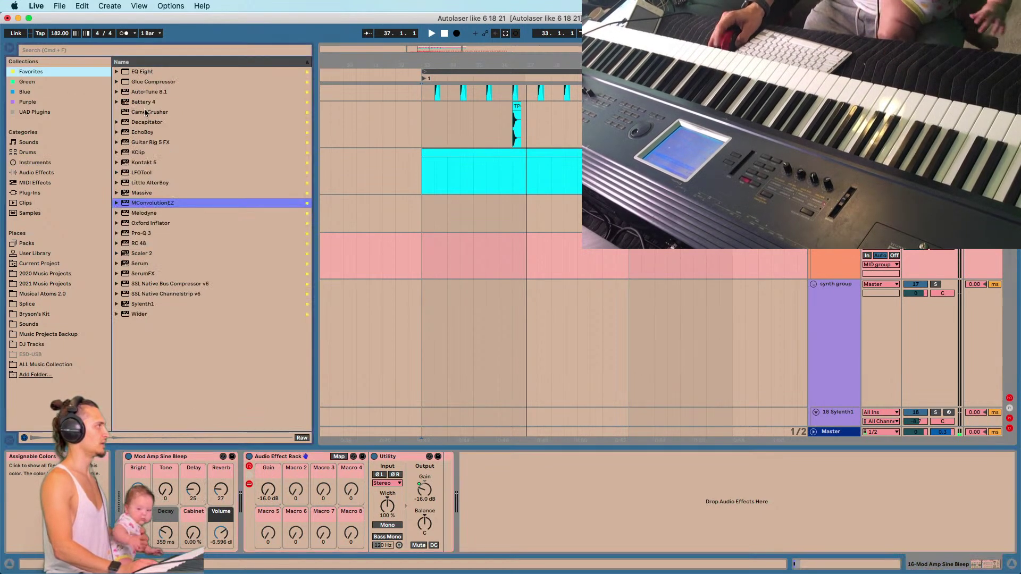
left_click_drag(142, 131, 487, 488)
left_click_drag(154, 130, 156, 125)
left_click_drag(93, 141, 96, 154)
left_click_drag(228, 148, 227, 139)
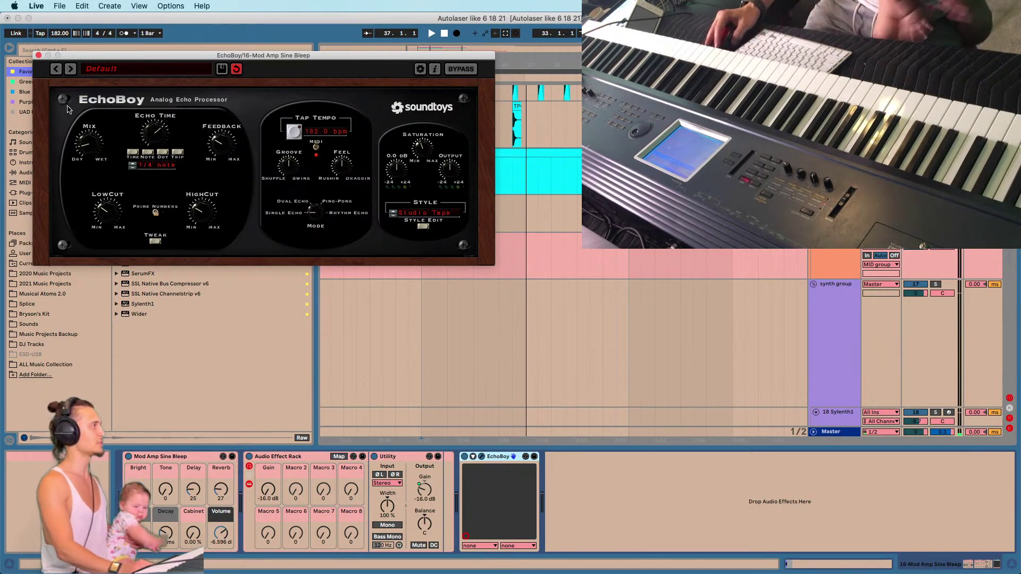
left_click(39, 55)
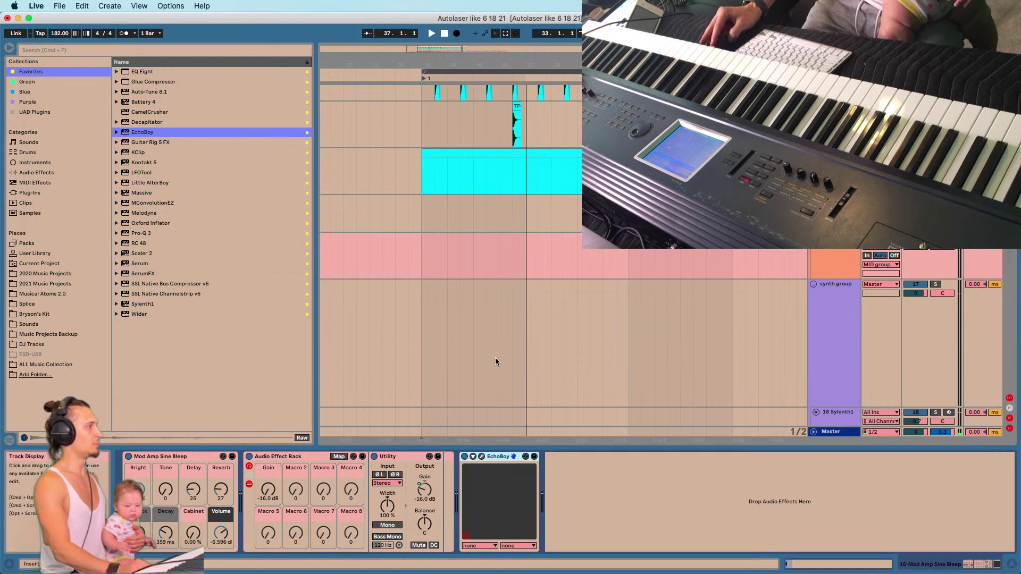
Place the start position at bar 33 on the Mod Amp Sine Bleep track and select that track for playing notes.
left_click(596, 473)
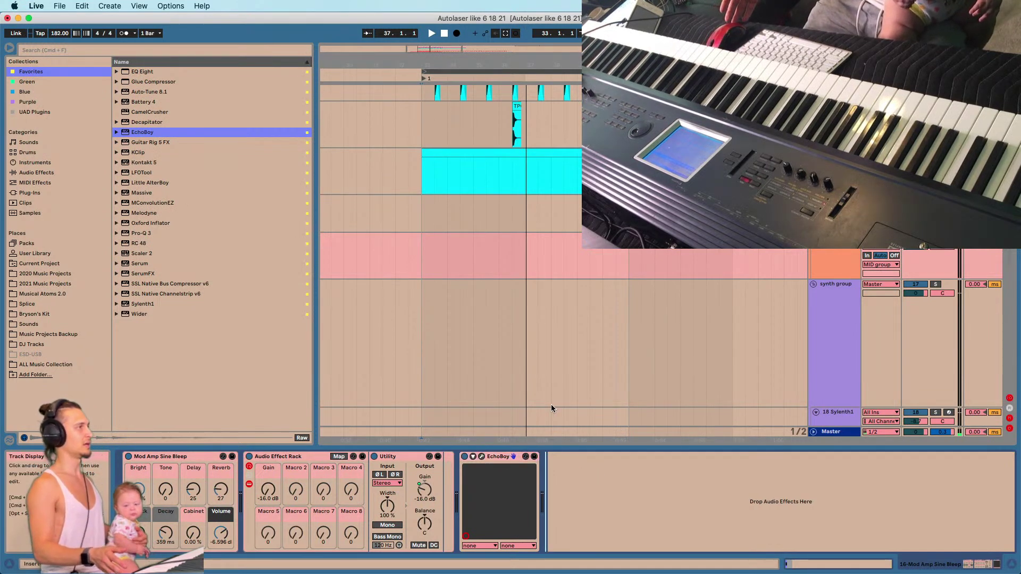
left_click(417, 273)
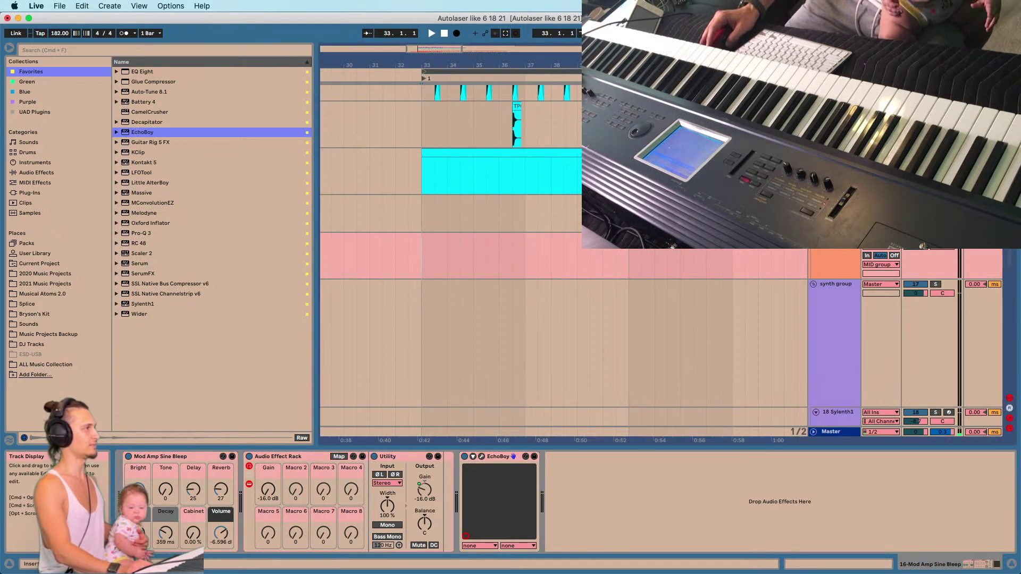
left_click(838, 250)
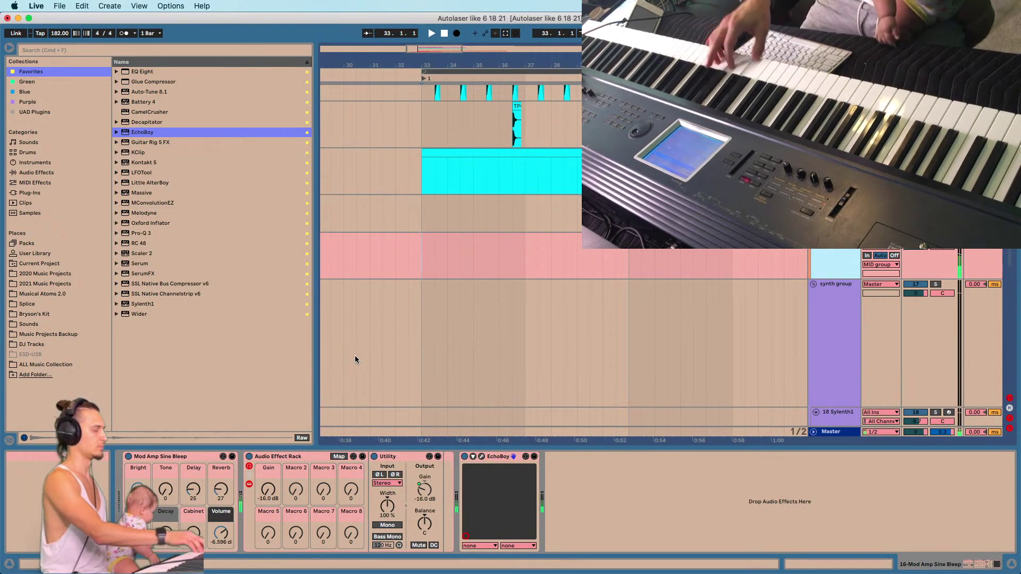
Place the chord progressions clip "D Major _ Bm - Drake I'm On One - Basic Chords" at bar 33 on track 16, duplicate it and start playback.
left_click(35, 314)
left_click(150, 82)
left_click(116, 82)
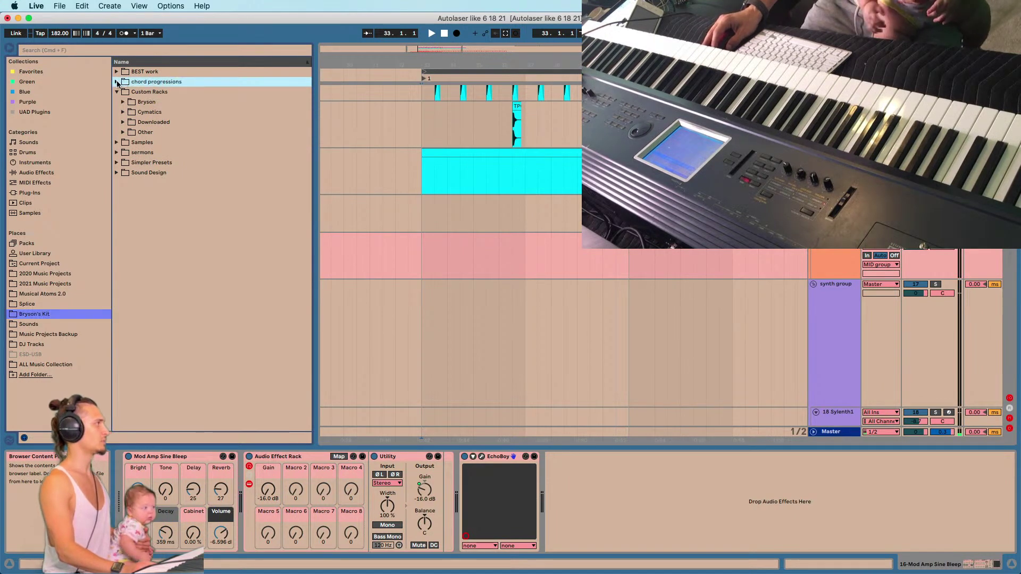
scroll(195, 189, "down", 10)
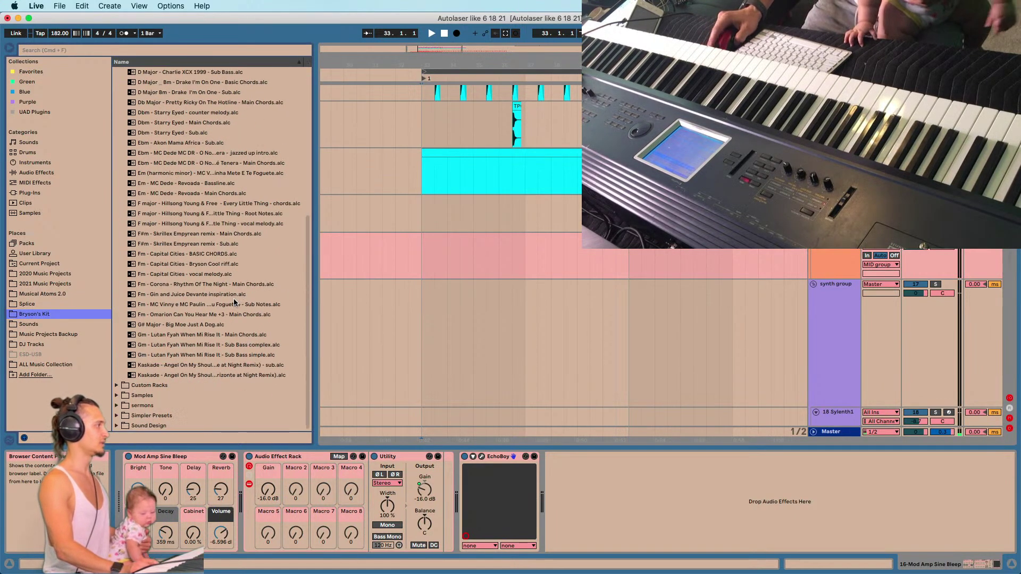
scroll(172, 376, "up", 5)
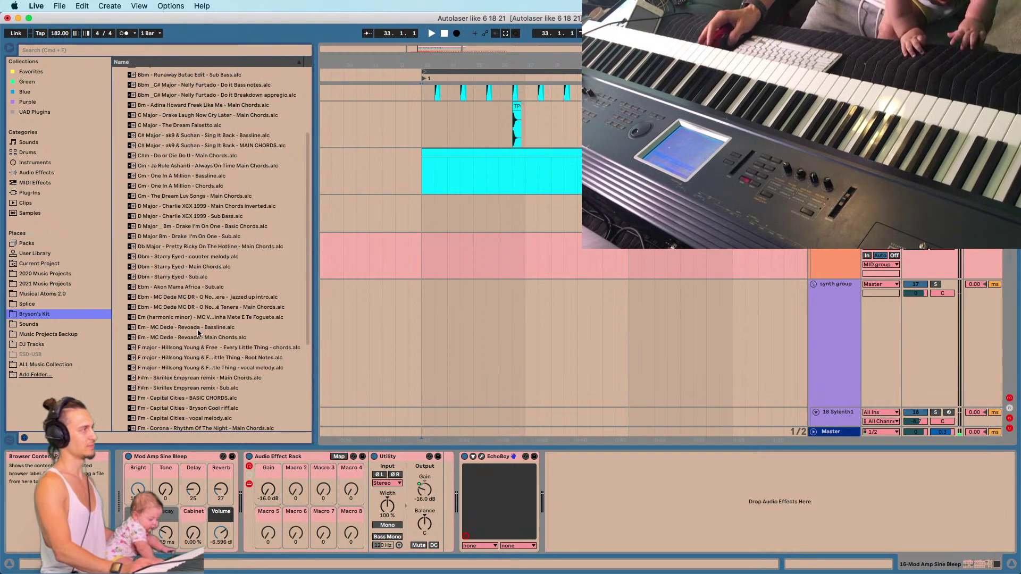
scroll(174, 301, "up", 1)
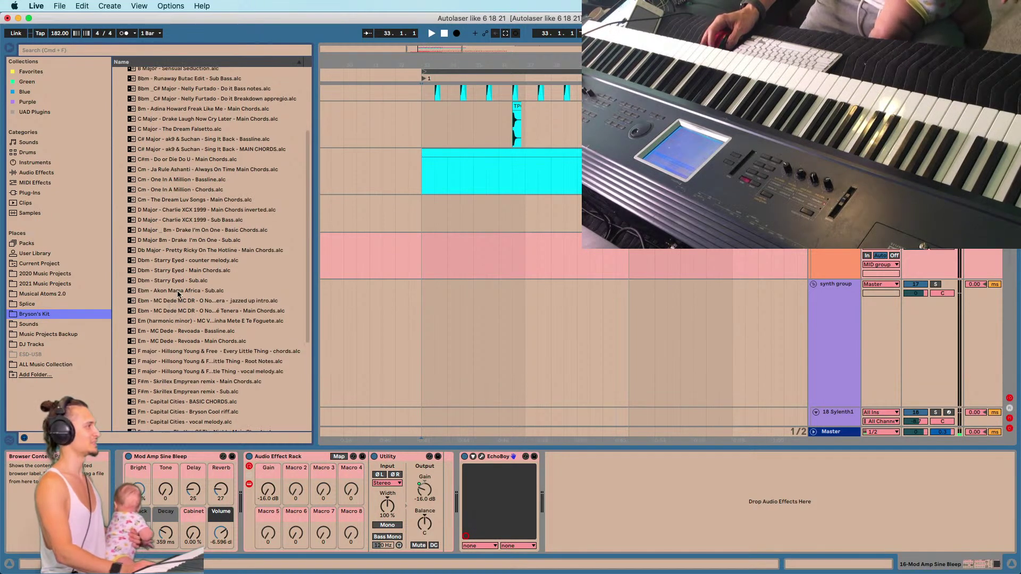
scroll(166, 323, "up", 2)
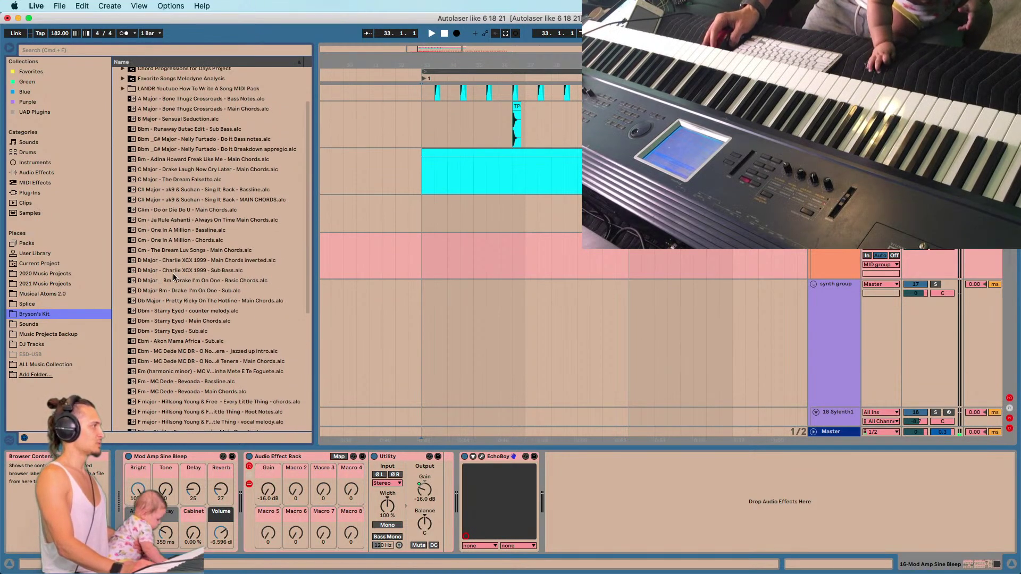
scroll(160, 285, "down", 1)
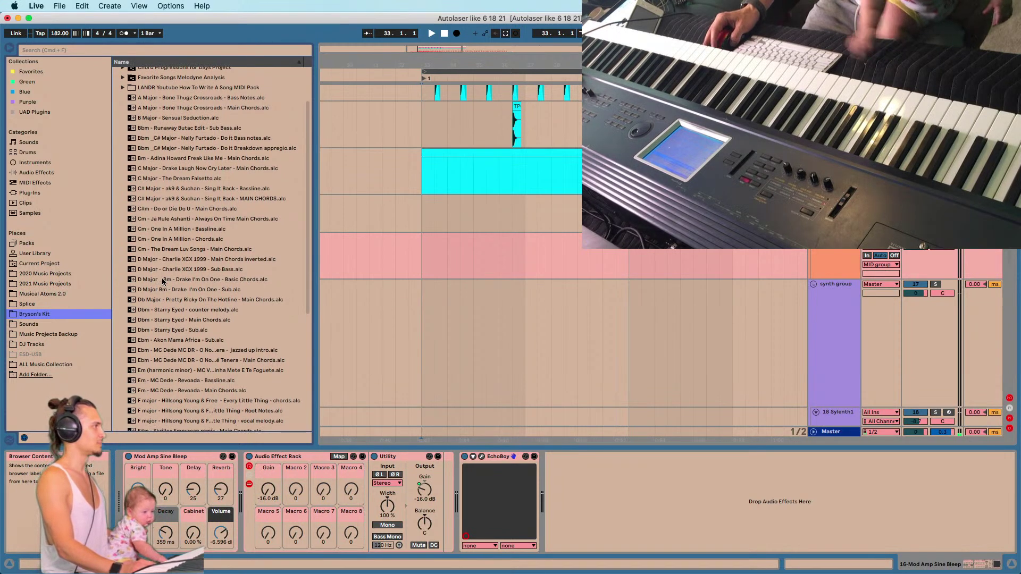
left_click_drag(161, 280, 421, 265)
key("space")
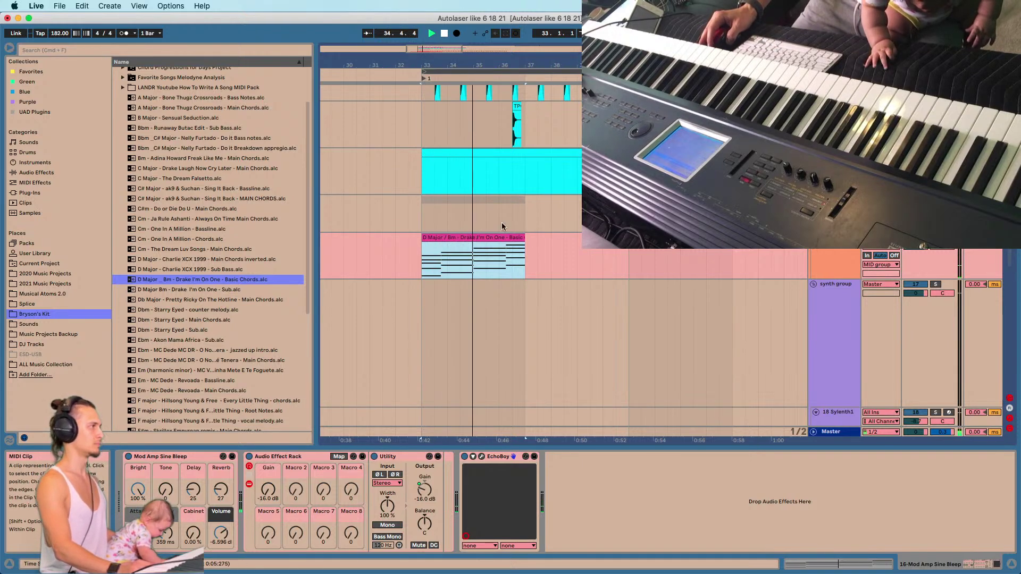
key("super+d")
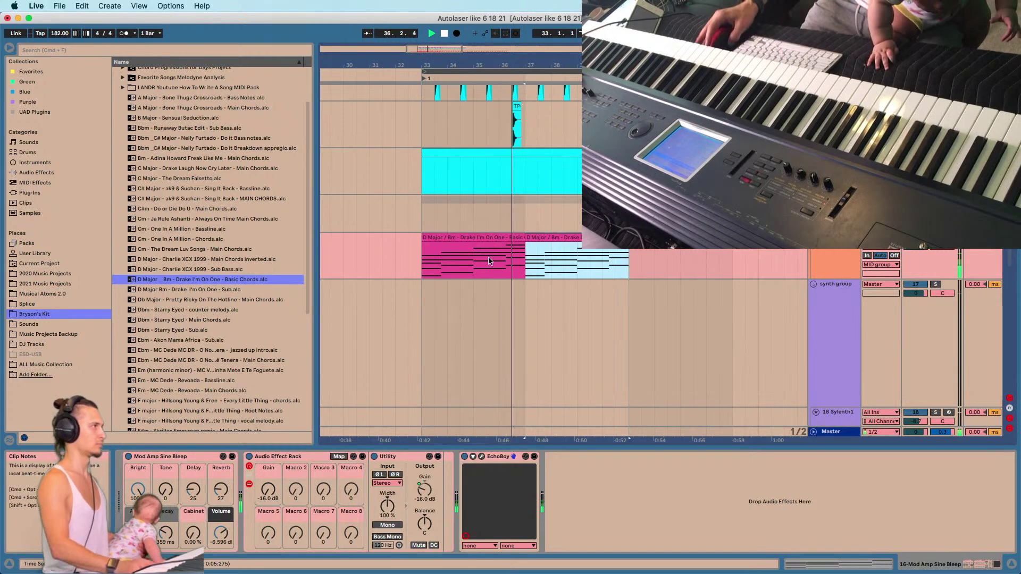
Audition the two chord clips and raise the Mod Amp Sine Bleep Cabinet macro to about 75.6%.
left_click(547, 256)
left_click(544, 237)
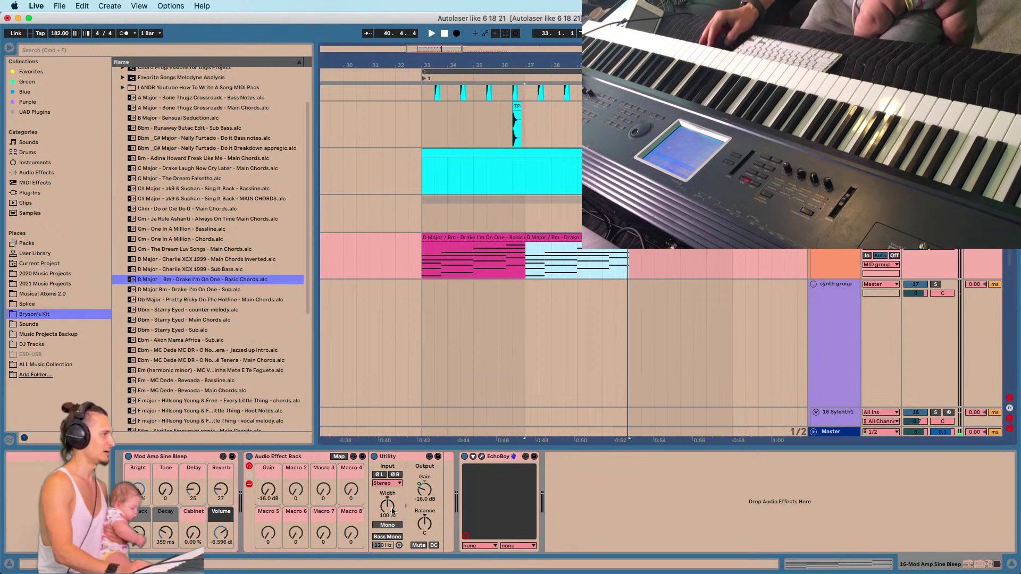
key("space")
left_click(556, 267)
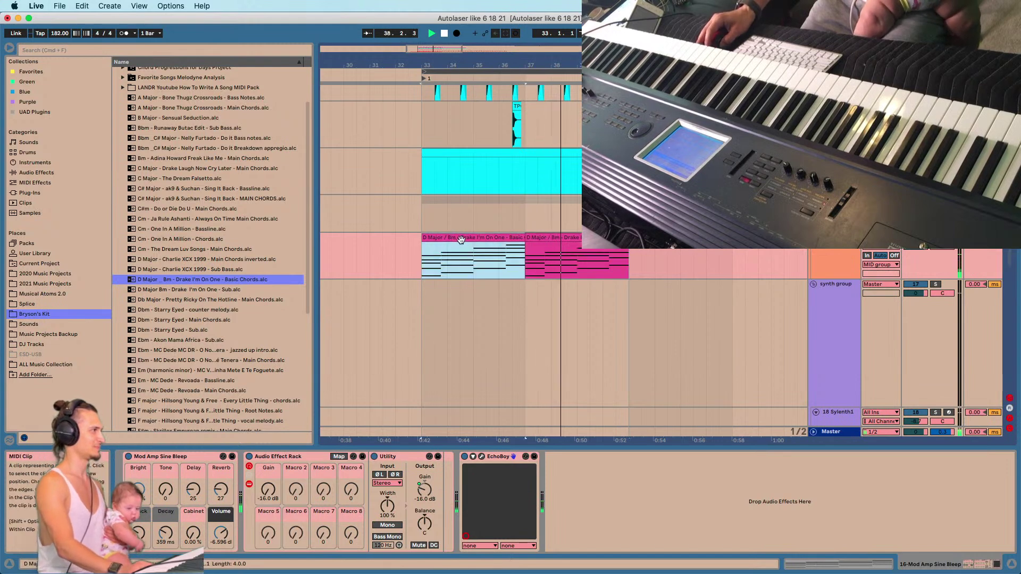
left_click(434, 265)
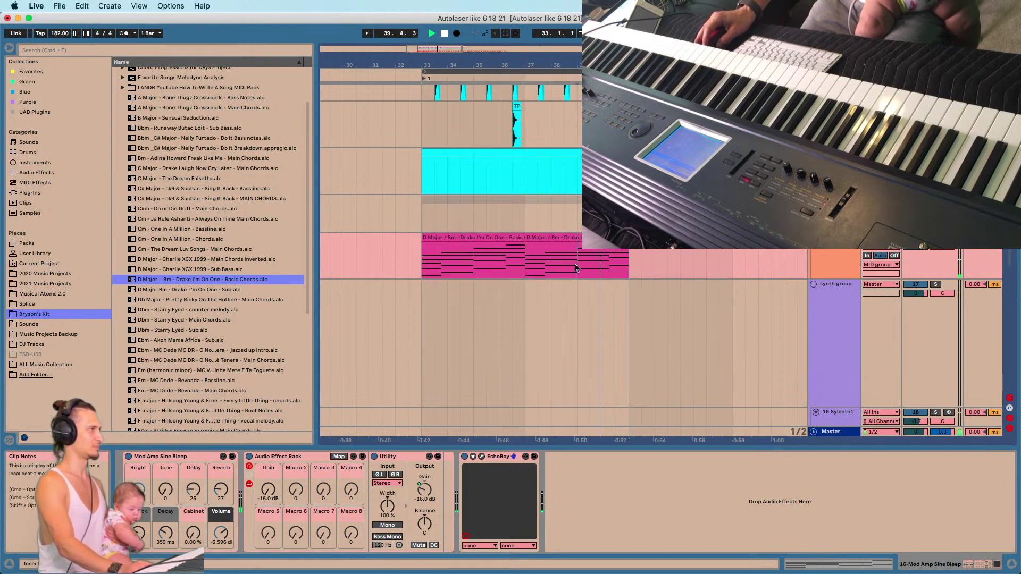
left_click(435, 264)
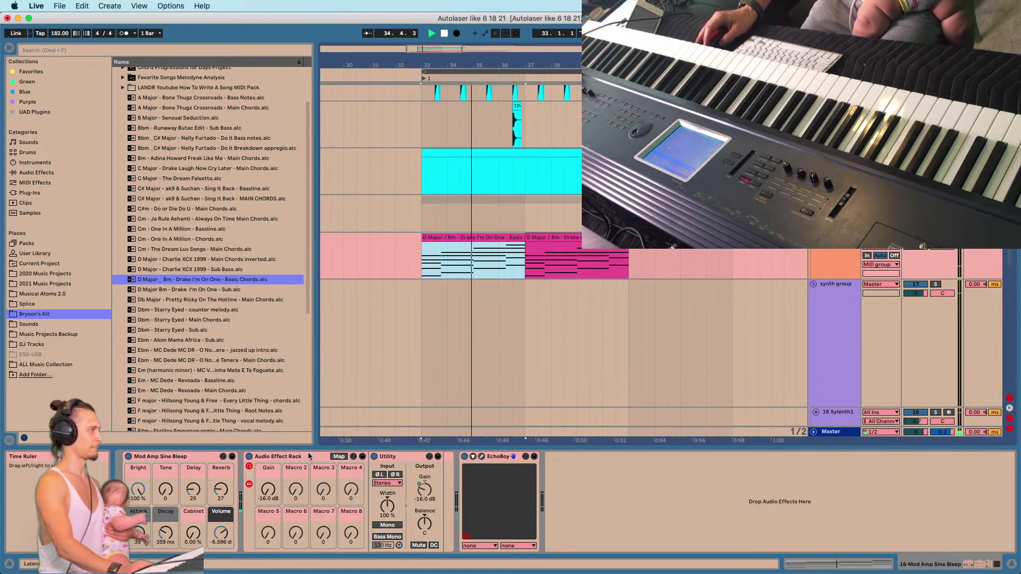
left_click_drag(195, 541, 196, 505)
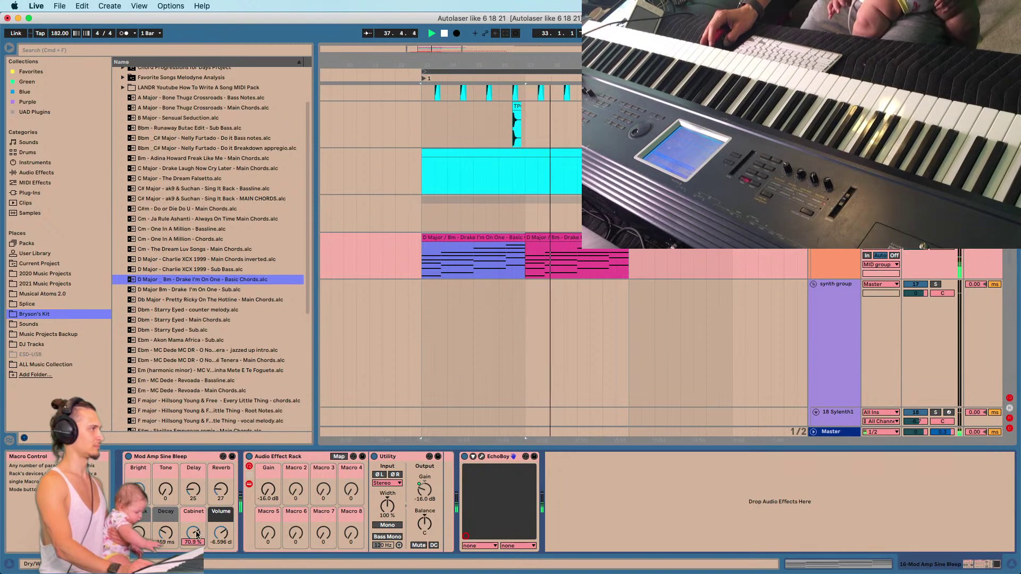
Transpose all notes in the first chord clip on track 16 down one octave.
double_click(468, 244)
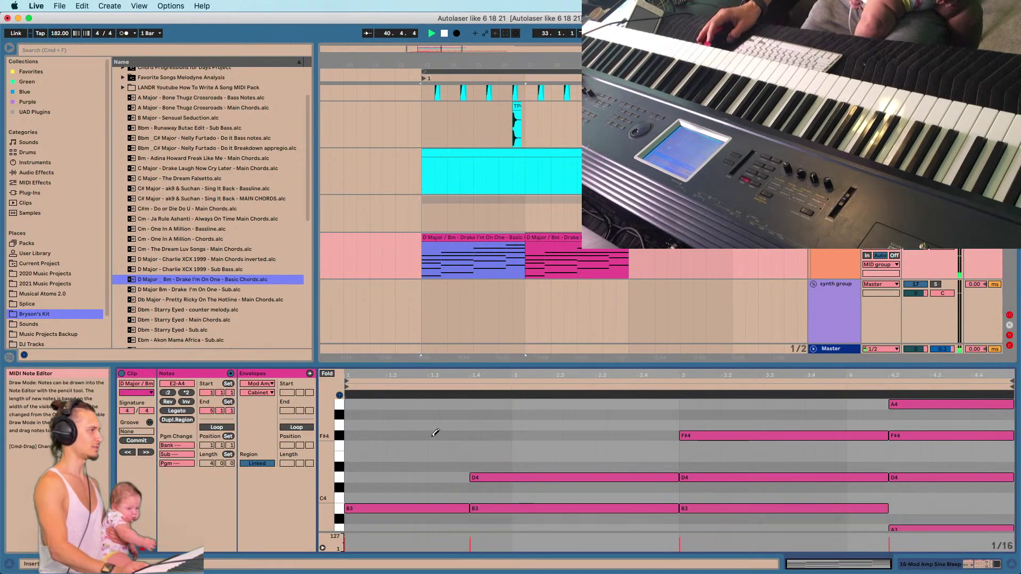
key("b")
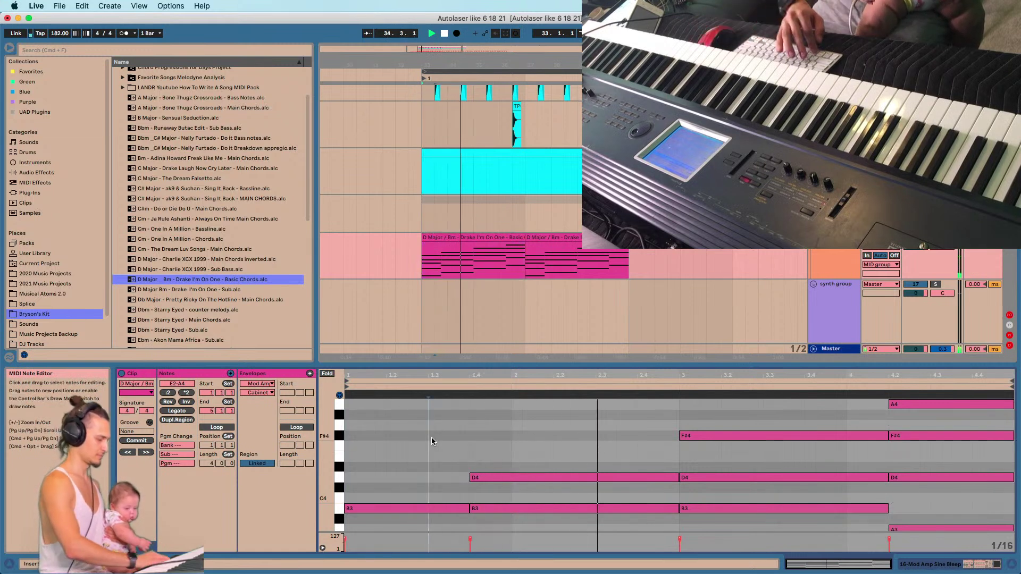
key("super+a")
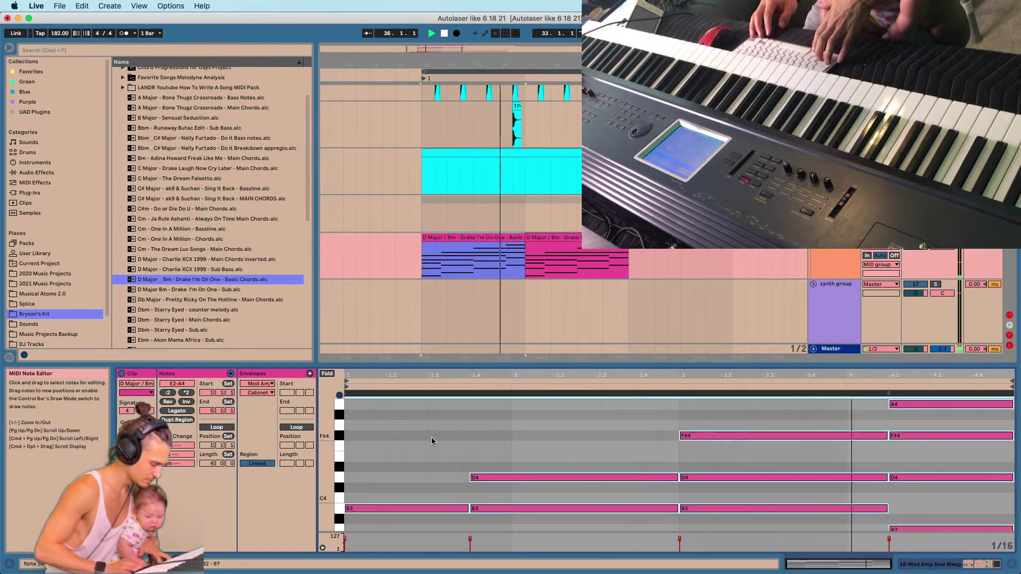
key("shift+Down")
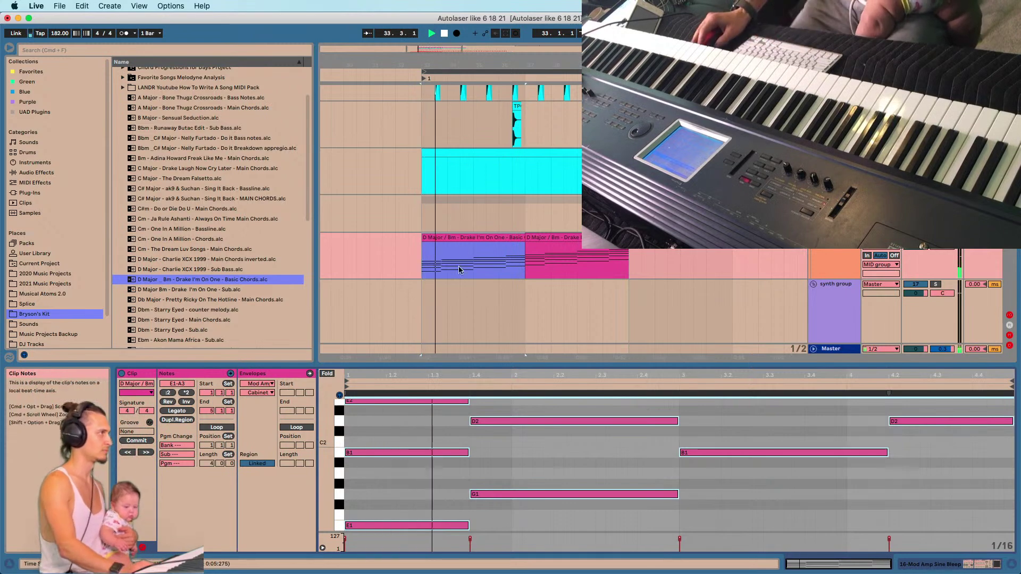
left_click(458, 237)
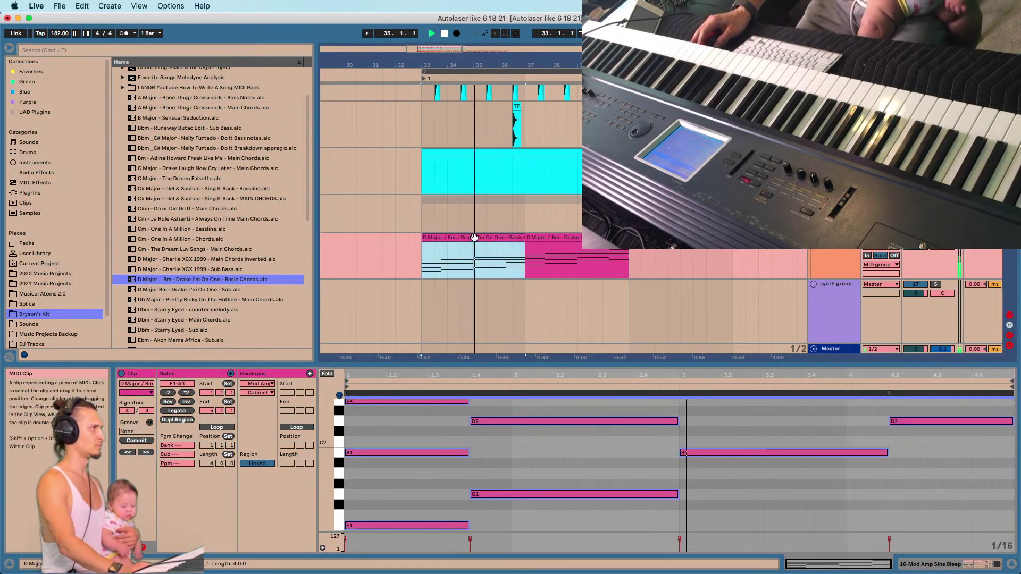
Raise the Mod Amp Sine Bleep Volume macro to about -2.19 dB and listen to the chords.
left_click(845, 264)
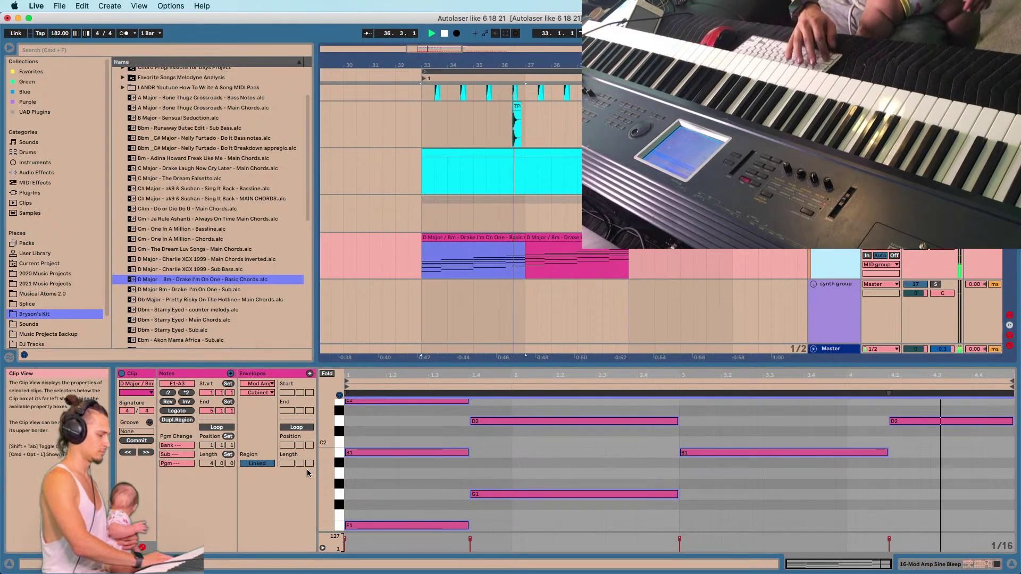
key("shift+Tab")
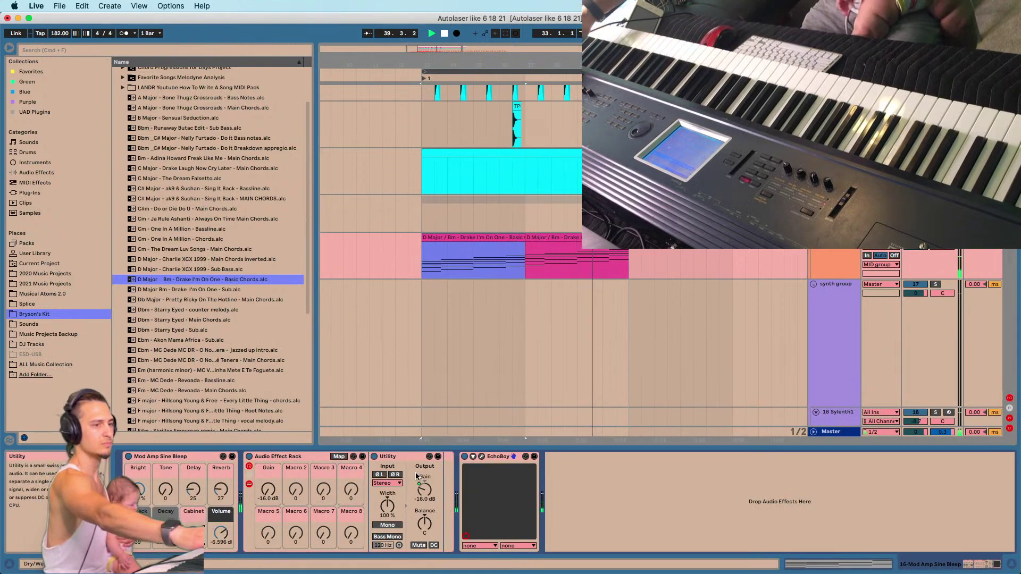
left_click_drag(220, 533, 221, 525)
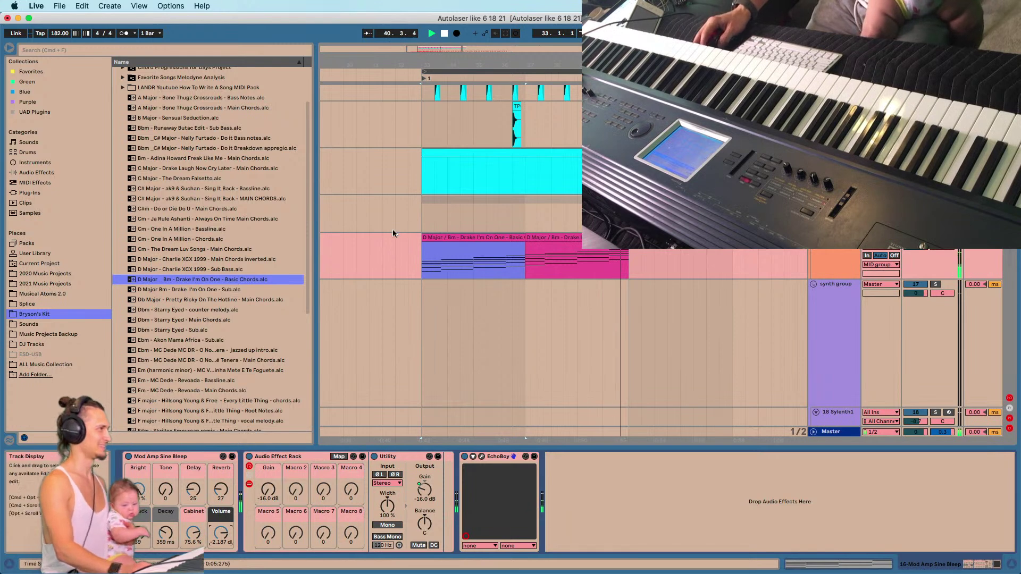
left_click(440, 237)
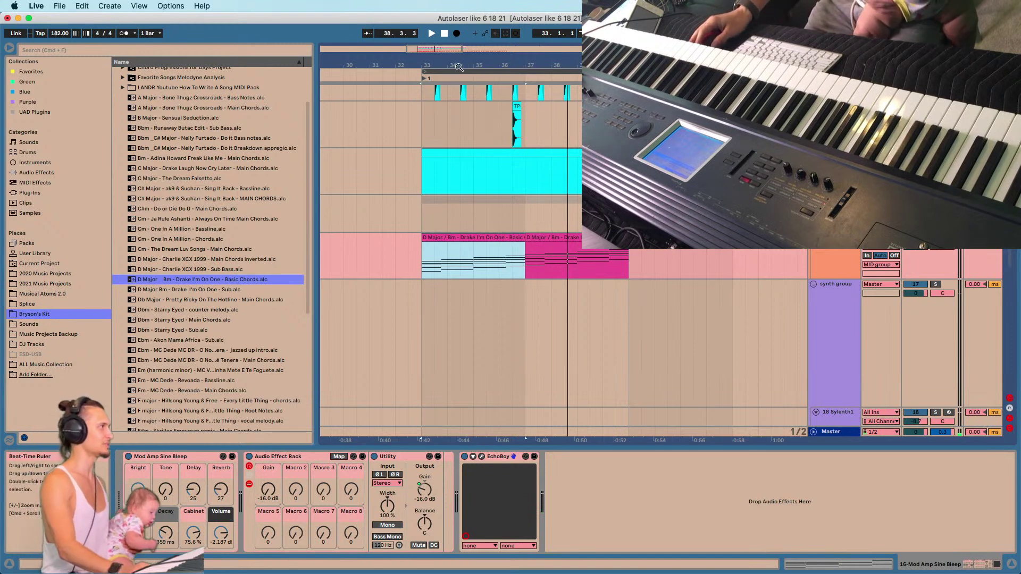
Copy the Mod Amp Sine Bleep track and paste it with its chord clips directly below as track 17.
left_click_drag(461, 66, 460, 80)
left_click(447, 239)
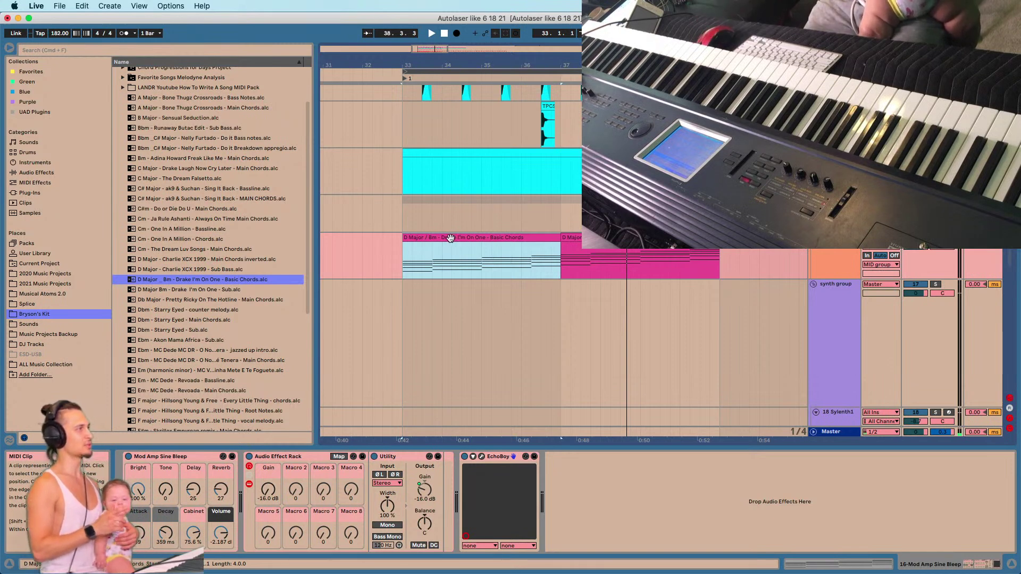
left_click(836, 253)
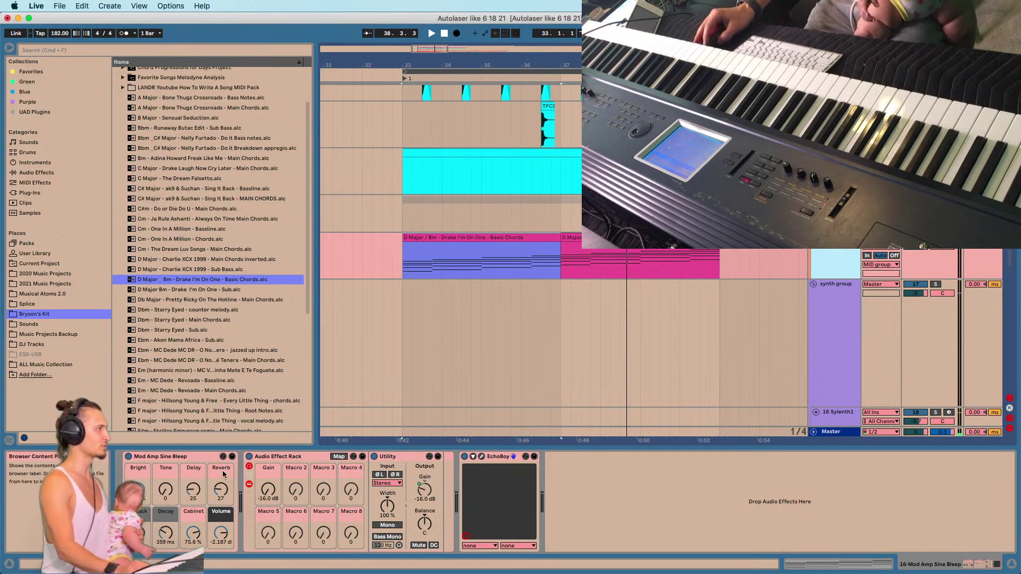
left_click(179, 456)
left_click(825, 254)
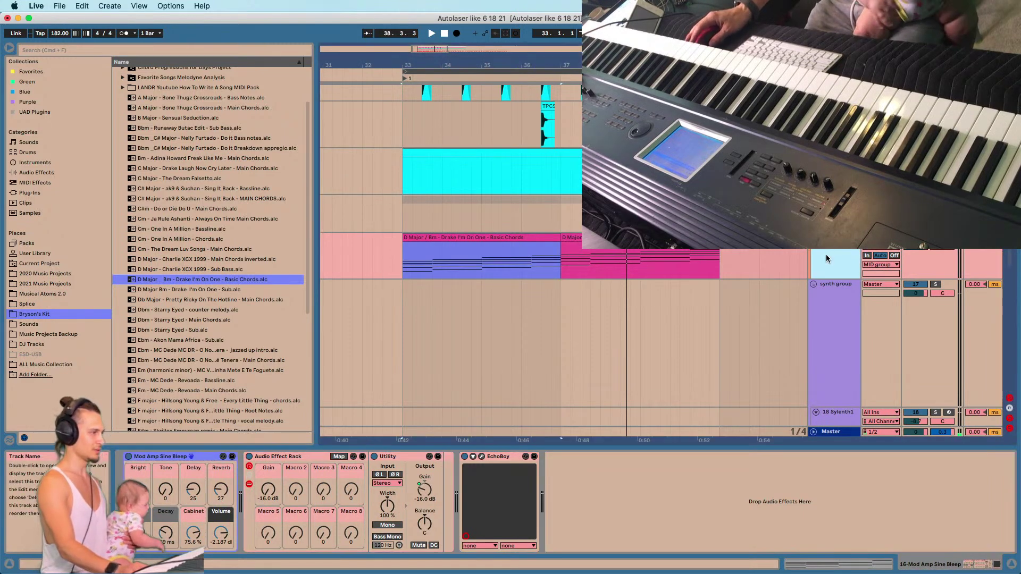
key("super+c")
key("super+v")
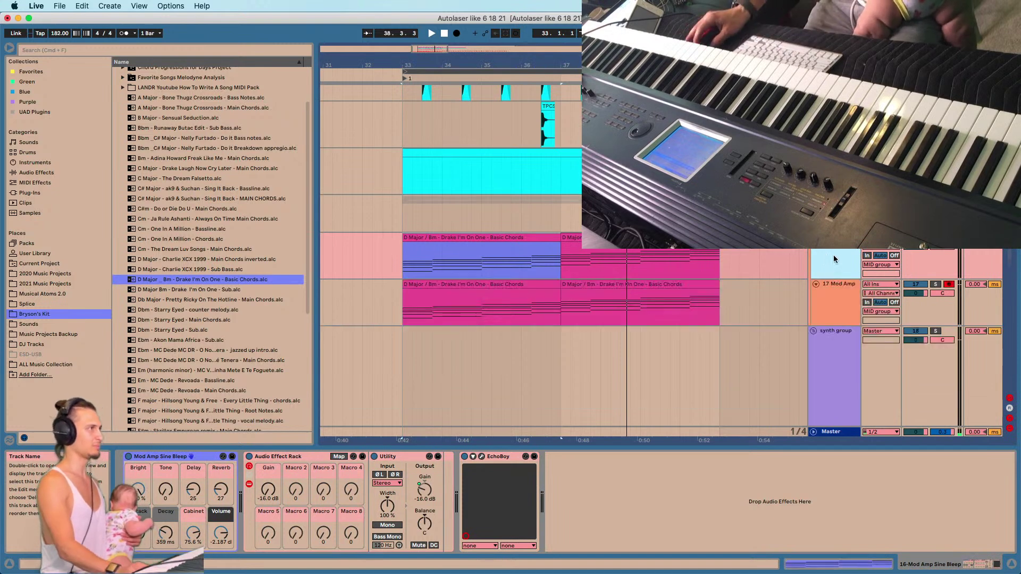
Replace the instrument on track 17 with Serum from the Favorites, play the chords and solo that track.
left_click(31, 72)
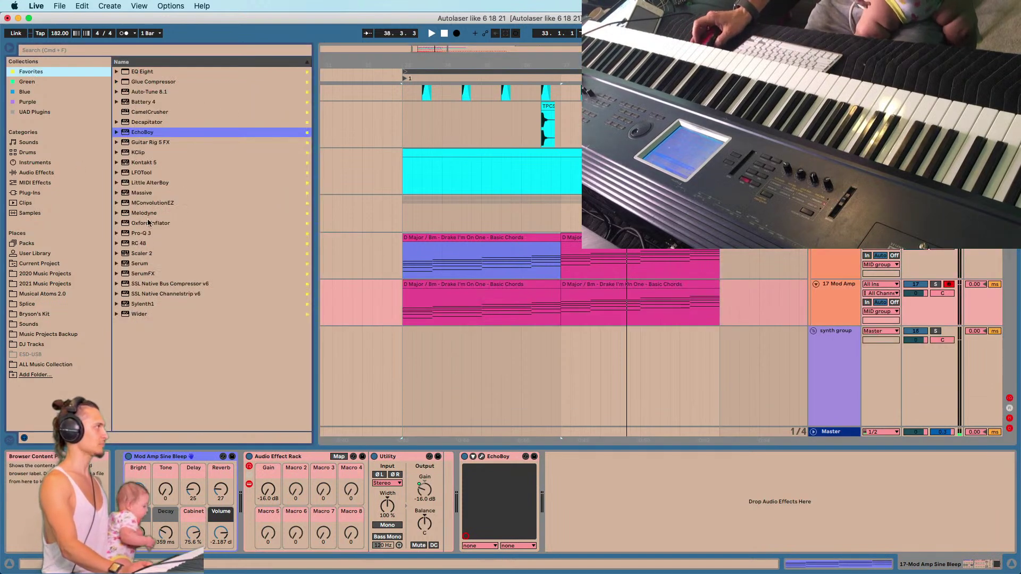
left_click(146, 264)
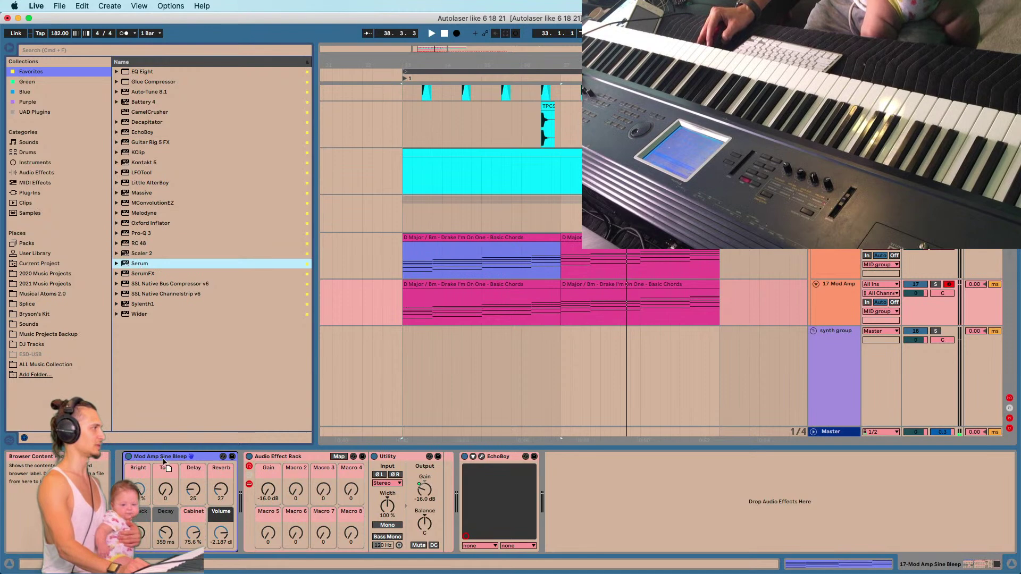
left_click_drag(446, 230, 457, 298)
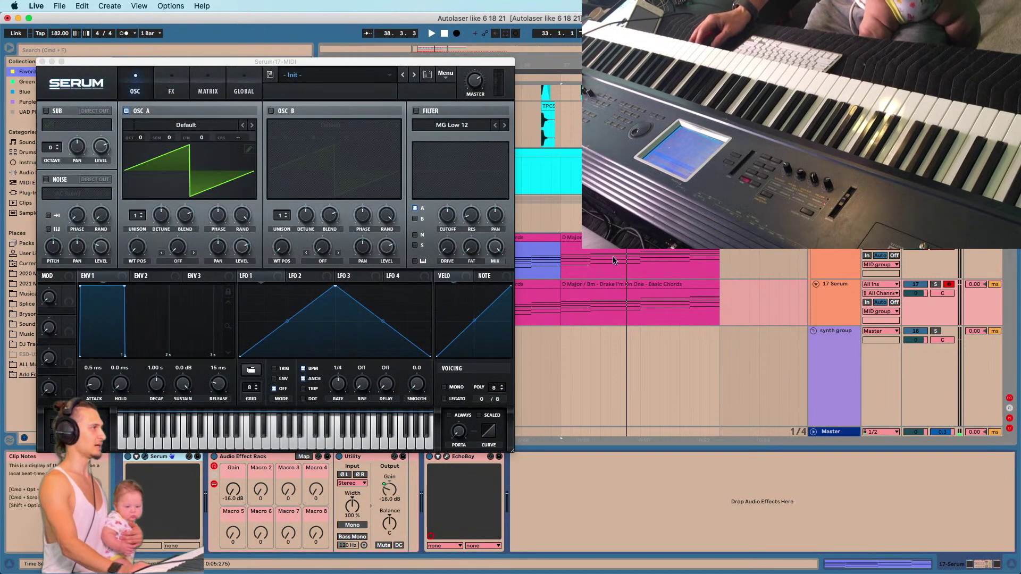
key("space")
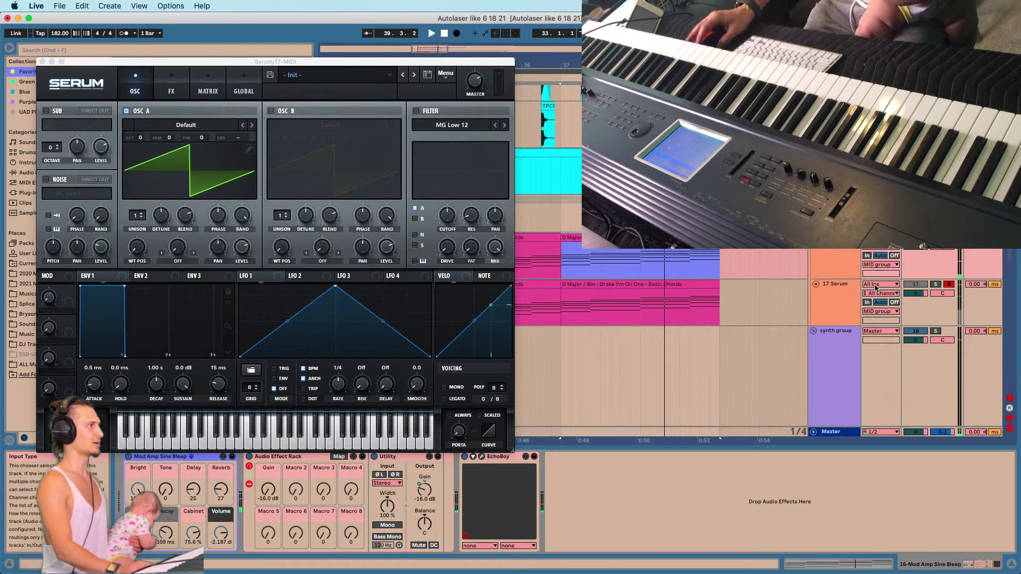
left_click(937, 285)
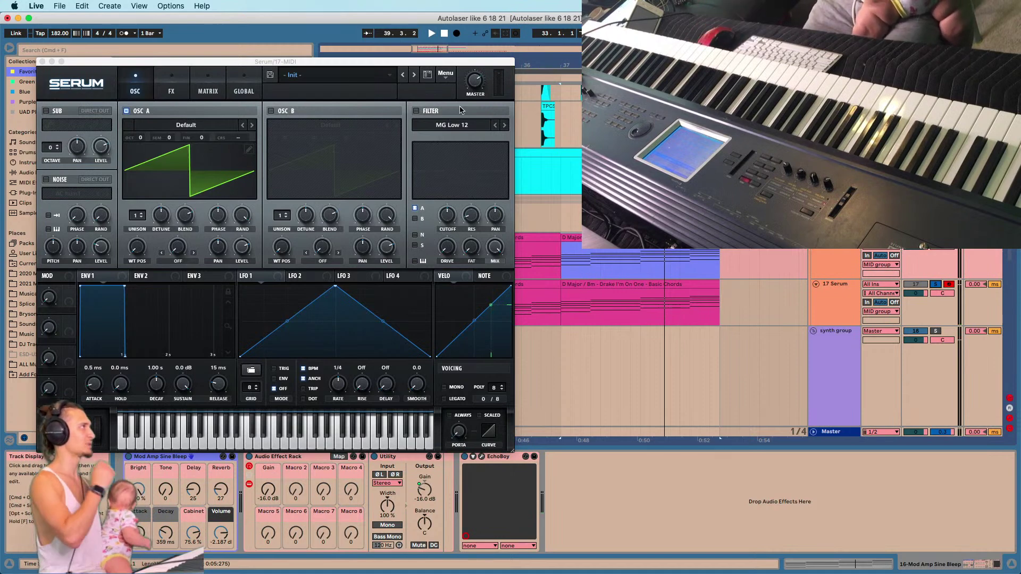
Load the SY Synth Pluggy [FN] BP preset in Serum, close the plug-in window and select the first chord clip on track 17.
left_click_drag(148, 63, 370, 89)
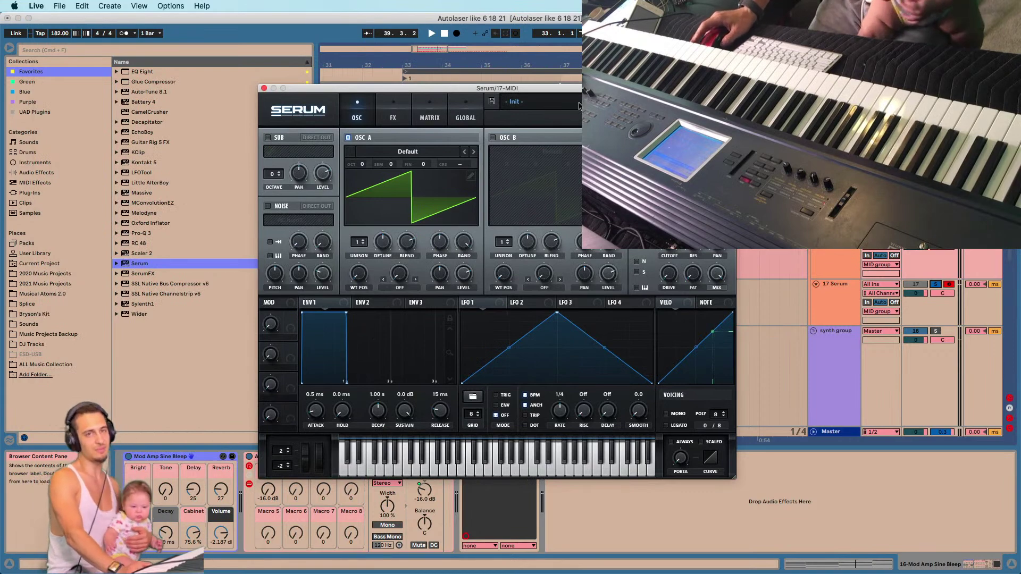
left_click(514, 103)
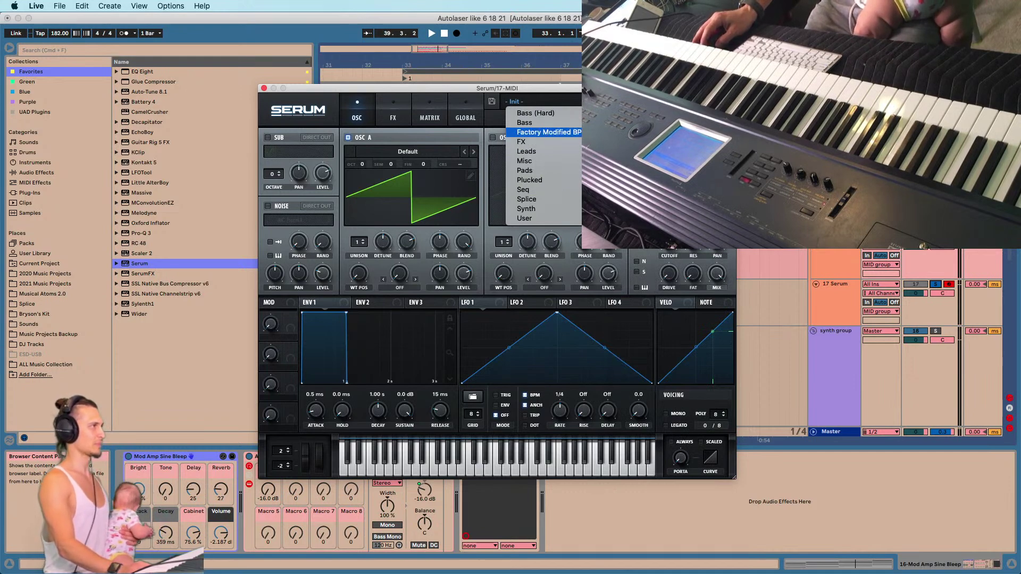
left_click(560, 191)
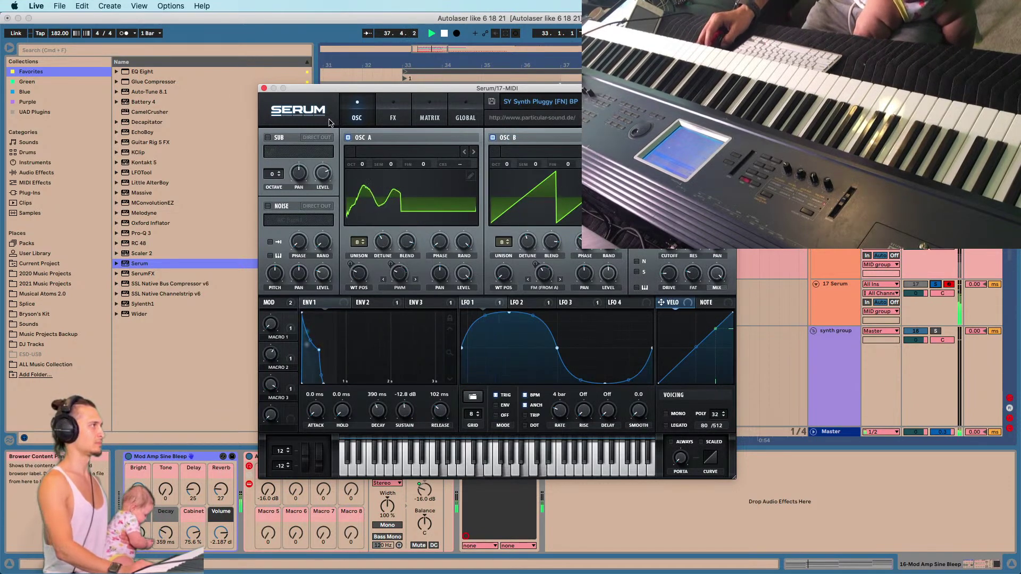
left_click(265, 89)
left_click(468, 286)
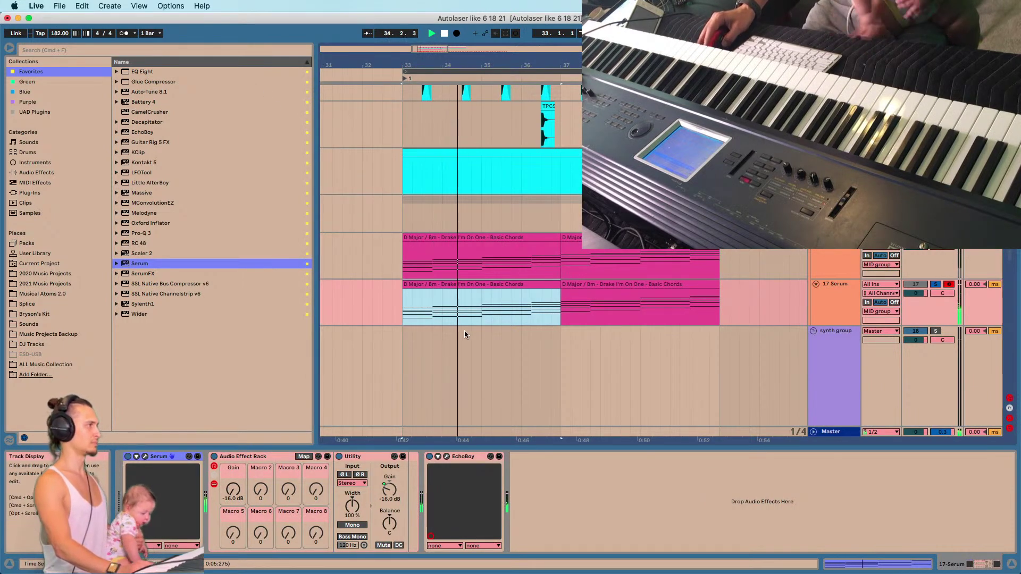
Show the Serum plug-in on track 17, unsolo the track with its output on, and close the plug-in window.
left_click(145, 456)
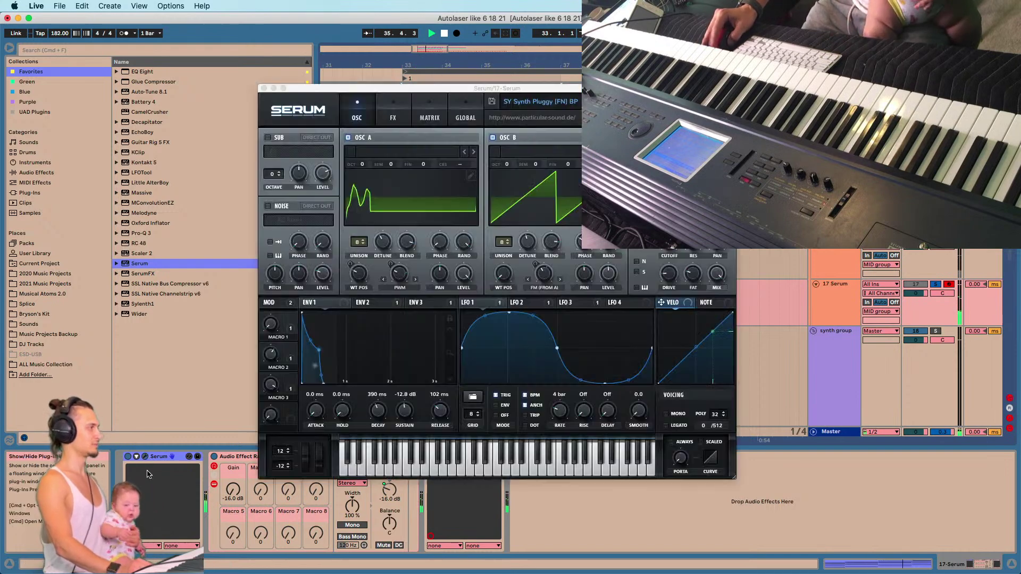
left_click_drag(504, 89, 388, 117)
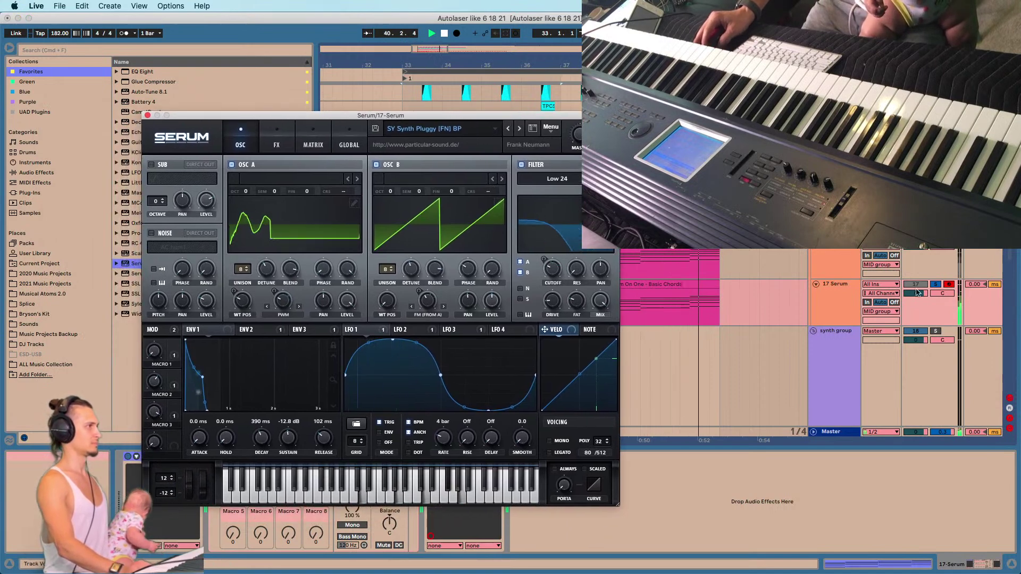
left_click(935, 294)
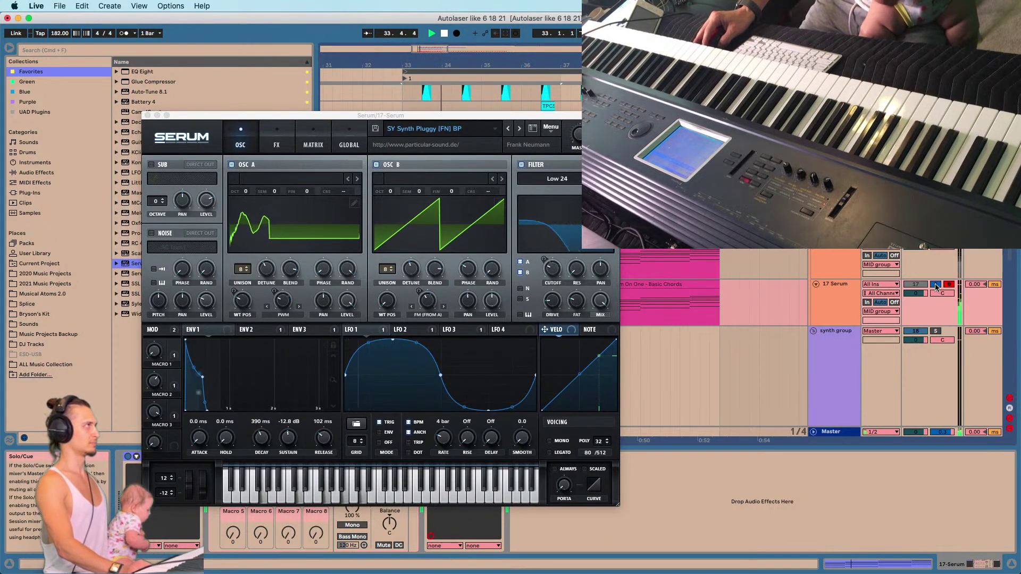
left_click_drag(304, 117, 447, 133)
left_click(923, 294)
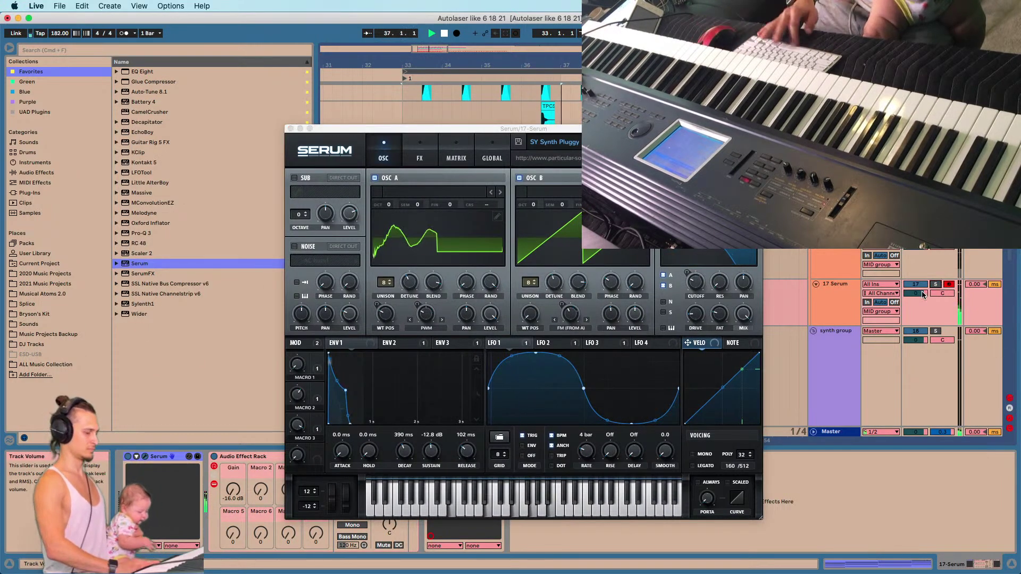
left_click(291, 129)
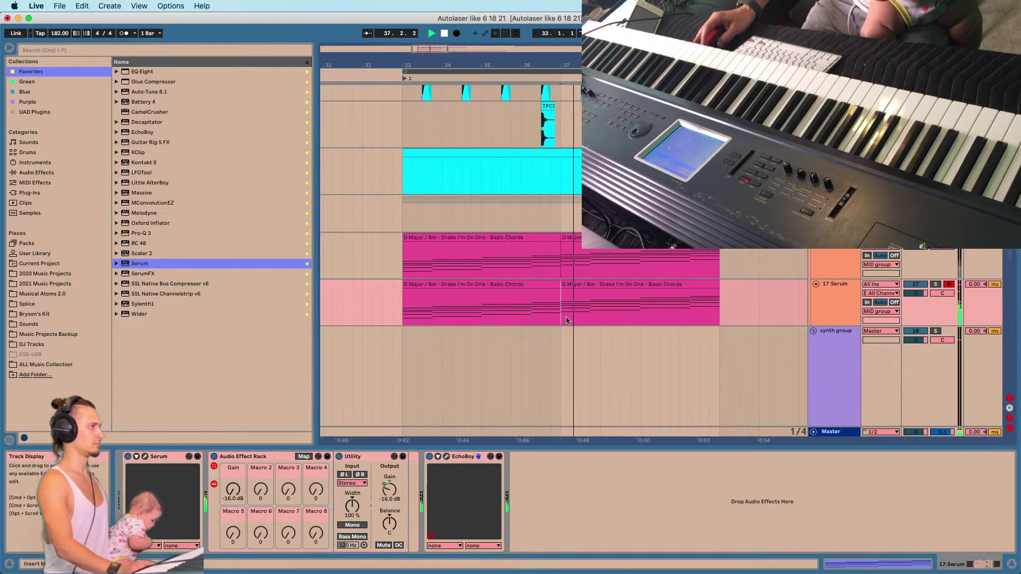
Make track 17 taller and open the first chord clip's notes in an enlarged note editor.
left_click(565, 303)
left_click(531, 284)
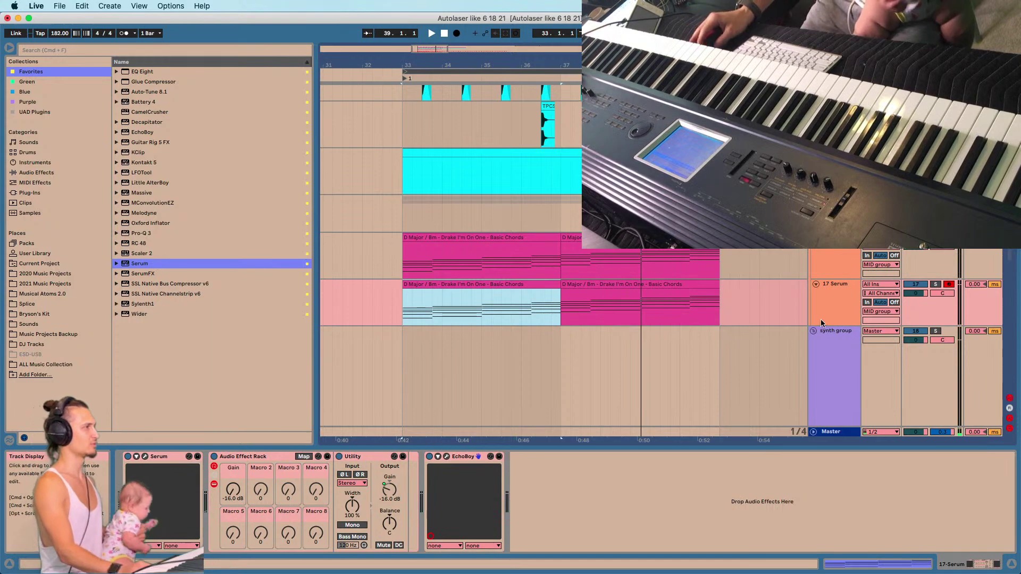
left_click_drag(829, 326, 829, 362)
left_click(475, 283)
left_click(443, 287)
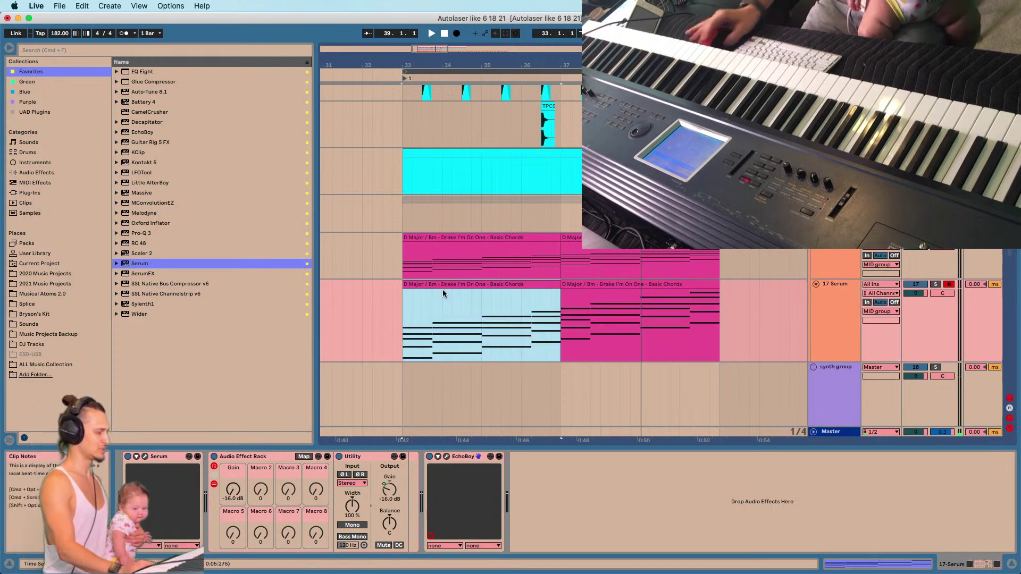
key("shift+Tab")
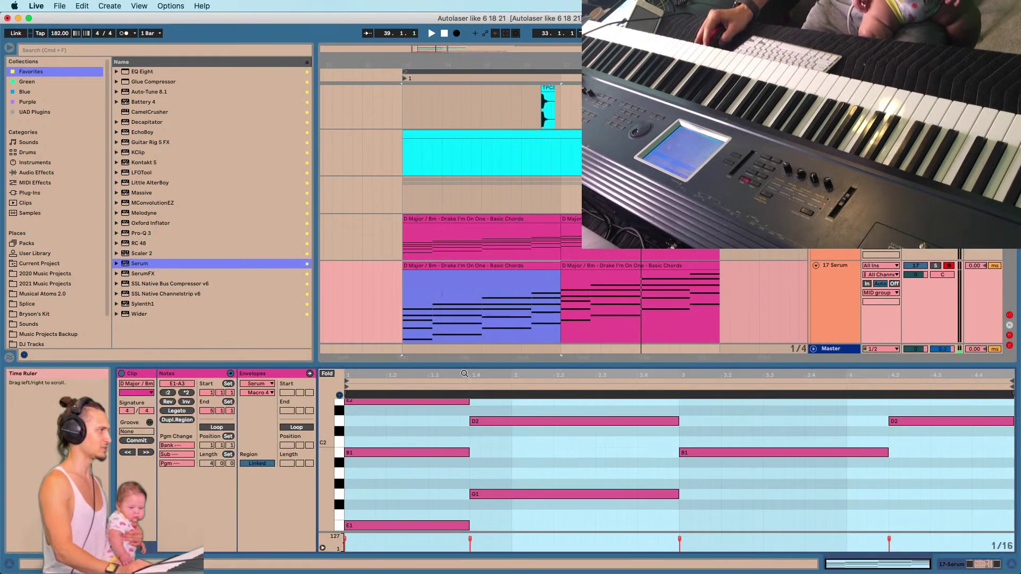
left_click_drag(466, 366, 463, 268)
scroll(418, 408, "down", 1)
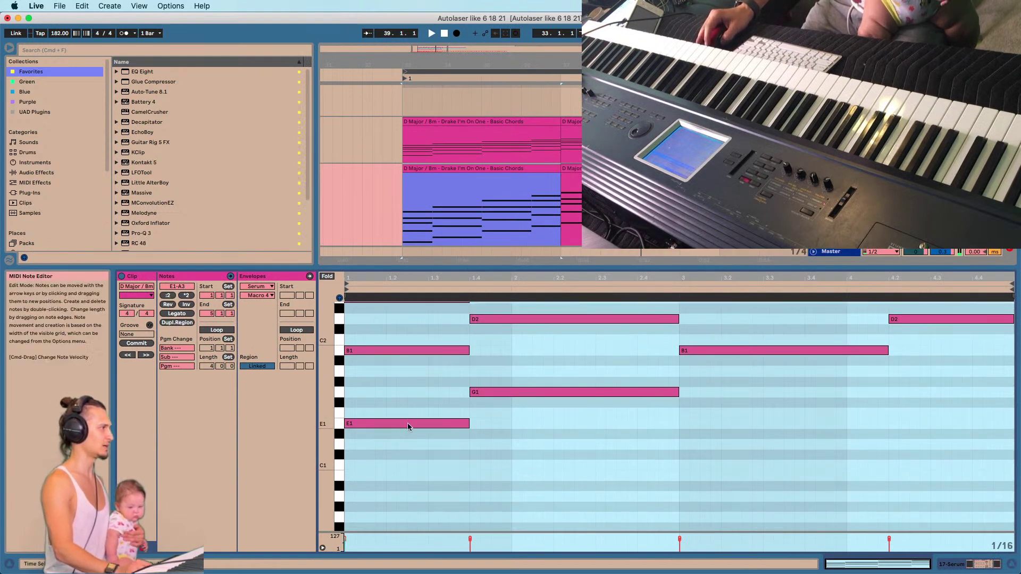
Duplicate the two chord clips on Serum track 17 directly after the originals.
left_click(407, 423)
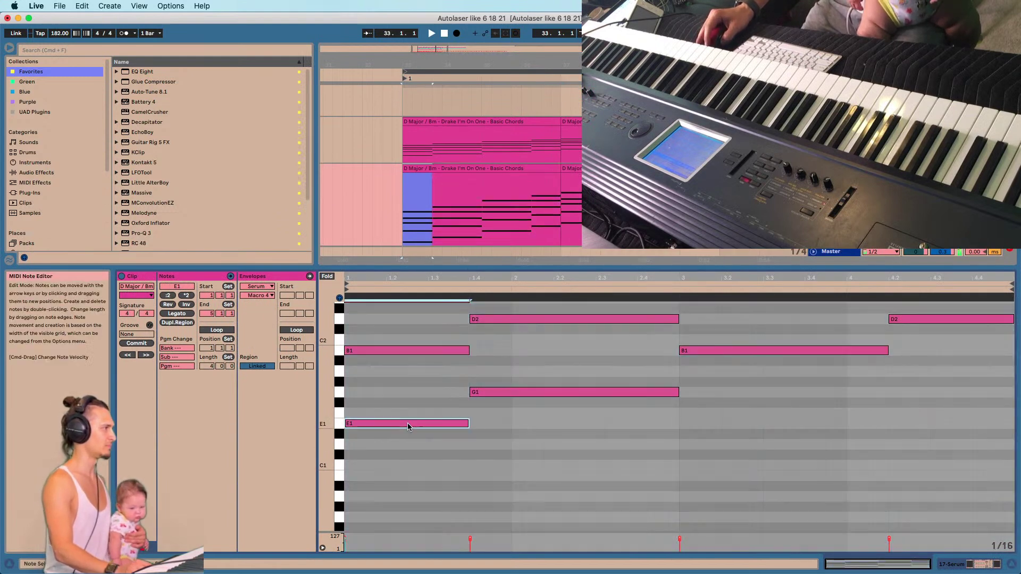
left_click(436, 169)
left_click(578, 168)
left_click(471, 169)
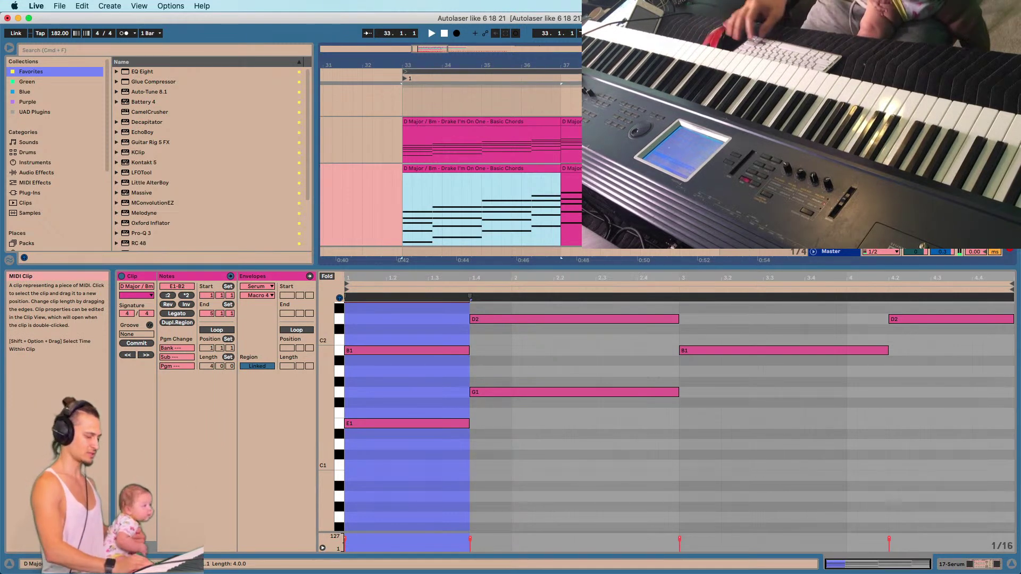
left_click(611, 168, "shift")
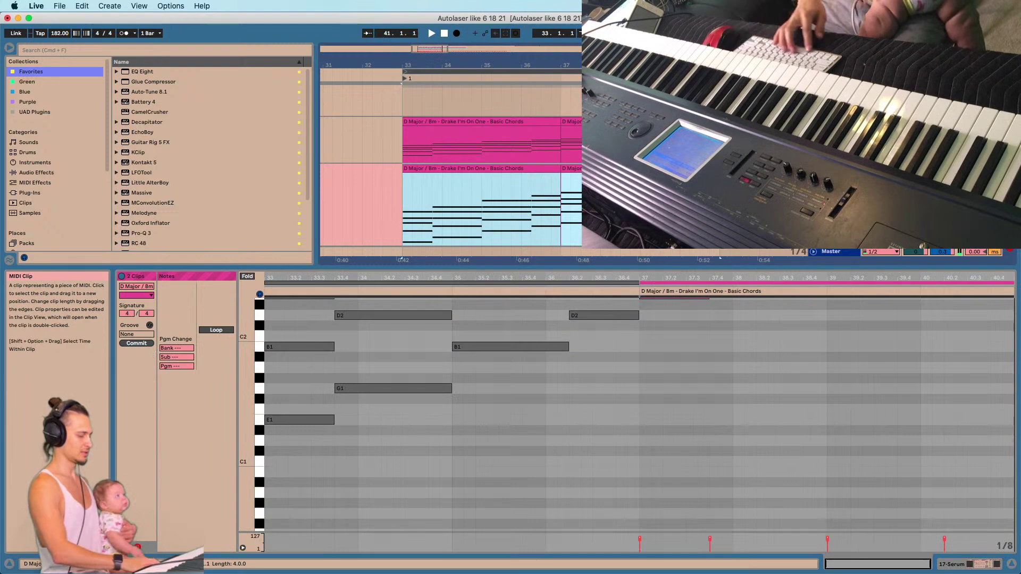
key("super+d")
In the first clip on track 17, delete all notes of the first chord above E1.
left_click_drag(409, 60, 567, 138)
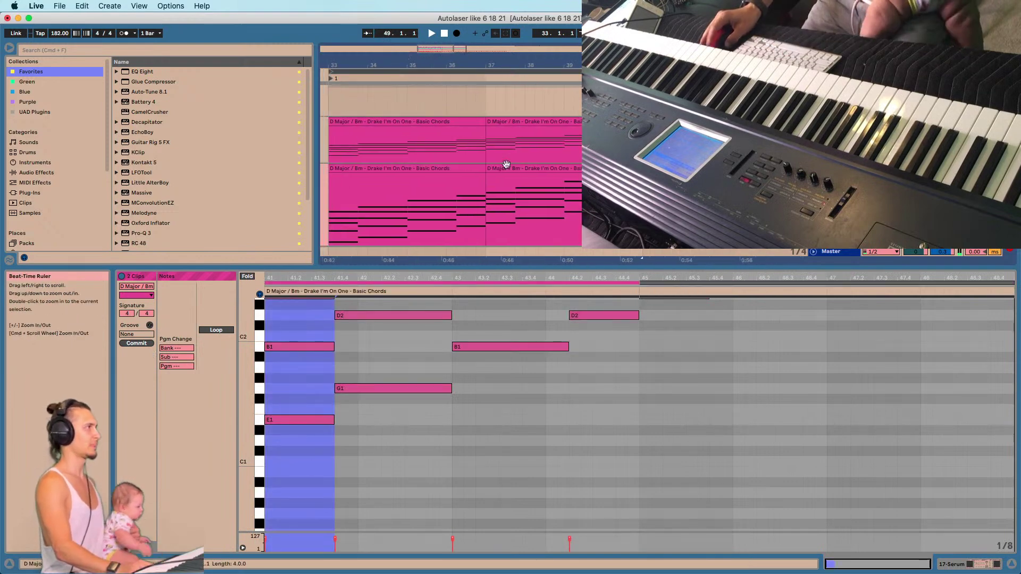
left_click(413, 166)
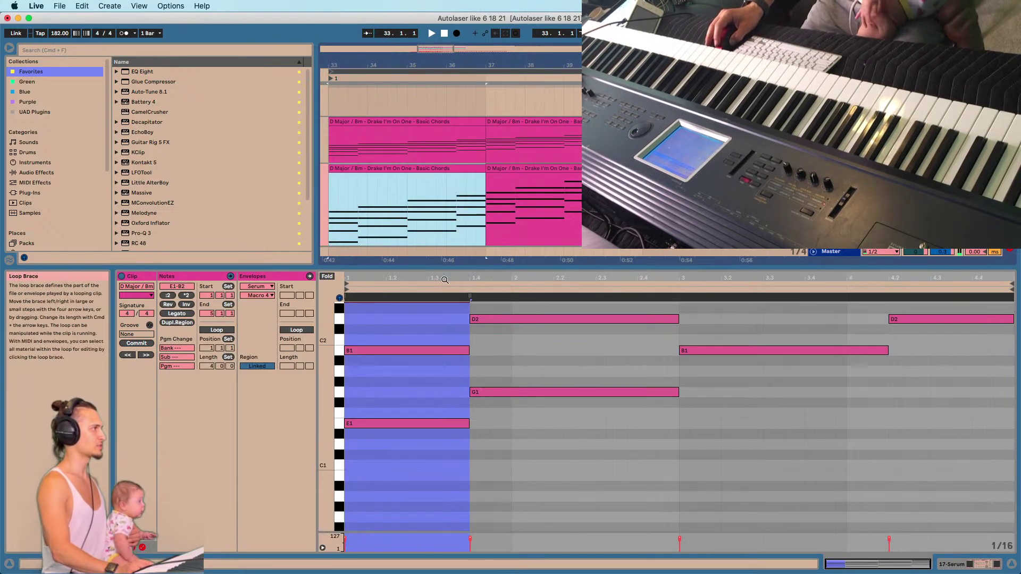
left_click(392, 465)
scroll(384, 467, "up", 3)
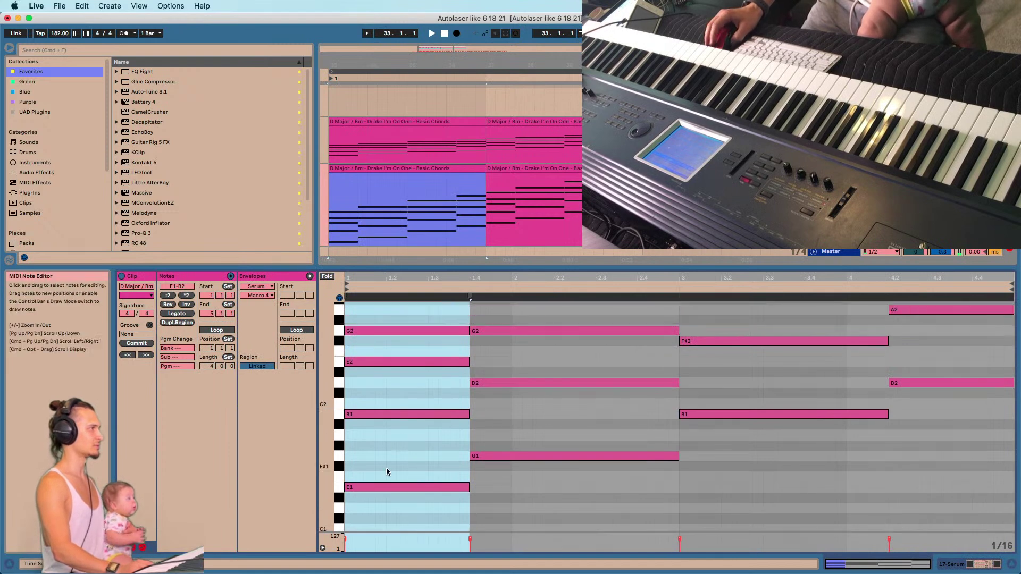
left_click_drag(384, 462, 468, 297)
key("Delete")
Delete all notes of the second chord above its G1 root.
left_click(545, 331)
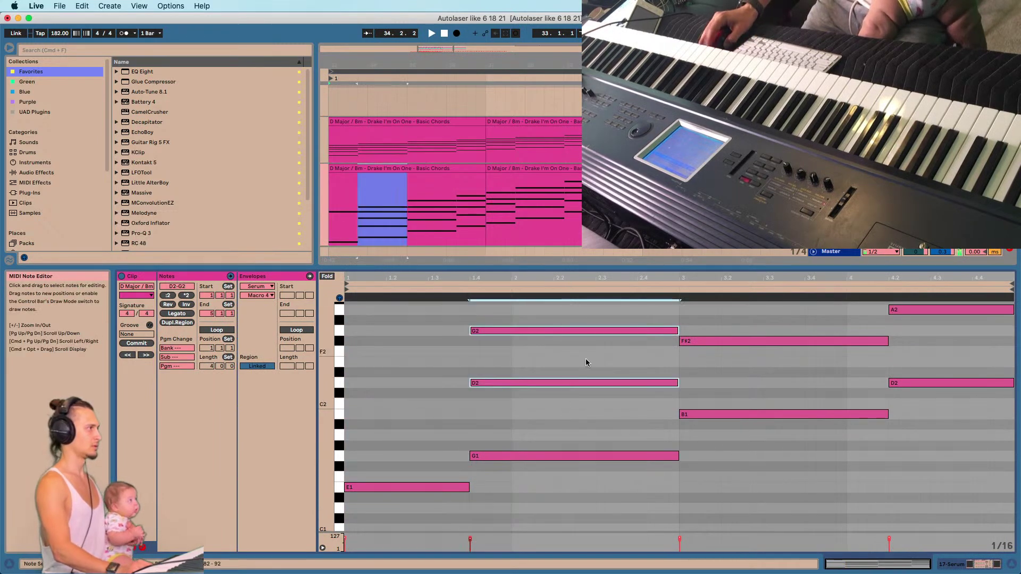
scroll(541, 344, "up", 3)
left_click(551, 345)
left_click_drag(465, 455, 617, 317)
key("Delete")
Delete all notes of the third chord above its B1 root.
scroll(561, 403, "down", 1)
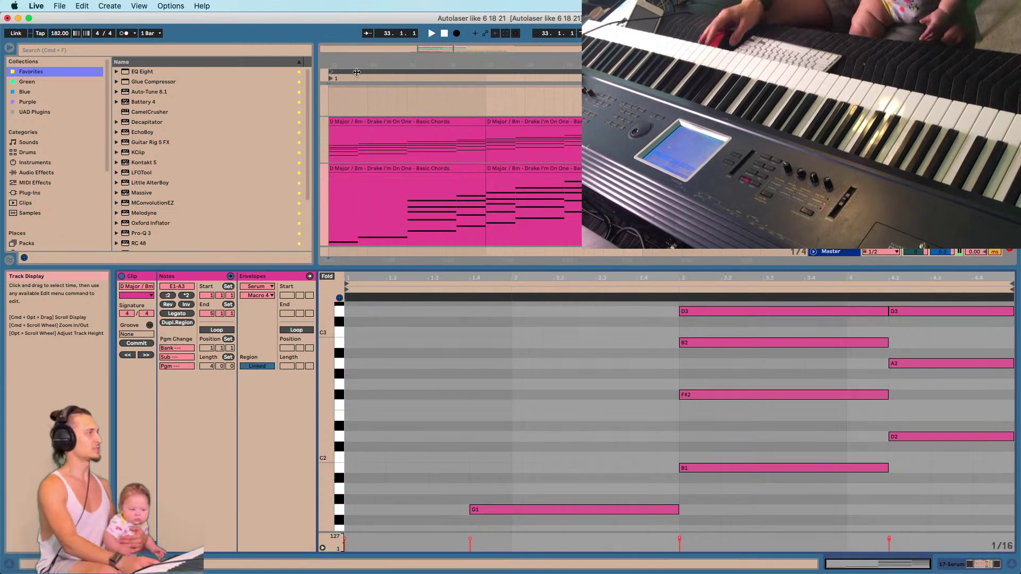
left_click_drag(380, 64, 389, 142)
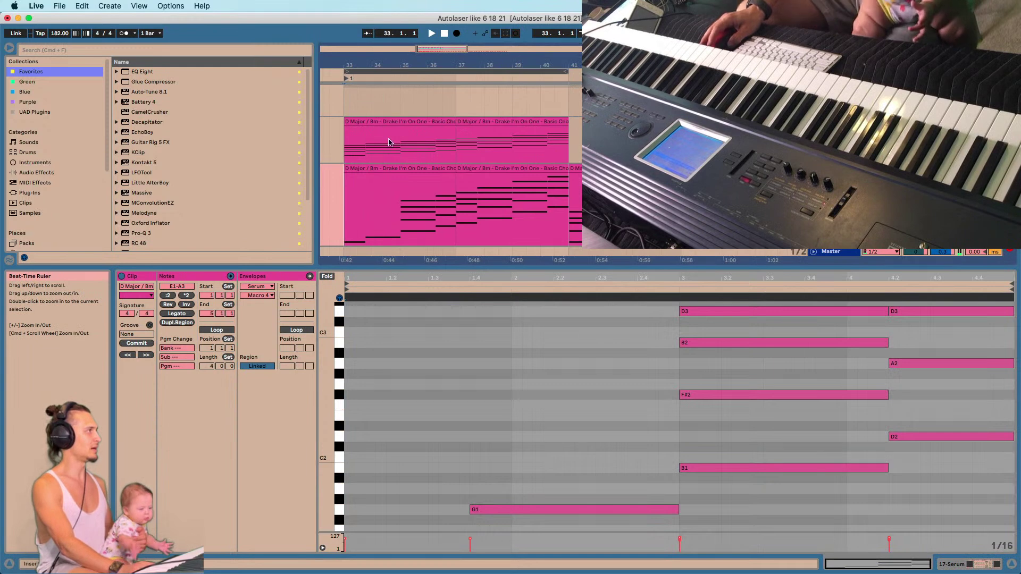
left_click(394, 180)
left_click_drag(579, 435, 698, 427)
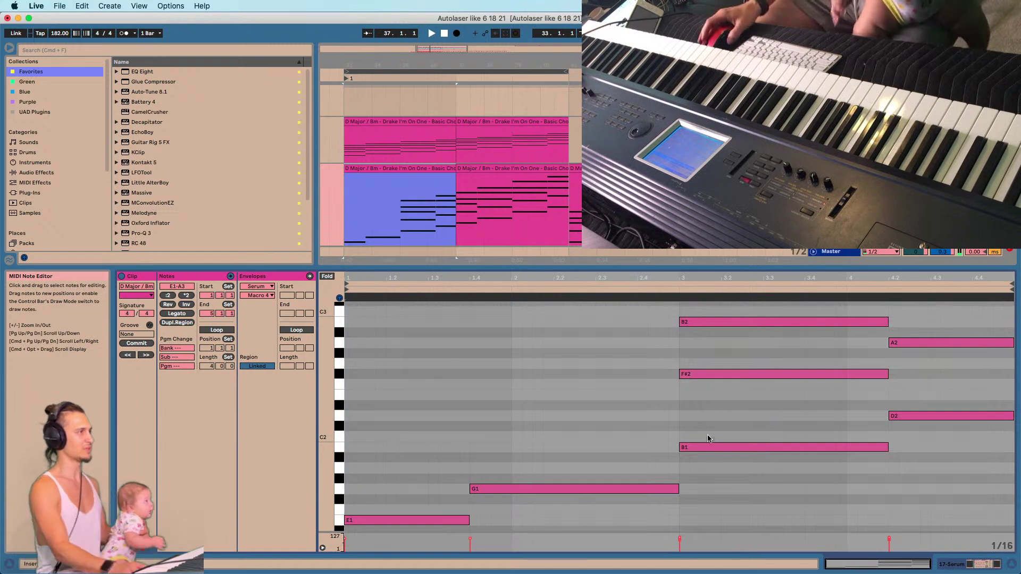
scroll(704, 423, "up", 5)
scroll(723, 462, "up", 2)
left_click_drag(729, 449, 720, 296)
key("Delete")
Delete all notes of the fourth chord above its D2 root.
scroll(796, 355, "down", 4)
scroll(796, 352, "down", 1)
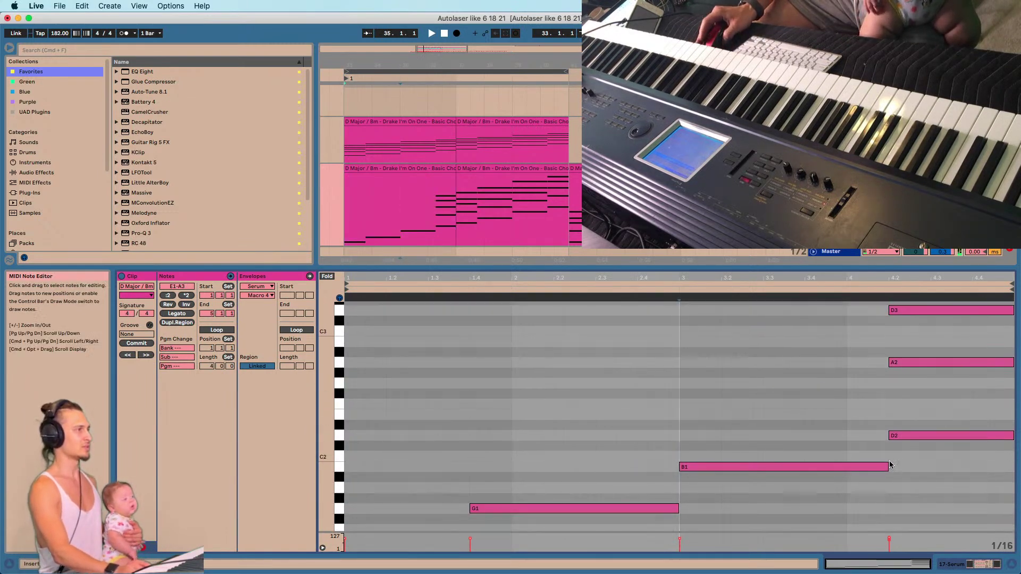
scroll(899, 458, "up", 6)
scroll(935, 482, "up", 2)
left_click_drag(952, 503, 927, 307)
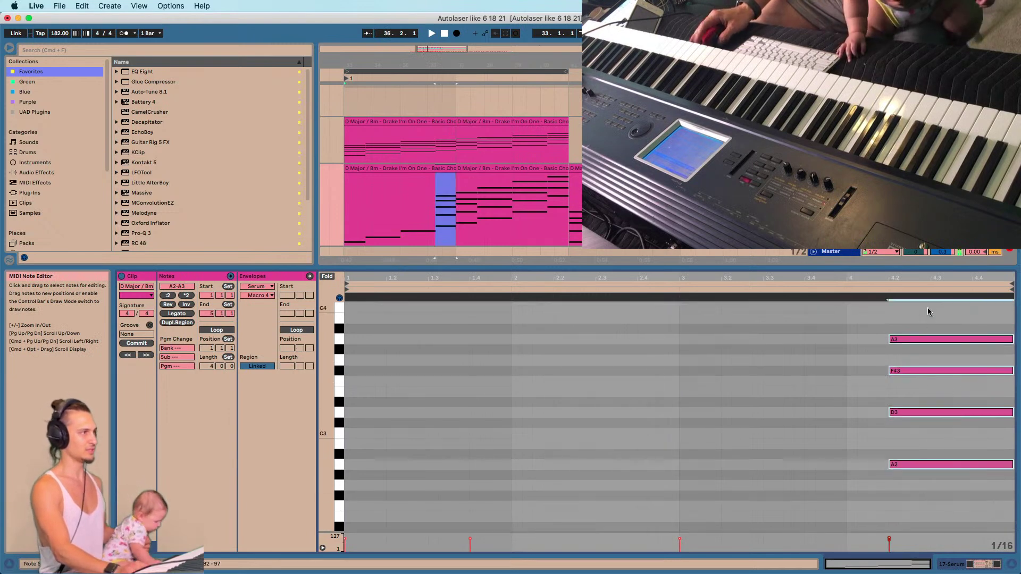
key("Delete")
scroll(763, 348, "down", 15)
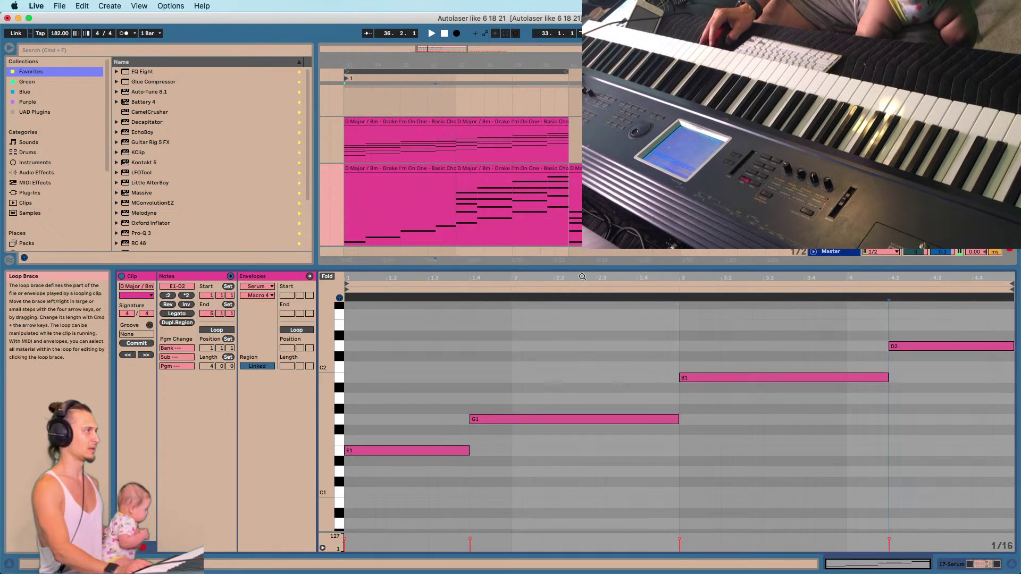
Play the single-note Serum line and shorten the arrangement loop to the first clip, bars 33 to 37.
left_click(402, 197)
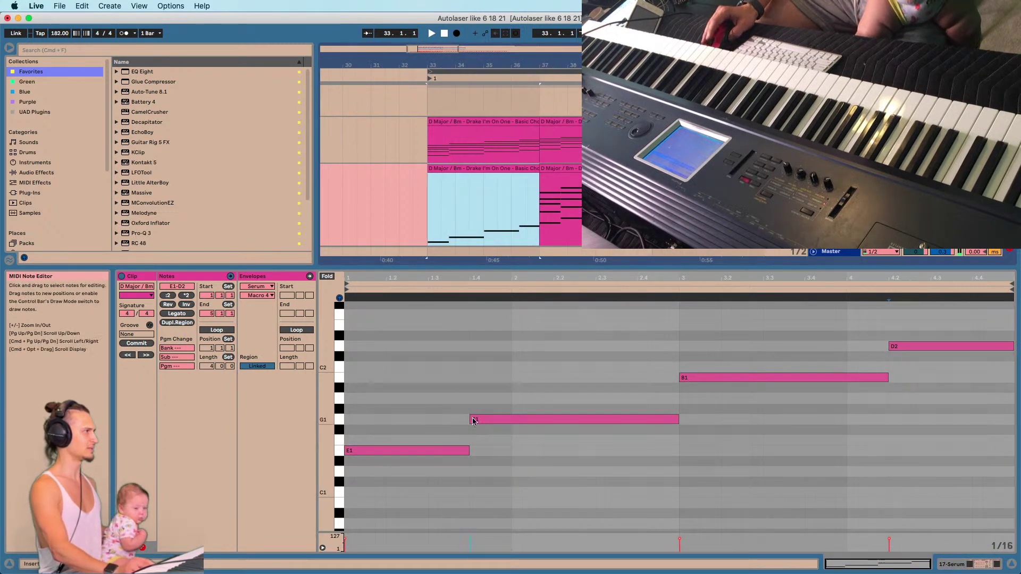
left_click(421, 431)
scroll(428, 453, "up", 2)
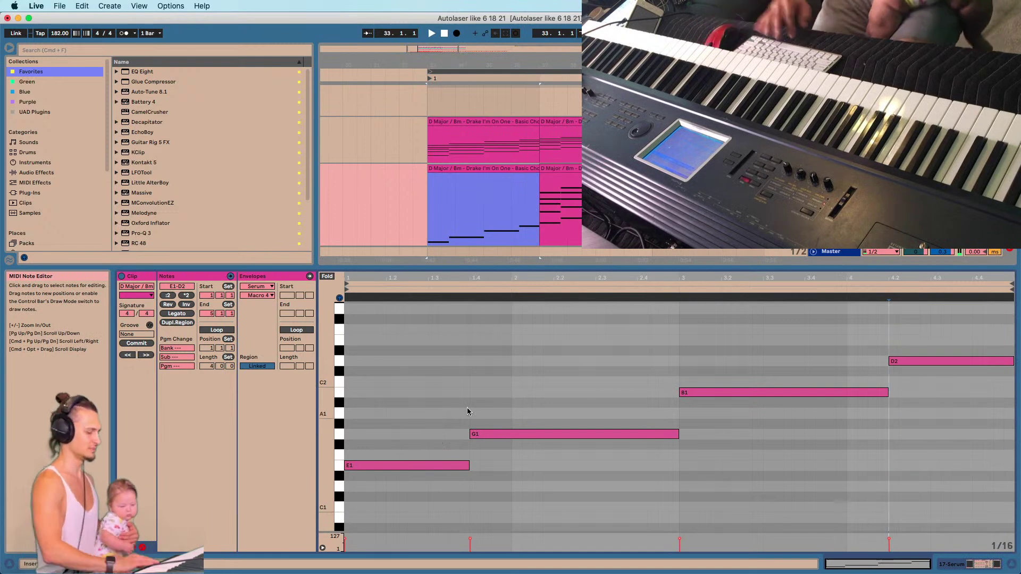
key("space")
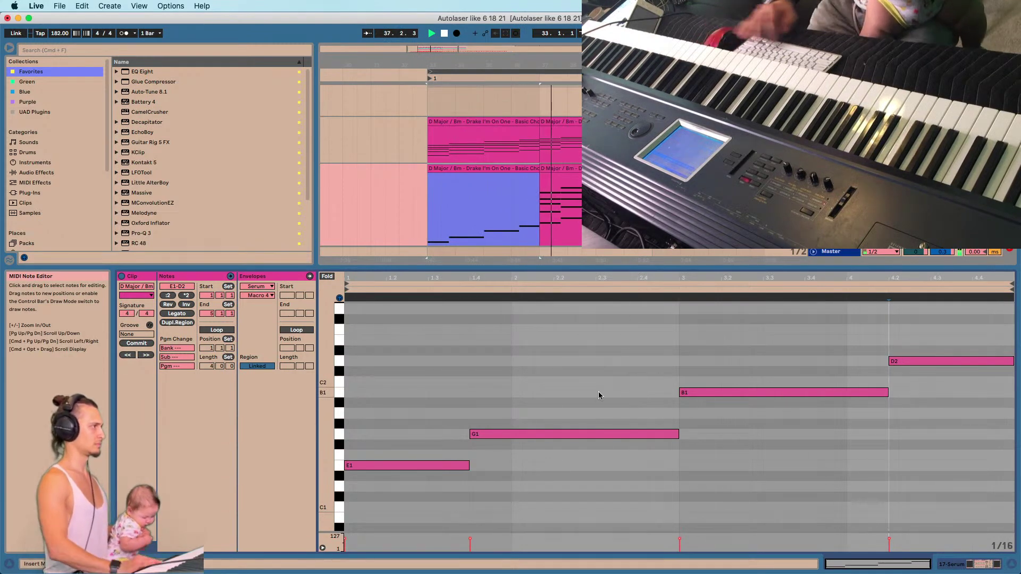
left_click_drag(651, 71, 532, 116)
left_click(531, 119)
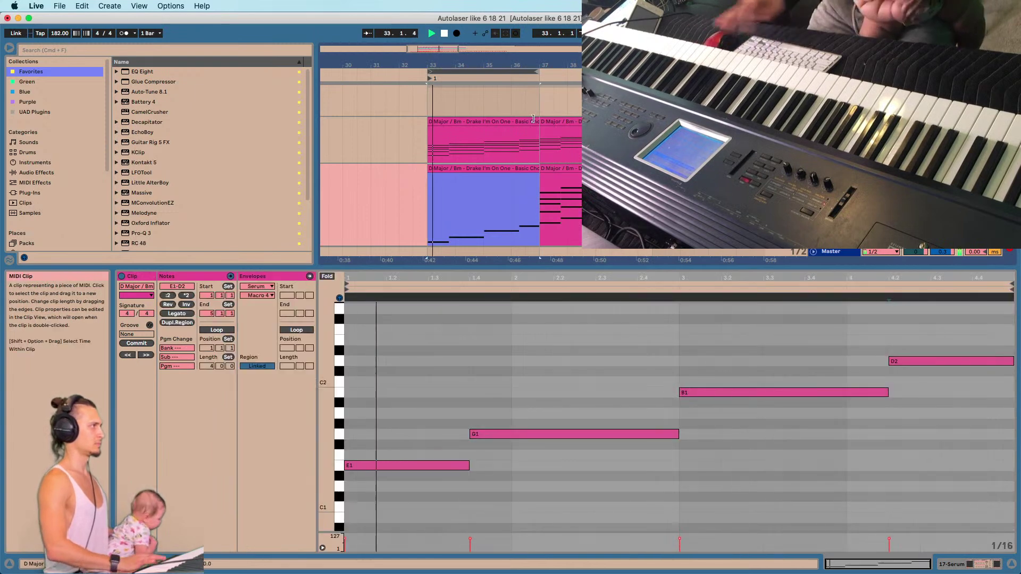
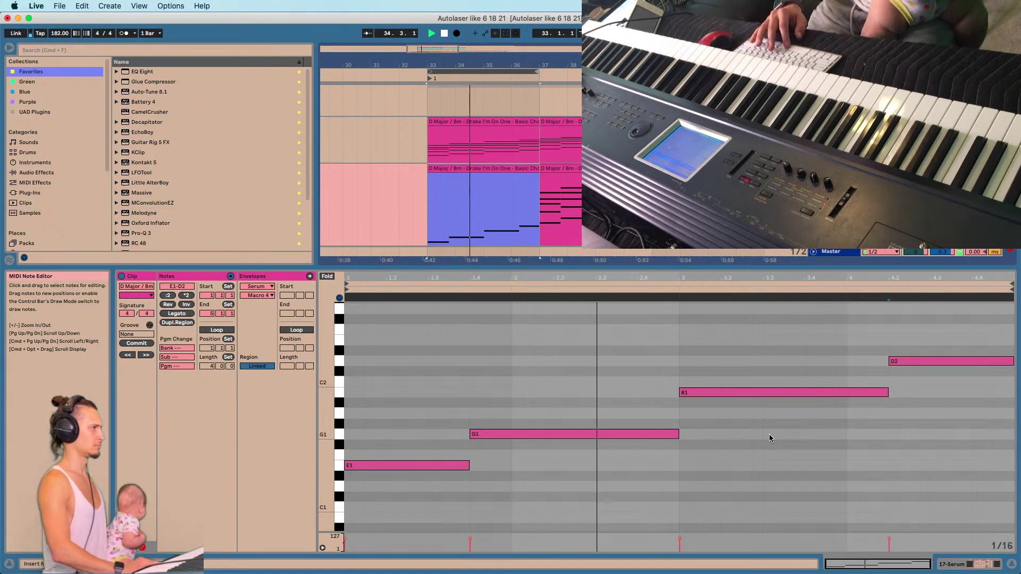
Shorten the G1 note in the first Serum clip so it ends at 2.4.
left_click(678, 434)
left_click_drag(631, 433, 631, 433)
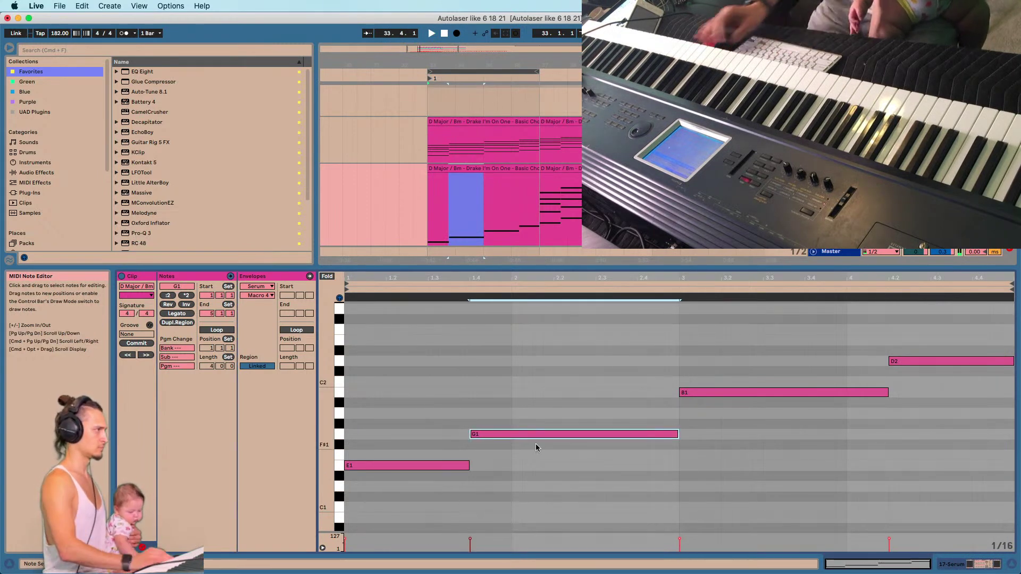
left_click_drag(677, 434, 637, 434)
left_click_drag(531, 439, 568, 378)
key("super+z")
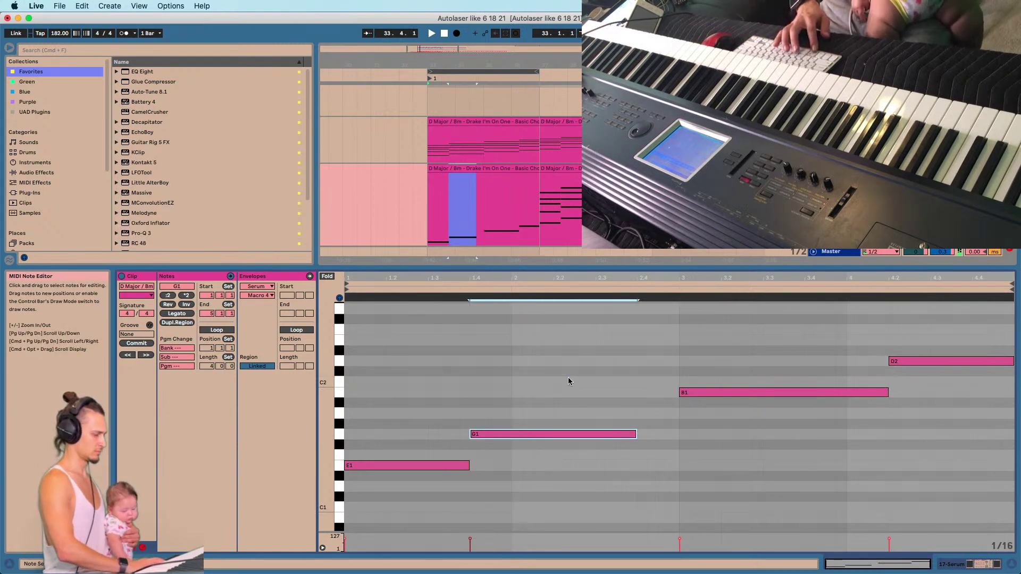
left_click_drag(559, 434, 595, 373)
key("super+z")
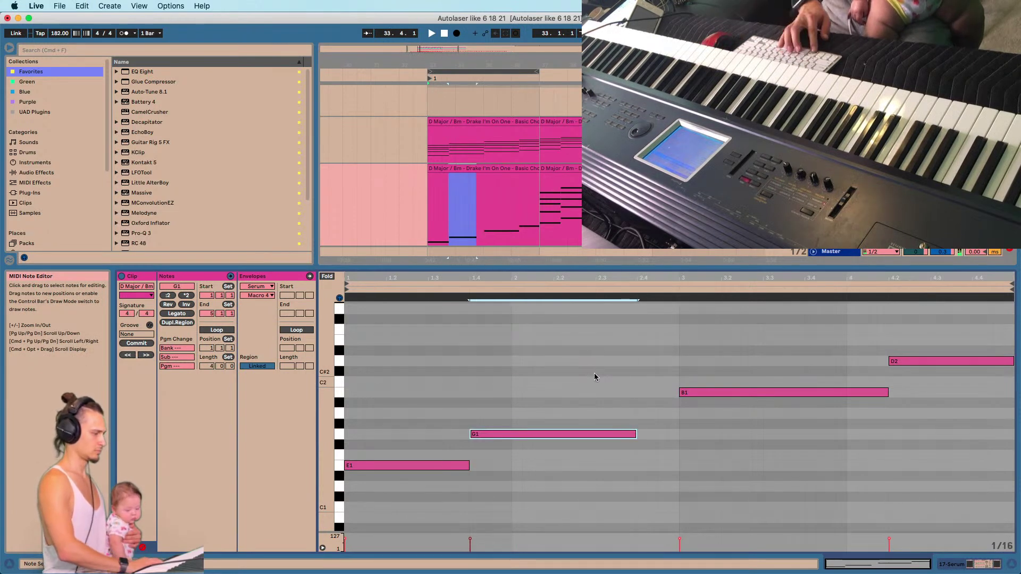
Duplicate the G1 note, move the copy to D2 and trim it to end at bar 3 while listening to the loop.
key("super+d")
left_click_drag(656, 434, 655, 352)
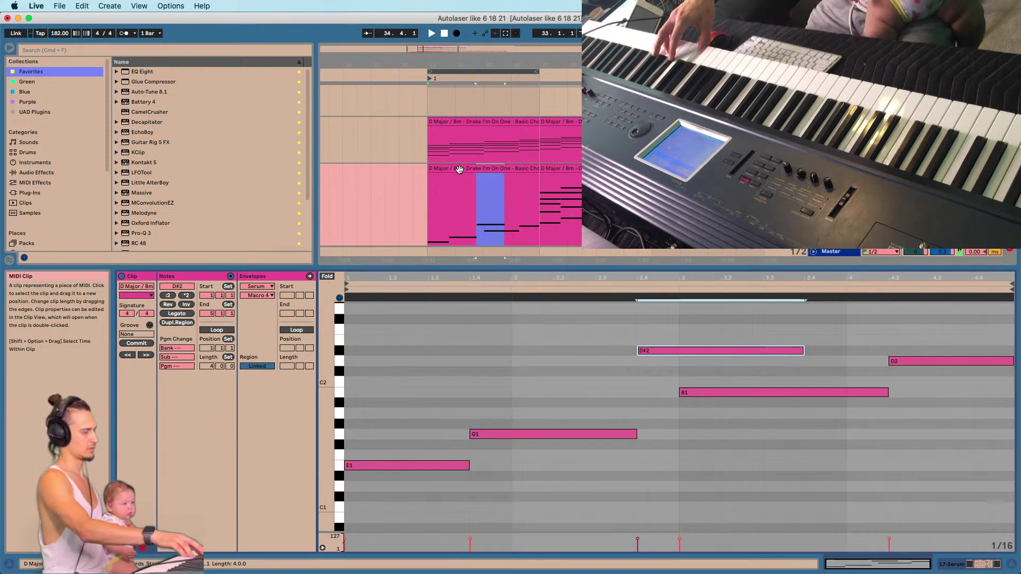
key("space")
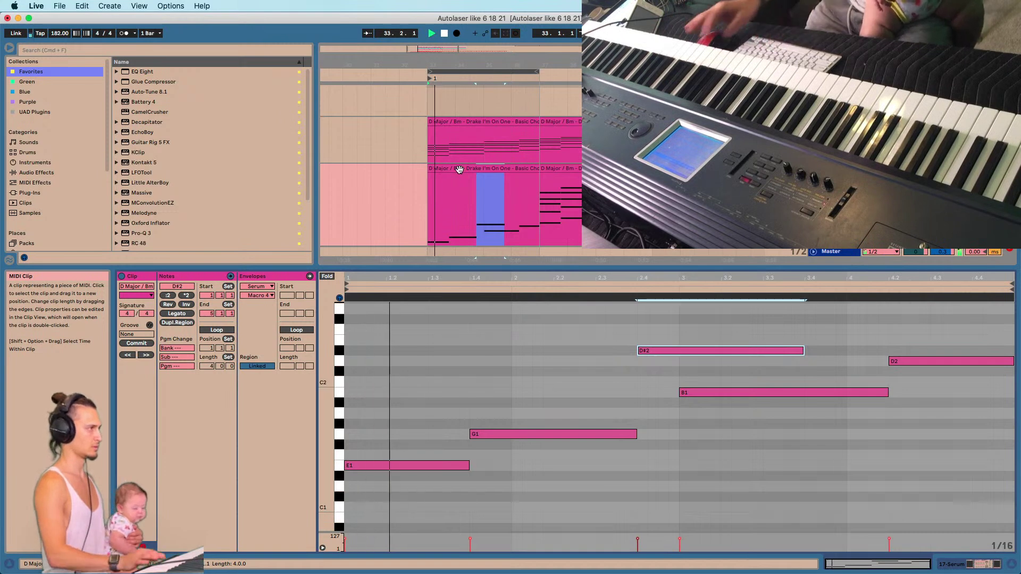
left_click_drag(803, 351, 648, 345)
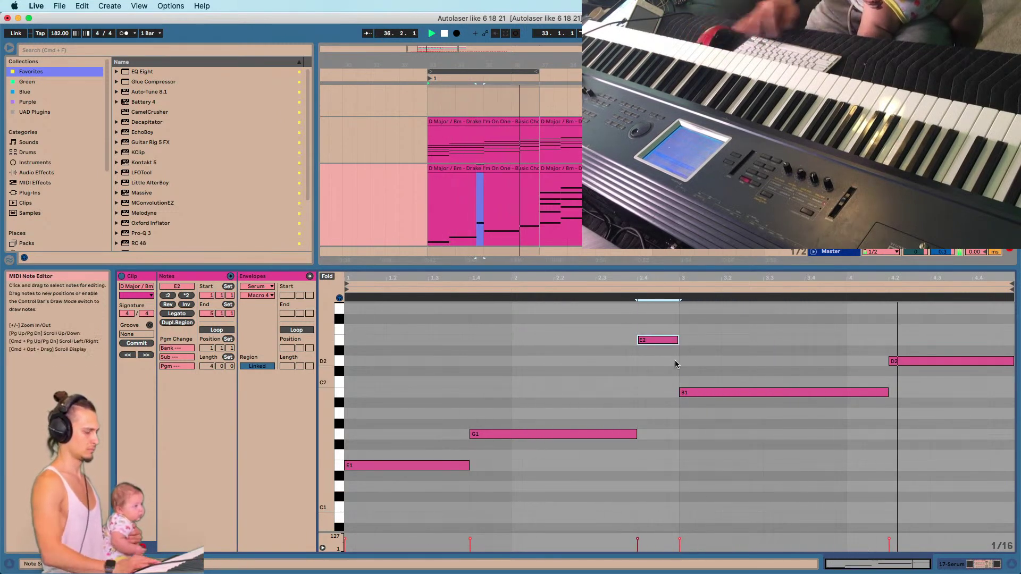
key("Down")
key("Down")
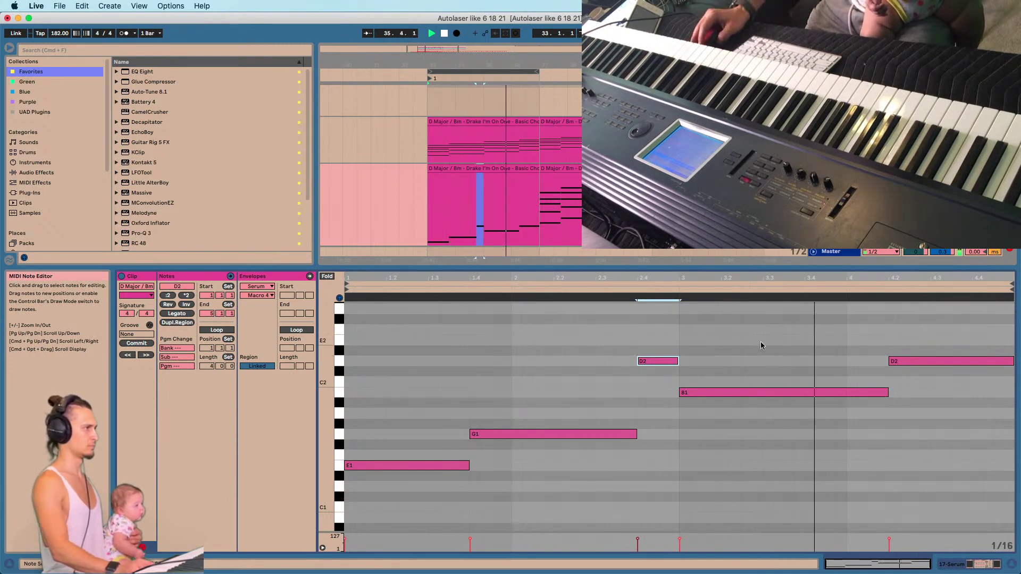
left_click_drag(905, 278, 905, 288)
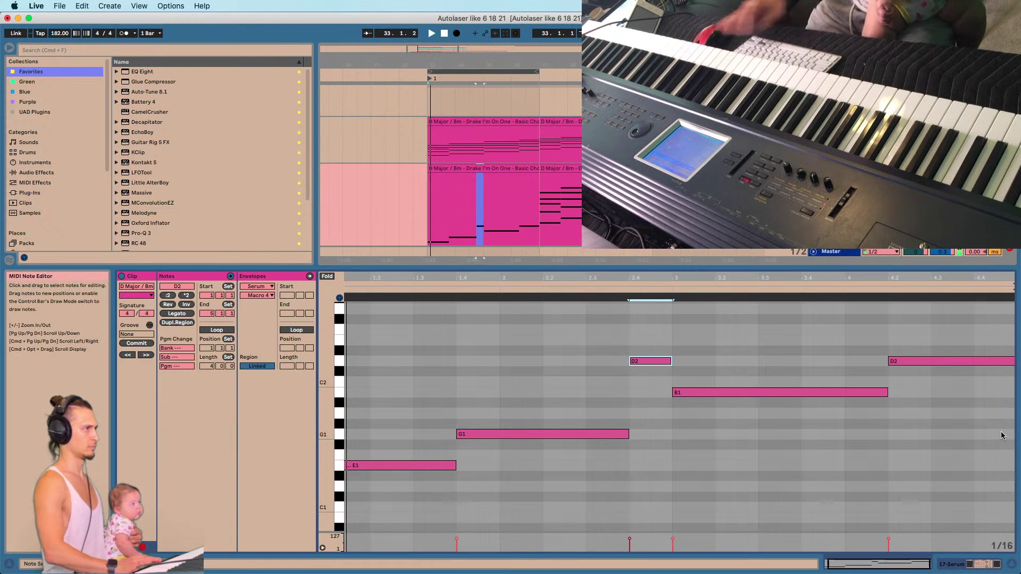
Trim the last D2 note to end at 4.4 and fill the remaining beat with a copy of the short D2 note at F2.
left_click(1012, 362)
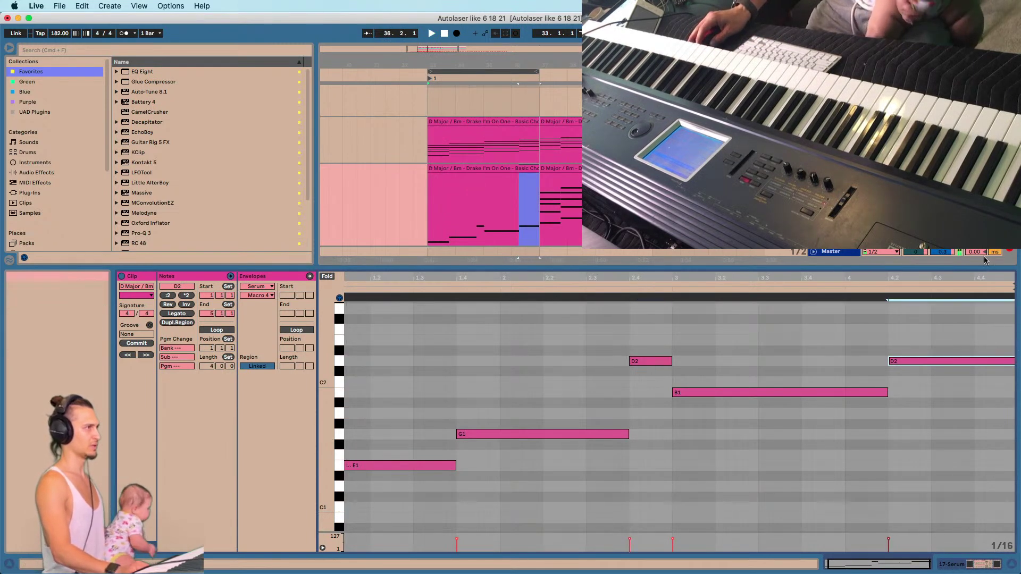
left_click_drag(990, 278, 987, 281)
left_click_drag(1012, 361, 970, 362)
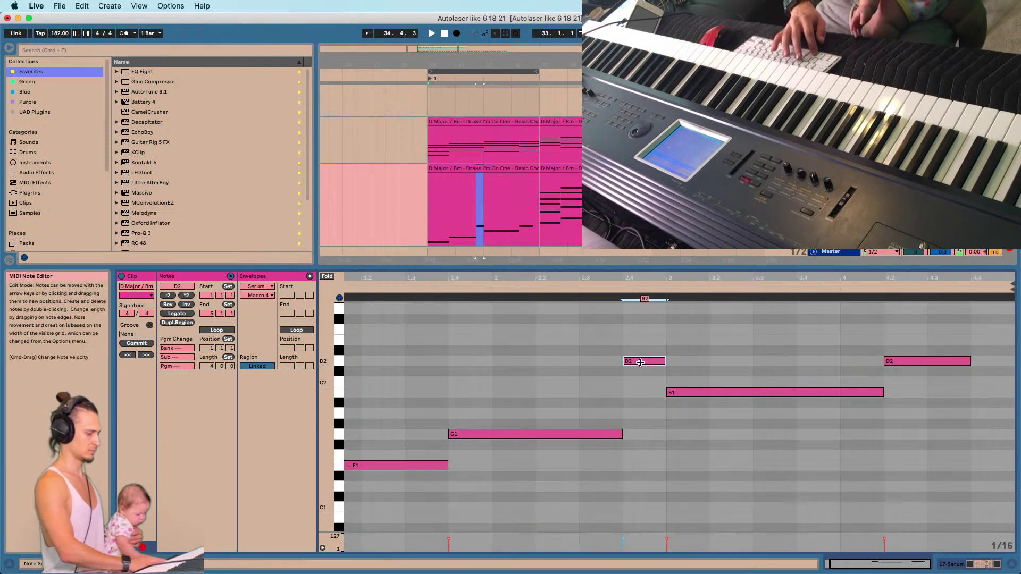
key("super+d")
left_click_drag(684, 364, 996, 331)
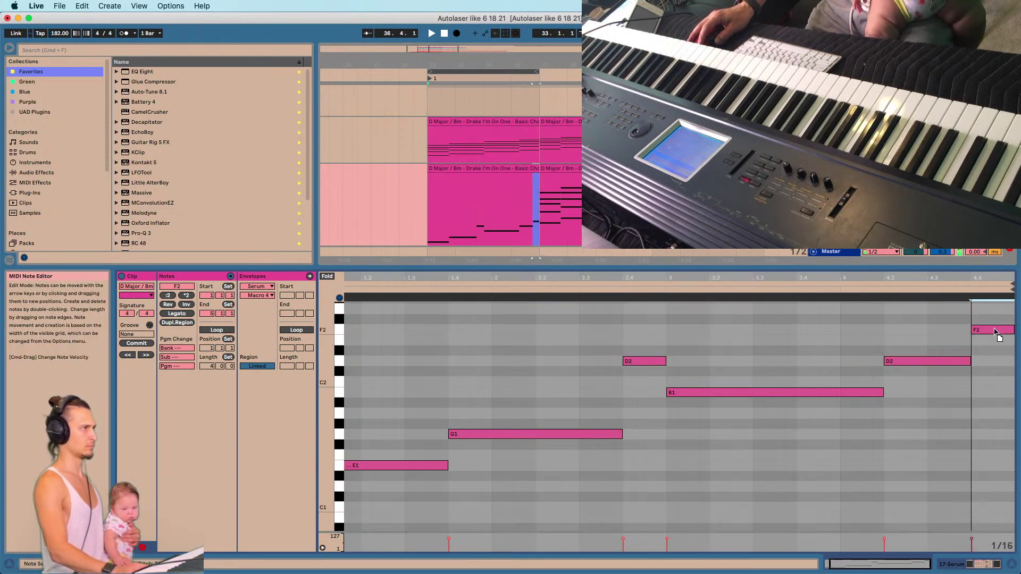
Play the loop from bar 36 and raise the clip's last note a semitone to F#2.
left_click(520, 226)
key("space")
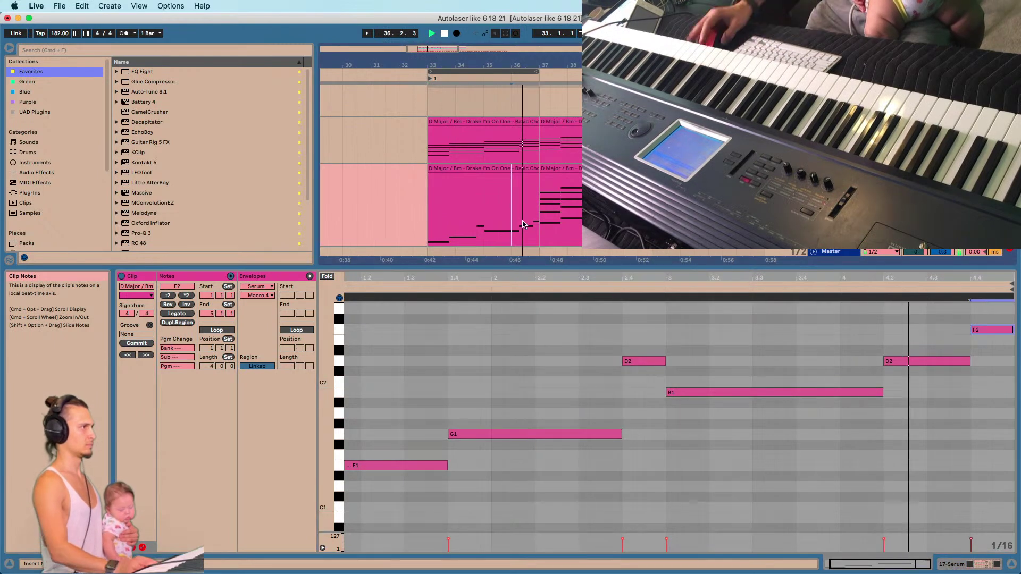
left_click(991, 330)
key("Up")
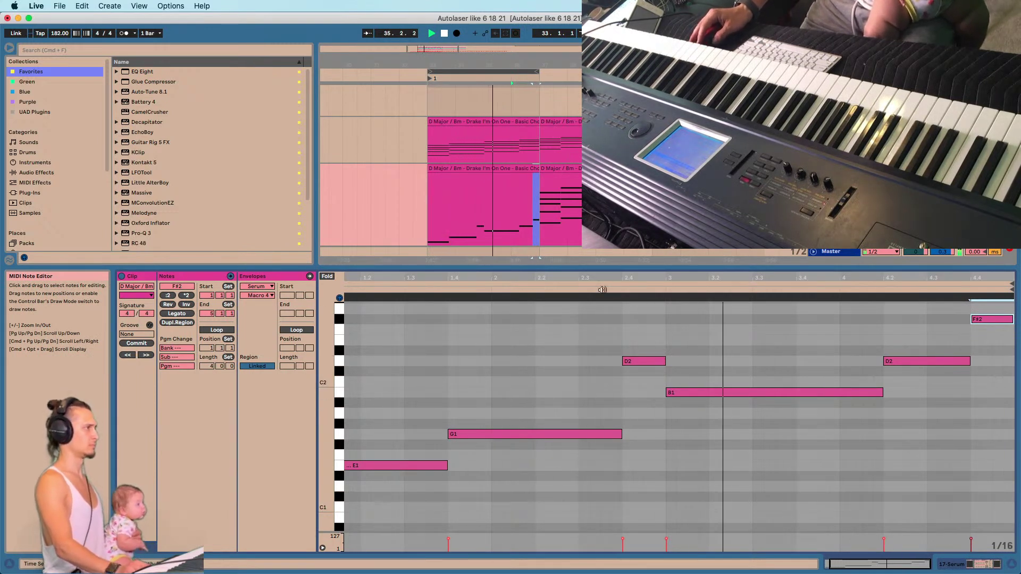
Lower the clip's last note an octave to F#1 and turn off Draw Mode.
left_click_drag(612, 278, 625, 274)
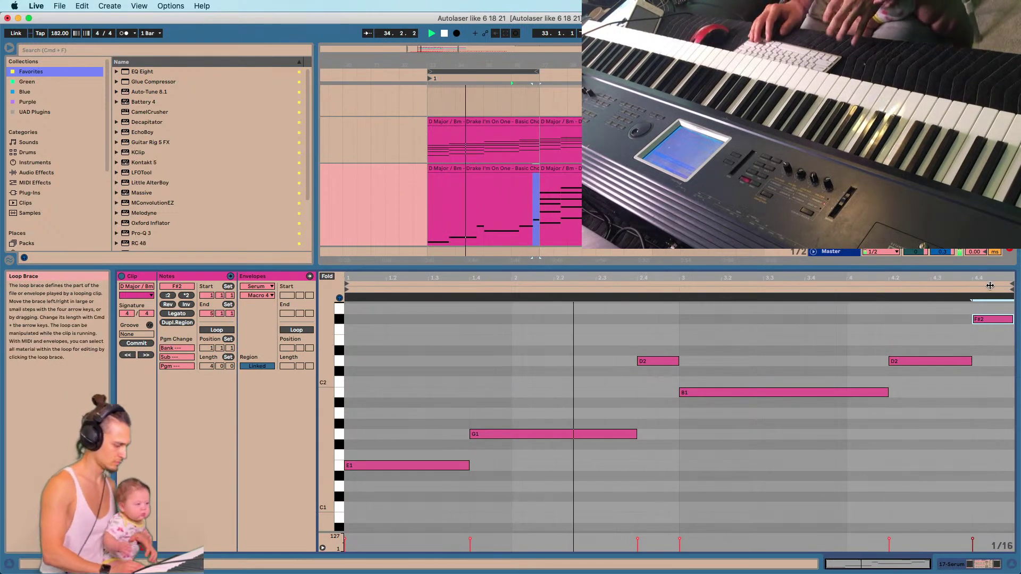
key("shift+Down")
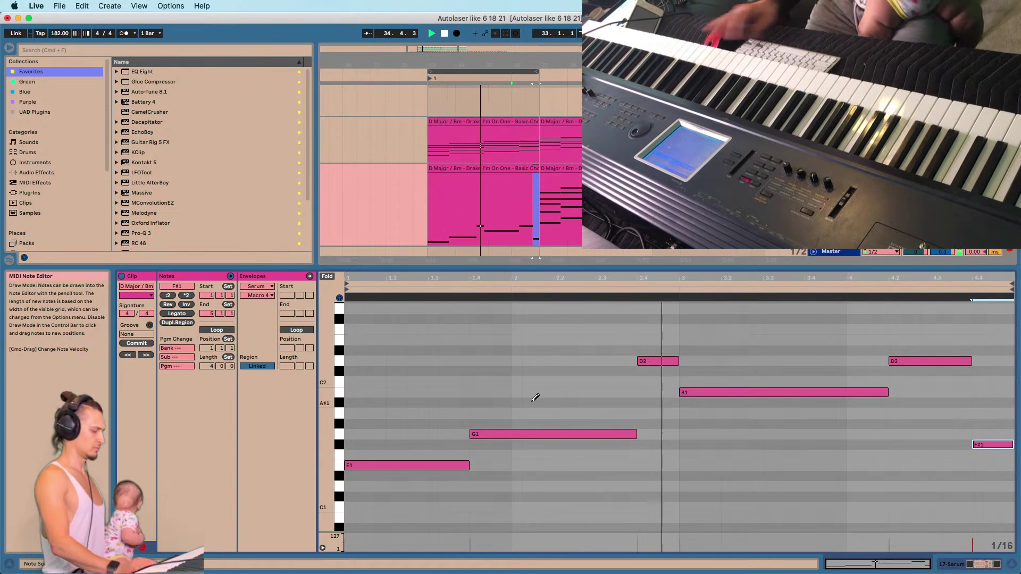
key("b")
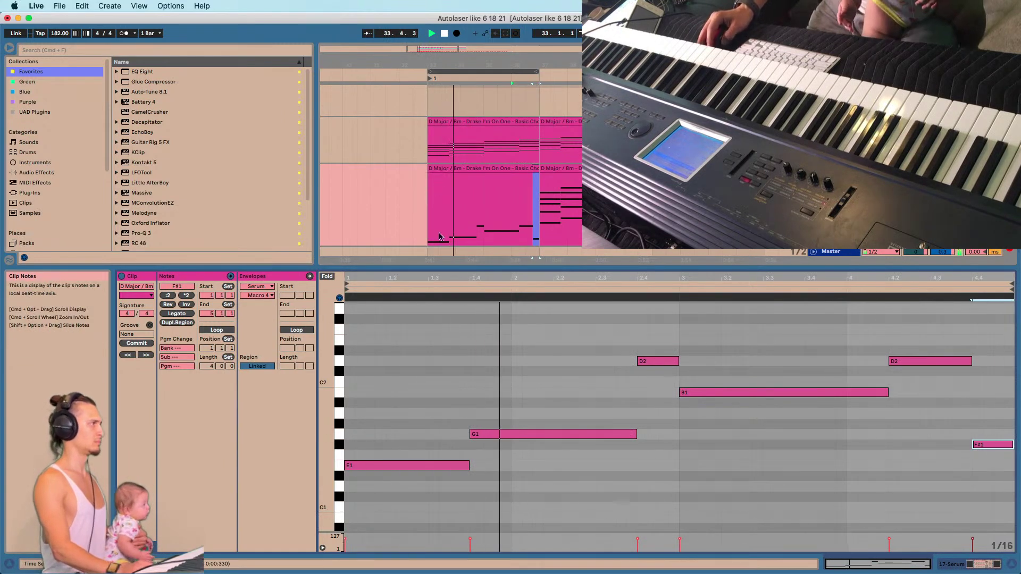
Listen to the loop, show the Serum track's devices and open the Serum window beside the clips for playback from bar 33.
left_click(482, 168)
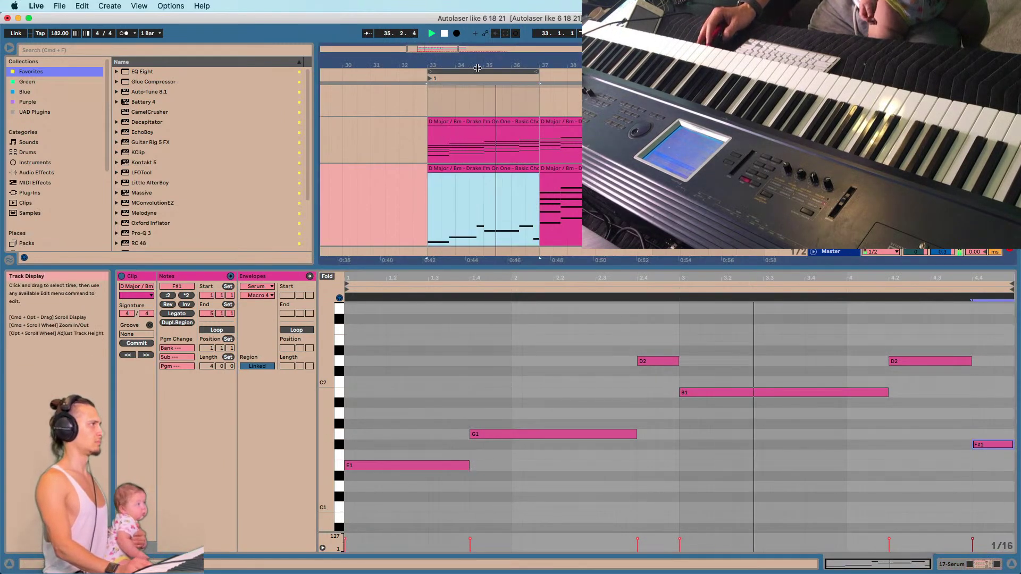
left_click_drag(473, 65, 472, 56)
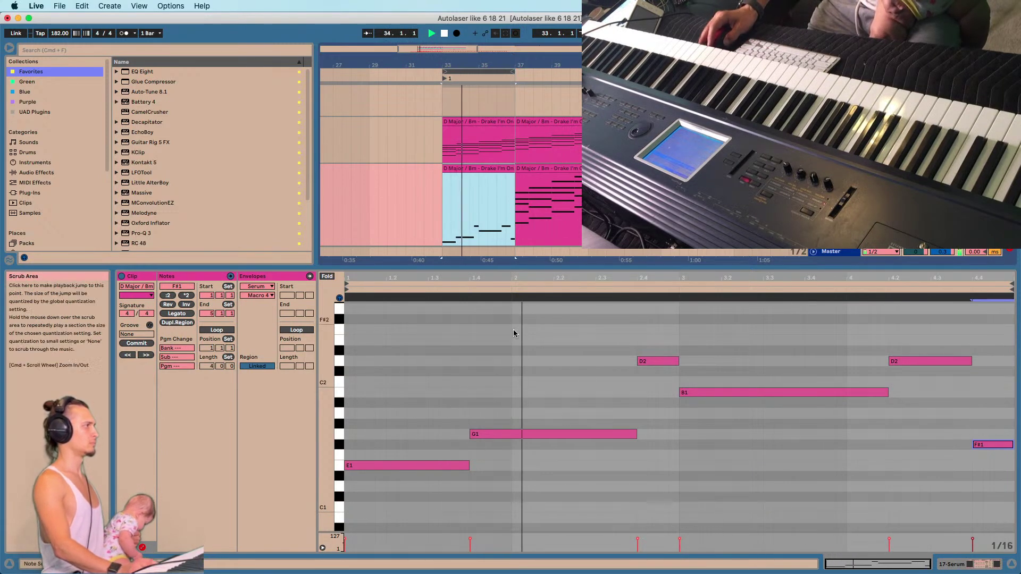
left_click(516, 206)
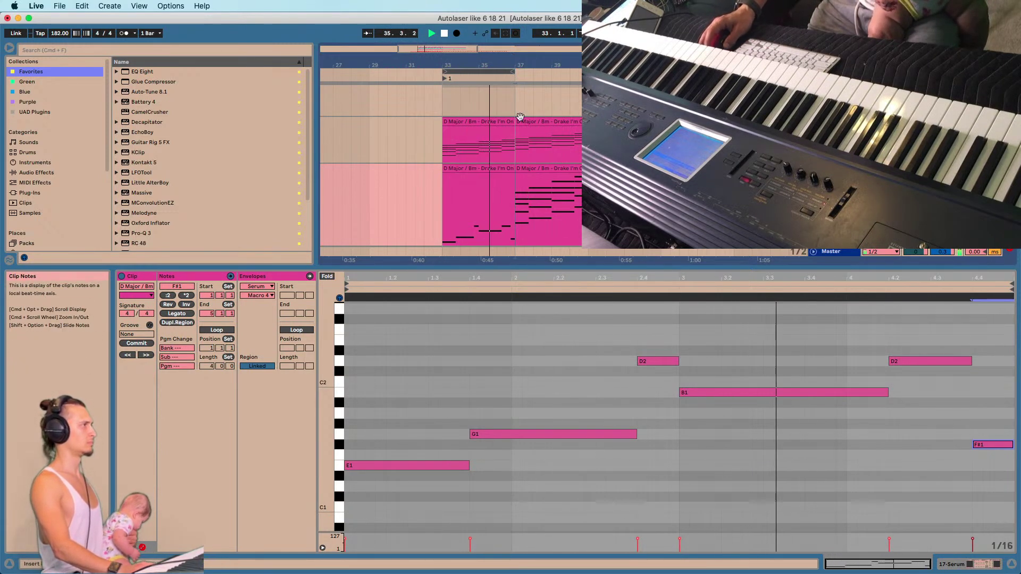
left_click_drag(517, 65, 556, 70)
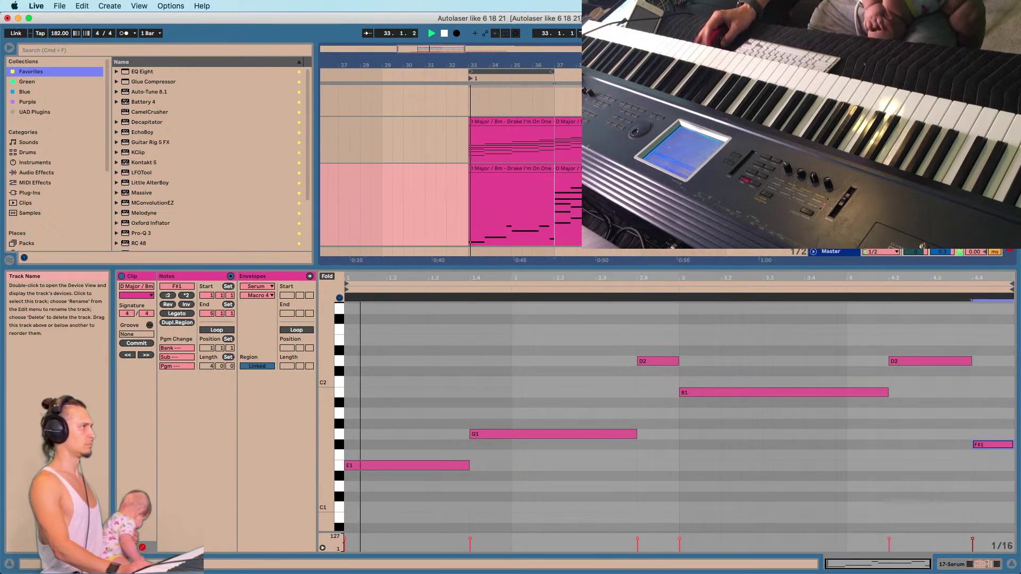
double_click(834, 169)
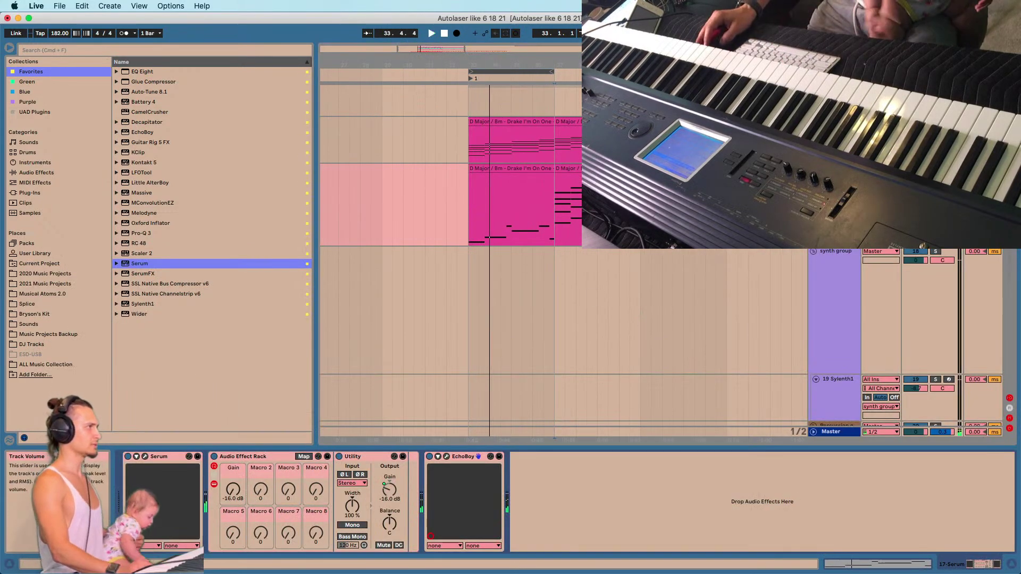
left_click(144, 457)
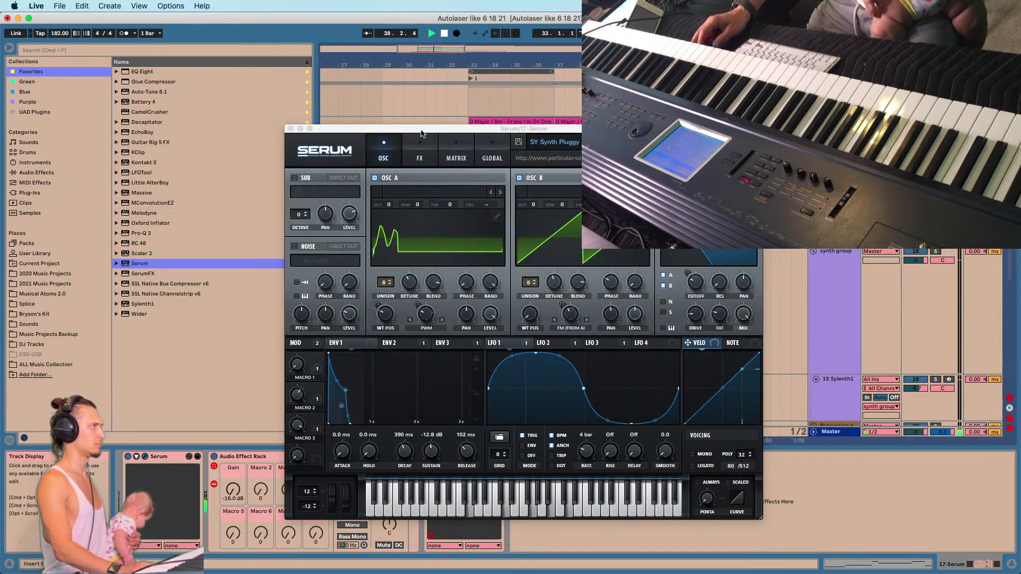
left_click_drag(422, 129, 448, 381)
left_click(473, 214)
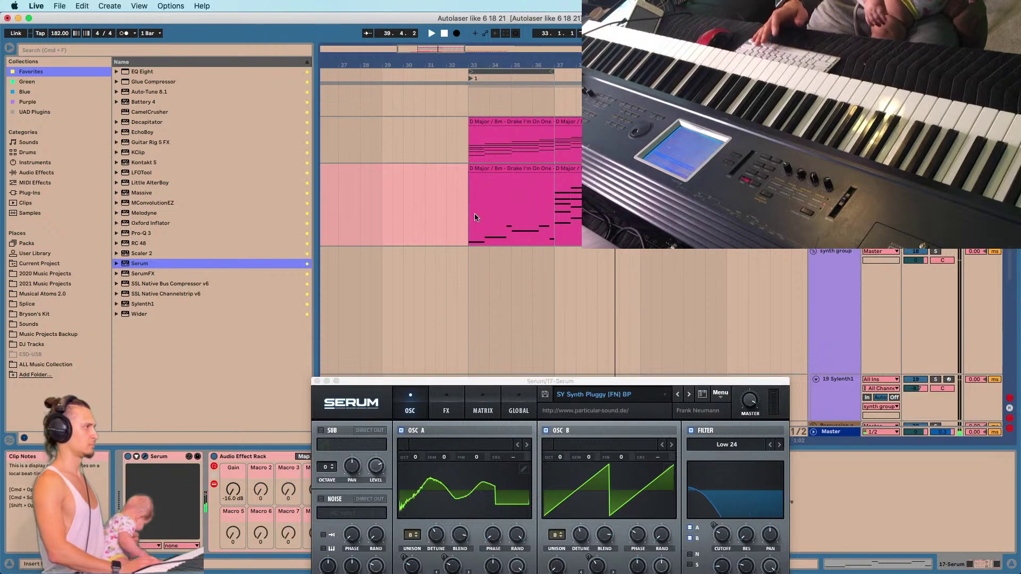
left_click_drag(483, 381, 148, 74)
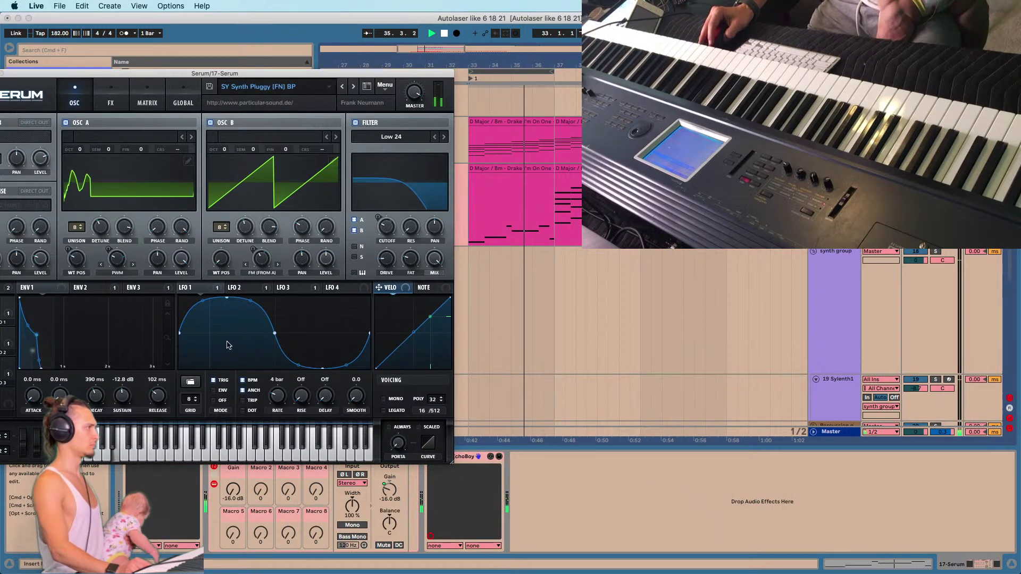
Inspect Serum's LFOs and audition LFO 3 at a 1/2 rate before returning it to one bar.
left_click(233, 290)
left_click(201, 290)
left_click(286, 288)
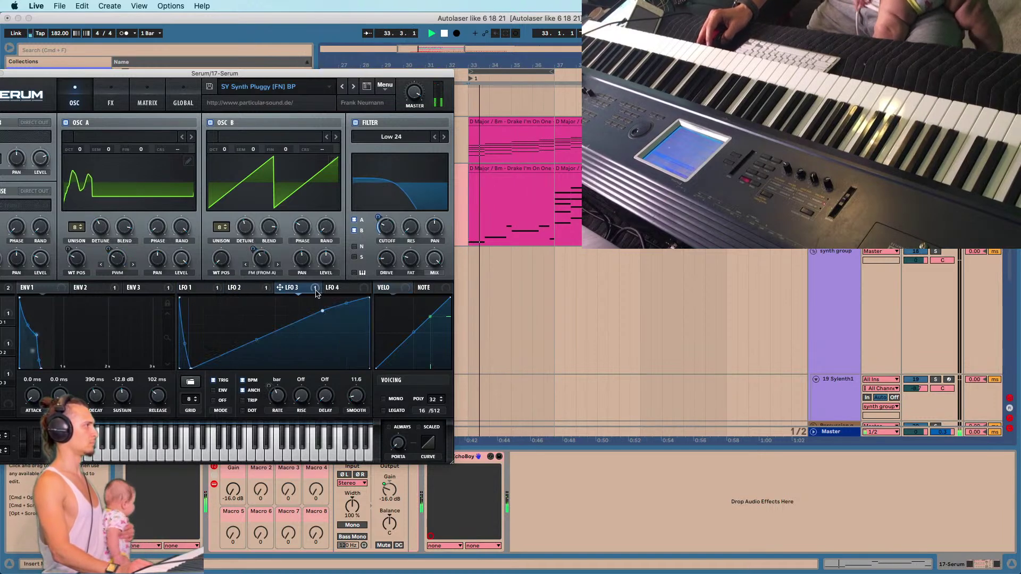
left_click_drag(280, 397, 282, 402)
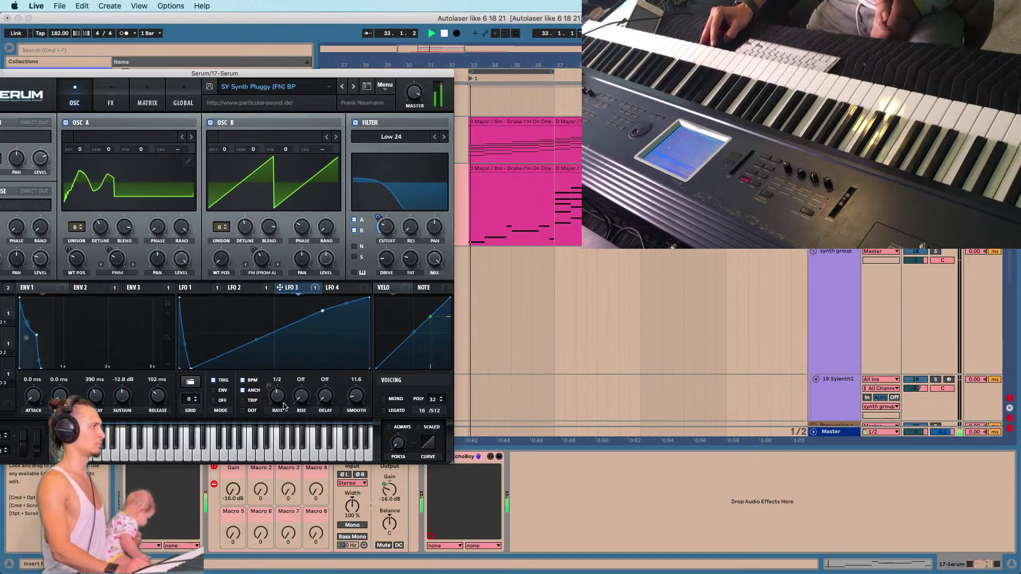
left_click_drag(283, 402, 282, 411)
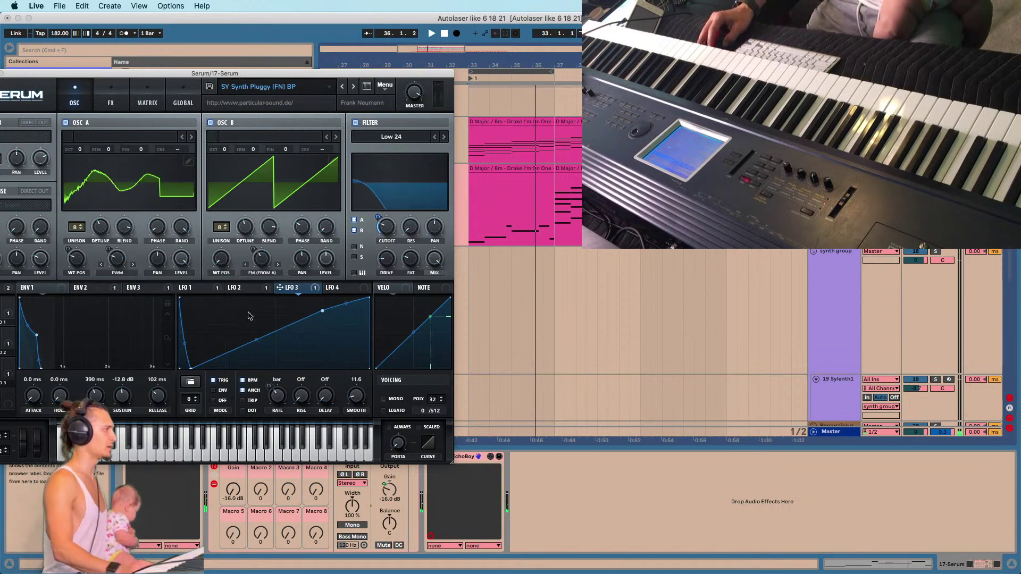
Add Serum's LFO 3 rate to the device's configured parameters and show its automation lane.
left_click_drag(96, 77, 567, 99)
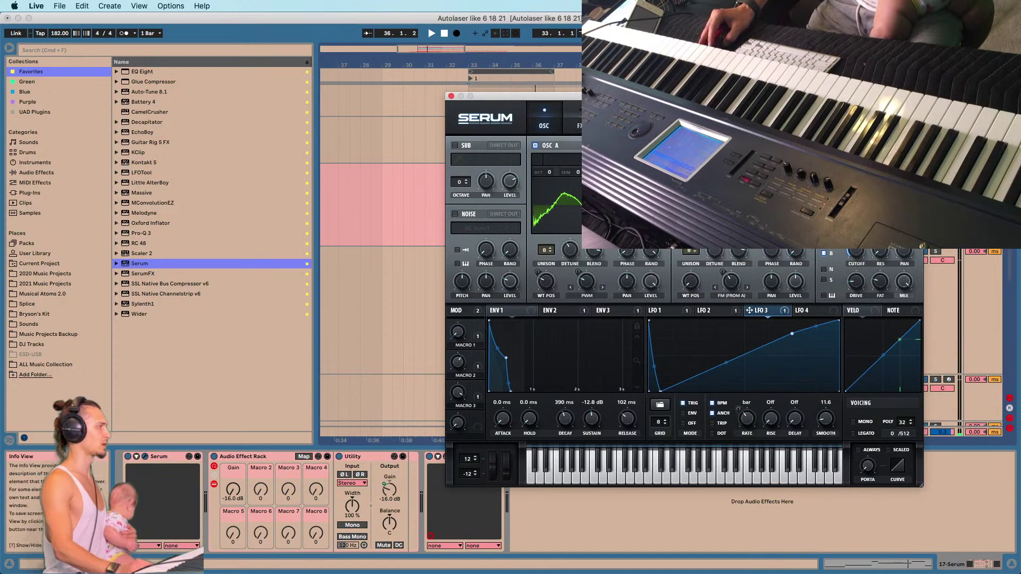
left_click(136, 457)
left_click(217, 456)
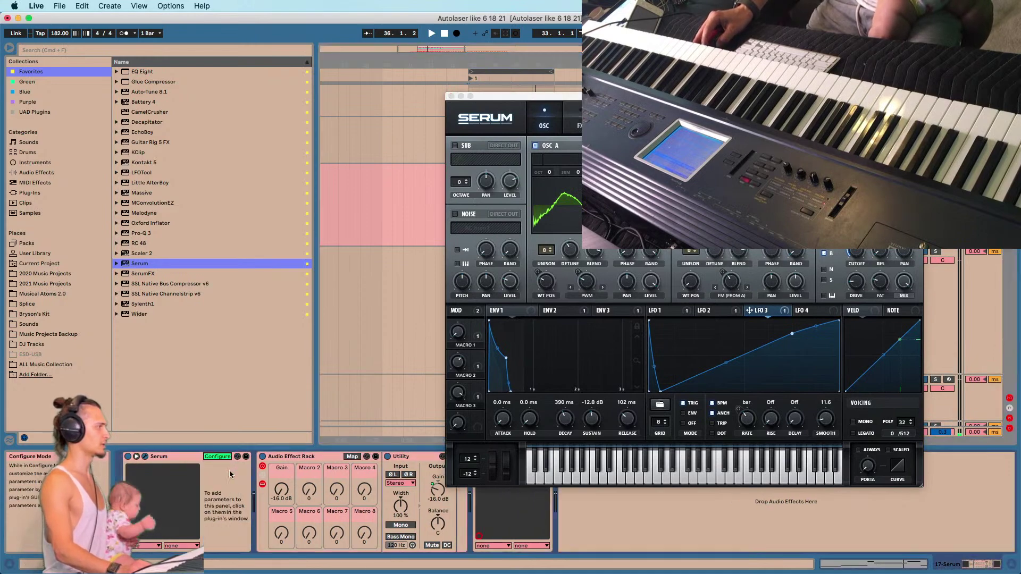
left_click(750, 425)
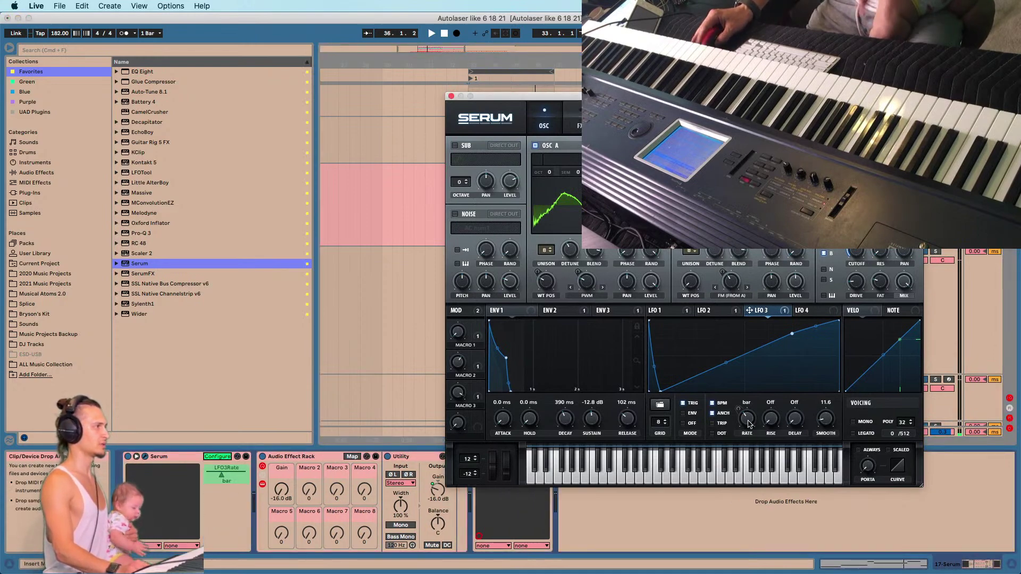
right_click(233, 461)
left_click(250, 490)
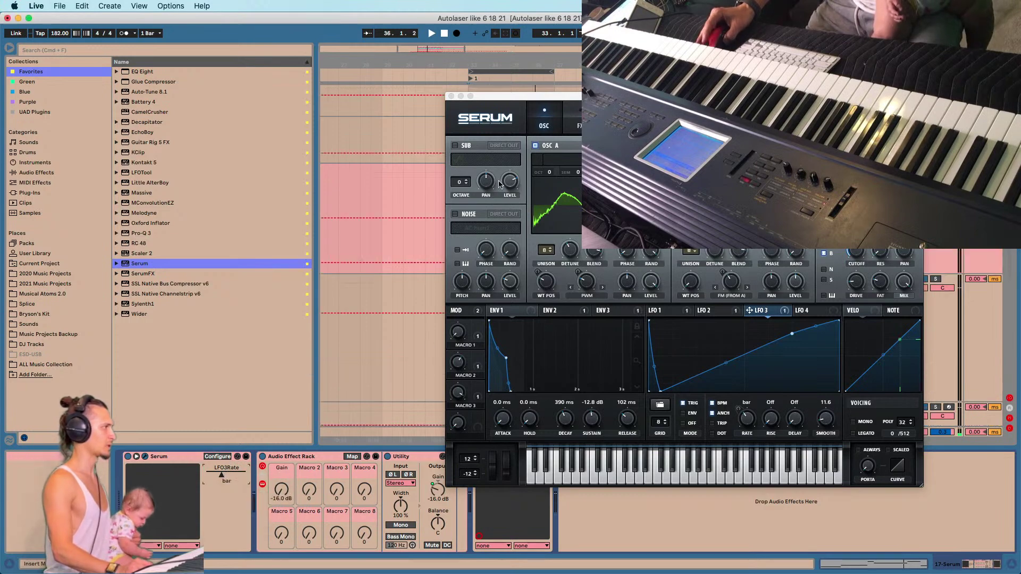
left_click(451, 95)
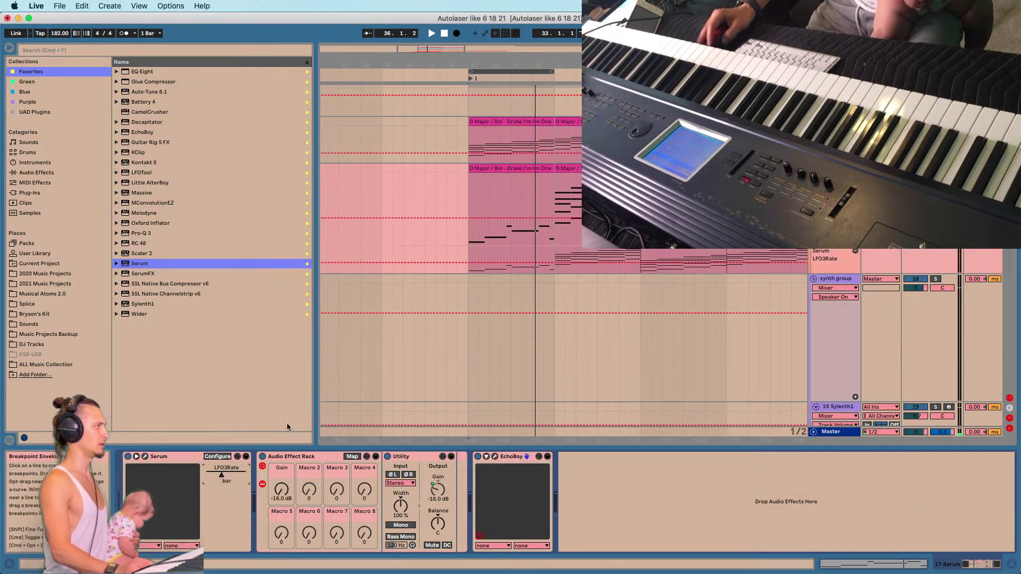
Group Serum into an Instrument Rack and map LFO3Rate to Macro 1.
left_click(215, 459)
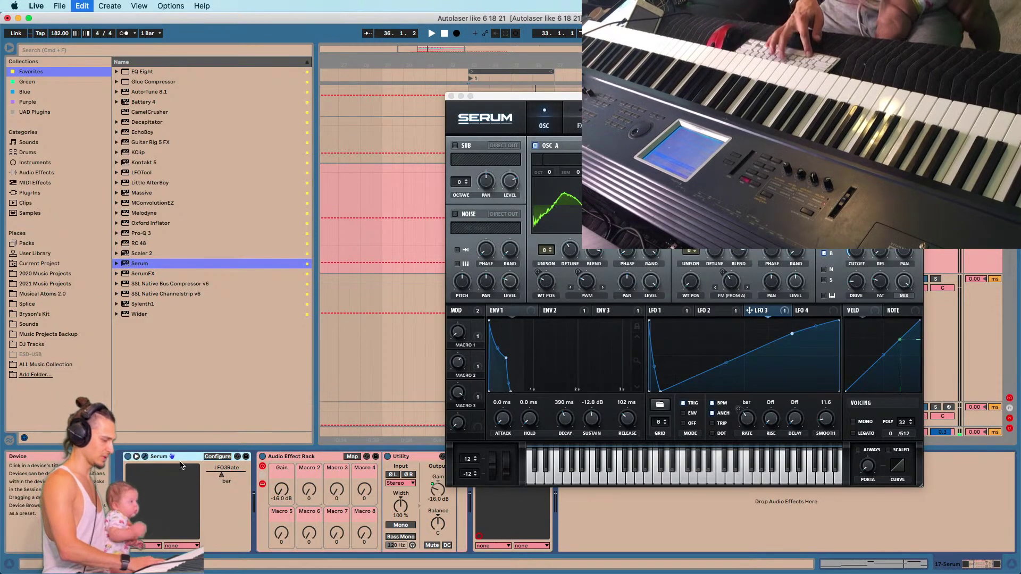
key("super+g")
left_click(128, 467)
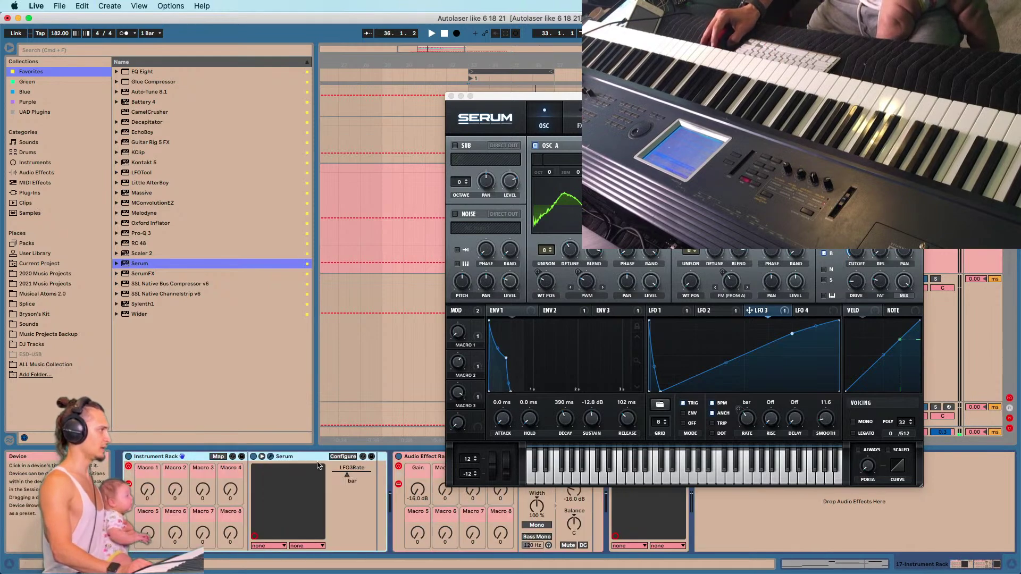
left_click(219, 457)
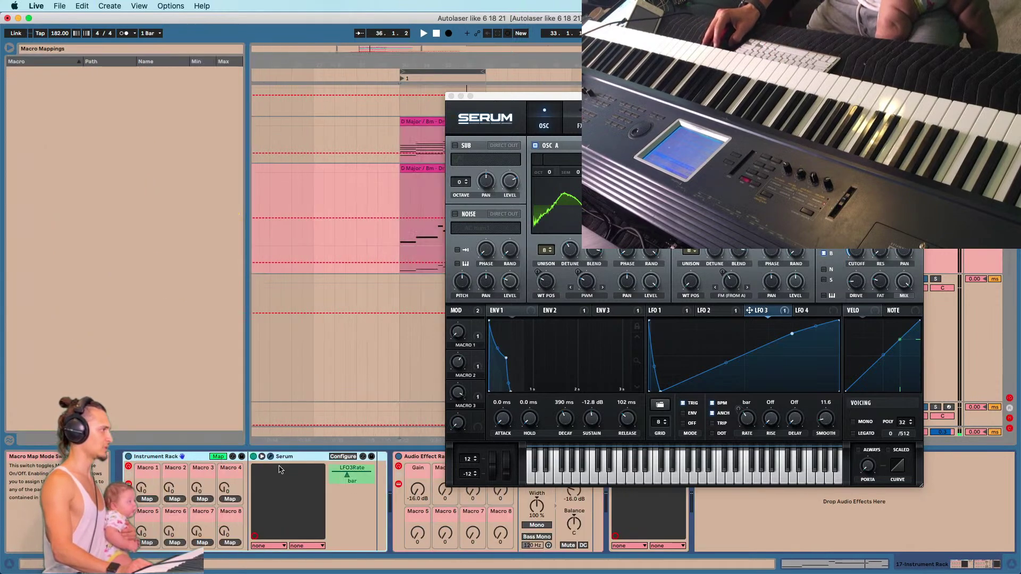
left_click(148, 499)
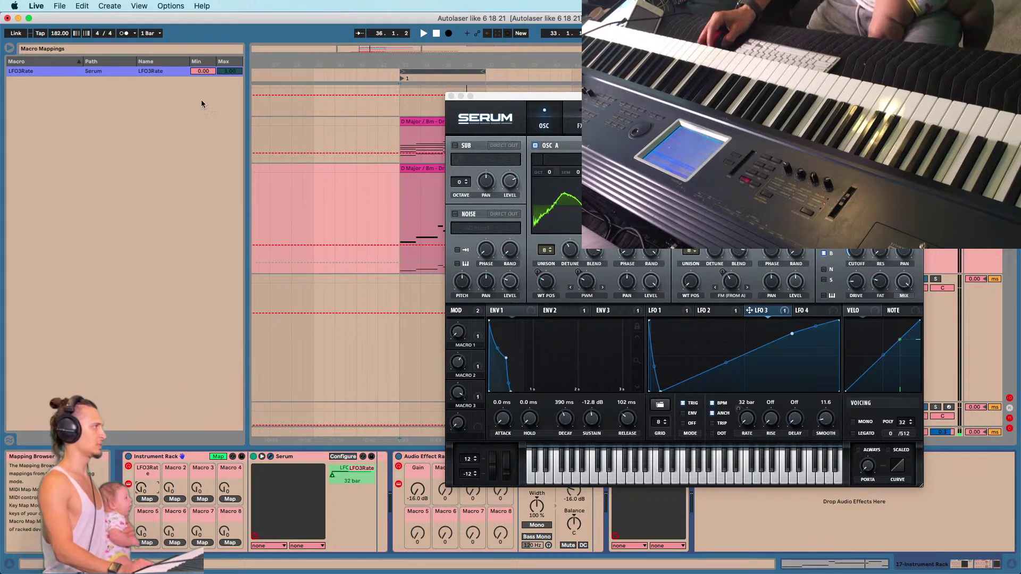
Limit the LFO3Rate macro's range from one bar at minimum to 1/4 at maximum and leave macro mapping.
left_click_drag(200, 72, 200, 43)
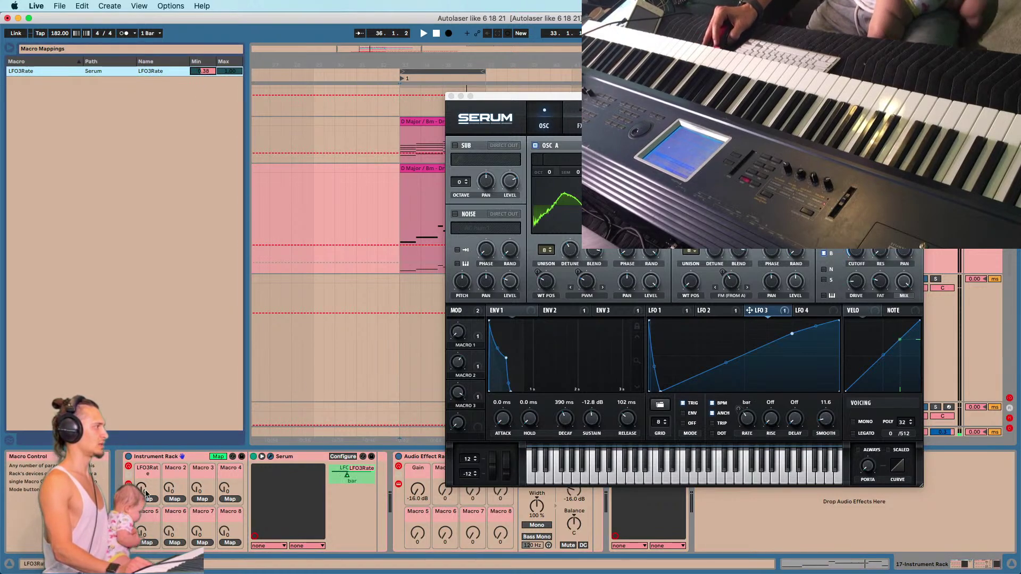
left_click_drag(141, 488, 141, 420)
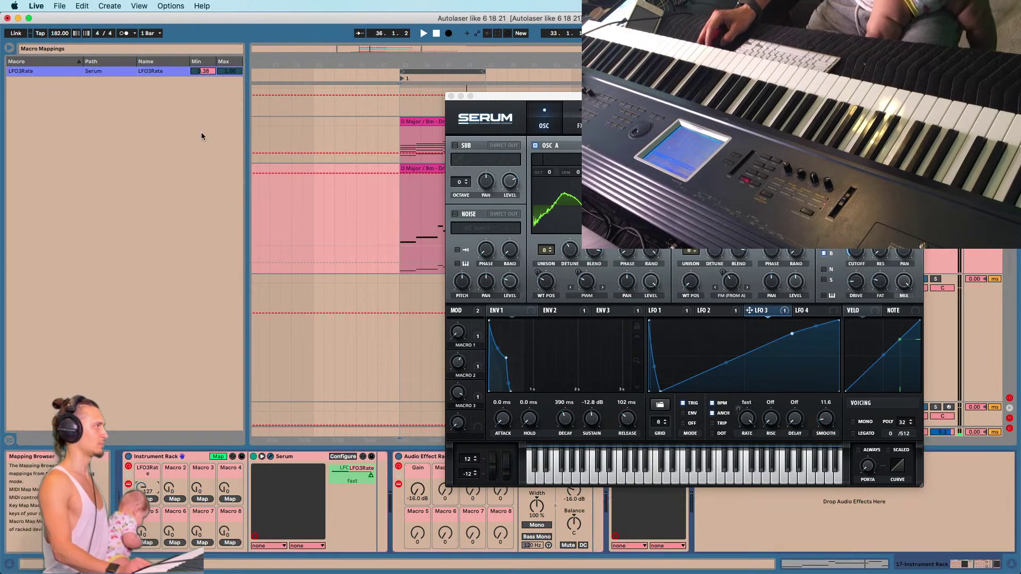
left_click_drag(218, 72, 218, 90)
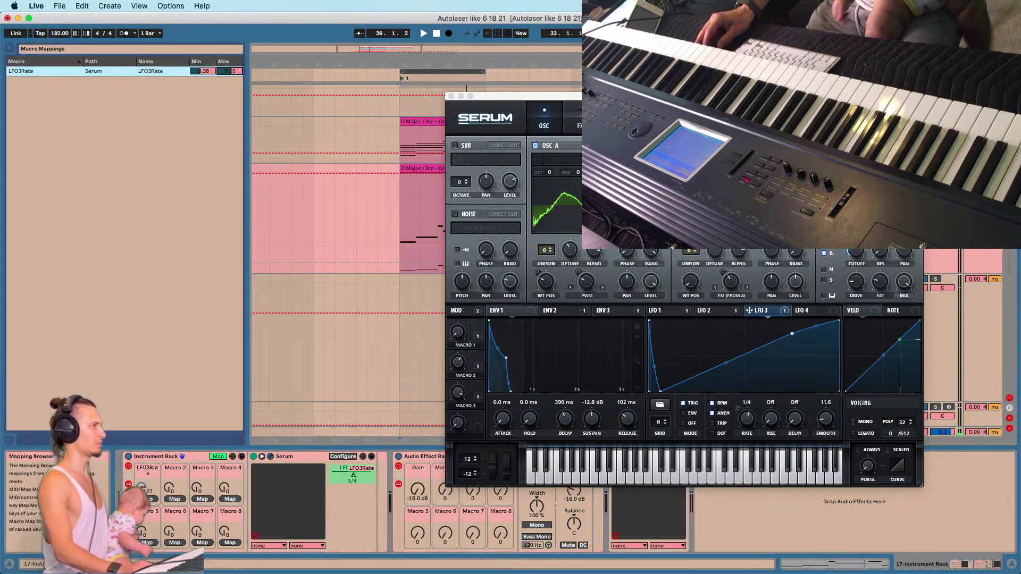
left_click(218, 457)
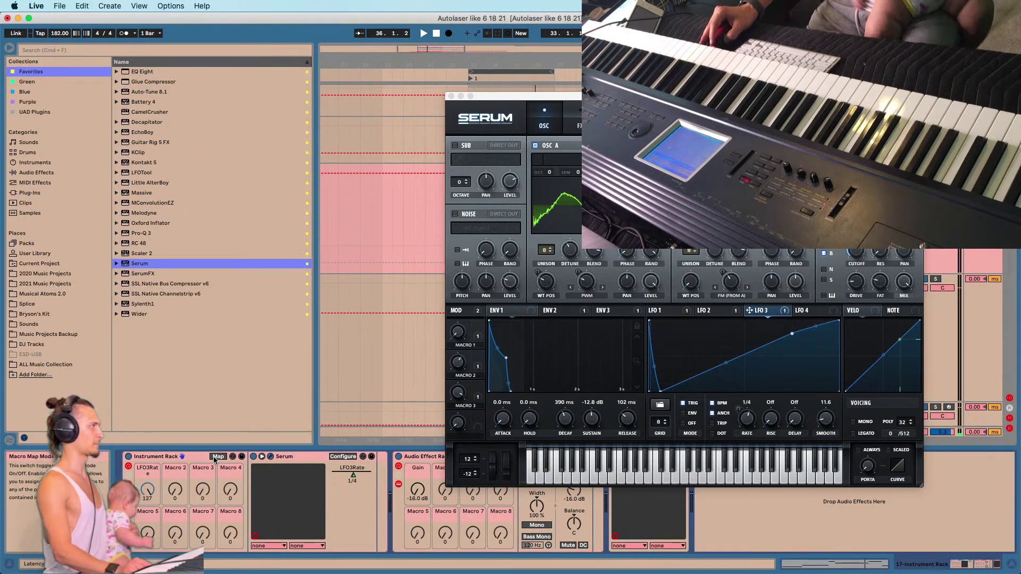
left_click(450, 96)
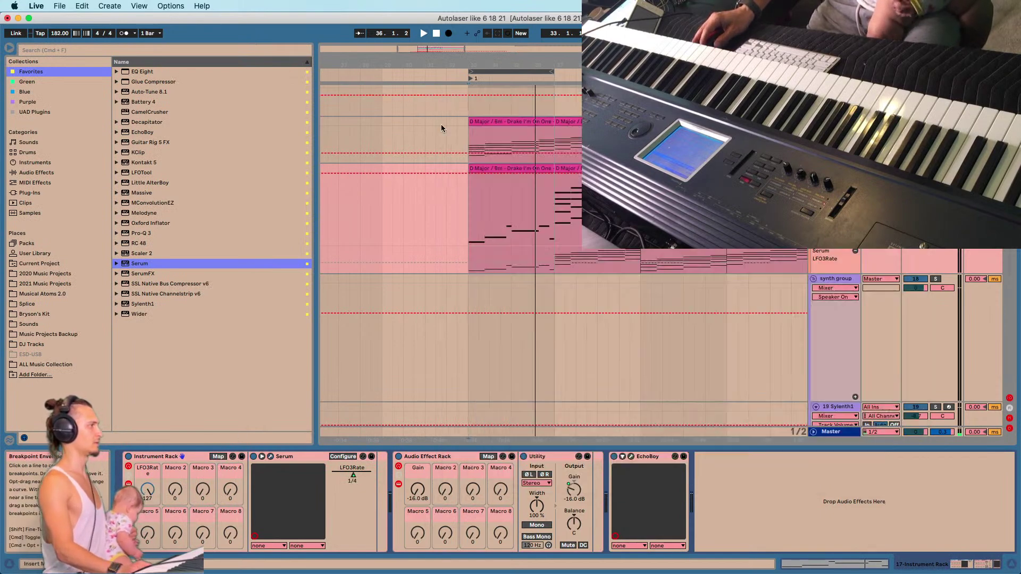
Show the rack's LFO3Rate macro automation and raise it to maximum over the short D2 note, 34.4 to 35, while playing.
right_click(150, 493)
left_click(225, 358)
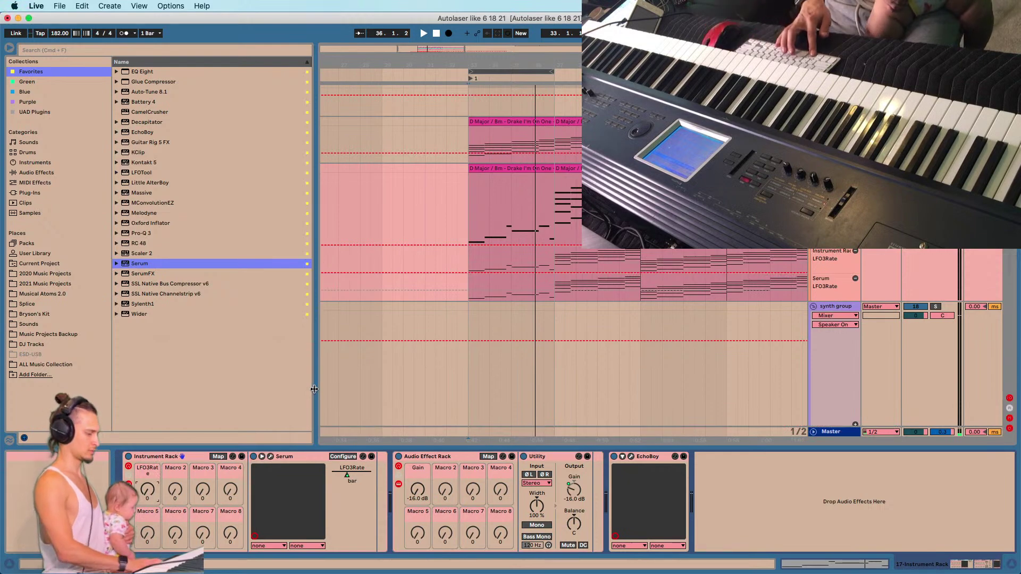
key("space")
left_click_drag(496, 65, 497, 144)
left_click(540, 257)
left_click_drag(544, 249, 550, 246)
key("space")
key("space")
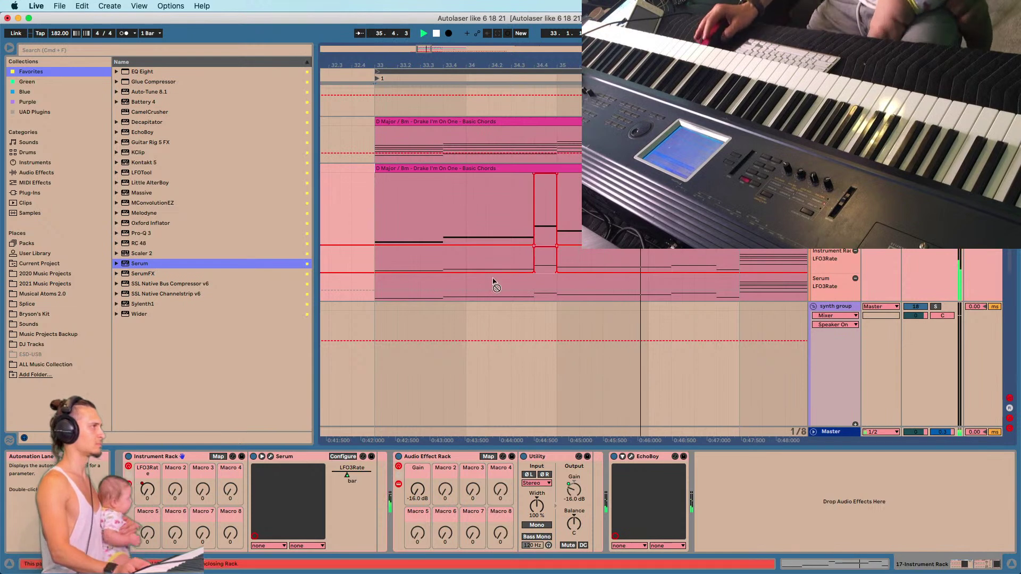
Raise the LFO3Rate automation to maximum over the second short note, 36.3 to 36.4, and play the loop.
key("space")
key("space")
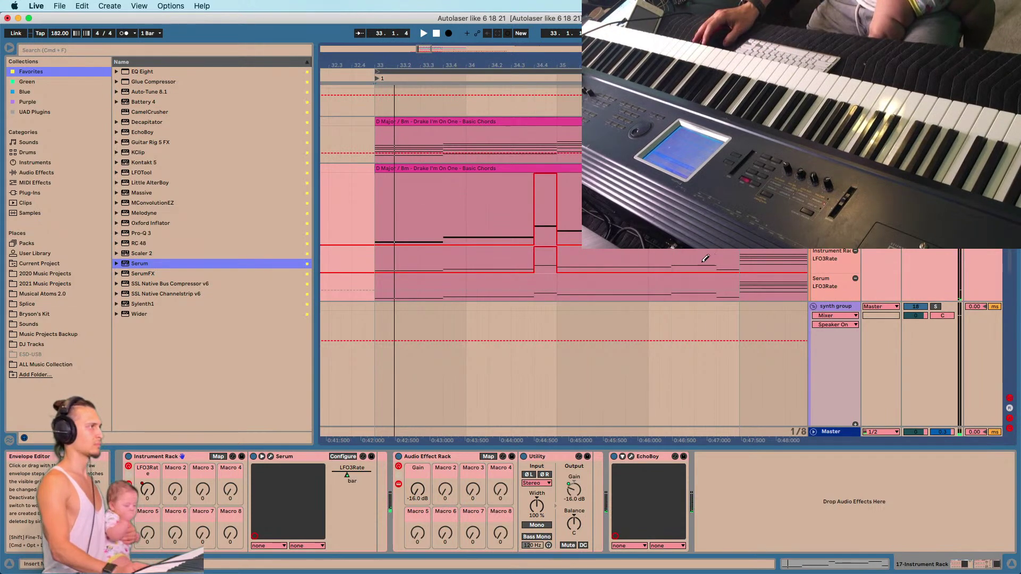
key("space")
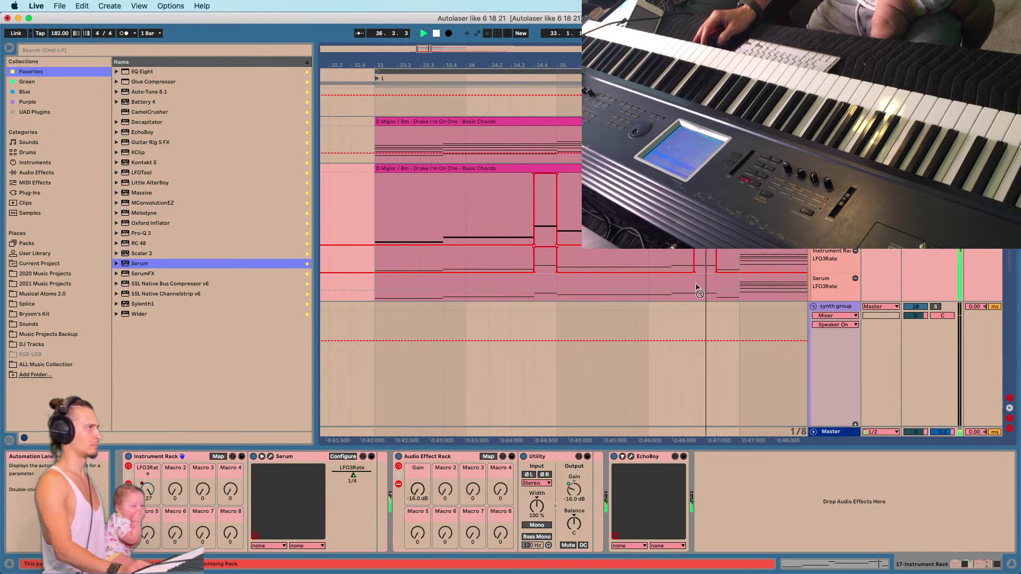
Play the loop and compare the Mod Amp Sine Bleep and Serum tracks with their device chains.
left_click_drag(384, 65, 507, 52)
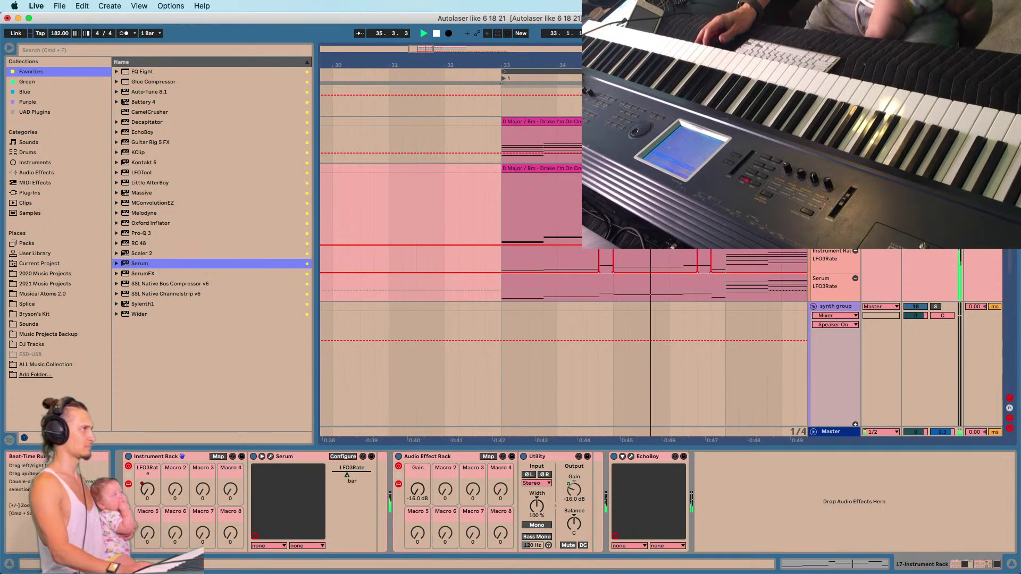
left_click_drag(506, 52, 508, 45)
left_click(509, 136)
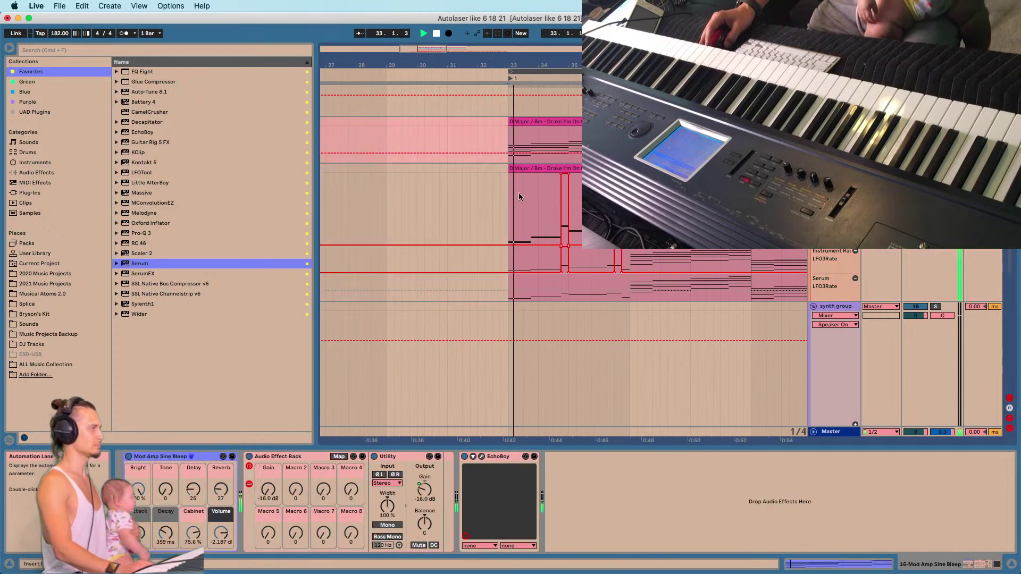
left_click(521, 254)
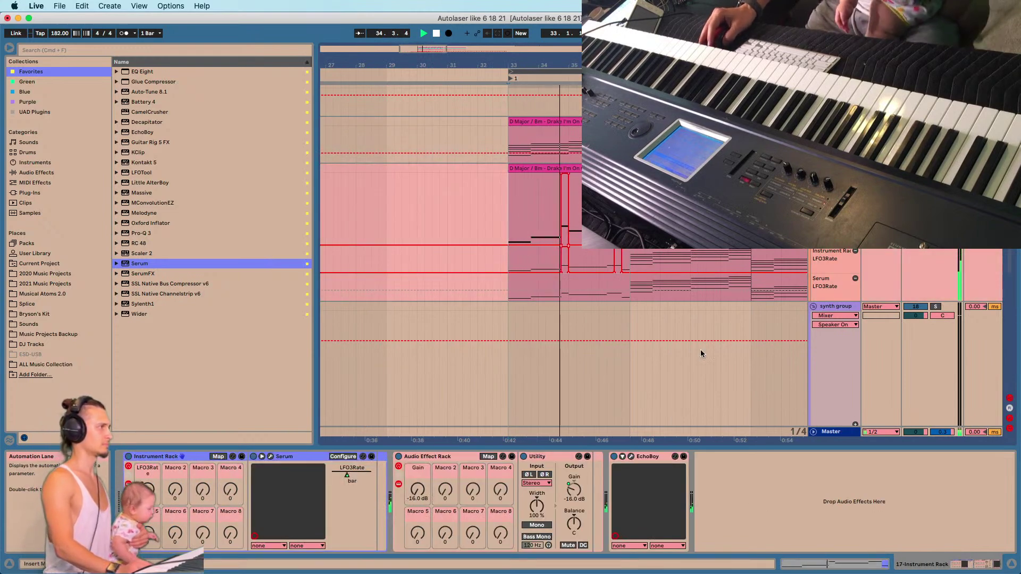
left_click(33, 175)
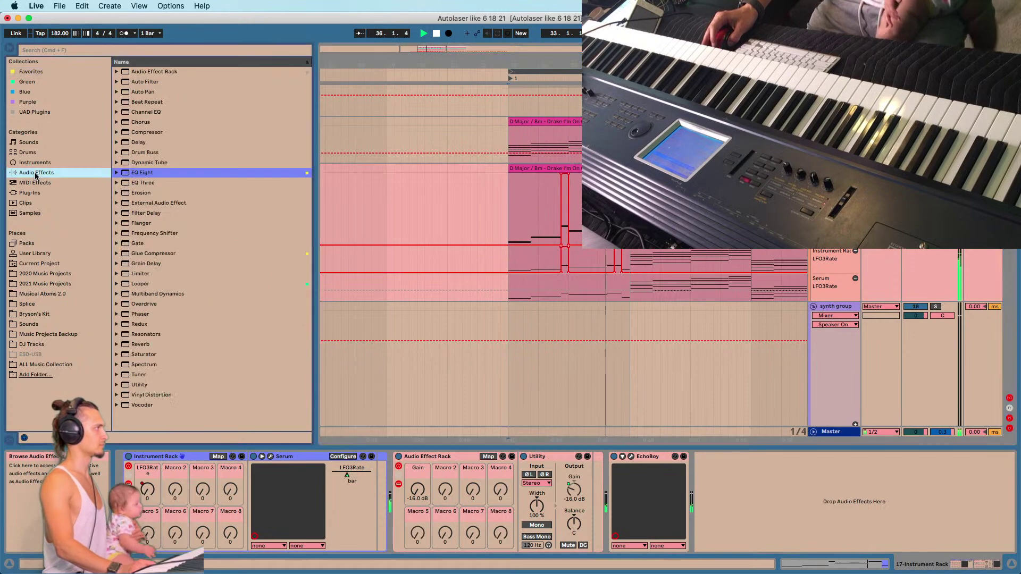
left_click(509, 222)
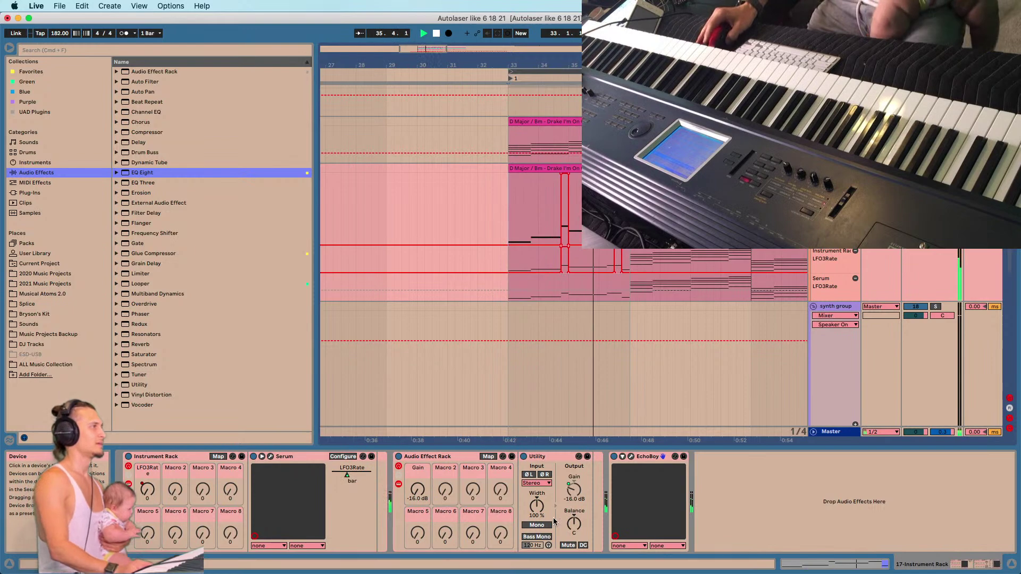
Review the chord clip on the Mod Amp Sine Bleep track during loop playback and save the project.
left_click(836, 121)
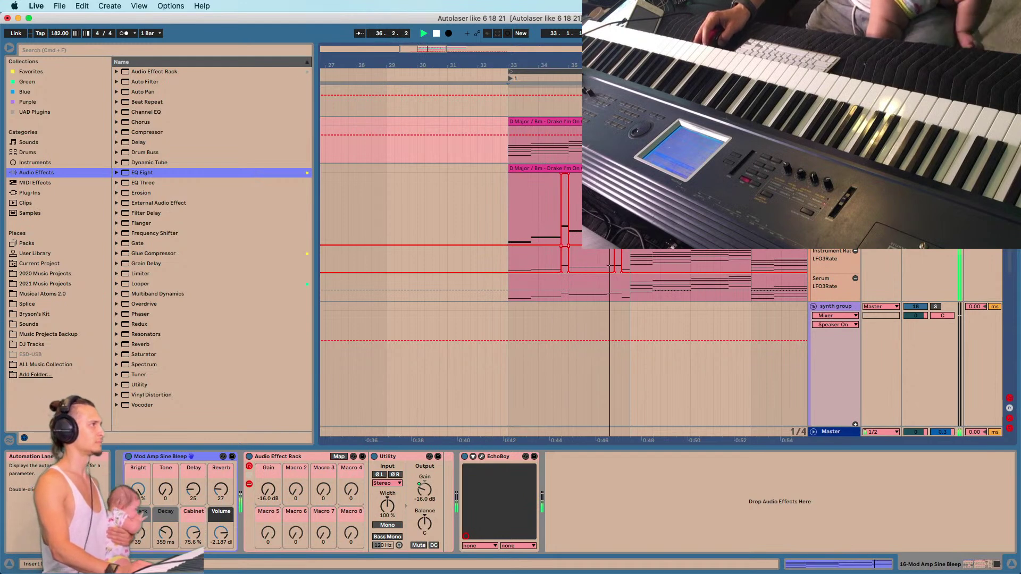
left_click(511, 155)
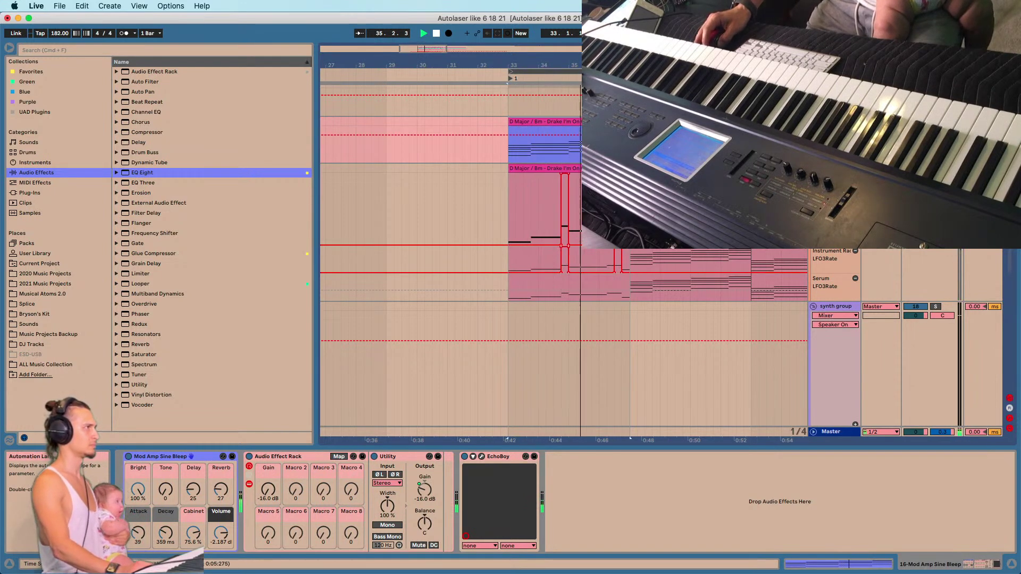
left_click(542, 134)
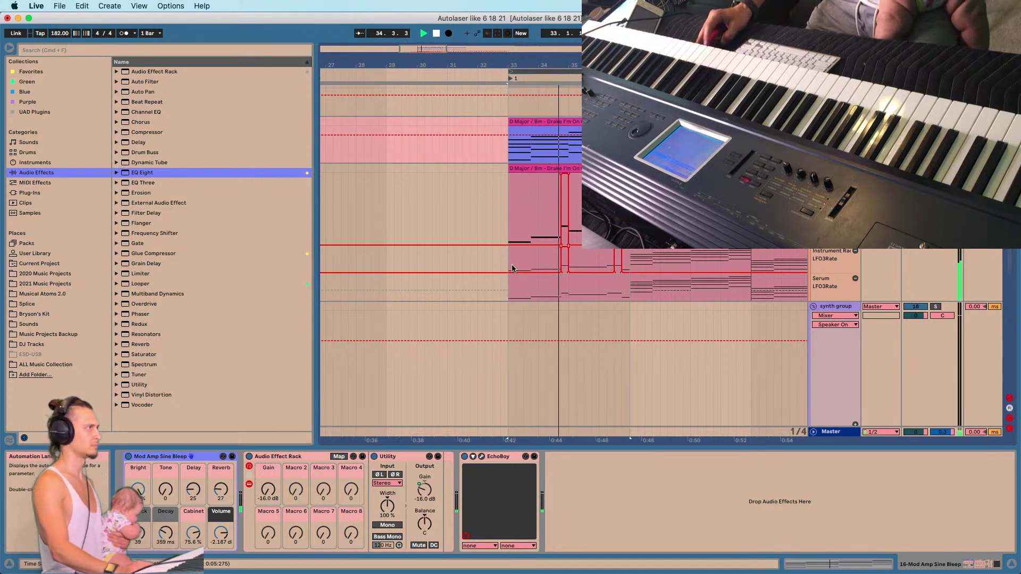
left_click(545, 169)
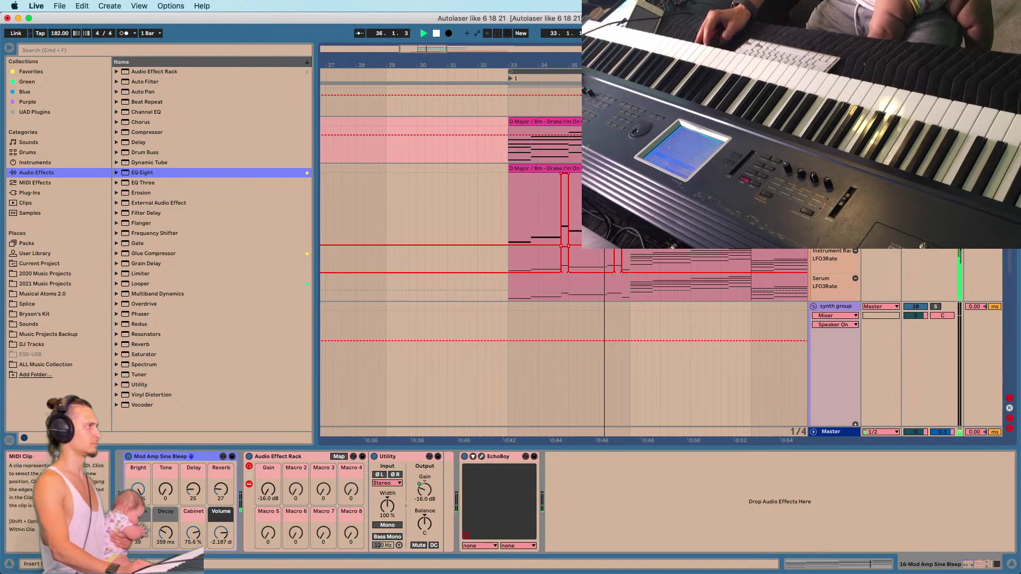
left_click_drag(614, 65, 614, 49)
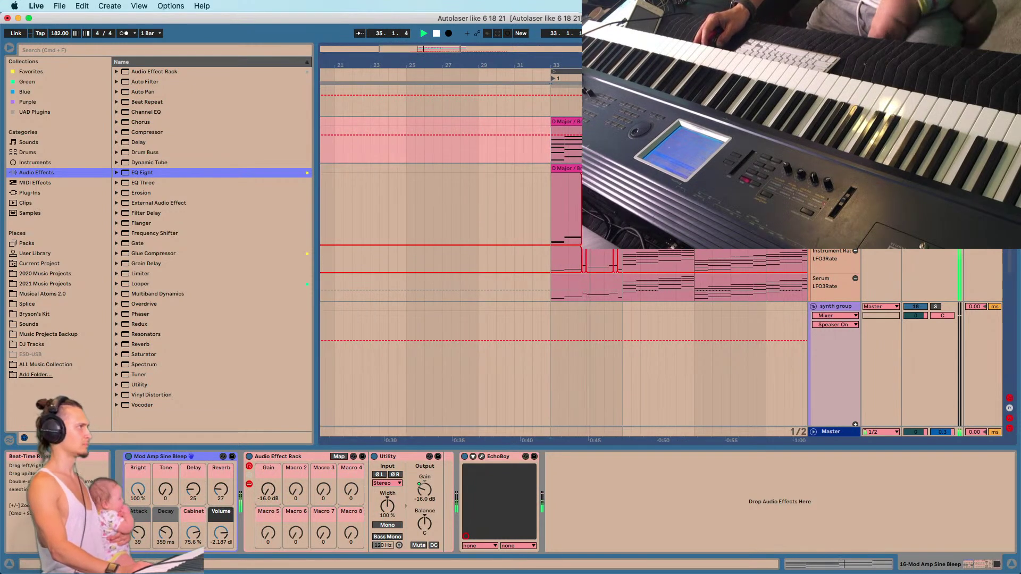
left_click_drag(565, 54, 564, 64)
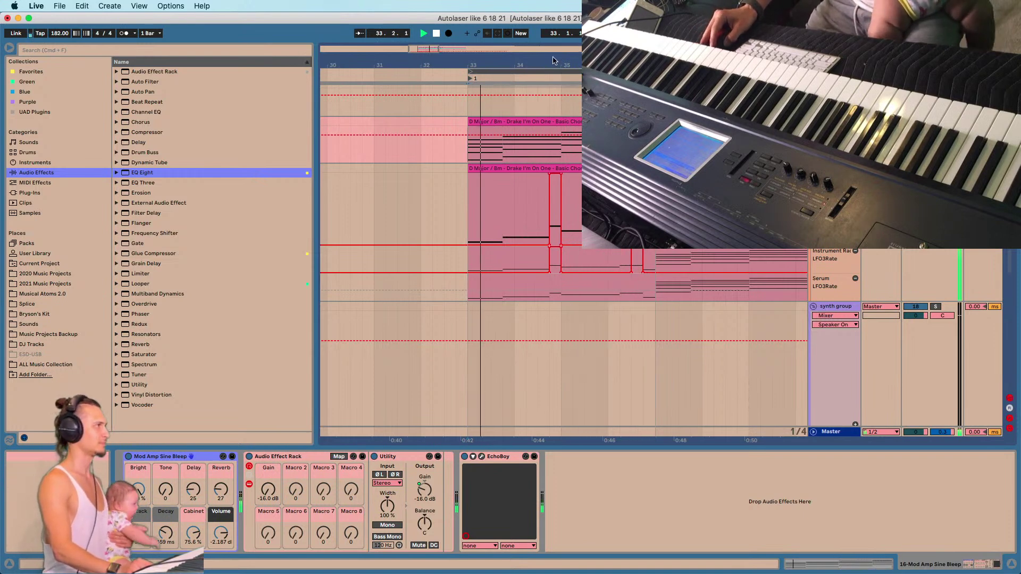
left_click_drag(544, 63, 545, 56)
scroll(607, 281, "down", 3)
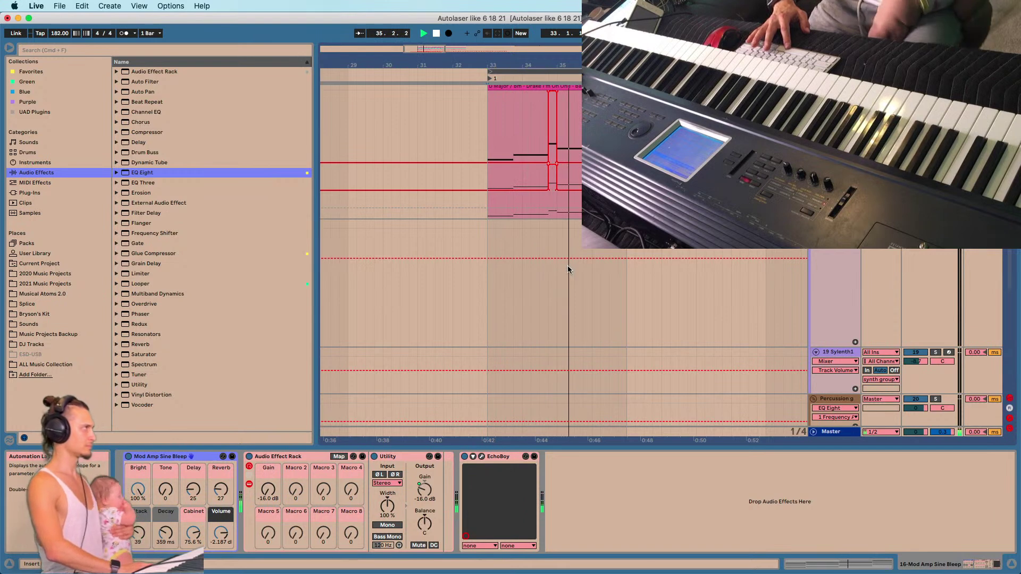
key("super+s")
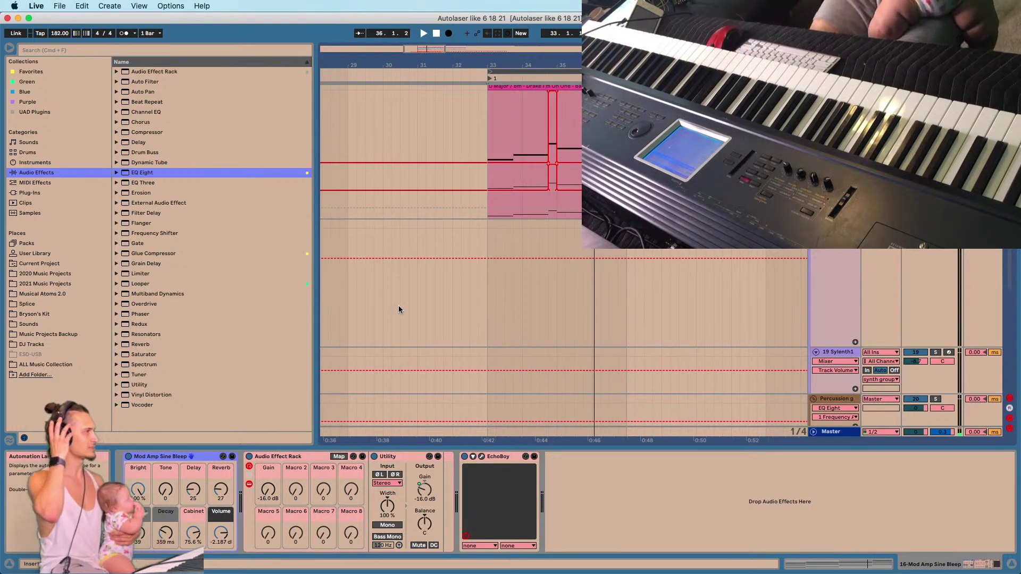
Open the Sylenth1 instrument on track 19, arm the track and audition its LD Orange X patch against the loop.
left_click(837, 353)
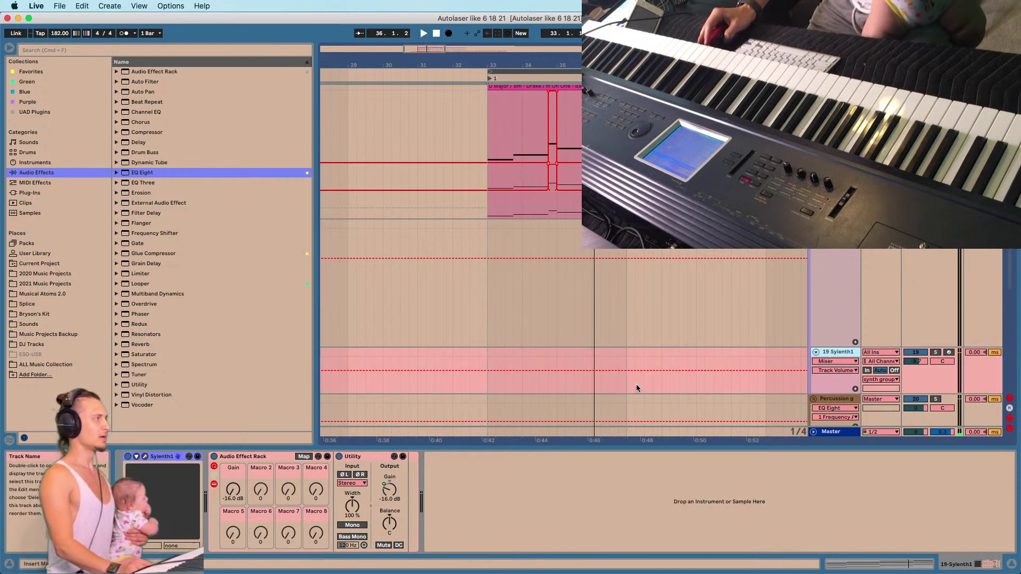
left_click(144, 459)
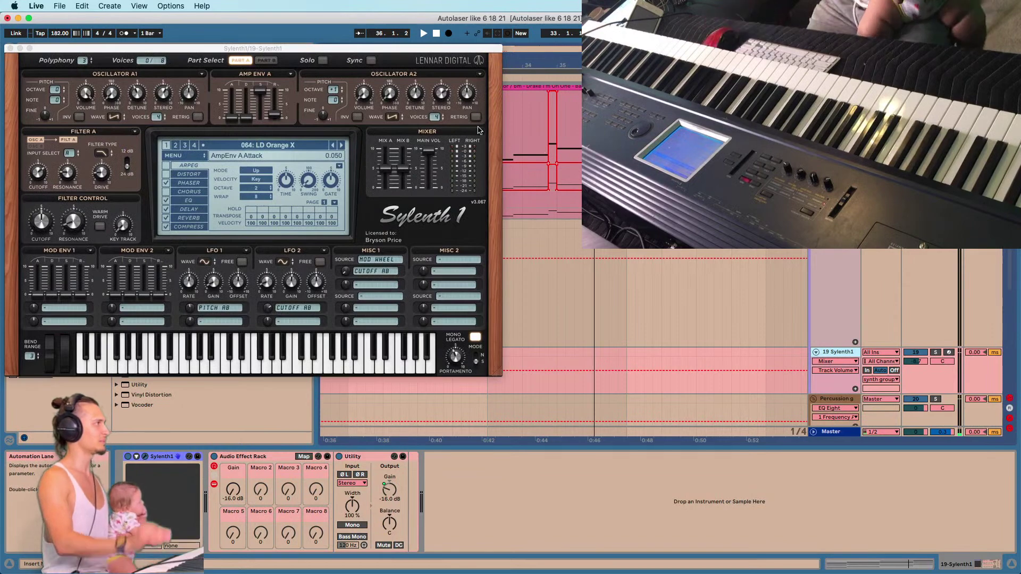
left_click_drag(450, 48, 450, 105)
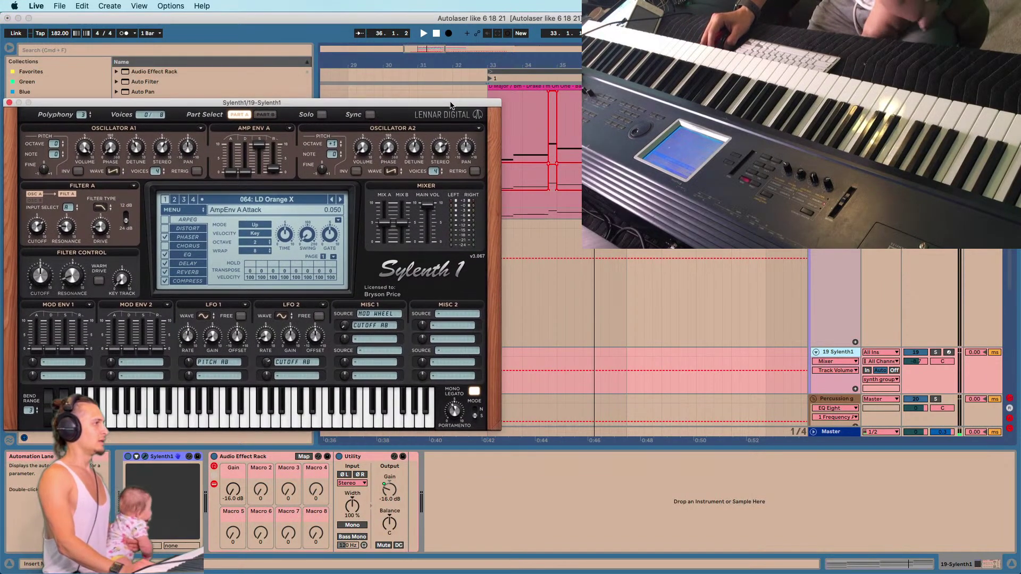
left_click(949, 352)
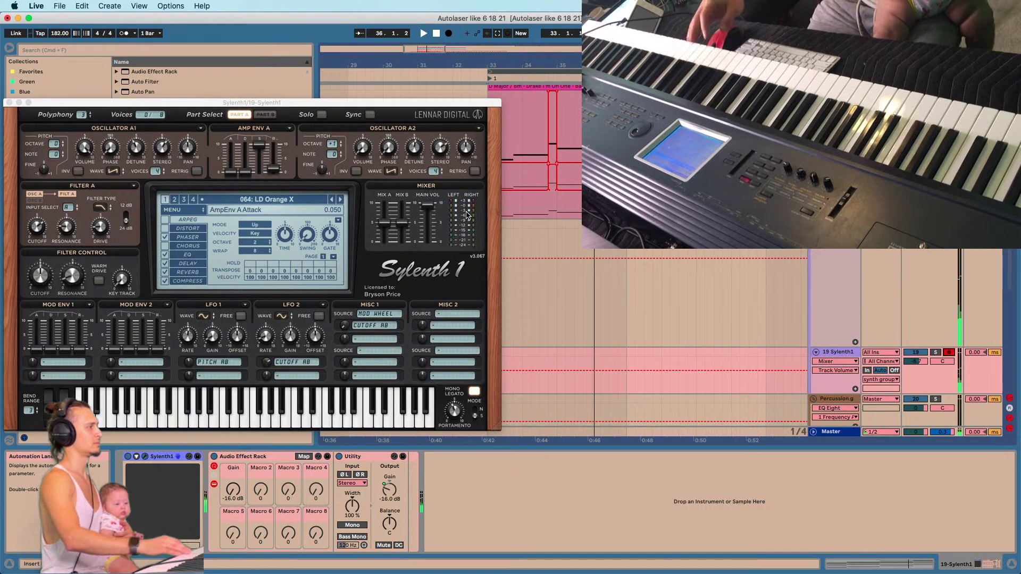
left_click_drag(375, 106, 424, 120)
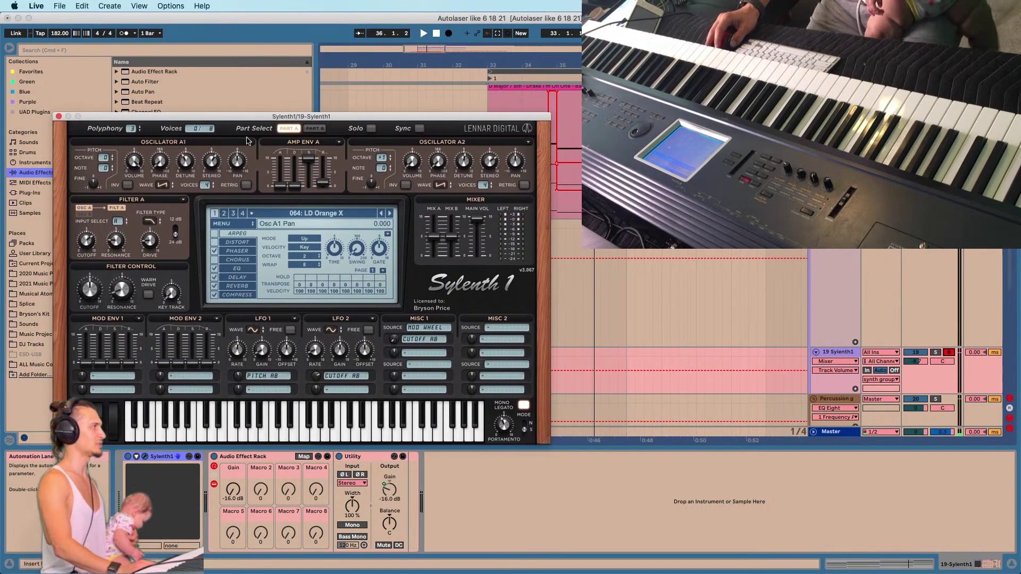
left_click_drag(268, 123, 377, 107)
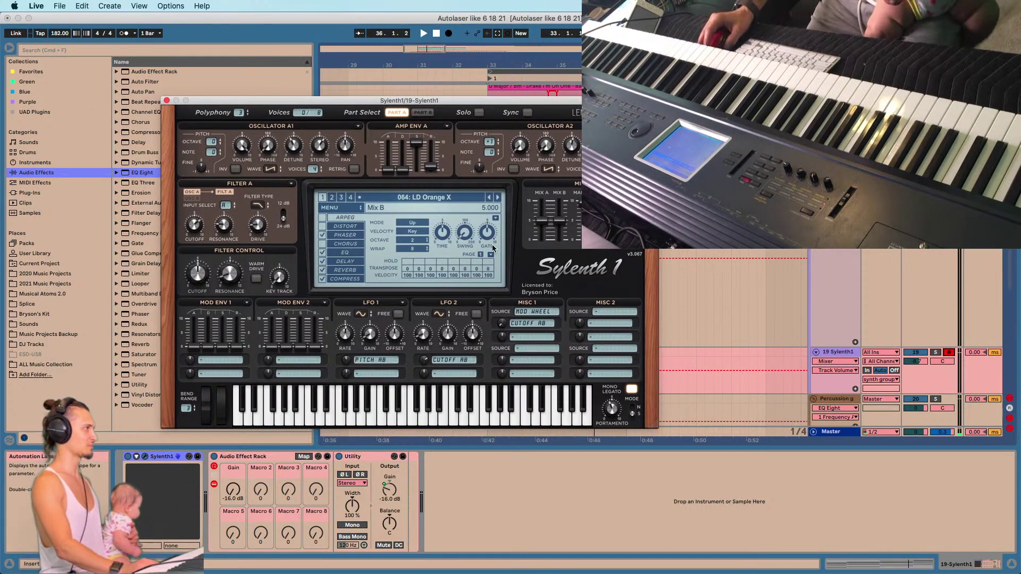
left_click_drag(290, 102, 386, 129)
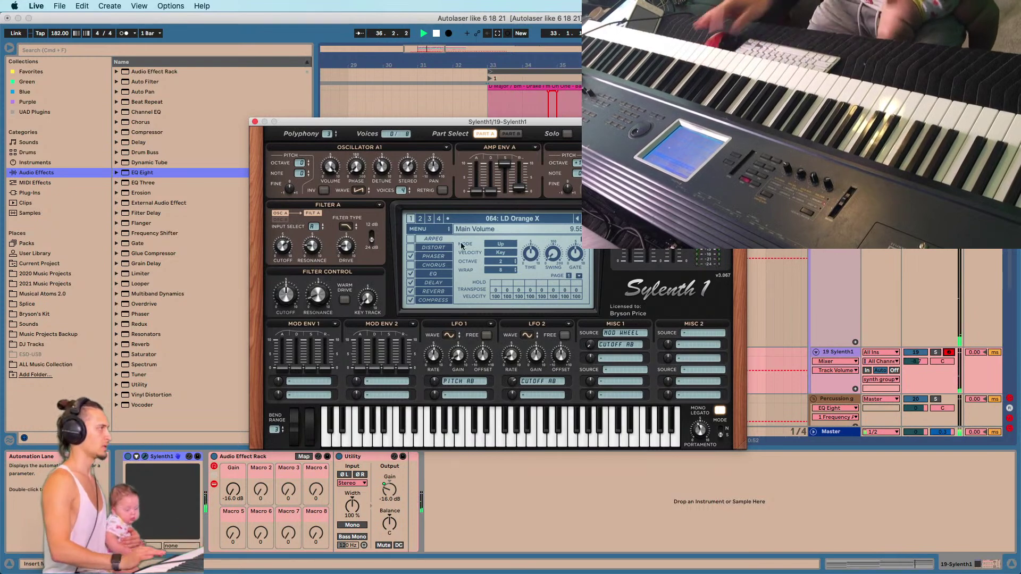
key("space")
Add Guitar Rig 5 FX from the favorites to the end of the Sylenth1 track's device chain.
left_click(24, 73)
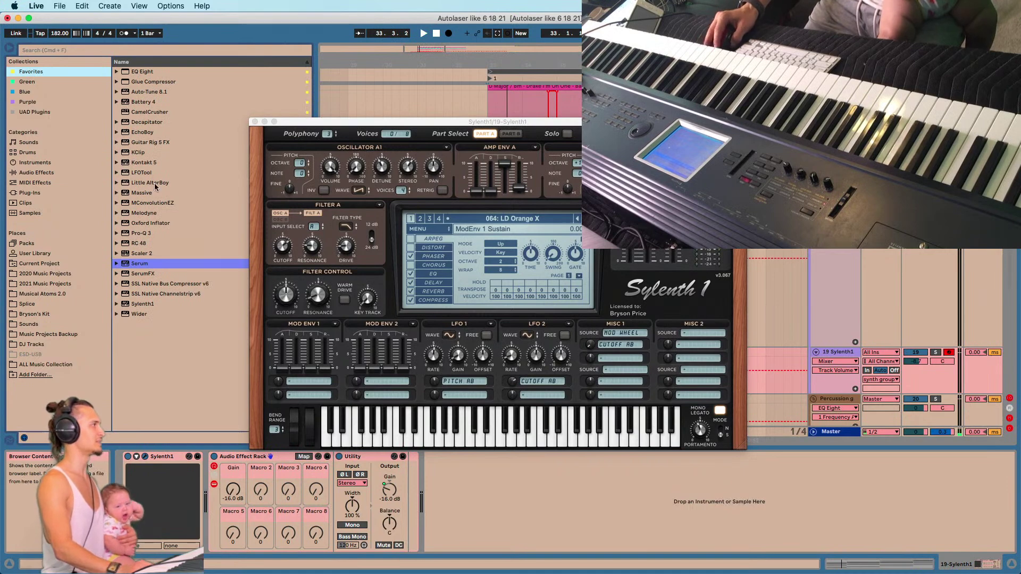
left_click_drag(140, 145, 541, 526)
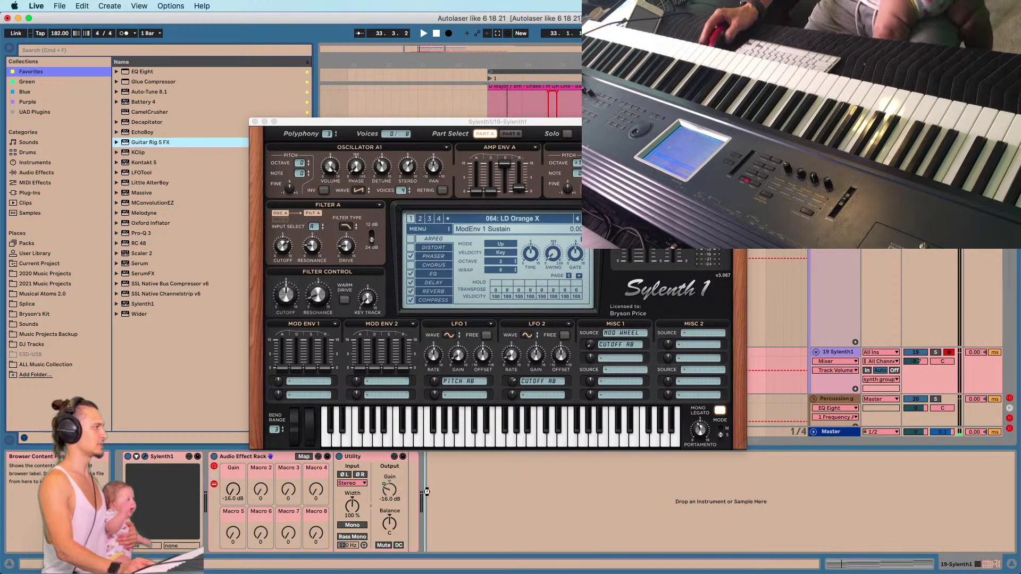
left_click_drag(474, 485, 474, 485)
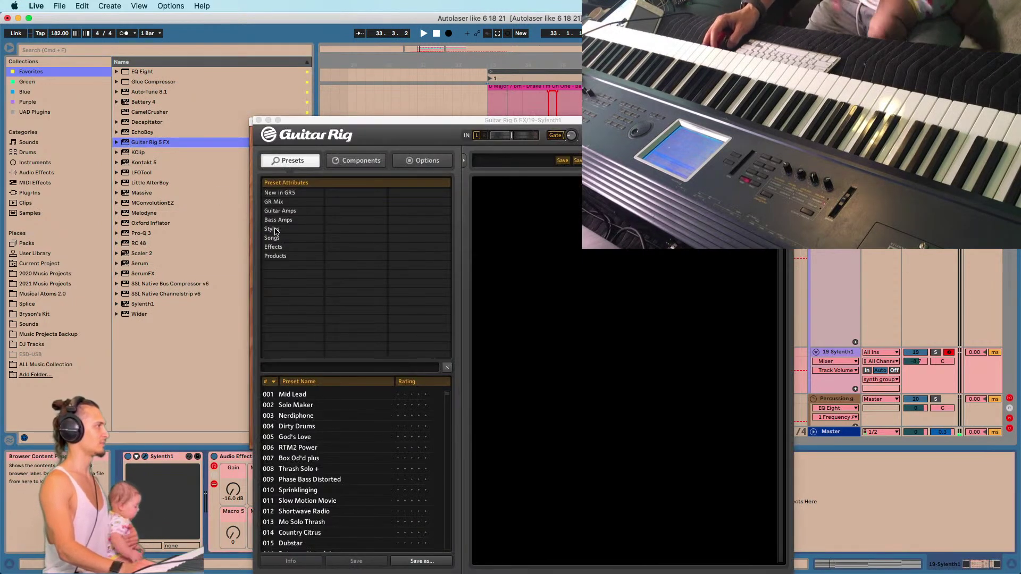
Filter Guitar Rig's presets to the Funk and Soul style, close the Sylenth1 window and load Funky Auto-Wah.
left_click(273, 230)
left_click(347, 238)
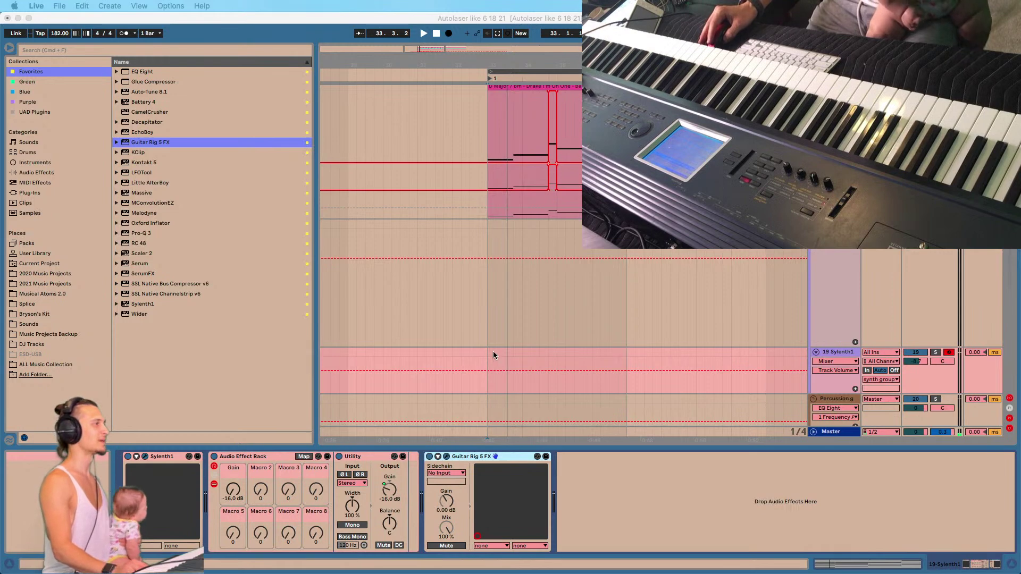
left_click(461, 457)
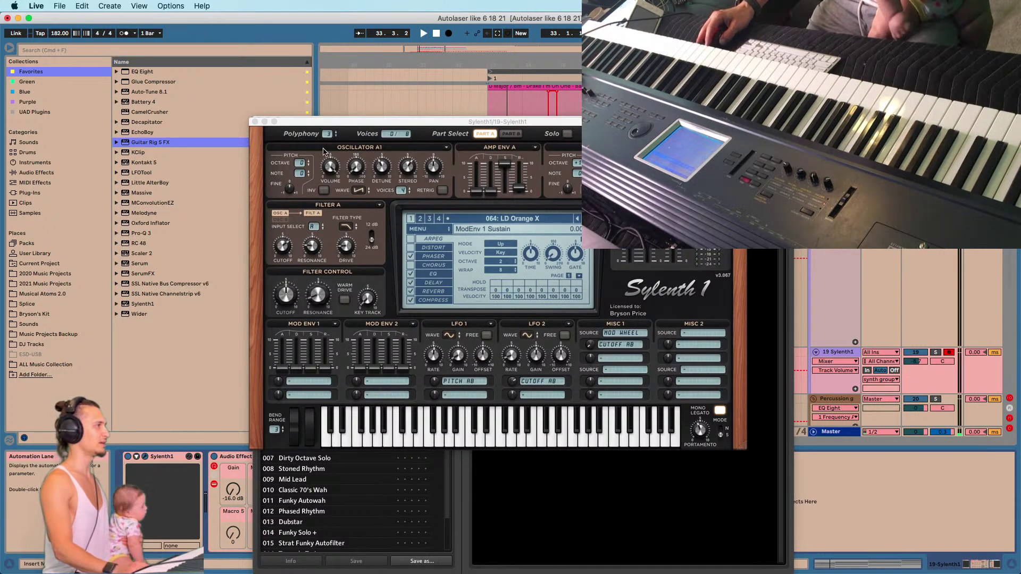
left_click(255, 122)
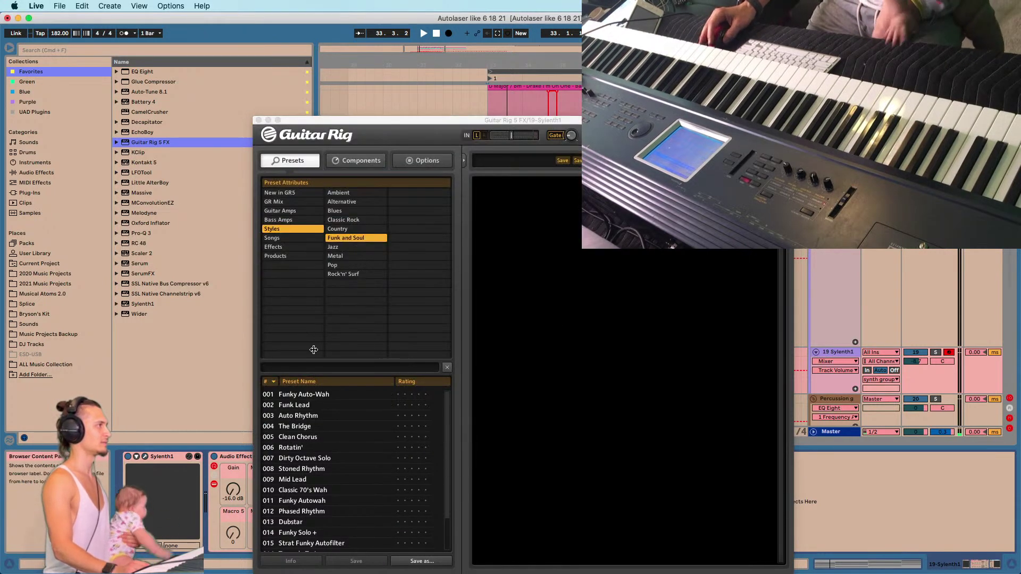
left_click(308, 395)
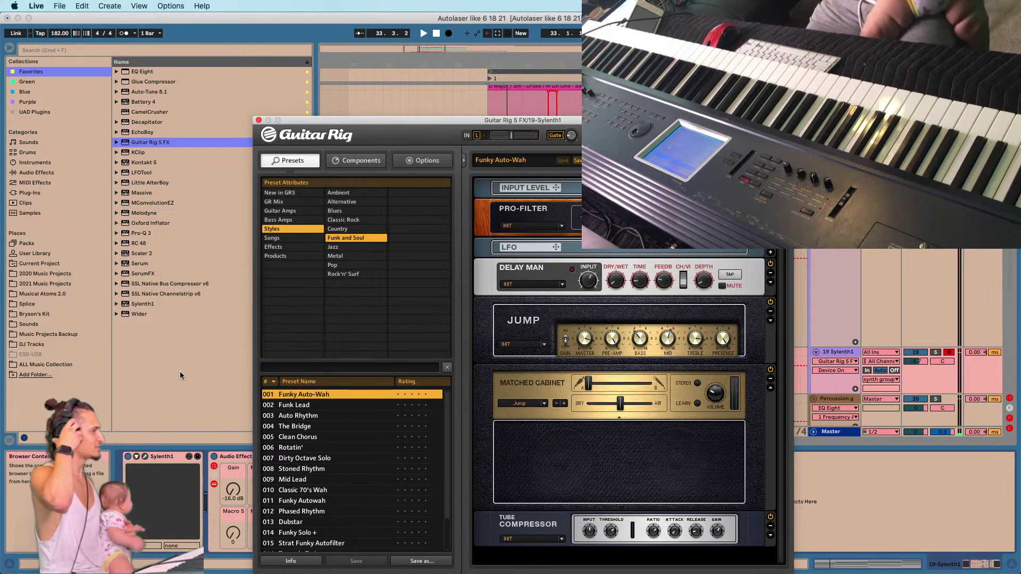
Play a lead line on Sylenth1 through Funky Auto-Wah over the loop, keeping the Guitar Rig window clear of the arrangement.
left_click_drag(382, 125, 423, 109)
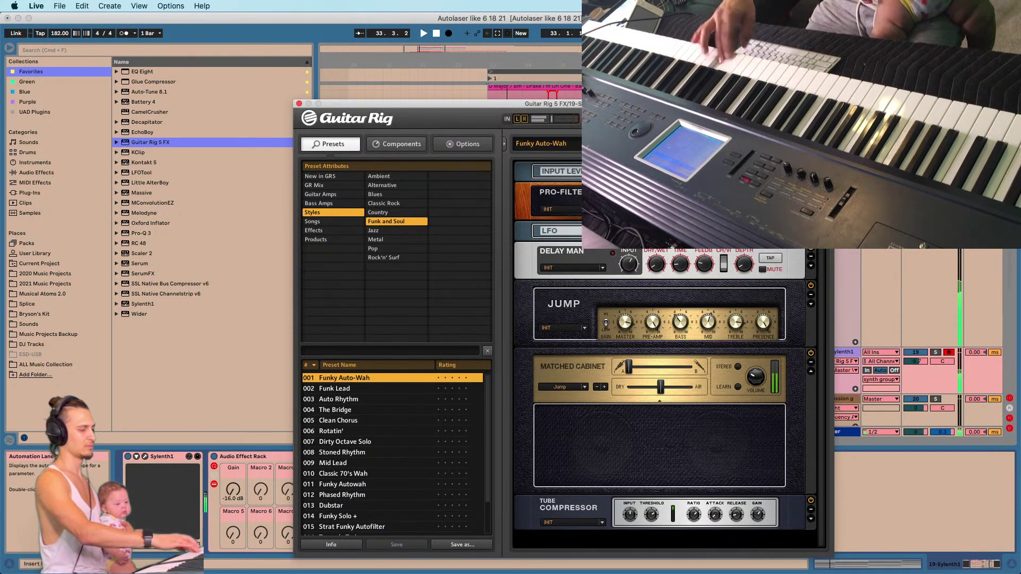
left_click_drag(453, 102, 132, 35)
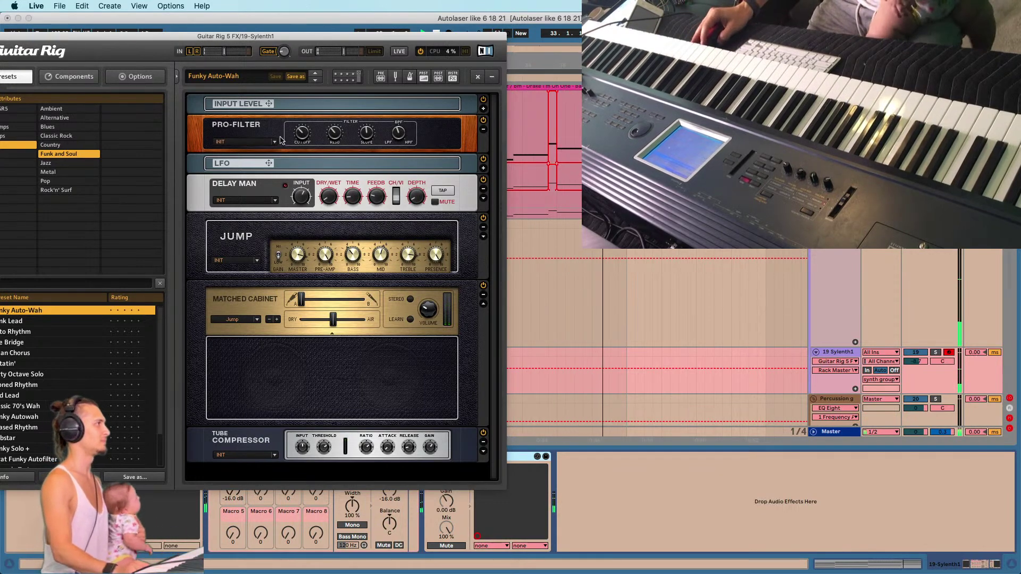
left_click_drag(229, 34, 265, 37)
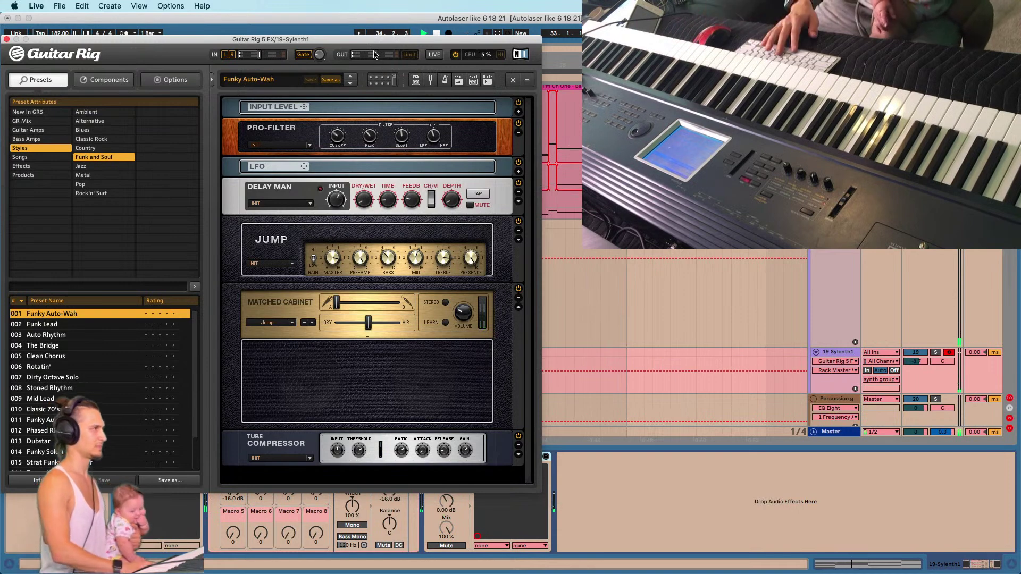
left_click_drag(461, 39, 366, 184)
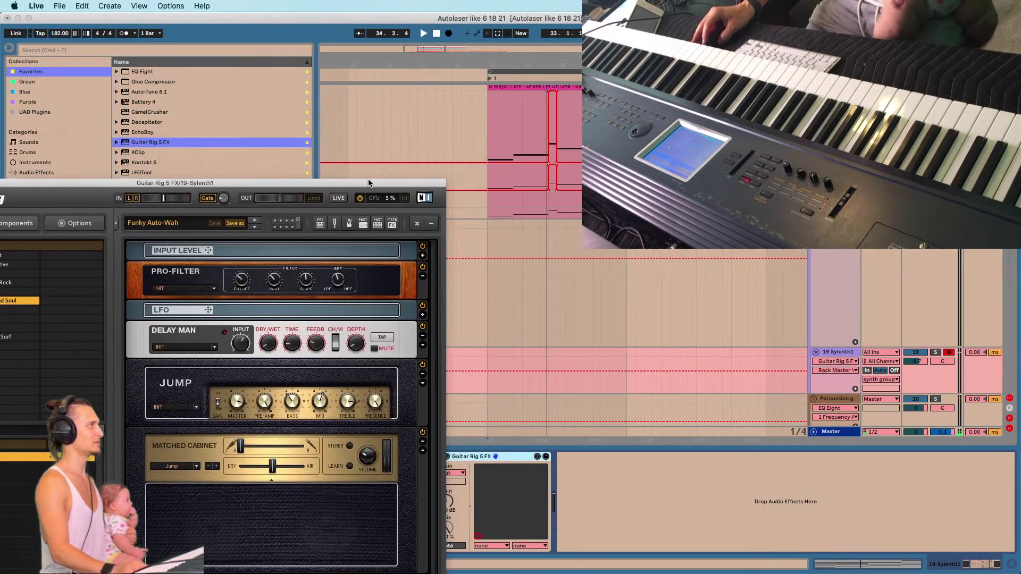
Capture the played Sylenth1 notes as a MIDI clip and extend it to run from 32.2.1 to bar 37.
left_click(499, 34)
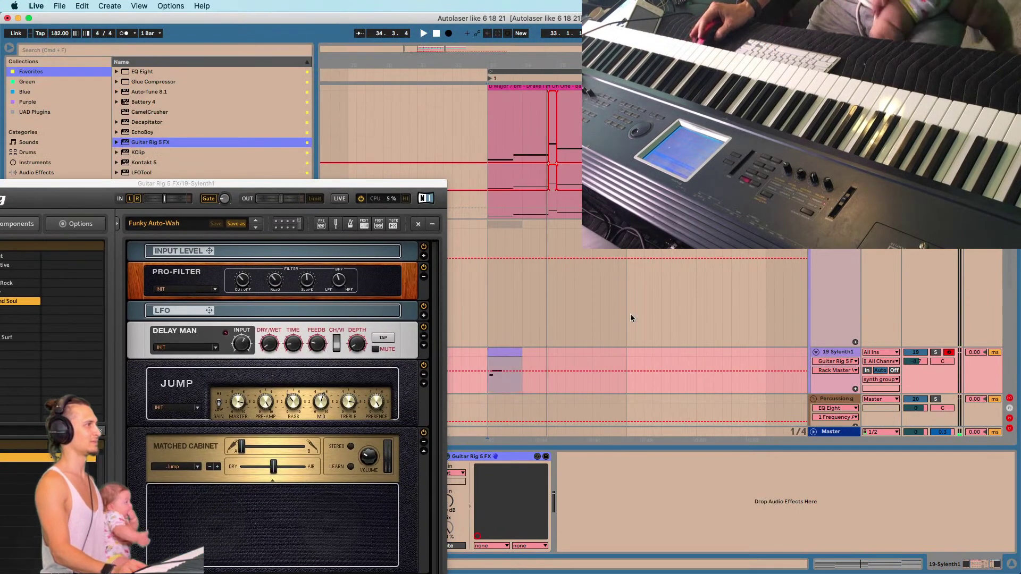
left_click_drag(522, 350, 621, 349)
left_click_drag(490, 355, 488, 382)
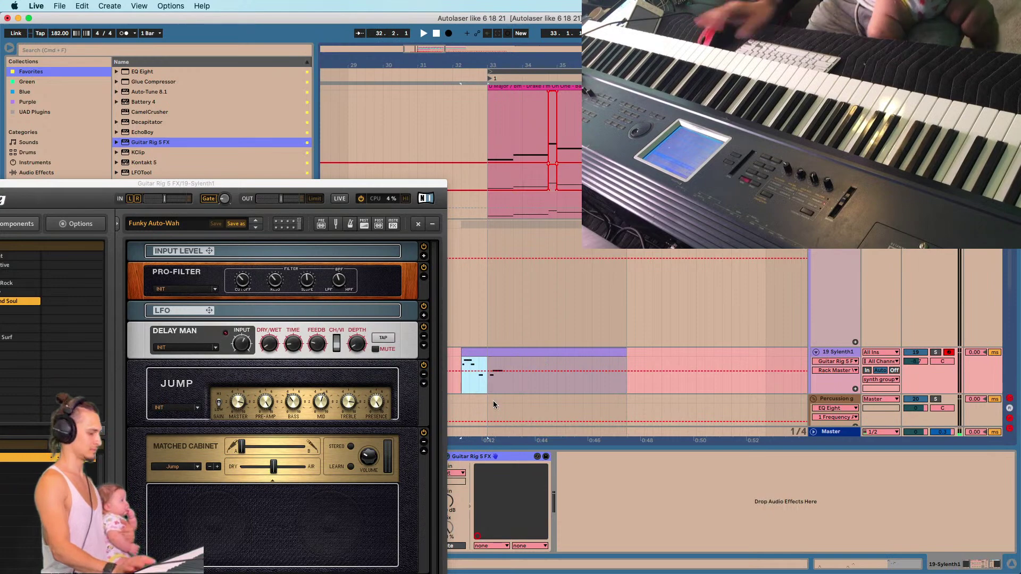
Move the Guitar Rig window clear of the Sylenth1 clip and hide the automation in the arrangement.
left_click(462, 386)
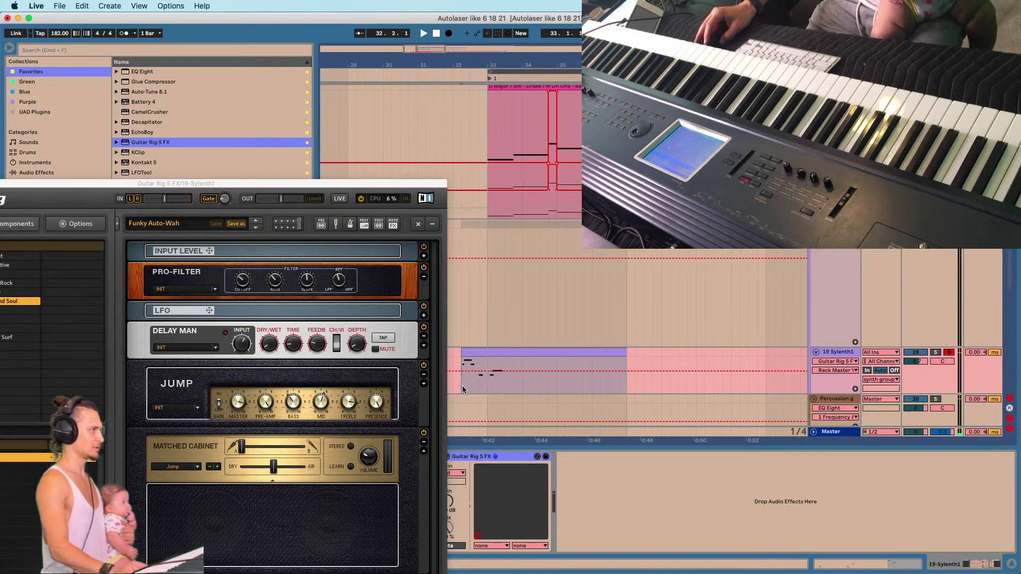
left_click_drag(420, 183, 342, 185)
left_click(461, 376)
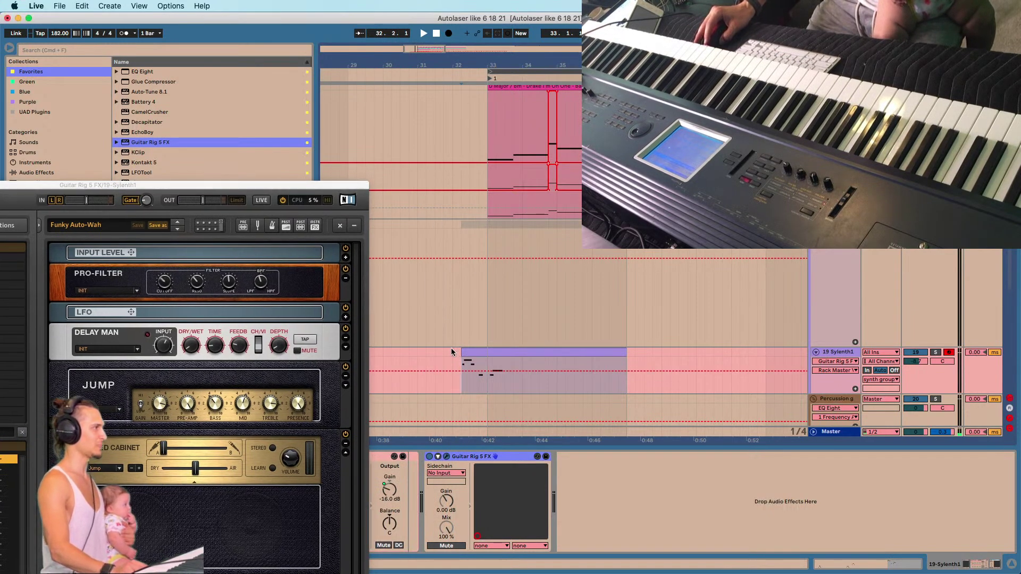
key("a")
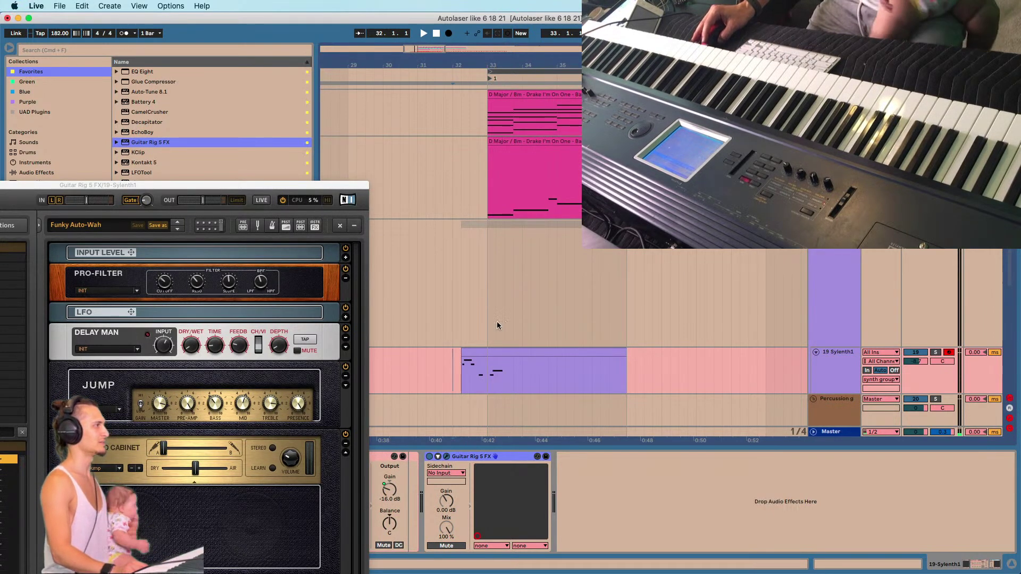
Move the Sylenth1 pickup notes from bar 32 to the start of bar 36 and play back from just before them.
left_click_drag(474, 378, 486, 376)
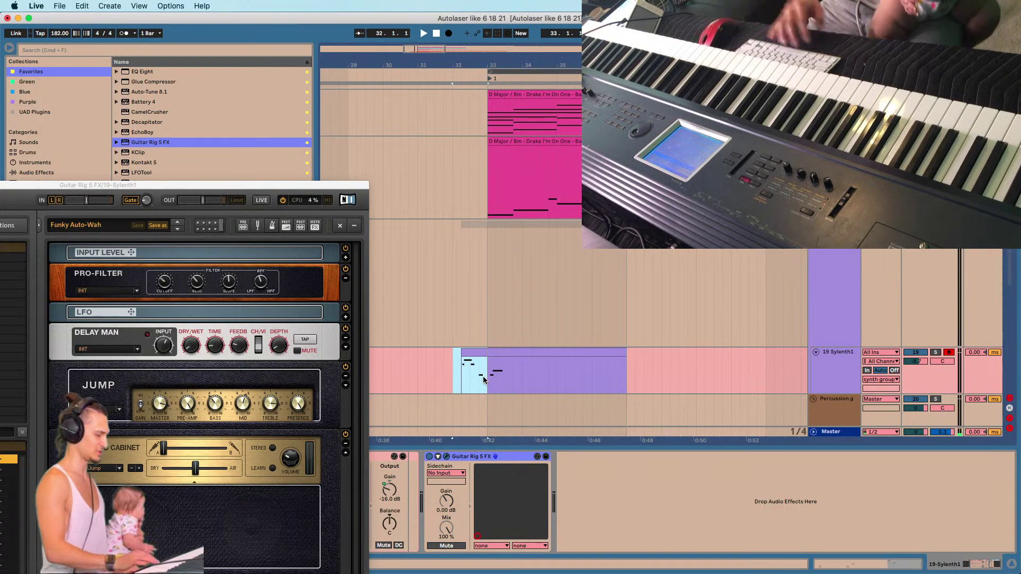
key("Delete")
left_click(595, 379)
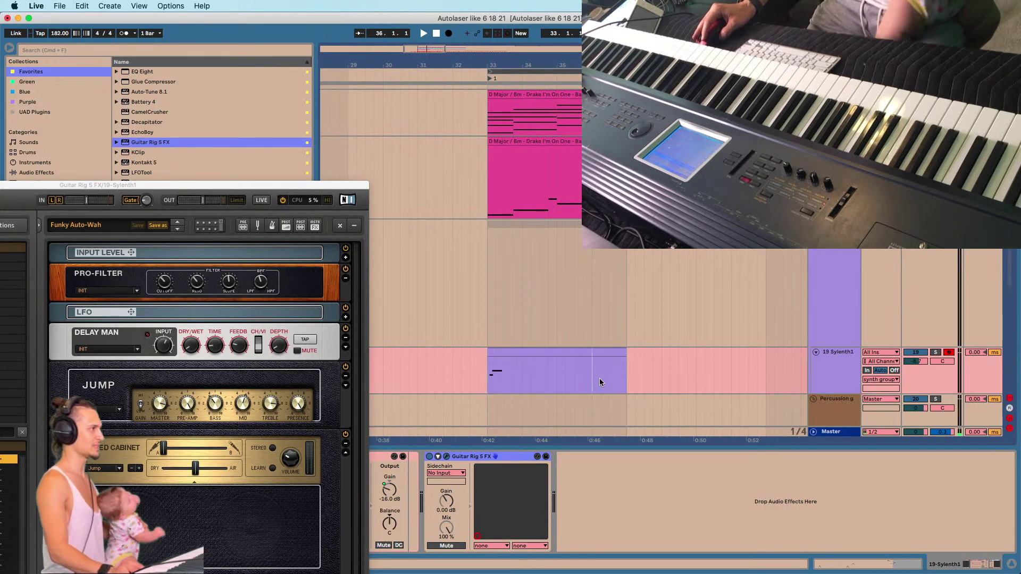
key("super+v")
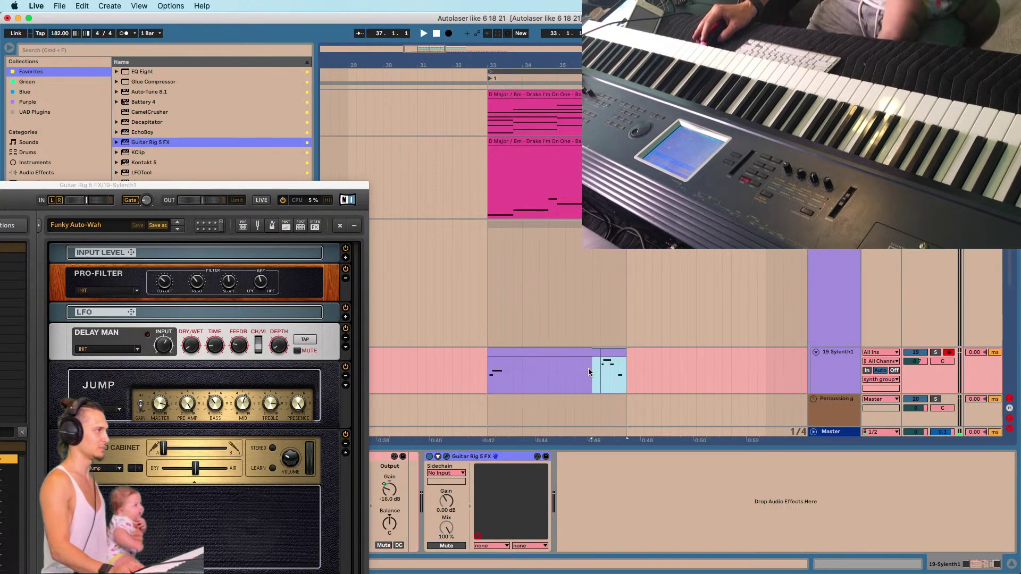
left_click(589, 369)
key("space")
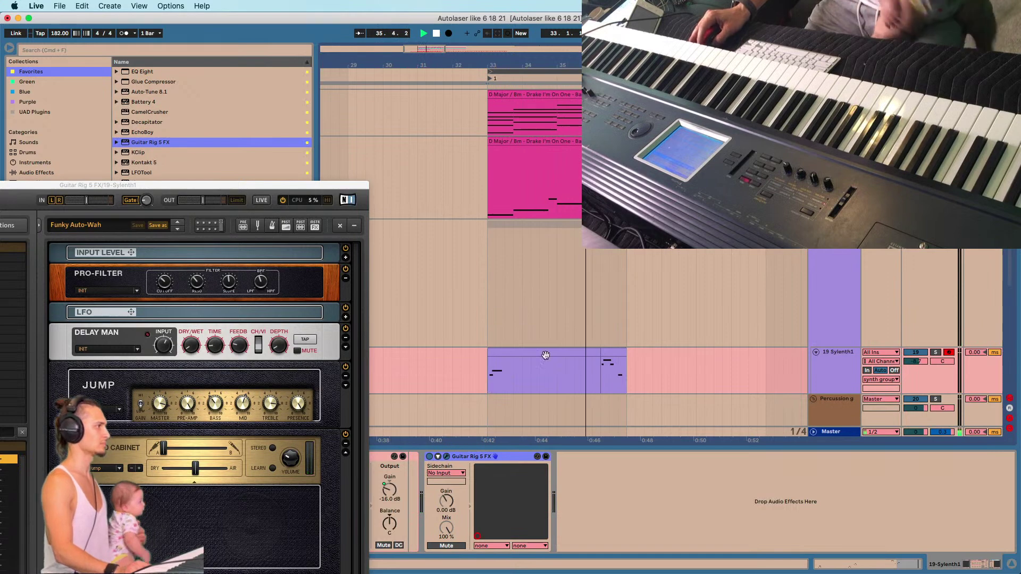
Duplicate the Sylenth1 phrase from bars 33–37 into the next four bars and delete the first phrase up to just before bar 37.
left_click(532, 388)
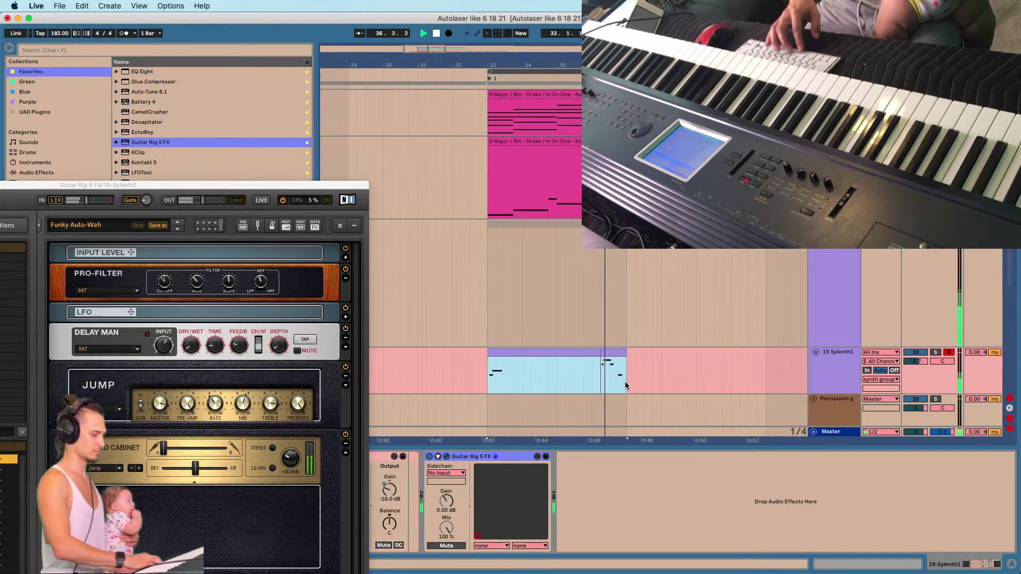
key("super+d")
key("super+z")
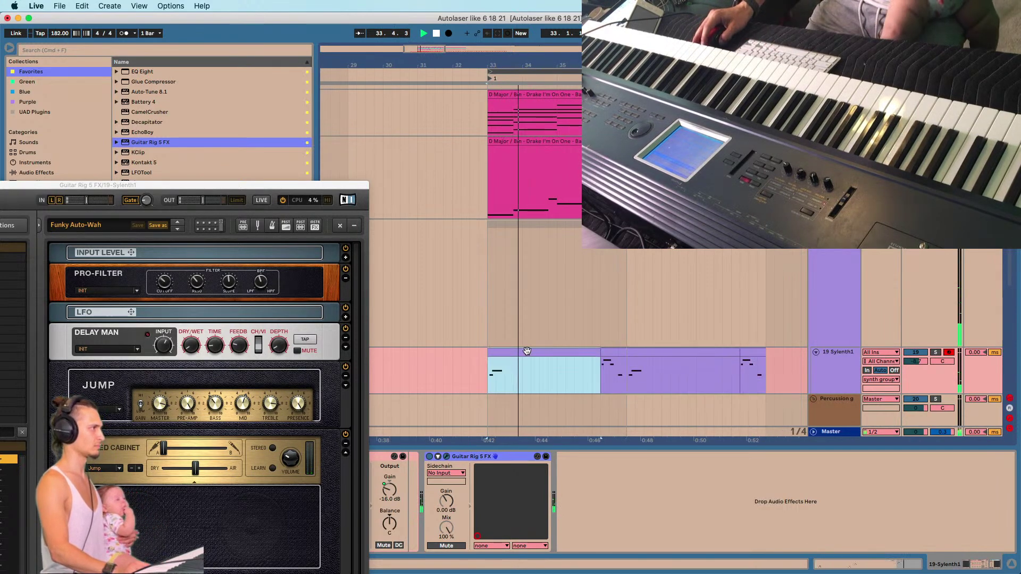
left_click(624, 381, "shift")
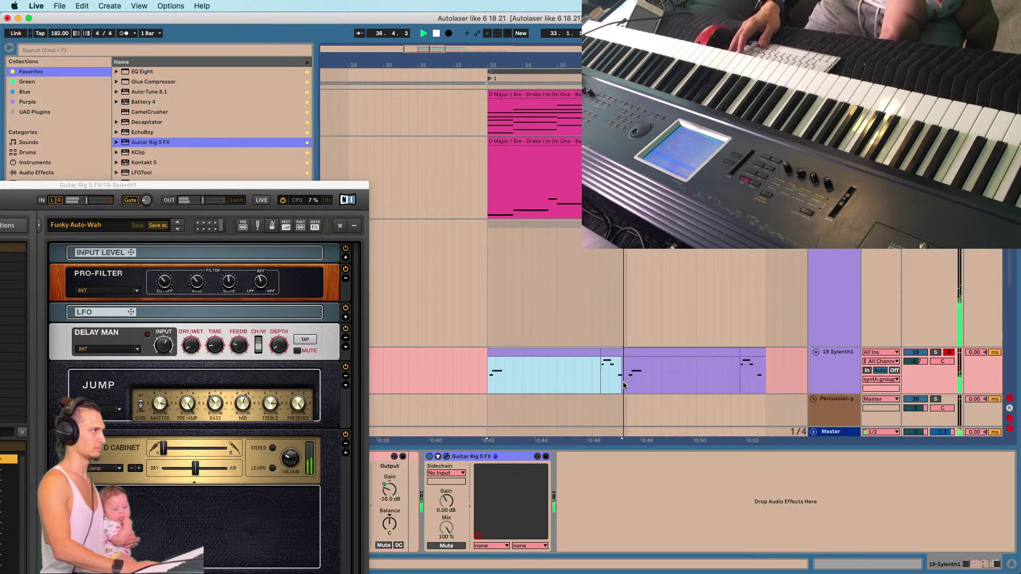
key("Delete")
Replace the Instrument Rack track's chord clip at bar 37 with a duplicate of its bar 33 clip.
scroll(608, 372, "up", 2)
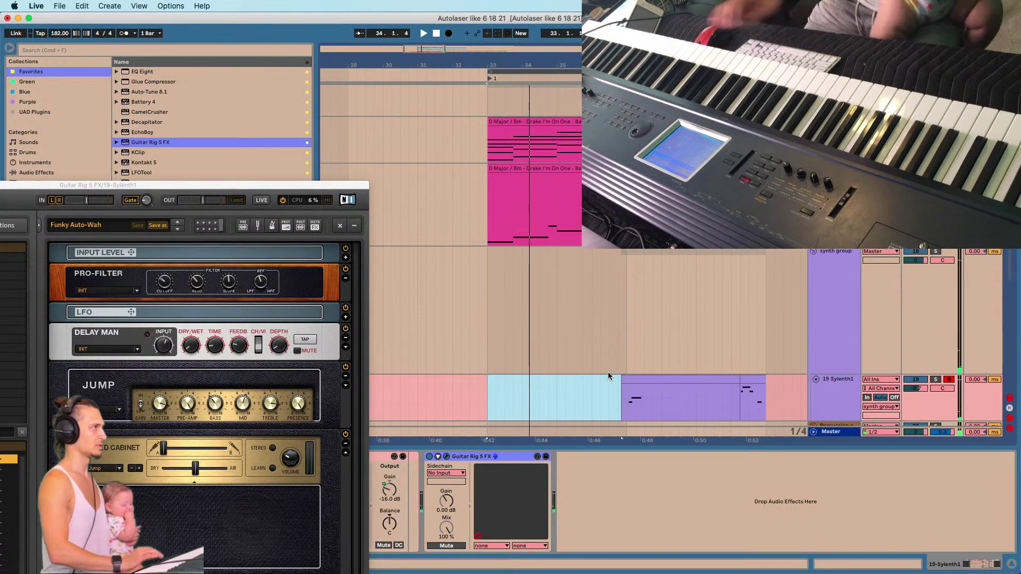
key("minus")
left_click(542, 170)
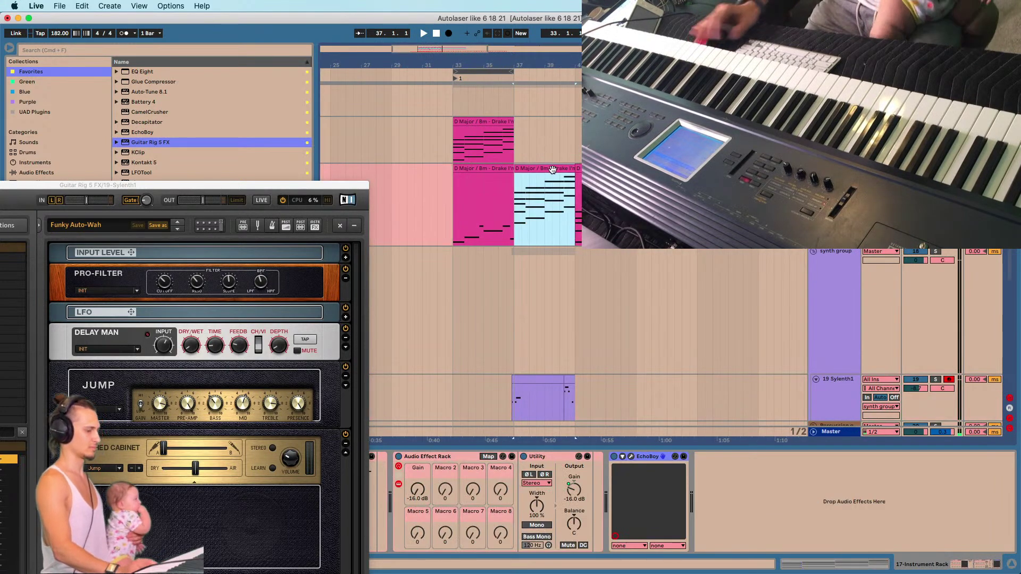
key("Delete")
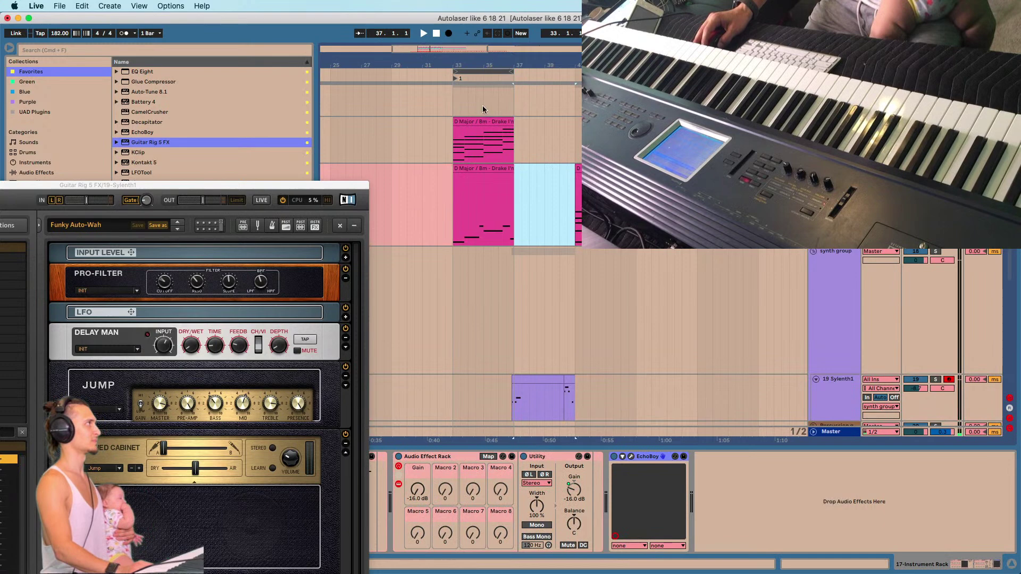
left_click(488, 169)
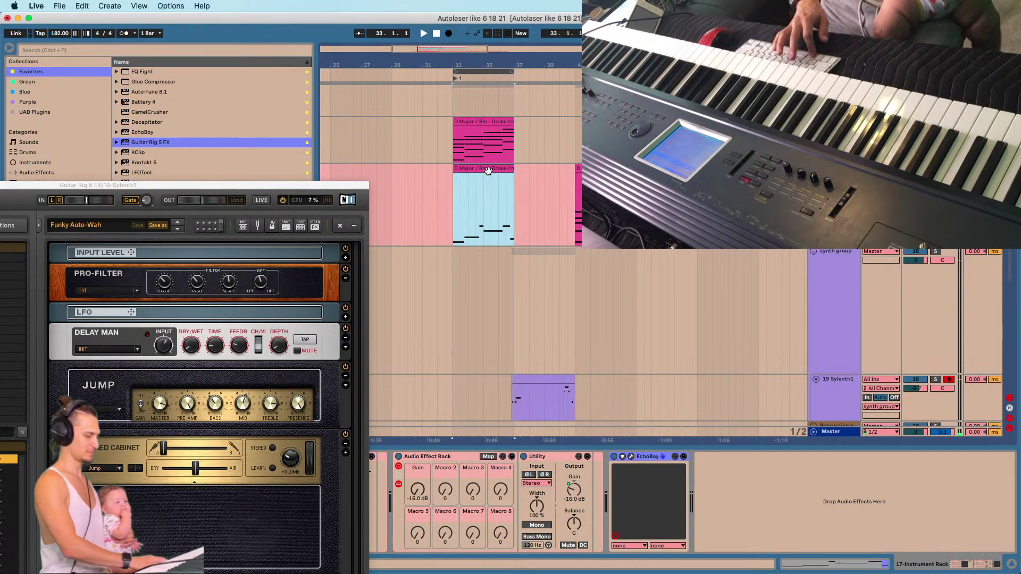
key("super+d")
Duplicate the Mod Amp Sine Bleep track's bar 33 clip to bar 37, start playback and extend the loop to bar 41.
left_click(484, 117)
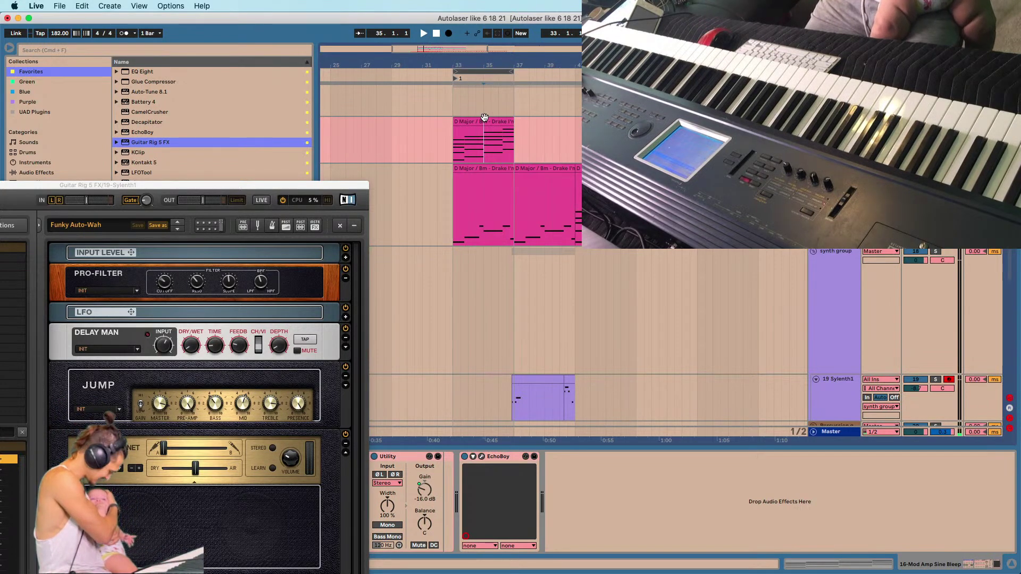
left_click(484, 117)
key("super+d")
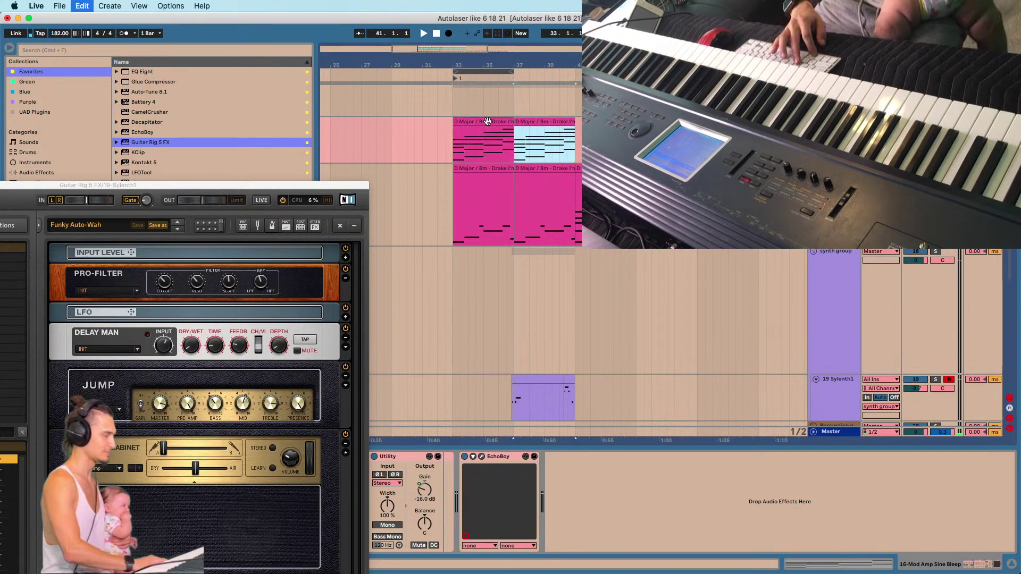
key("space")
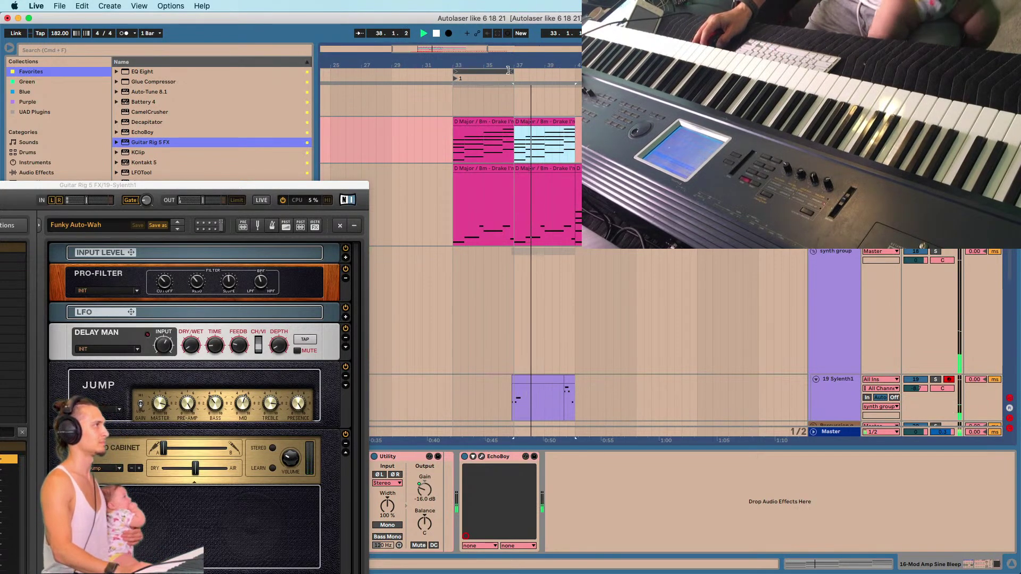
left_click_drag(512, 72, 563, 82)
scroll(537, 241, "down", 2)
Close the Guitar Rig window and play the loop from bar 33.
left_click(512, 363)
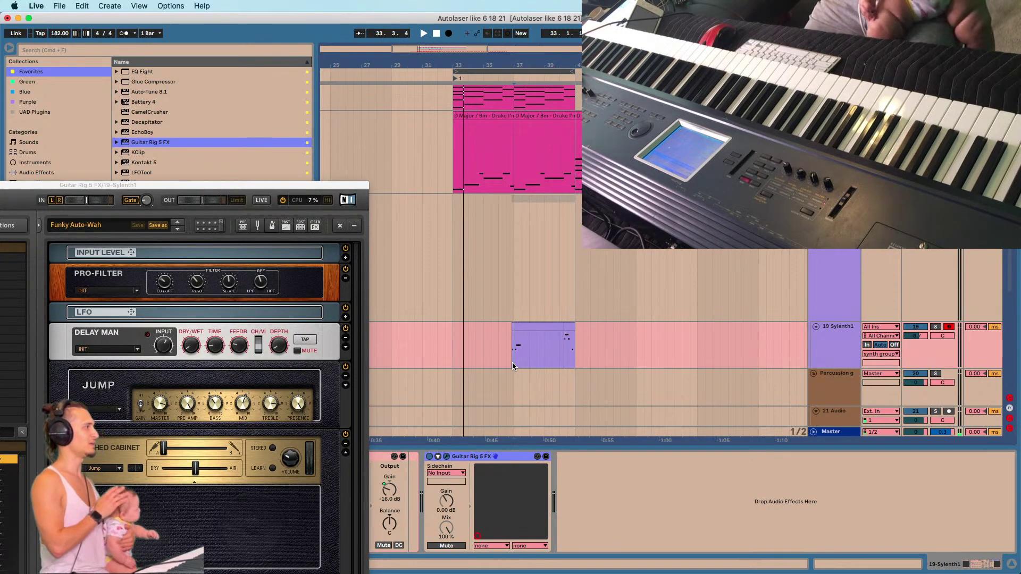
left_click_drag(142, 187, 366, 125)
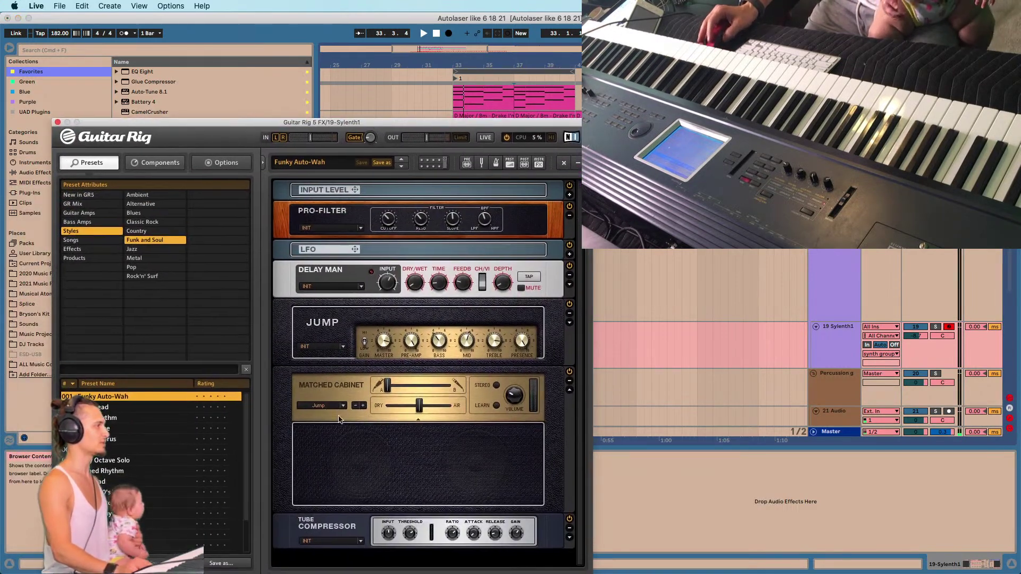
left_click(58, 122)
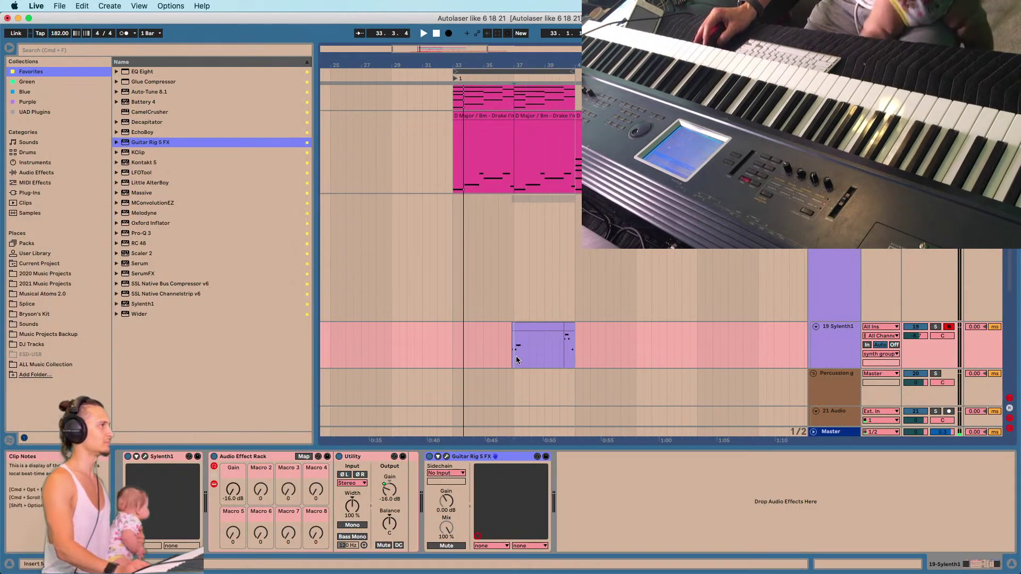
key("space")
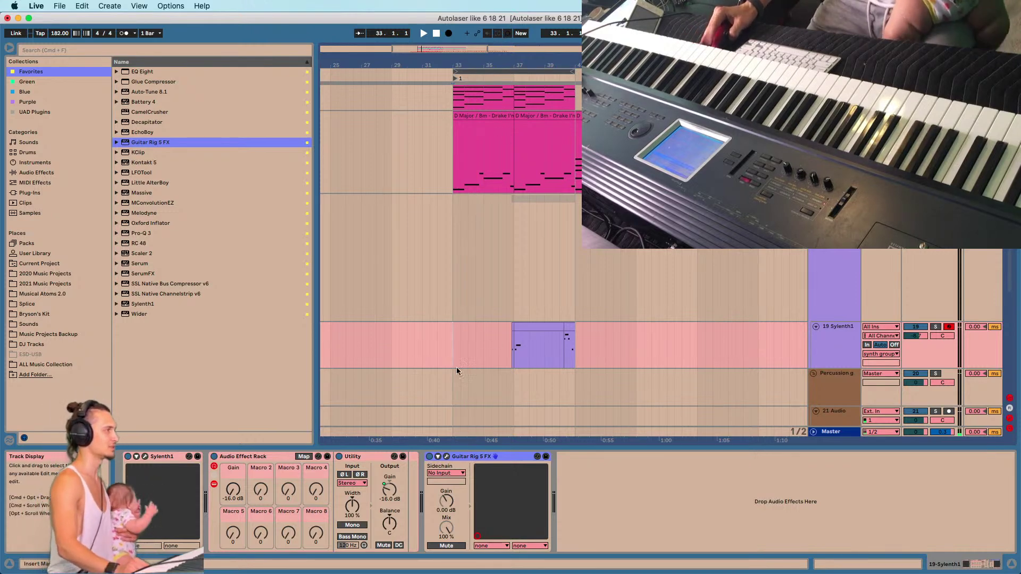
key("space")
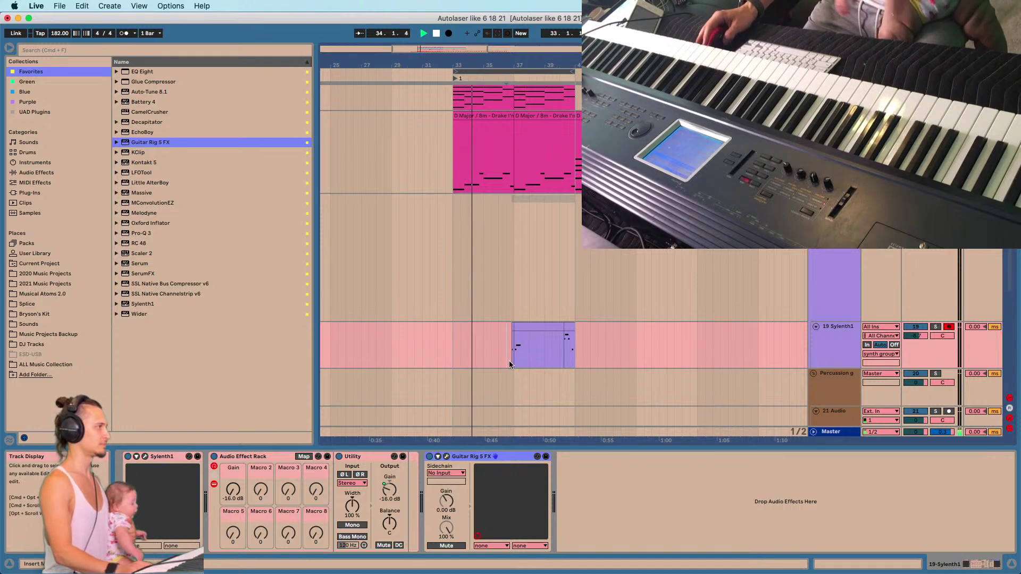
Copy the Sylenth1 pickup notes from bar 40 to the start of bar 36 and restart playback.
left_click_drag(560, 352, 574, 354)
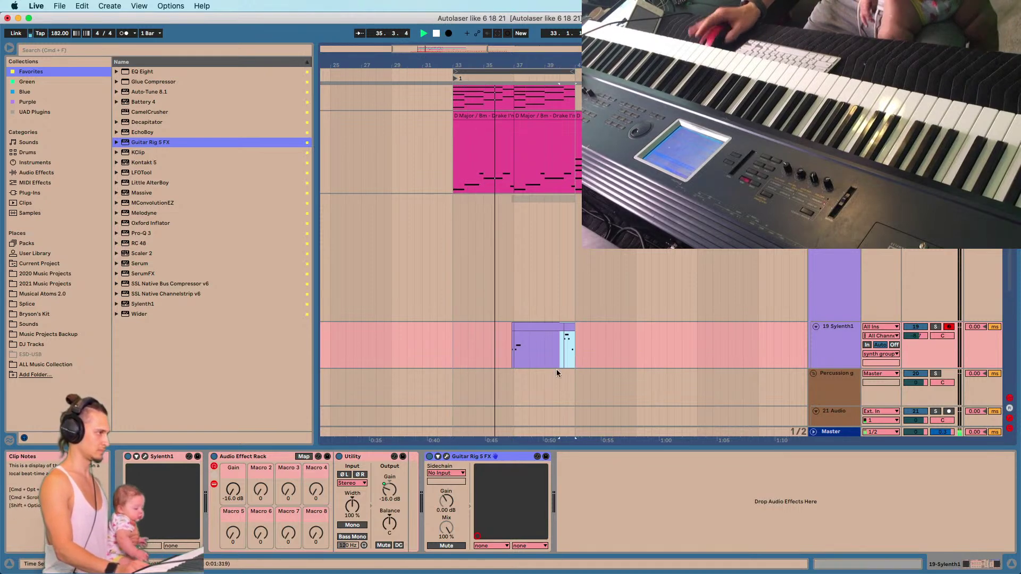
left_click(499, 357)
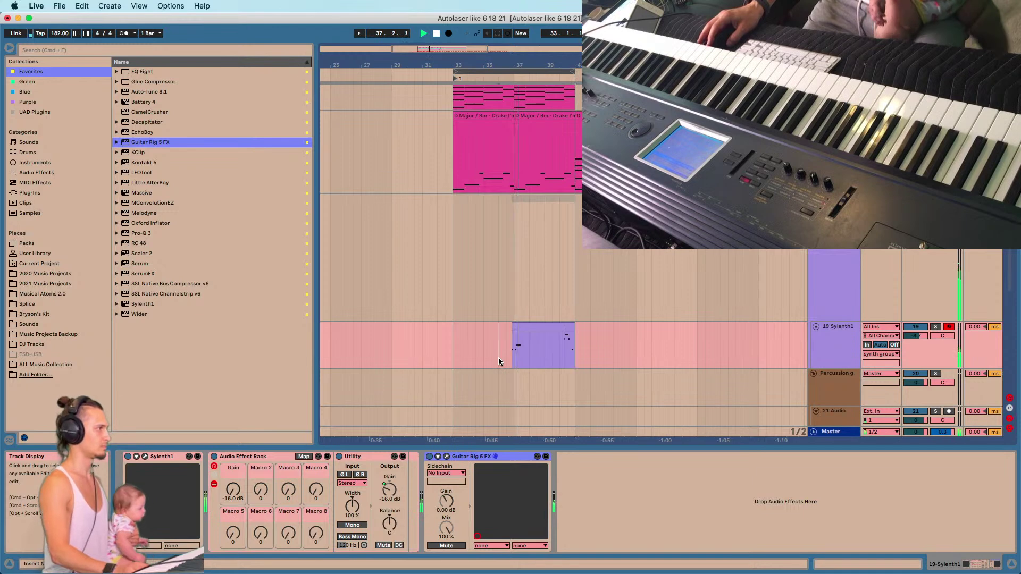
key("super+v")
key("space")
key("space")
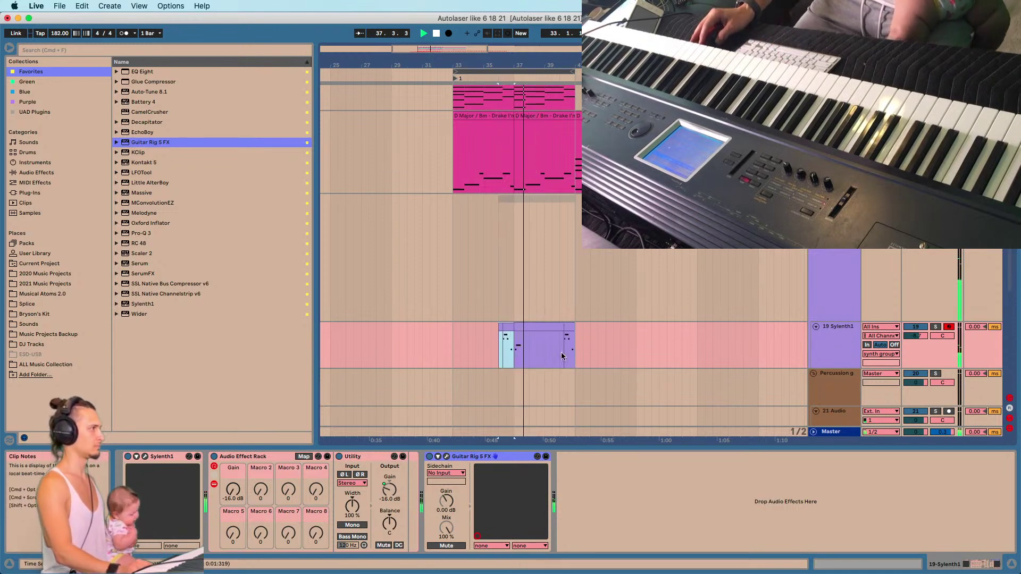
Delete the Instrument Rack track's two chord clips after bar 41 and duplicate the looped bars 33–41 across the tracks.
left_click(599, 115)
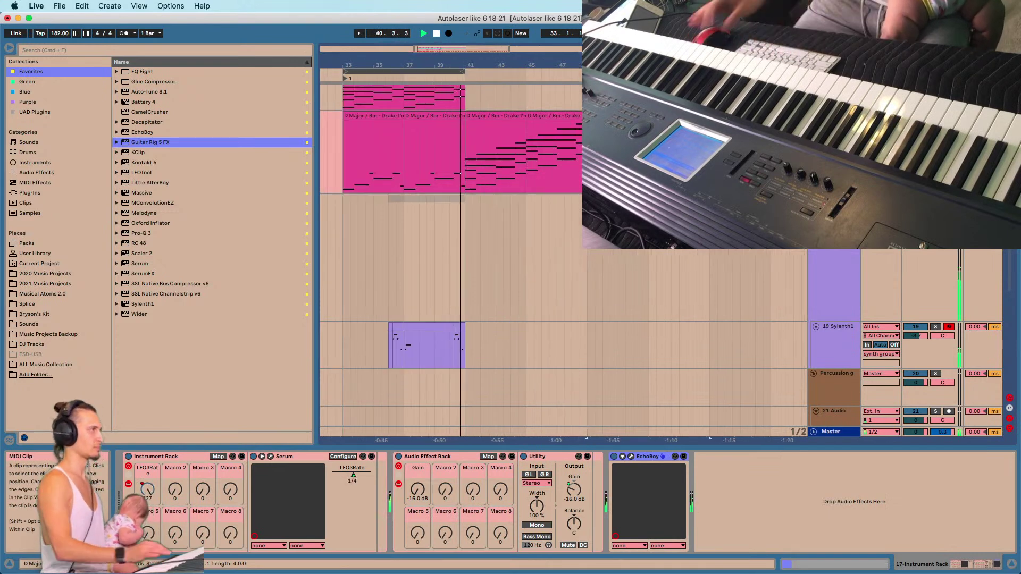
left_click(553, 115)
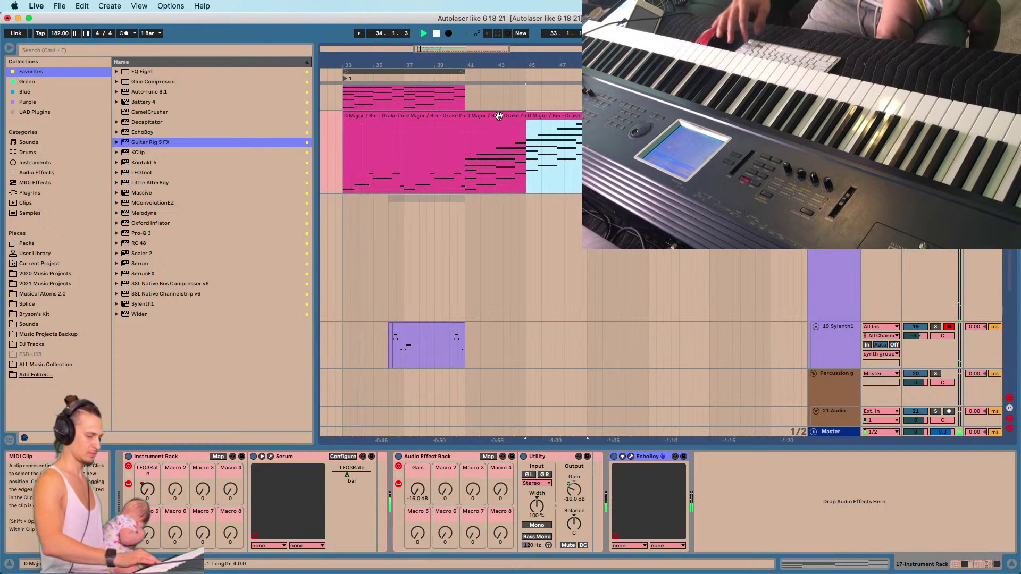
left_click(499, 116, "shift")
key("Delete")
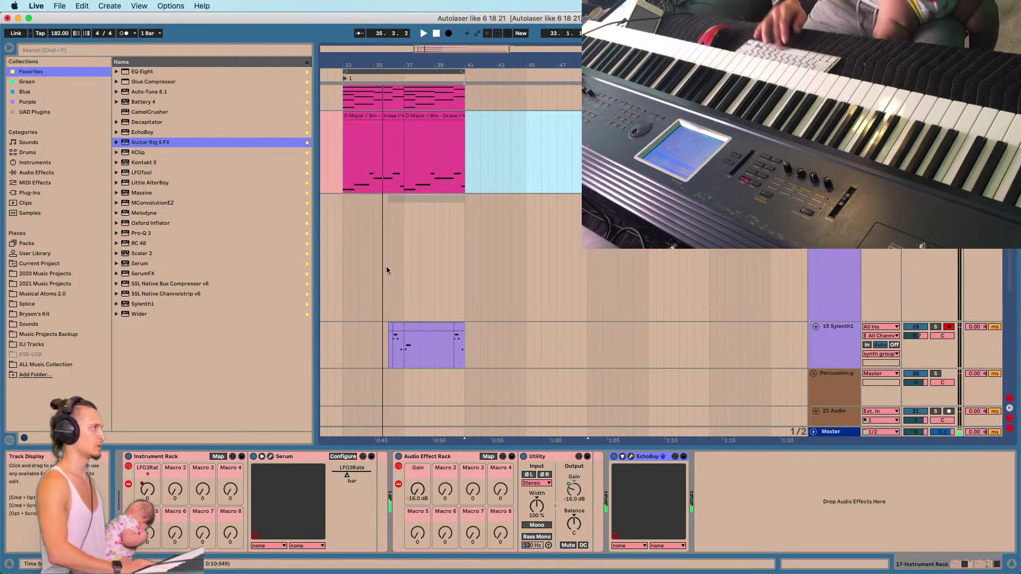
left_click(398, 70)
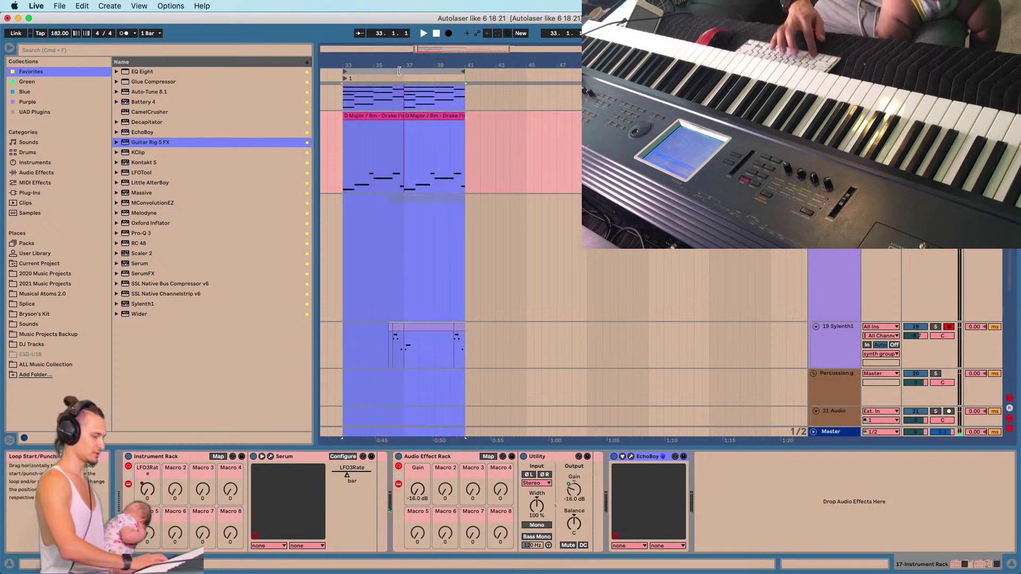
key("super+d")
Delete the Sylenth1 clips before bar 41 and the pickup notes from bar 48 onward.
left_click_drag(354, 337, 475, 348)
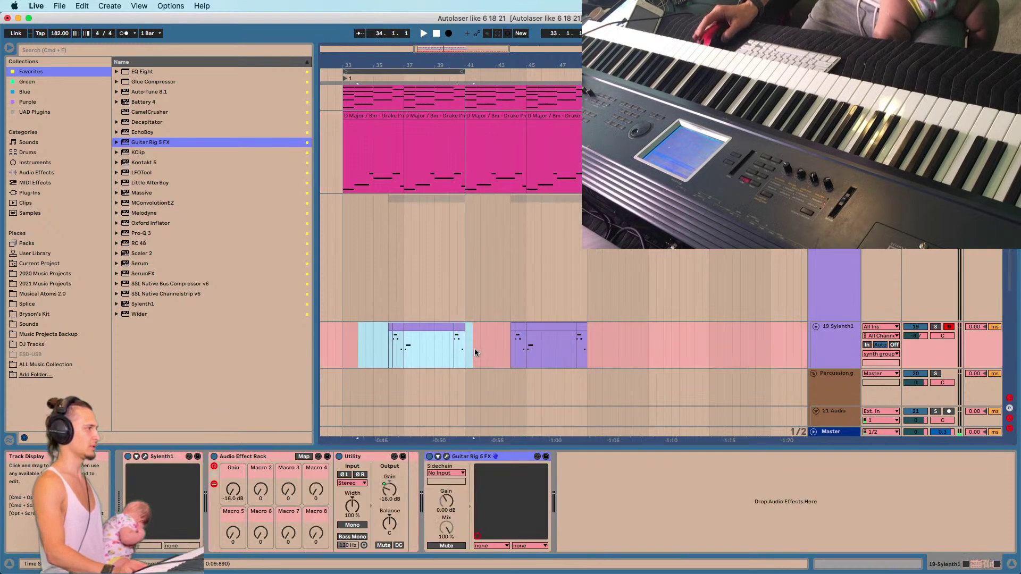
key("Delete")
left_click(512, 352)
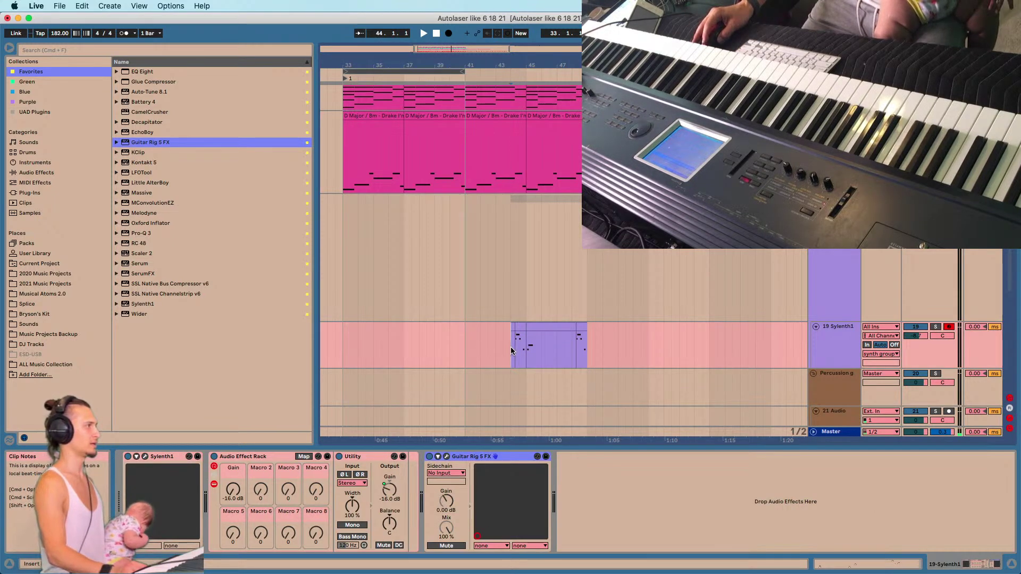
left_click_drag(633, 347, 635, 346)
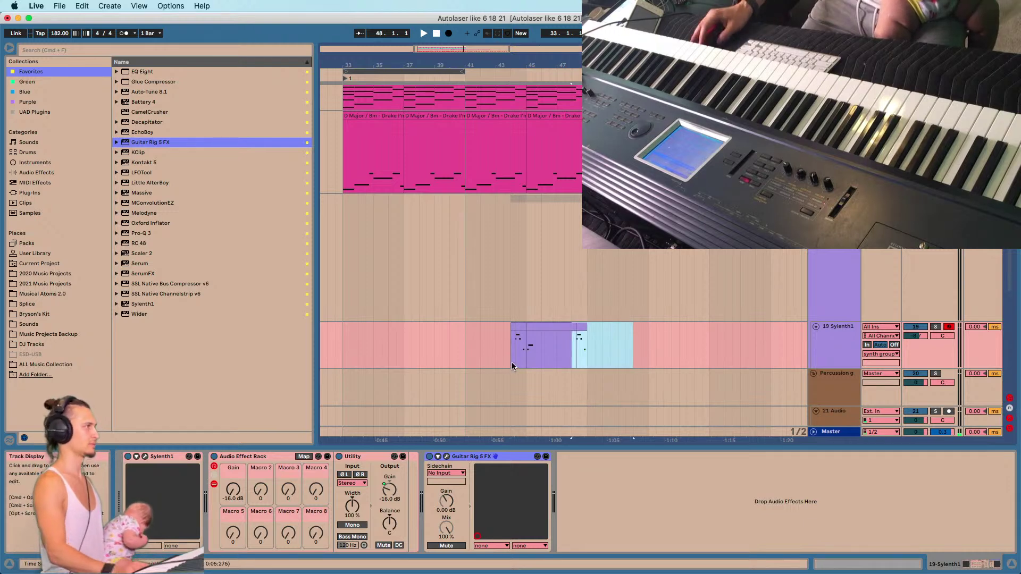
key("Delete")
Play the arrangement from bar 33 and set the loop to run from bar 33 to bar 49.
left_click(346, 362)
key("space")
left_click_drag(471, 64, 482, 64)
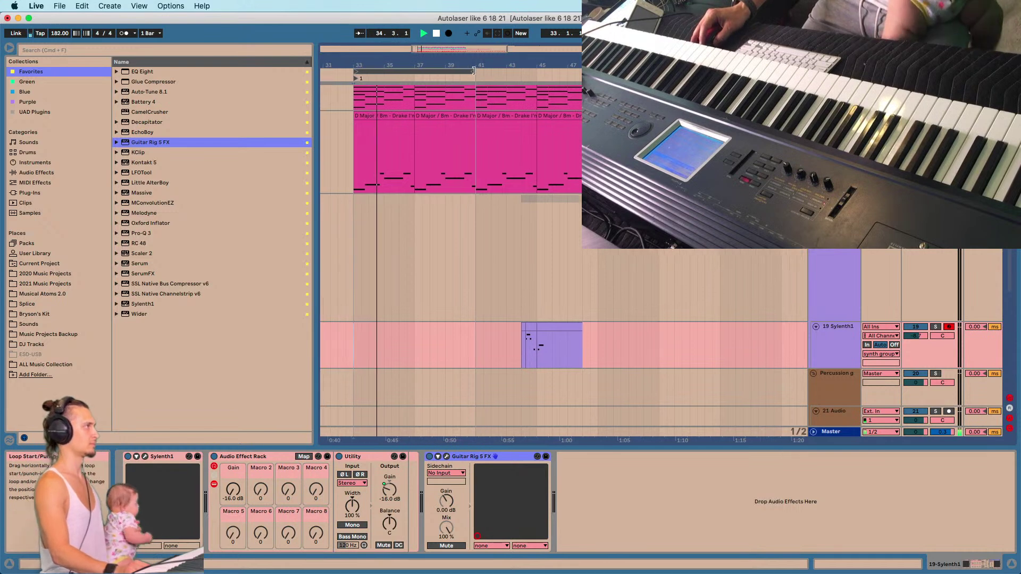
left_click_drag(354, 346, 597, 345)
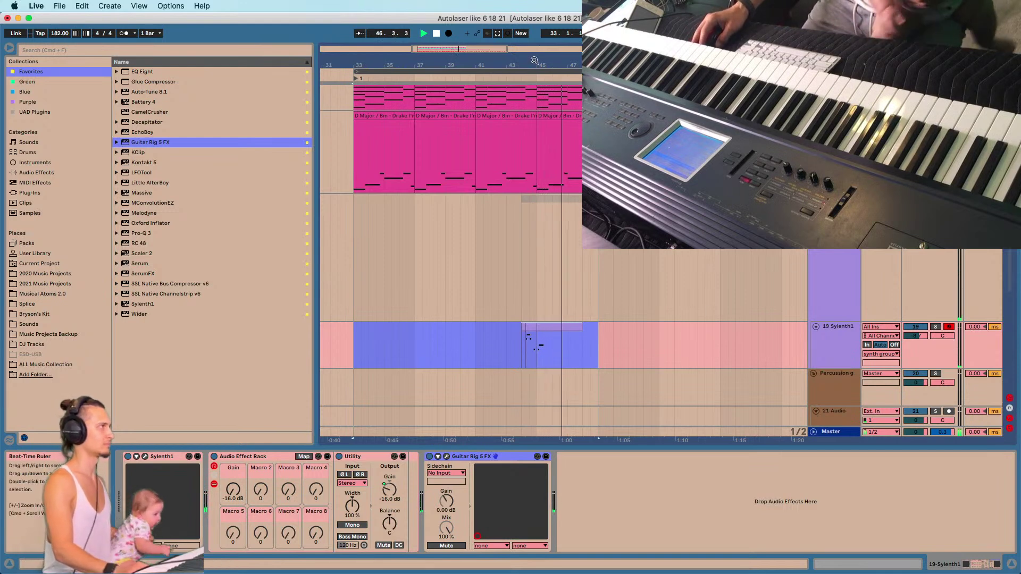
left_click_drag(533, 61, 511, 240)
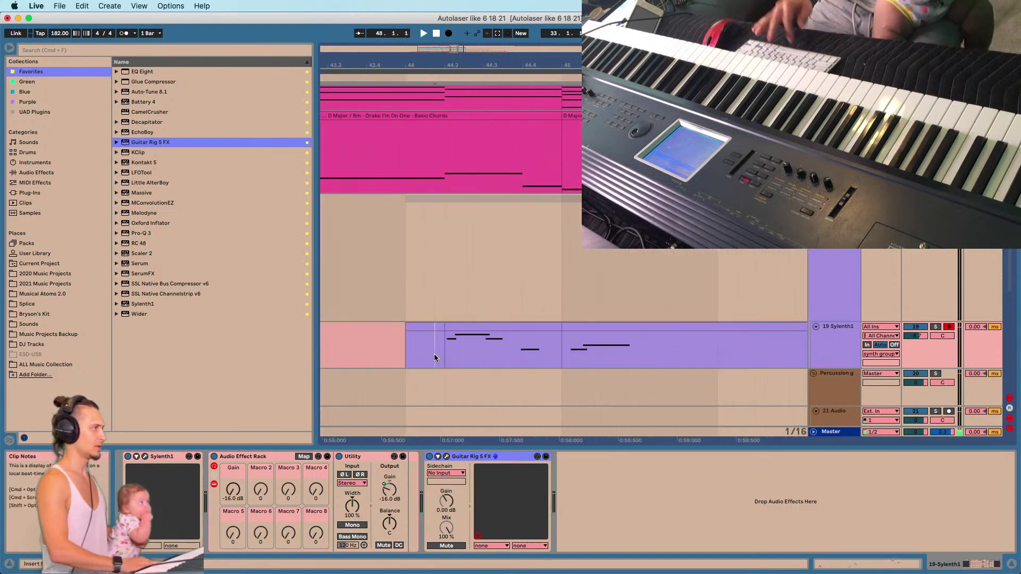
Move the A4 note in the Sylenth1 clip at bar 45 slightly earlier and play from just before bar 44.
left_click(590, 327)
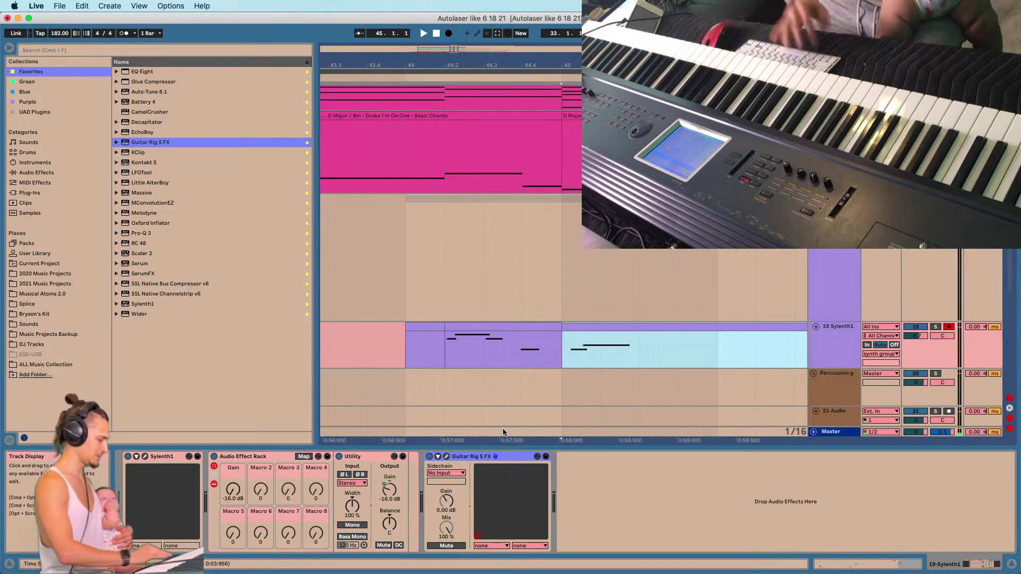
key("shift+Tab")
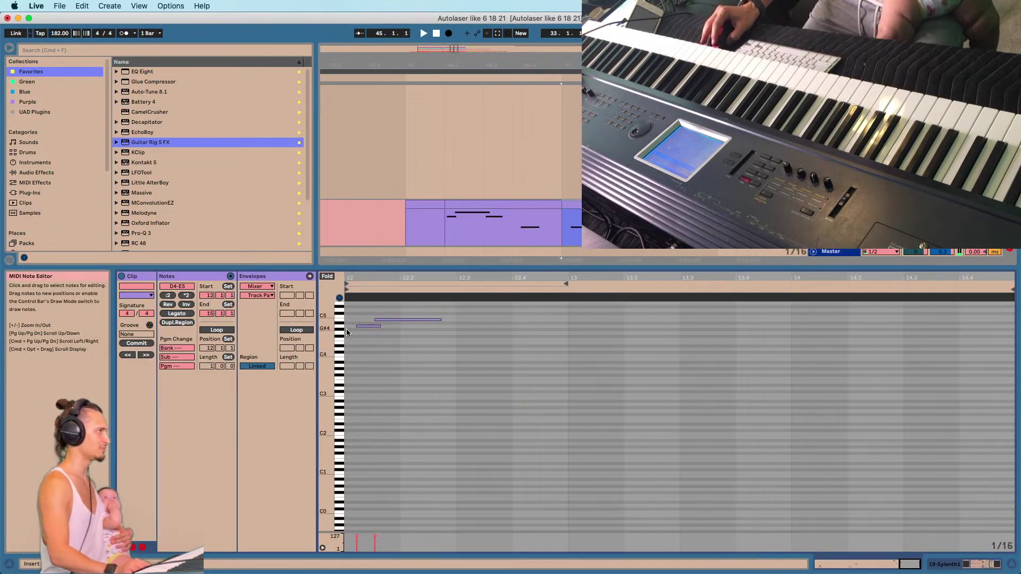
key("space")
left_click_drag(367, 330, 360, 328)
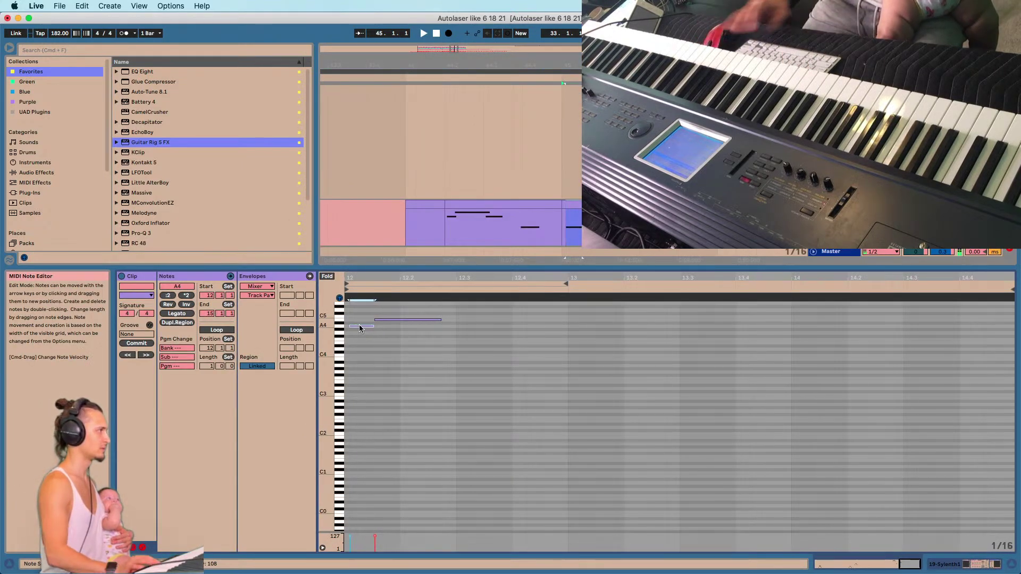
left_click(397, 243)
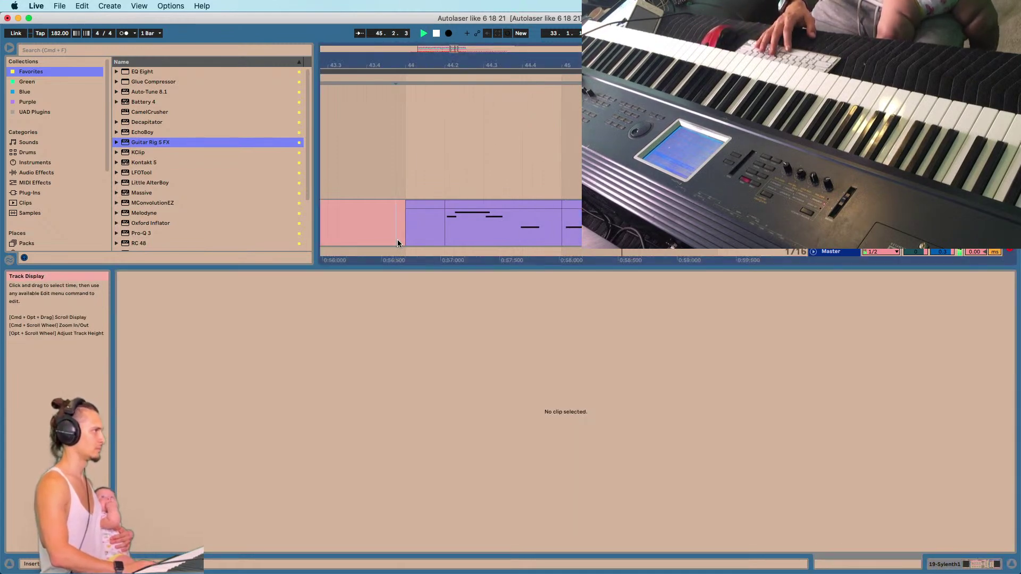
Shift the B4 note in the bar 45 Sylenth1 clip slightly earlier with the grid off and play the phrase again.
left_click(566, 205)
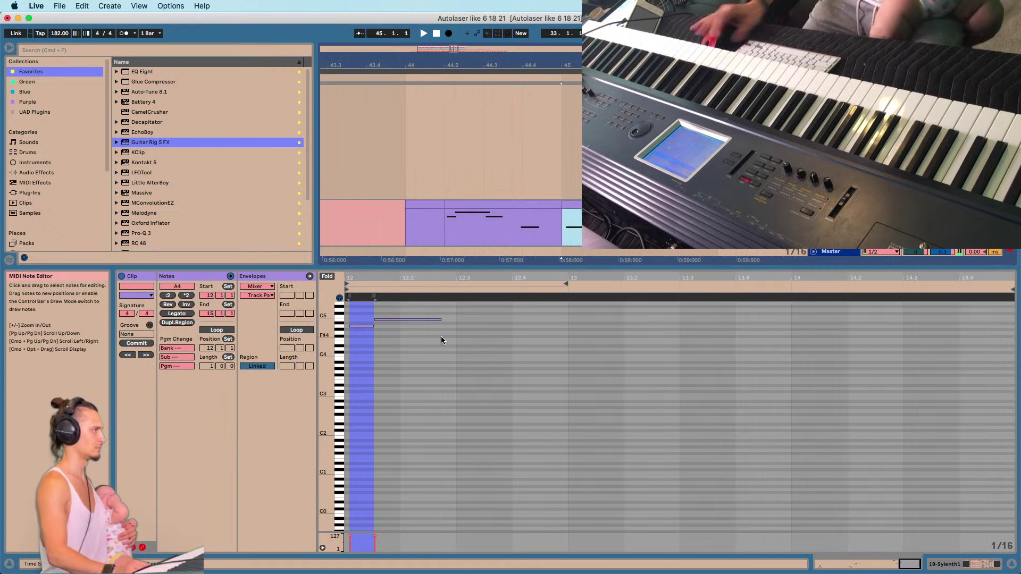
left_click_drag(408, 386, 356, 318)
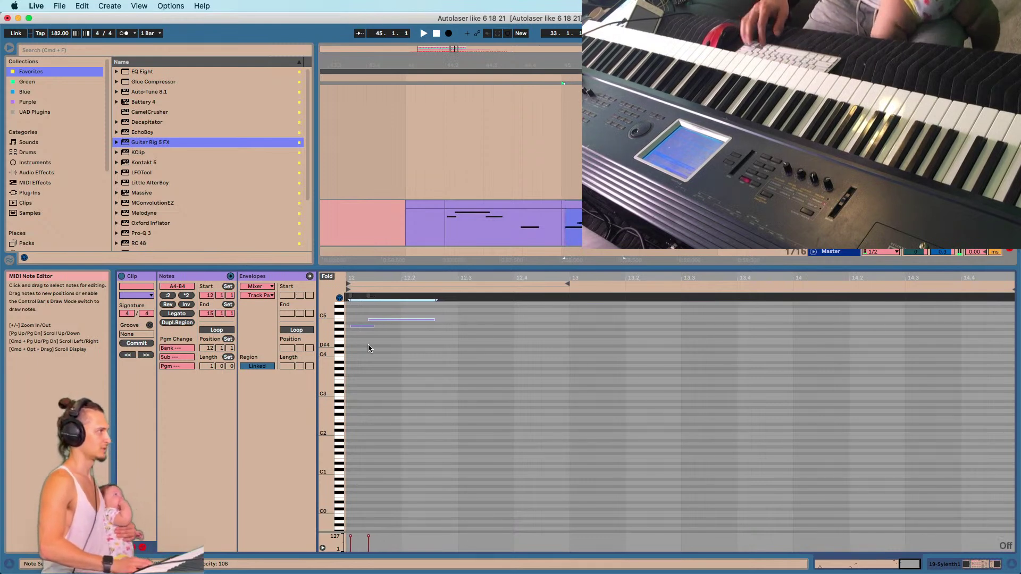
key("Down")
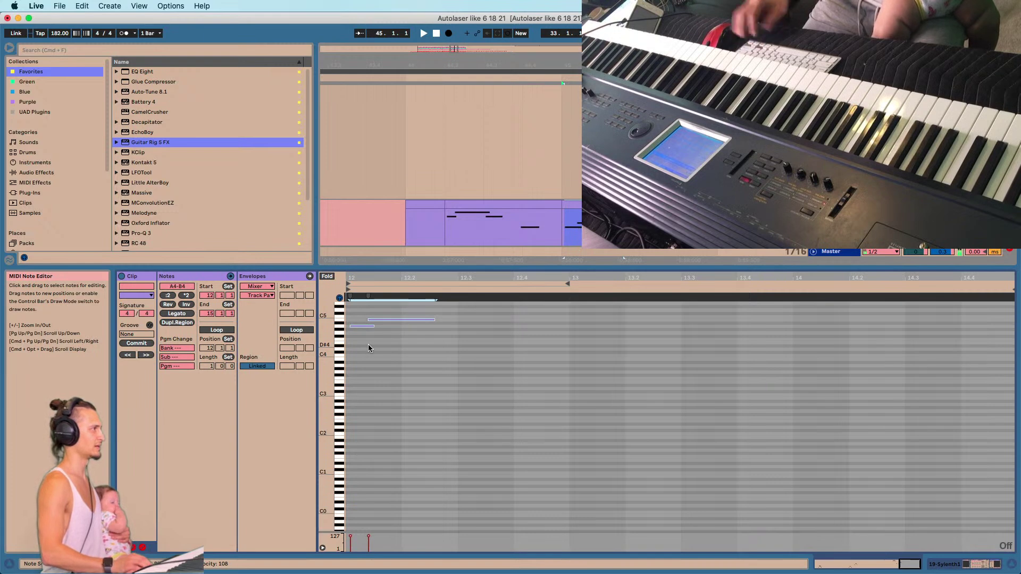
left_click(387, 230)
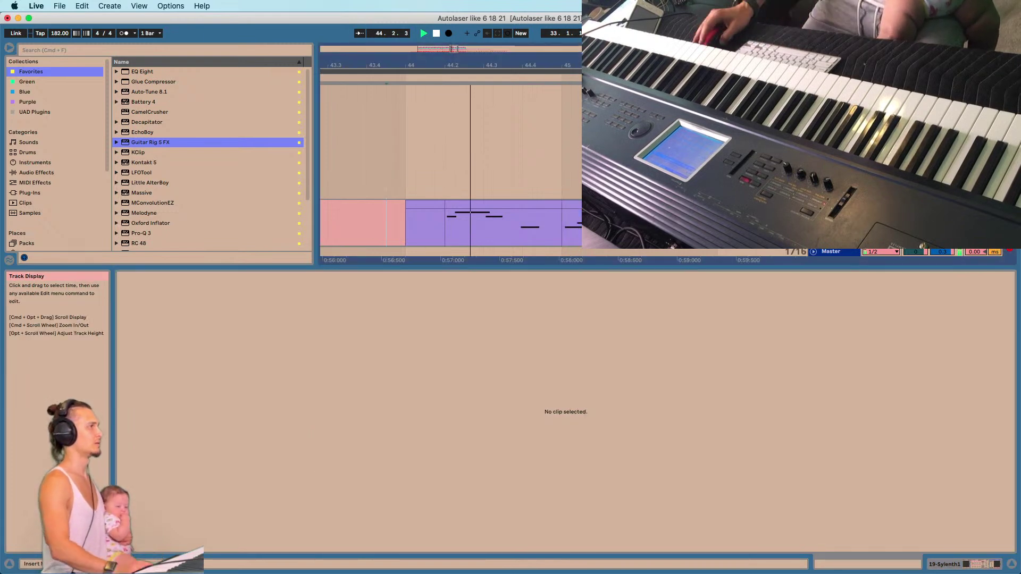
left_click_drag(579, 61, 579, 27)
key("space")
key("minus")
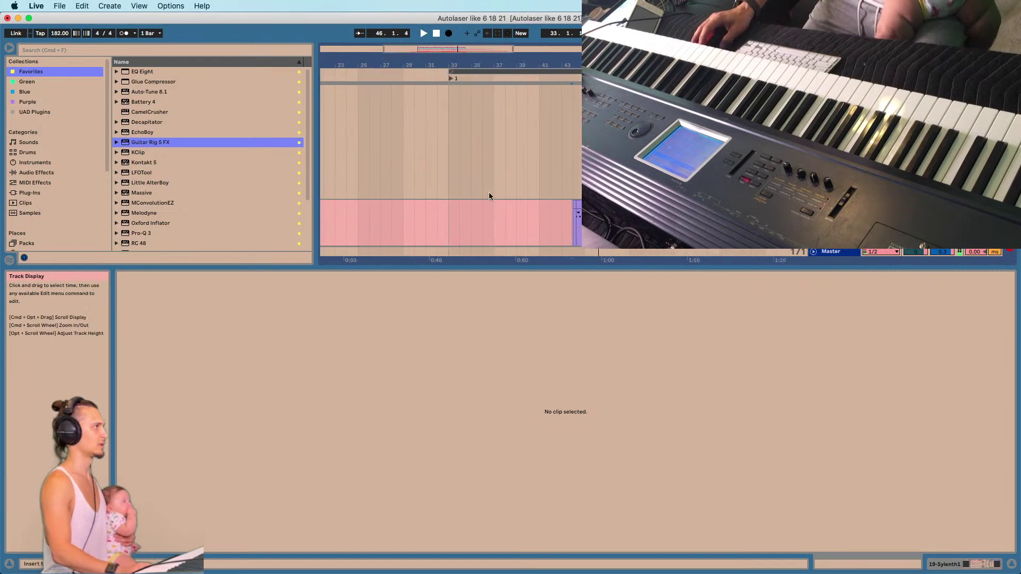
Duplicate the 19 Sylenth1 track and delete the clips from the original, keeping them only on the copy.
left_click(448, 222)
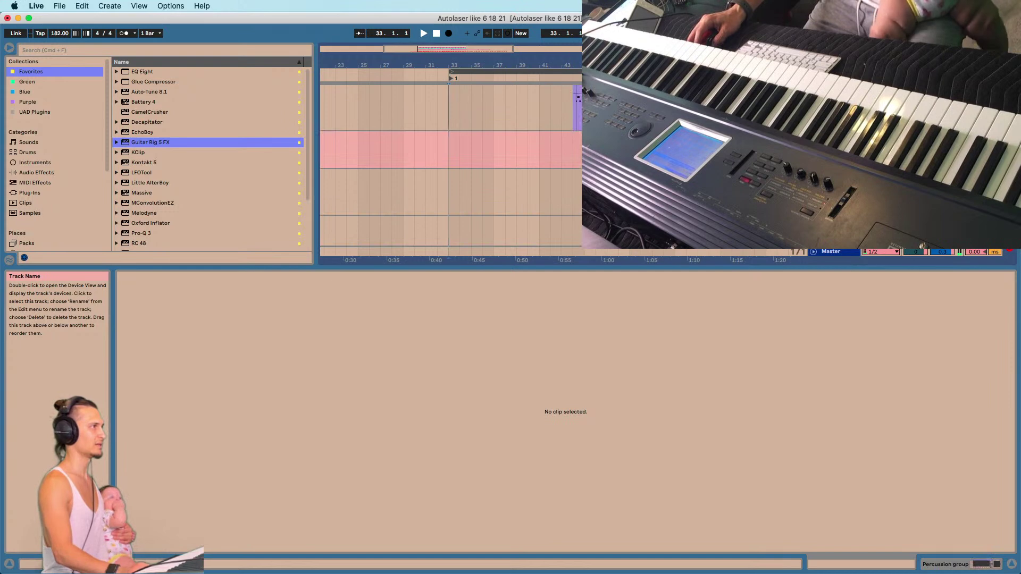
left_click(834, 96, "shift")
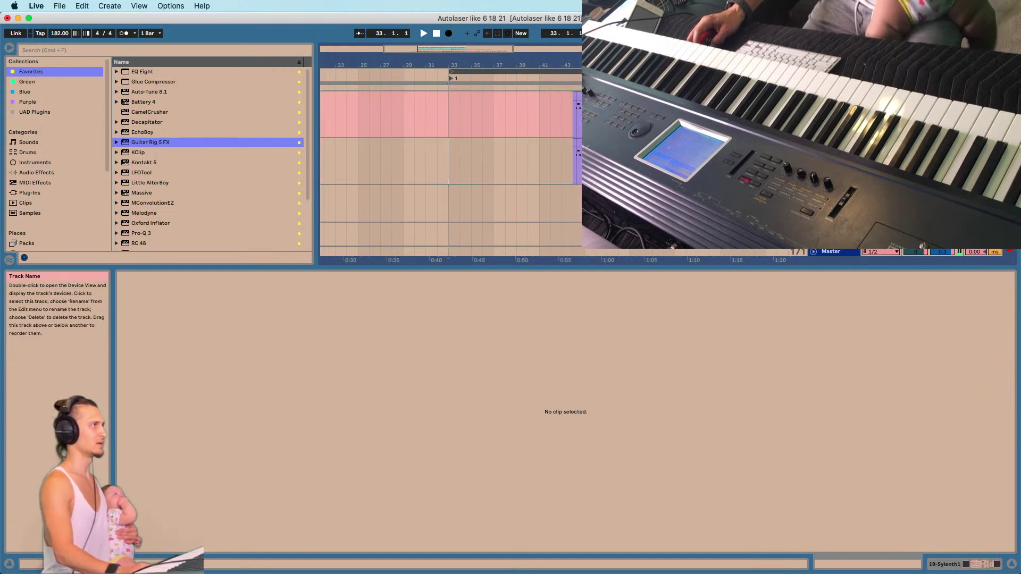
scroll(554, 148, "up", 1)
left_click_drag(543, 148, 676, 148)
key("Delete")
left_click(448, 142)
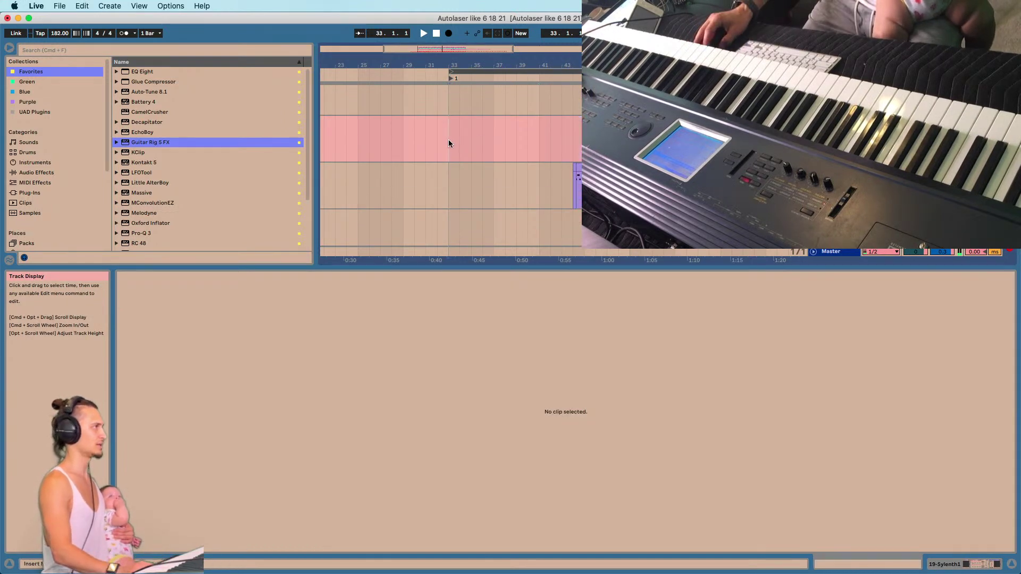
Add Decapitator to the 20 Sylenth1 track and try its MidDriver and RollOffTheHighs presets.
left_click(147, 124)
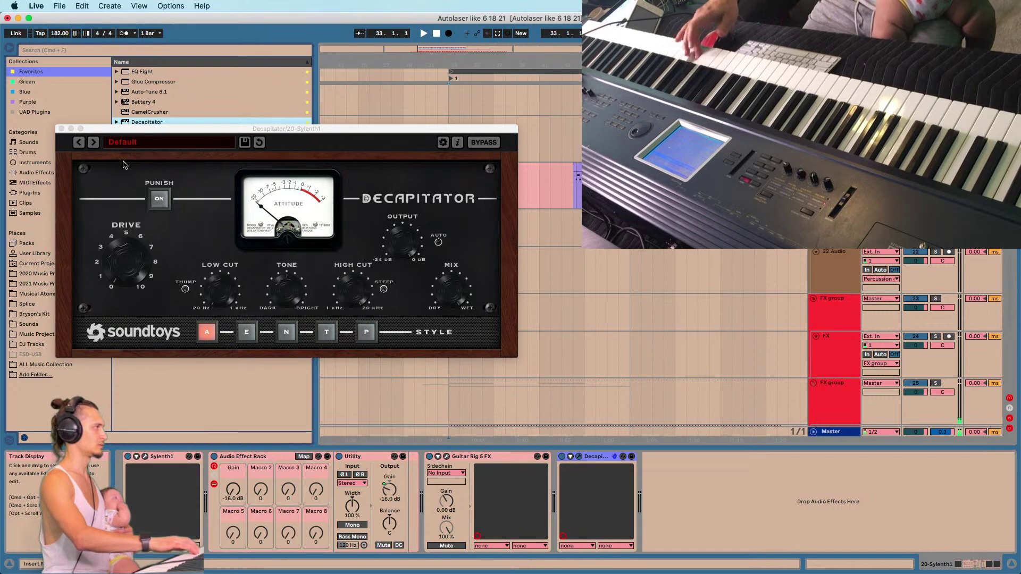
left_click(94, 144)
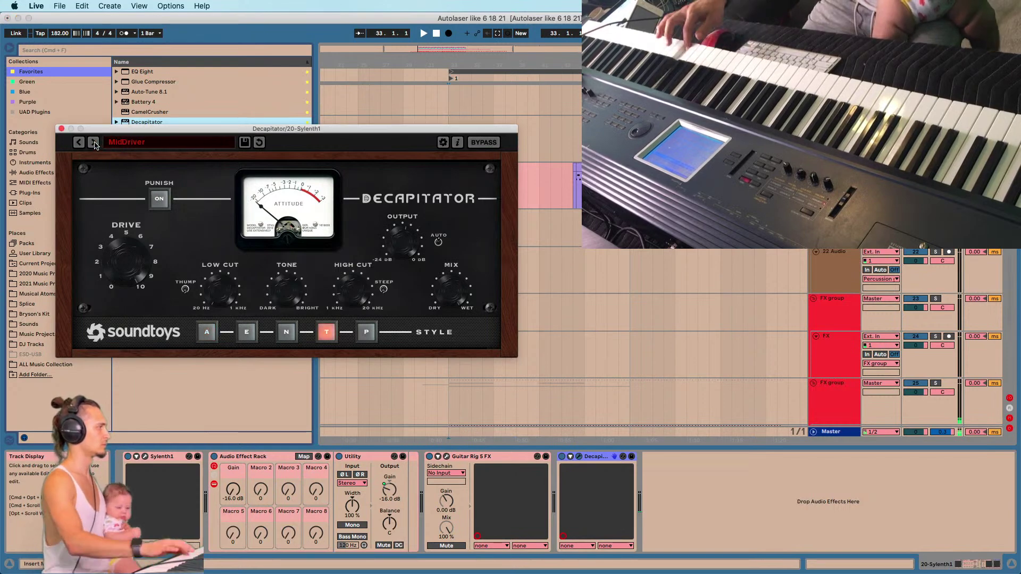
left_click(95, 144)
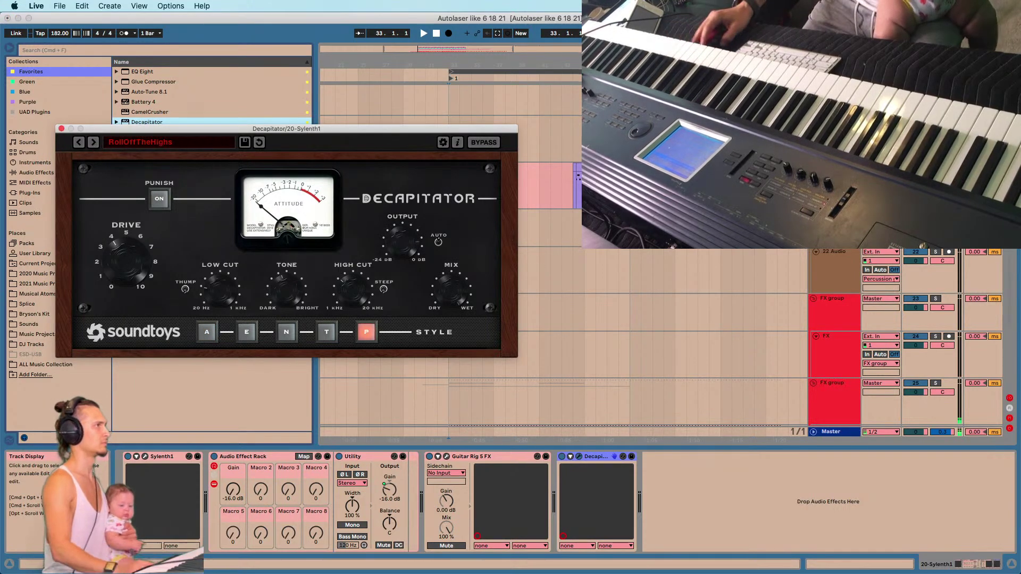
left_click(834, 128)
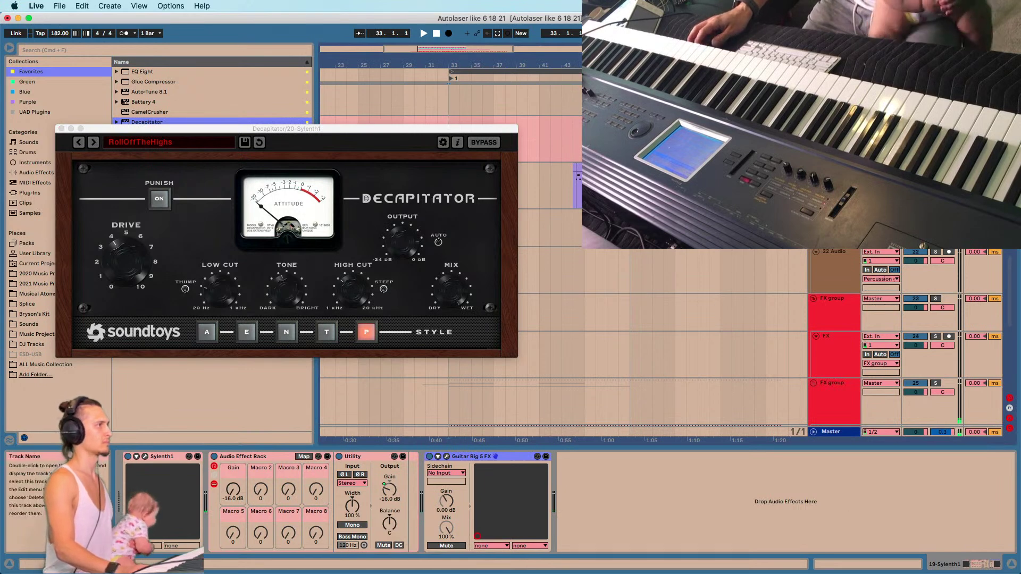
left_click(834, 173)
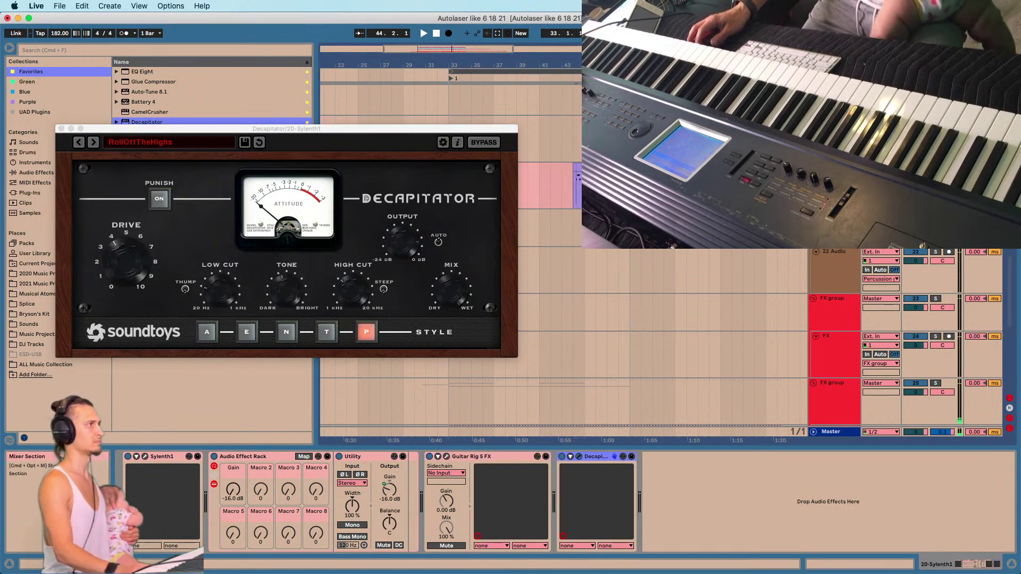
Switch Decapitator to the 70s Record preset and adjust its Mix while playing the Sylenth1 phrase.
left_click(94, 143)
left_click(94, 144)
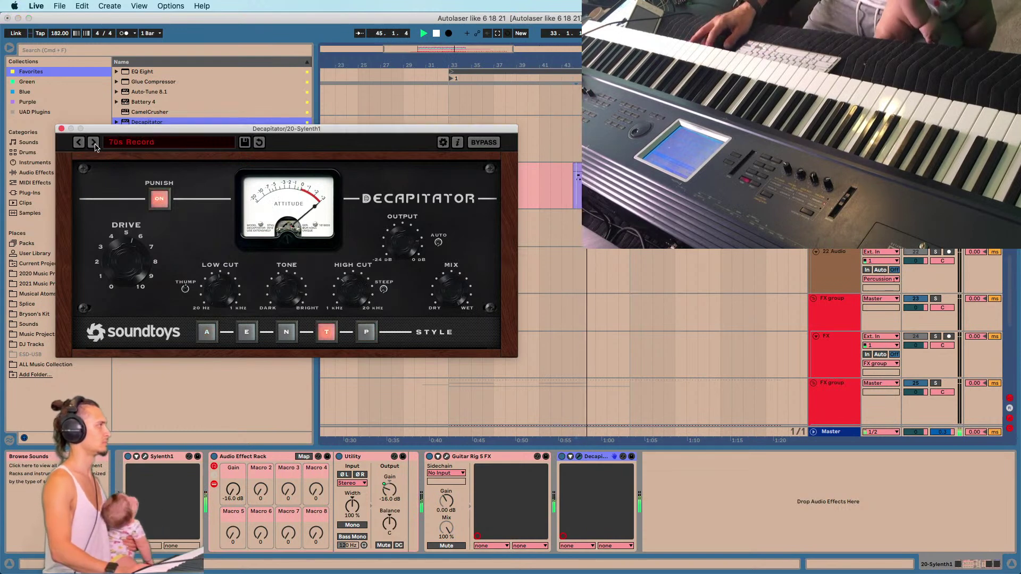
left_click_drag(451, 290, 459, 329)
key("space")
key("space")
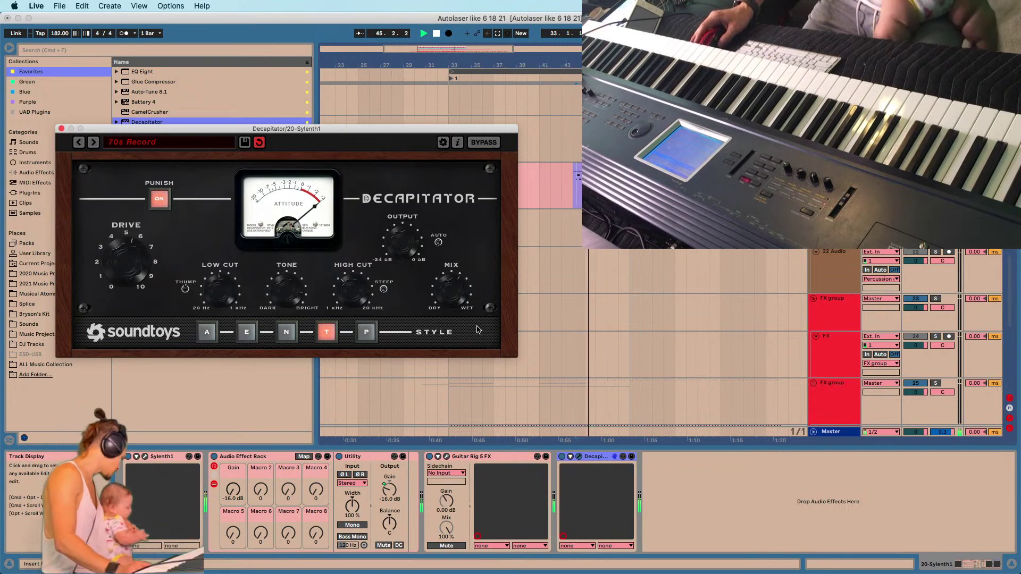
Move Decapitator with its 70s Record preset from 20 Sylenth1 to 19 Sylenth1, play from bar 33 and close its window.
left_click(596, 458)
key("Delete")
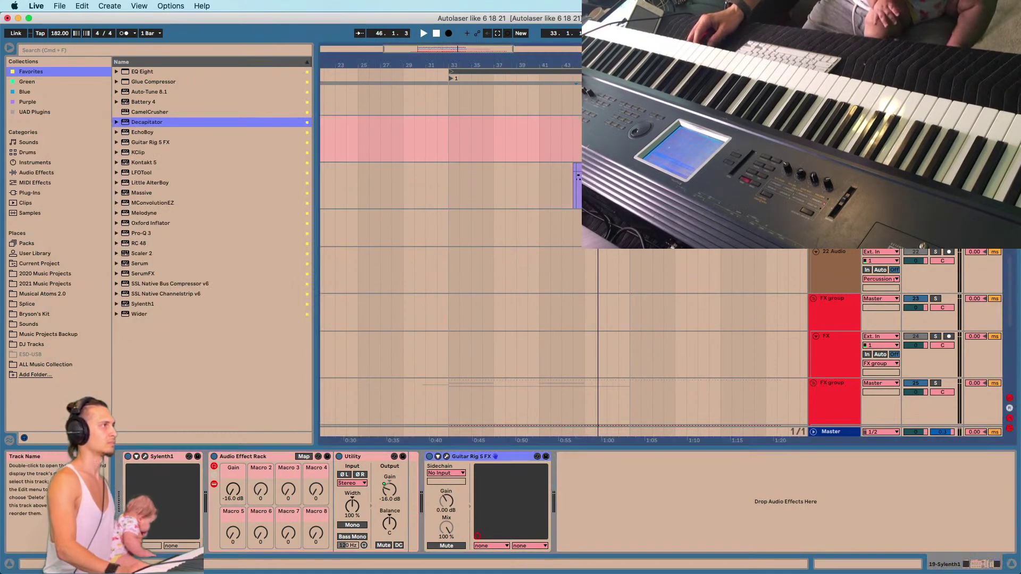
left_click(587, 504)
key("super+z")
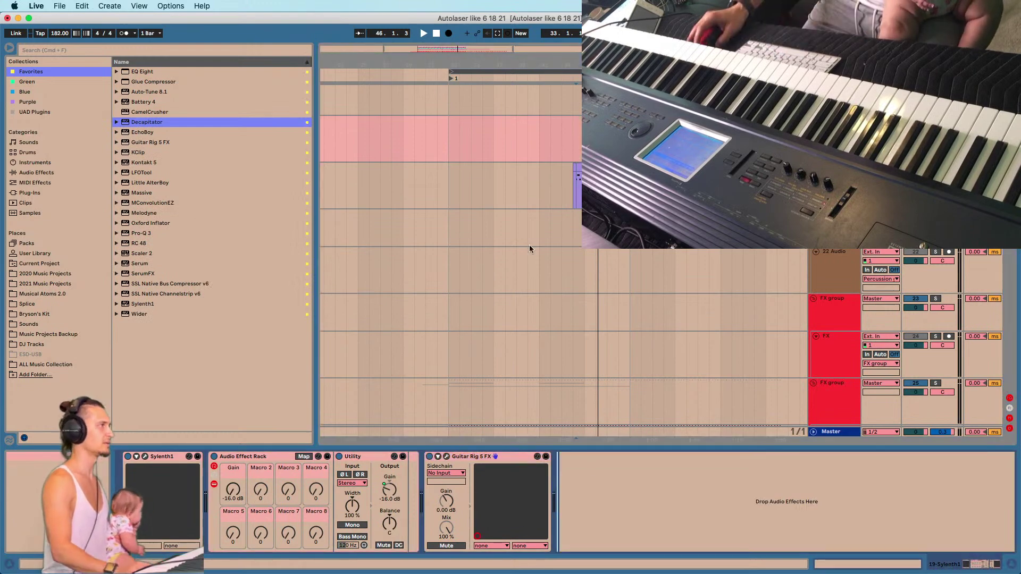
left_click(449, 119)
key("space")
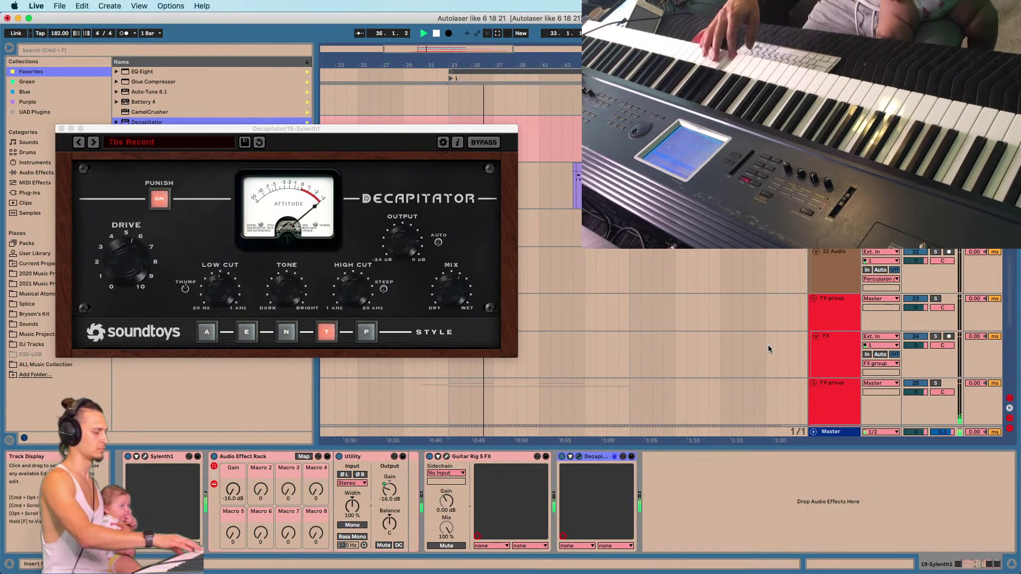
left_click(415, 280)
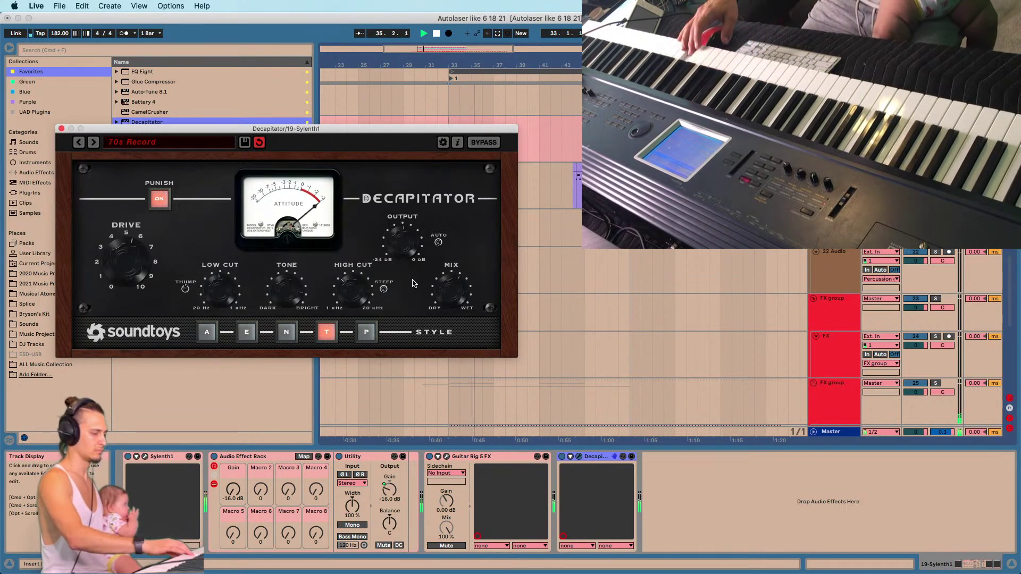
left_click(61, 128)
Insert a new MIDI track directly below the 17 Instrument Rack track.
scroll(827, 340, "up", 10)
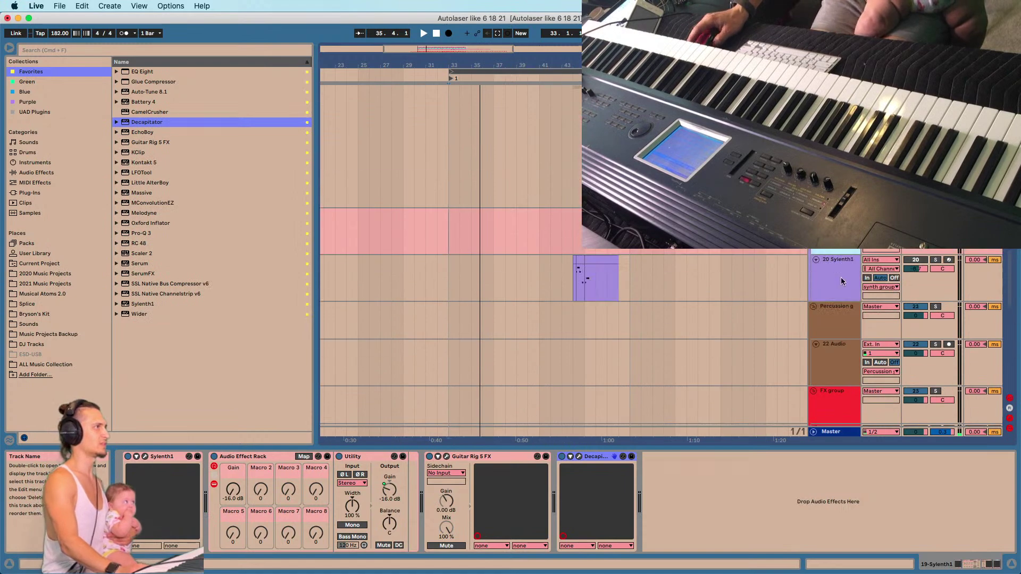
left_click(827, 341)
scroll(827, 340, "up", 3)
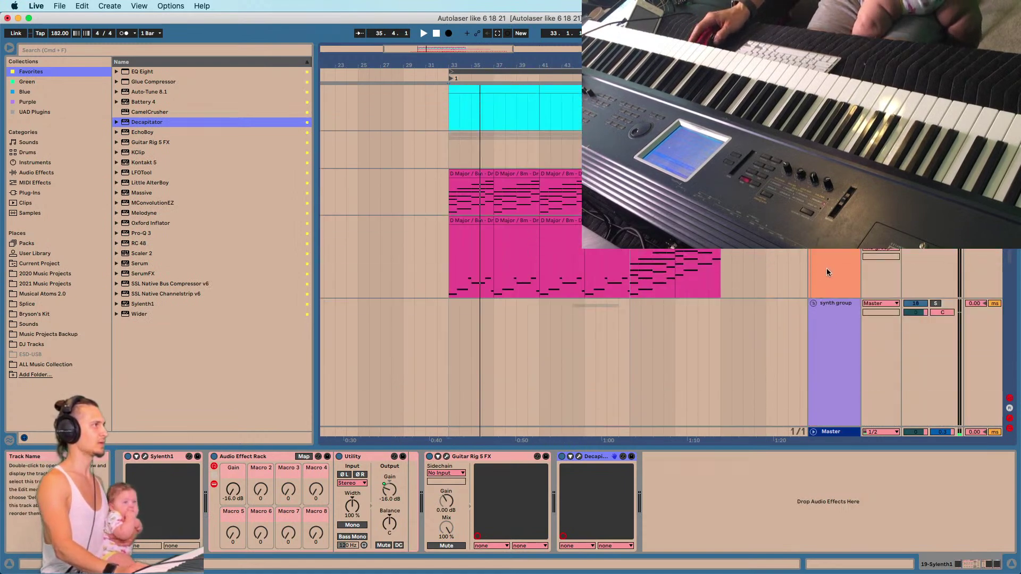
left_click(849, 254)
left_click(845, 199)
left_click(842, 254)
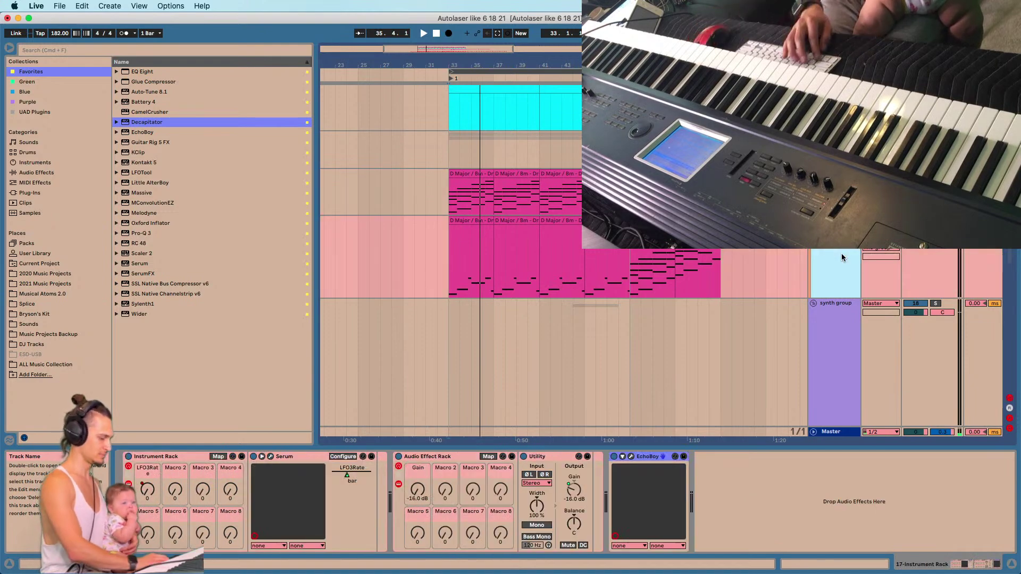
key("super+shift+t")
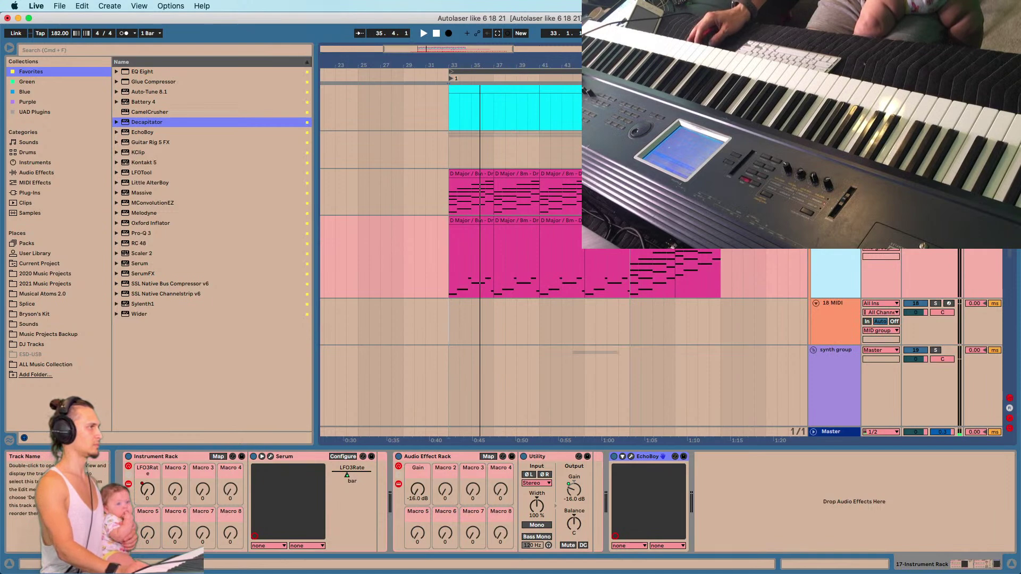
Copy the Serum device from the 17 Instrument Rack track onto the new 18 MIDI track.
left_click(296, 458)
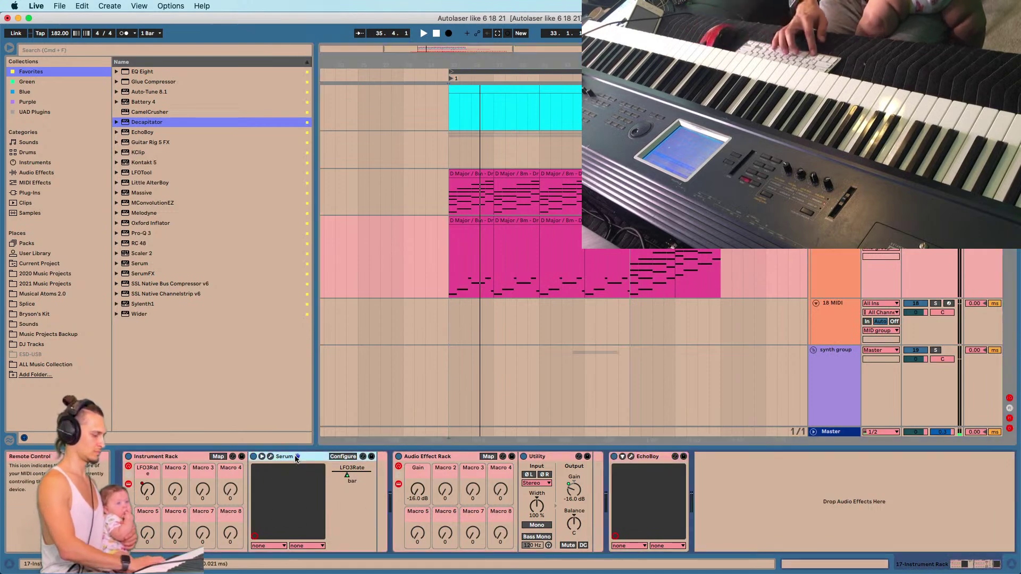
left_click(835, 324)
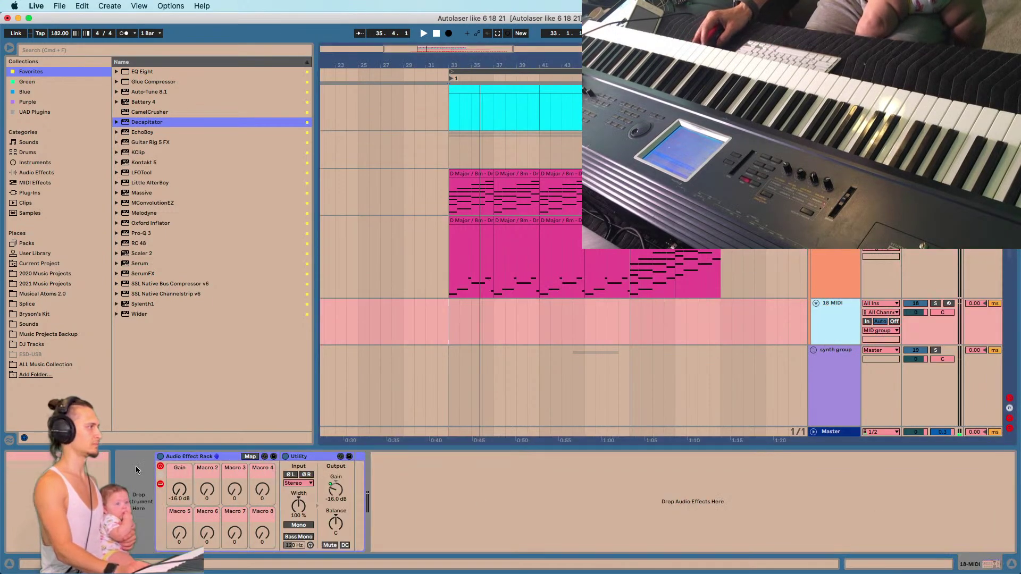
left_click(143, 469)
key("super+v")
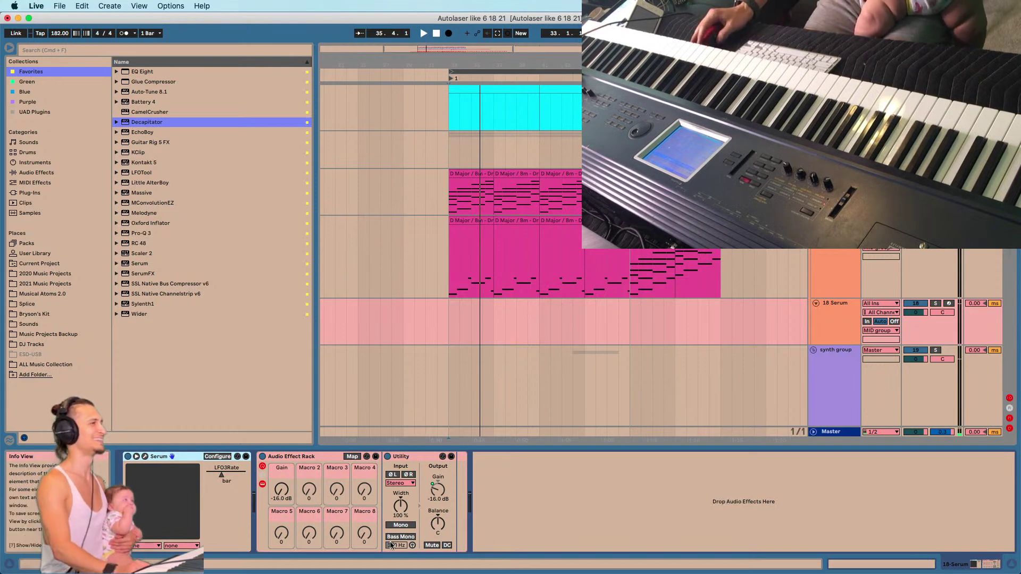
Arm the 18 Serum track, open its Serum window below the clips and play the loop from bar 33.
key("space")
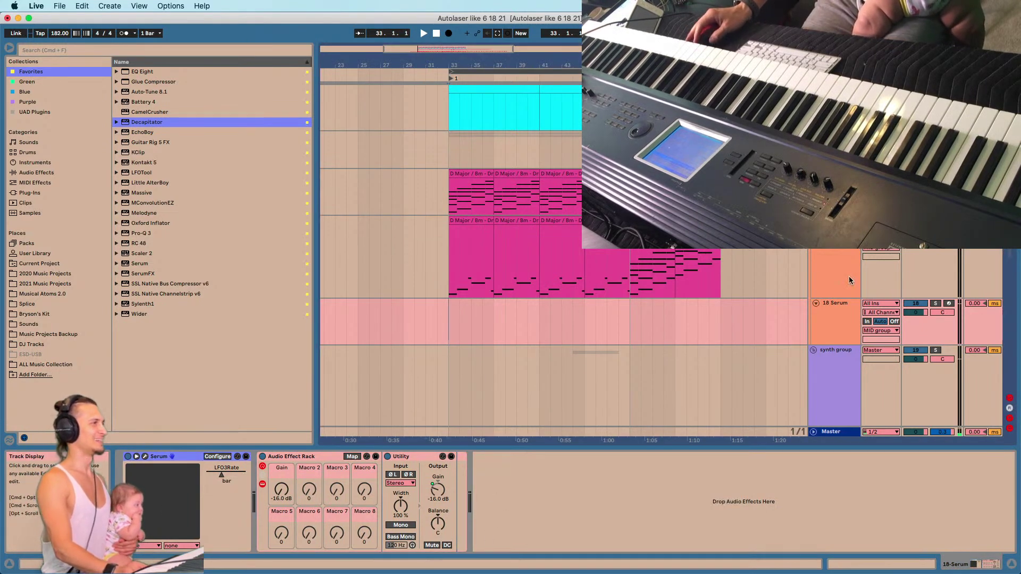
left_click(951, 303)
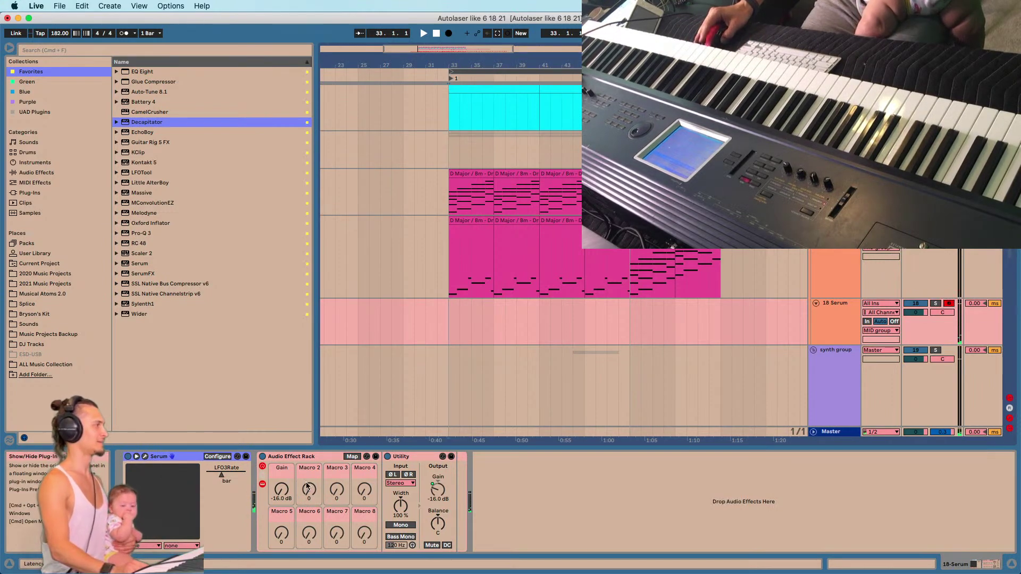
left_click(145, 456)
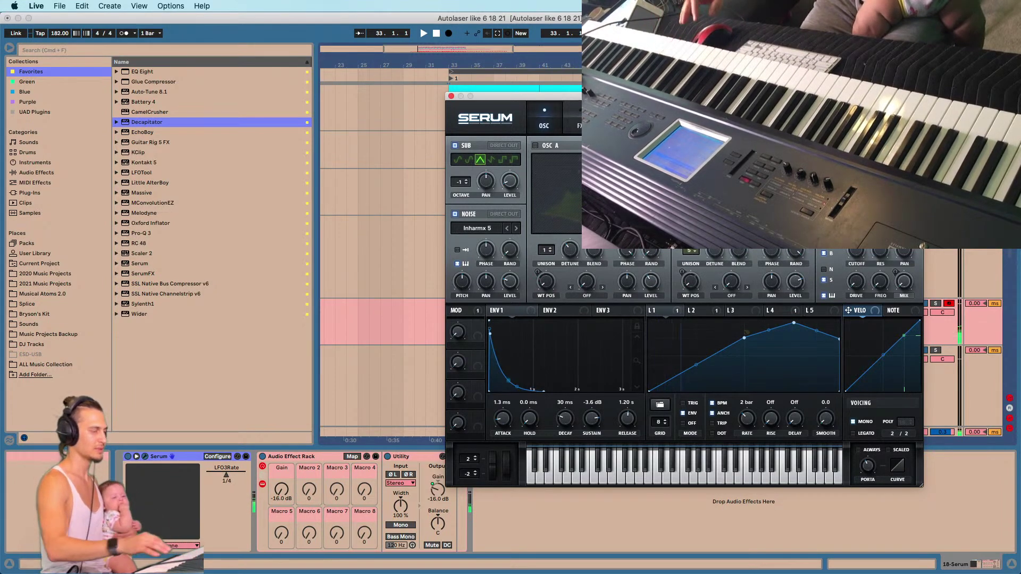
left_click_drag(727, 96, 526, 241)
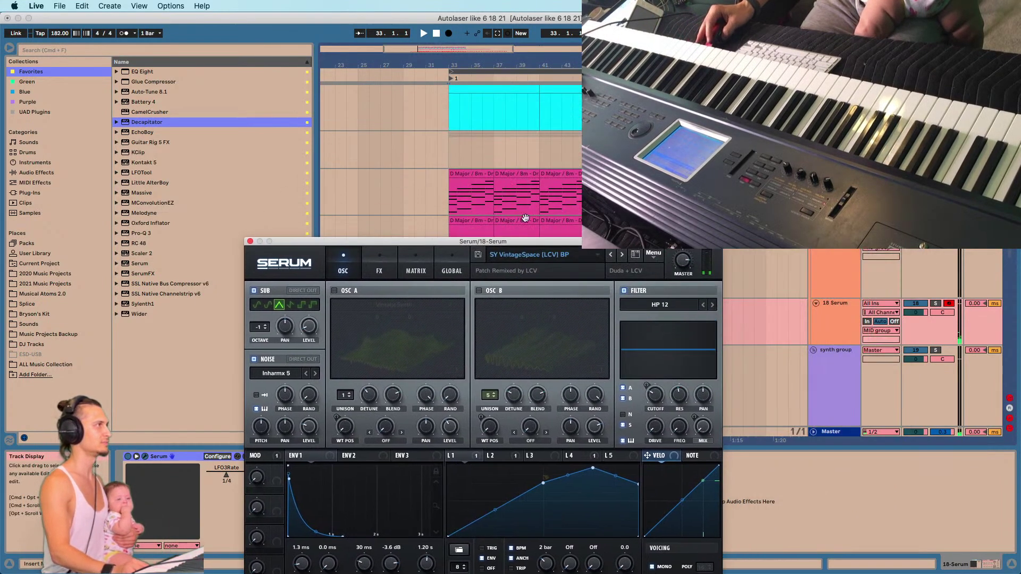
left_click(447, 145)
key("space")
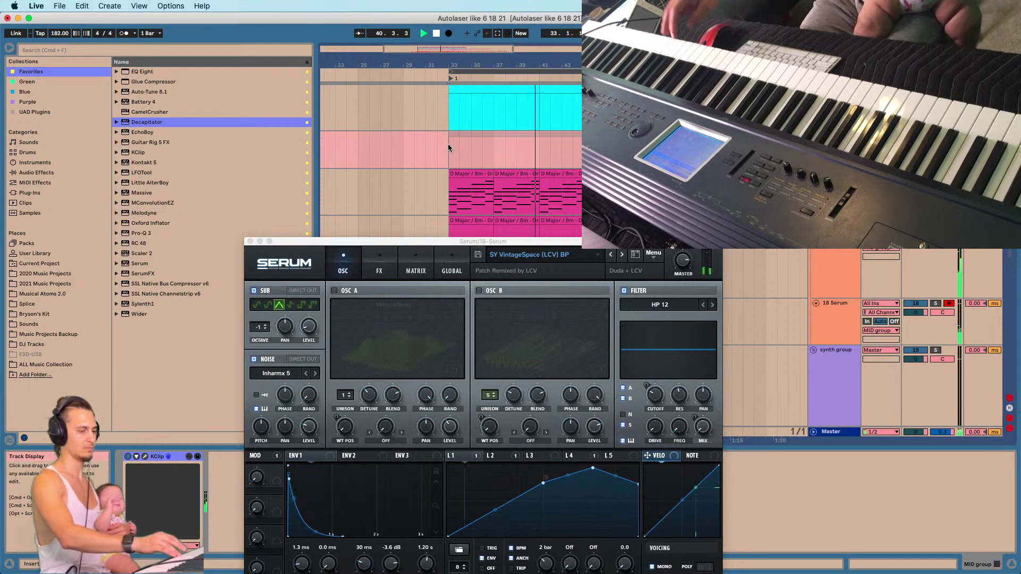
Stop playback, capture the phrase just played on 18 Serum as a MIDI clip and move the Serum window clear of the track.
key("space")
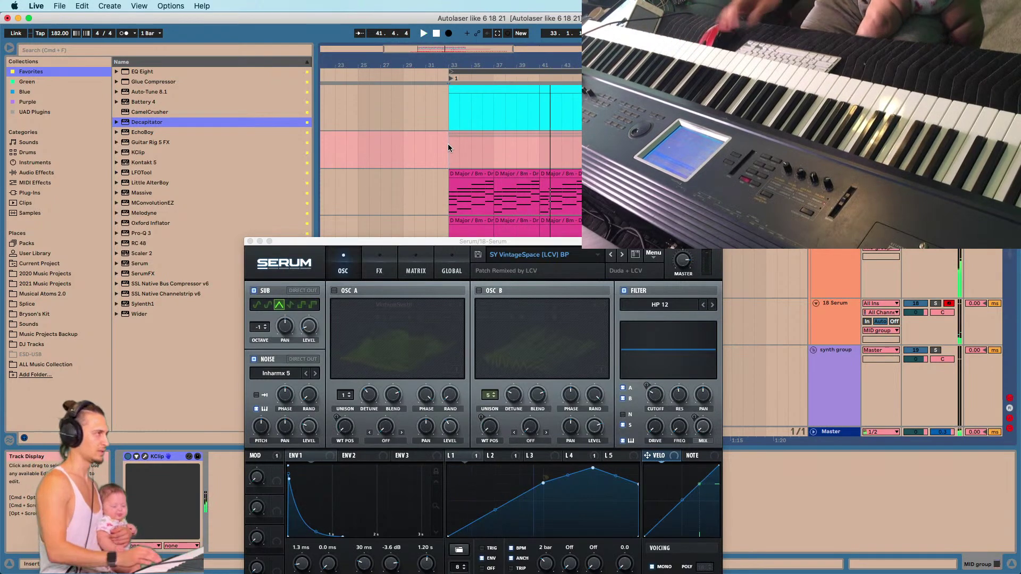
left_click_drag(584, 241, 192, 277)
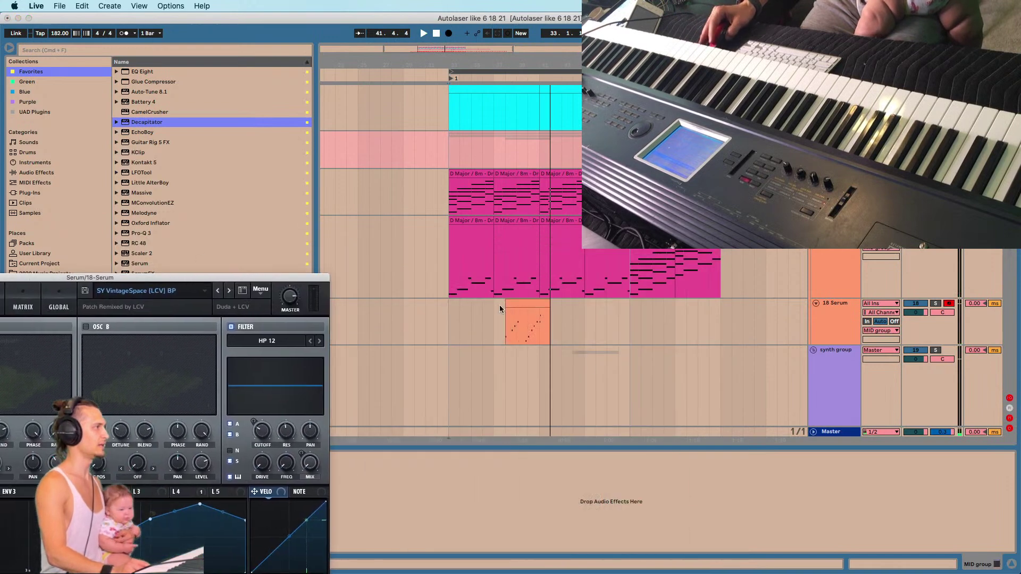
Audition the captured 18 Serum clip from bar 38 and trim its start to bar 39.
left_click(517, 335)
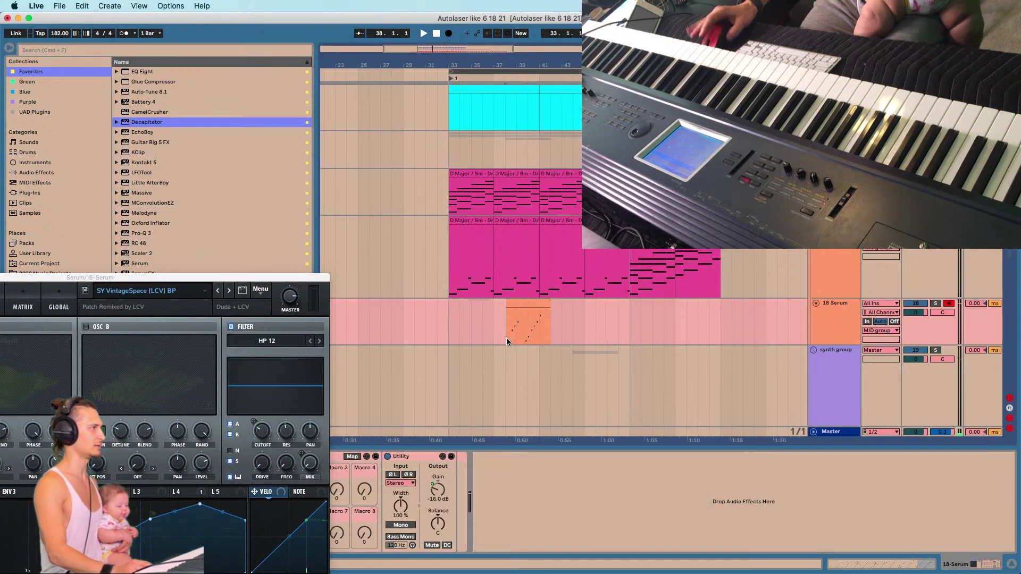
key("space")
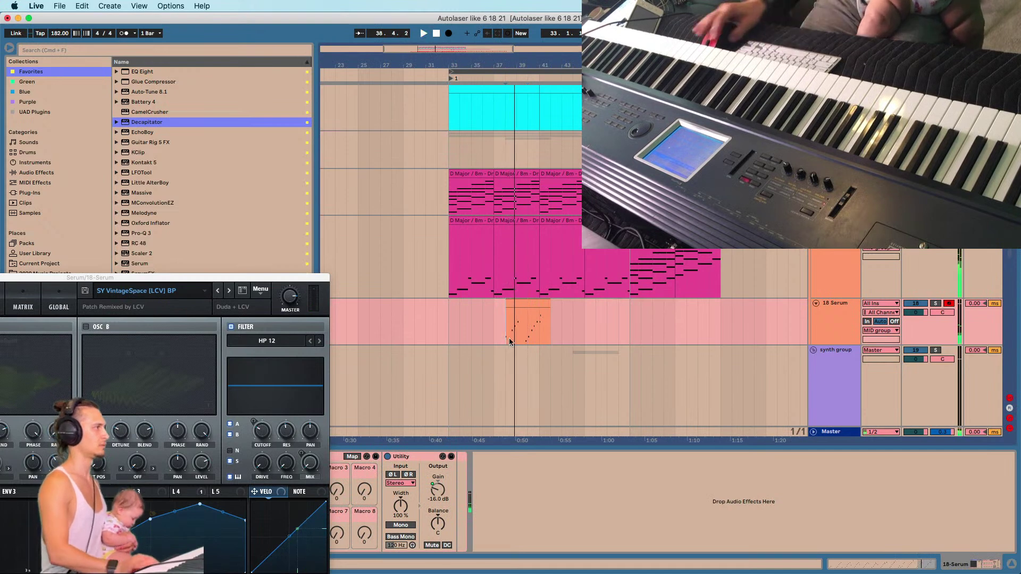
left_click_drag(507, 313, 517, 308)
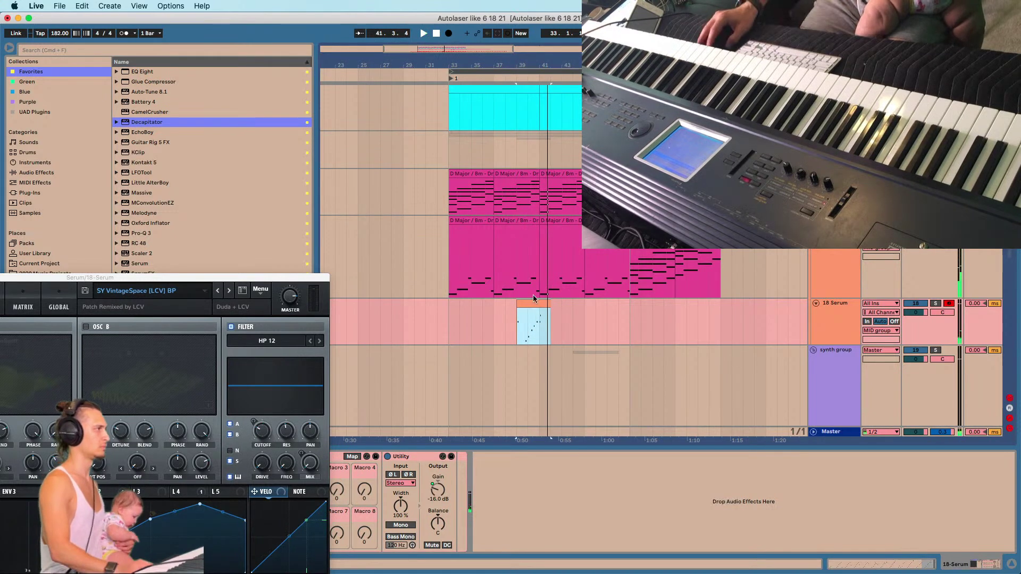
Try the trimmed 18 Serum clip at bar 33 with the loop playing, and undo the move.
left_click_drag(527, 75, 558, 47)
left_click_drag(558, 303, 500, 327)
key("space")
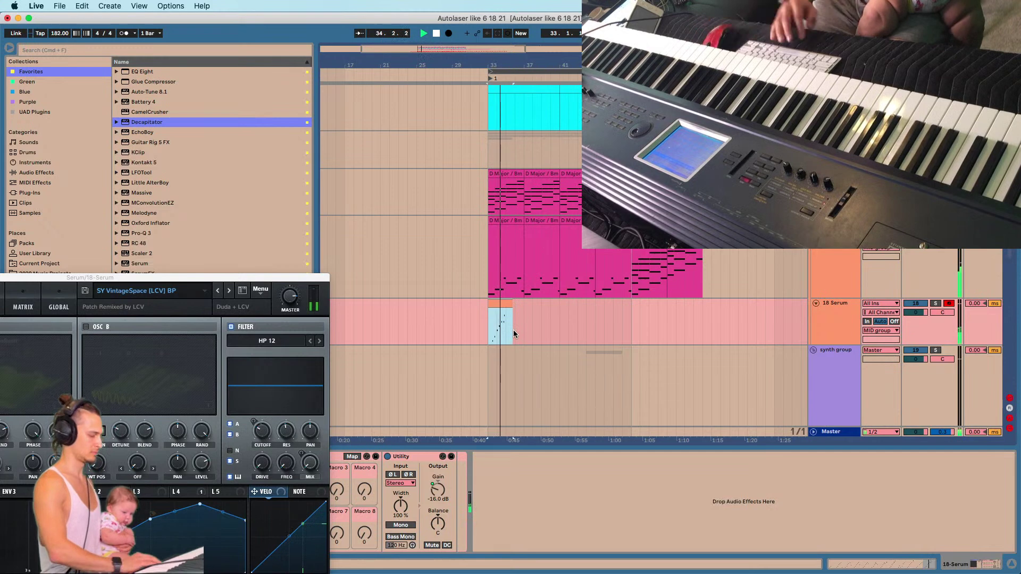
key("space")
key("super+z")
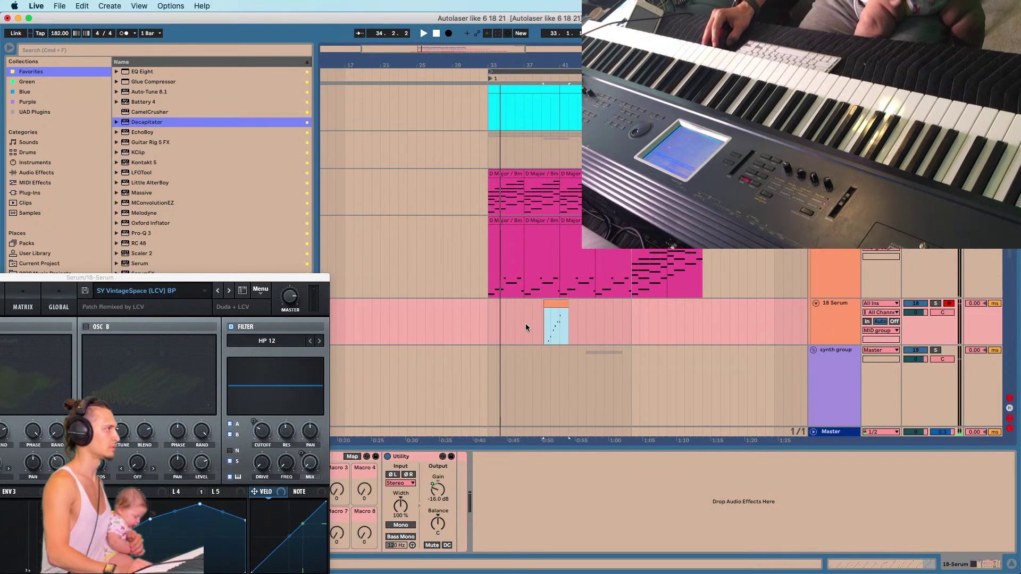
Move the 18 Serum clip so it starts at 41.2.1 and play it there against the chords.
left_click(550, 318)
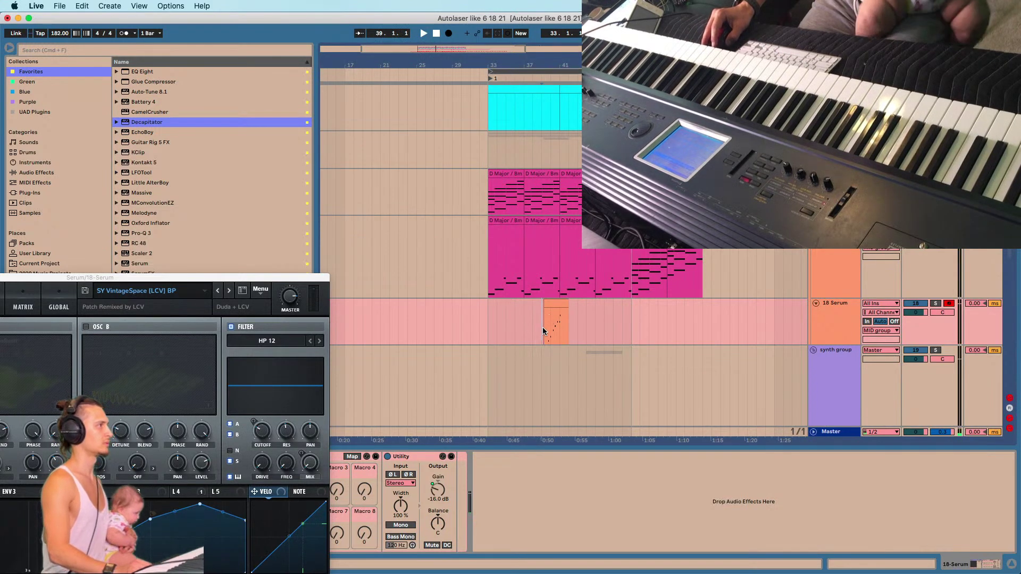
left_click_drag(556, 303, 576, 307)
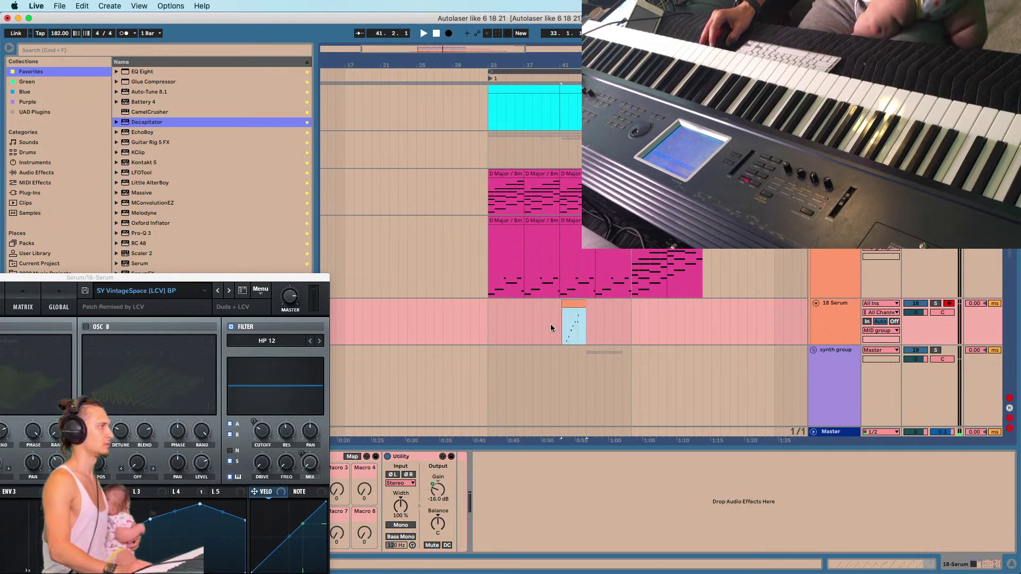
left_click(559, 321)
key("space")
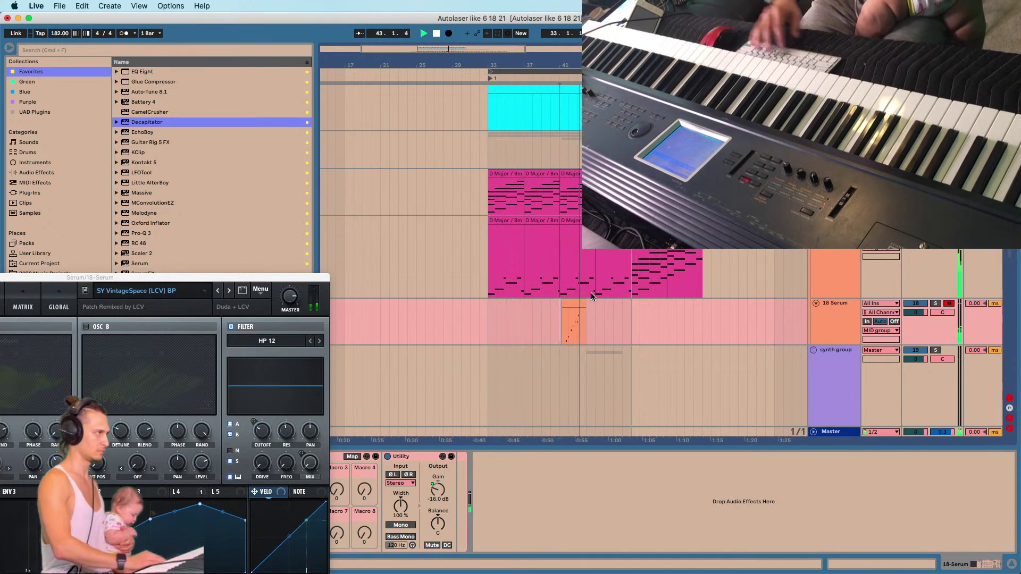
key("space")
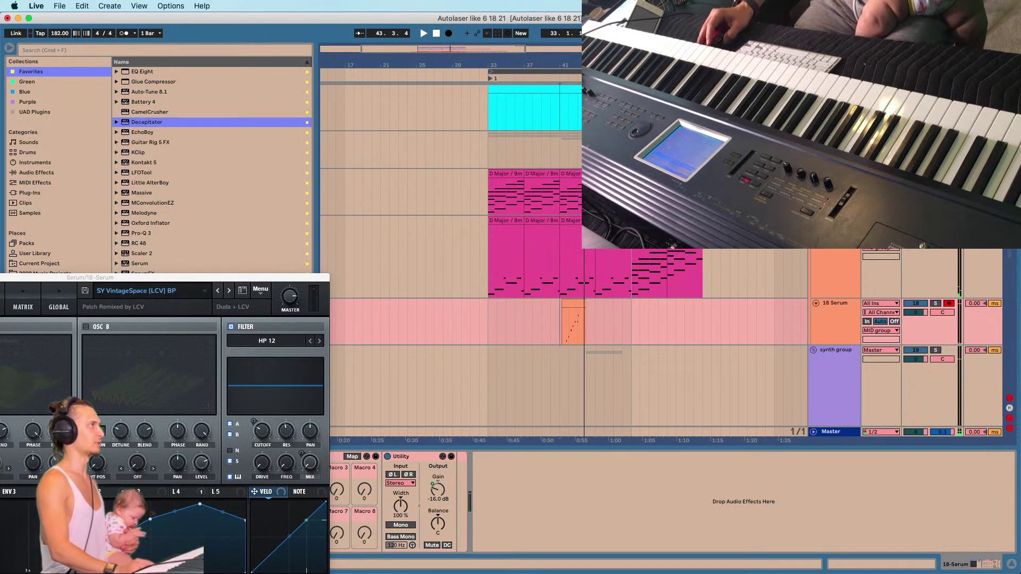
Start recording a new pass on the armed 18 Serum track from bar 33.
left_click(508, 34)
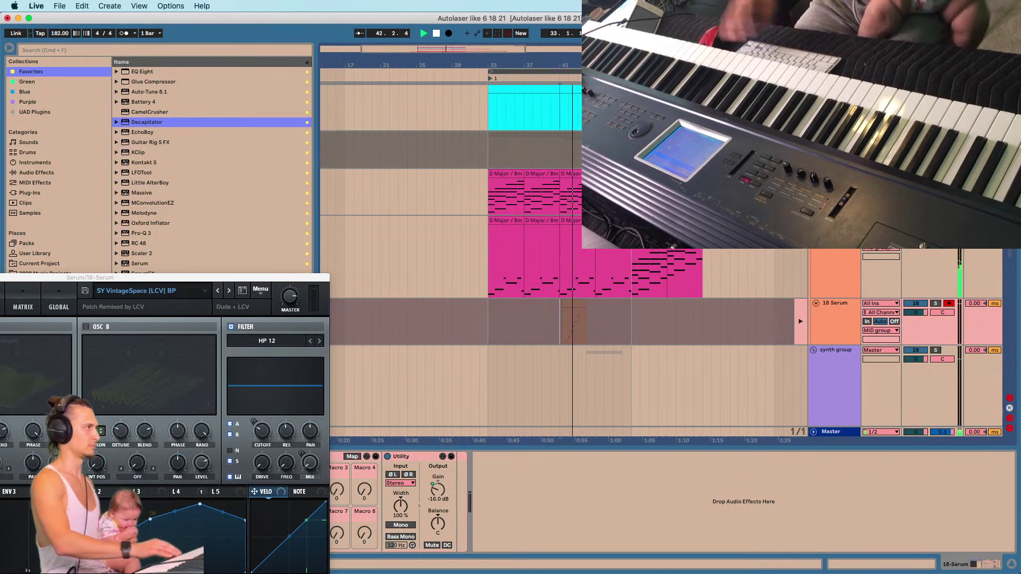
key("space")
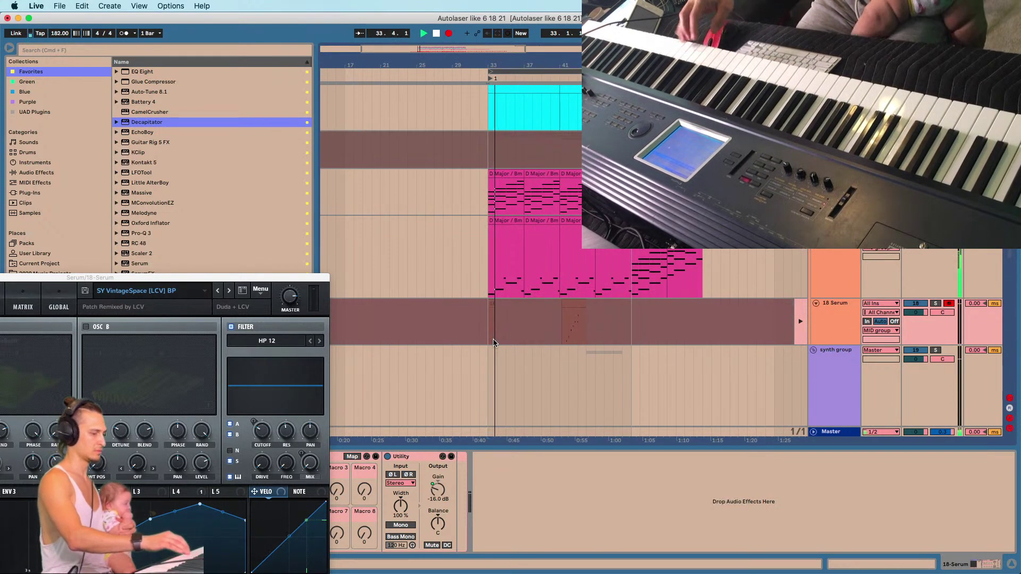
Stop recording and undo the latest take at bar 33 on the 18 Serum track.
key("space")
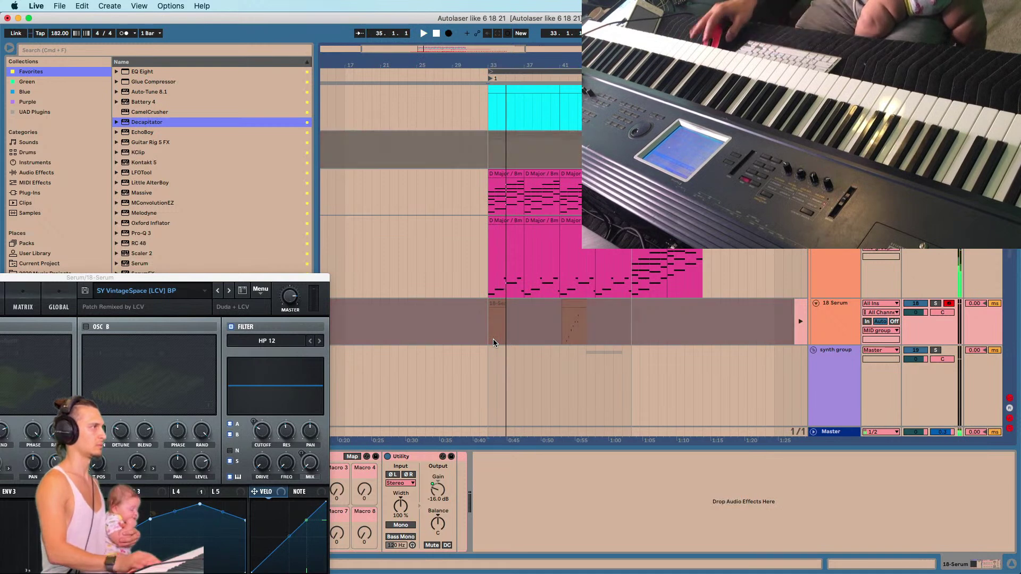
key("super+z")
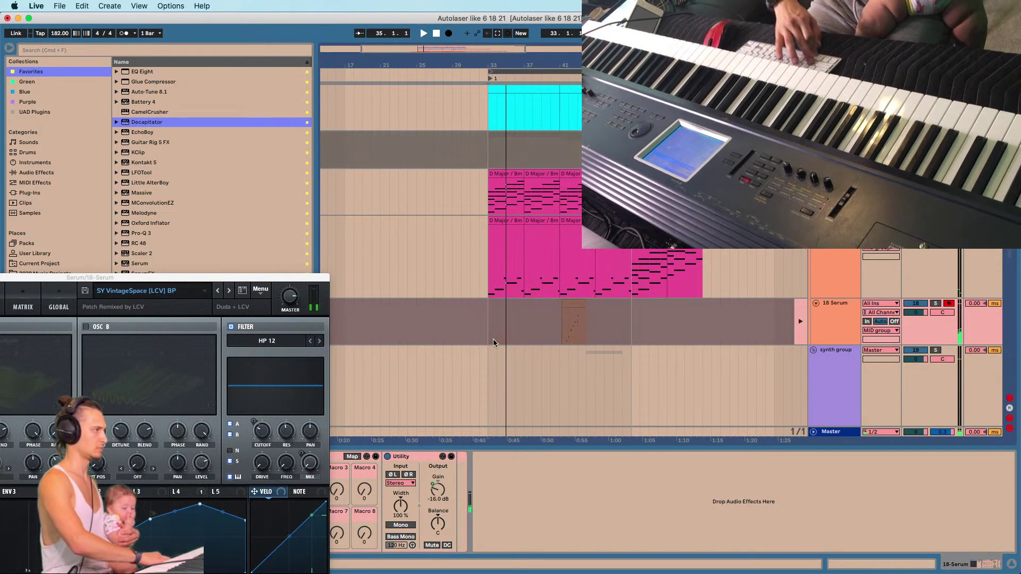
left_click(555, 323)
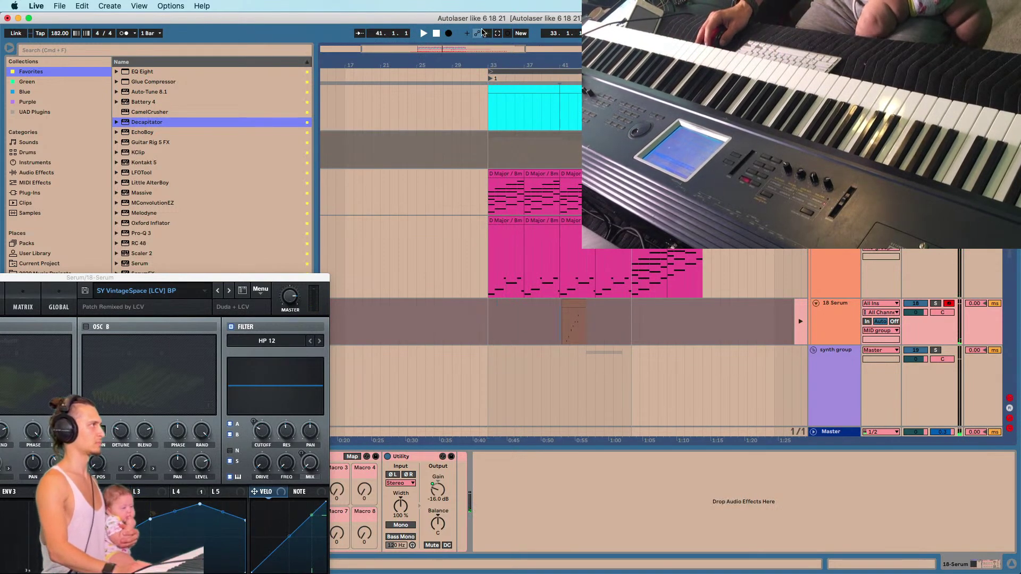
left_click(568, 302)
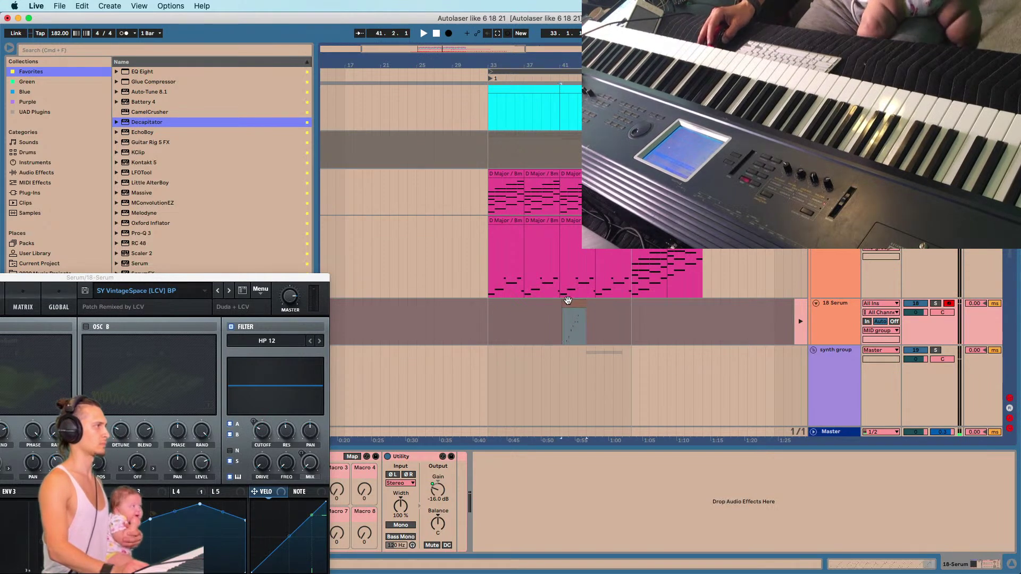
Record a short new take on the 18 Serum track starting from bar 33.
left_click(484, 337)
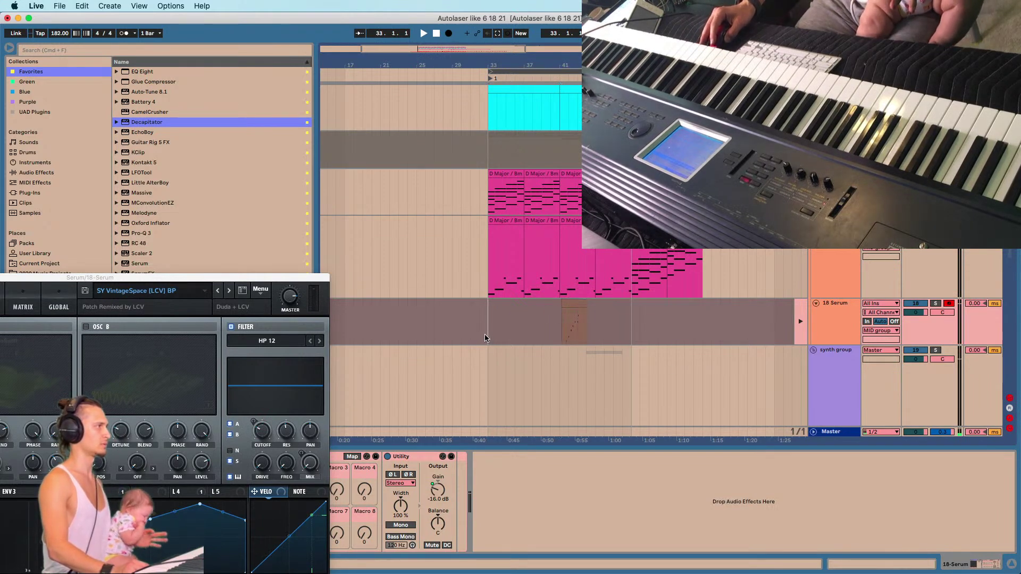
key("F9")
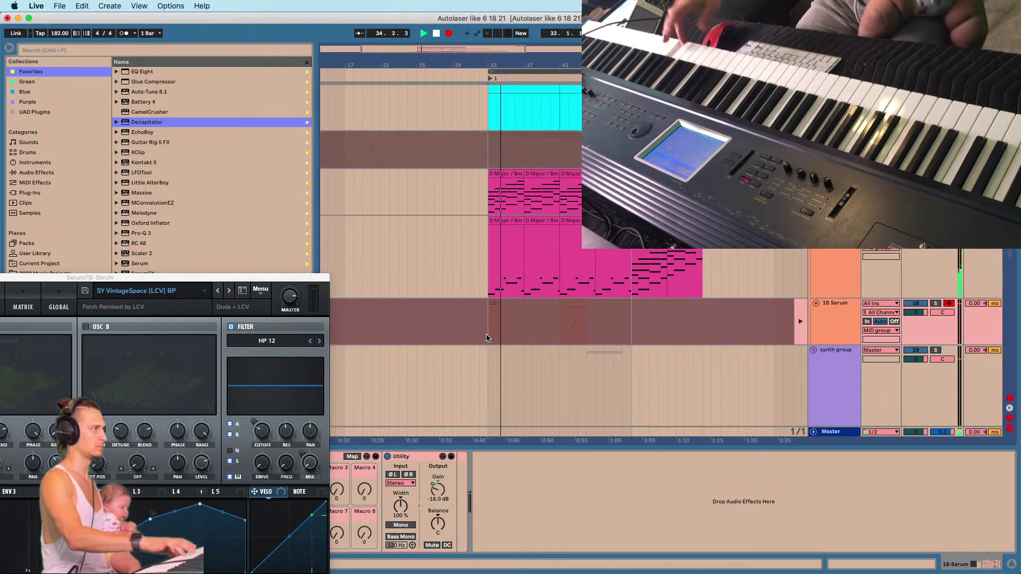
key("F9")
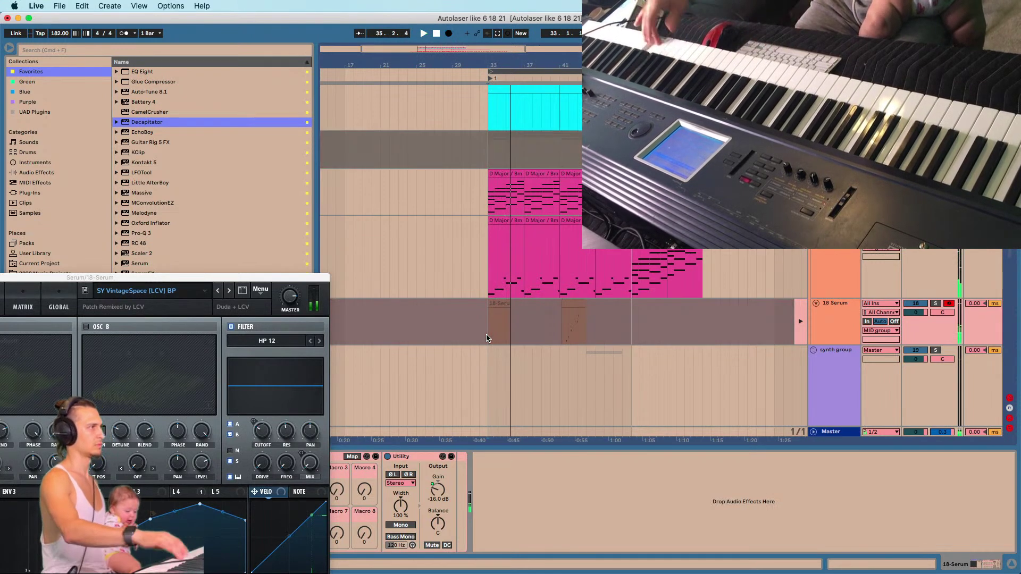
Consolidate the Serum clip at bar 41 into a four-bar clip and move it to bar 49.
left_click(567, 312)
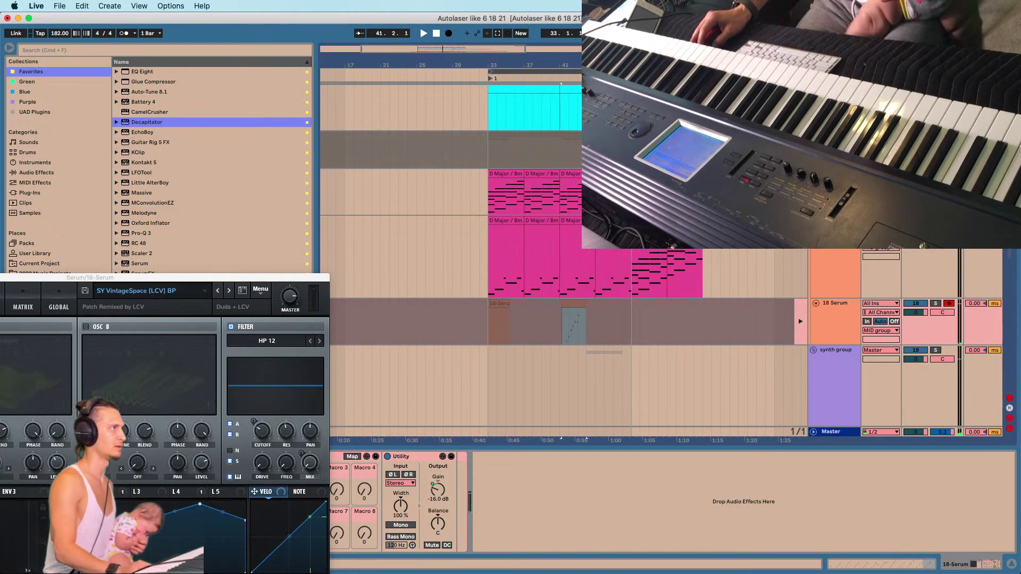
left_click(580, 303)
left_click_drag(558, 309, 588, 311)
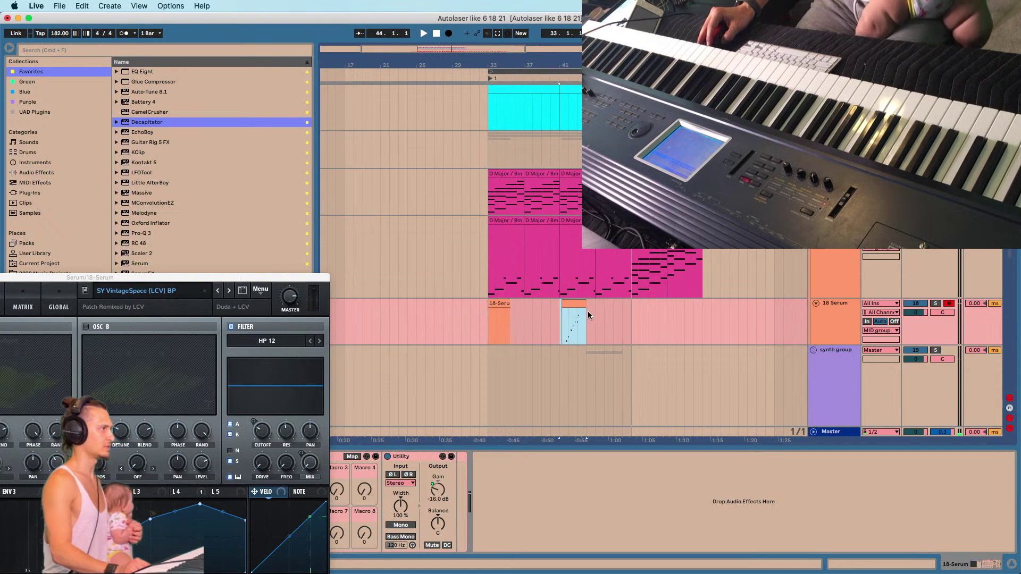
key("super+j")
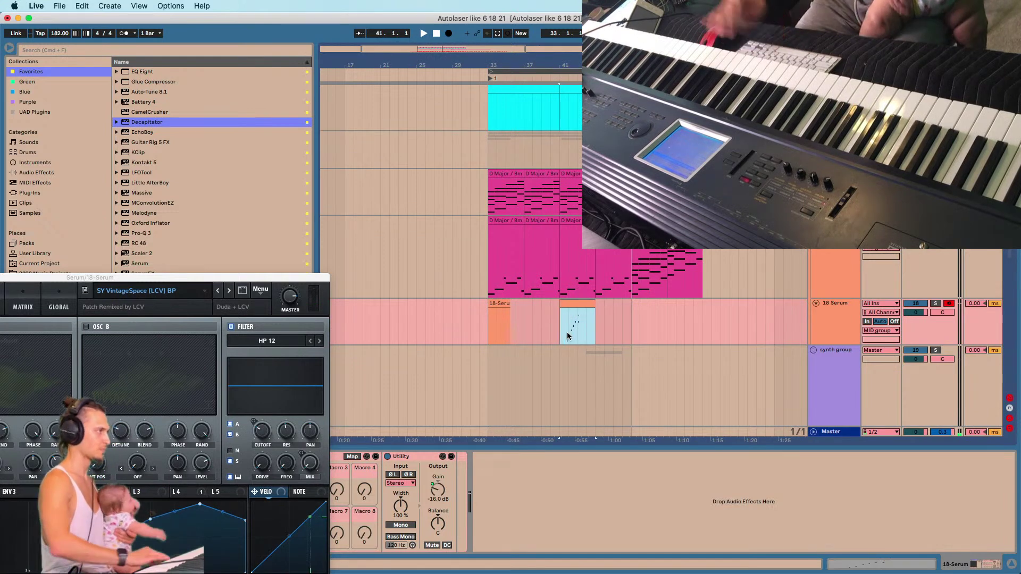
left_click_drag(572, 304, 645, 304)
Play from bar 33 and try recording short takes of the melody on the 18 Serum track.
left_click(500, 303)
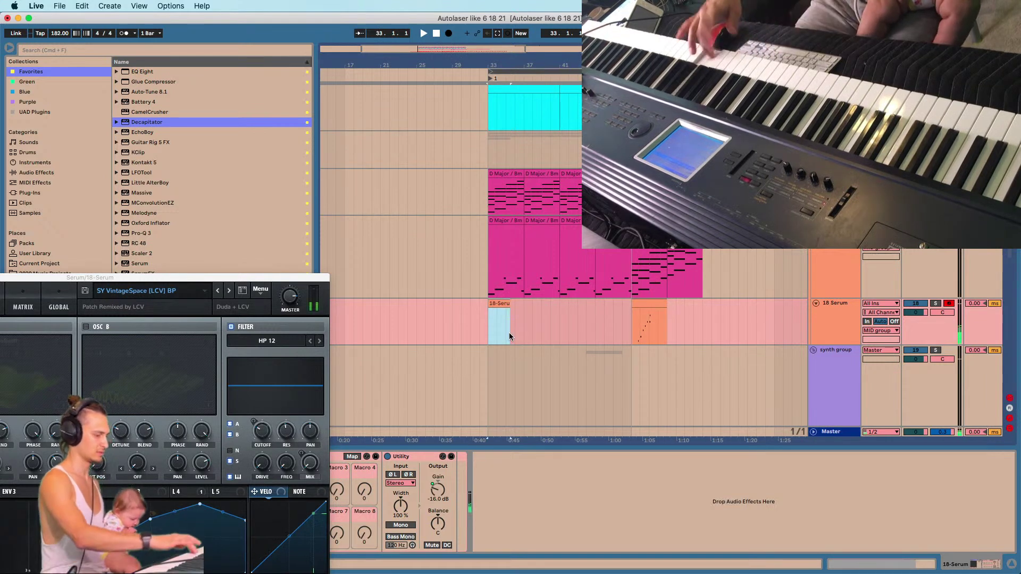
key("space")
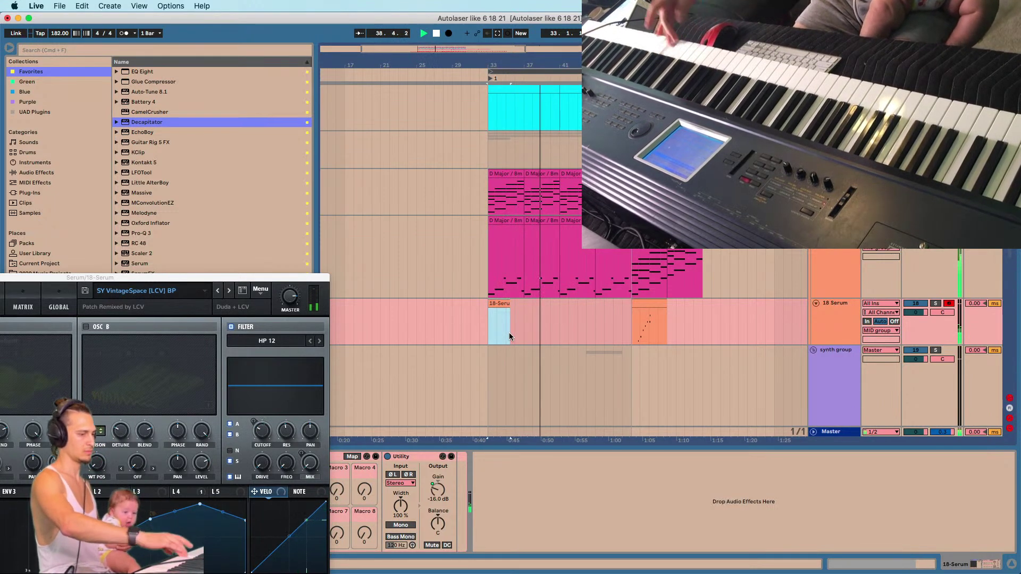
key("F9")
key("space")
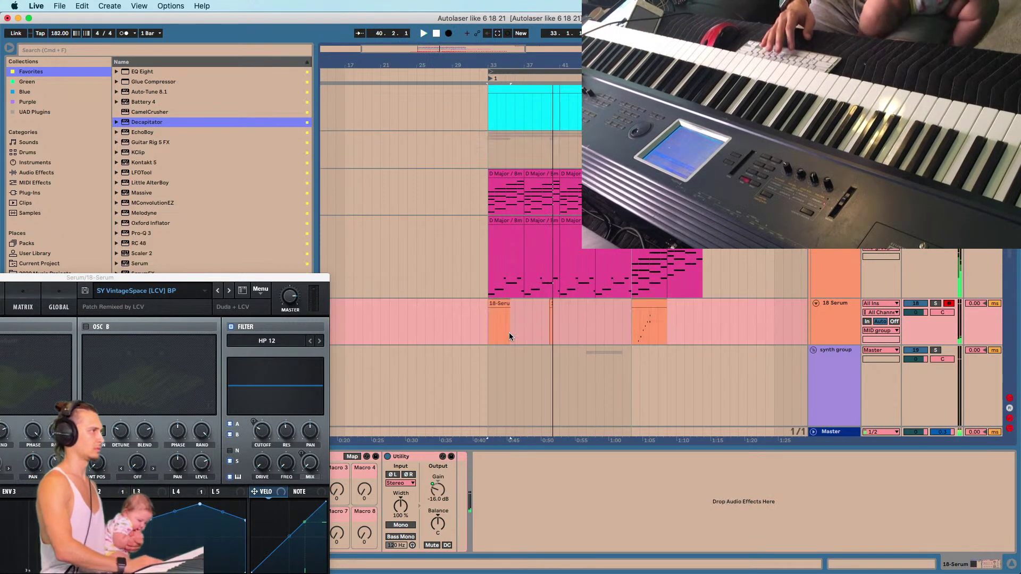
key("space")
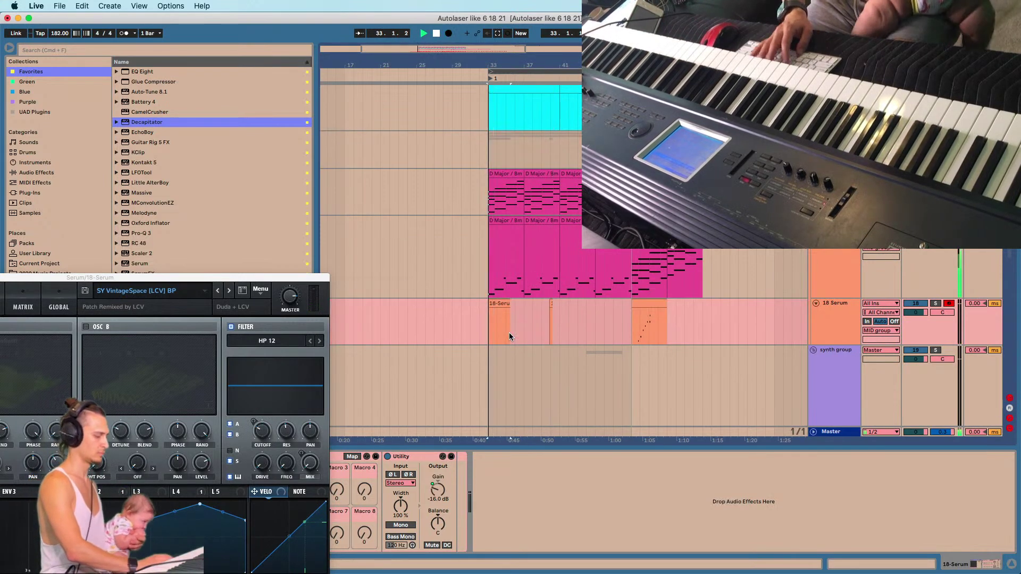
key("F9")
key("space")
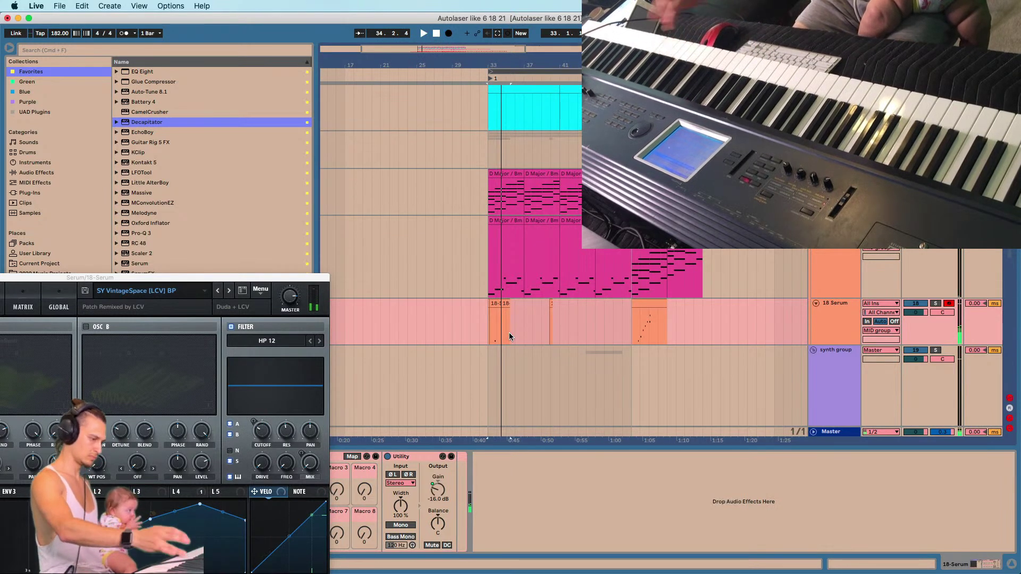
Record a rising melody from bar 33 on the 18 Serum track and move the new clip to about bar 39.
key("F9")
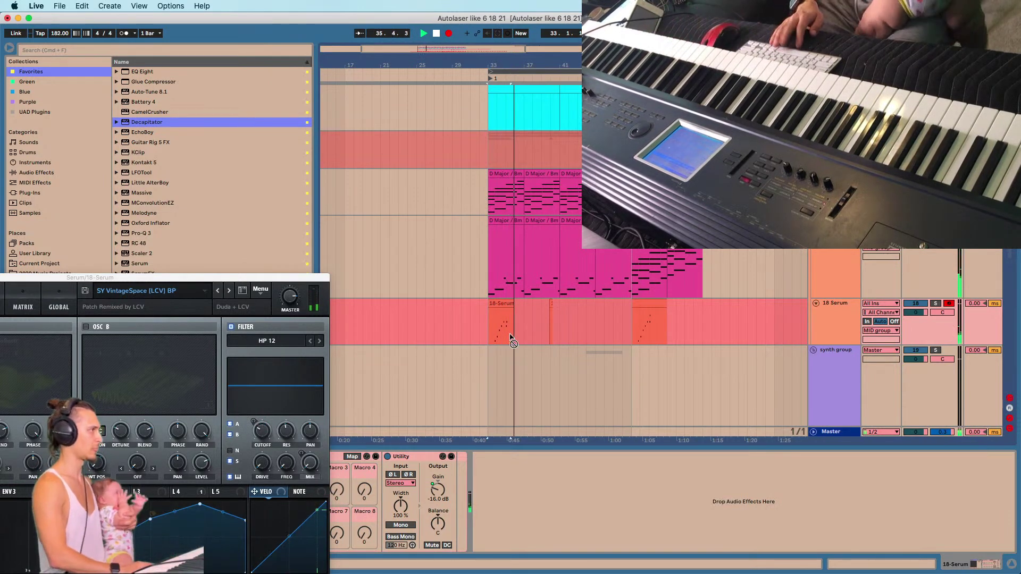
key("space")
left_click_drag(497, 304, 551, 308)
Move the consolidated clip from bar 49 to bar 33 and place the new take after it at about bar 35, checking playback.
left_click_drag(645, 304, 509, 343)
key("space")
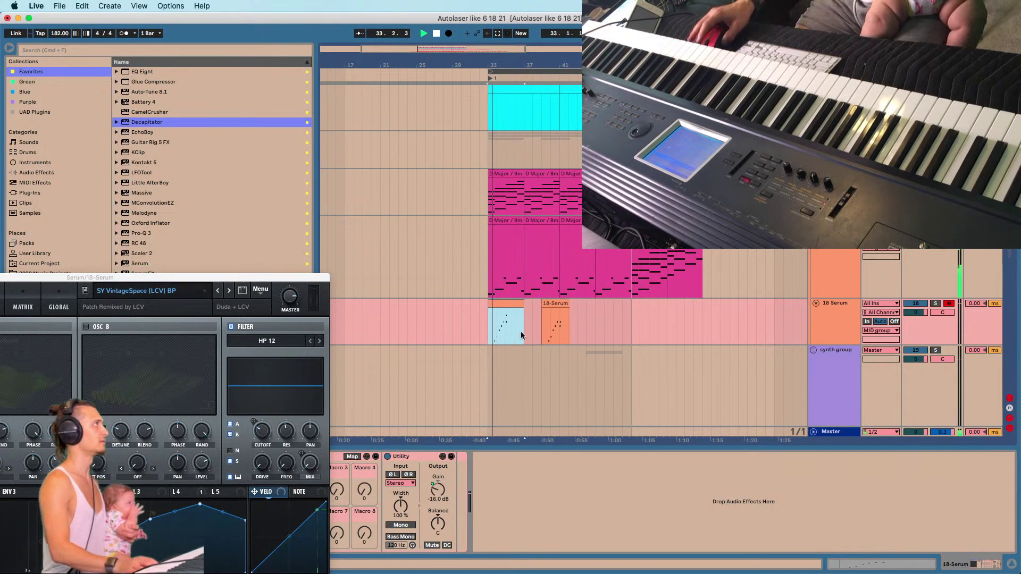
left_click_drag(555, 301, 510, 317)
left_click(487, 327)
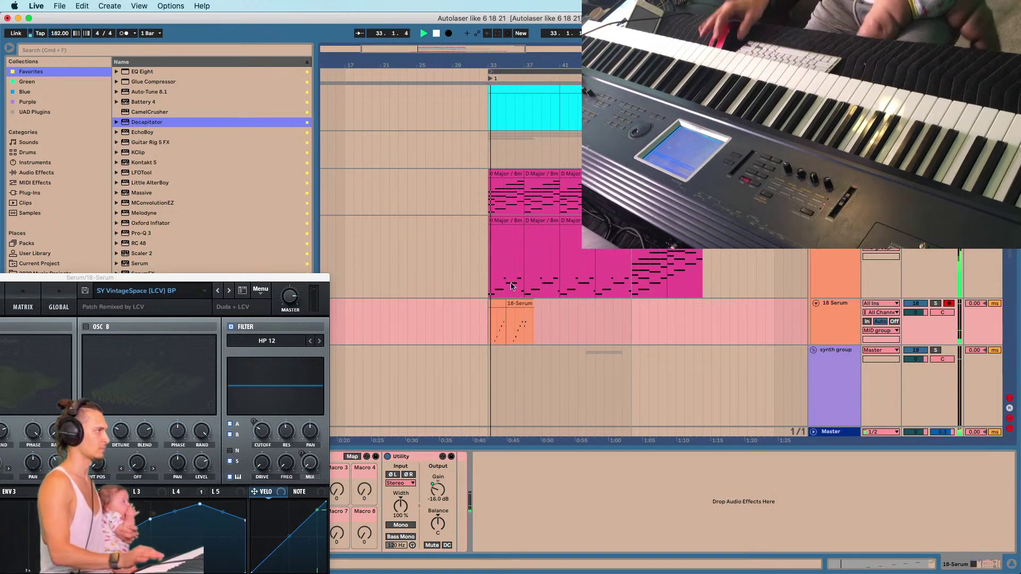
Shift the second Serum clip to start at bar 35 beat 3 and play the sequence from bar 33.
scroll(508, 174, "up", 3)
left_click(511, 309)
left_click(501, 304)
left_click_drag(500, 303, 557, 334)
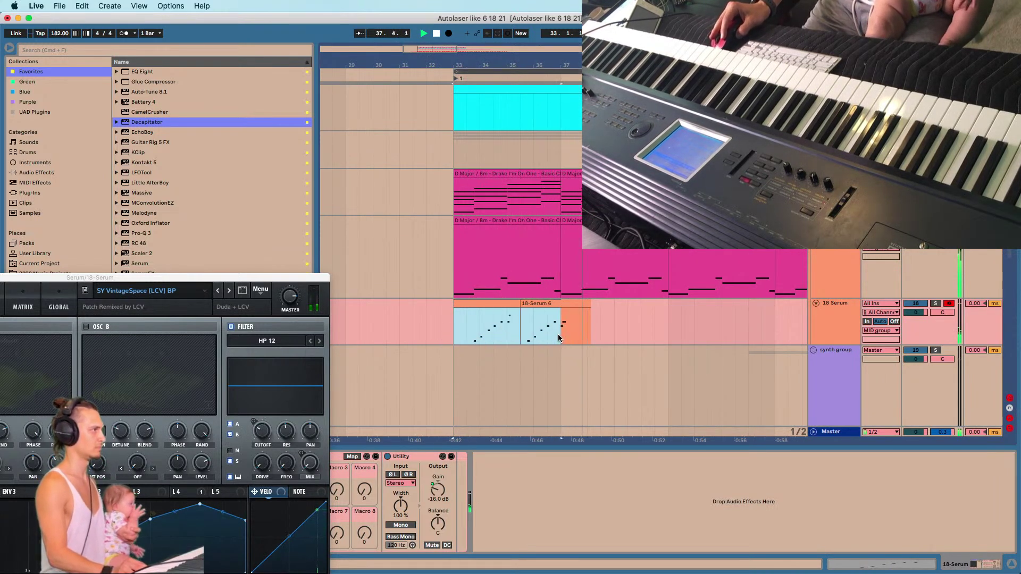
left_click(453, 332)
key("space")
key("space")
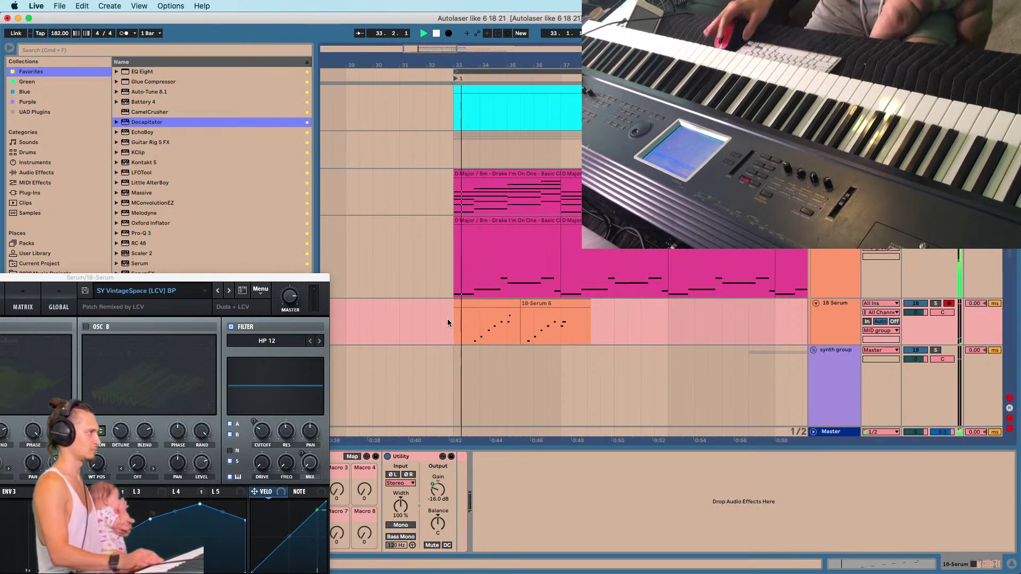
Copy the first Serum phrase, from bar 33 beat 3 to bar 35 beat 3, and paste it at bar 37 beat 3.
left_click_drag(459, 339, 520, 333)
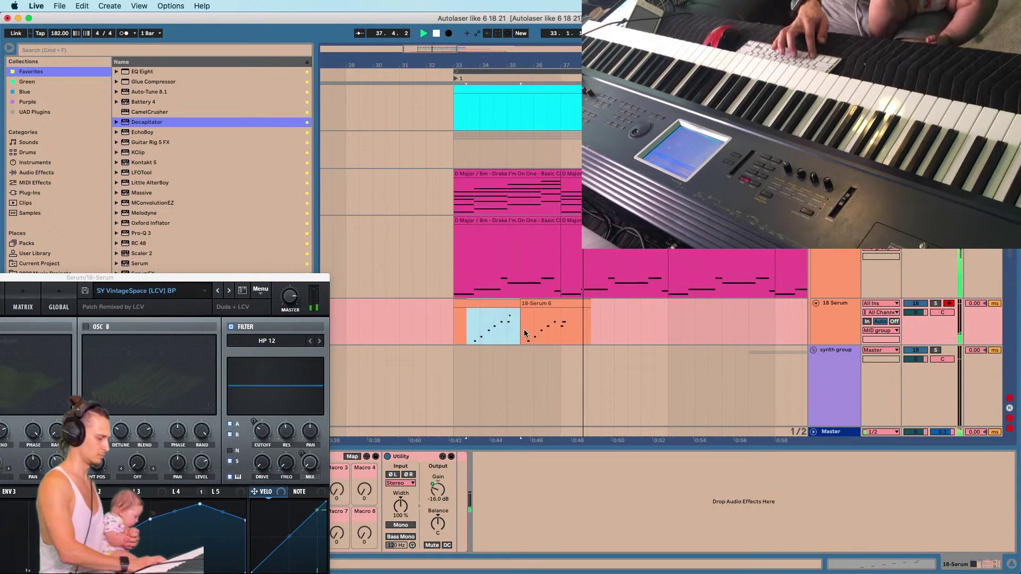
left_click(574, 330)
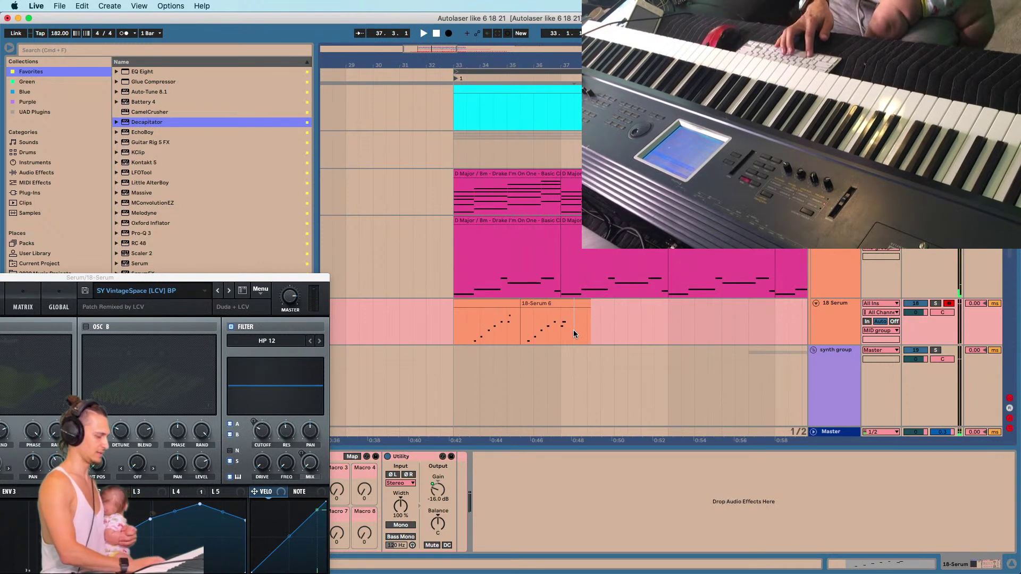
key("super+v")
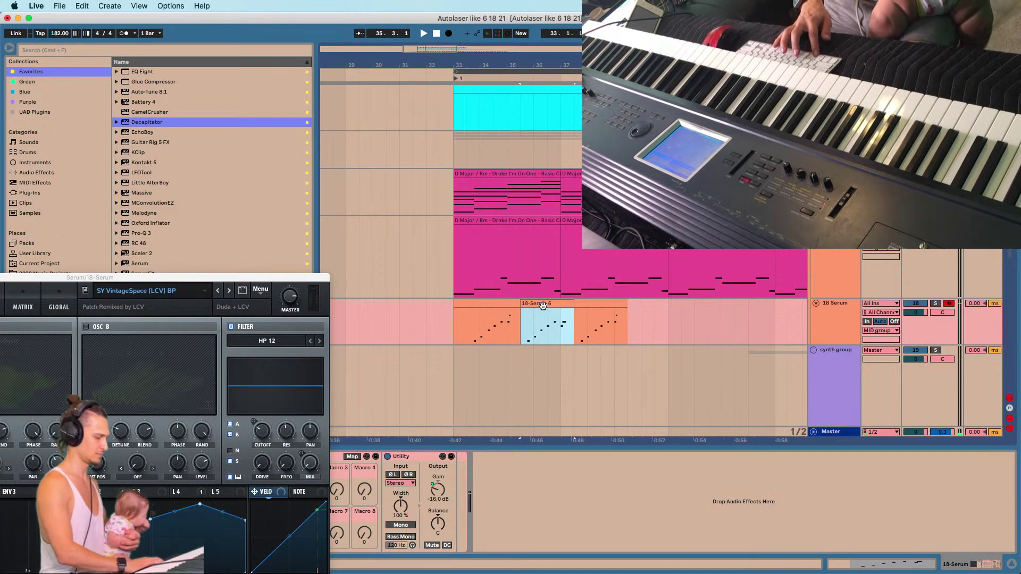
Copy the second Serum phrase at bar 35 beat 3 to bar 39 beat 3.
left_click(620, 329)
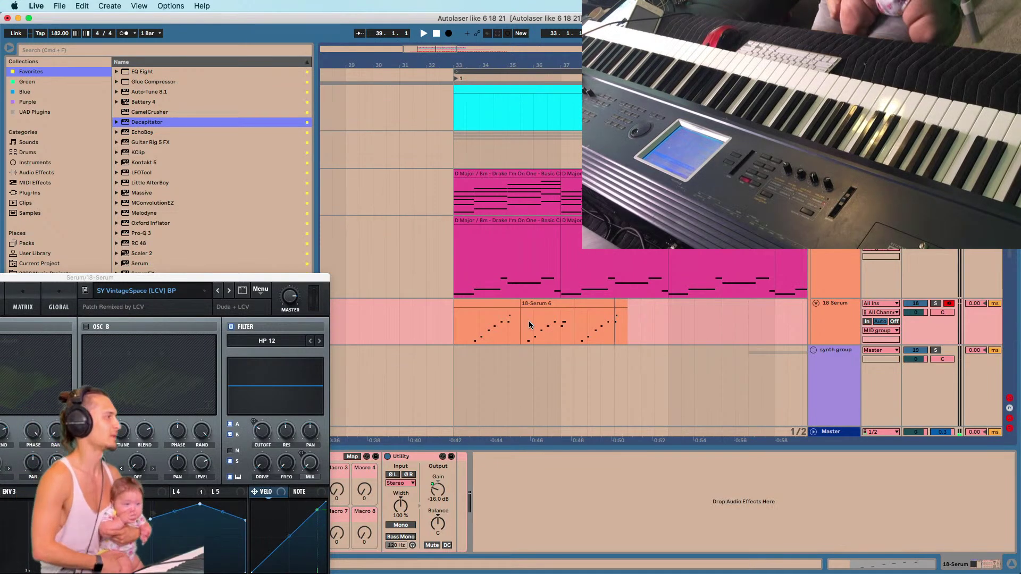
left_click(547, 299)
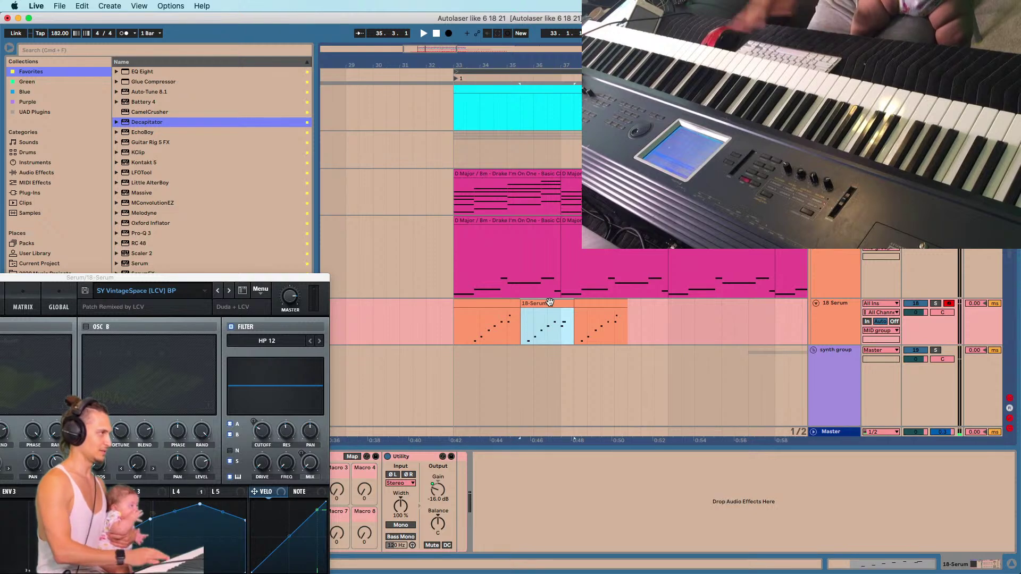
left_click(627, 316)
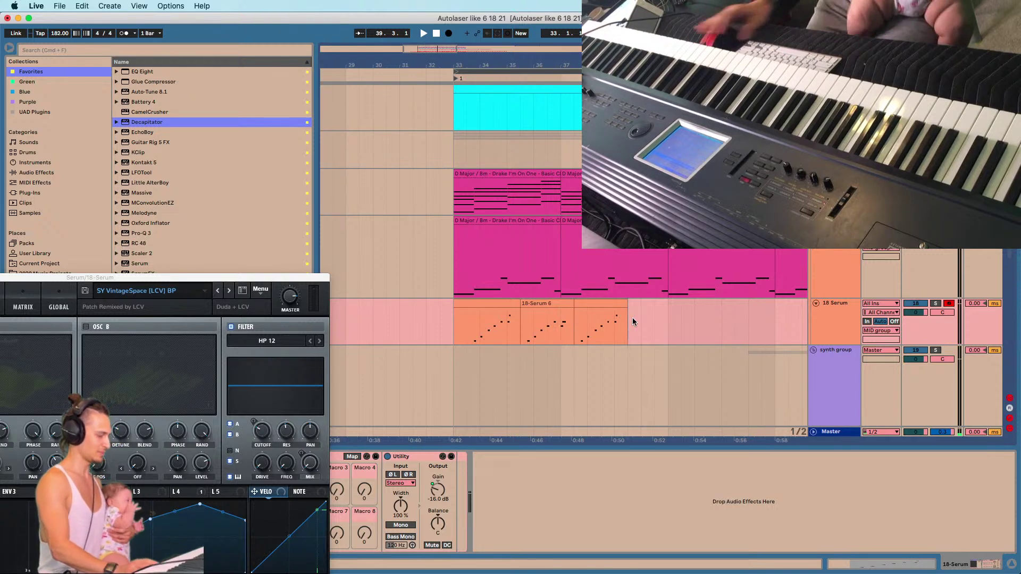
key("cmd+d")
Play the four Serum phrases from bar 33 to check how they fit the chords.
left_click(454, 335)
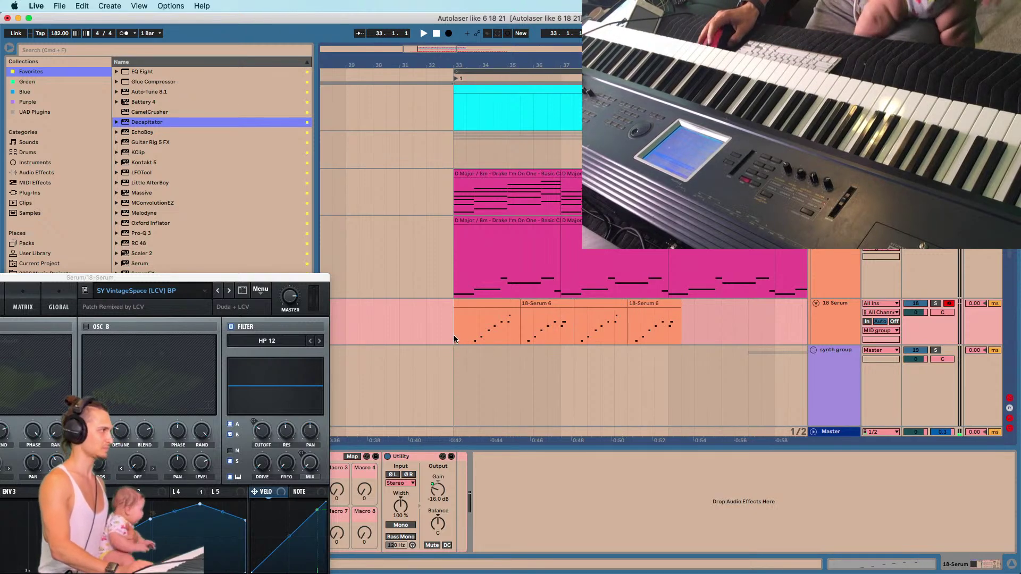
key("space")
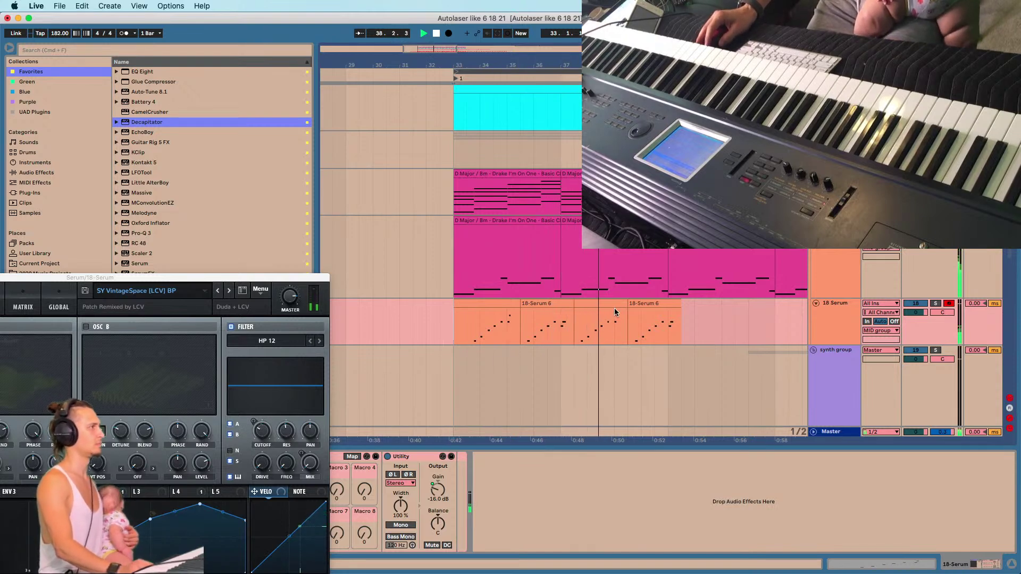
left_click(655, 314)
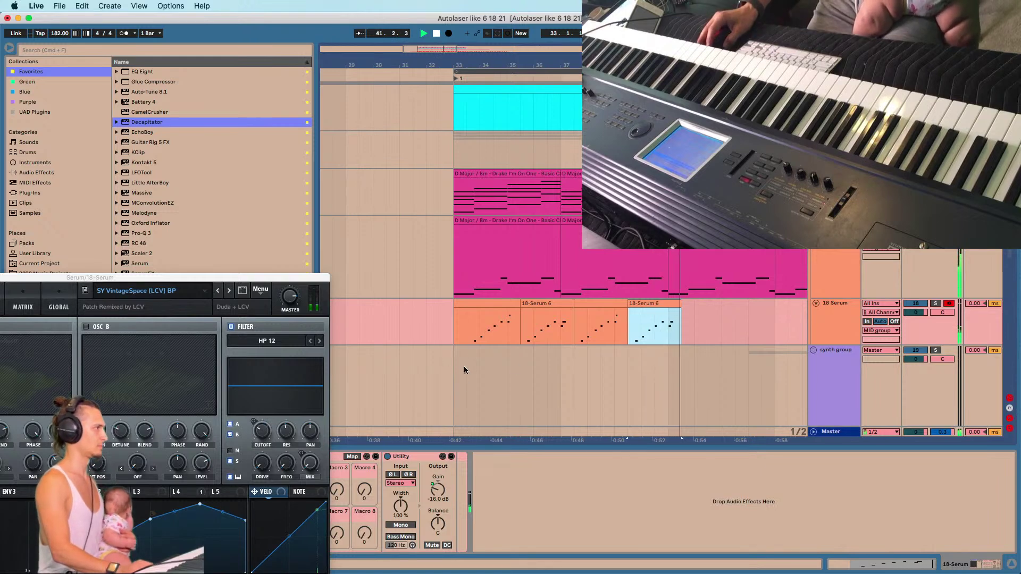
left_click(461, 342)
key("space")
Lower the volume of the 18 Serum track slightly.
left_click_drag(455, 334, 666, 331)
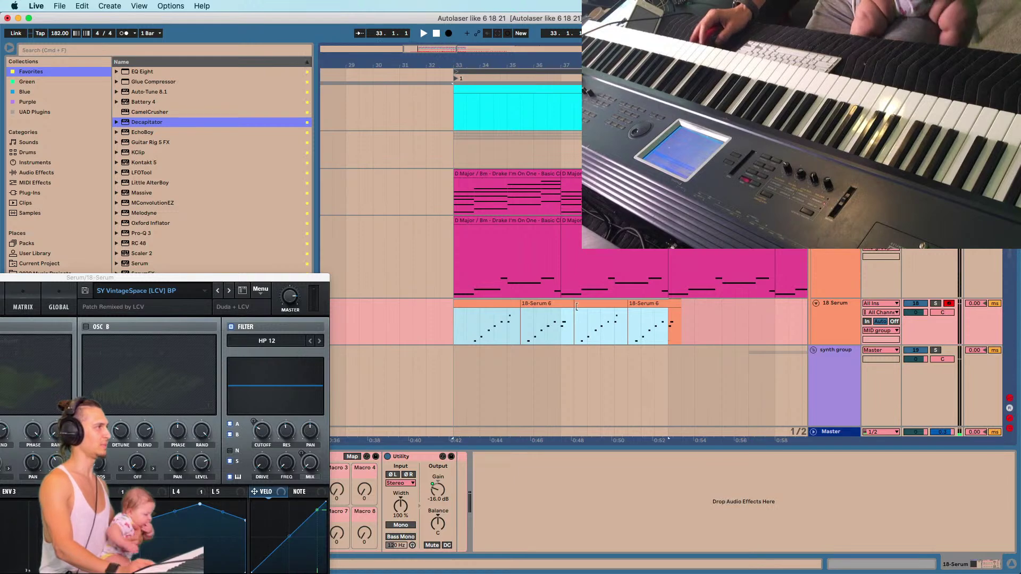
key("minus")
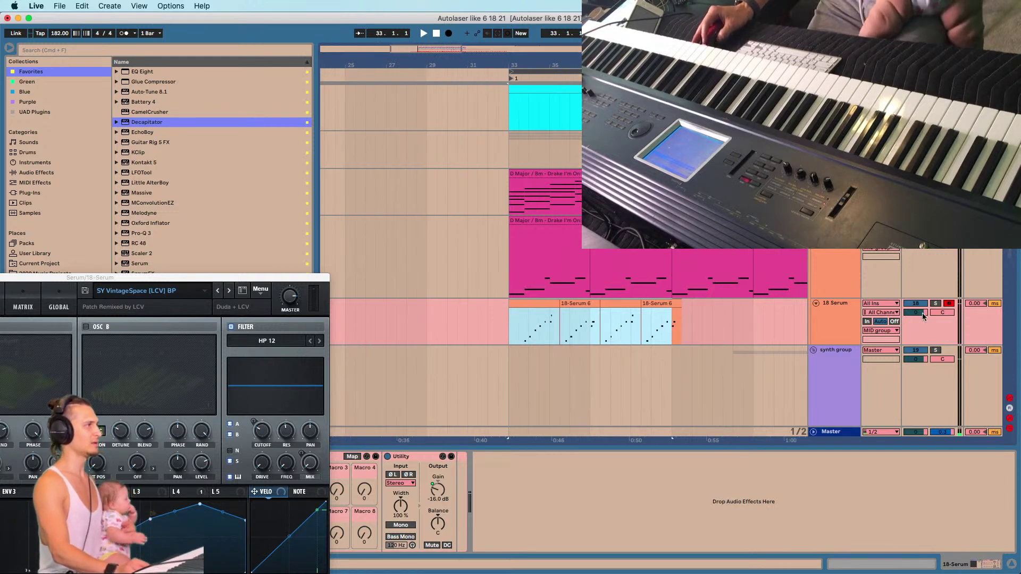
left_click_drag(924, 315, 924, 313)
Copy the Serum melody from bar 33 beat 3 onward, paste it at bar 41 beat 3, and play from there.
left_click_drag(519, 336, 671, 339)
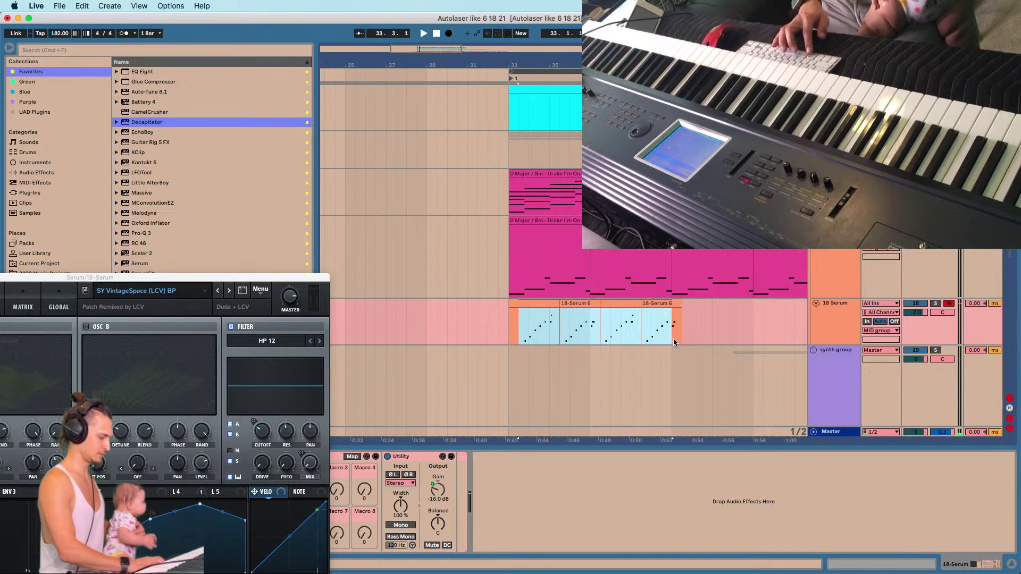
left_click(683, 332)
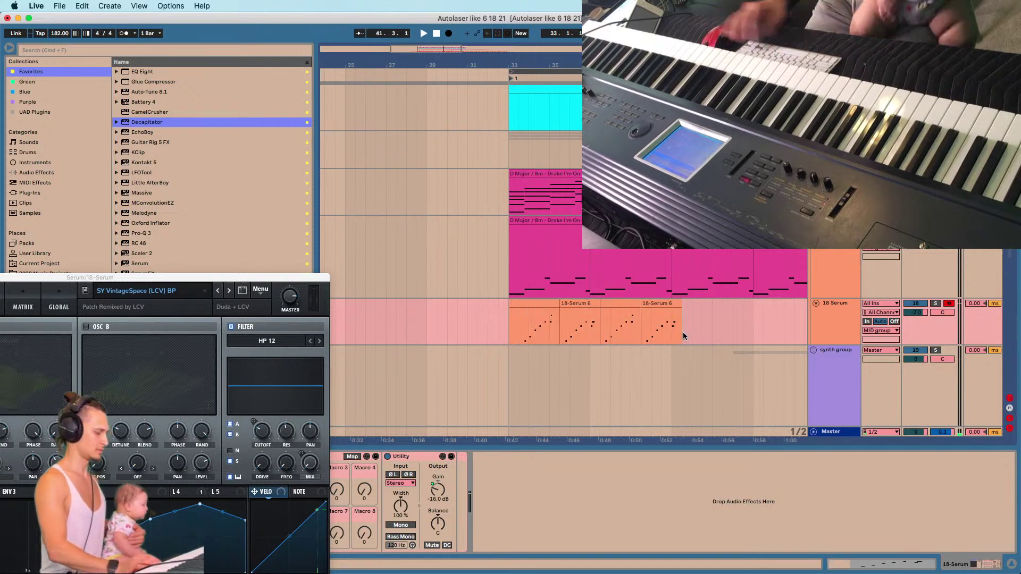
key("super+d")
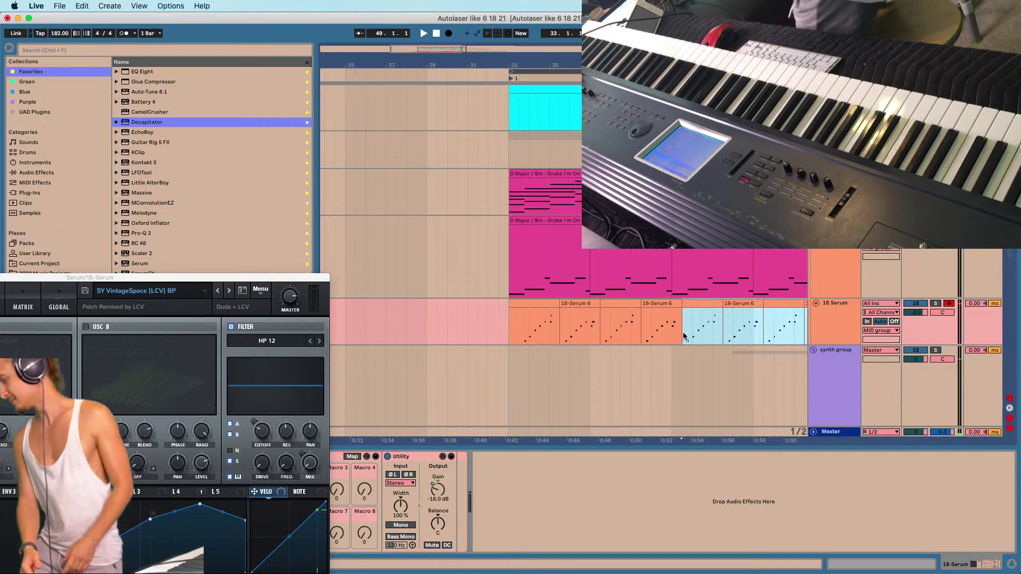
key("space")
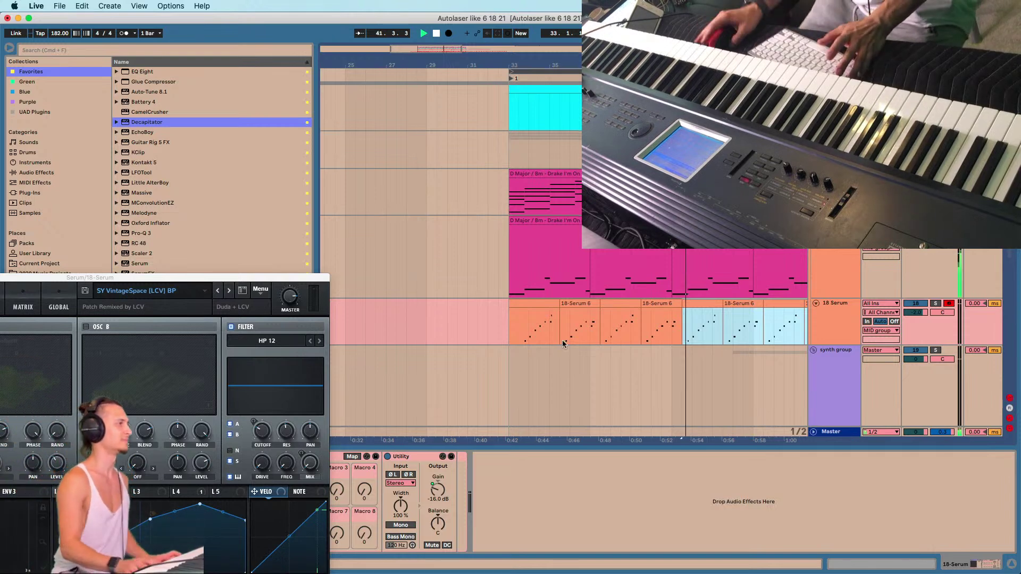
Listen to the rest of the extended Serum melody, close the Serum window and stop playback.
left_click(506, 334)
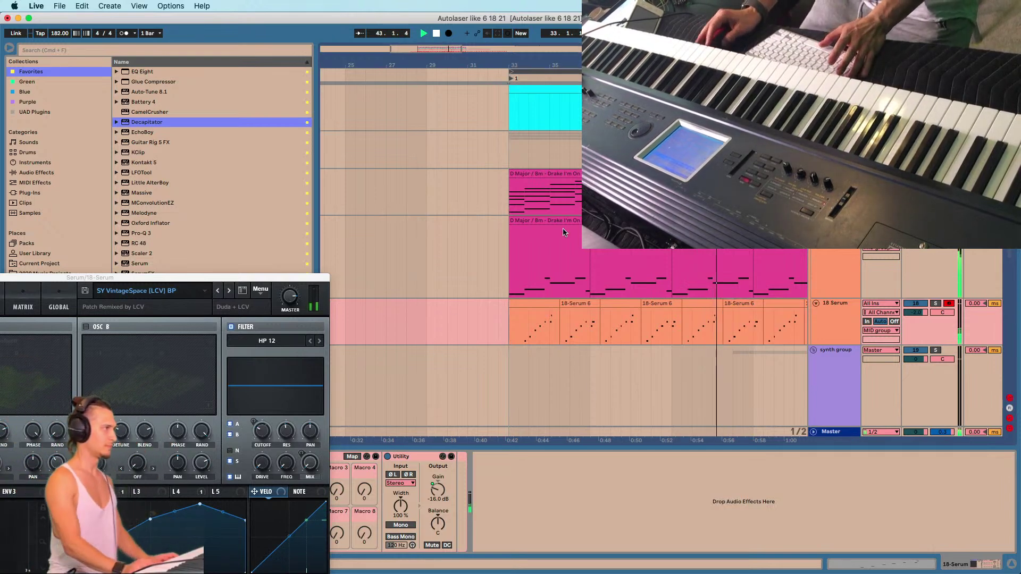
key("minus")
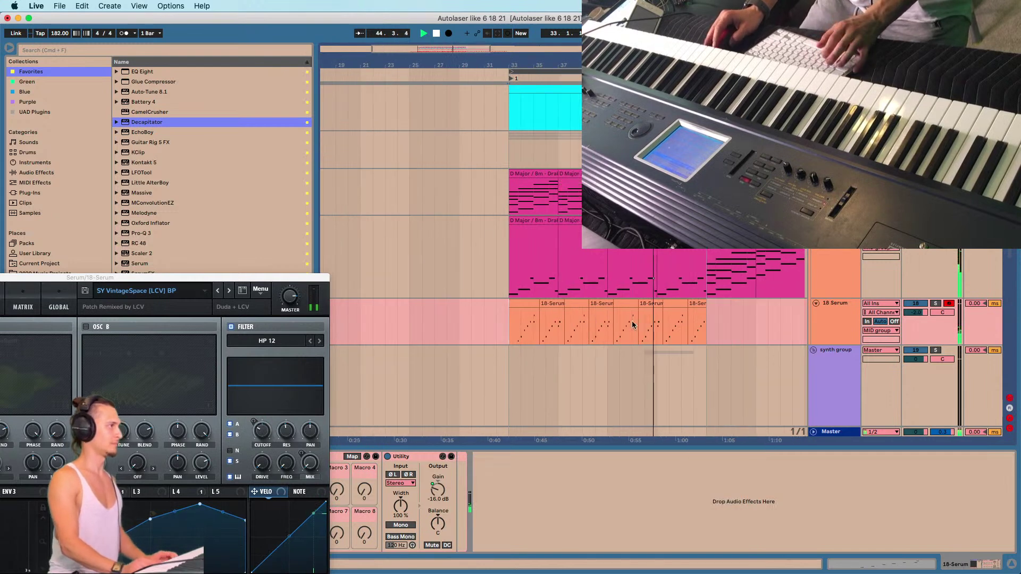
left_click_drag(188, 281, 359, 220)
left_click(83, 219)
key("space")
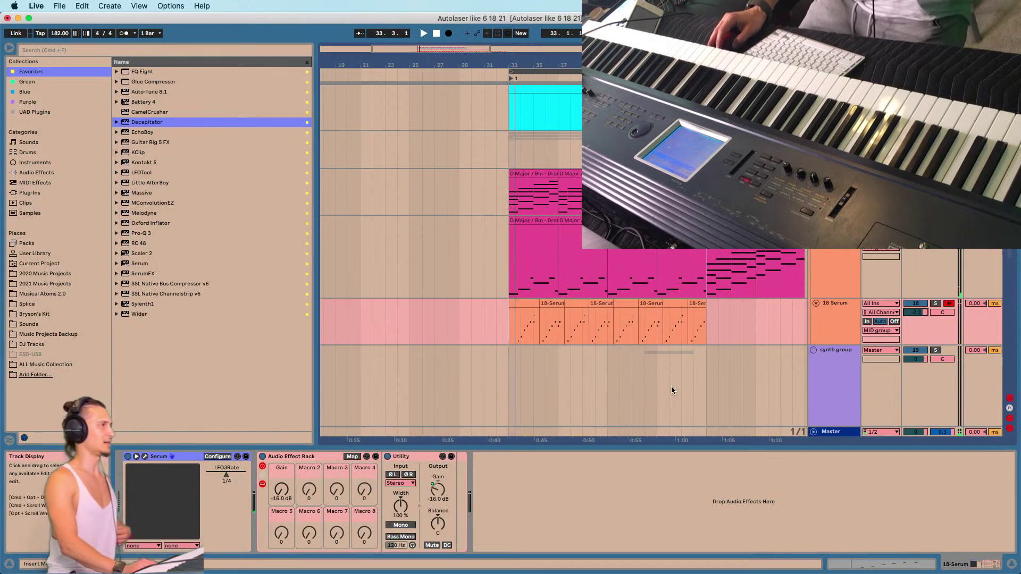
Copy the Decapitator from the 20 Sylenth1 track onto the 18 Serum track and check its settings while playing from bar 33.
left_click(838, 253)
scroll(824, 310, "down", 5)
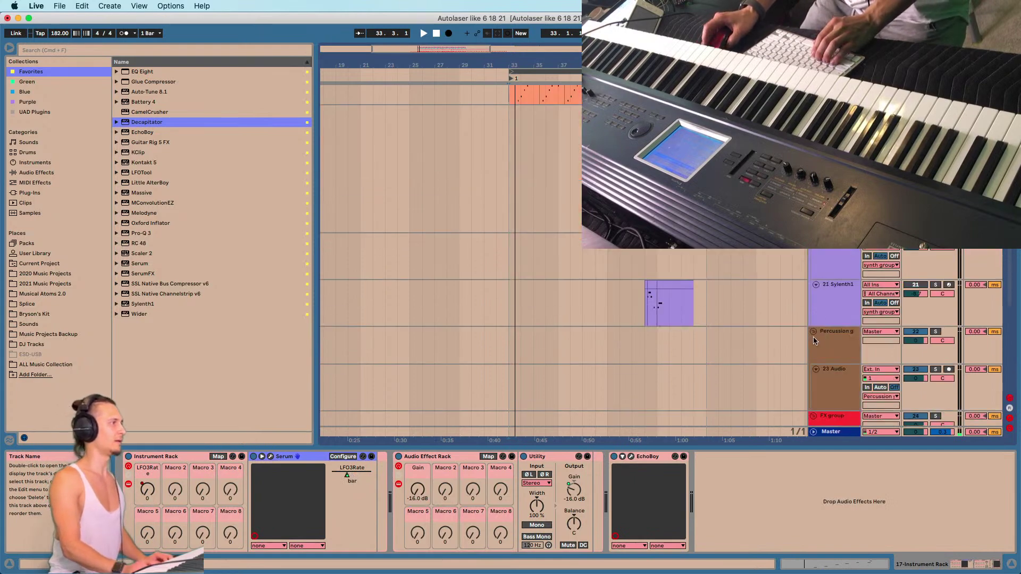
left_click(826, 308)
scroll(830, 298, "up", 1)
left_click(833, 274)
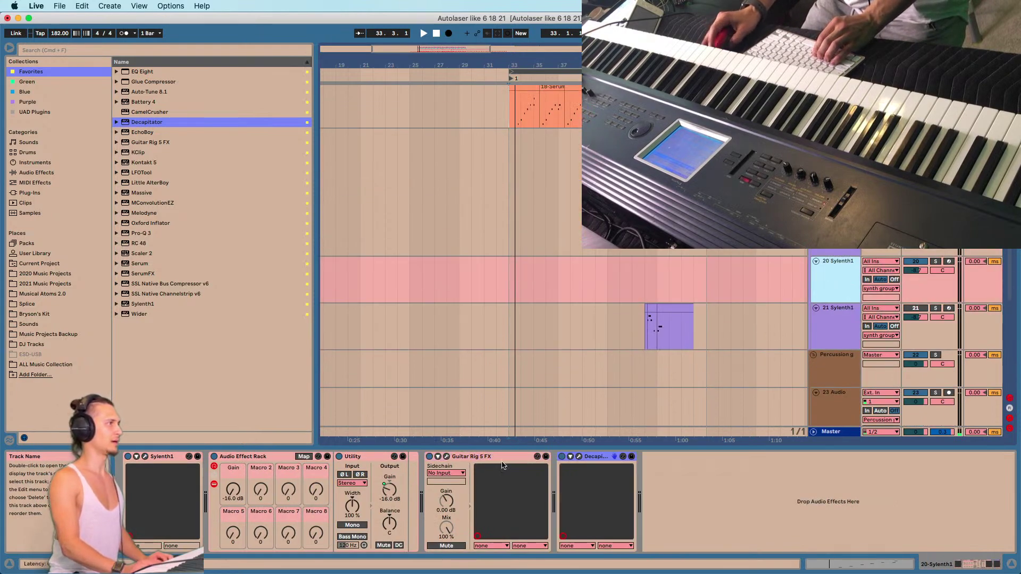
left_click_drag(602, 456, 536, 470)
scroll(710, 255, "up", 4)
key("space")
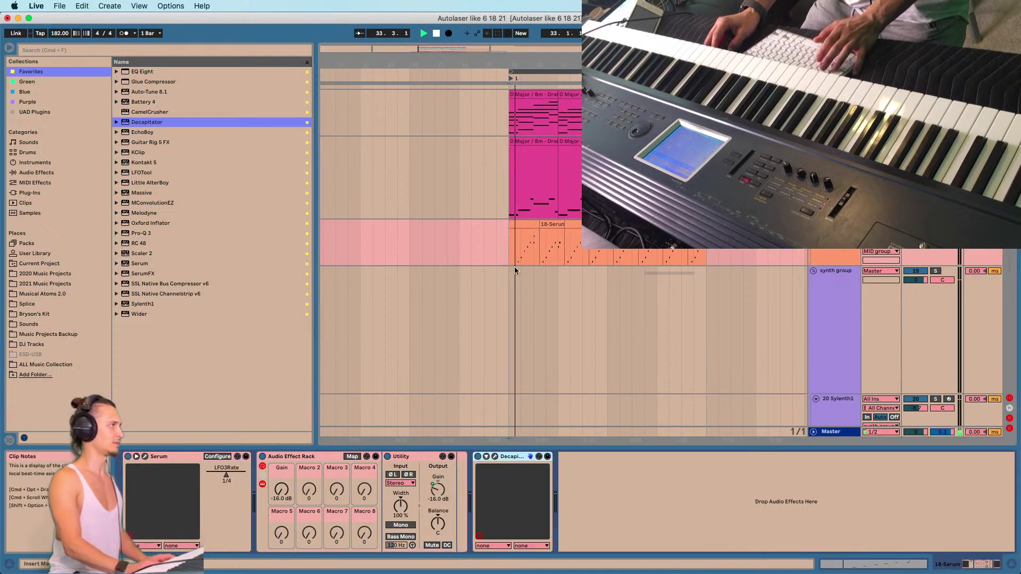
left_click(495, 457)
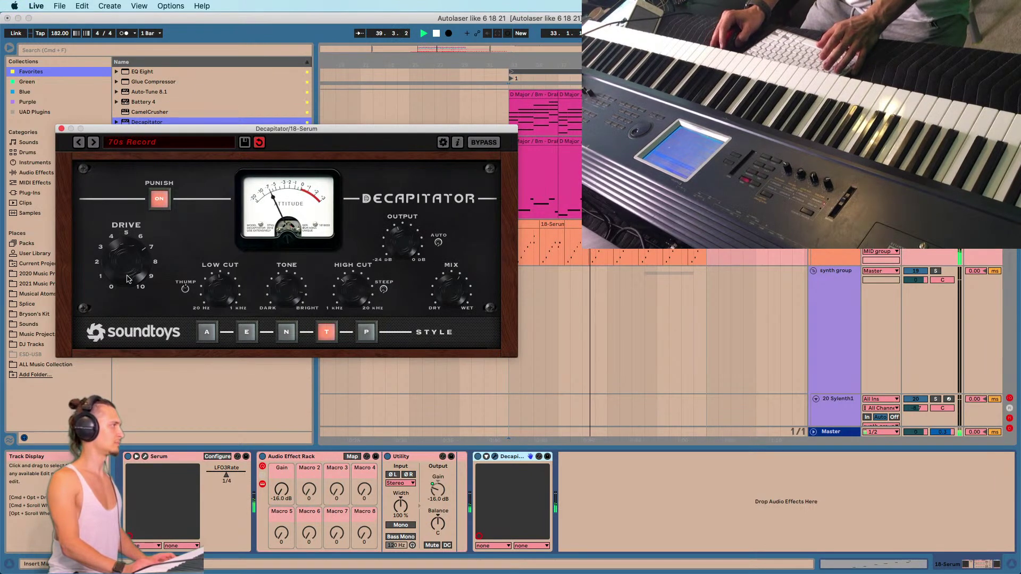
left_click(62, 129)
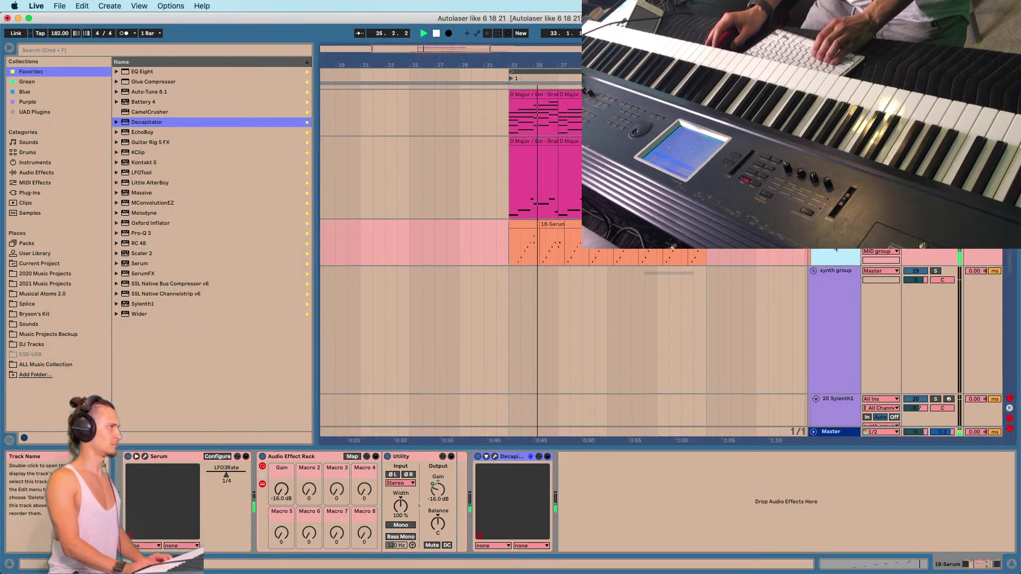
Add an Erosion effect after Decapitator on the 18 Serum track and set its amount to 6.69.
left_click(36, 172)
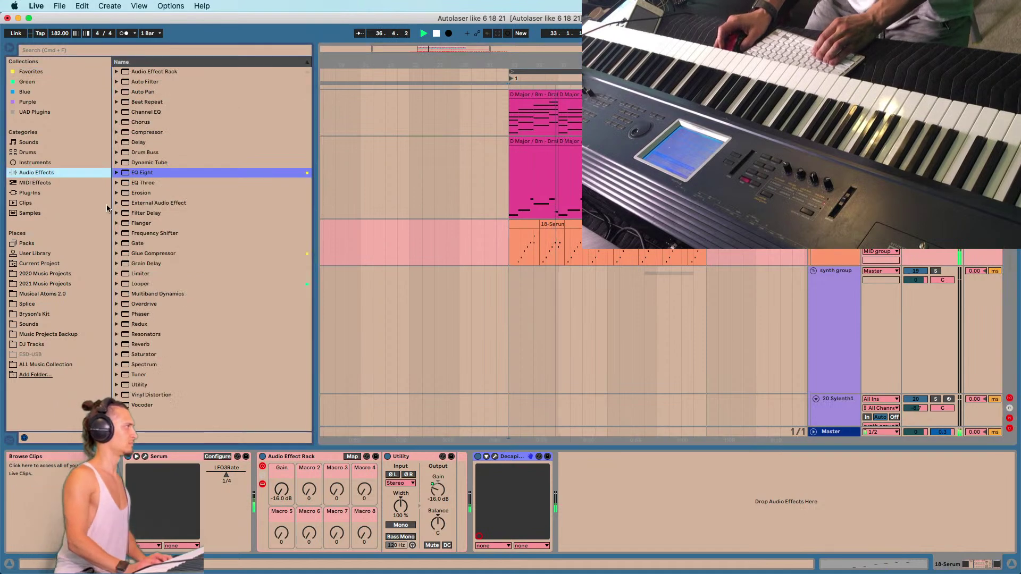
left_click_drag(144, 193, 517, 259)
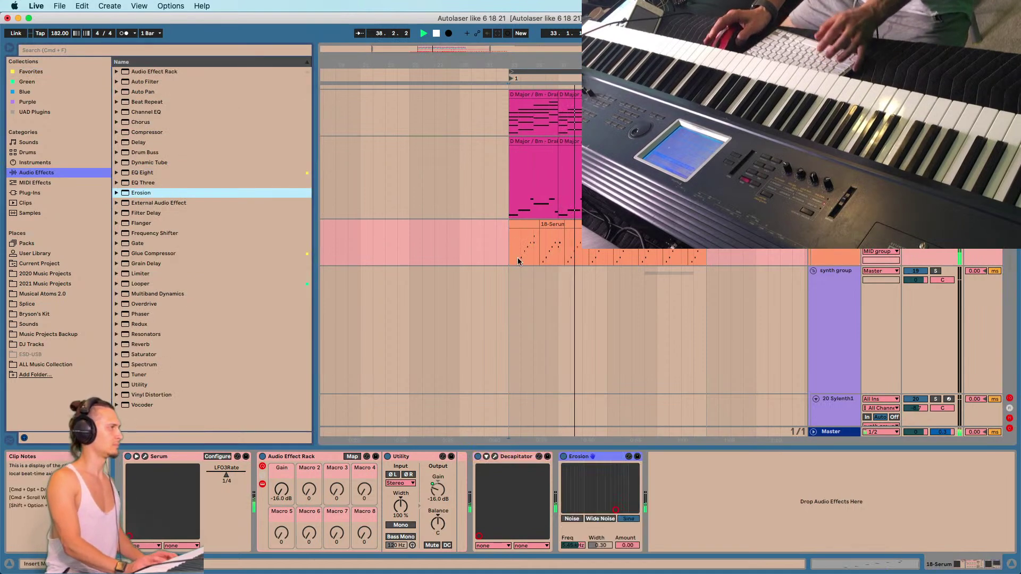
left_click_drag(622, 485, 620, 508)
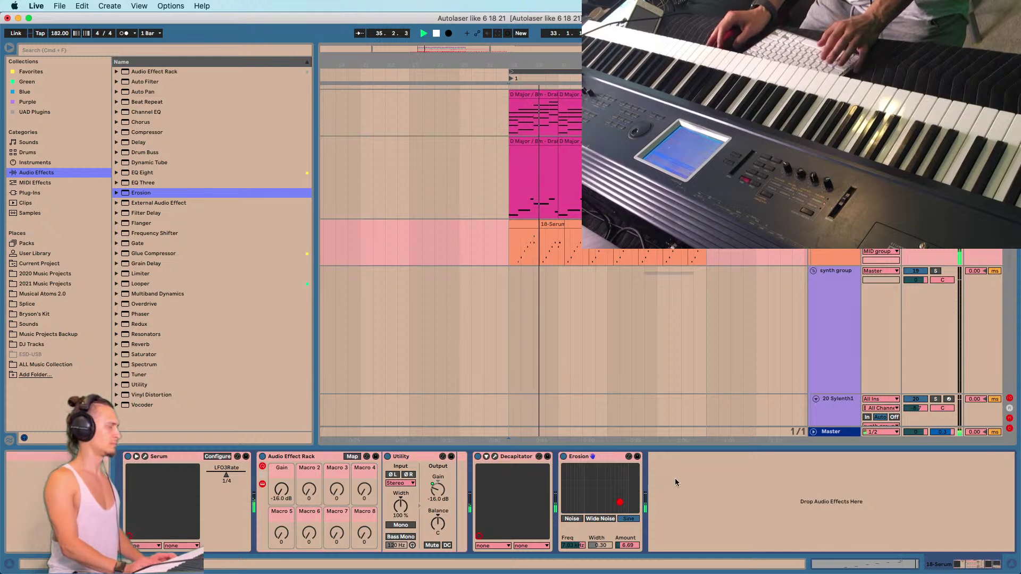
Replay the part from bar 33, compare the 17 and 18 tracks, and lower the 18 Serum track's volume slightly.
left_click(510, 255)
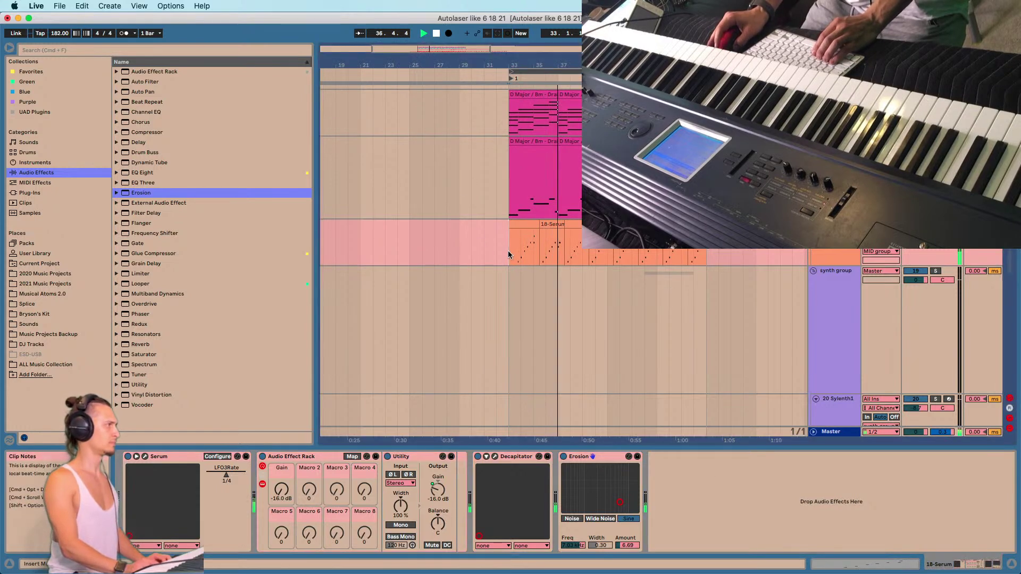
left_click_drag(566, 91, 538, 285)
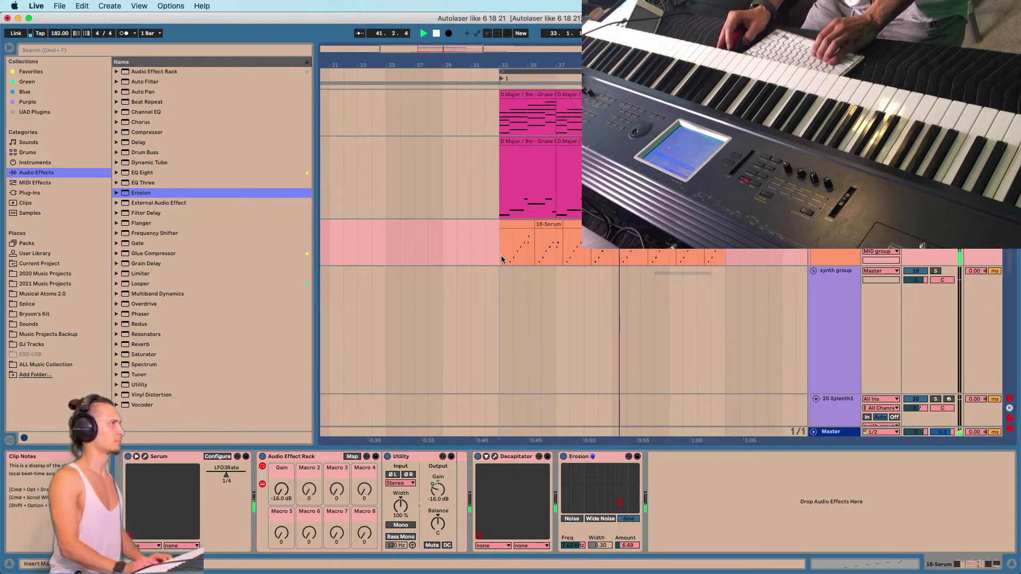
scroll(511, 245, "down", 3)
scroll(513, 247, "down", 3)
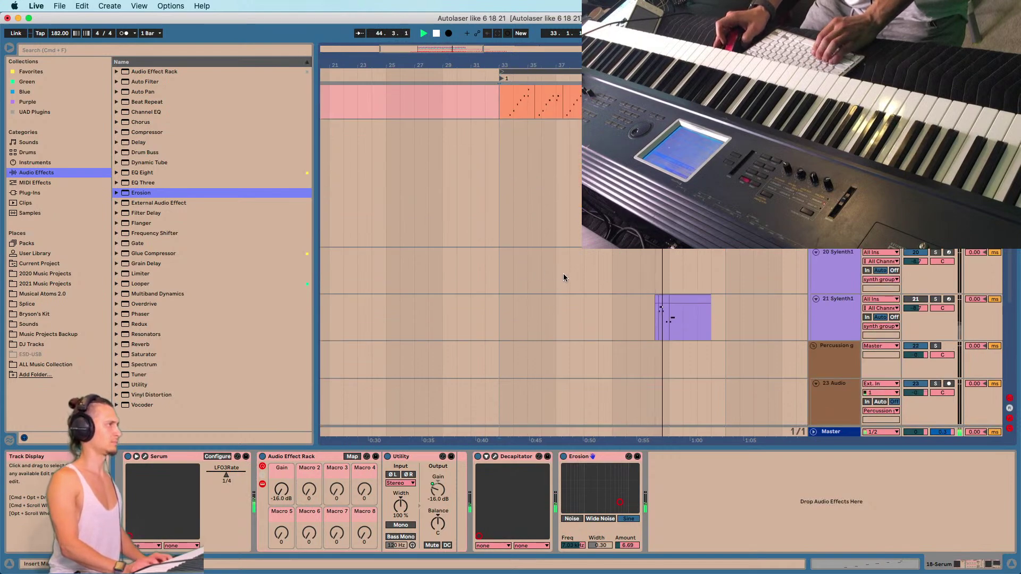
scroll(563, 274, "up", 5)
left_click(499, 256)
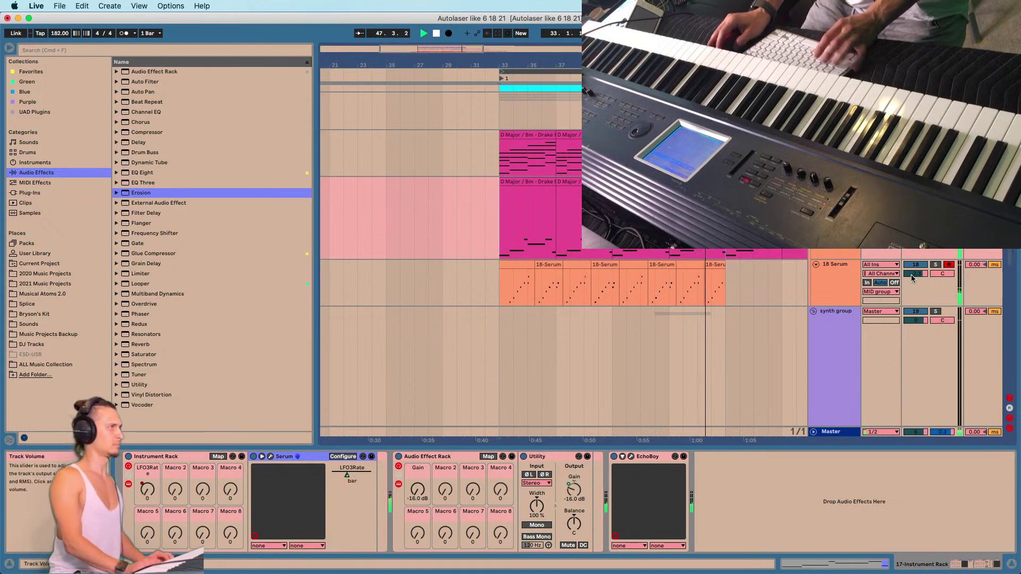
left_click(768, 294)
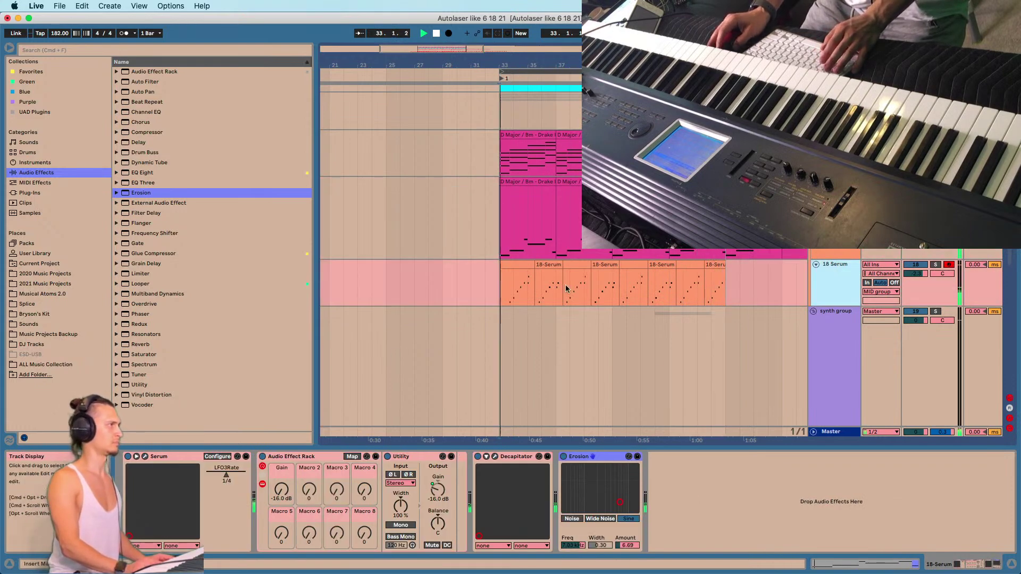
left_click(864, 252)
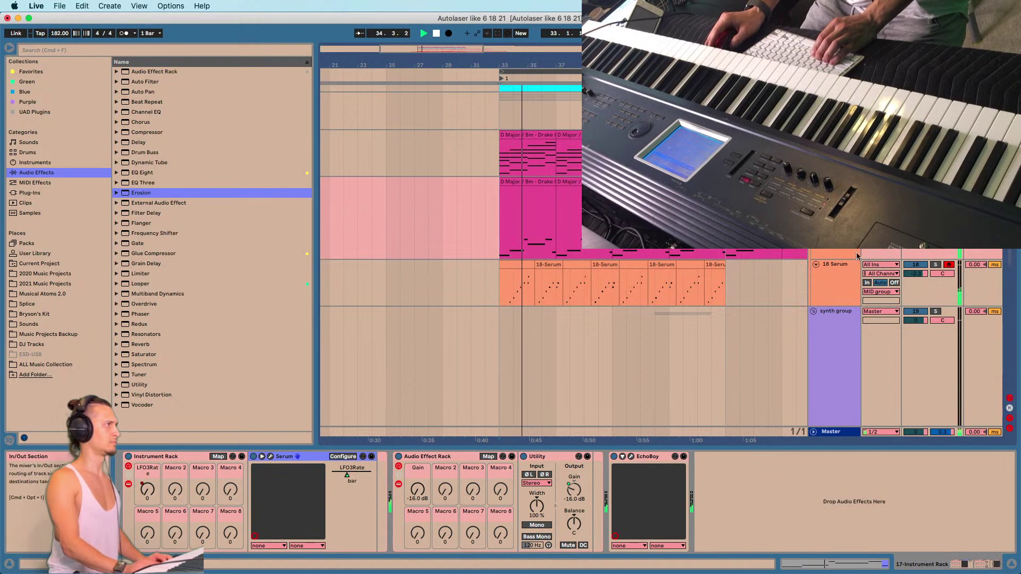
left_click(833, 284)
left_click_drag(915, 278, 916, 283)
Insert a new MIDI track below 18 Serum and paste a copy of that track's Serum instrument onto it.
left_click(826, 290)
key("super+shift+t")
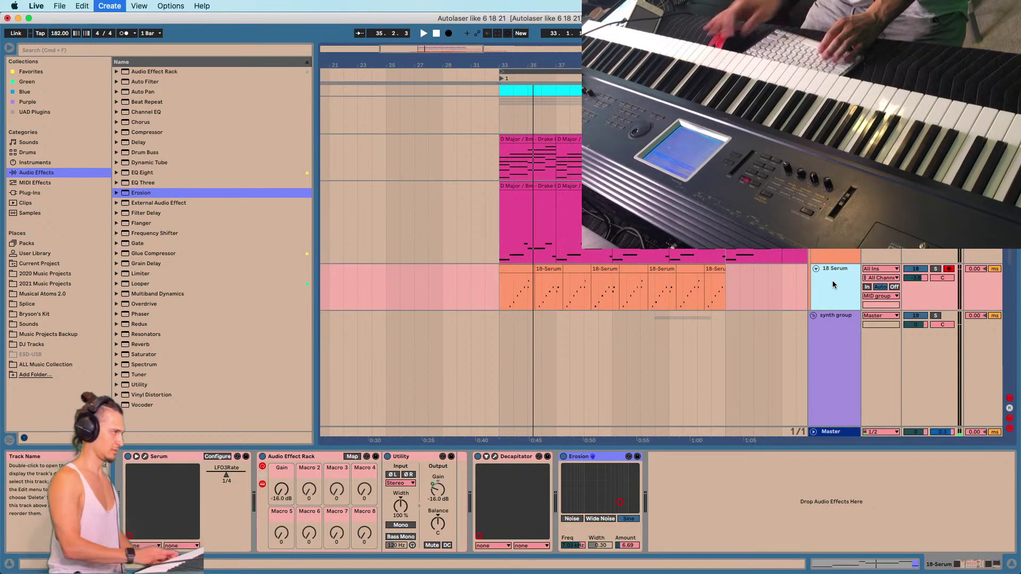
left_click(502, 302)
left_click(176, 456)
key("super+c")
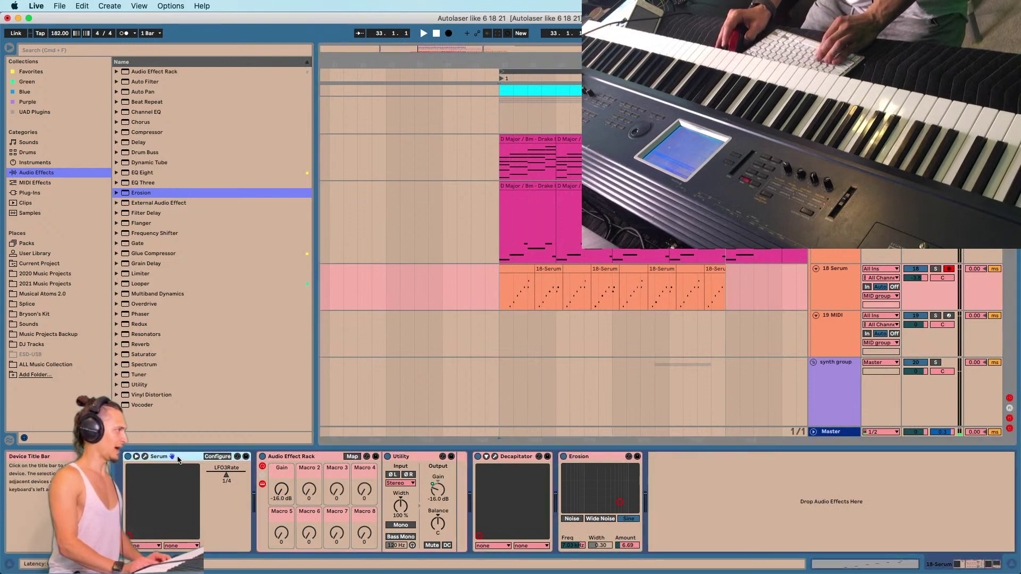
left_click(656, 347)
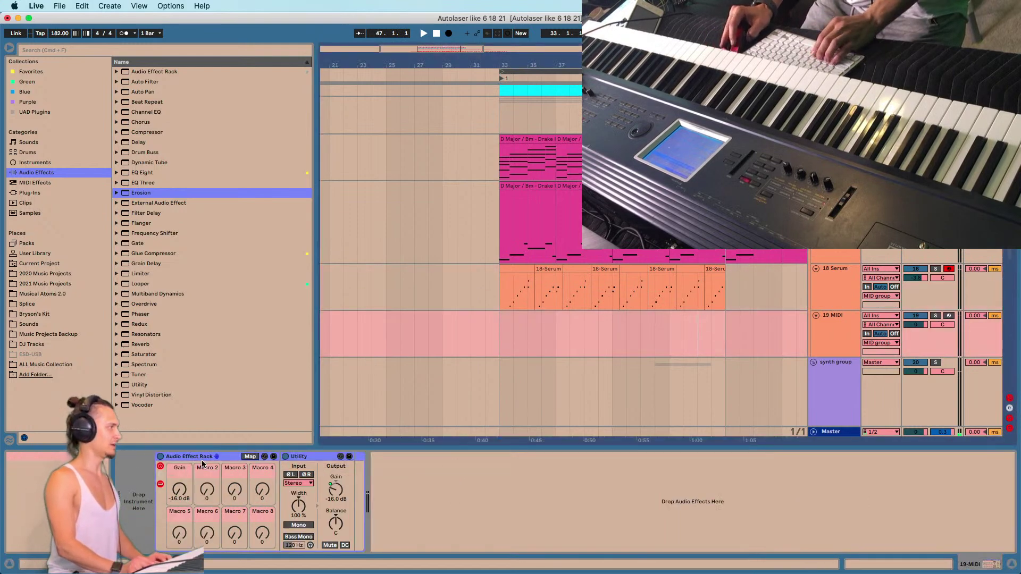
key("super+v")
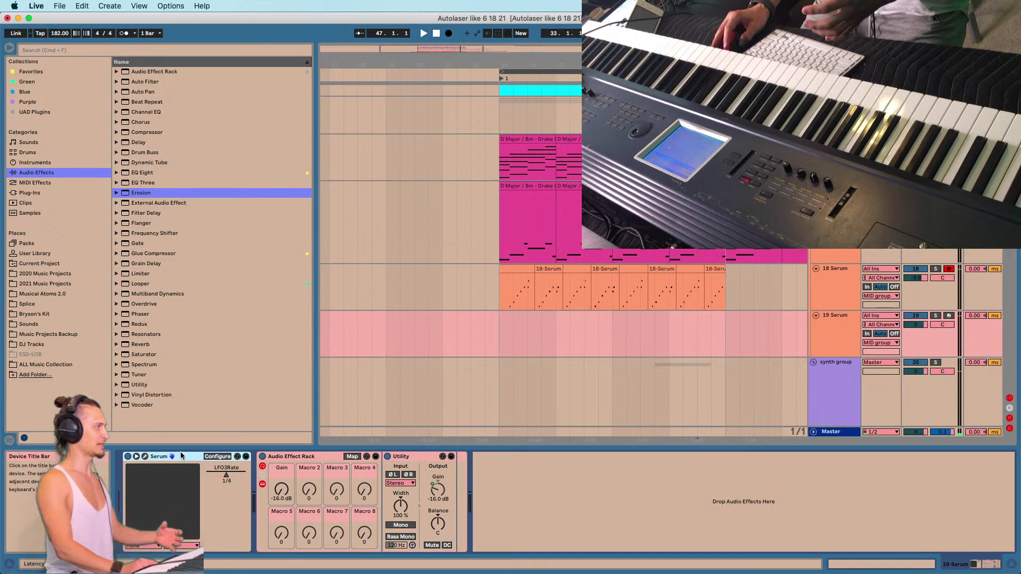
Arm the 19 Serum track and switch its Serum preset to SY Vintage Bells (FP) BP from the Factory Modified BP synths.
left_click(145, 456)
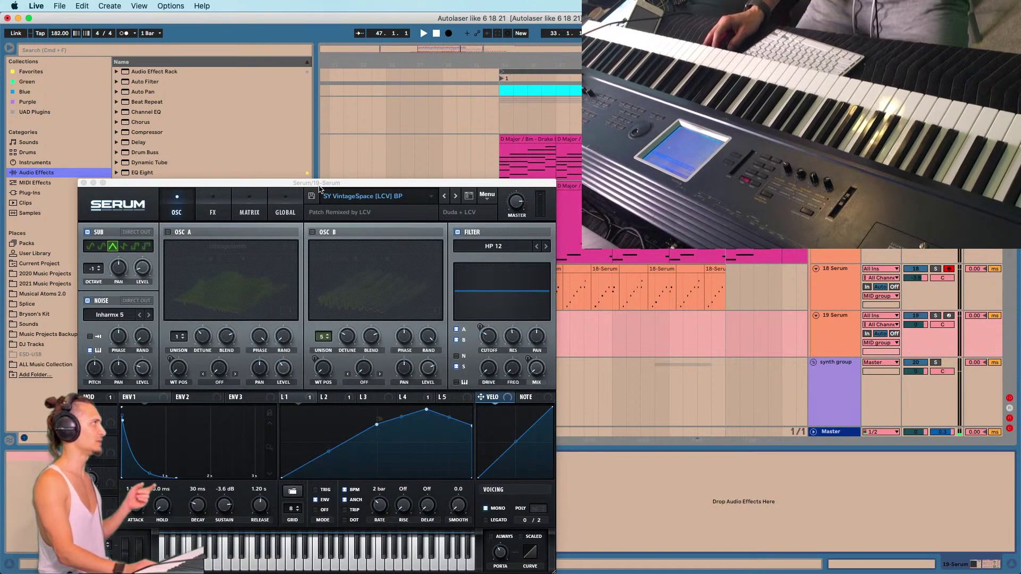
left_click_drag(319, 189, 415, 103)
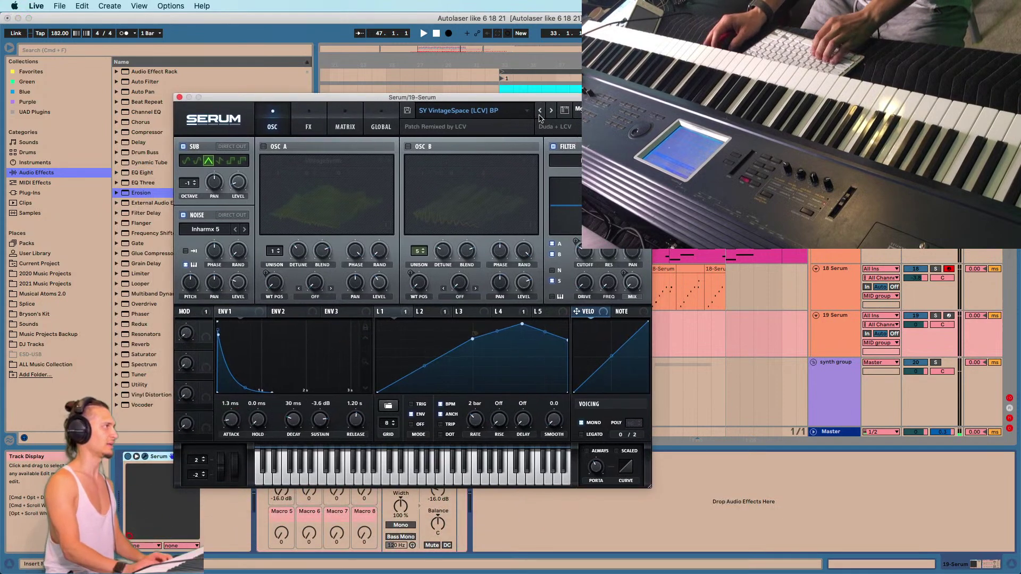
left_click(468, 110)
mouse_move(471, 141)
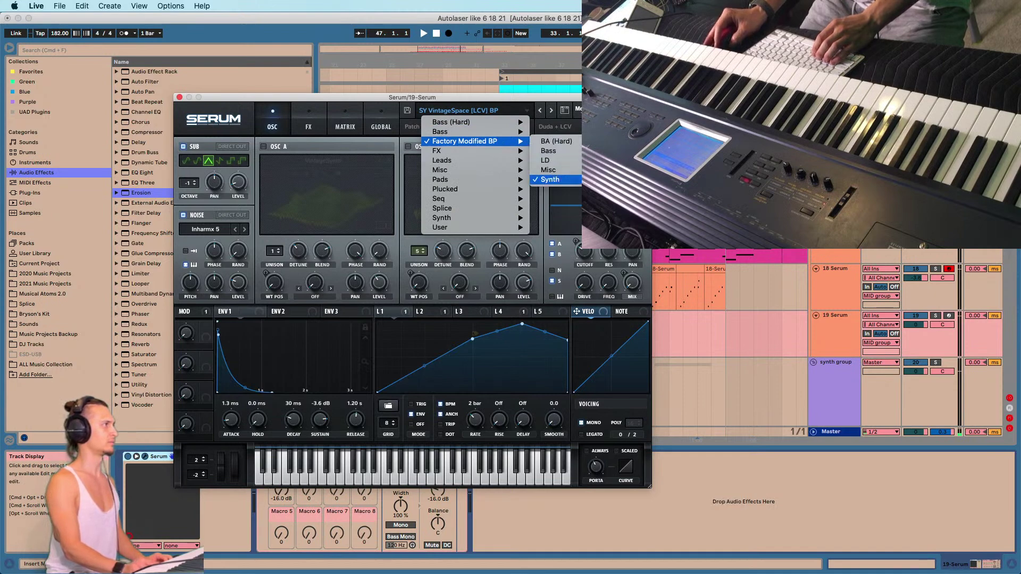
left_click(548, 179)
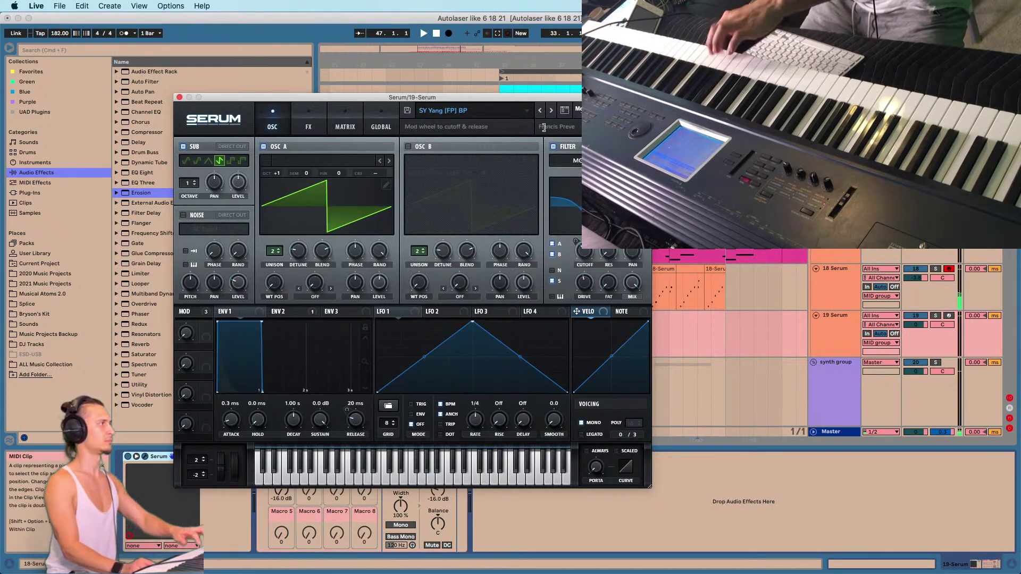
left_click(541, 110)
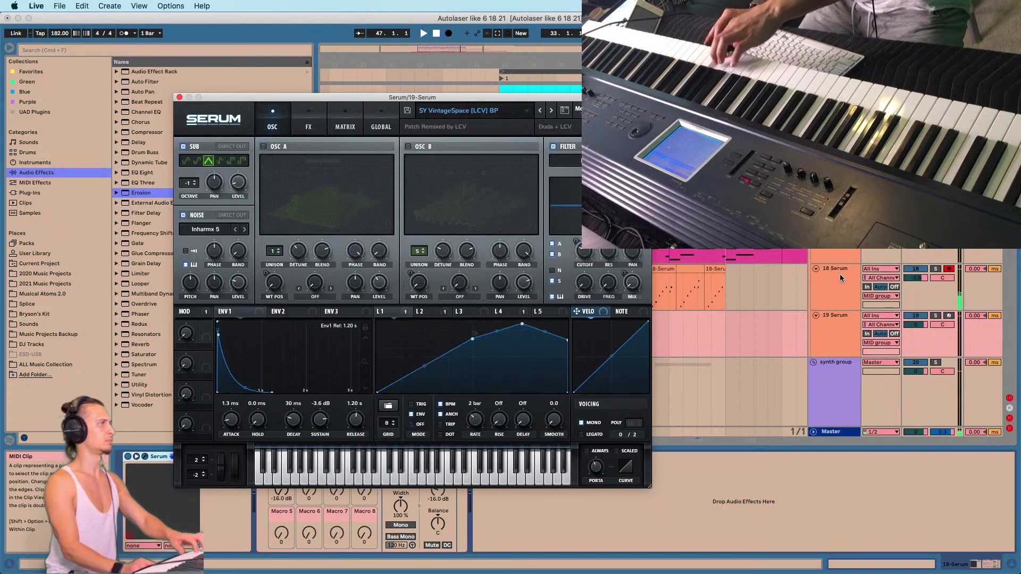
left_click(949, 316)
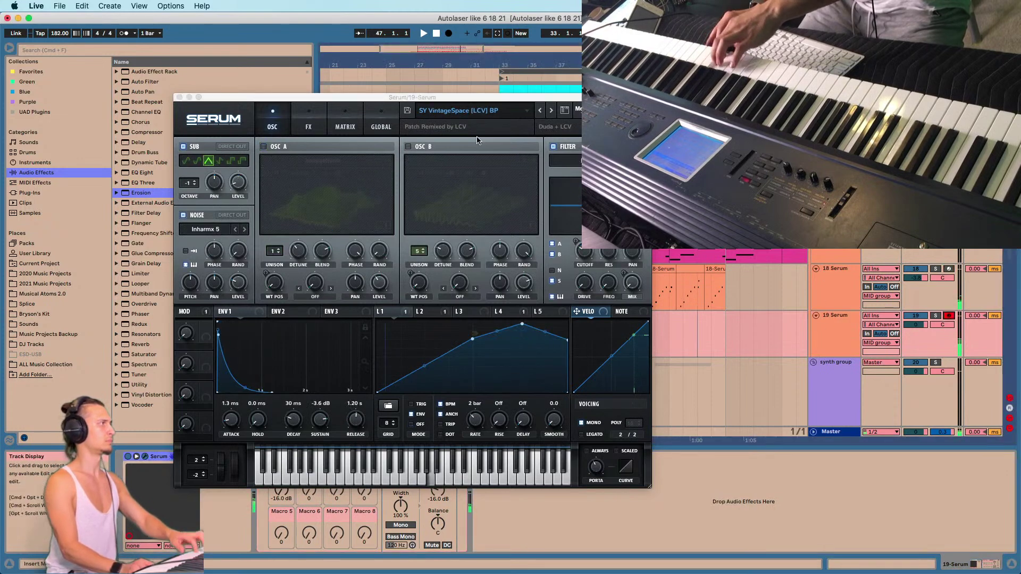
left_click(549, 111)
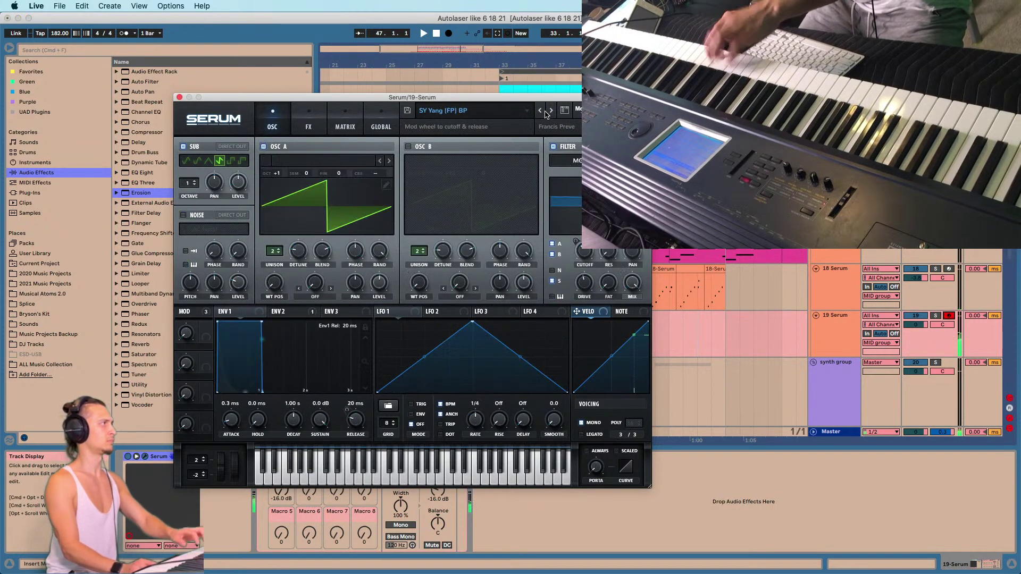
left_click(541, 112)
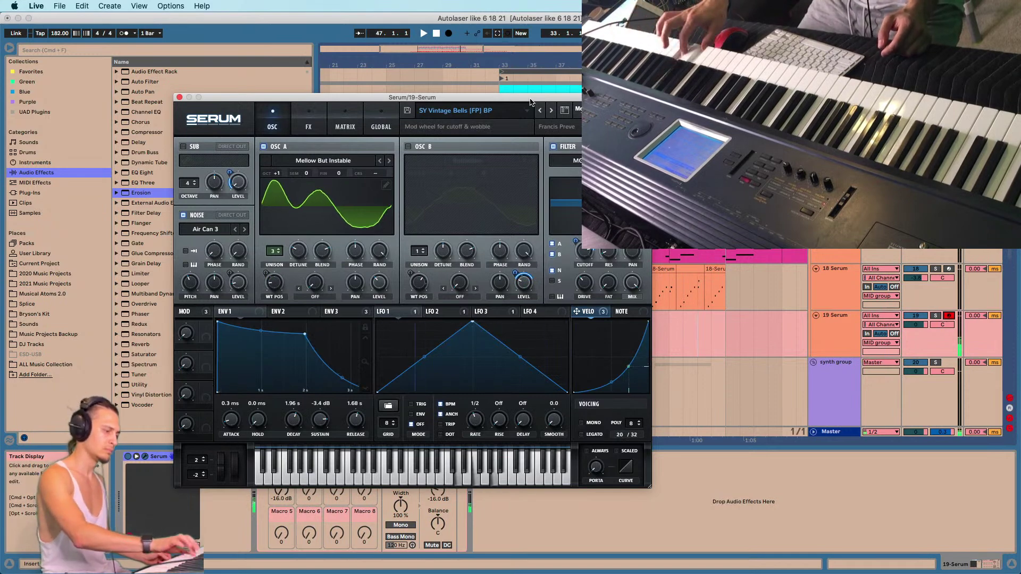
left_click(180, 97)
Add Guitar Rig 5 FX to the 19 Serum track, placed between Serum and the Audio Effect Rack.
left_click(541, 515)
left_click(30, 71)
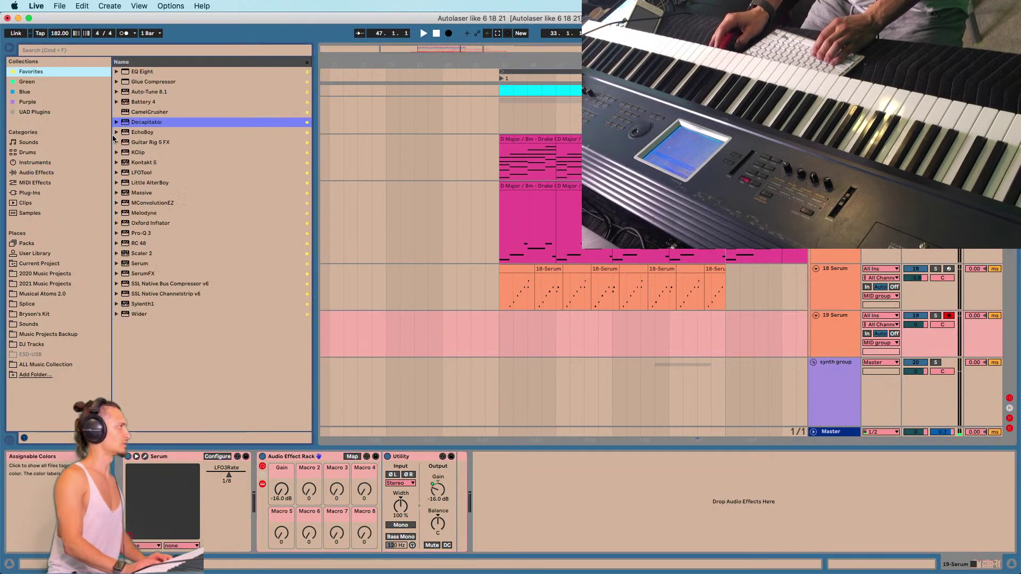
left_click_drag(149, 143, 557, 495)
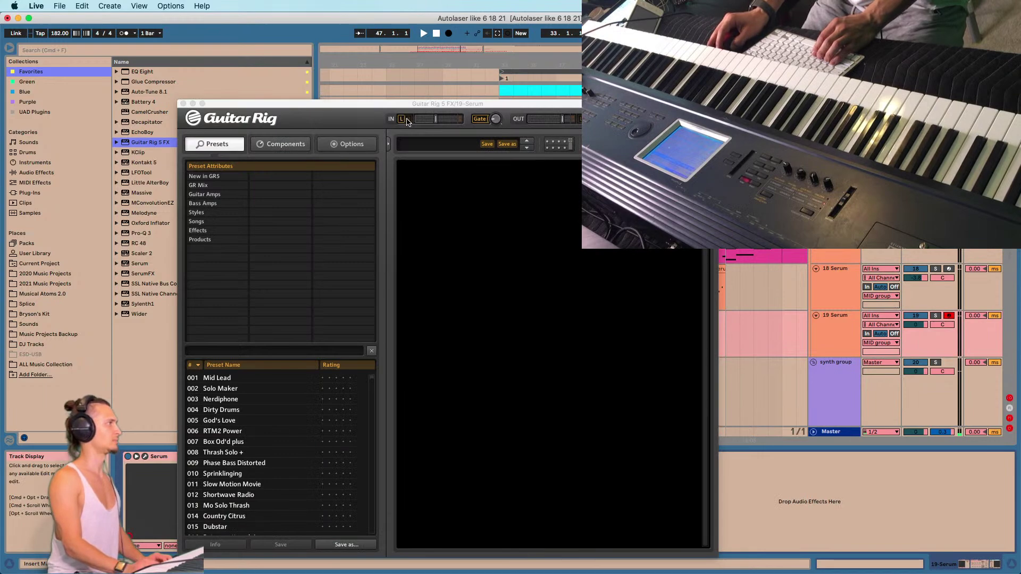
left_click_drag(425, 103, 823, 122)
left_click_drag(525, 457, 292, 471)
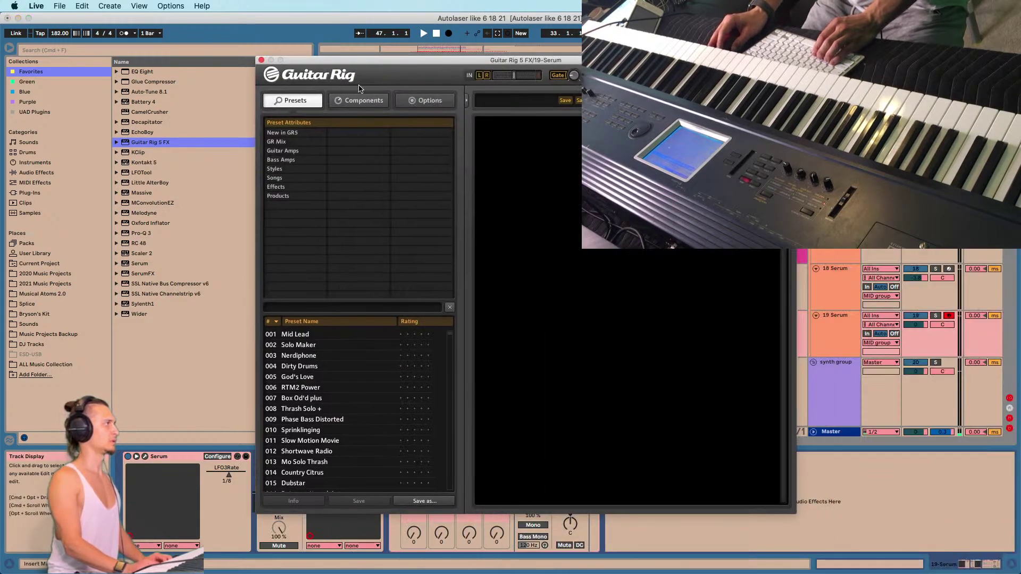
Start playback and load the Stevies Lead preset from Guitar Rig's Blues style on the 19 Serum track.
key("space")
left_click_drag(370, 144, 302, 45)
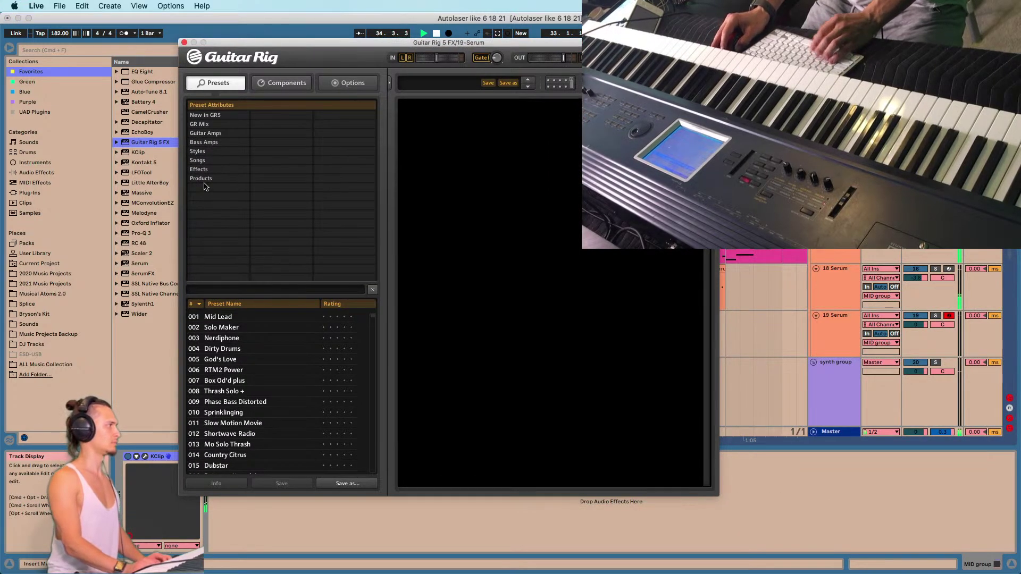
left_click(204, 161)
left_click(206, 152)
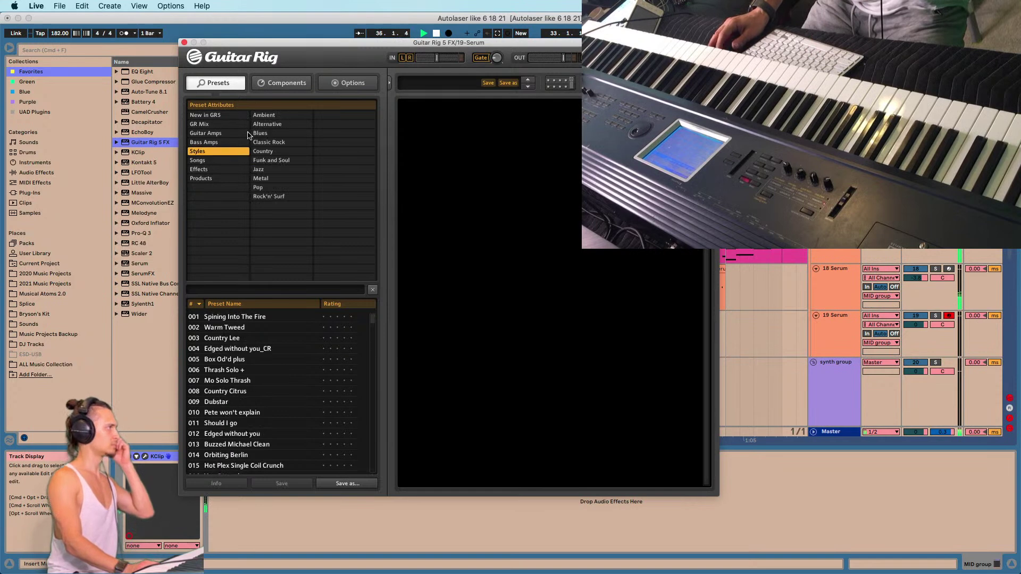
left_click(267, 135)
left_click(236, 328)
left_click(236, 317)
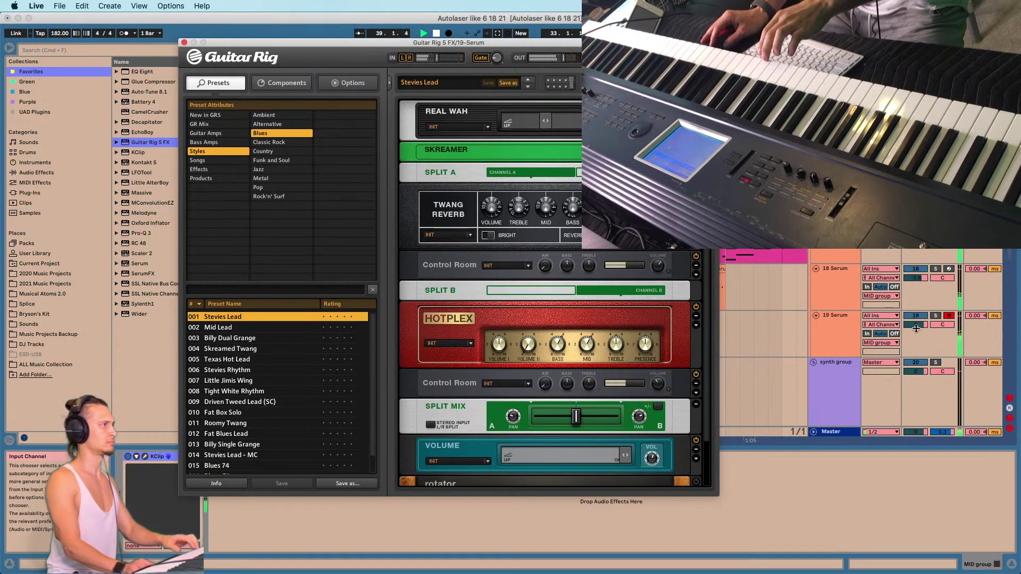
Adjust the 19 Serum track's volume and audition Guitar Rig's Blues presets Mid Lead, Billy Dual Grange, Skreamed Twang and Texas Hot Lead.
left_click_drag(909, 330, 909, 335)
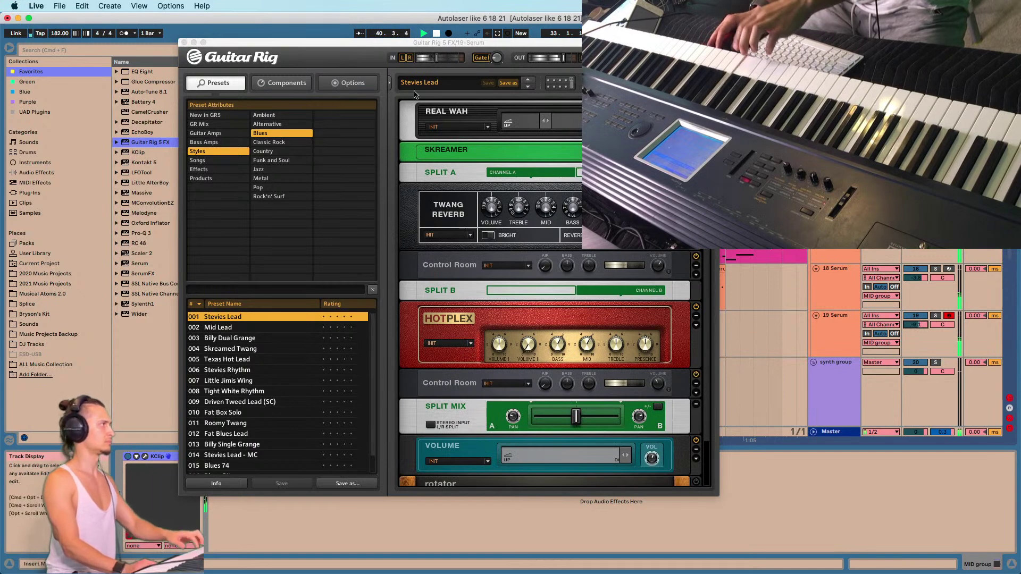
left_click(250, 328)
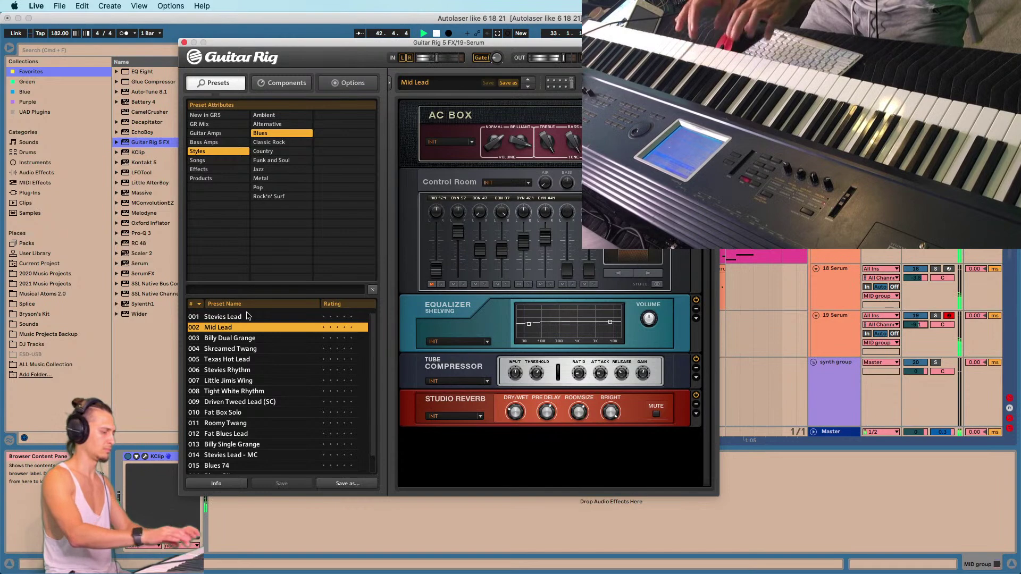
left_click(237, 340)
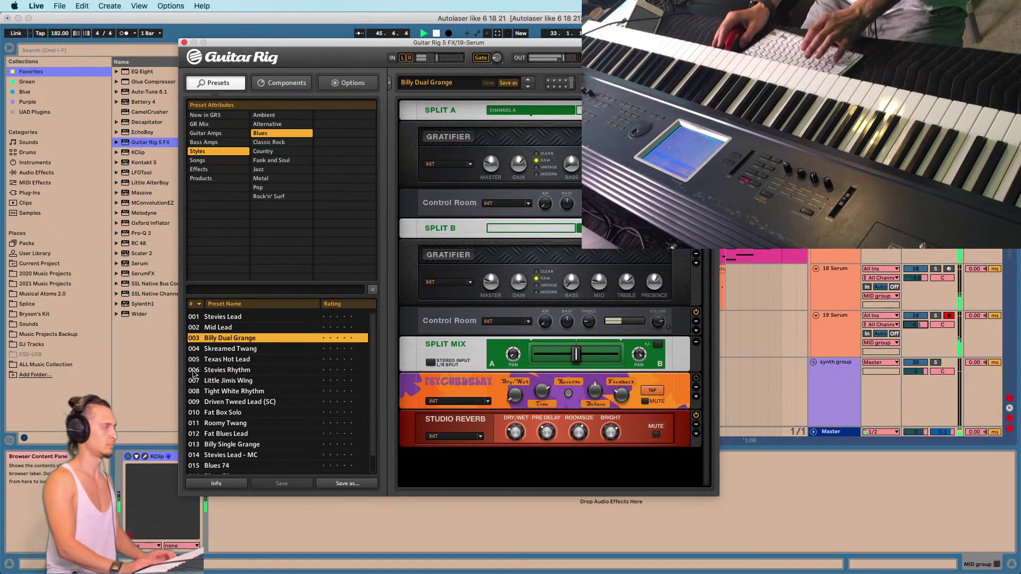
left_click(223, 349)
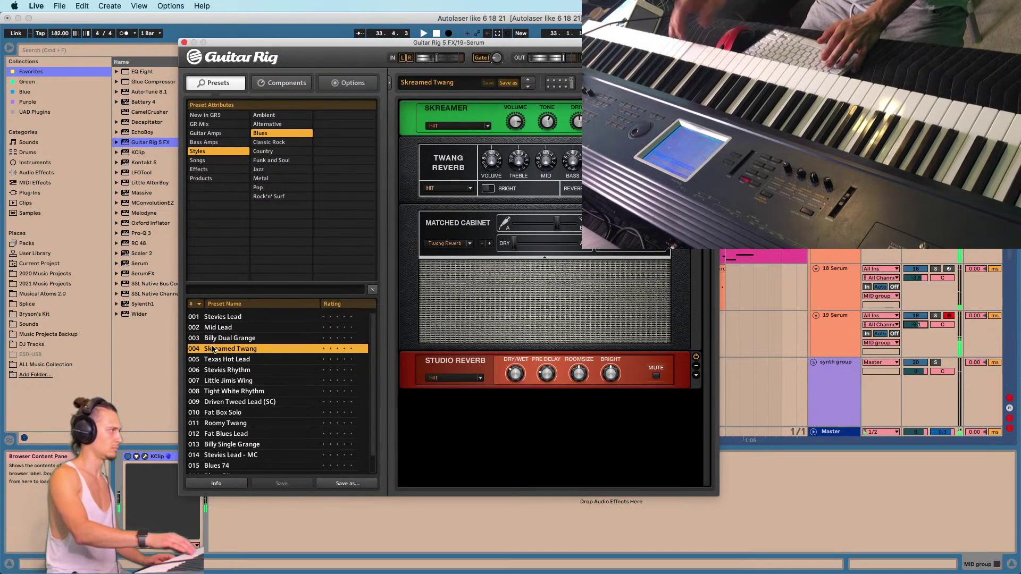
left_click(221, 361)
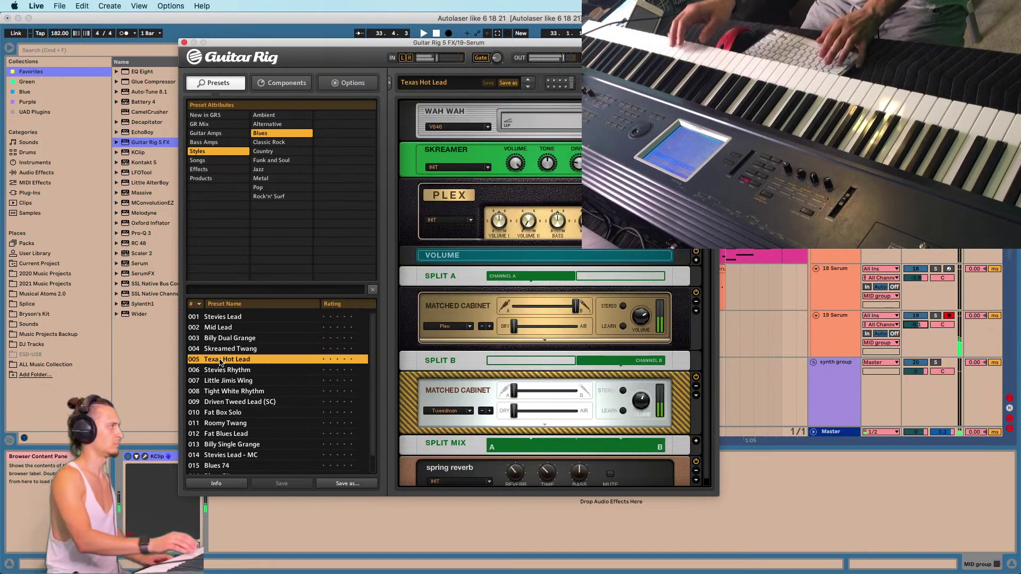
Audition more Guitar Rig Blues presets, from Little Jimis Wing through Fat Blues Lead and Stevies Lead - MC to Blues 74.
left_click(224, 381)
left_click(230, 391)
left_click(231, 402)
left_click(233, 413)
left_click(234, 423)
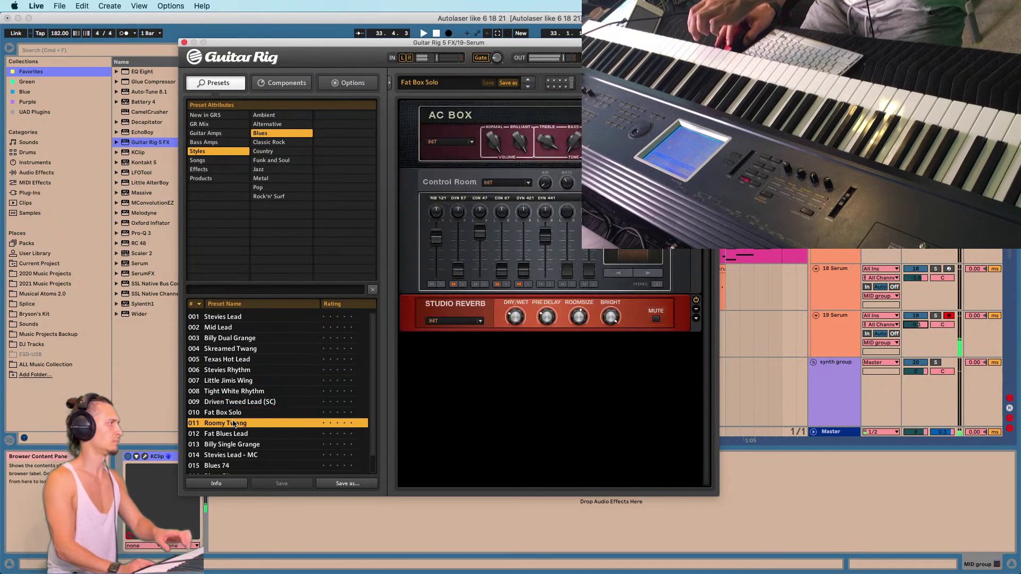
left_click(231, 434)
scroll(232, 425, "down", 1)
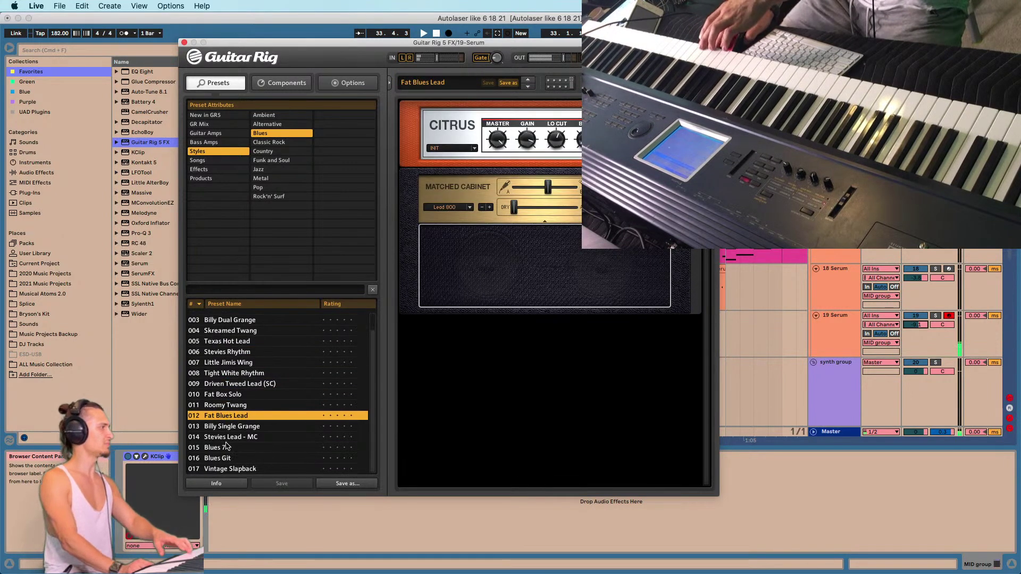
left_click(235, 428)
left_click(232, 436)
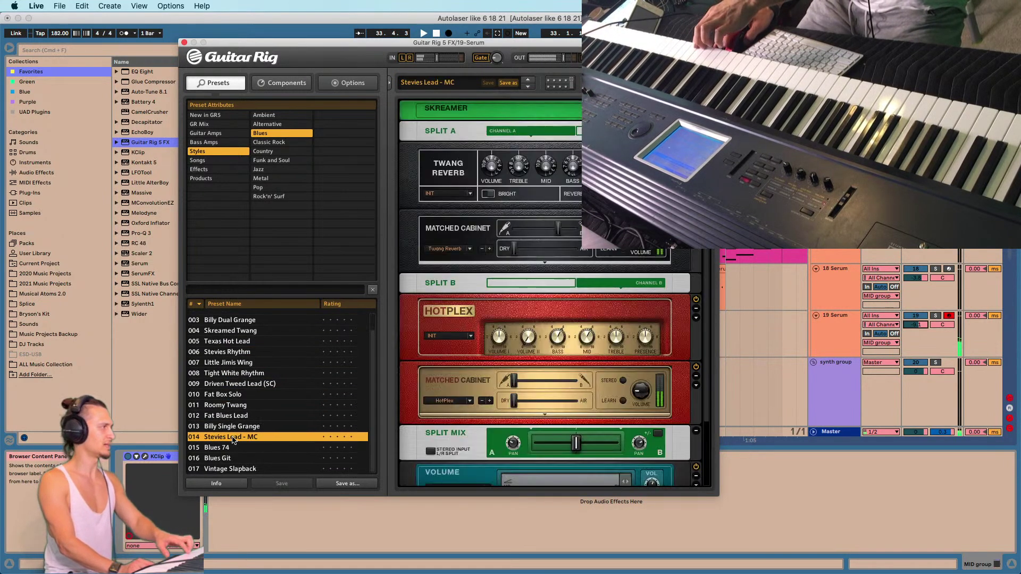
left_click(235, 447)
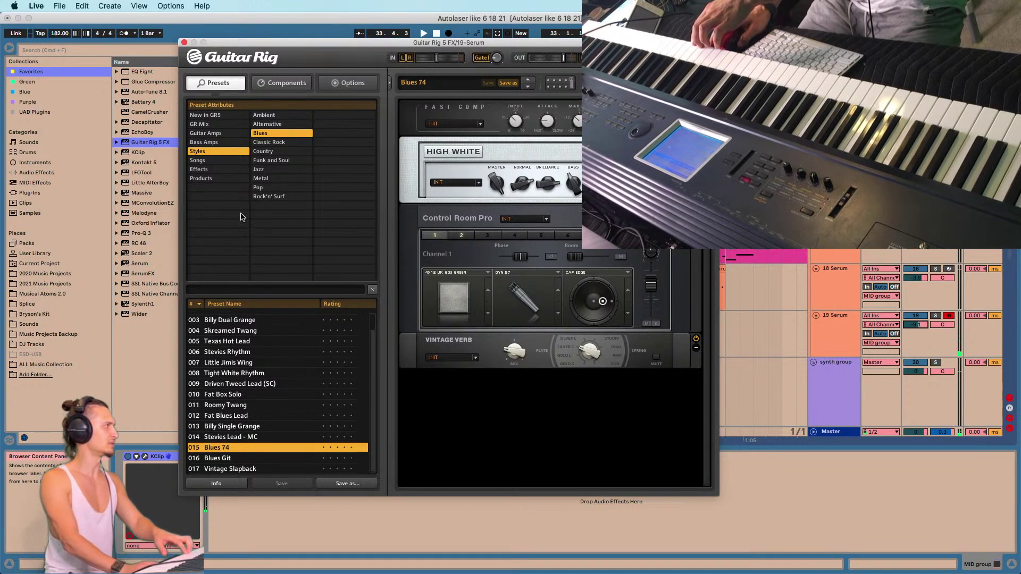
Try Guitar Rig's Pop presets Wide open Tom and Sultans of Pop, select Andy in a bottle - CF and close the plug-in window.
left_click(265, 188)
left_click(256, 330)
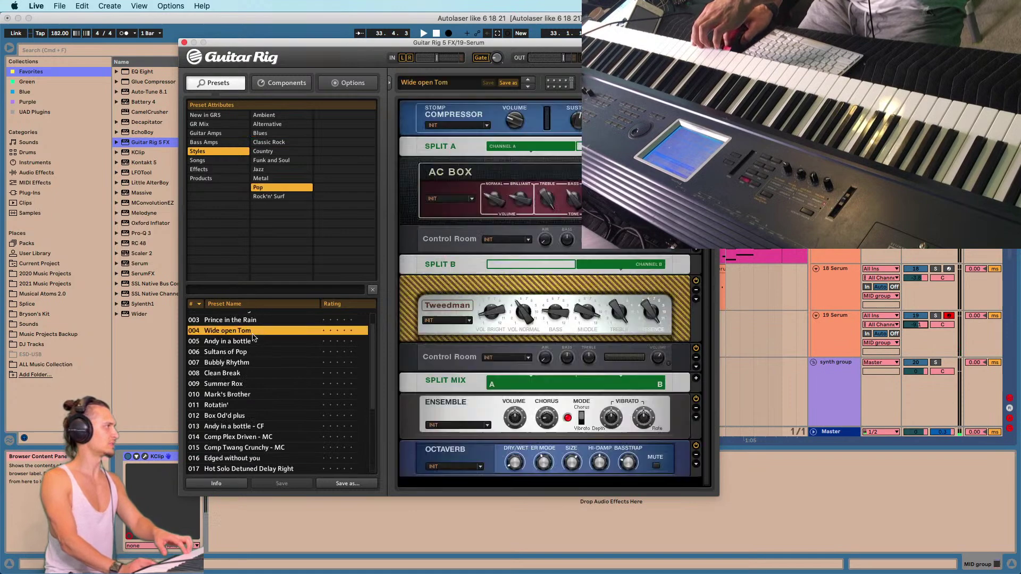
left_click(246, 352)
scroll(246, 356, "down", 3)
left_click(241, 395)
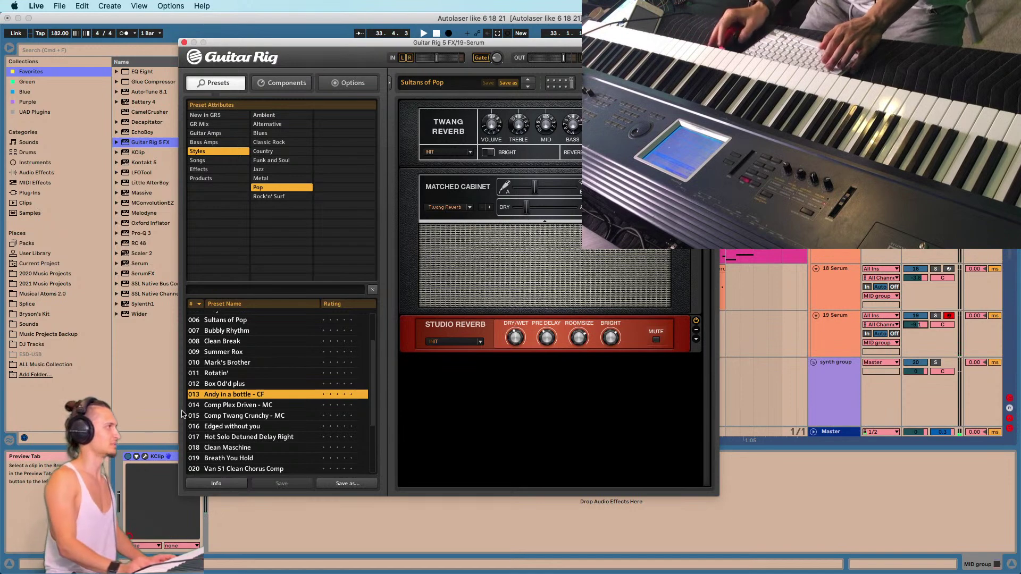
left_click(794, 327)
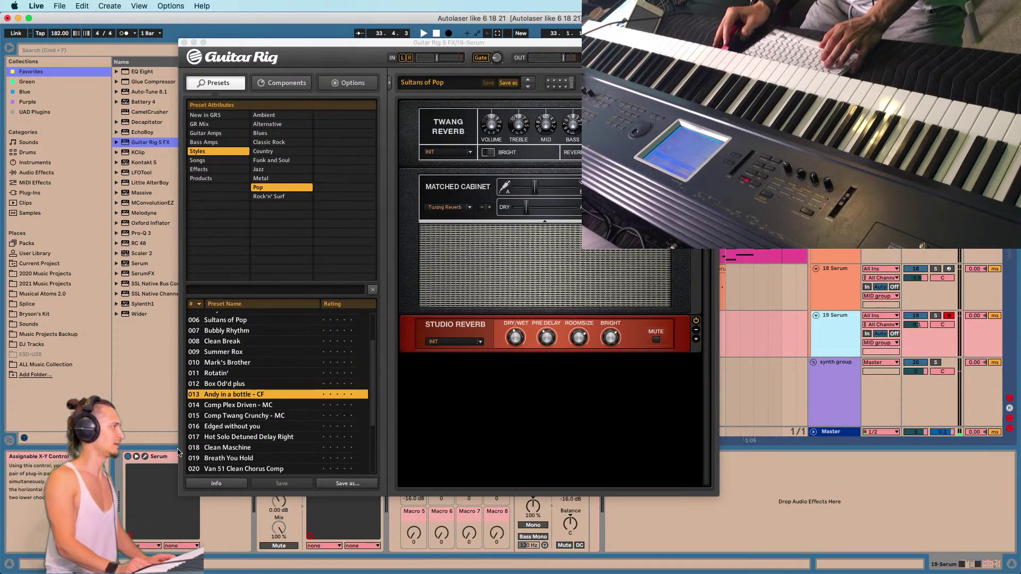
left_click(184, 43)
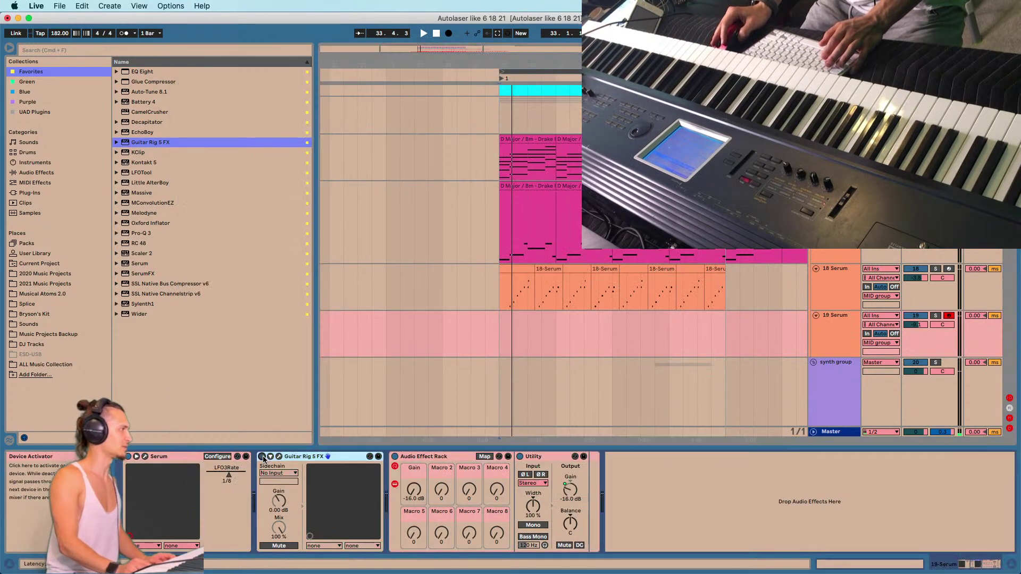
Open Serum on the 19 Serum track and step back through its presets via SY TalkWithMod and SAW Taboo to HV Hoover [7S] BP.
left_click(147, 455)
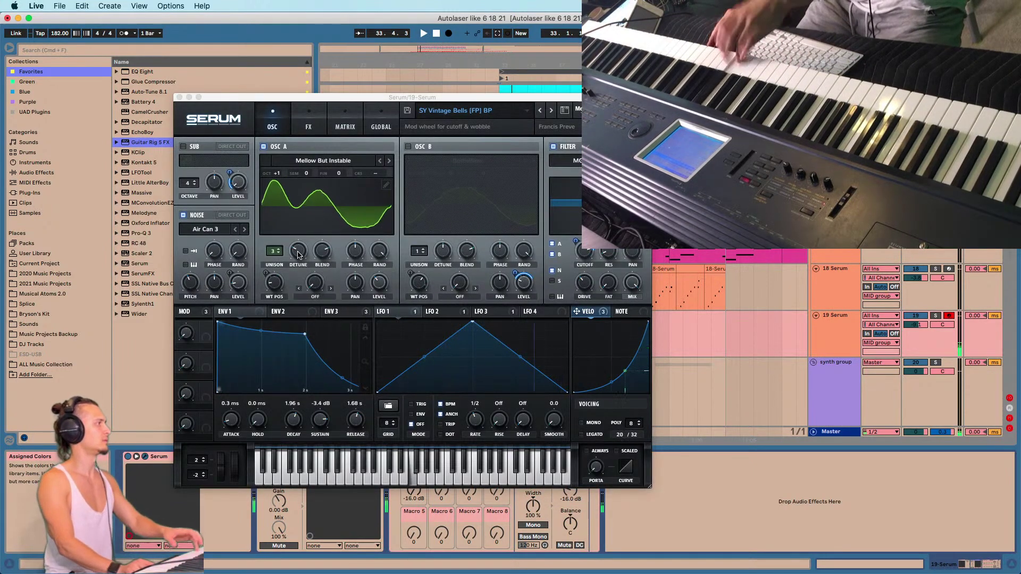
left_click(540, 111)
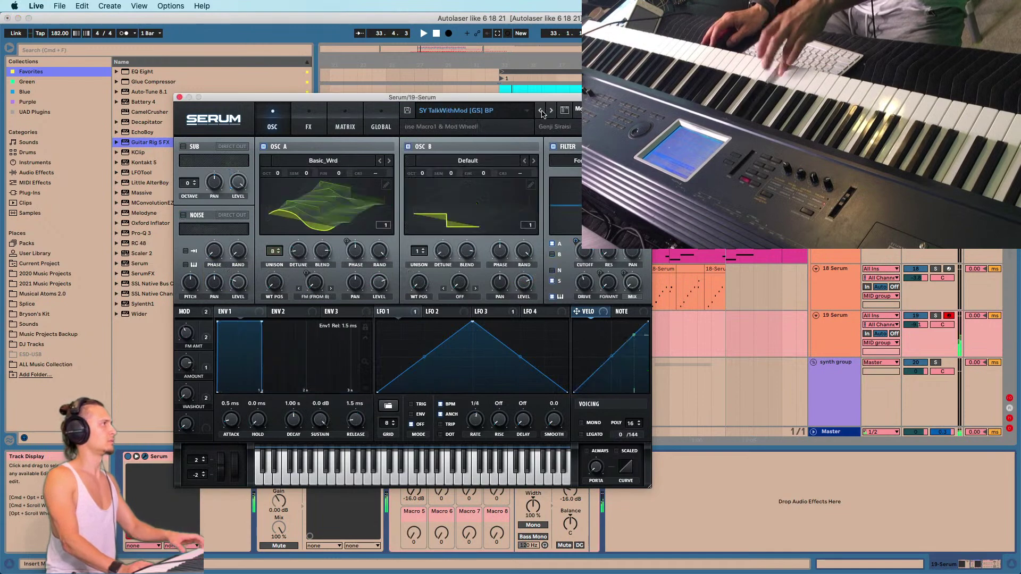
left_click(540, 110)
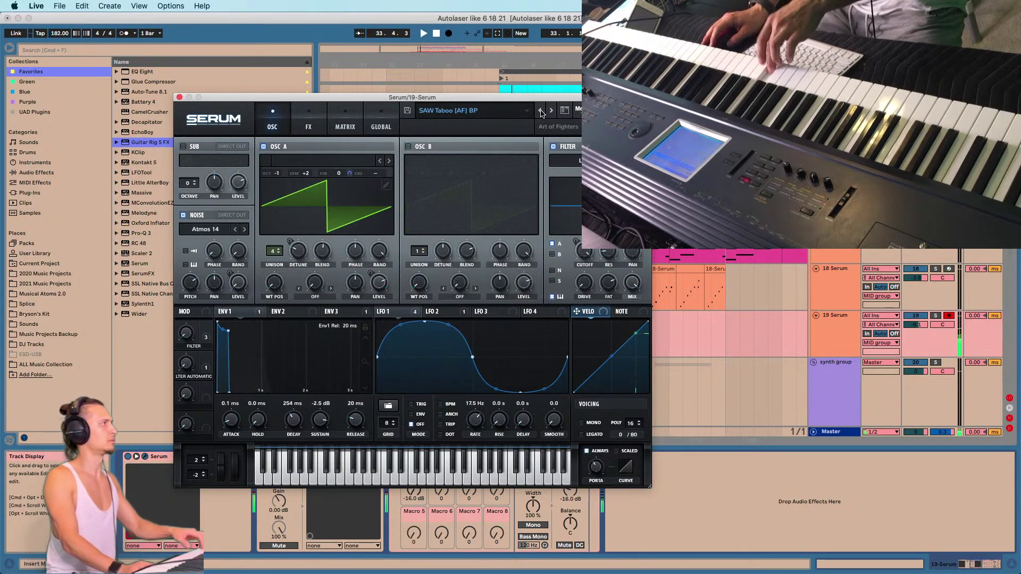
left_click(541, 110)
left_click(540, 111)
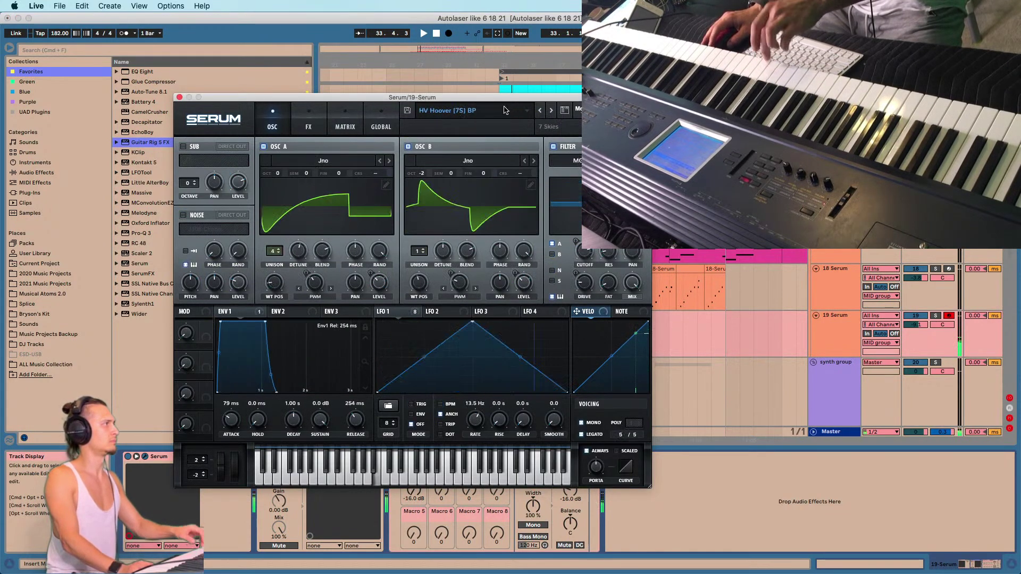
Switch Serum to the LD presets of the Factory Modified BP folder and advance to LD Bionic Squirrel [BS] BP.
left_click(478, 110)
mouse_move(492, 143)
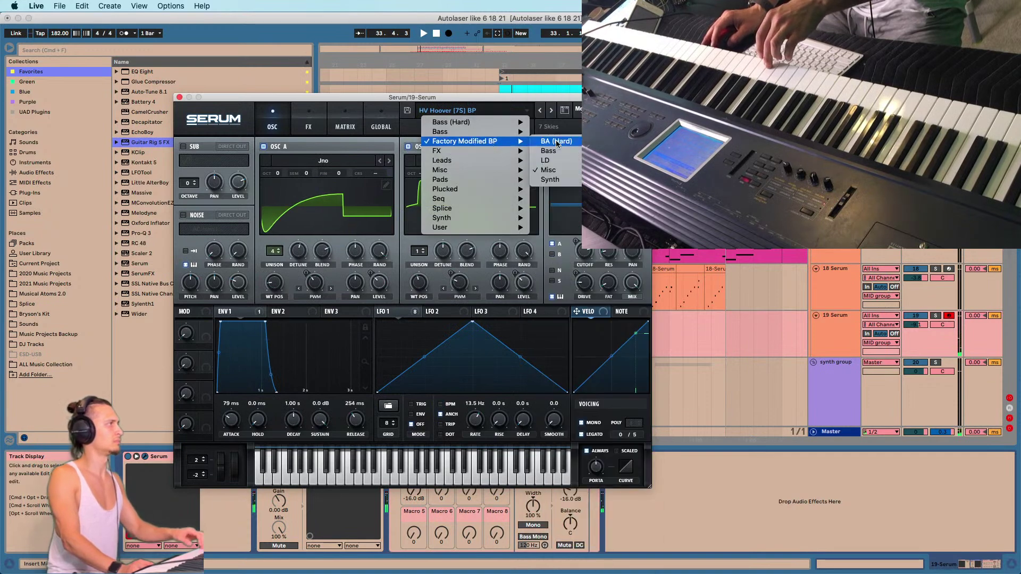
mouse_move(548, 161)
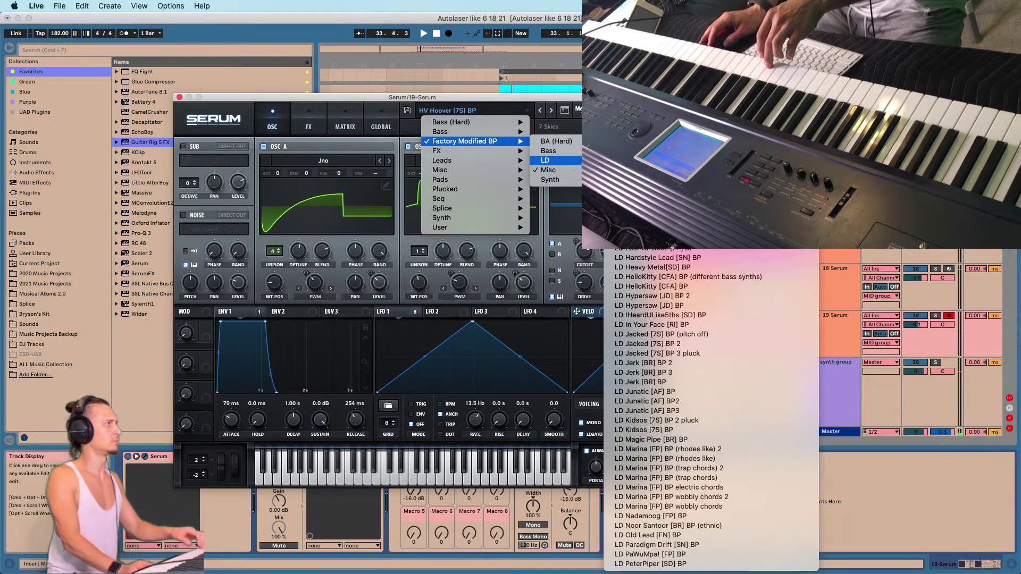
left_click(638, 21)
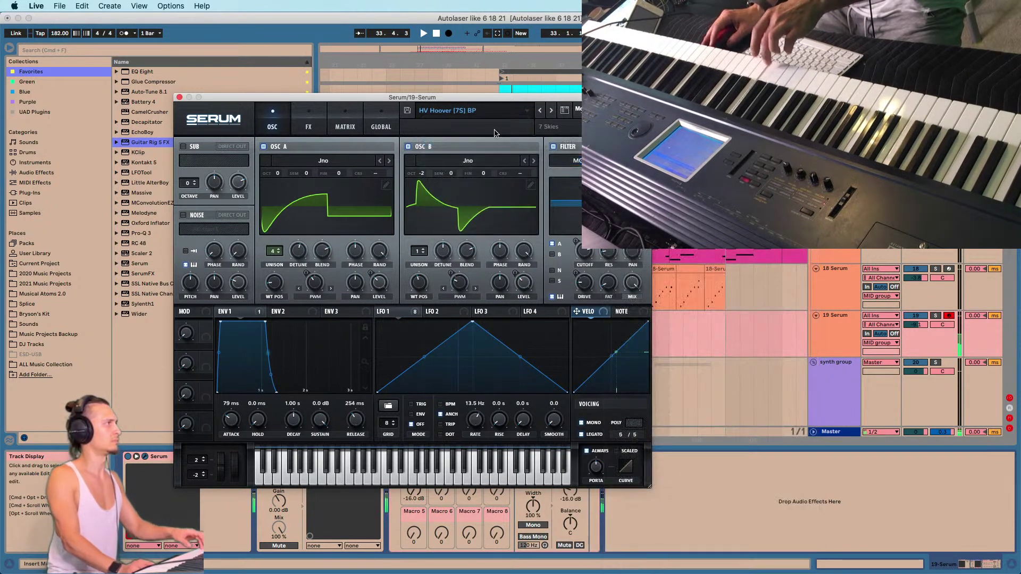
left_click(553, 112)
left_click(552, 112)
left_click(553, 112)
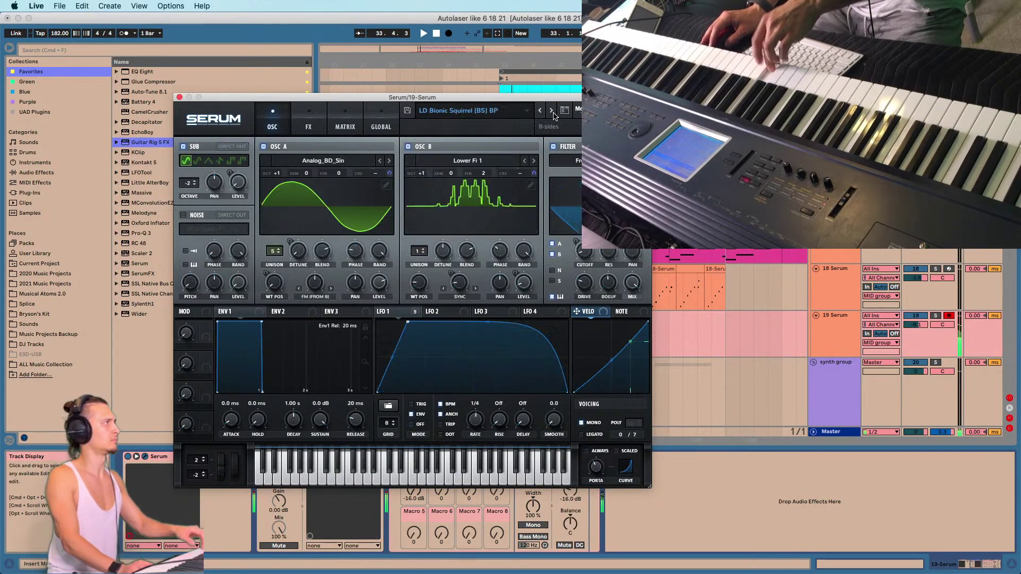
Advance through Serum's LD presets past LD Birth Of Electro and LD BottleBlower to LD Clang [SD], starting playback along the way.
left_click(552, 110)
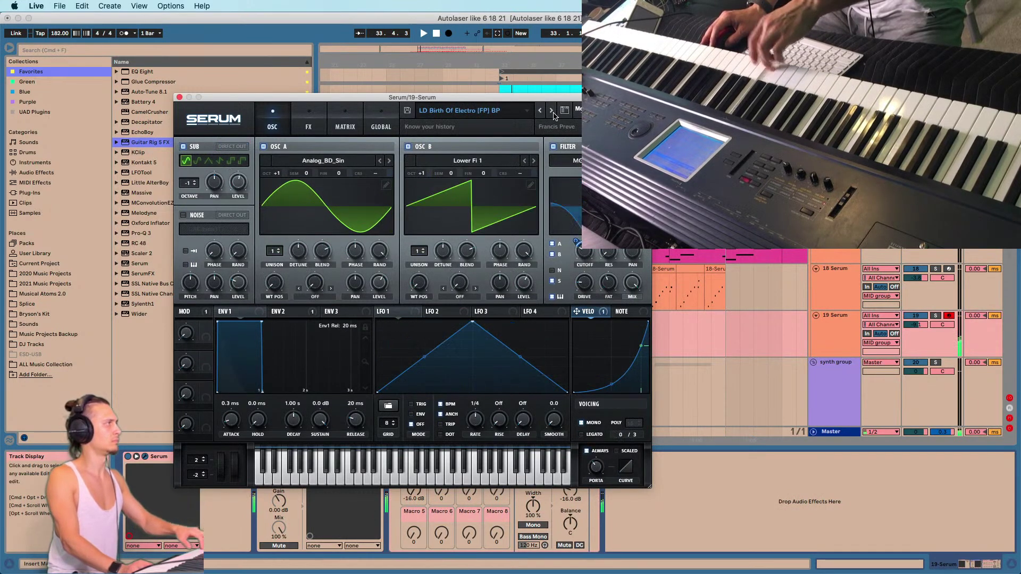
left_click(551, 110)
left_click(552, 111)
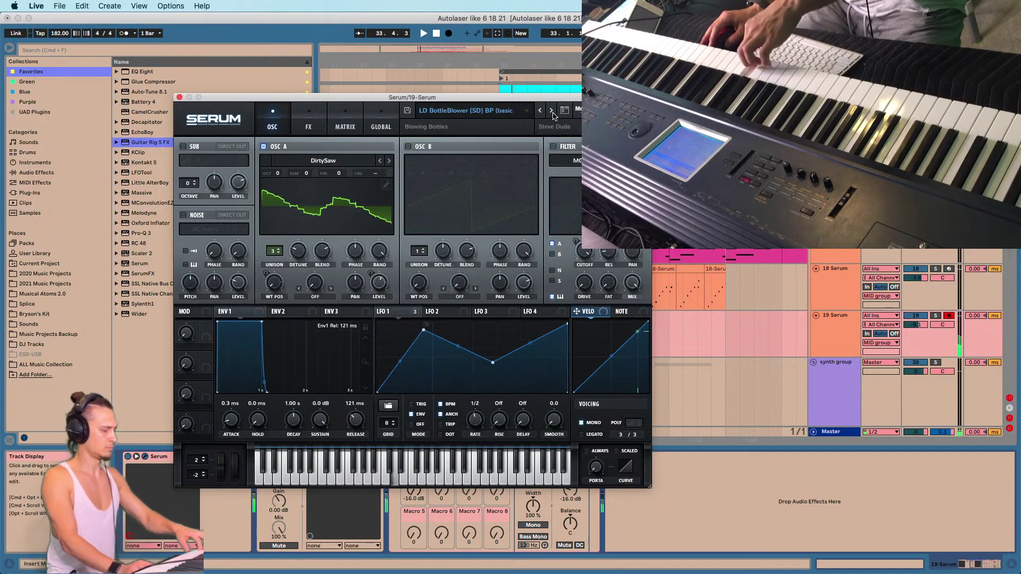
key("space")
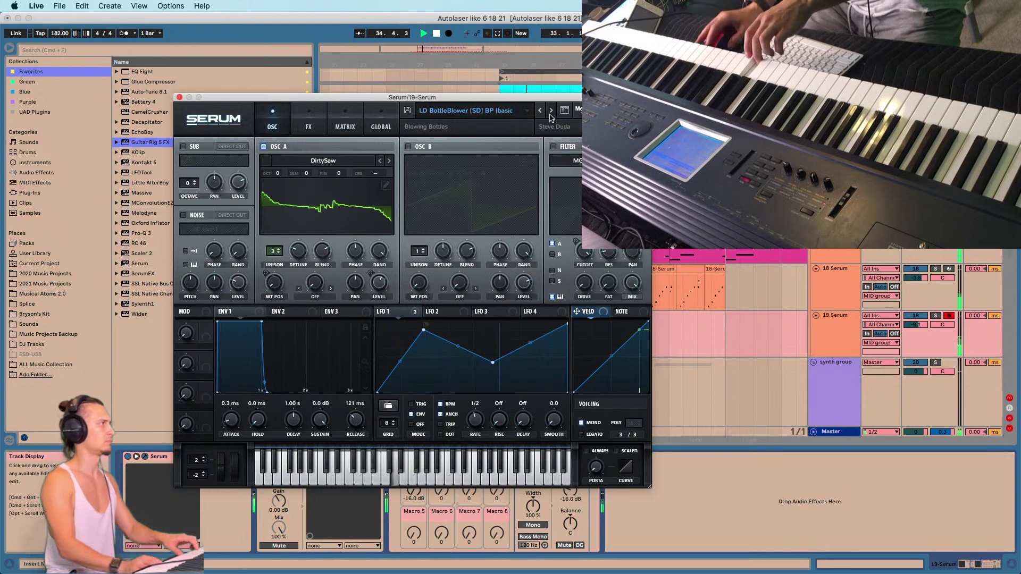
left_click(551, 111)
left_click(551, 113)
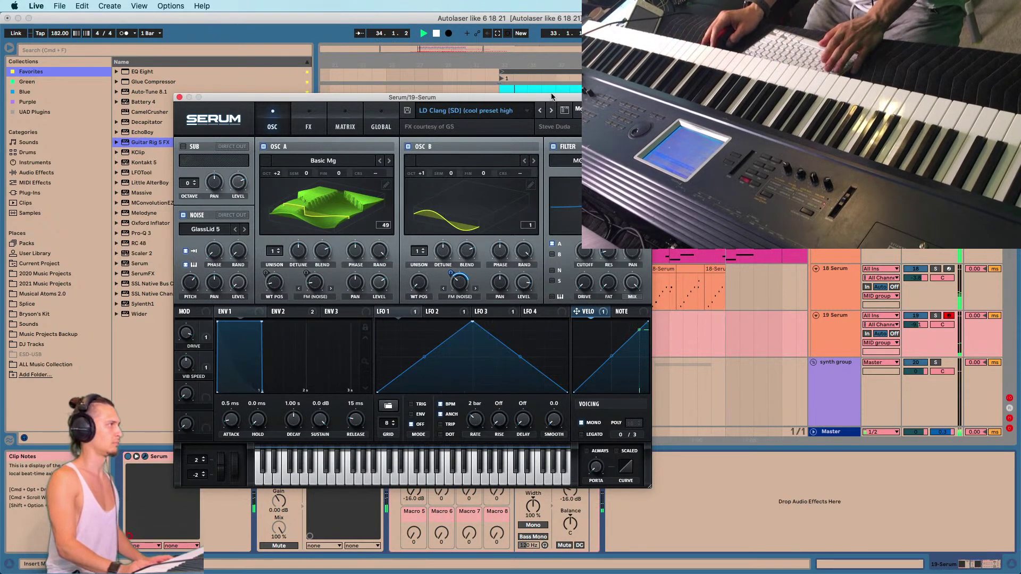
Capture the played MIDI as a clip on the 19 Serum track and extend the clip's start back to about bar 40.
left_click_drag(552, 97, 249, 190)
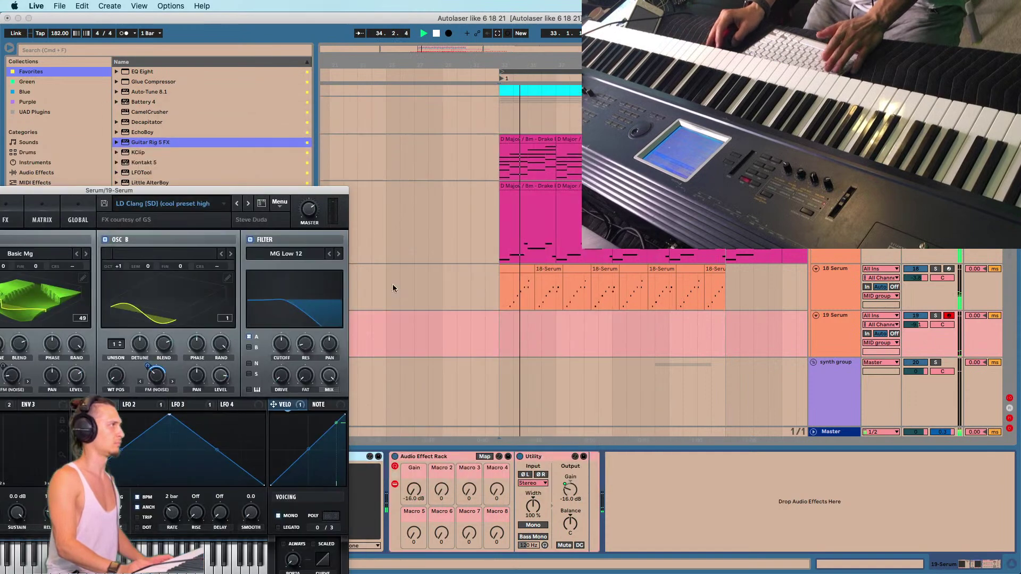
left_click(493, 35)
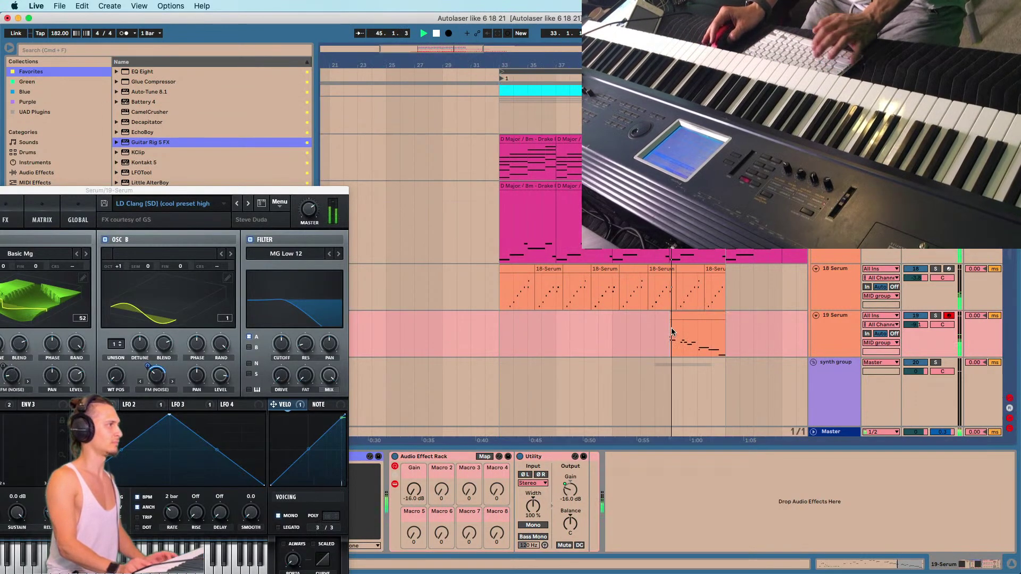
left_click_drag(670, 337, 602, 317)
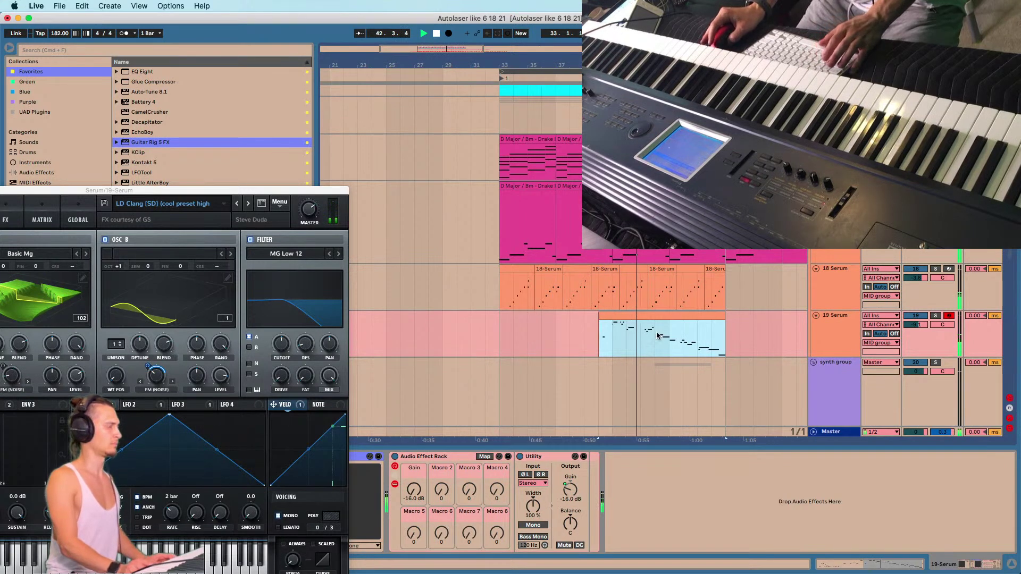
left_click(642, 339)
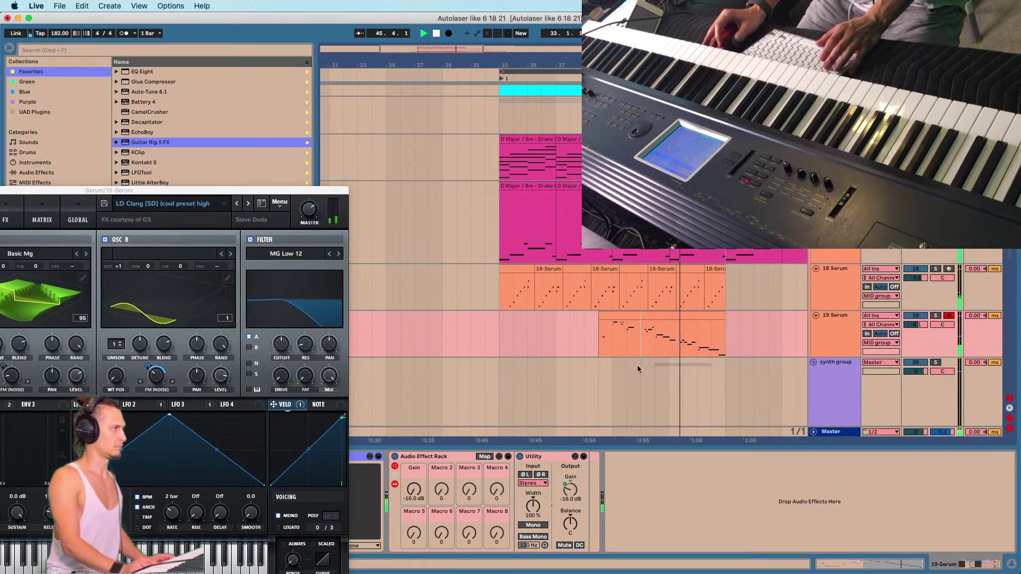
Open the captured 19 Serum clip in the MIDI note editor and stop playback.
left_click_drag(296, 192, 178, 151)
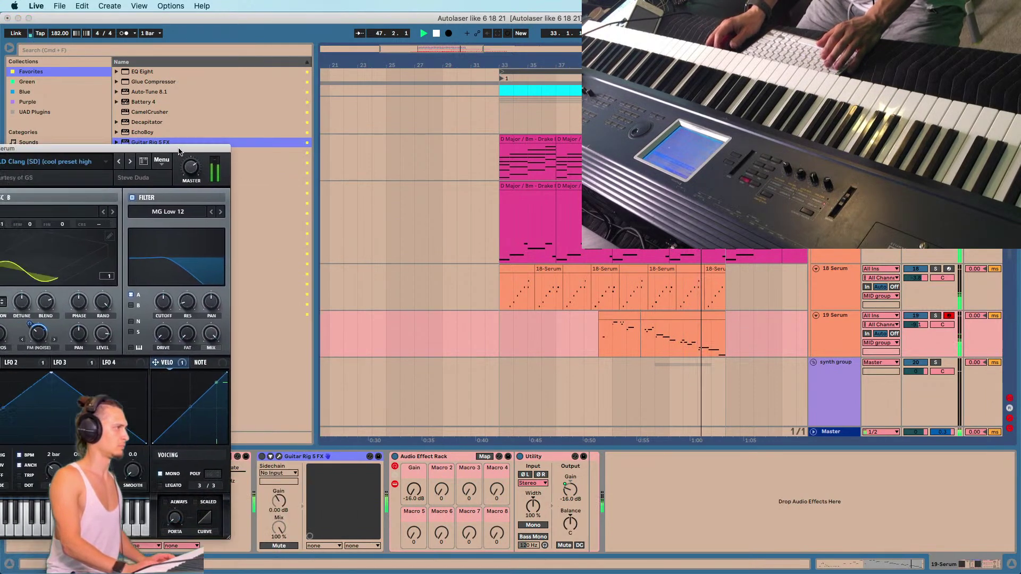
double_click(697, 350)
key("b")
key("space")
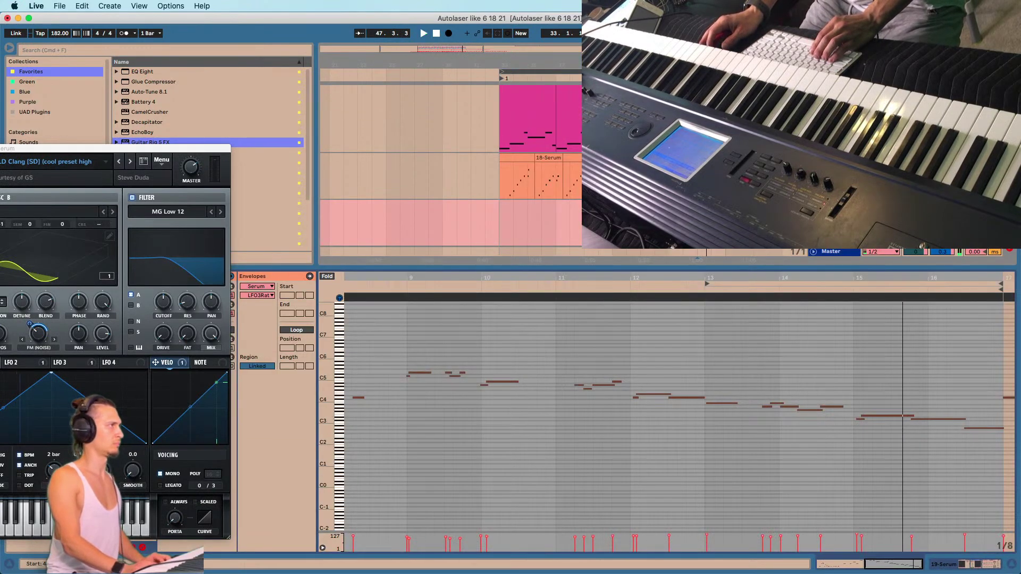
Play the arrangement from bar 33 on the 19 Serum track, bring its device chain into view and stop playback.
double_click(692, 205)
key("Tab")
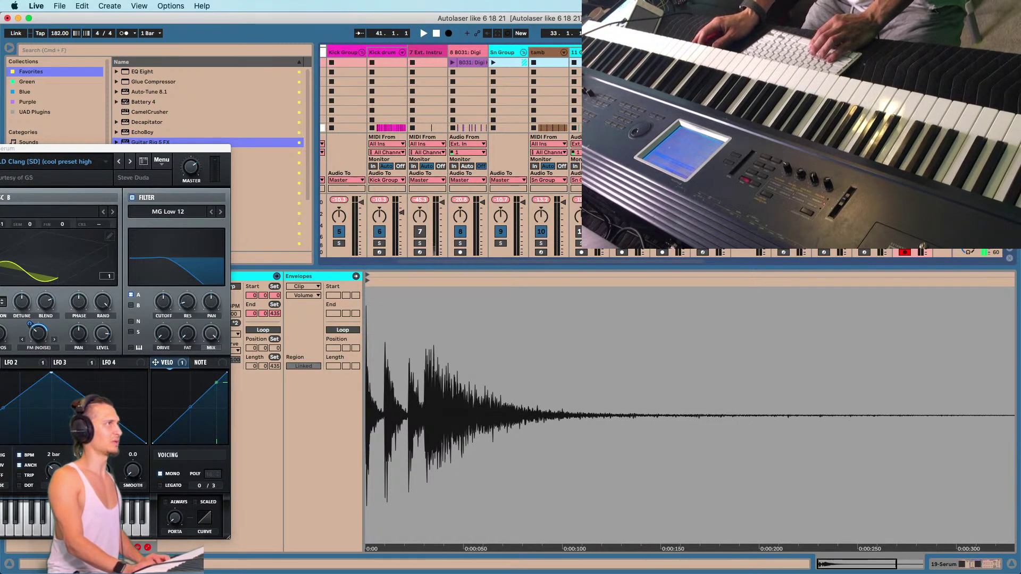
key("Tab")
left_click(498, 232)
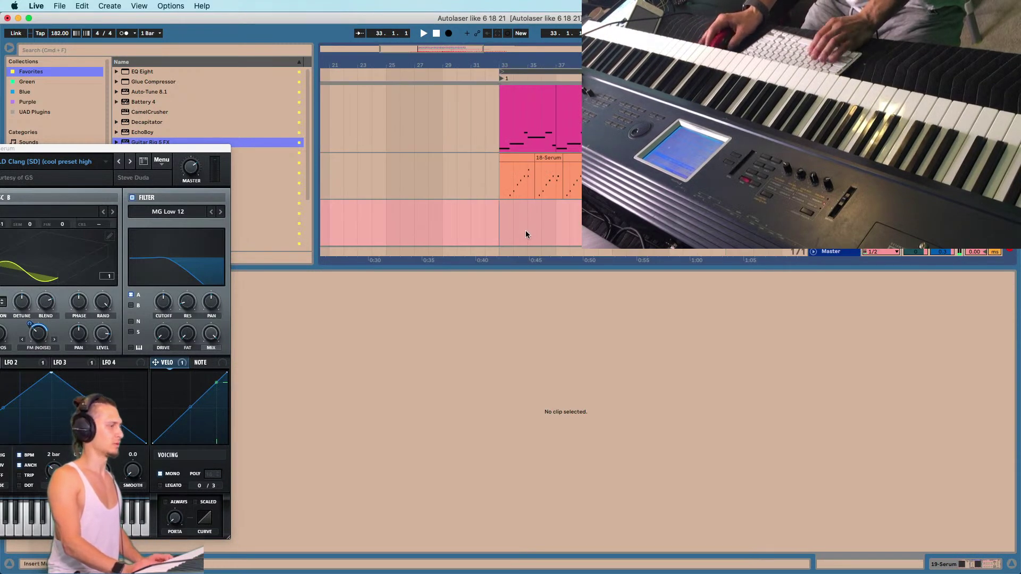
key("space")
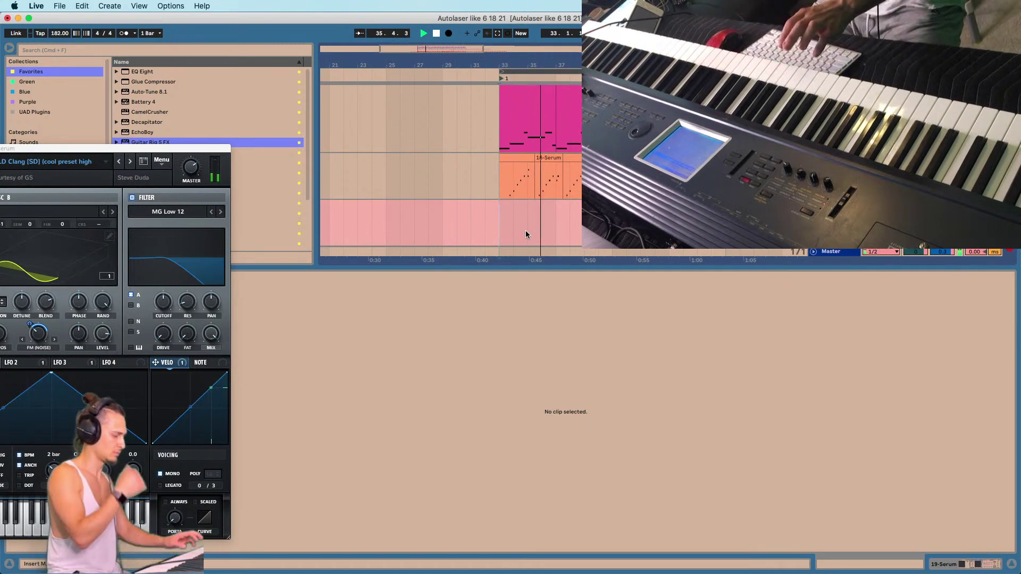
key("shift+Tab")
key("space")
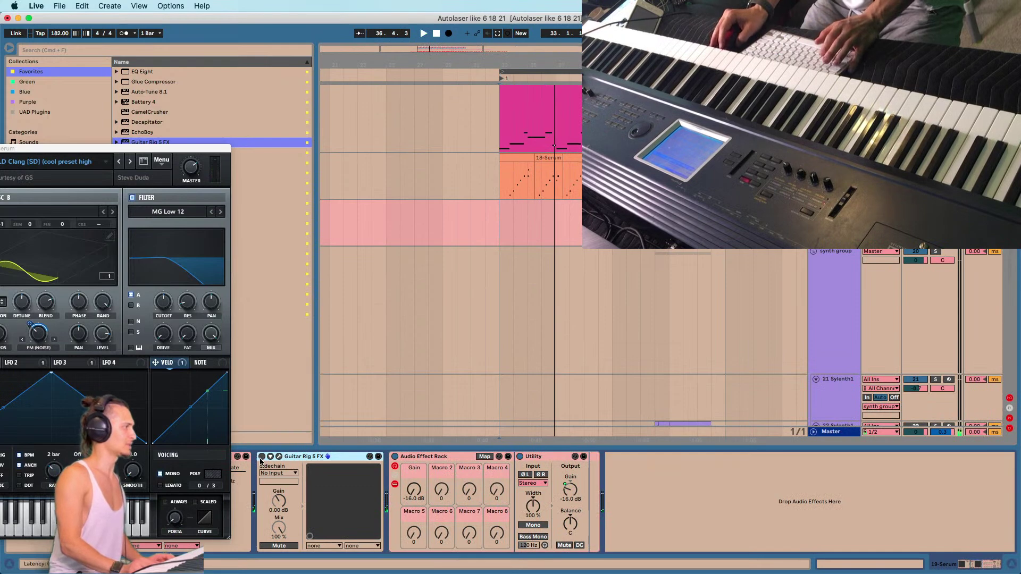
Open Guitar Rig 5 FX on the 19 Serum track, adjust its output level slightly and play the arrangement from bar 33.
left_click(279, 457)
key("space")
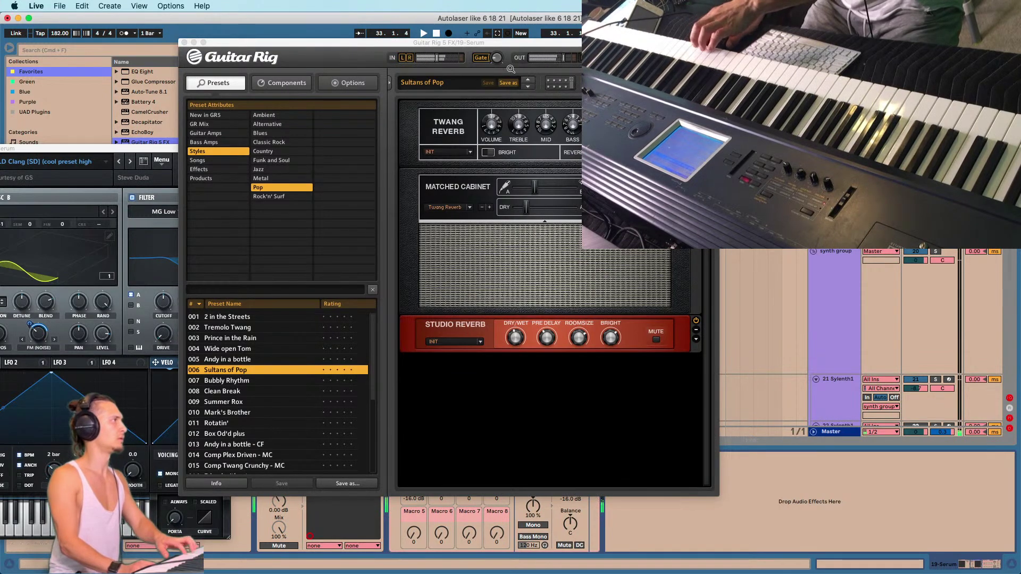
left_click_drag(561, 59, 558, 60)
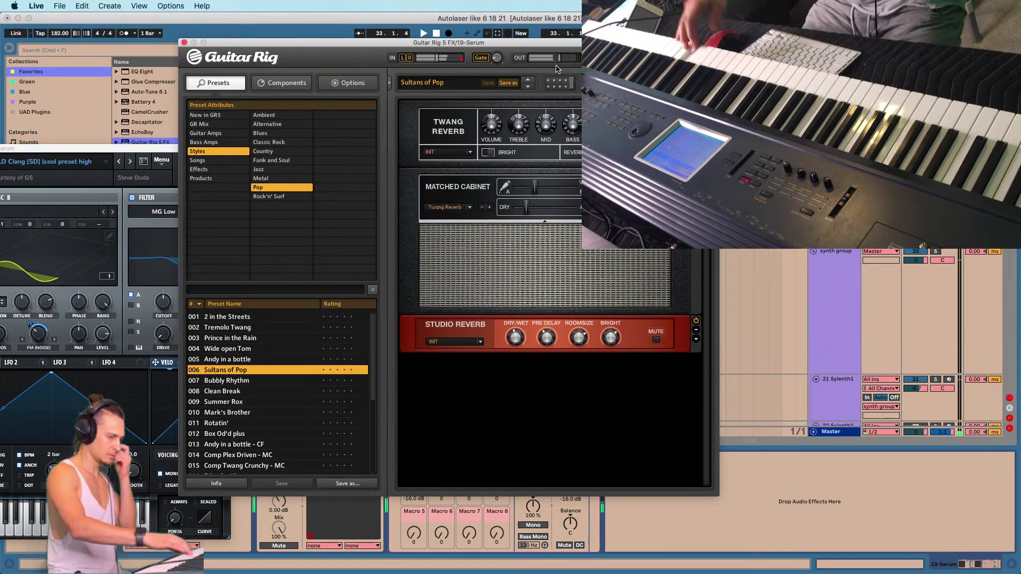
key("space")
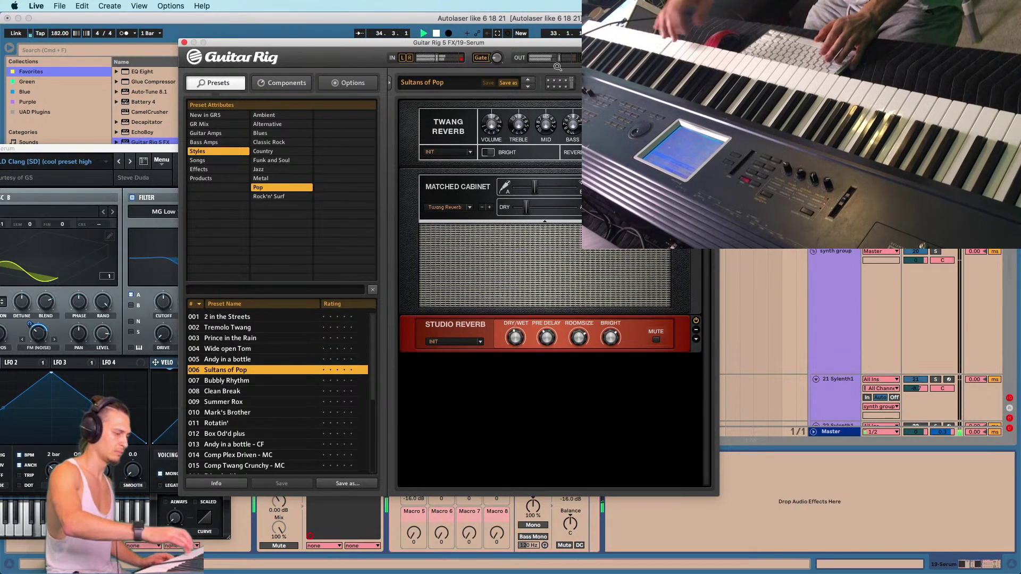
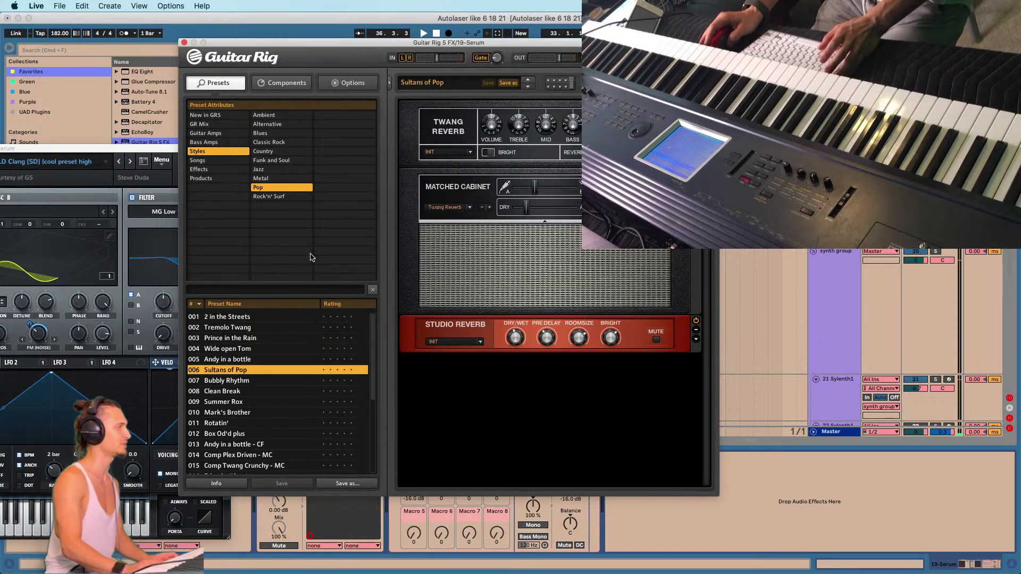
Arrange the Guitar Rig and Serum windows side by side and try Guitar Rig's Bubbly Rhythm and Clean Break presets.
left_click_drag(255, 49, 359, 67)
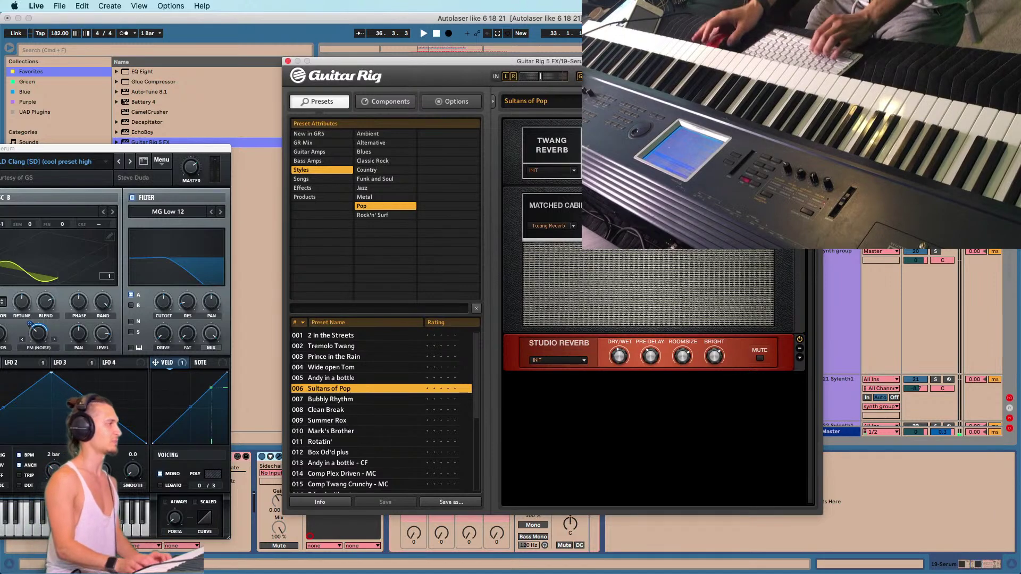
left_click_drag(462, 63, 495, 54)
left_click_drag(98, 149, 390, 138)
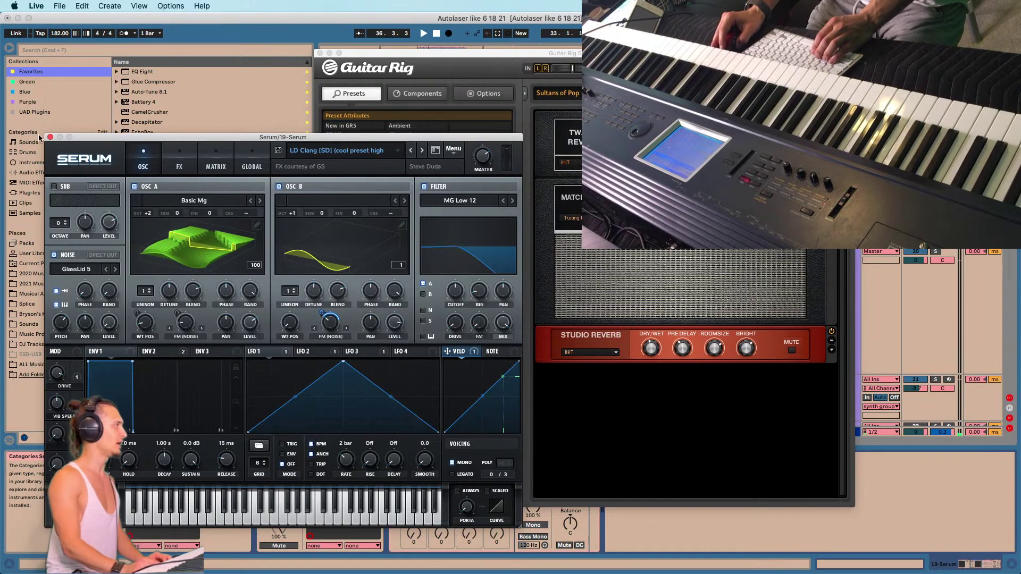
left_click_drag(255, 145, 260, 114)
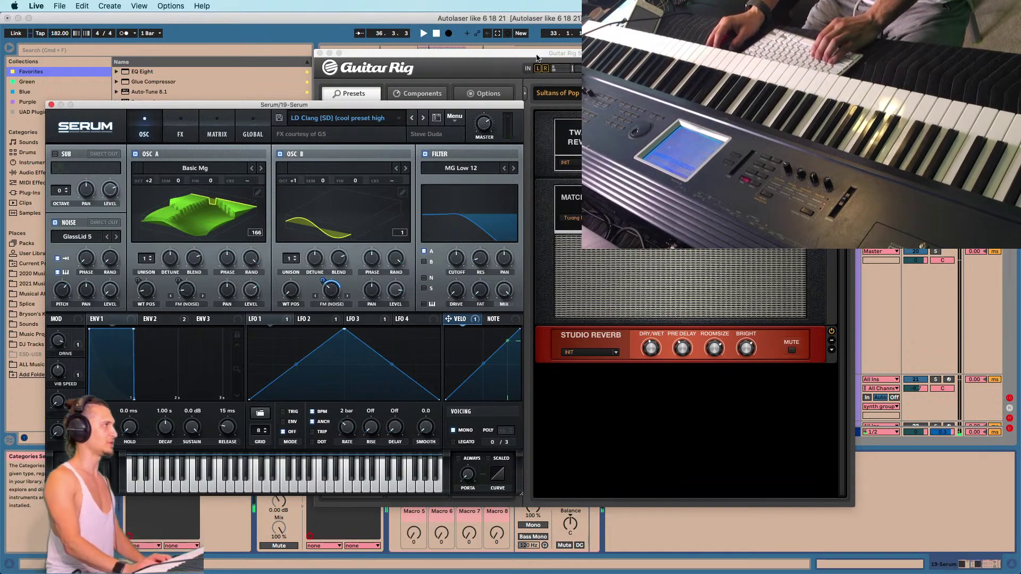
left_click_drag(414, 53, 461, 56)
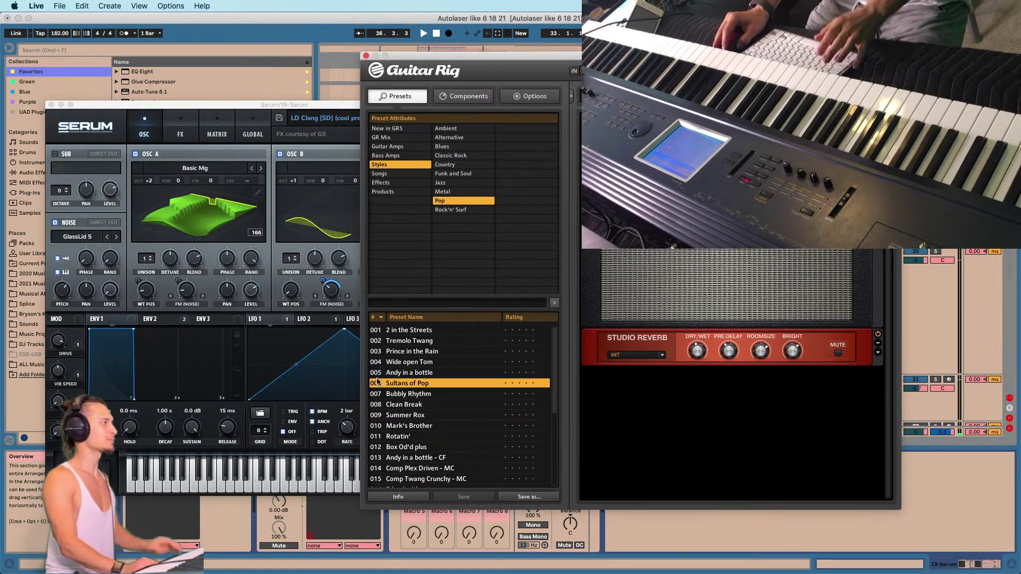
left_click(419, 396)
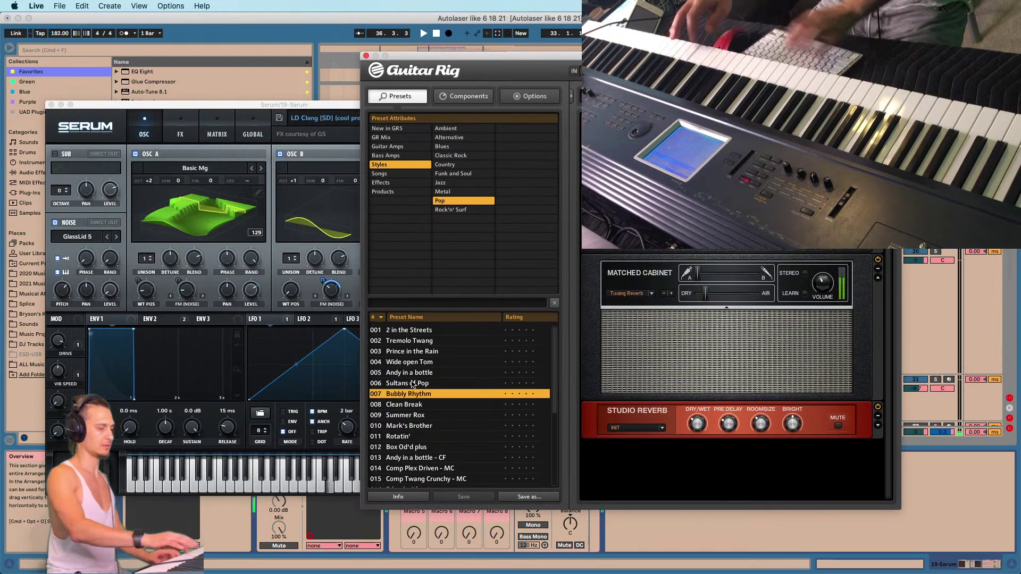
left_click(418, 406)
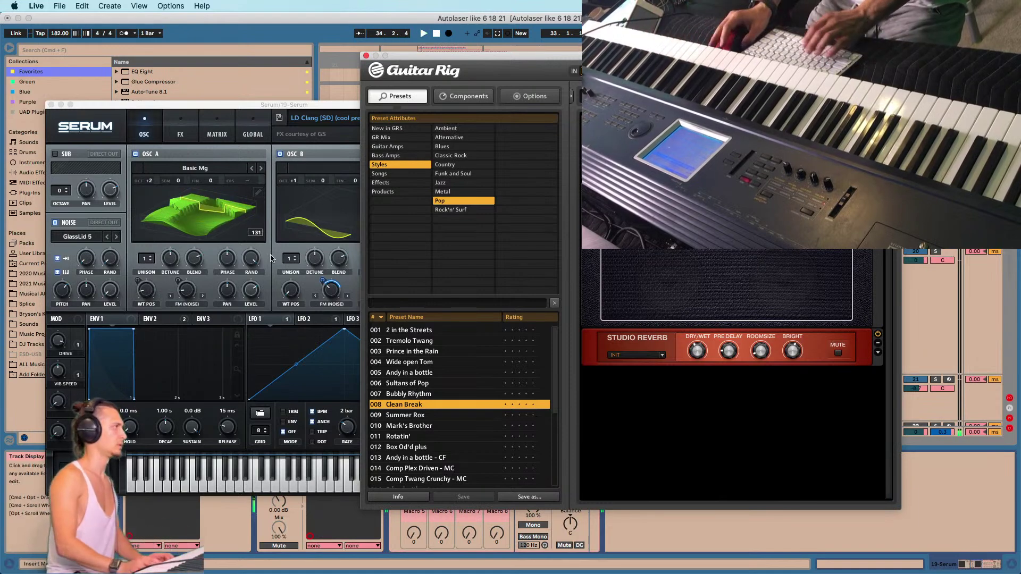
Advance Serum's LD presets from LD Cripple [JD] to LD Earliertoday [AF], and go back to LD D_Lead 2 [DU] BP (pluck).
double_click(256, 105)
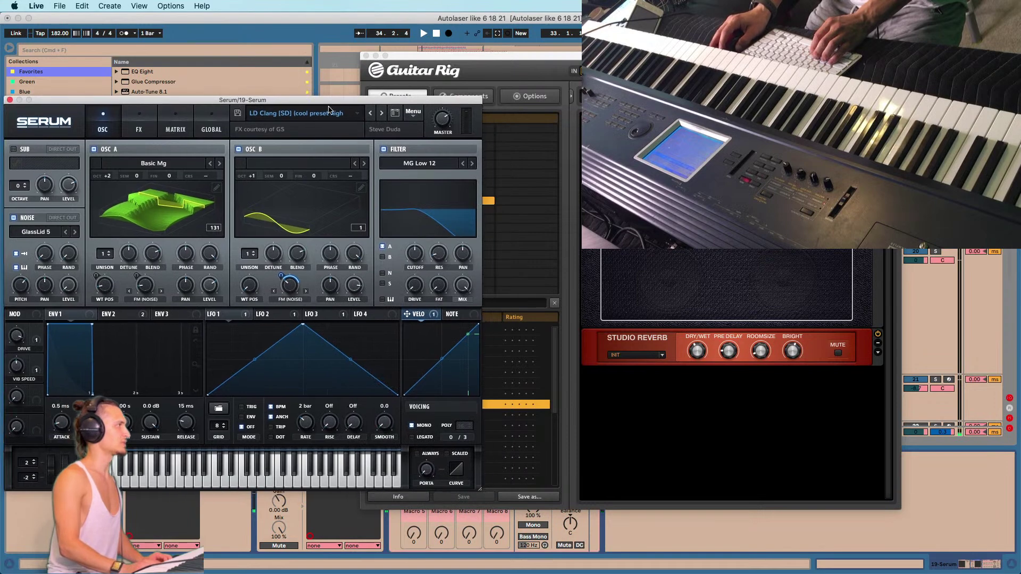
left_click(383, 114)
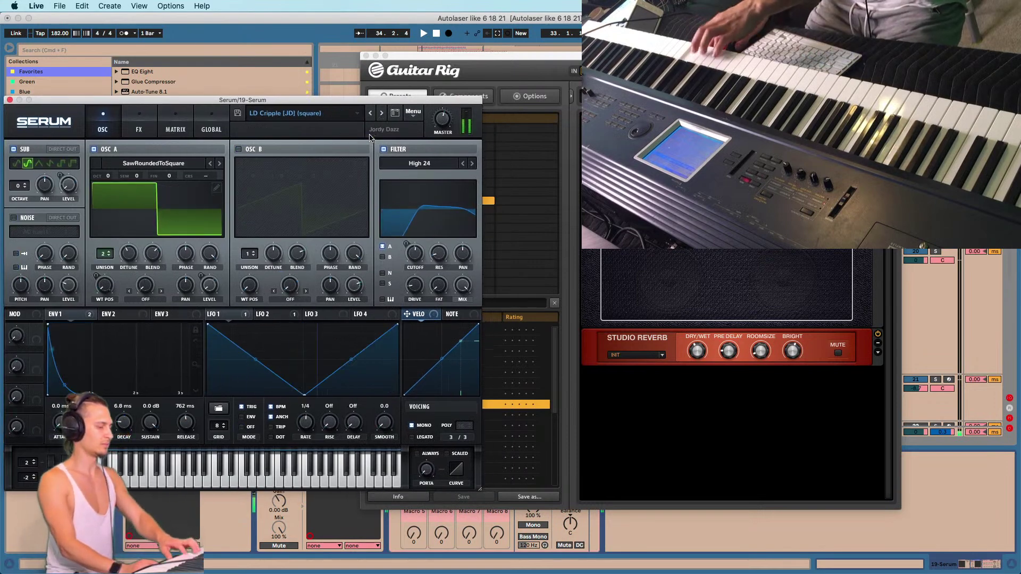
left_click(381, 114)
left_click(382, 113)
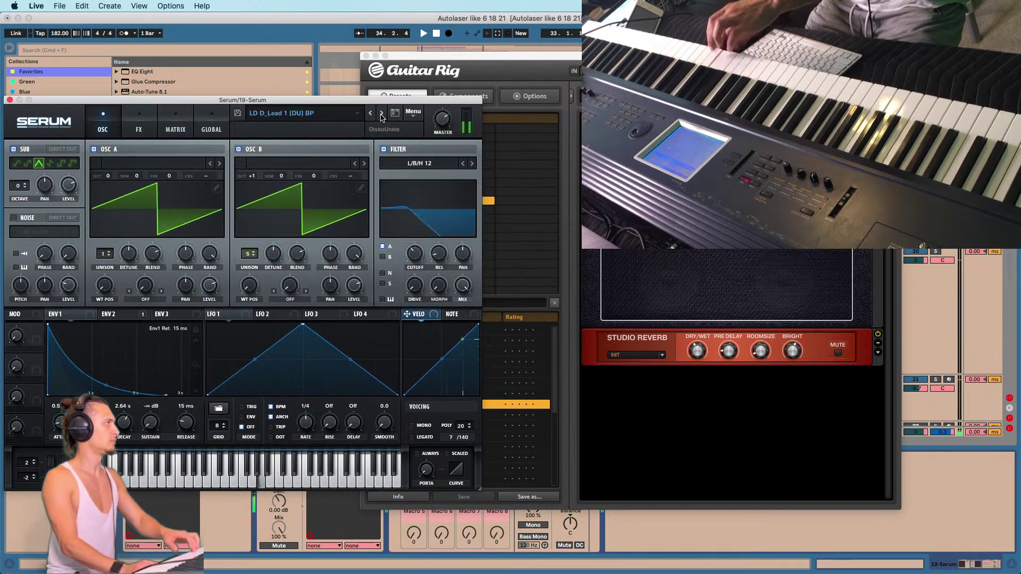
left_click(381, 114)
left_click(381, 114)
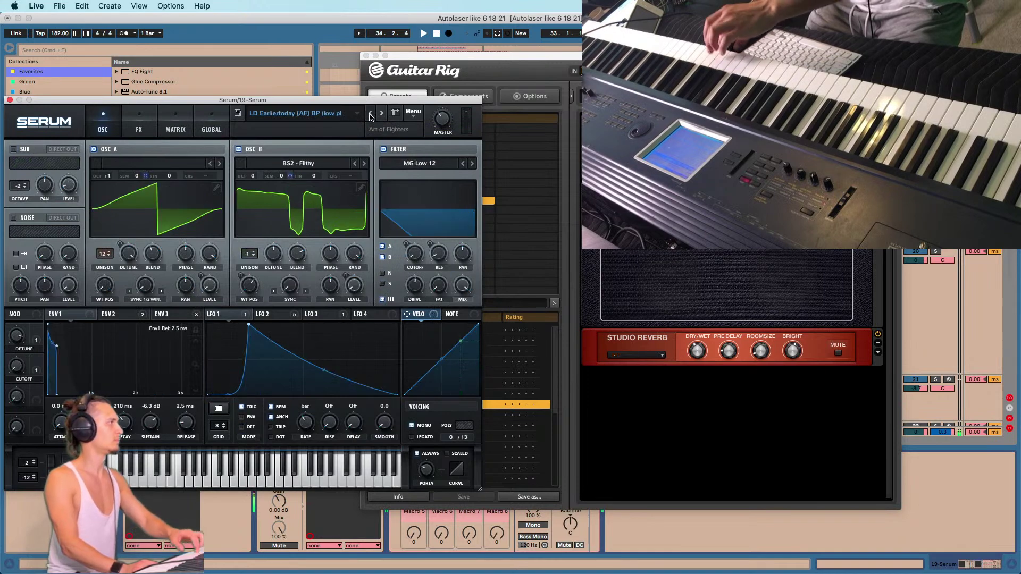
left_click(371, 114)
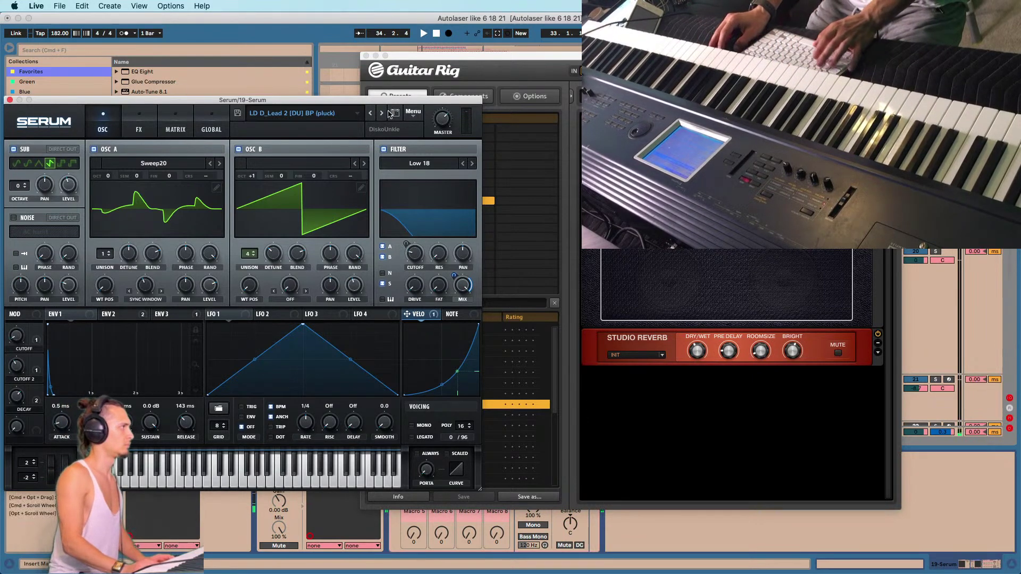
Continue through Serum's LD presets past LD Earliertoday [AF] BP 2 to LD Epic Lead [AS] BP.
left_click(382, 113)
left_click(383, 113)
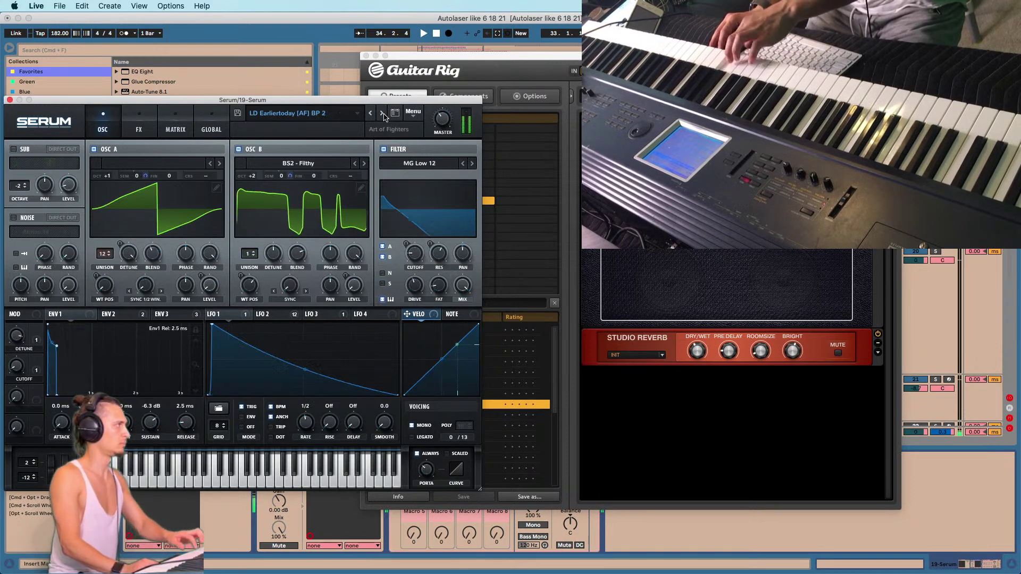
left_click(382, 114)
left_click(383, 113)
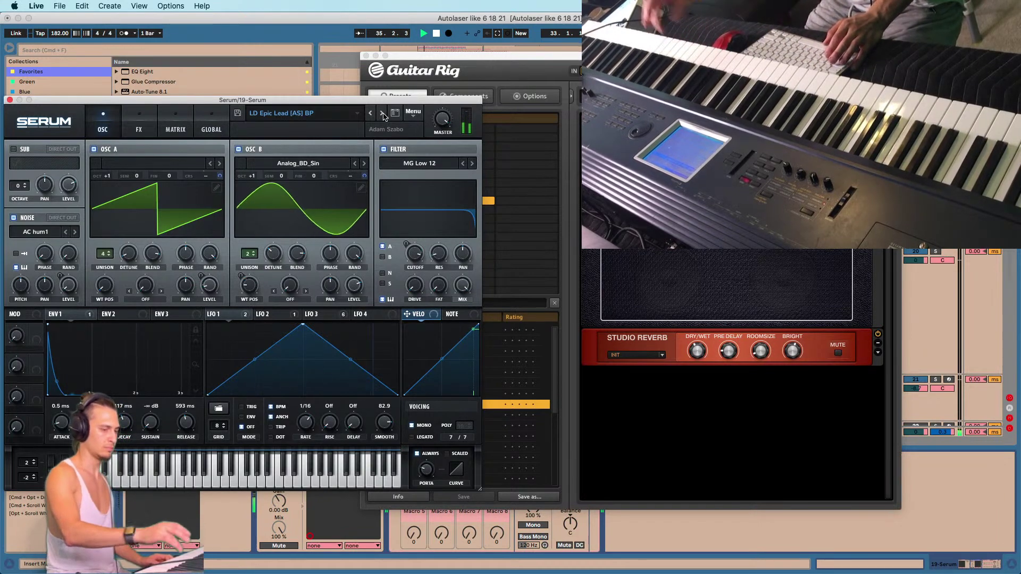
Move the Serum window aside and advance past LD Essence [7S] BP to LD Hardstyle Lead [SN] BP.
left_click_drag(311, 100, 398, 166)
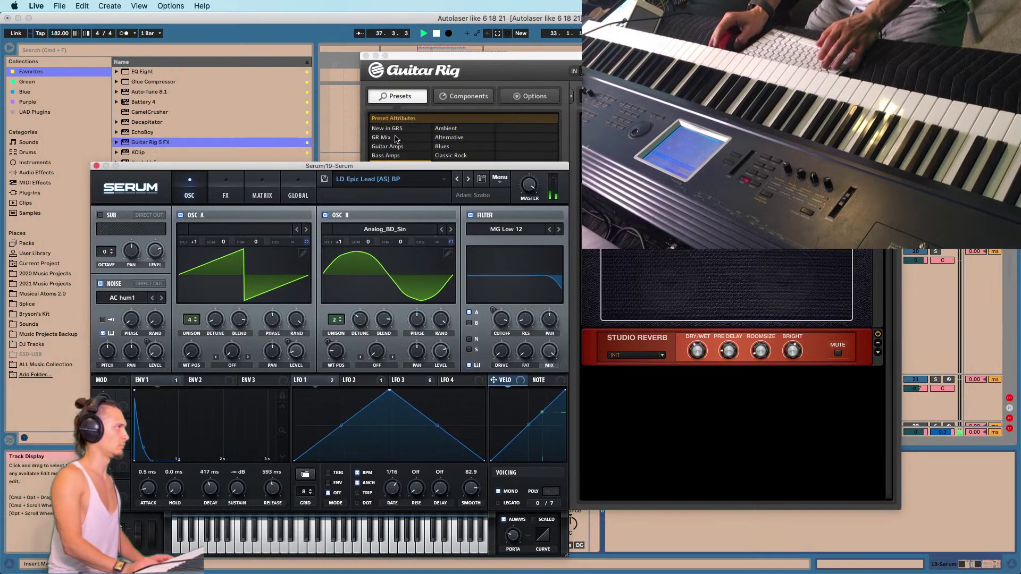
left_click(468, 181)
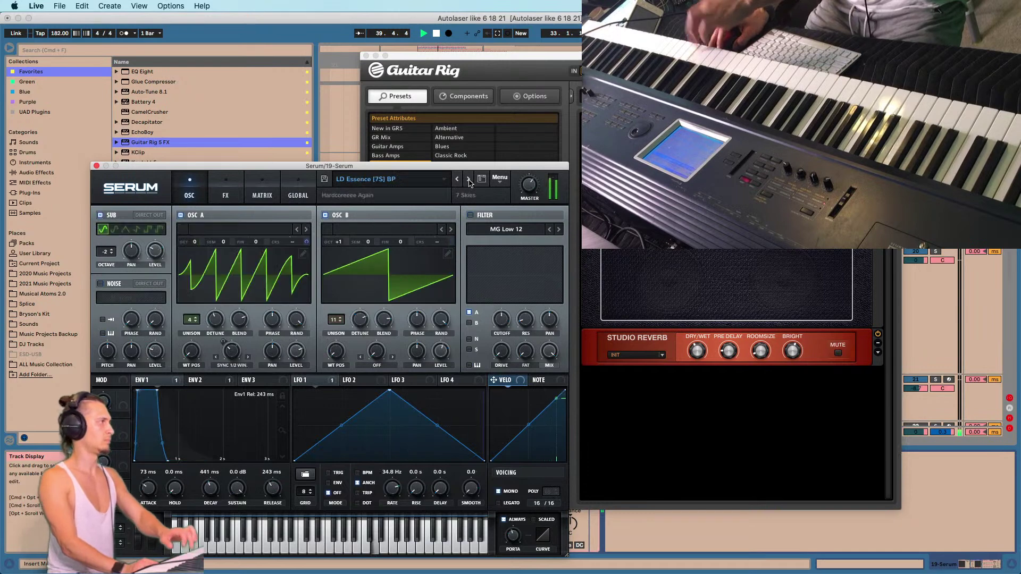
left_click(469, 180)
left_click(469, 181)
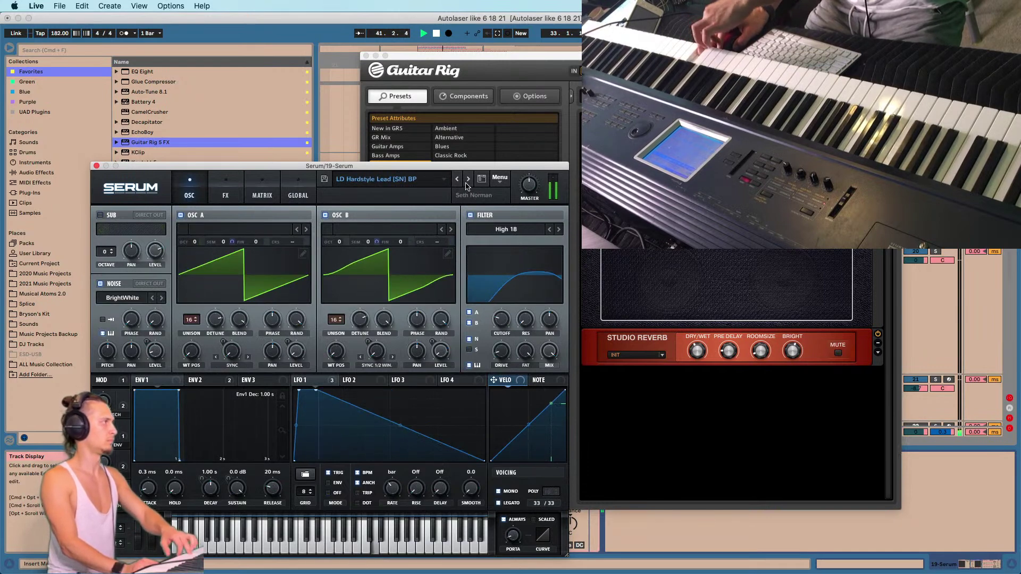
Switch off Guitar Rig 5 FX on the 19 Serum track and bring the Serum window back.
left_click(97, 165)
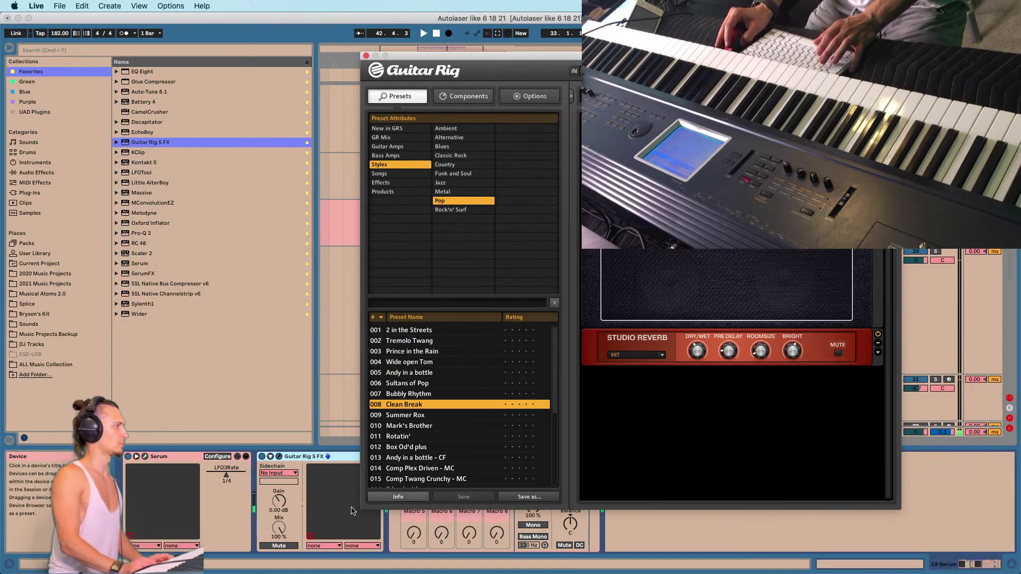
left_click(260, 456)
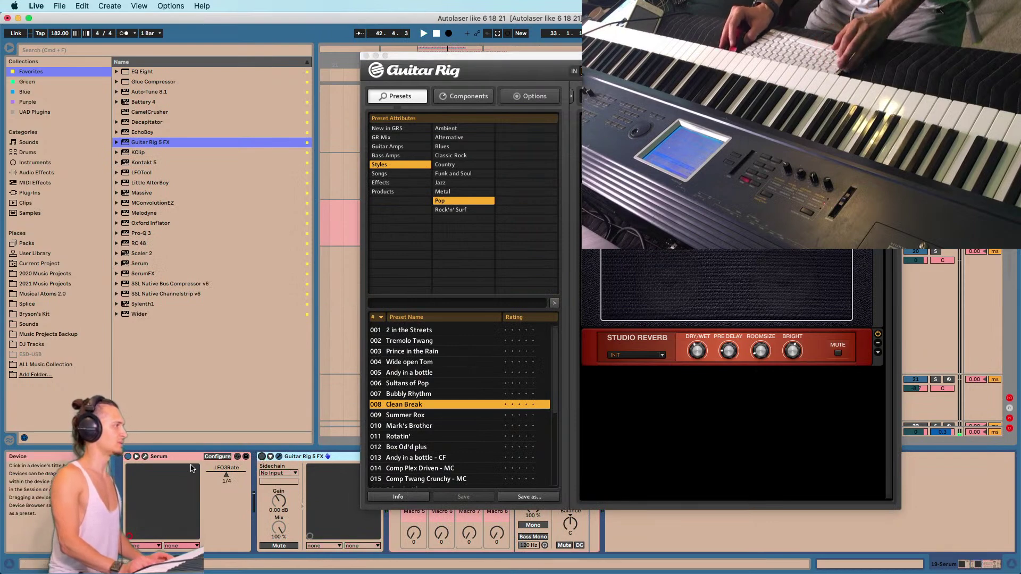
left_click(145, 457)
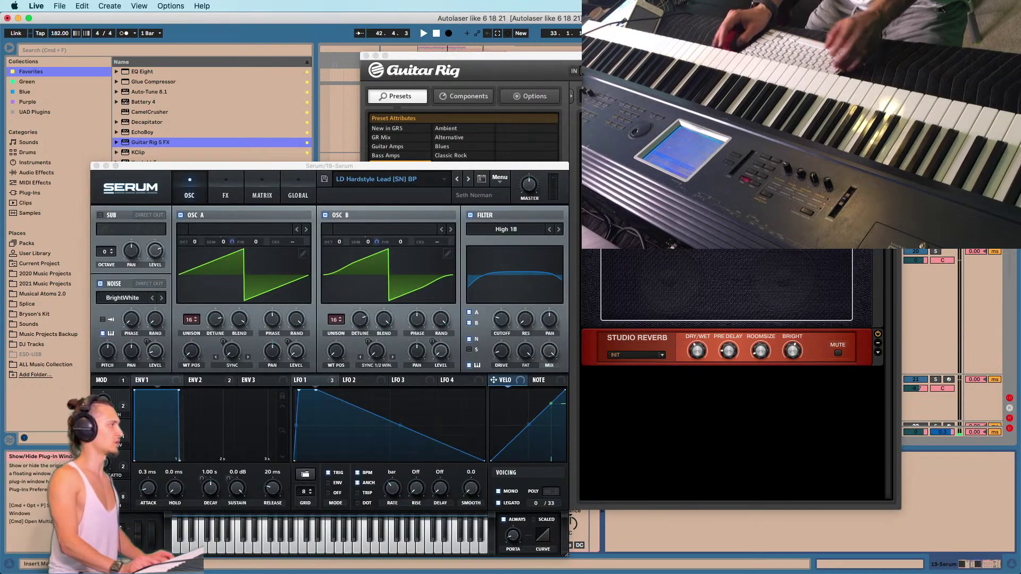
Load the LD Hypersaw [JD] BP preset from Serum's Factory Modified BP LD folder and close the Guitar Rig and Serum windows.
left_click(442, 183)
mouse_move(425, 209)
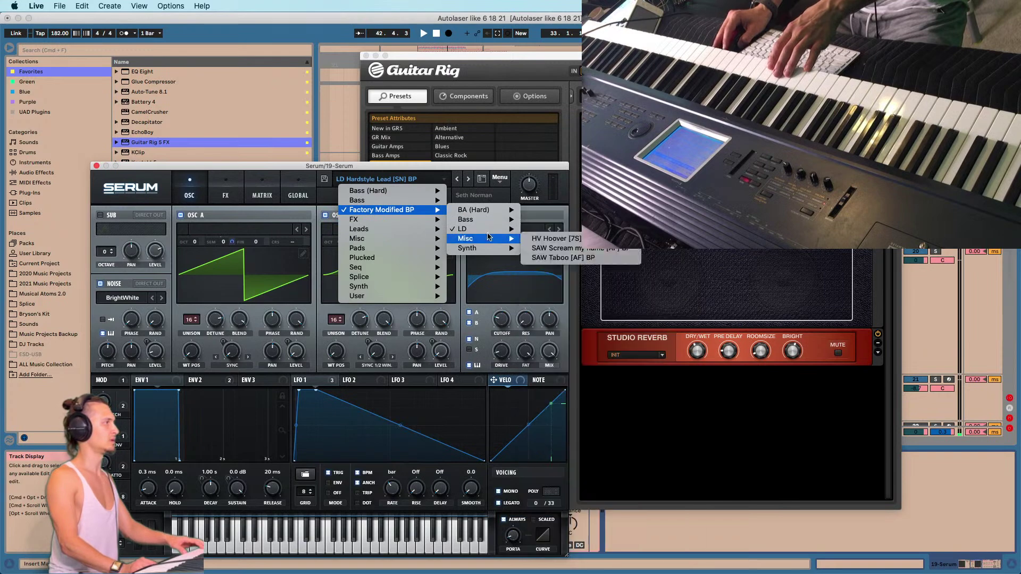
mouse_move(479, 229)
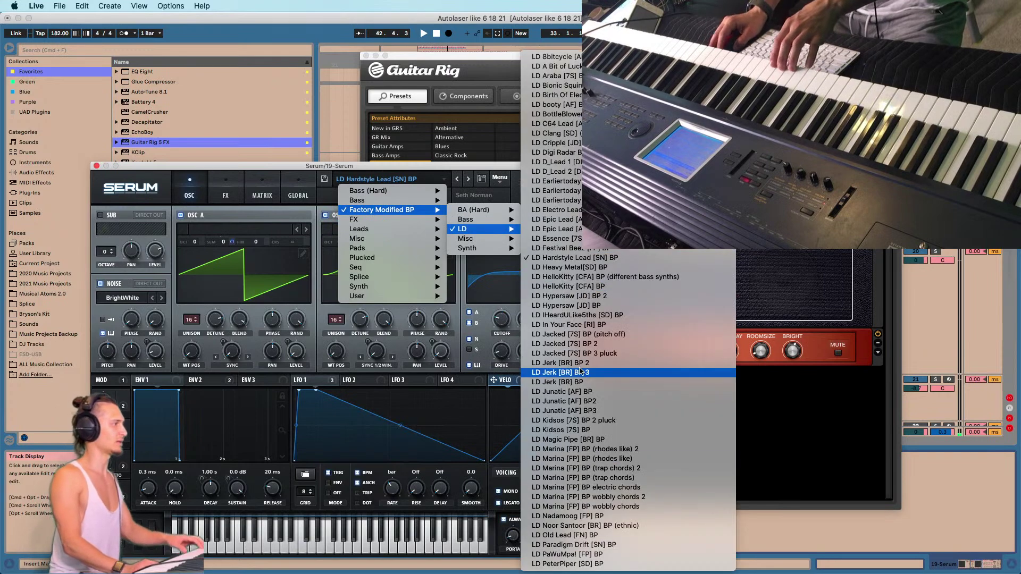
left_click(583, 305)
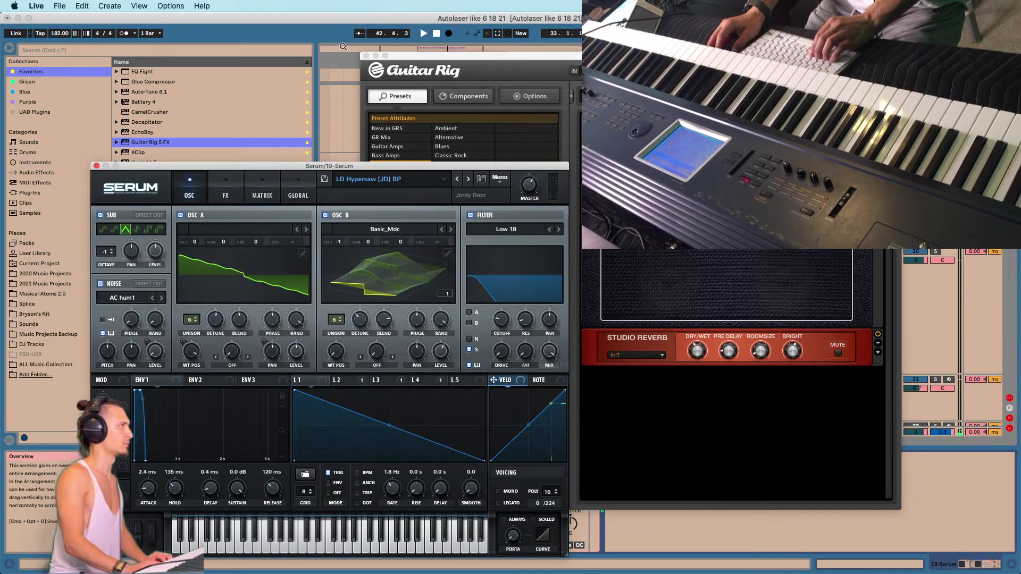
left_click(363, 57)
left_click(366, 55)
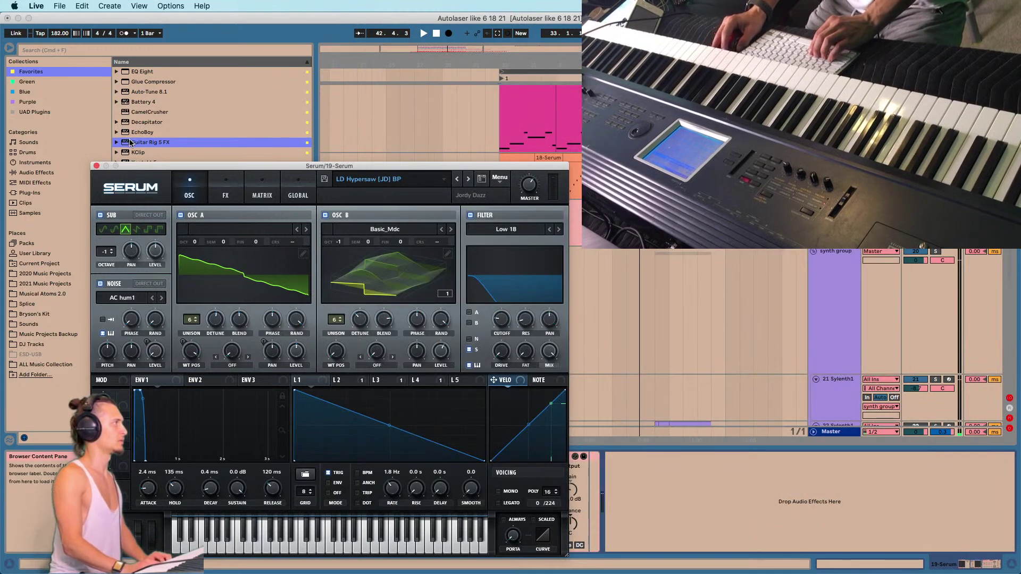
left_click(96, 167)
Copy the four-bar chord clip from the Mod Amp Sine Bleep track to the 19 Serum track at bar 33 and start playback.
scroll(461, 205, "up", 3)
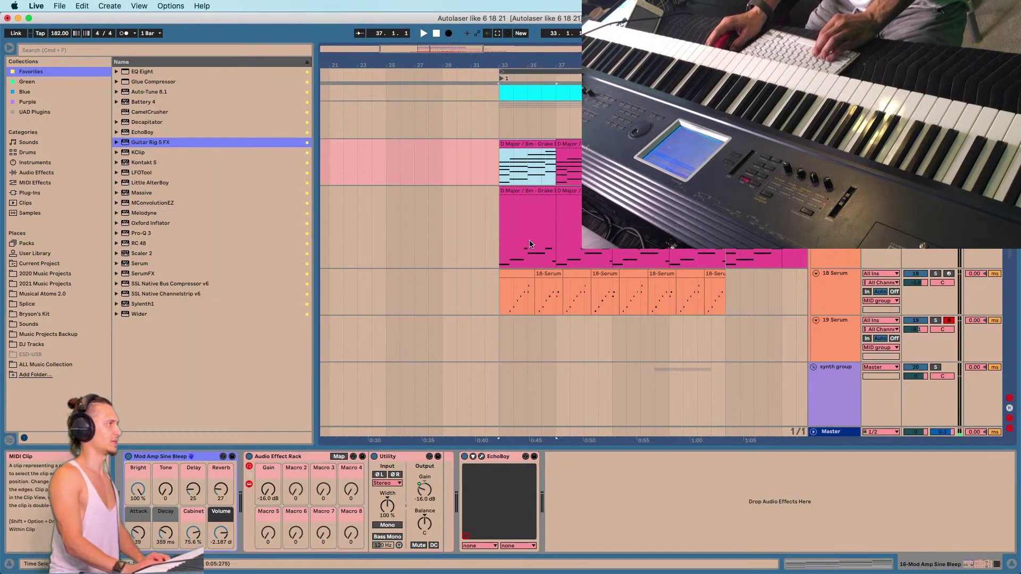
left_click(490, 285)
key("super+v")
key("space")
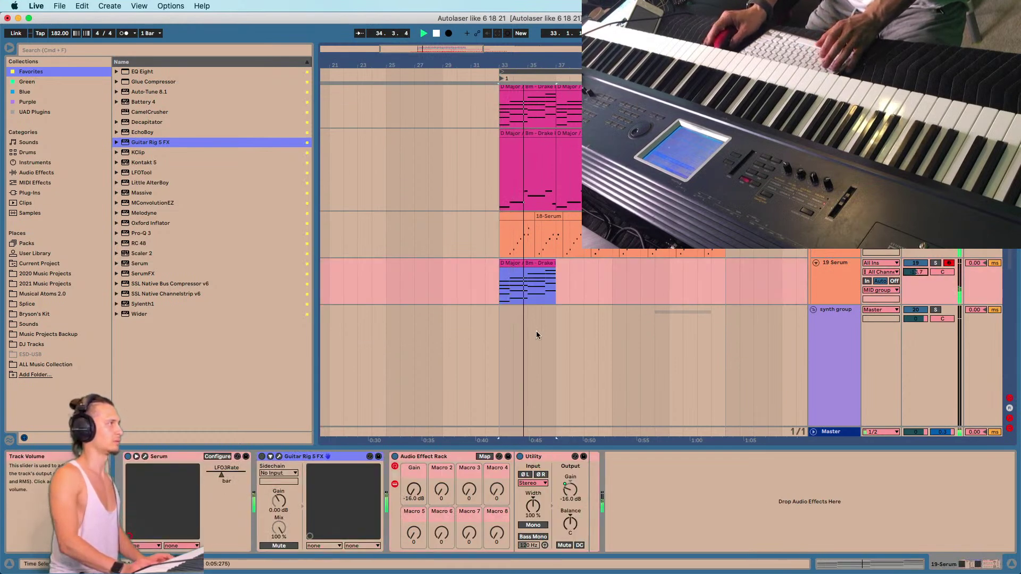
Duplicate the pasted chord clip three times along the 19 Serum track to fill bars 33 to 49.
key("super+d")
left_click(510, 263)
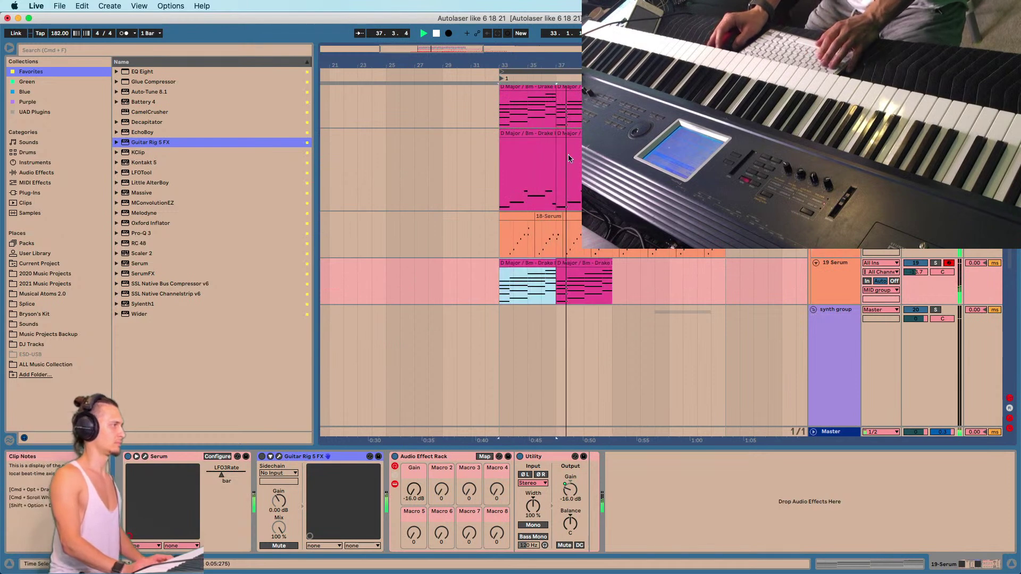
left_click_drag(526, 65, 477, 48)
key("super+d")
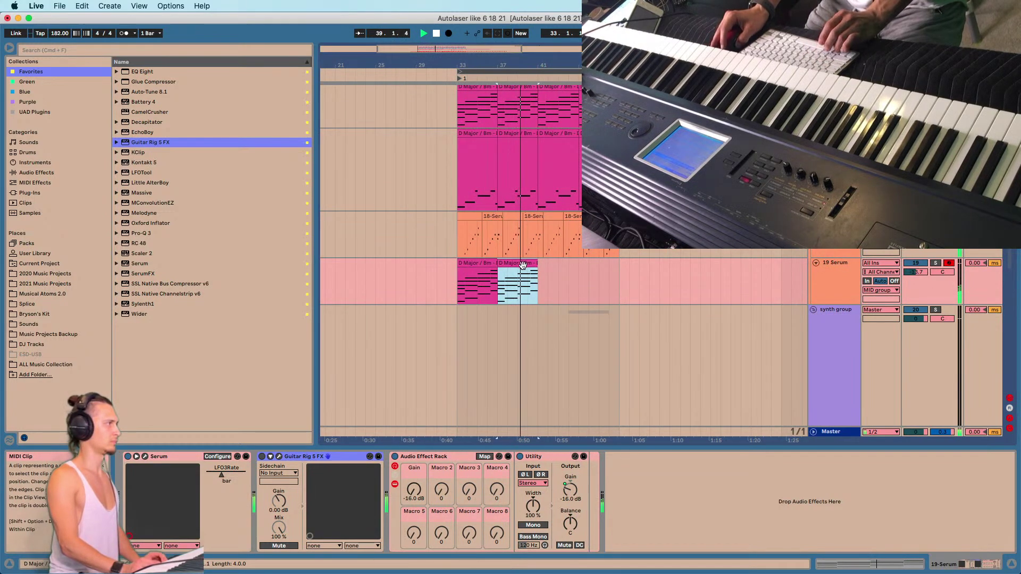
key("super+d")
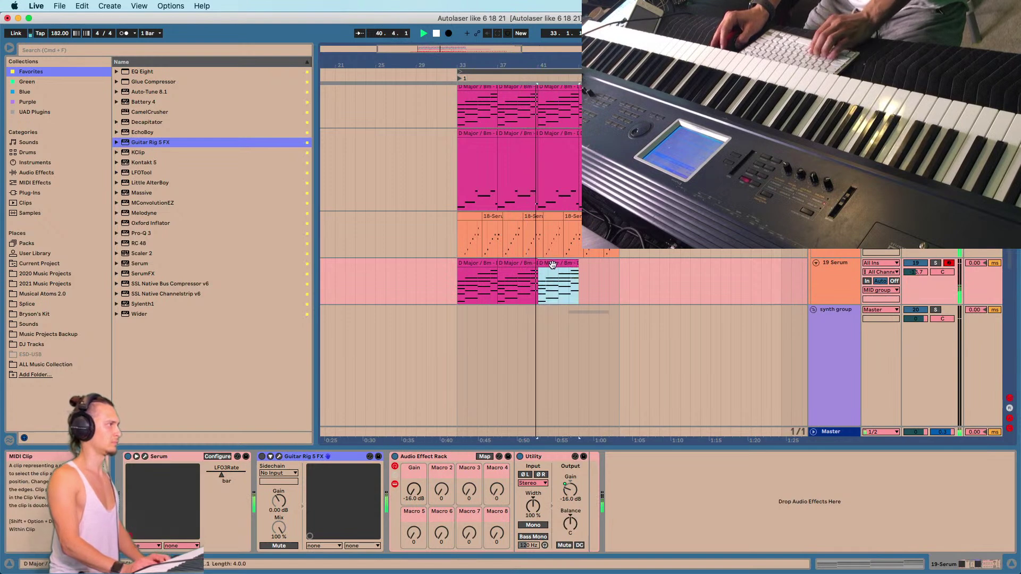
key("super+d")
left_click(478, 263)
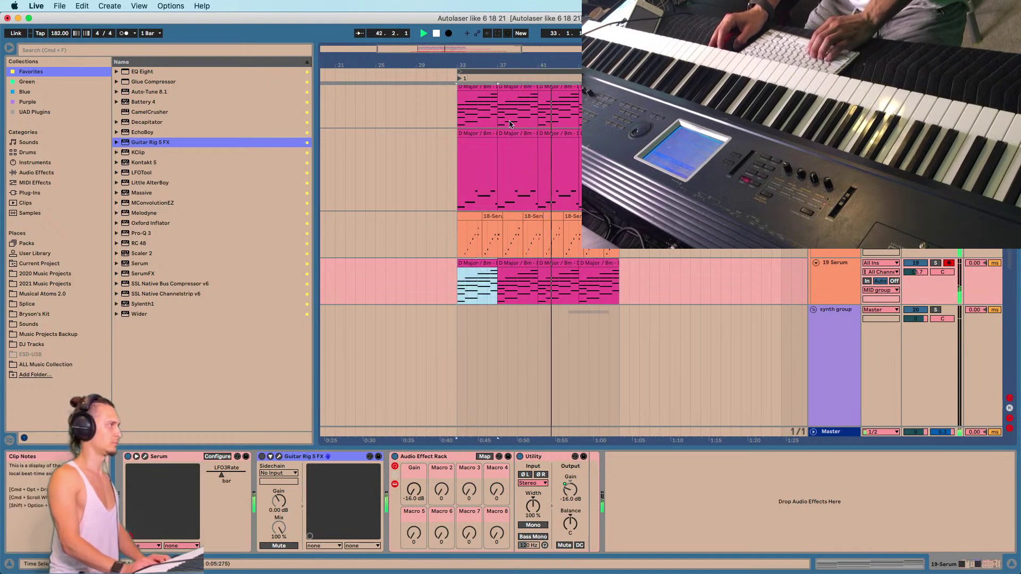
left_click_drag(465, 65, 474, 59)
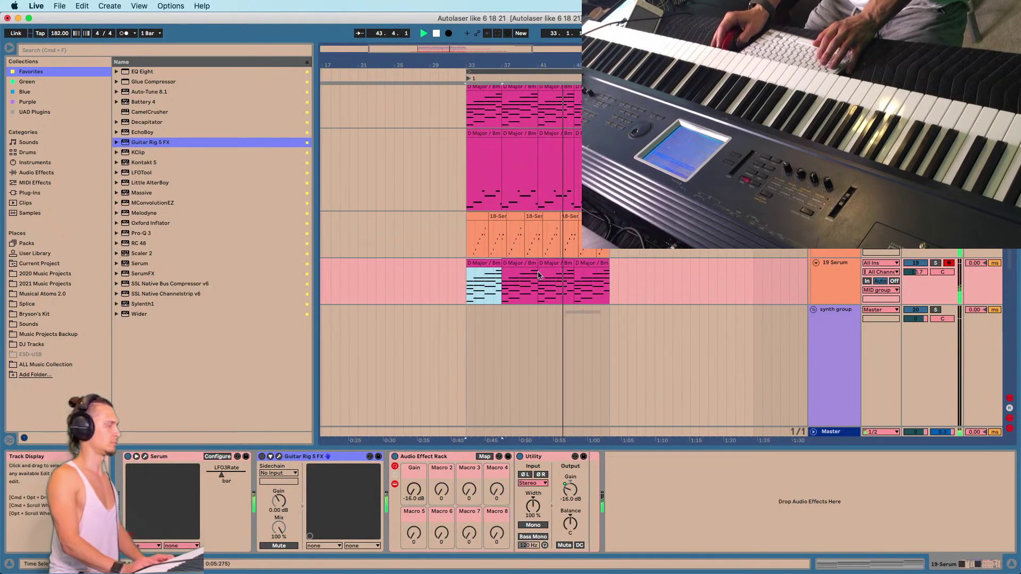
left_click(493, 290)
scroll(369, 274, "down", 3)
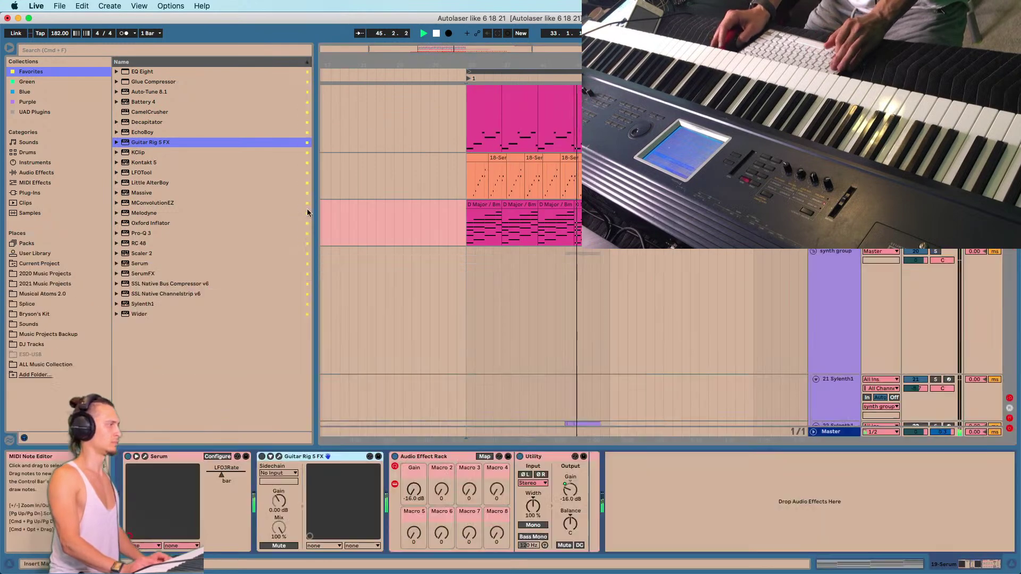
Insert EQ Eight after Guitar Rig 5 FX on the 19 Serum track and roll off the highs from 3.52 kHz with band 8.
left_click(37, 173)
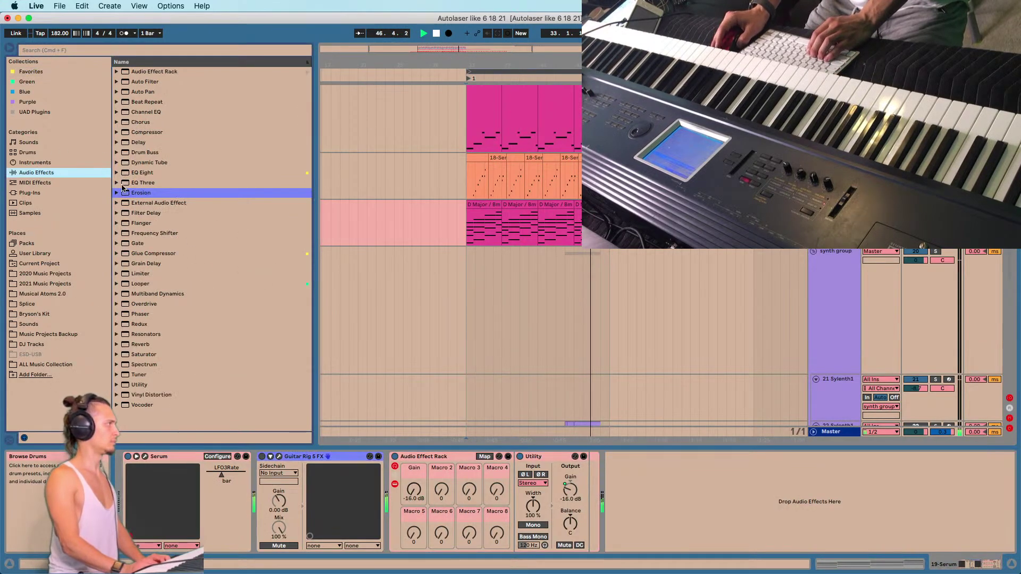
left_click_drag(143, 175, 388, 495)
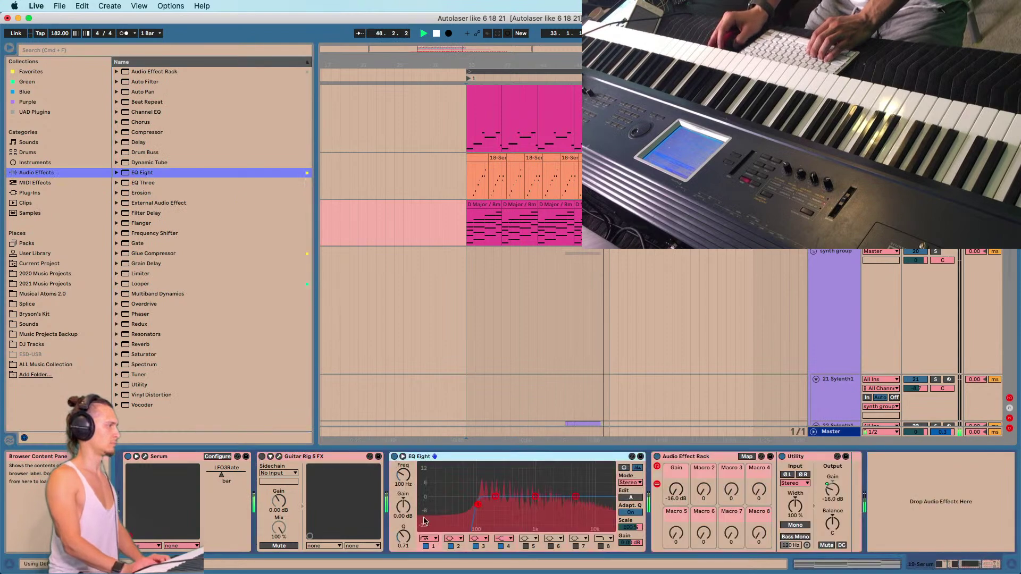
left_click(600, 547)
left_click_drag(608, 504, 567, 504)
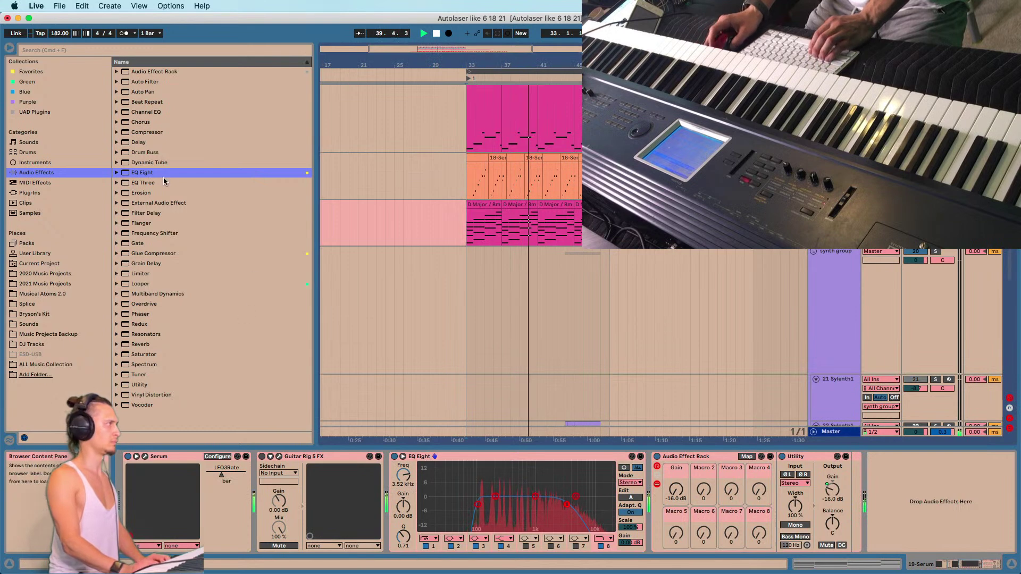
Add MConvolutionEZ after EQ Eight at 78% dry/wet, and dip EQ Eight's mid band to -2.60 dB at 220 Hz.
left_click(117, 344)
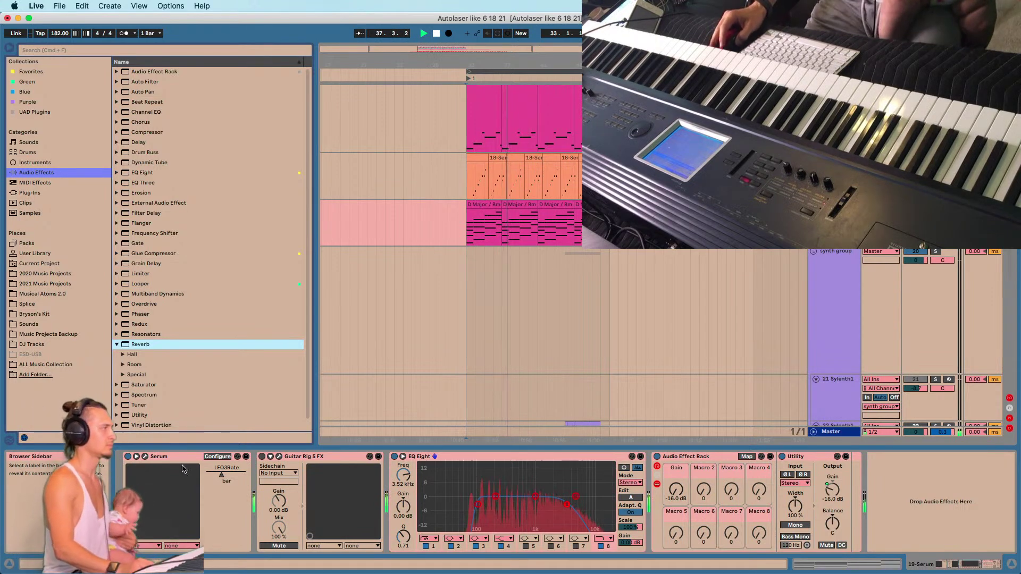
left_click(30, 71)
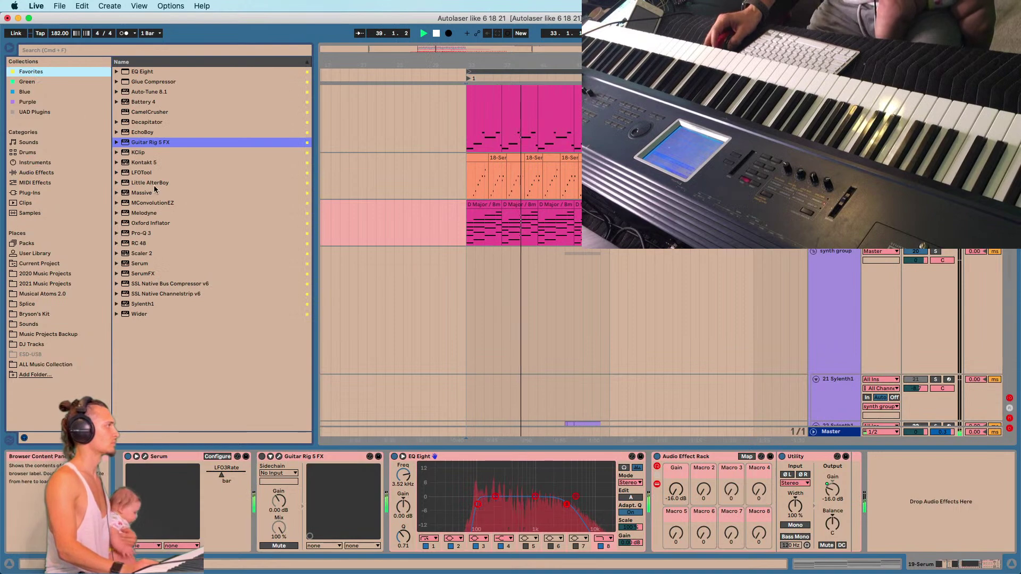
left_click_drag(153, 202, 651, 494)
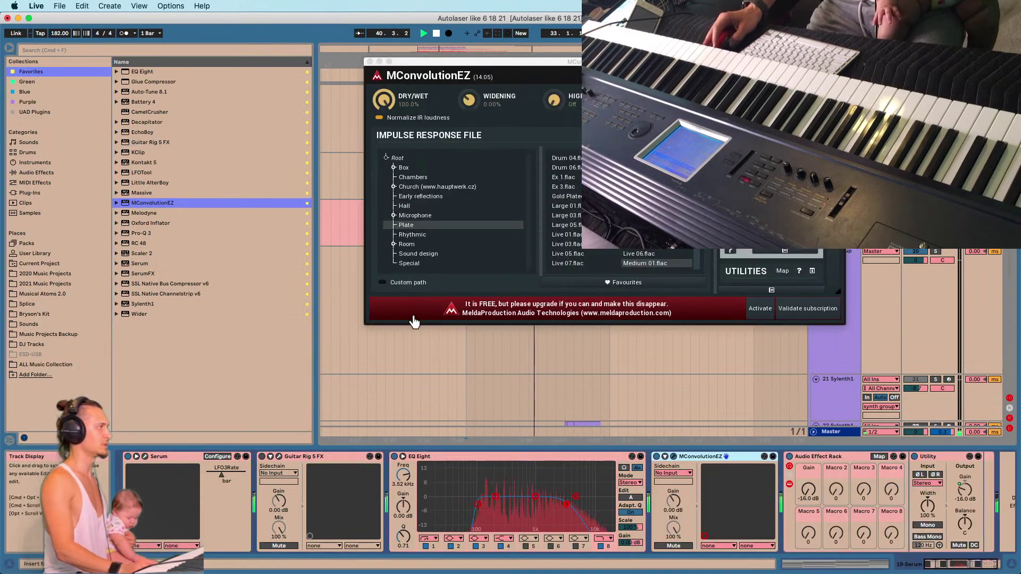
left_click_drag(384, 100, 384, 111)
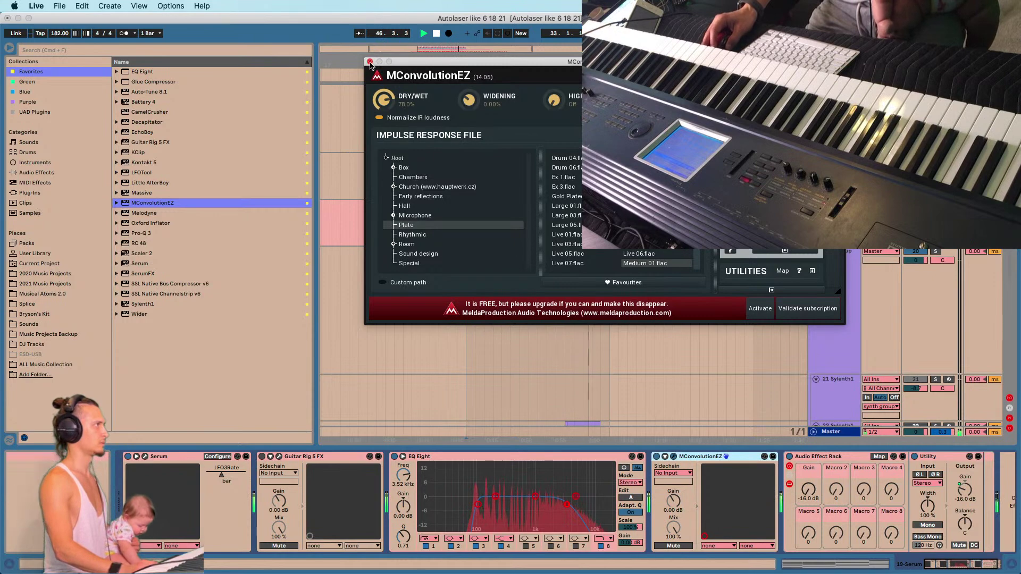
left_click(370, 62)
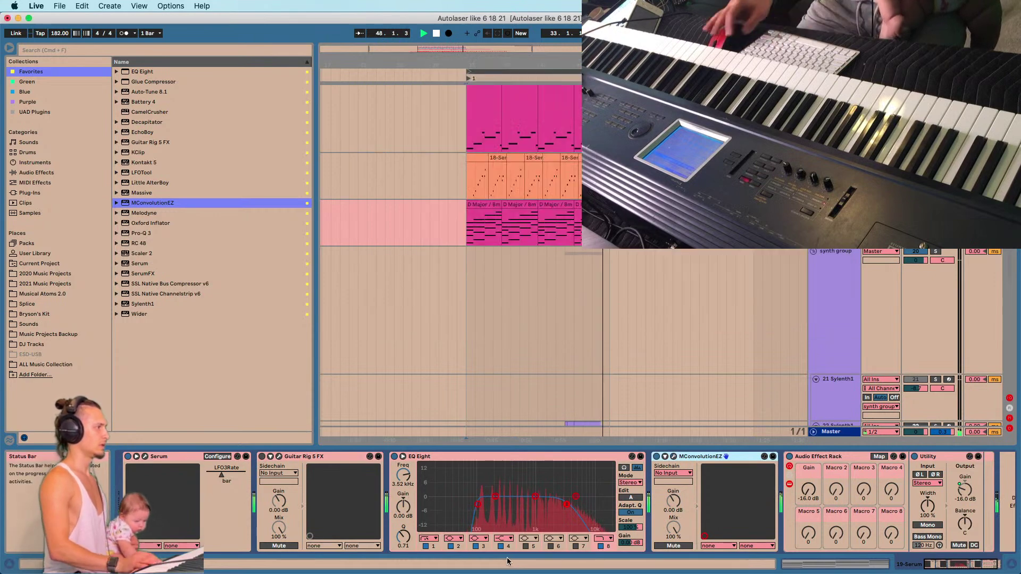
left_click_drag(539, 499, 521, 501)
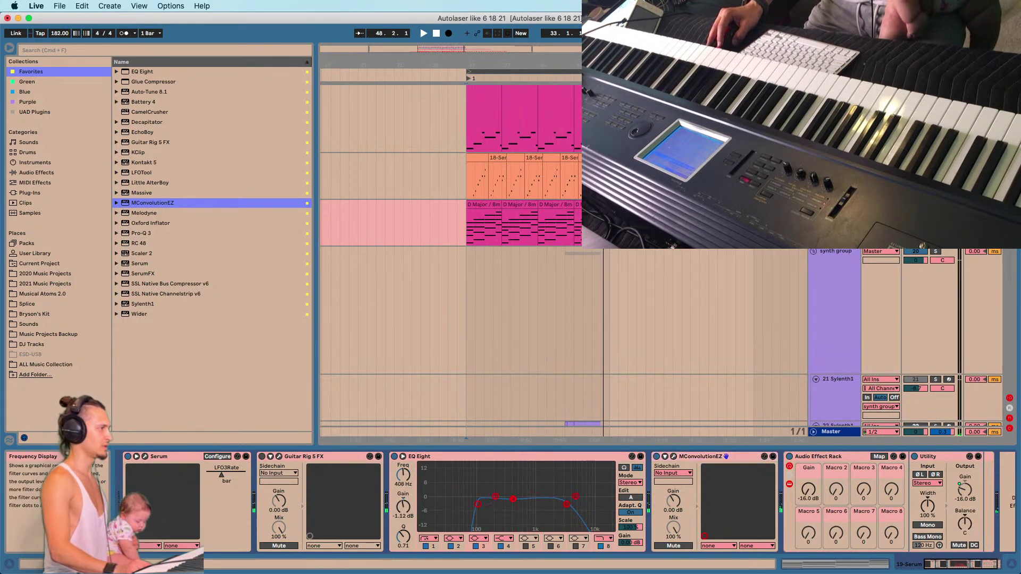
Insert a Compressor after MConvolutionEZ, sidechained from the kick drum rack, with a 2.61:1 ratio and auto release.
left_click(36, 172)
left_click_drag(135, 135, 785, 494)
left_click(797, 456)
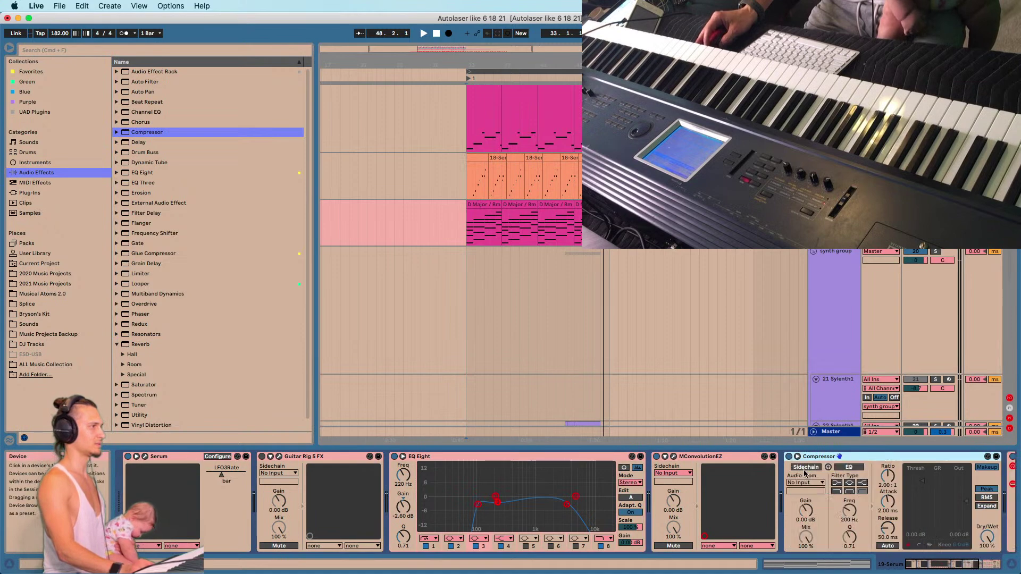
left_click(805, 483)
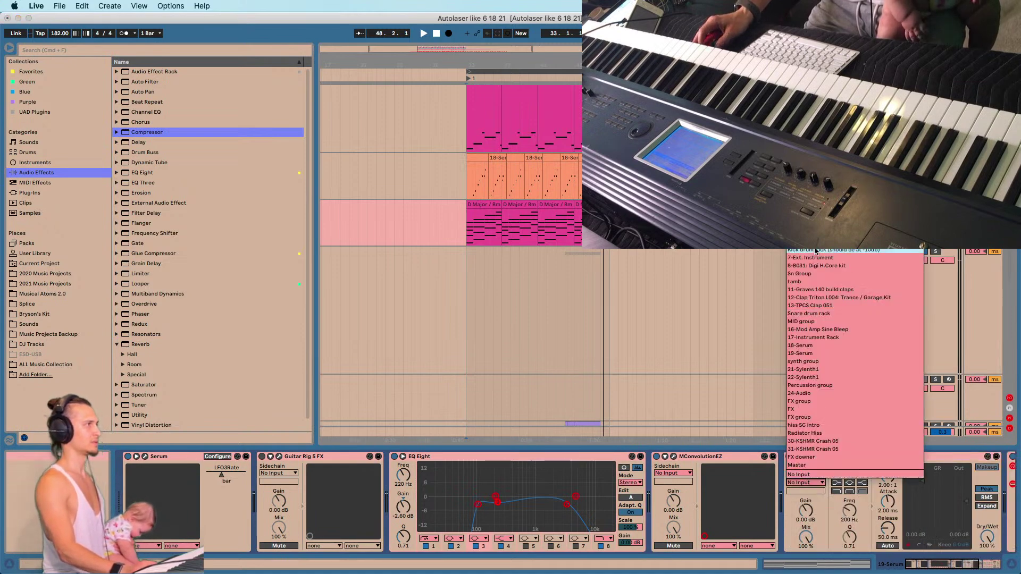
left_click(815, 250)
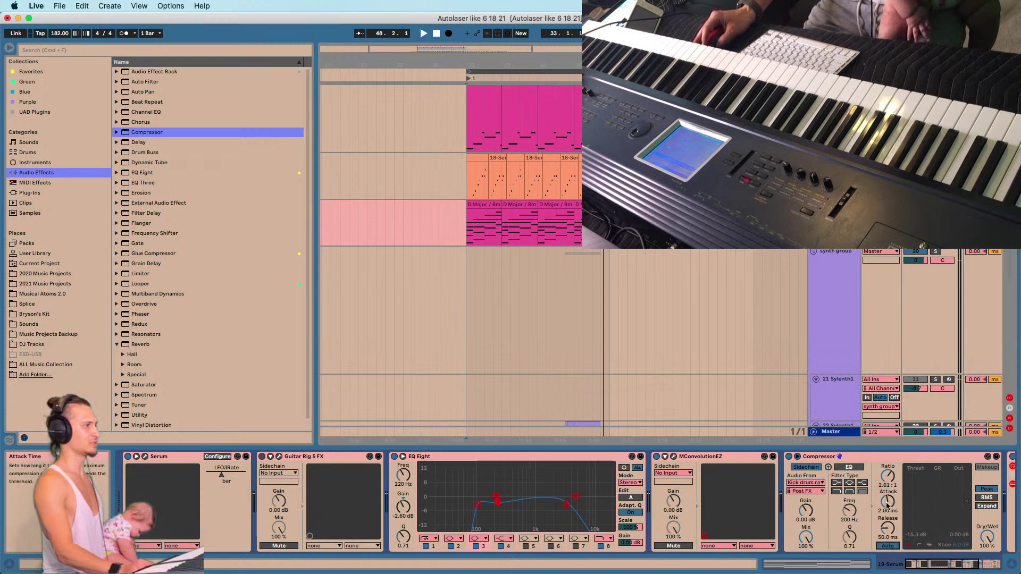
Set the kick-sidechained Compressor's attack to 2.19 ms and lower its threshold to about -20.7 dB during playback.
key("space")
left_click_drag(921, 507, 921, 513)
scroll(921, 513, "right", 5)
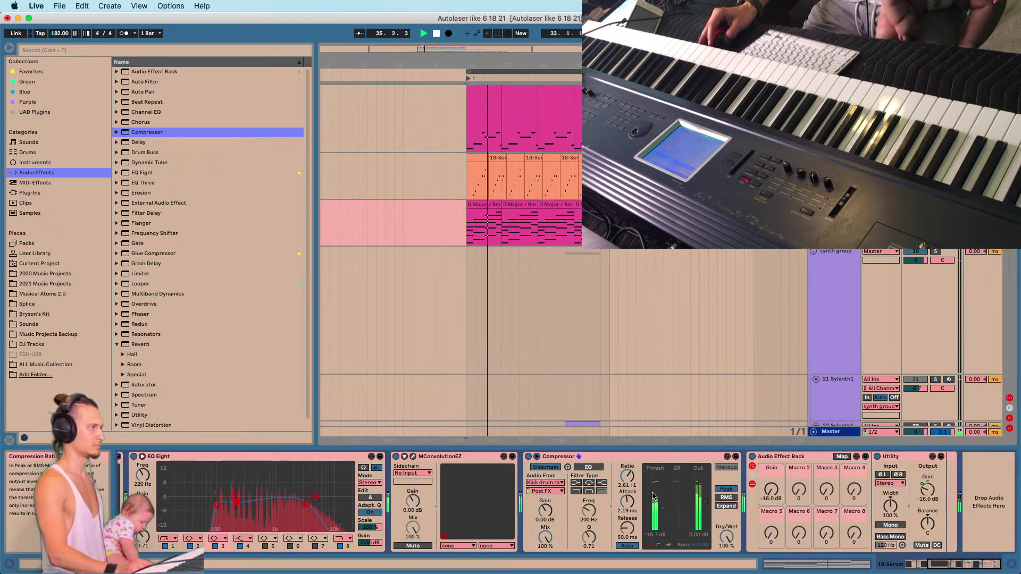
left_click_drag(650, 482, 650, 485)
Duplicate the Compressor, set the copy's sidechain source to tamb, and lower its threshold to -40.1 dB.
left_click(614, 453)
key("super+d")
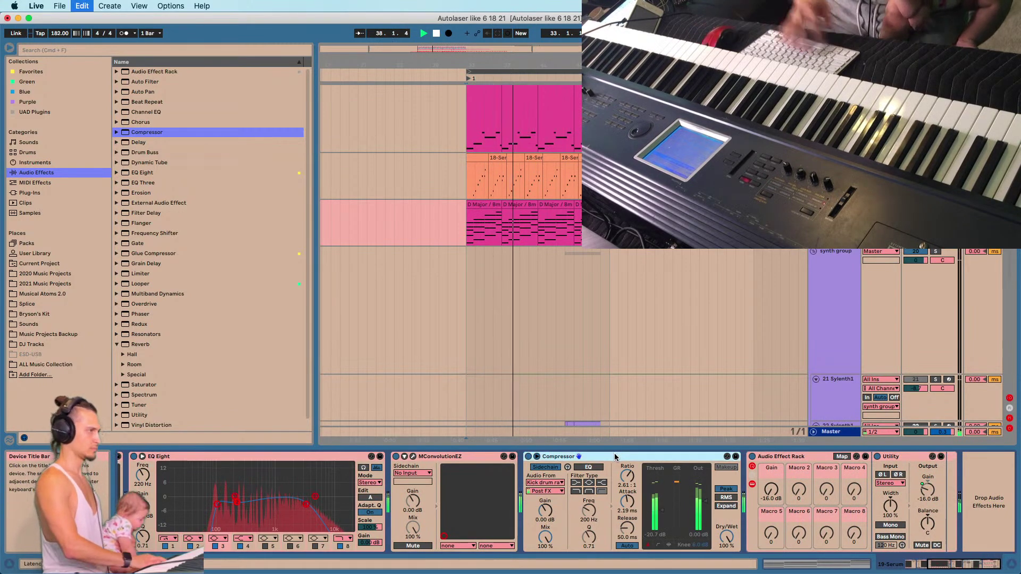
left_click(770, 482)
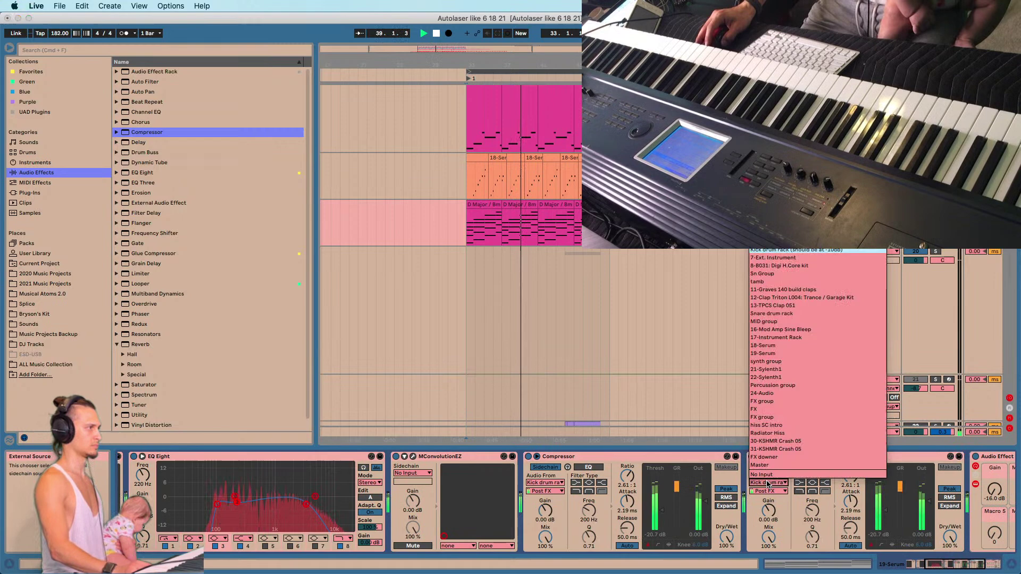
left_click(766, 282)
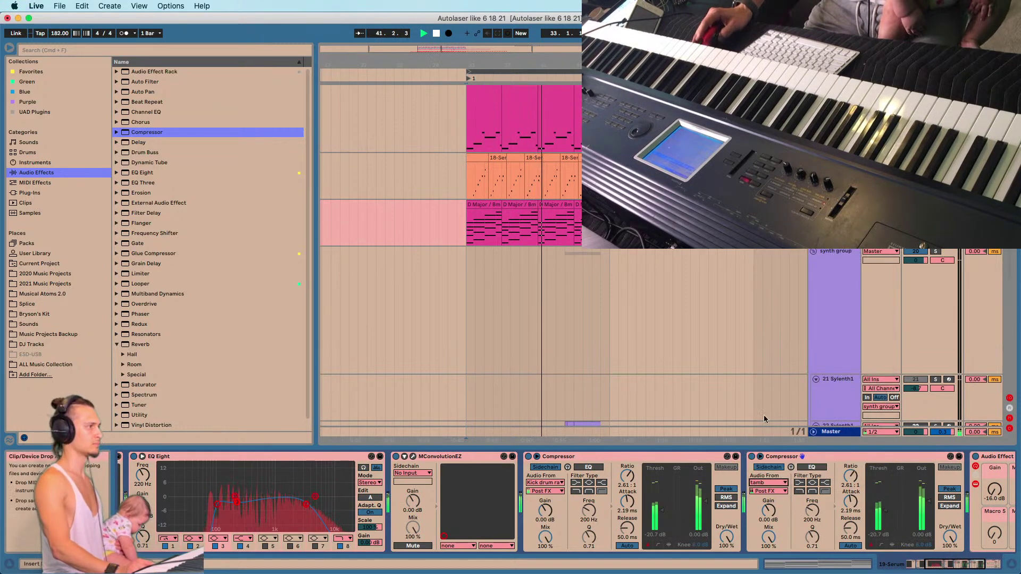
left_click_drag(886, 522, 885, 525)
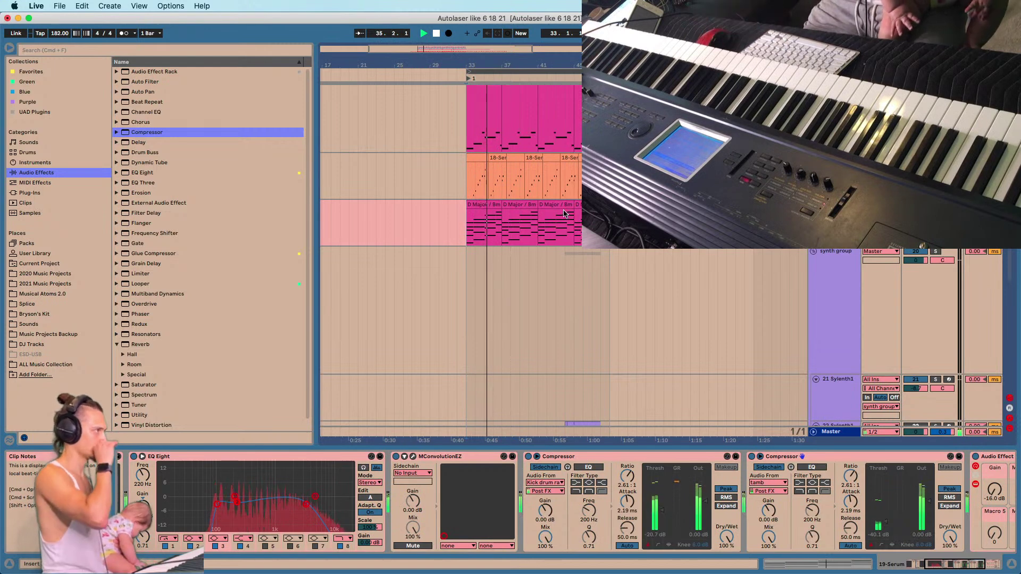
Try transposing all notes of the first chord clip on the 19 Serum track down one octave.
left_click(493, 202)
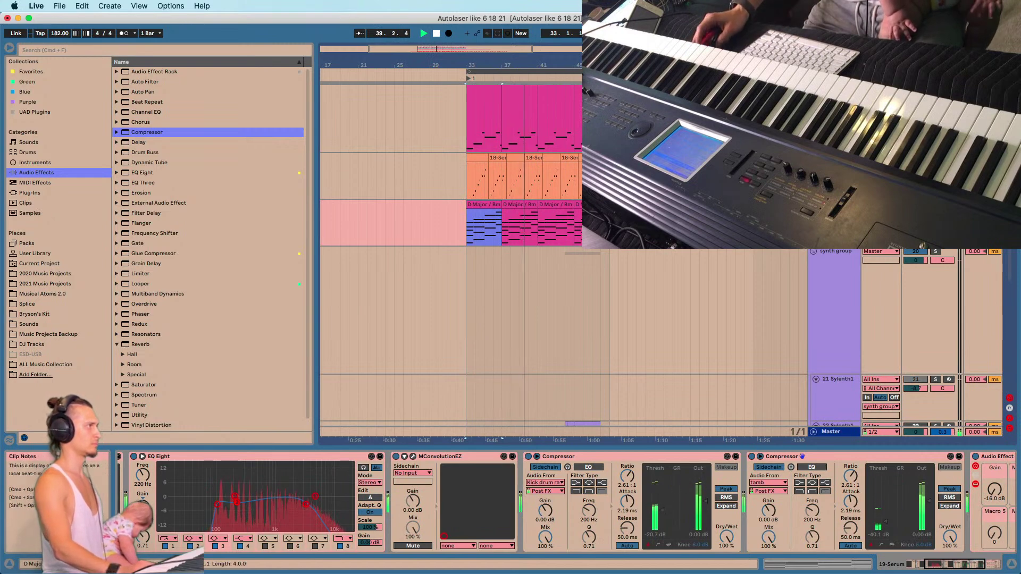
left_click(491, 205)
key("shift+Tab")
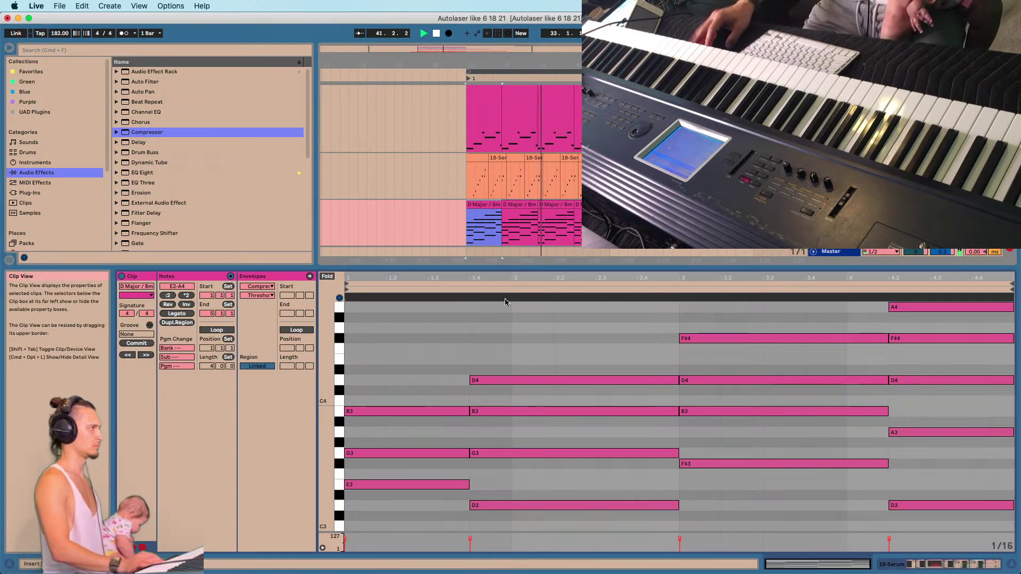
key("super+a")
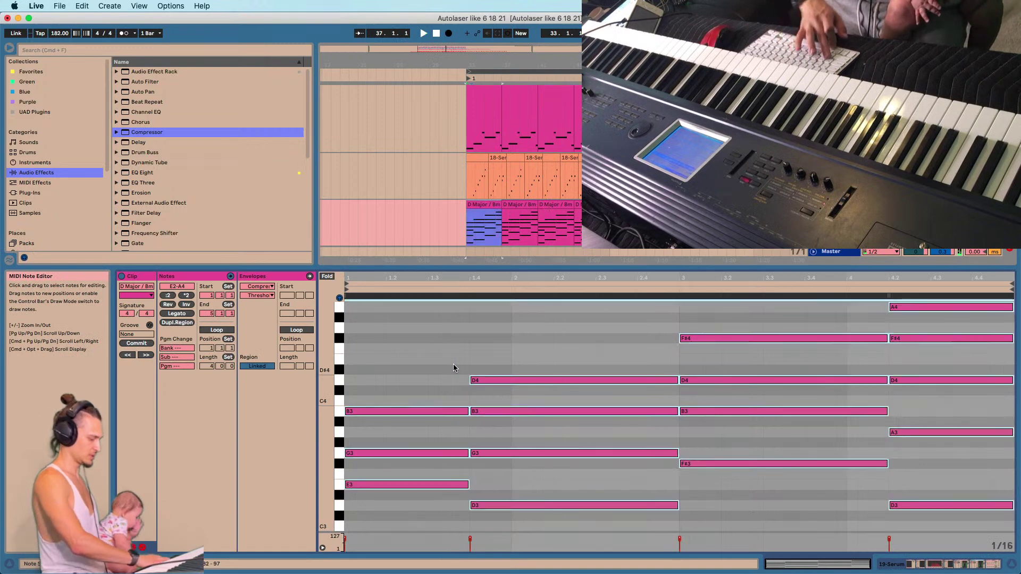
key("shift+Down")
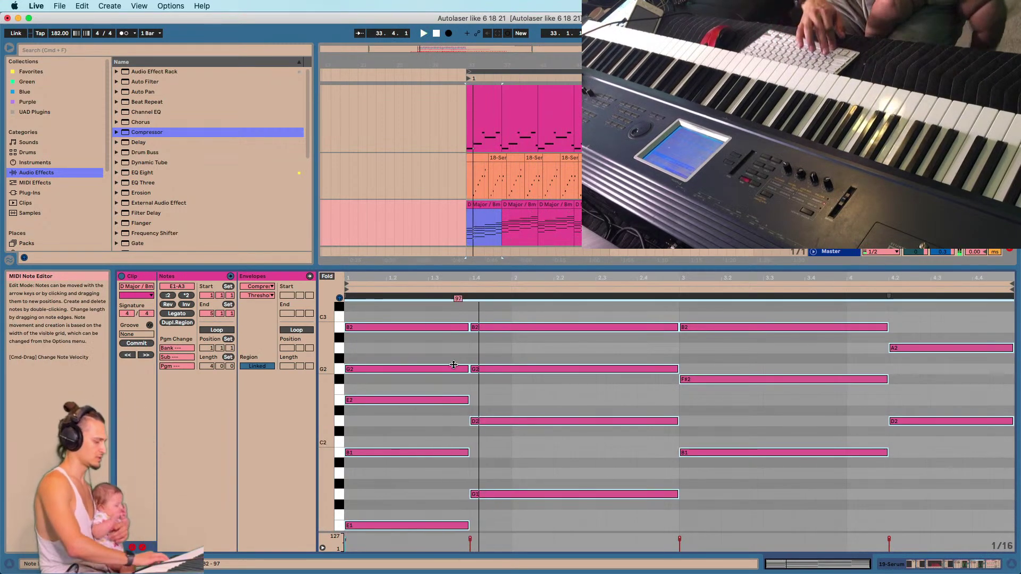
key("super+z")
Enable band 6 in the 19 Serum track's EQ Eight and dip it to -6.07 dB at 1.82 kHz during playback.
key("space")
left_click(938, 204)
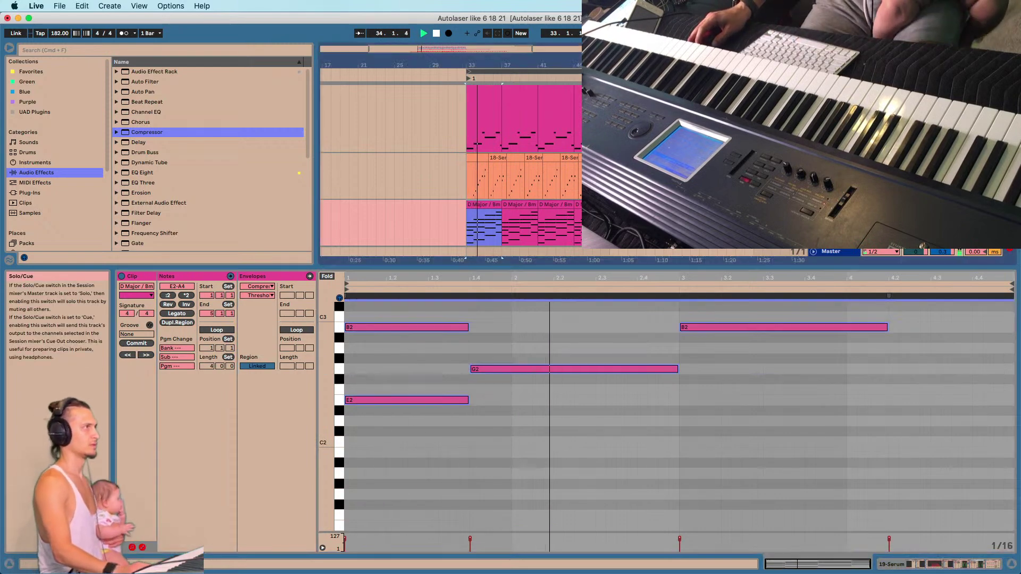
key("shift+Tab")
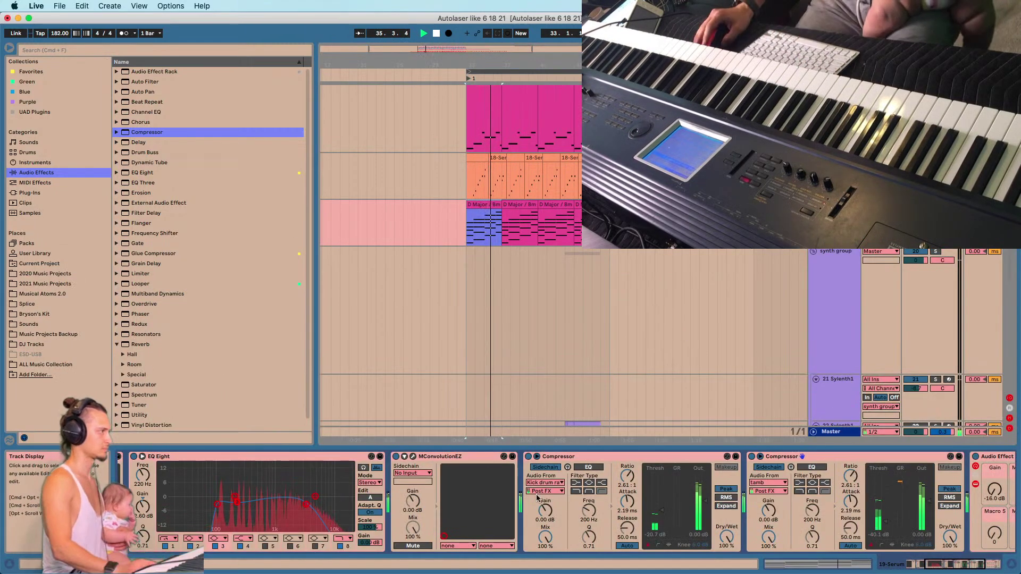
left_click(290, 546)
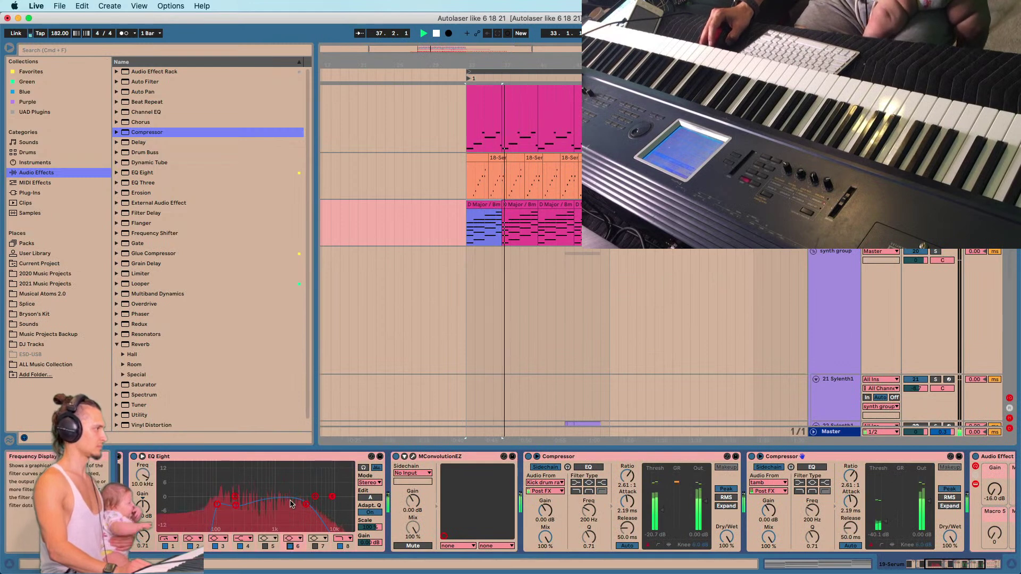
left_click_drag(333, 497, 290, 510)
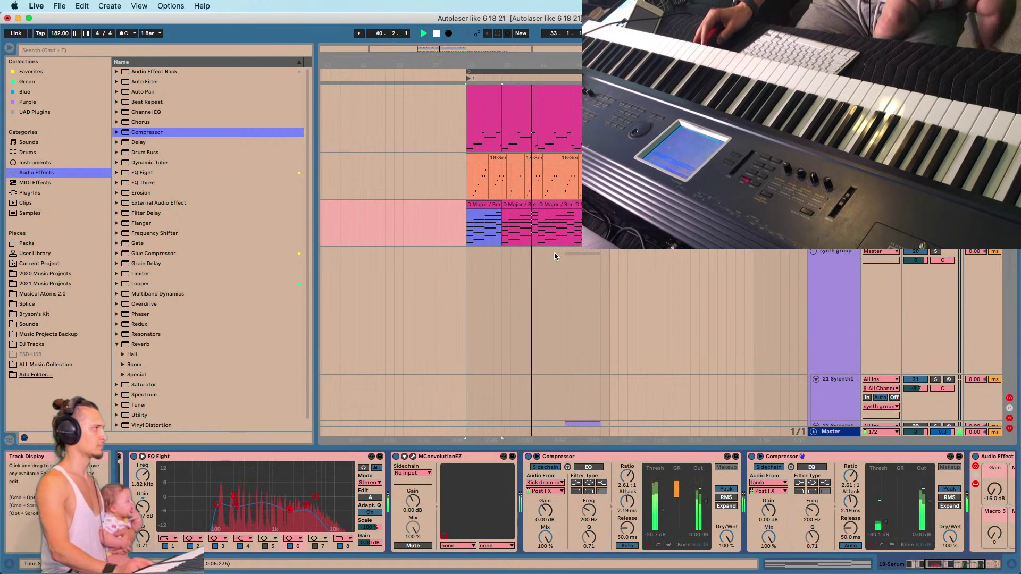
Audition the chords from bar 33, stop playback, and duplicate the 19 Serum track with its clips and devices.
left_click(481, 228)
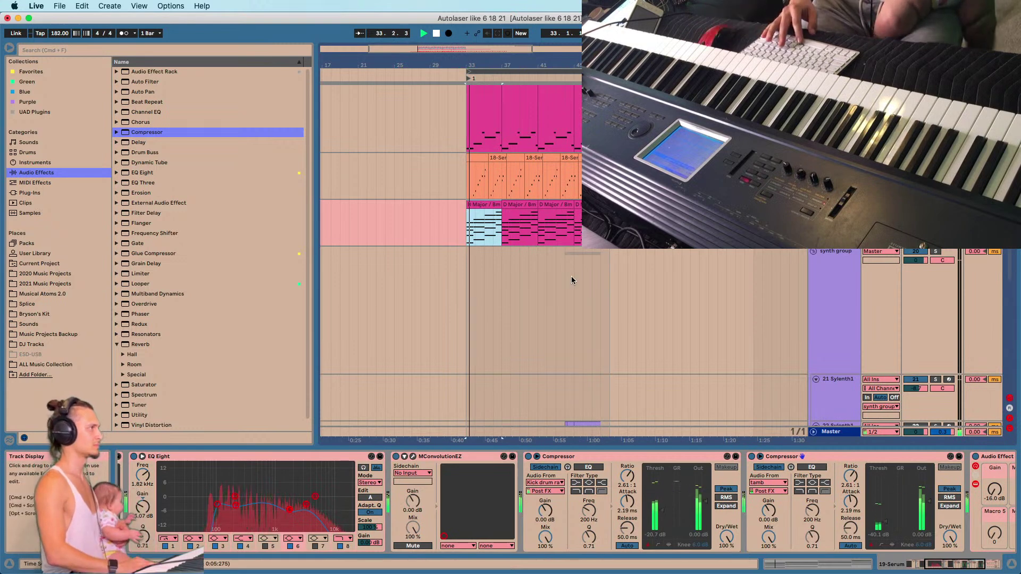
key("space")
scroll(948, 545, "left", 5)
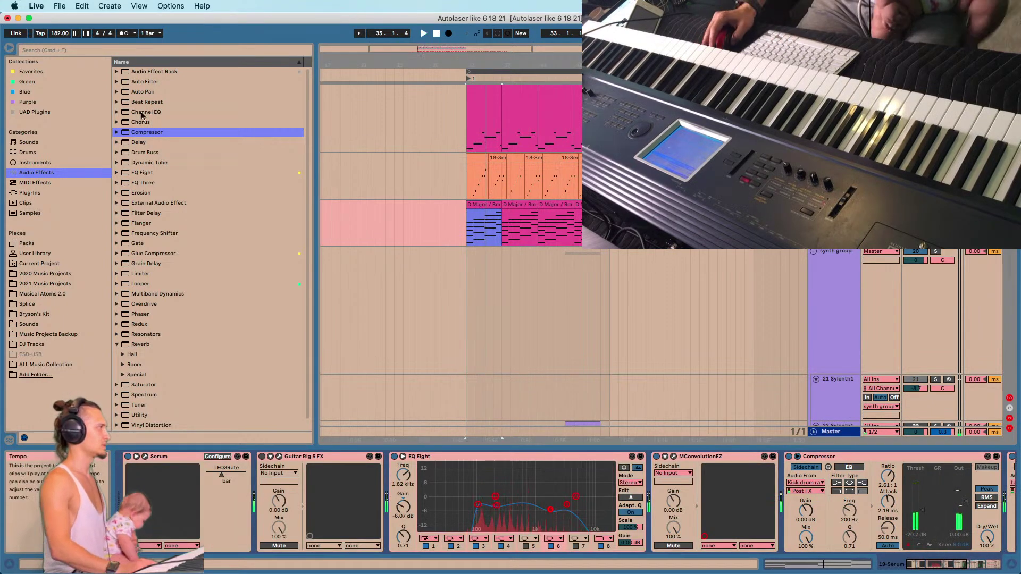
scroll(816, 342, "down", 3)
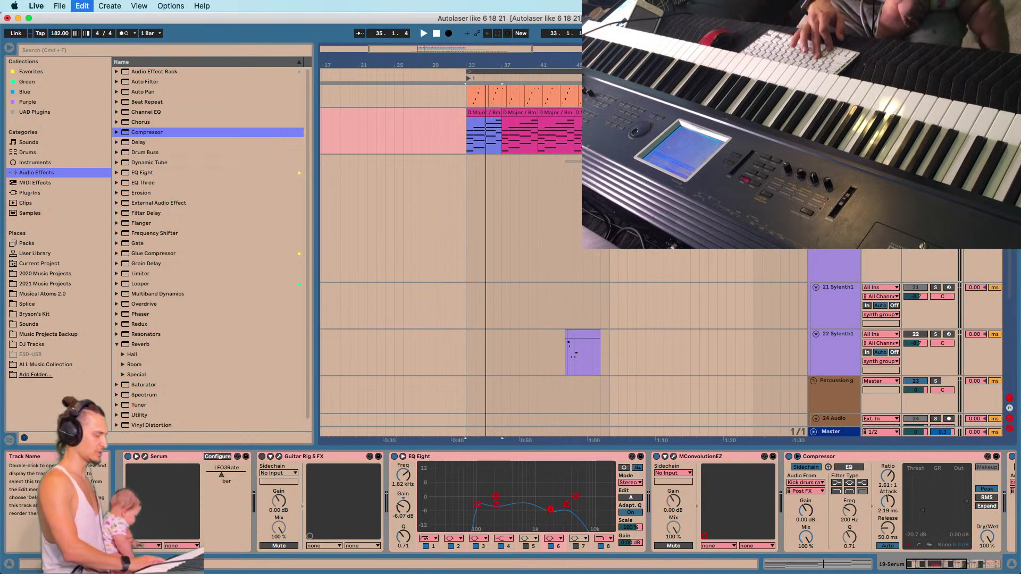
key("super+d")
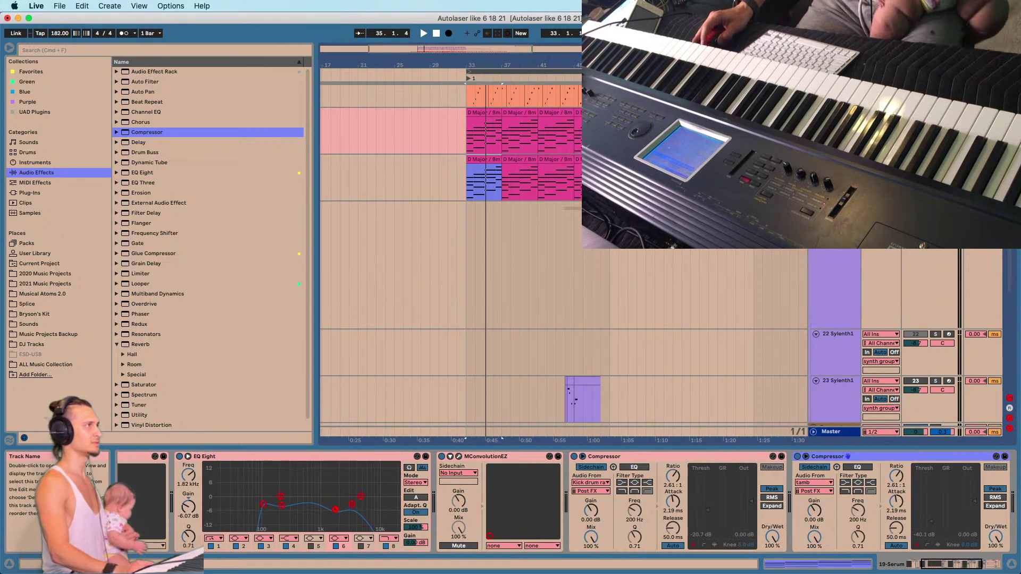
Replace Serum with Sylenth1 from the Favorites collection on the duplicated chord track, keeping the effects chain.
left_click(839, 160)
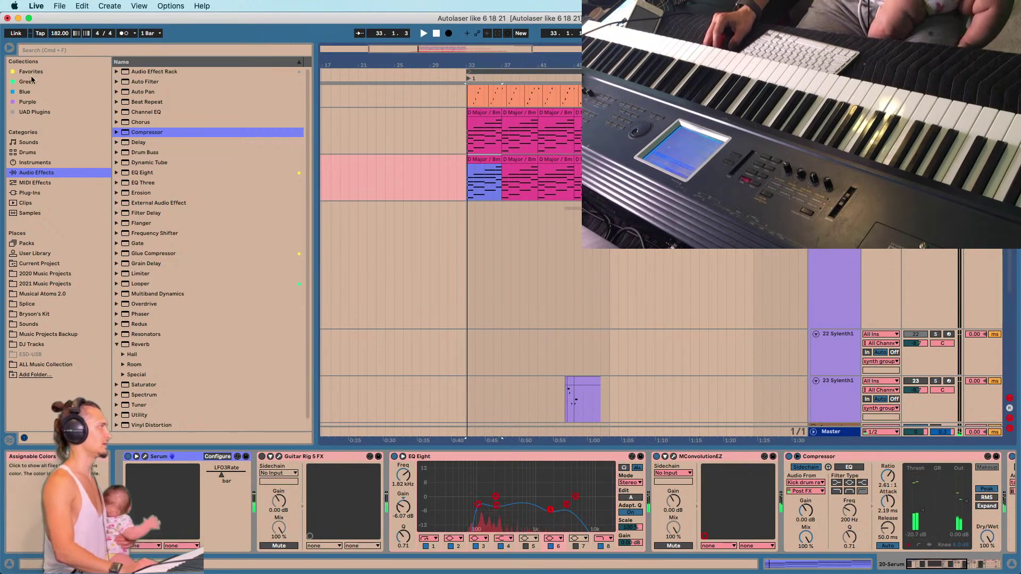
left_click(30, 71)
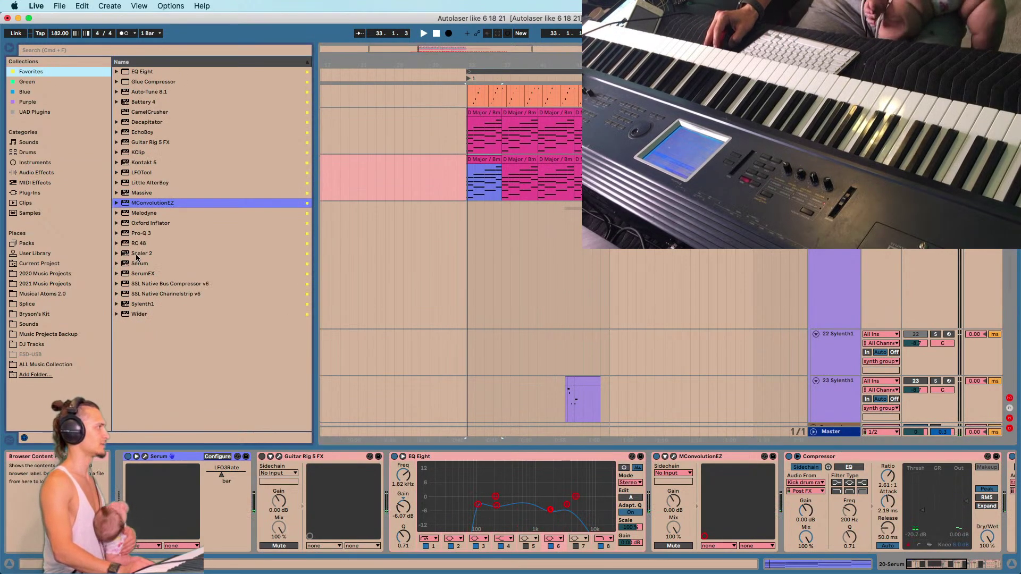
left_click_drag(142, 305, 170, 296)
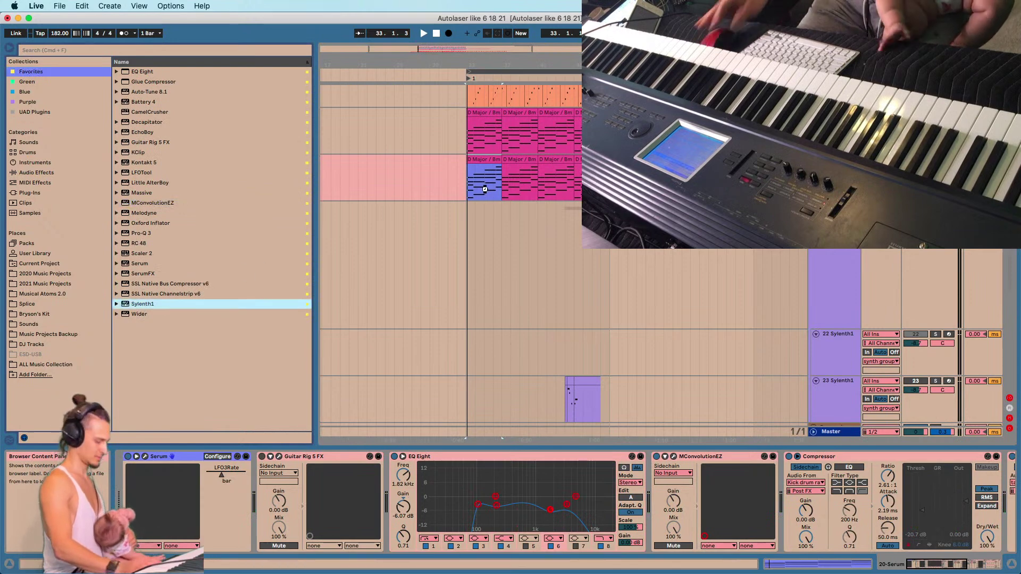
left_click_drag(485, 190, 486, 191)
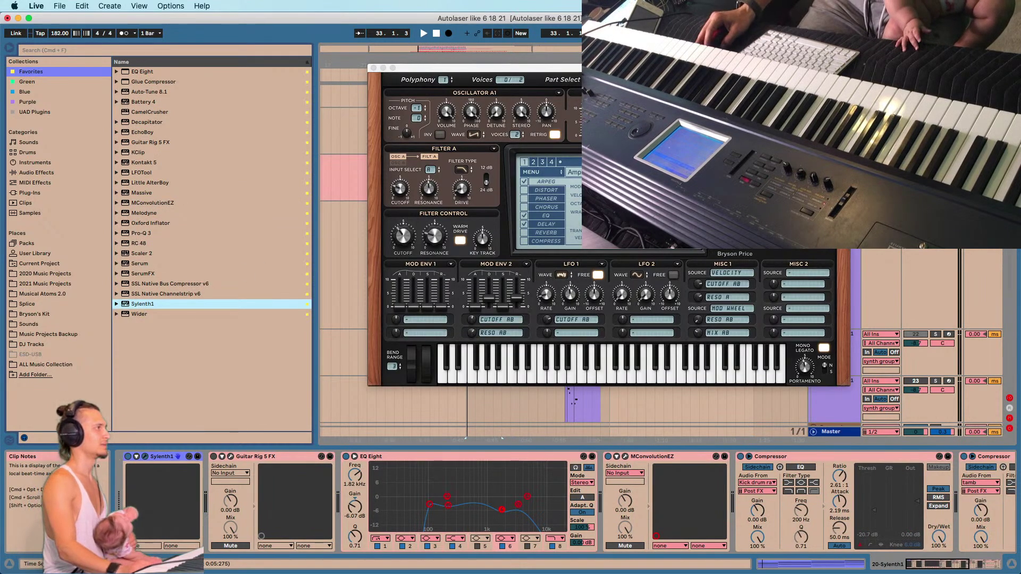
Load preset 075: GAT Double HP in Sylenth1 and start playback.
left_click(622, 172)
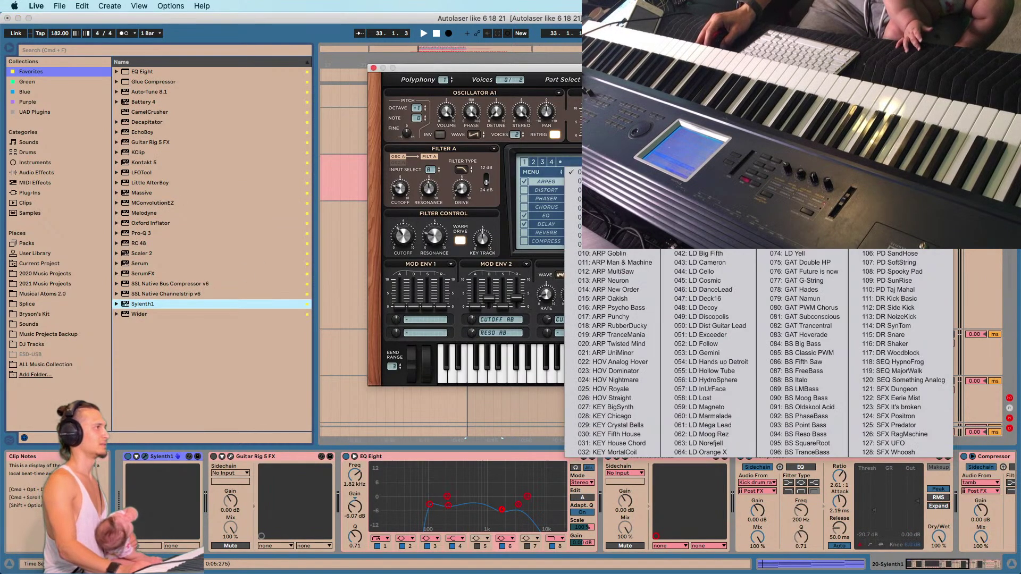
left_click(818, 262)
key("space")
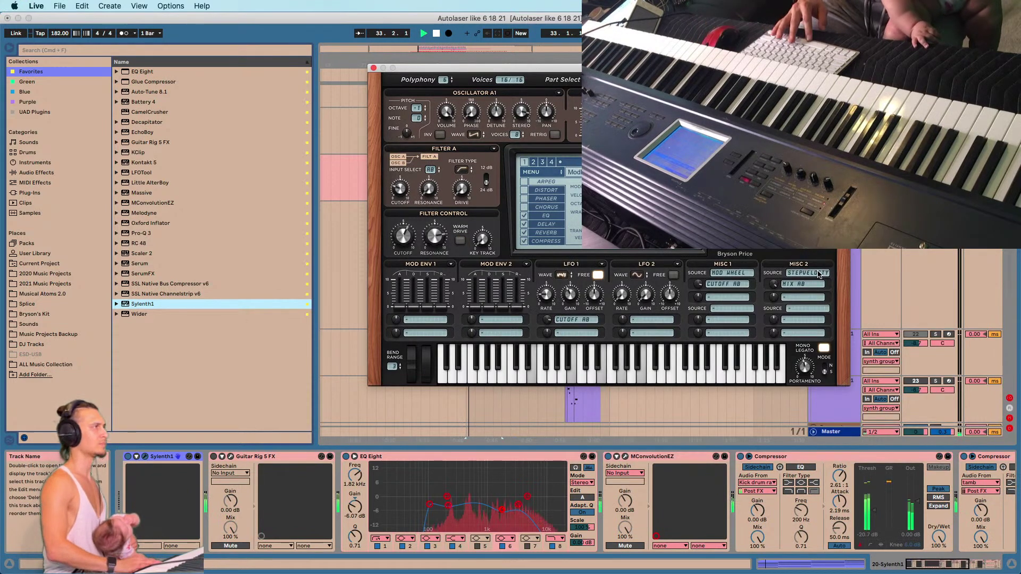
Try the Sylenth1 presets following 075: GAT Double HP during playback and close the plug-in window.
left_click_drag(462, 68, 439, 70)
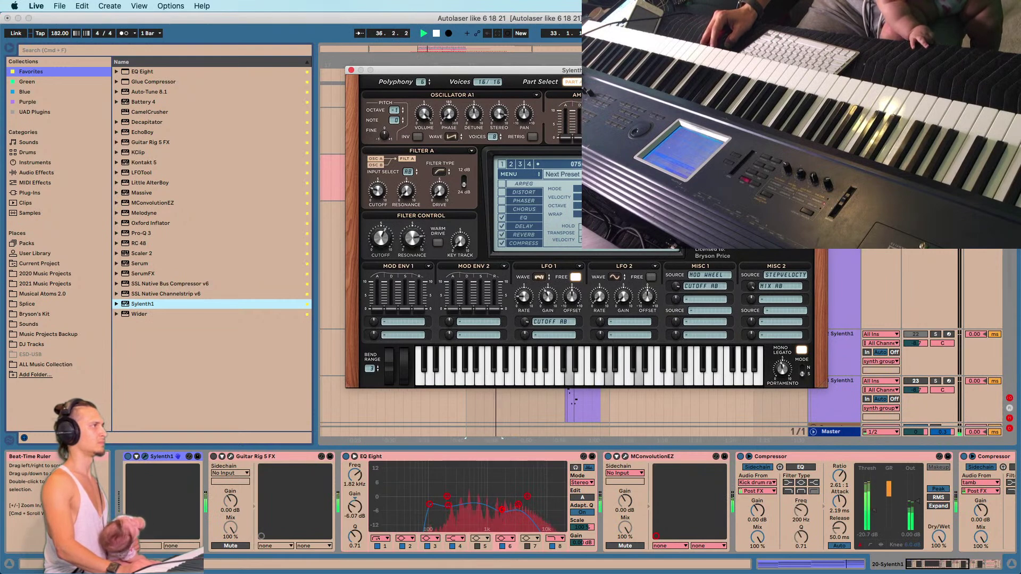
left_click(676, 165)
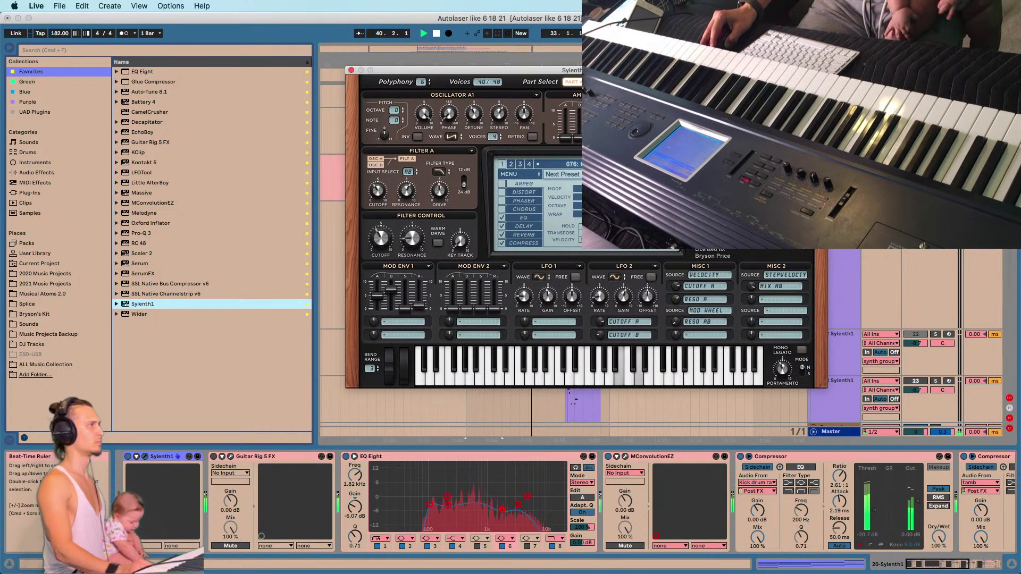
left_click(675, 164)
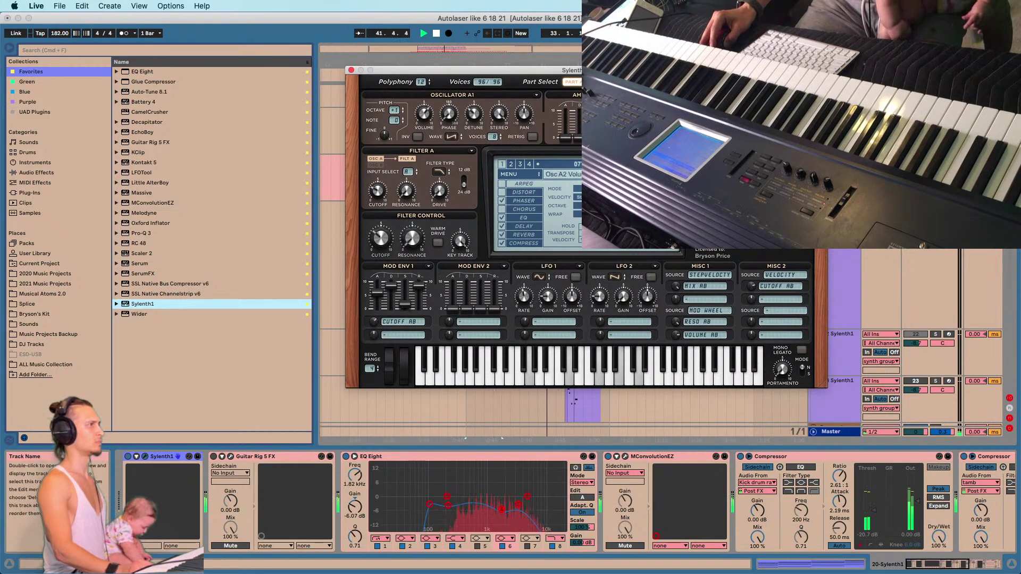
left_click_drag(363, 69, 349, 79)
left_click(337, 80)
Select the 19 Serum track and turn off solo on the 20 Sylenth1 track.
scroll(452, 160, "up", 5)
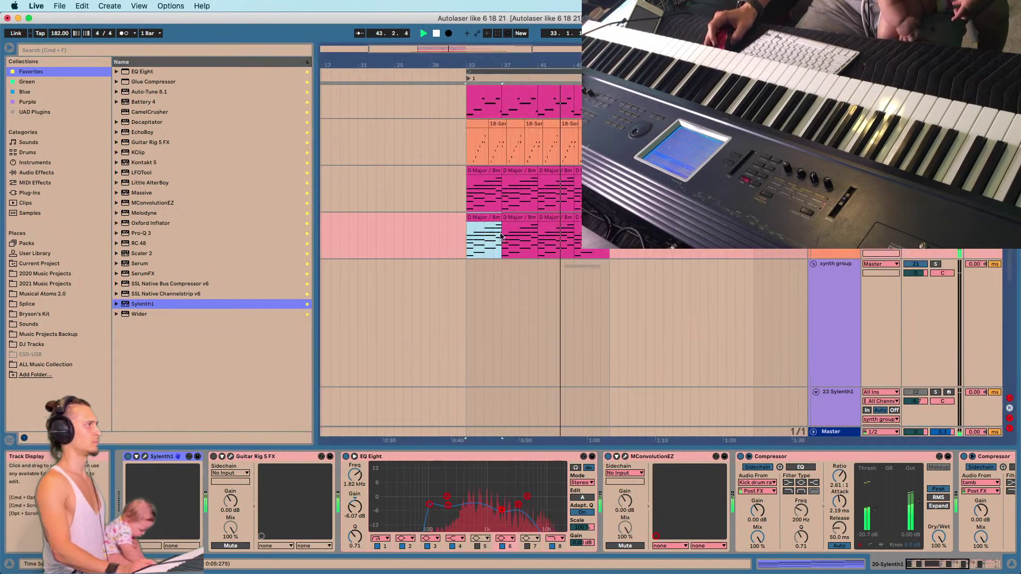
scroll(650, 269, "up", 1)
left_click(832, 254)
scroll(832, 256, "up", 3)
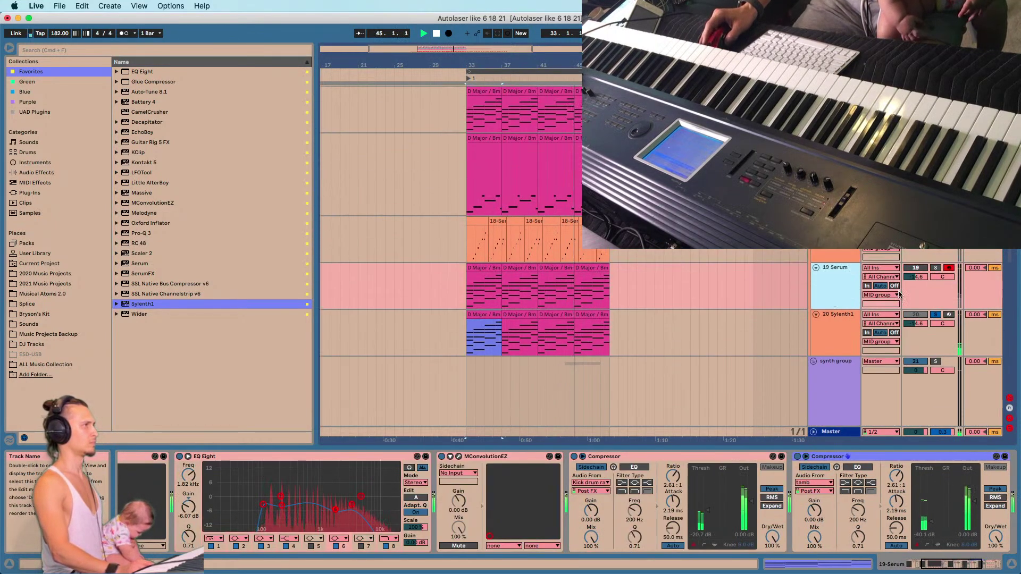
left_click(935, 315)
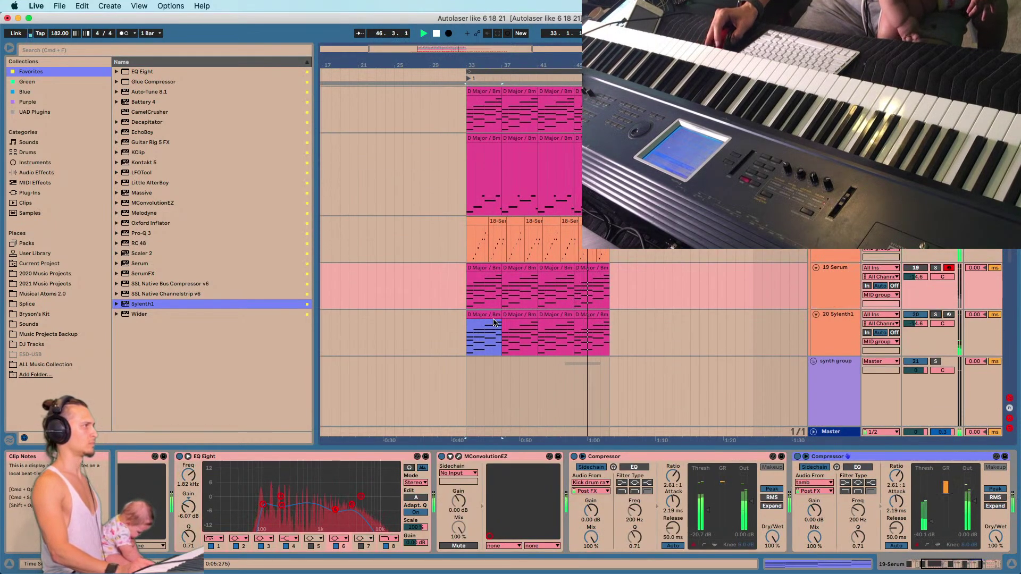
Deactivate the 18 Serum track and audition the chord parts on tracks 17 and 16.
scroll(455, 306, "up", 2)
left_click(862, 306)
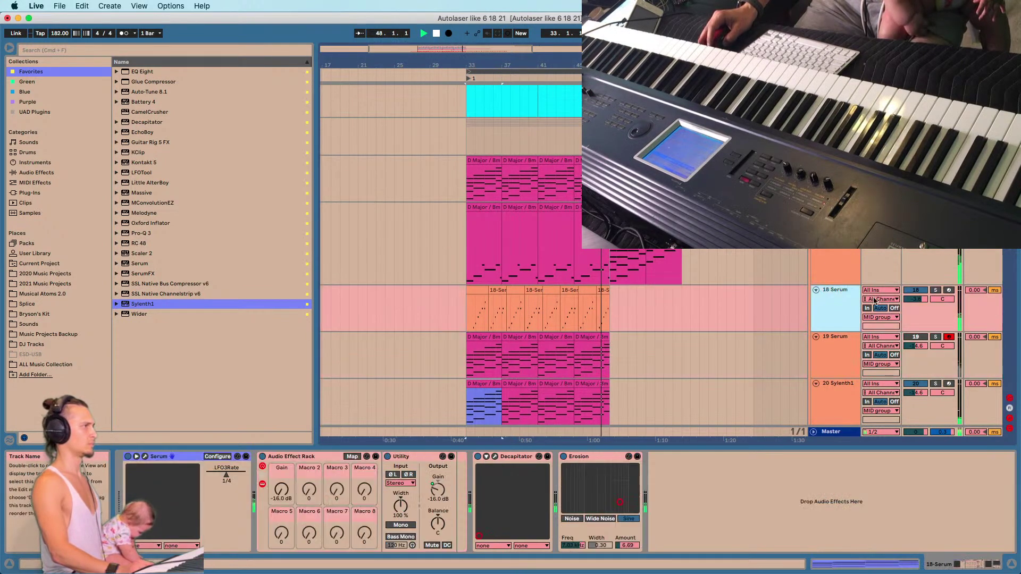
left_click(916, 292)
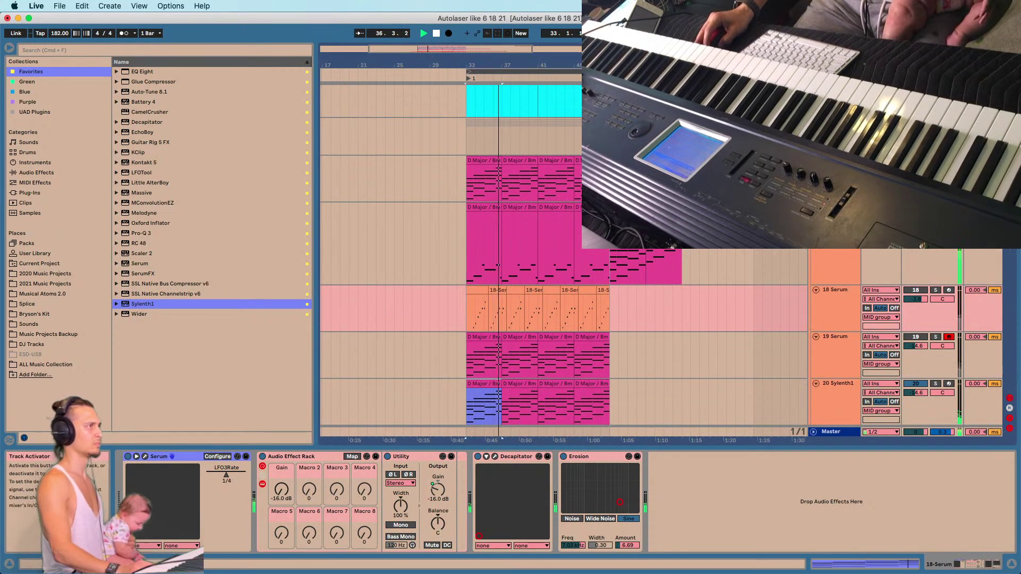
left_click(464, 268)
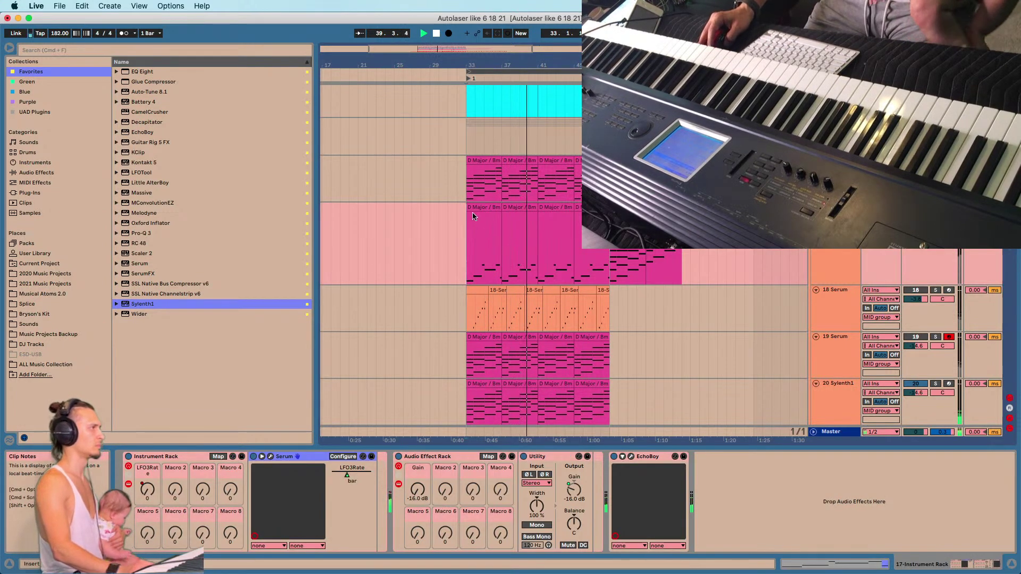
left_click(540, 189)
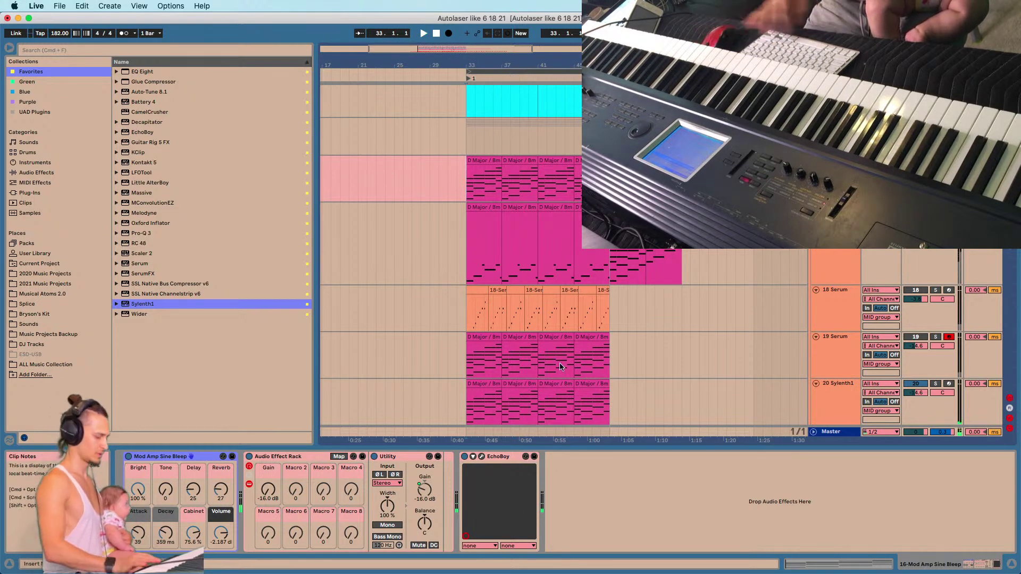
Set the audio buffer size to 128 Samples in the preferences and close them.
key("super+comma")
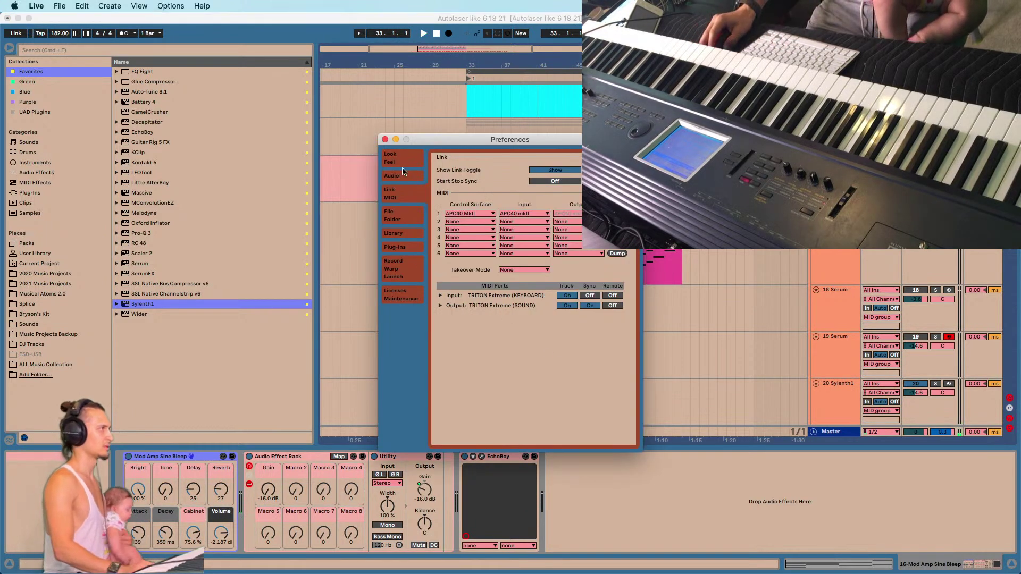
left_click(550, 269)
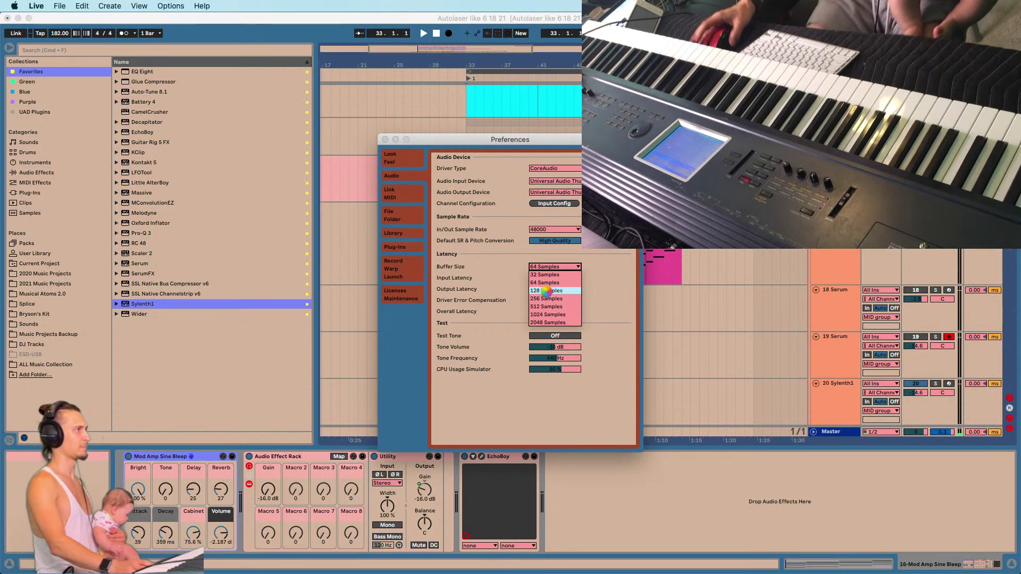
left_click(538, 291)
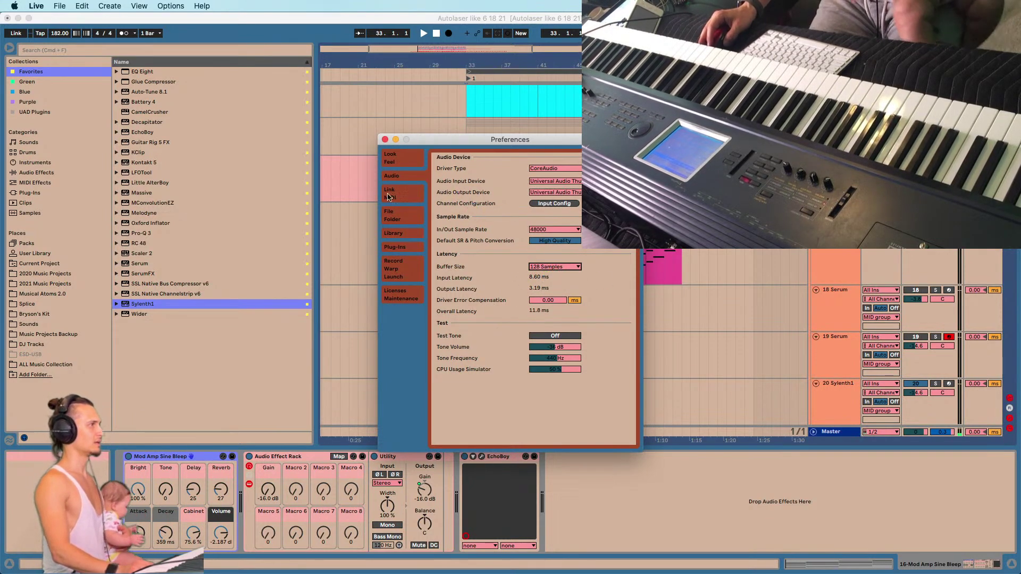
left_click(385, 139)
Play the chords from bar 33 and lower the Mod Amp Sine Bleep's Reverb to 8 on track 16.
left_click(485, 206)
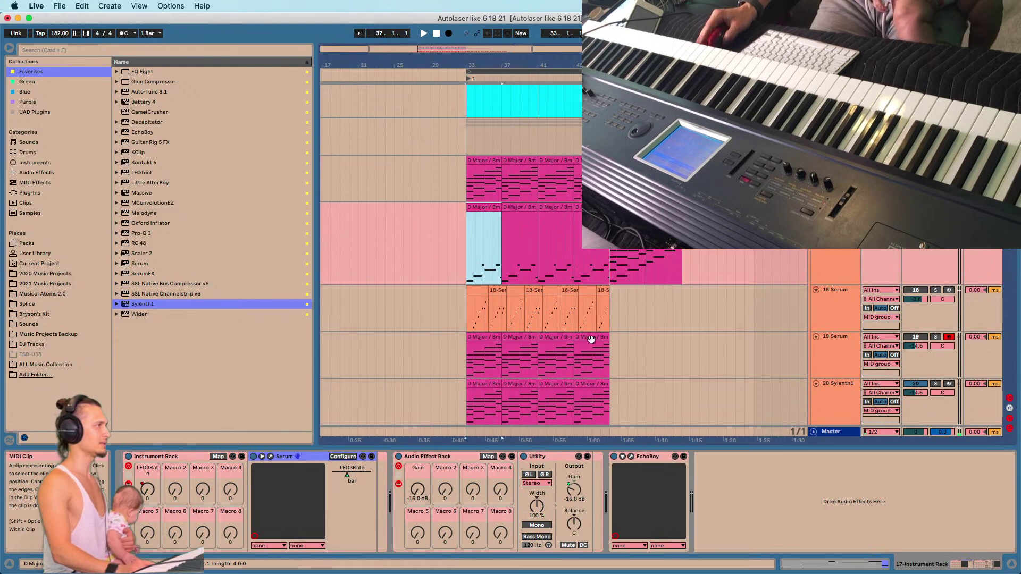
scroll(592, 339, "down", 4)
scroll(721, 257, "up", 3)
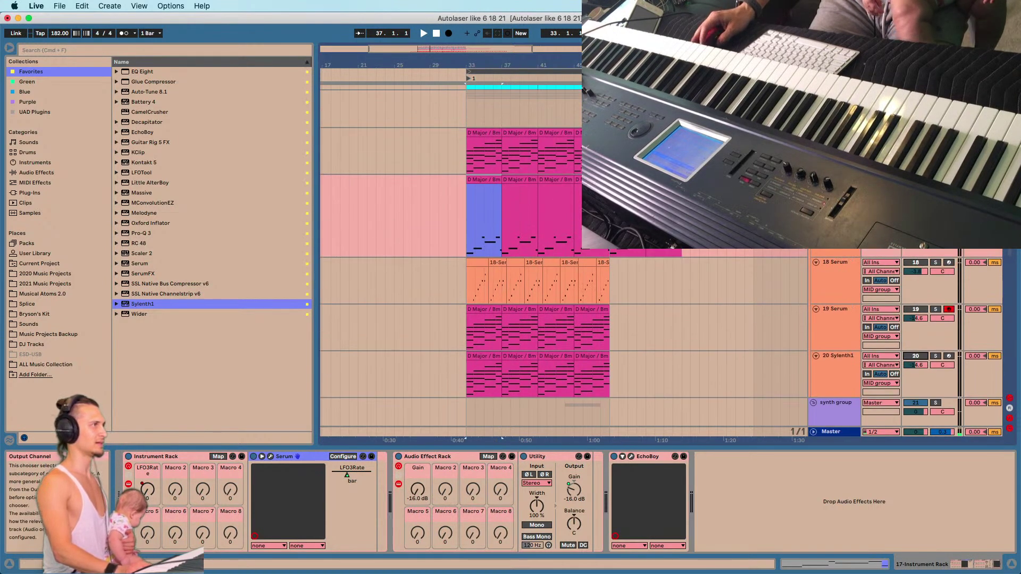
left_click(472, 226)
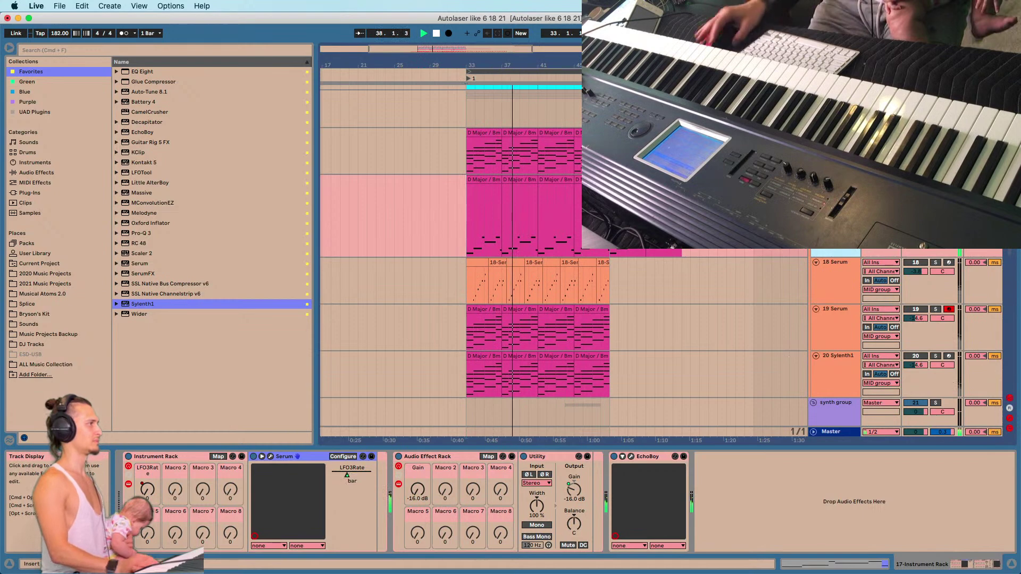
left_click(882, 159)
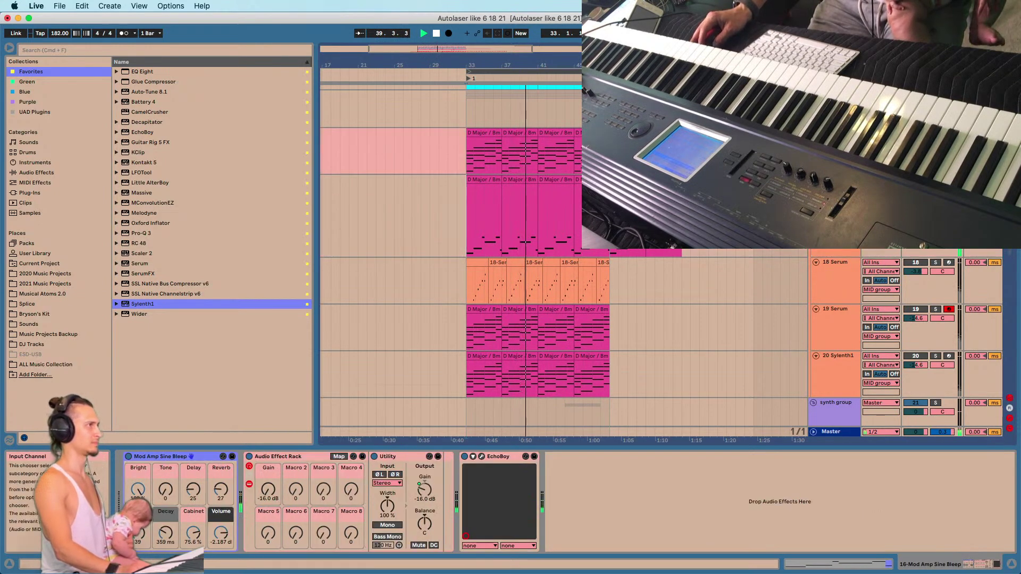
left_click_drag(221, 490, 220, 510)
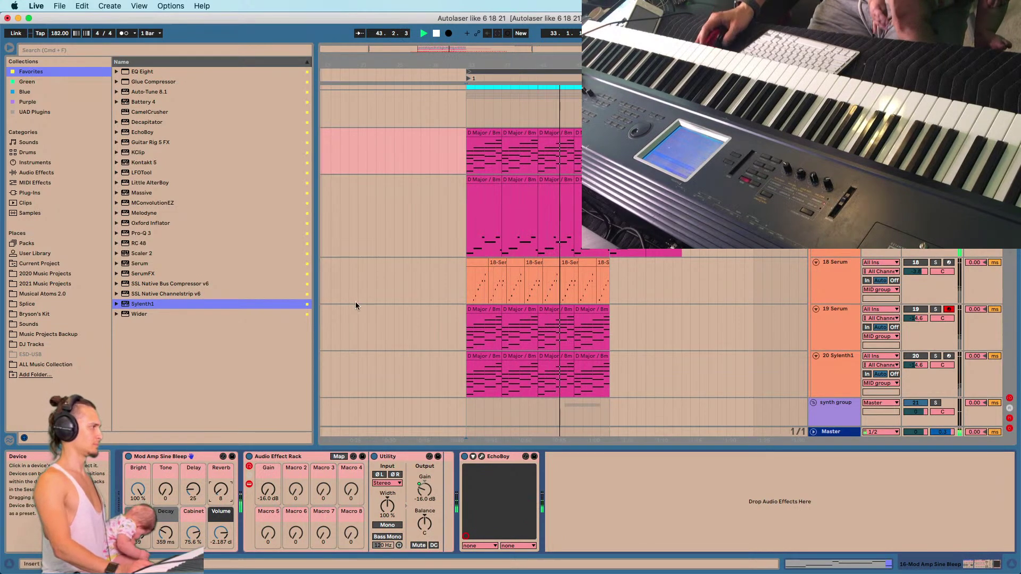
Toggle the activators of the 17 Instrument Rack and 18 Serum tracks during playback, then stop playback.
left_click(482, 187)
left_click_drag(511, 68, 511, 63)
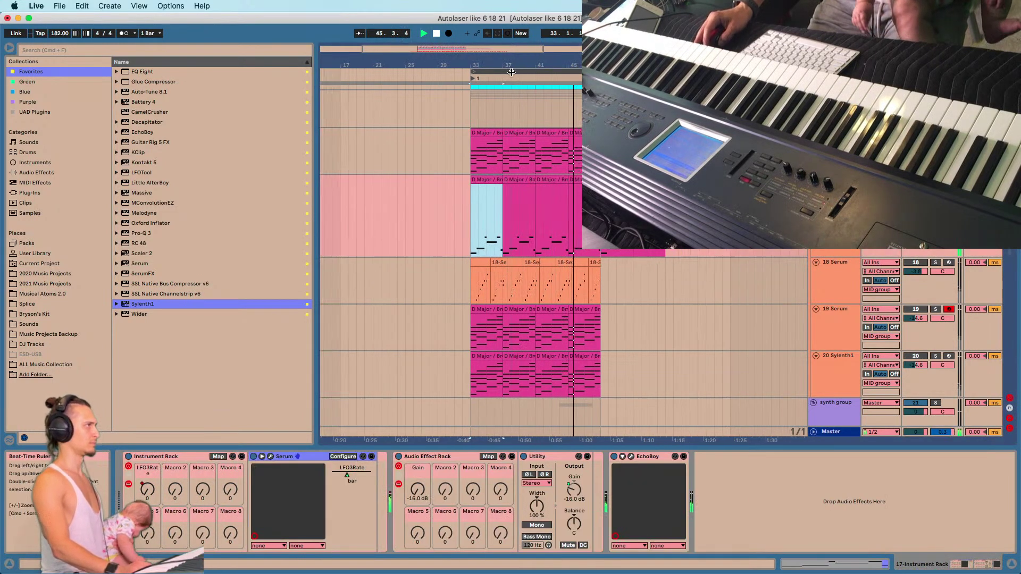
scroll(596, 213, "down", 3)
left_click(916, 124)
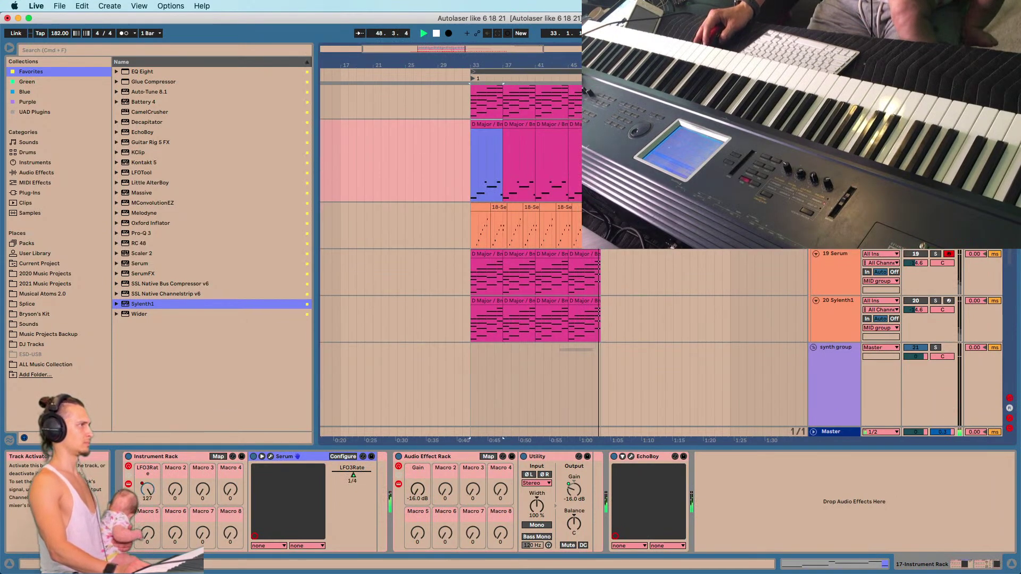
left_click(915, 206)
key("space")
Check the device chains of the 18 Serum, 20 Sylenth1 and synth group tracks.
scroll(801, 251, "down", 4)
left_click(803, 264)
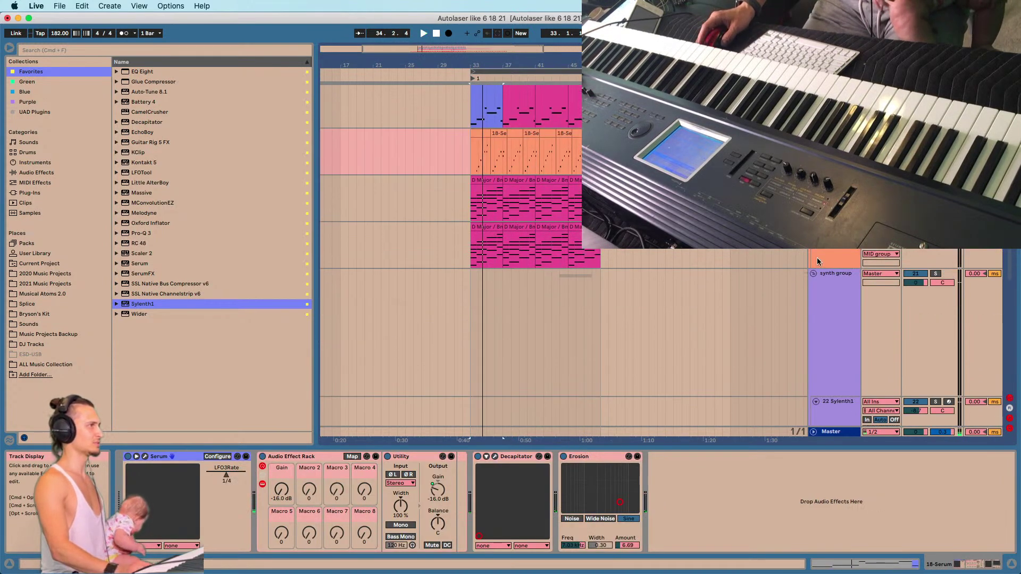
scroll(774, 250, "up", 1)
left_click(477, 185)
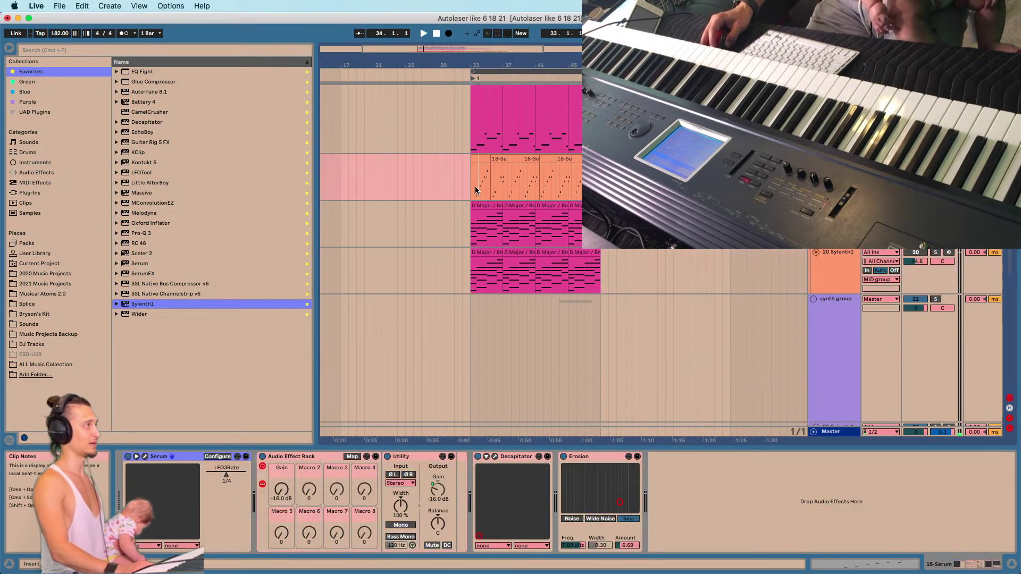
left_click(840, 277)
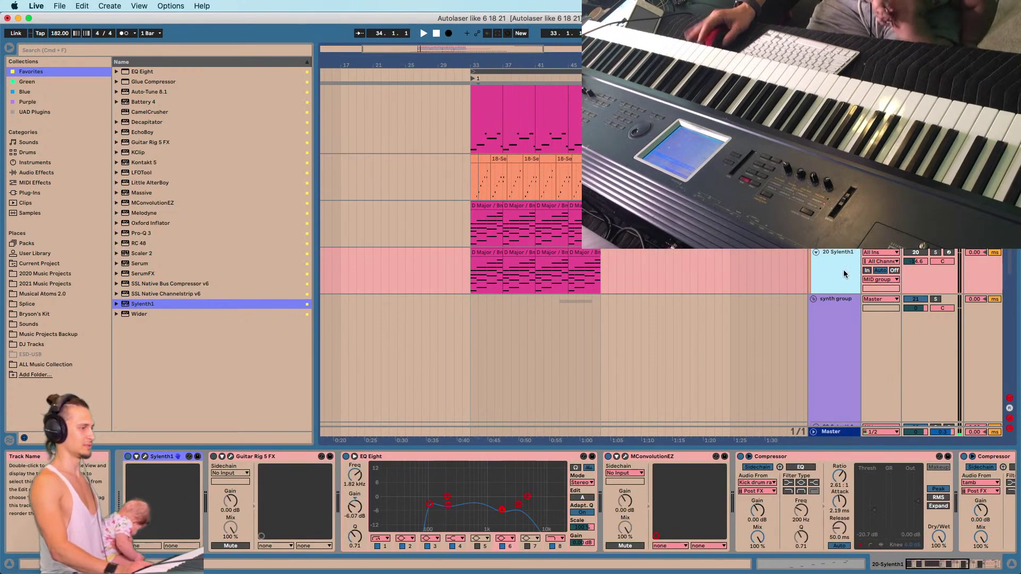
left_click(788, 298)
Arm the 21 Sylenth1 track, play from bar 33 and adjust the track's volume.
scroll(766, 304, "down", 6)
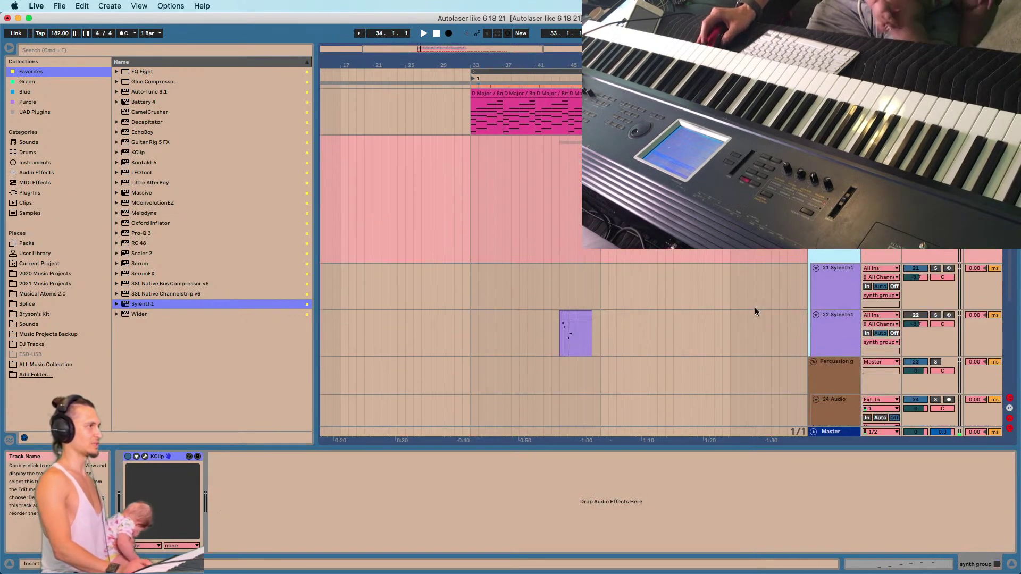
left_click(480, 297)
left_click(949, 268)
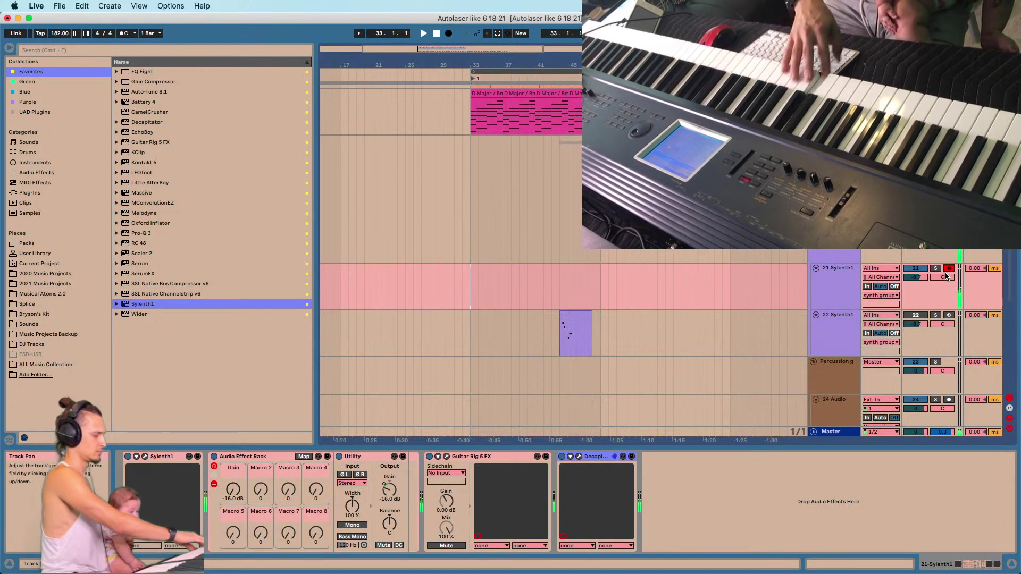
key("space")
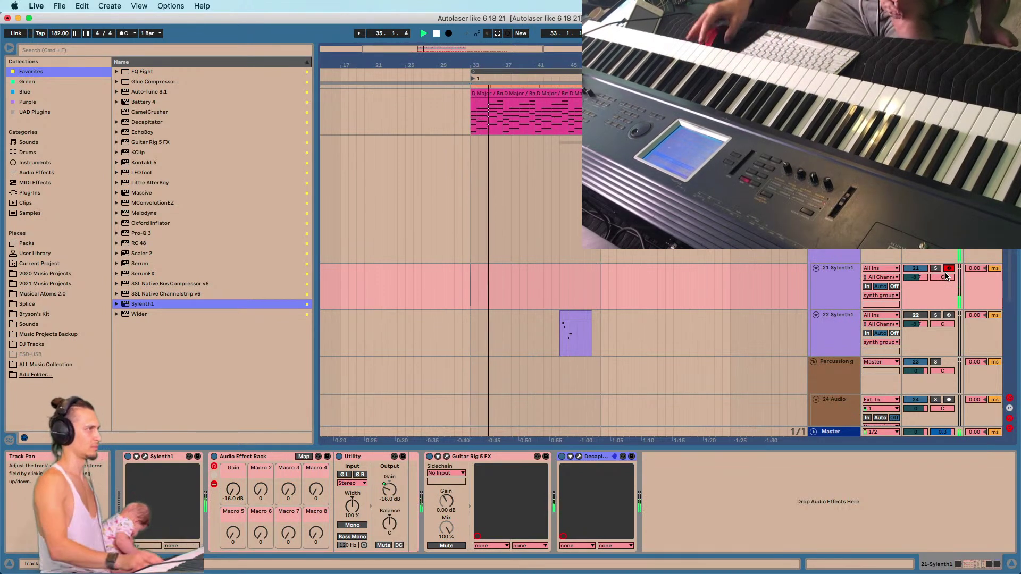
left_click(851, 279)
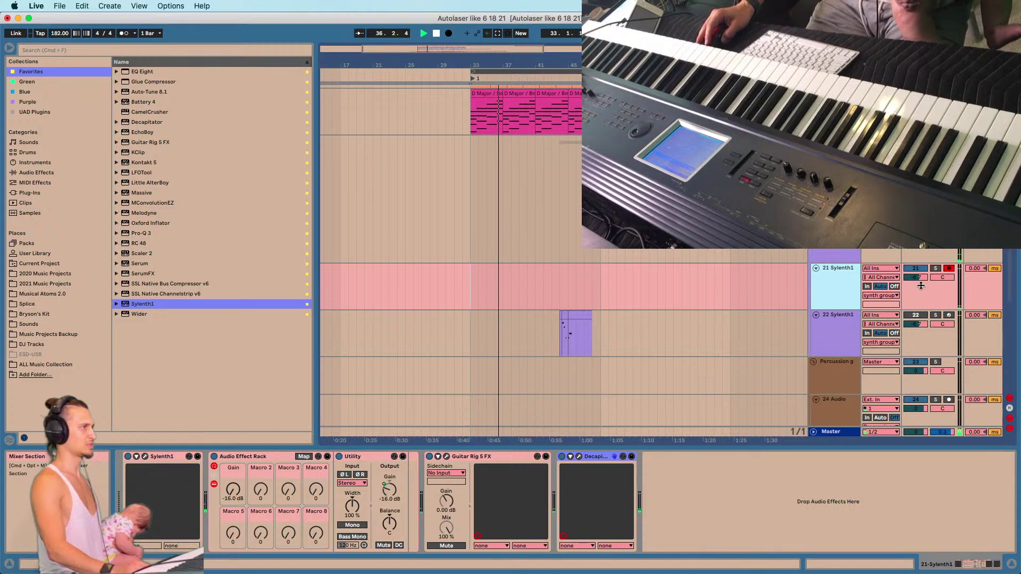
left_click_drag(916, 280, 915, 277)
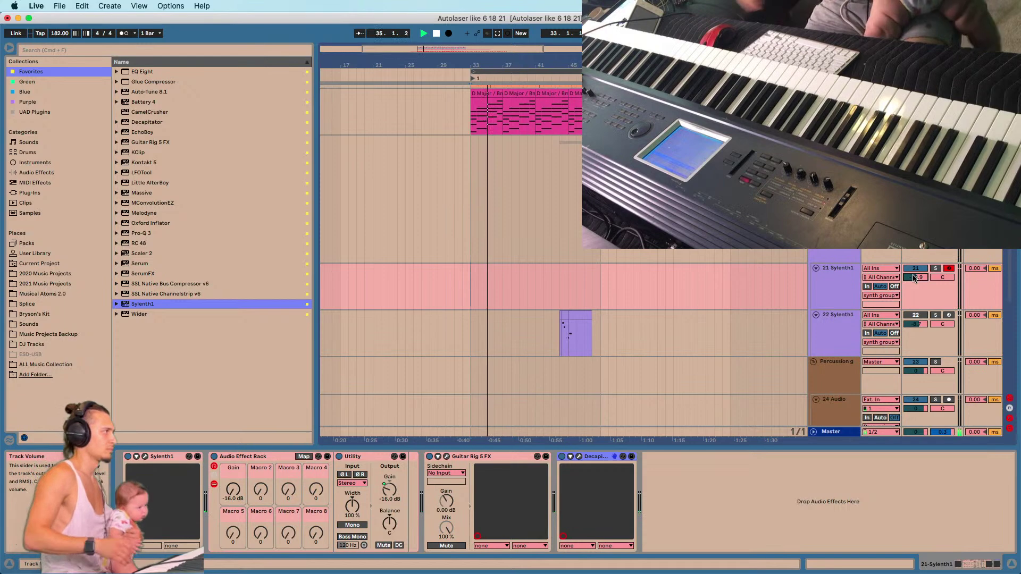
Delete the 20 Sylenth1 track and play from bar 33 with the 17 Instrument Rack track selected.
scroll(460, 295, "up", 8)
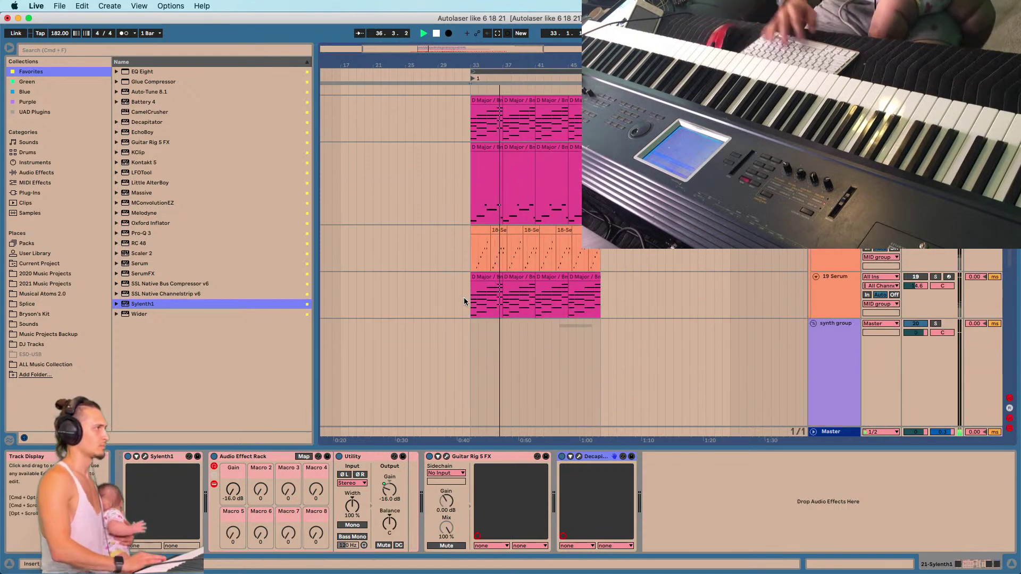
left_click(846, 254)
key("Up")
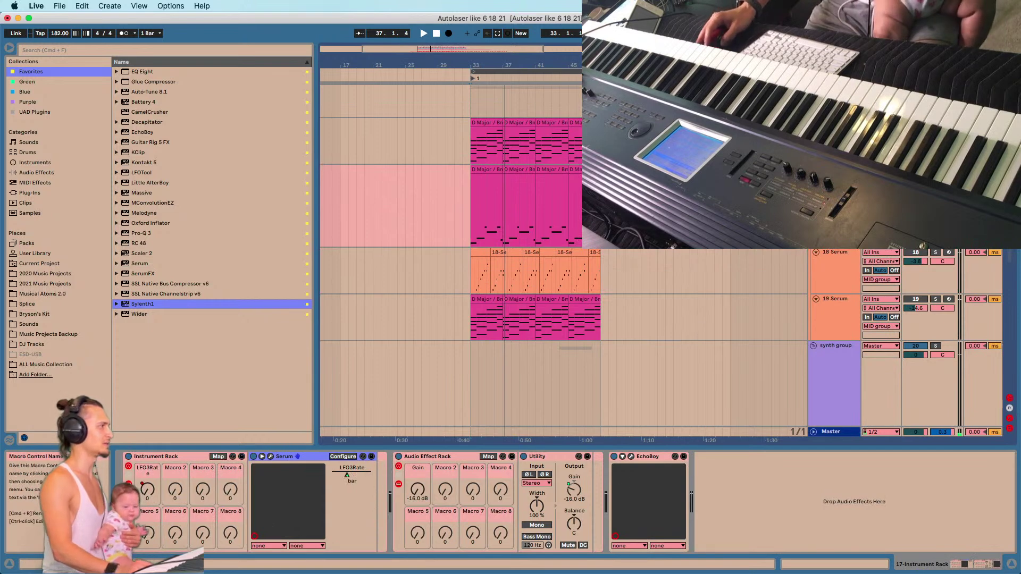
key("space")
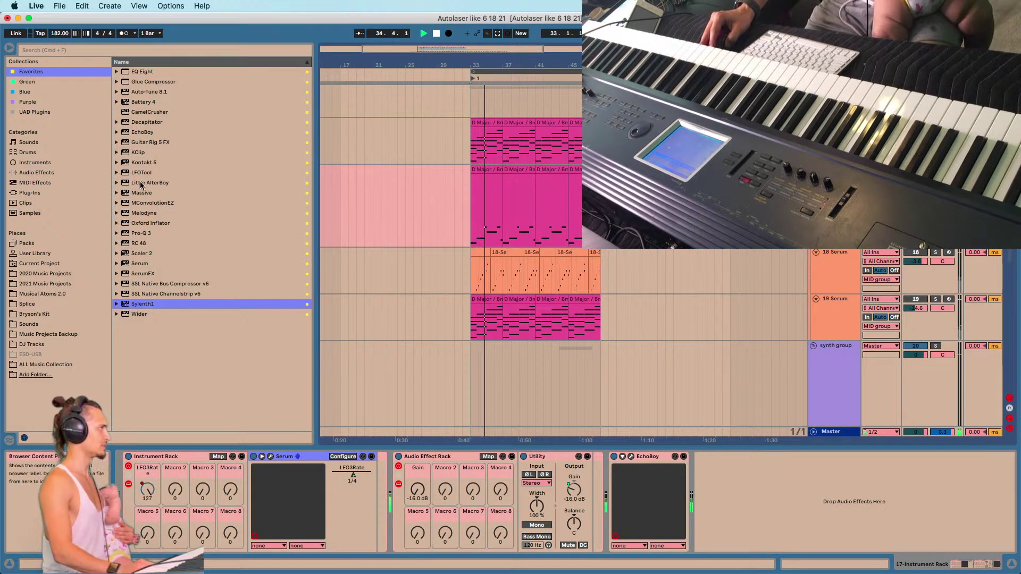
Add Decapitator after EchoBoy on the 17 Instrument Rack track, load its DarkDrive preset and adjust the Drive.
left_click(142, 123)
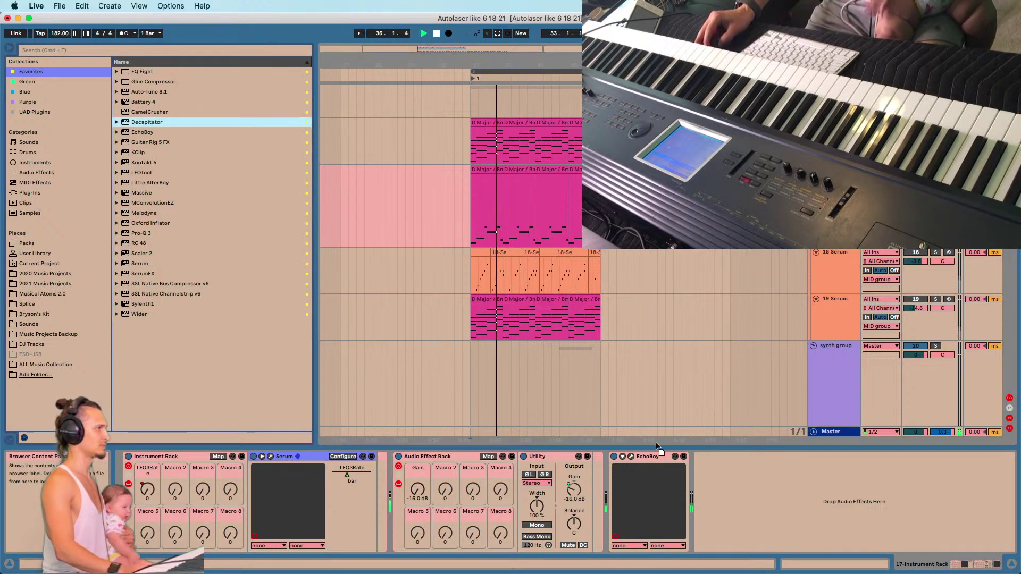
left_click_drag(143, 123, 732, 472)
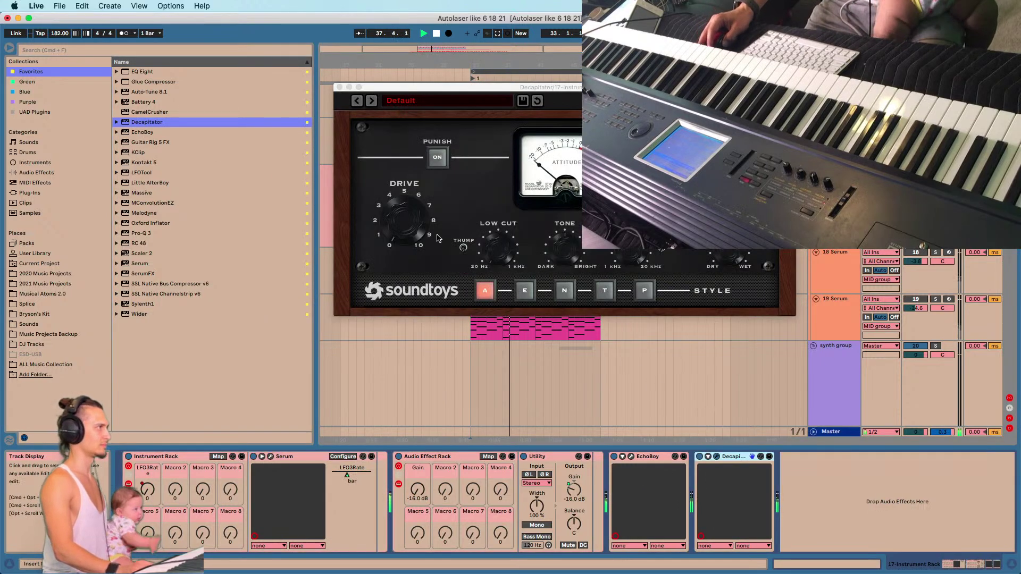
left_click(409, 232)
left_click(372, 101)
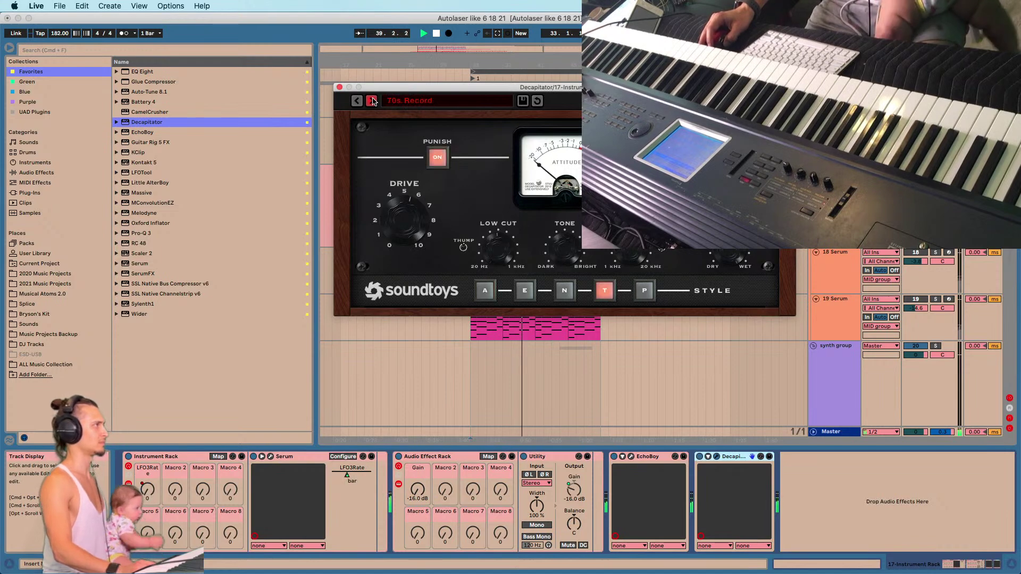
left_click_drag(407, 220, 408, 268)
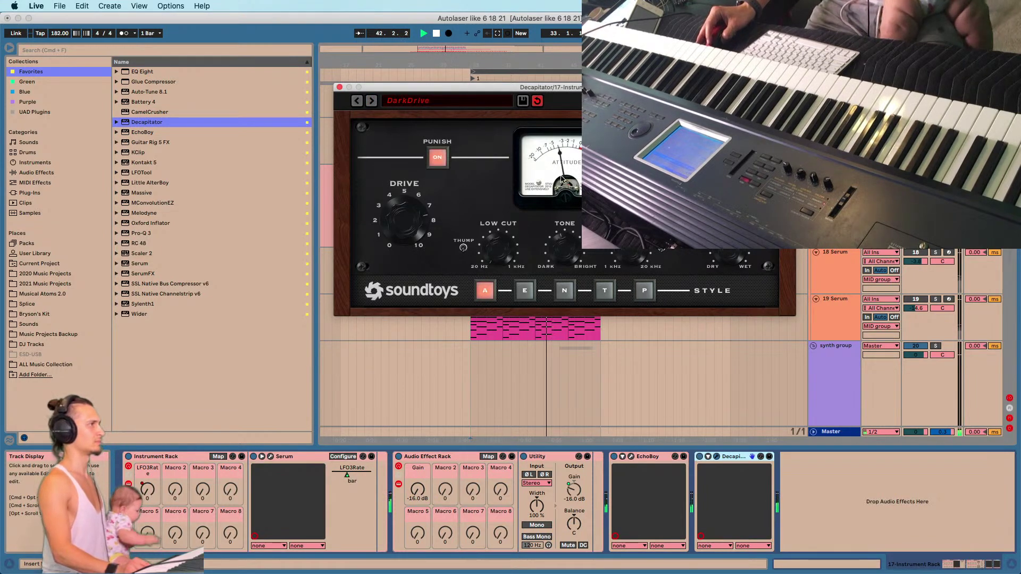
Browse the Decapitator presets on the 17 Instrument Rack track, load LoFiKit 1 and adjust its Drive.
left_click(371, 101)
left_click(372, 101)
left_click(372, 101)
left_click(372, 101)
left_click(371, 104)
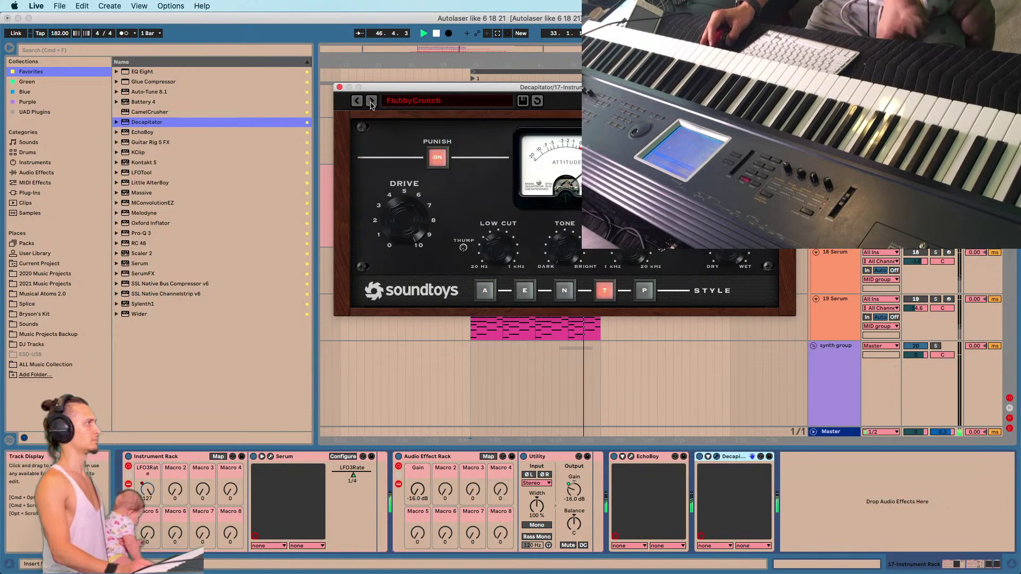
left_click(372, 105)
left_click(410, 224)
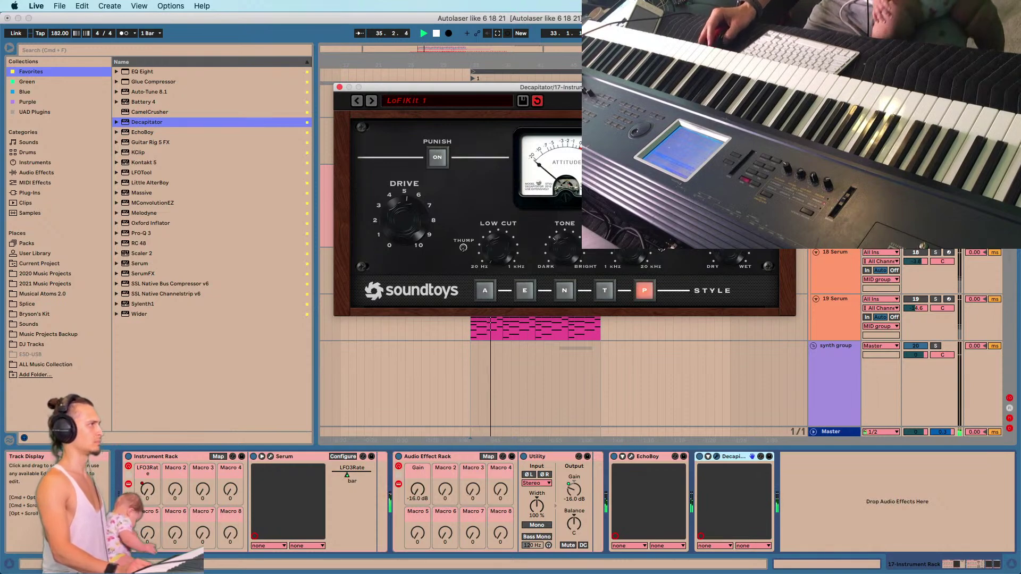
Compare the 17 Instrument Rack track with Decapitator bypassed and active in Session View, adjust the plug-in's Output and close its window.
key("Tab")
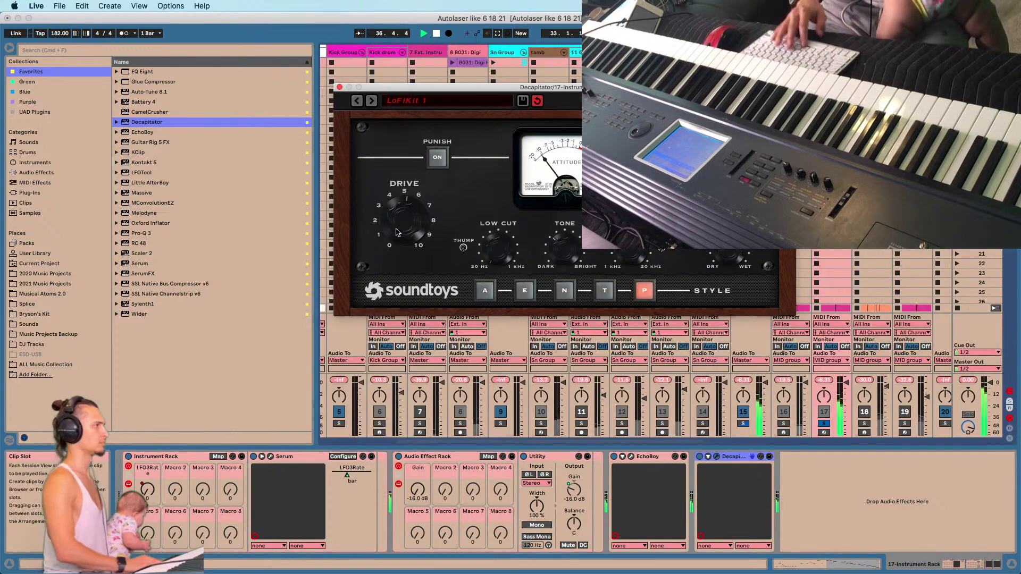
left_click_drag(476, 88, 142, 171)
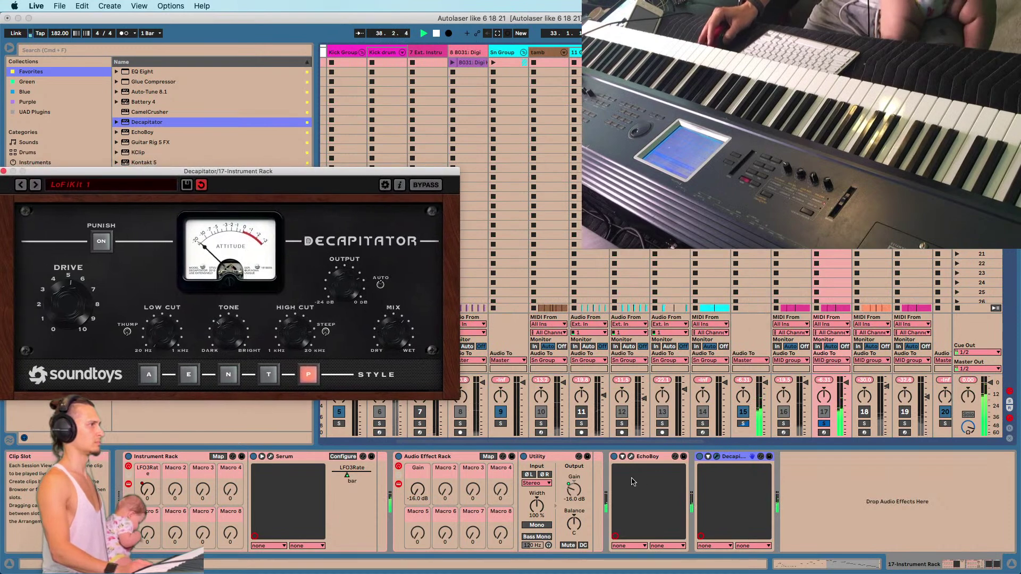
left_click(701, 456)
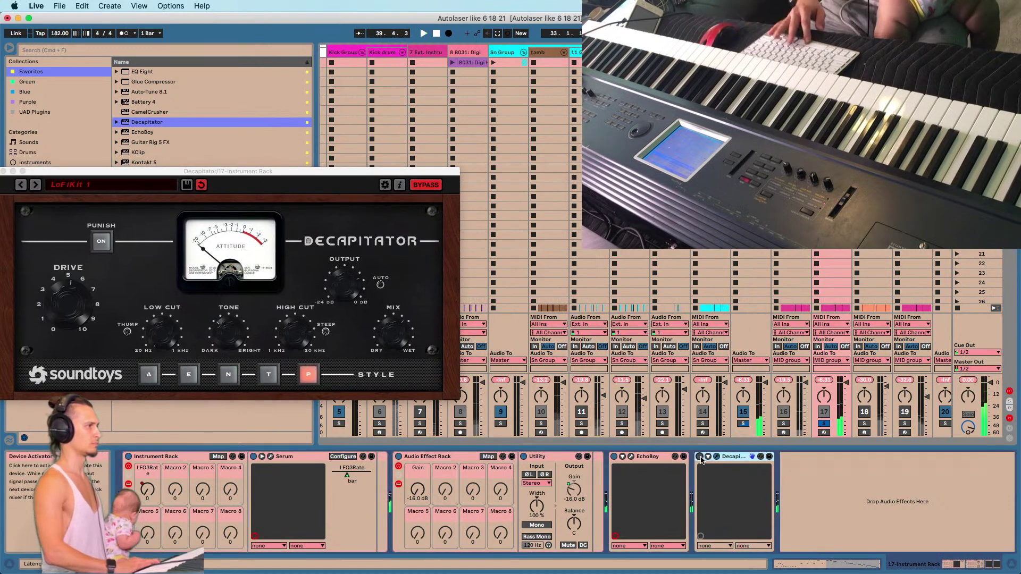
left_click(343, 301)
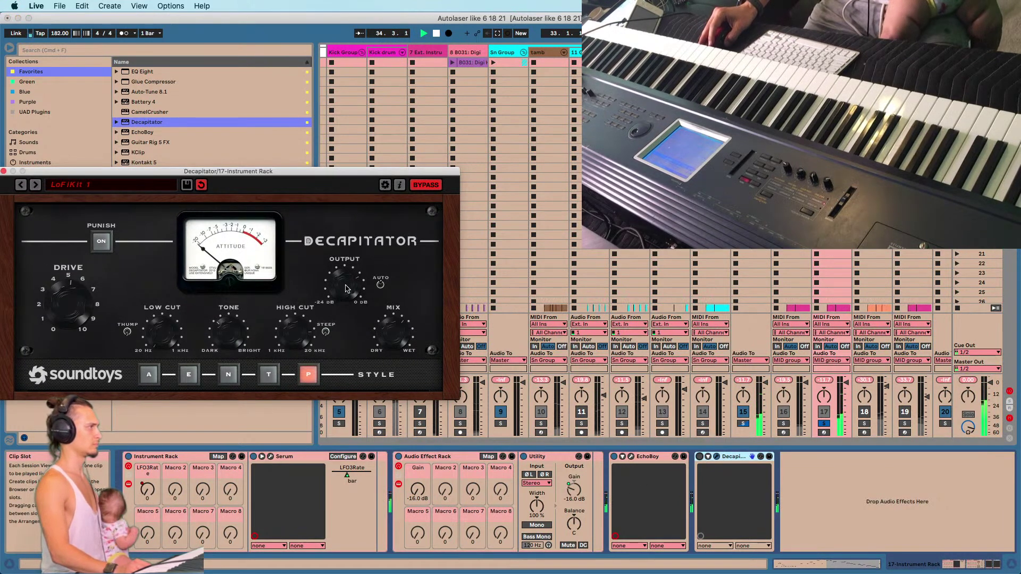
left_click(700, 457)
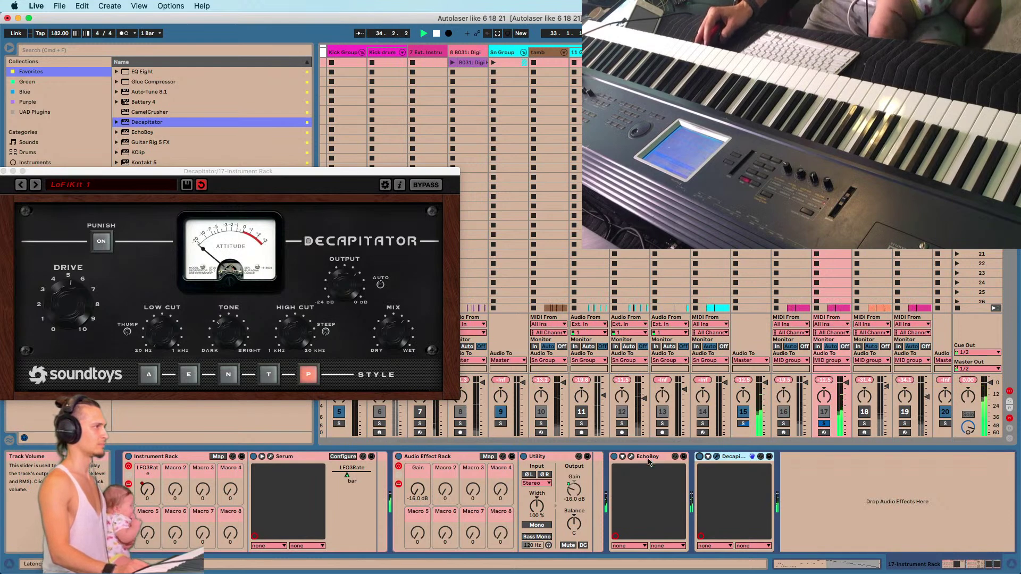
left_click(4, 171)
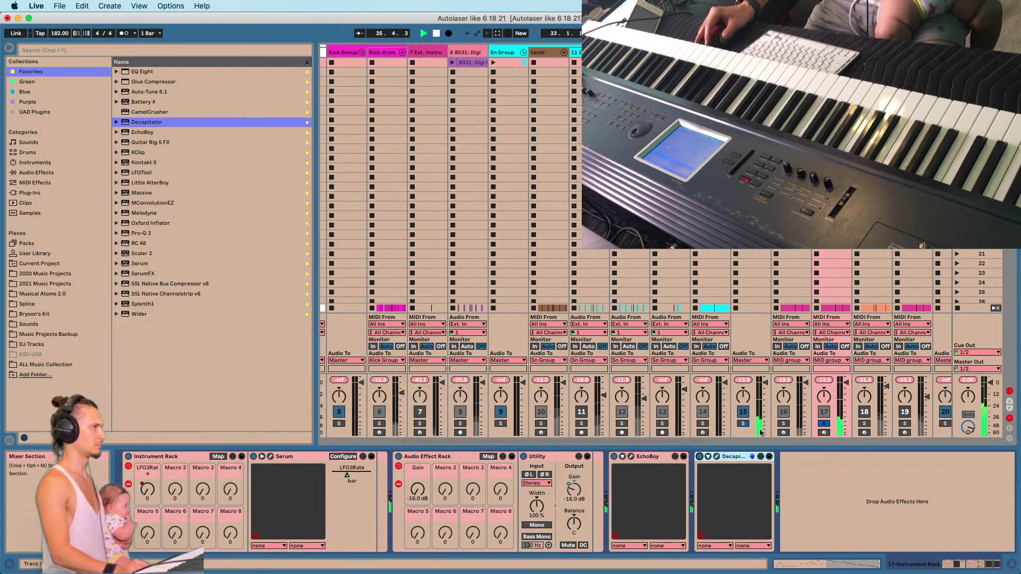
Unsolo the 17 Instrument Rack track, add a Limiter after Decapitator and set its Ceiling to -17.6 dB.
left_click(824, 424)
left_click(828, 493)
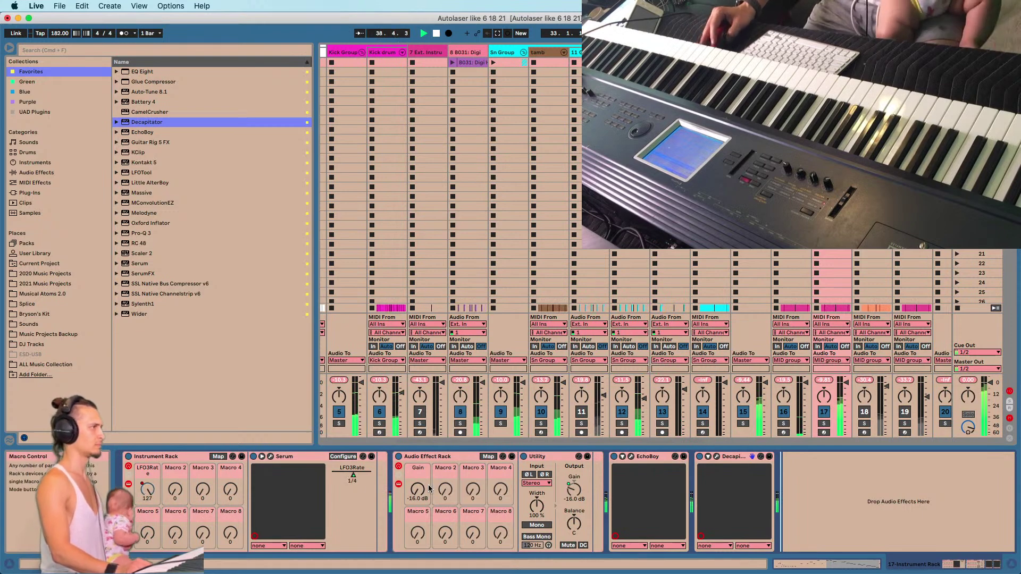
left_click(746, 458)
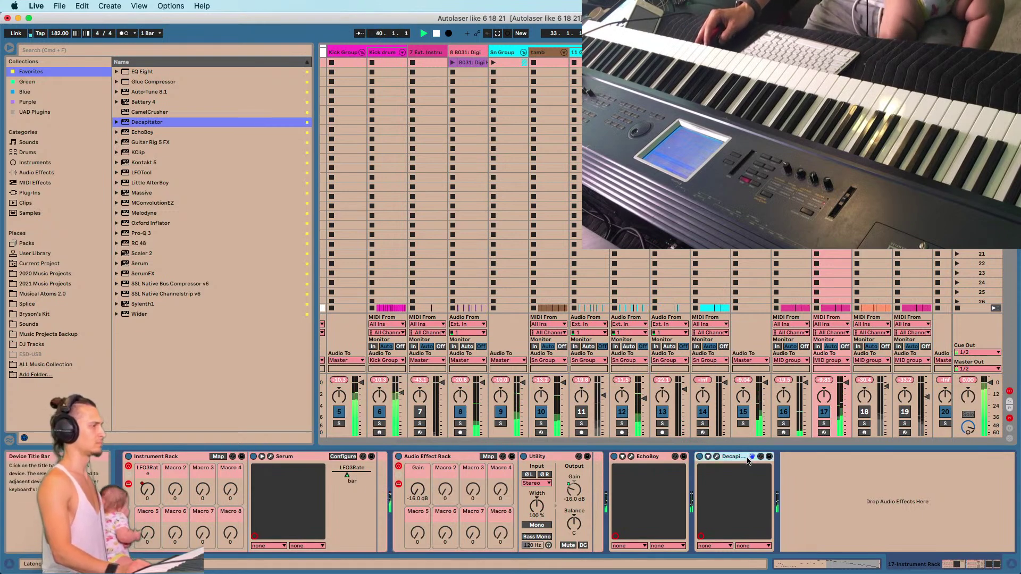
left_click(852, 499)
left_click(24, 174)
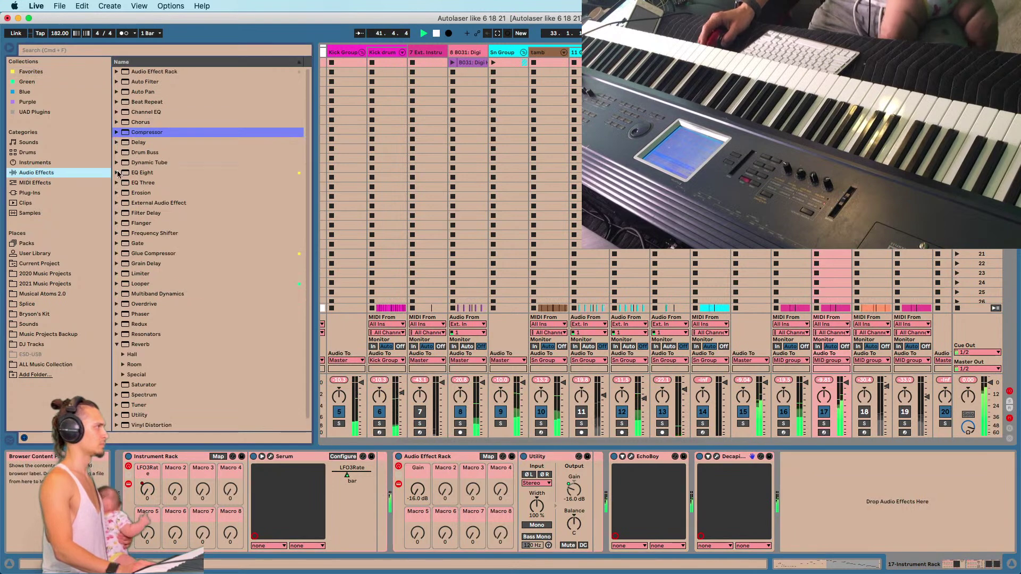
left_click_drag(140, 273, 820, 511)
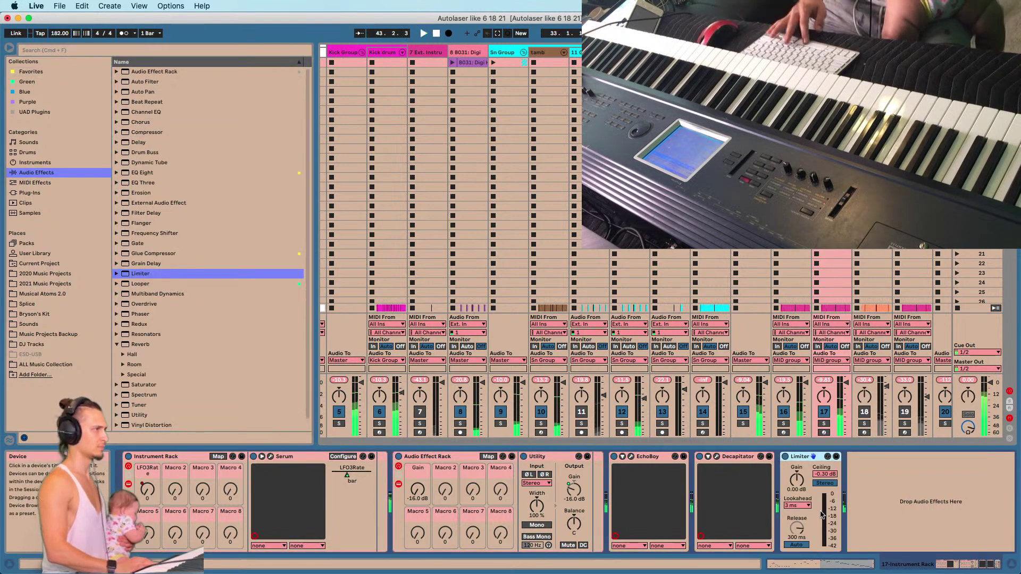
left_click_drag(825, 474, 825, 485)
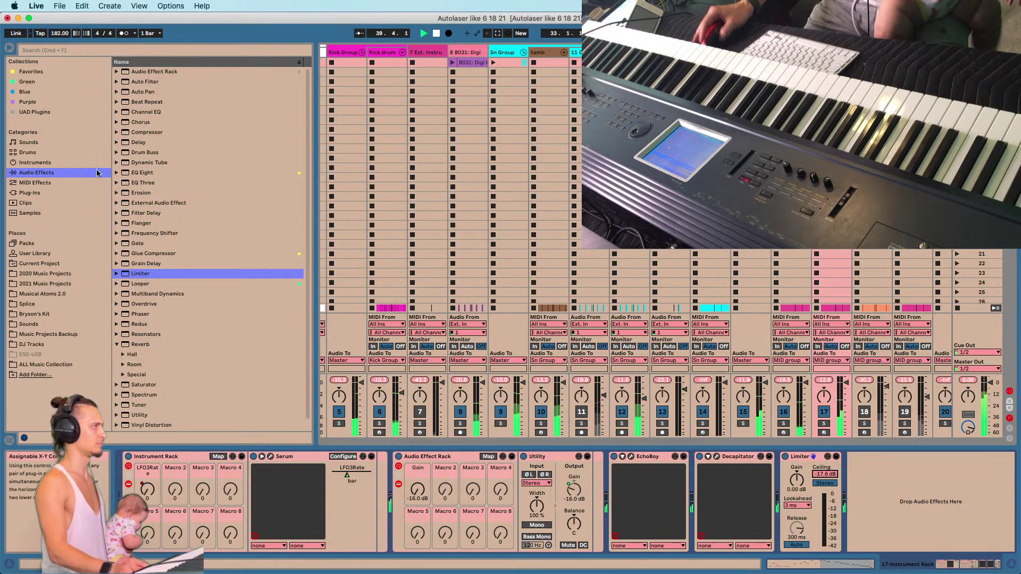
Insert EQ Eight between Decapitator and the Limiter, turn off band 1 and set band 2 to -3.60 dB at 97.9 Hz.
left_click_drag(142, 173, 777, 492)
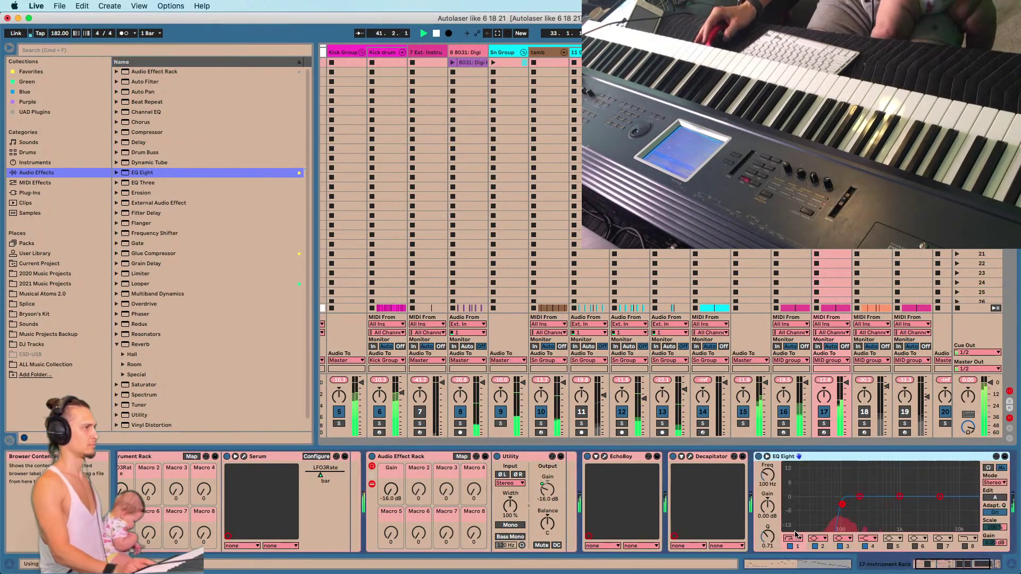
left_click(790, 547)
left_click_drag(858, 502, 842, 504)
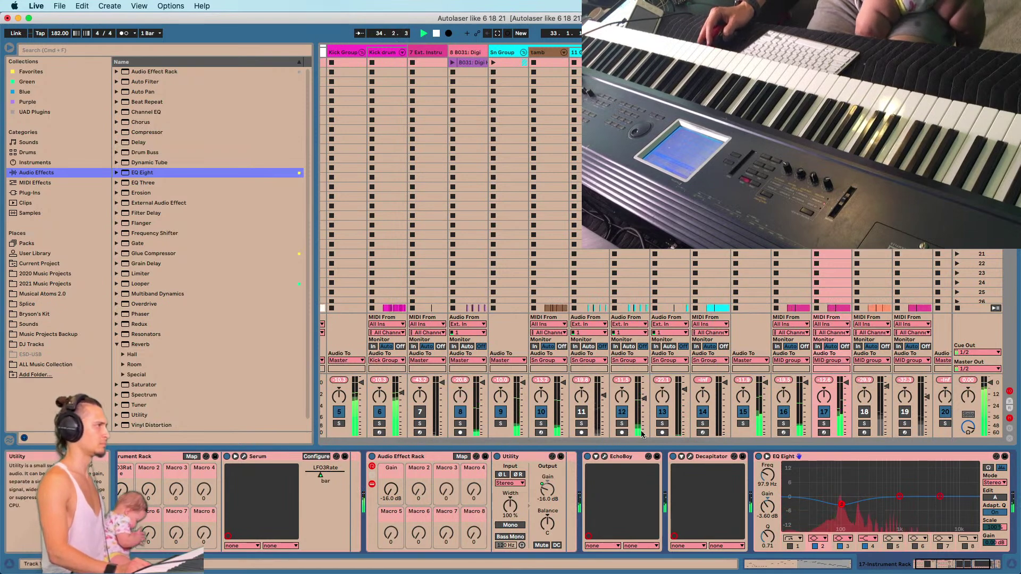
Play the Autolaser & PLS&TY reference track from bar 73 in Arrangement View.
key("Tab")
scroll(601, 274, "up", 3)
scroll(601, 273, "up", 3)
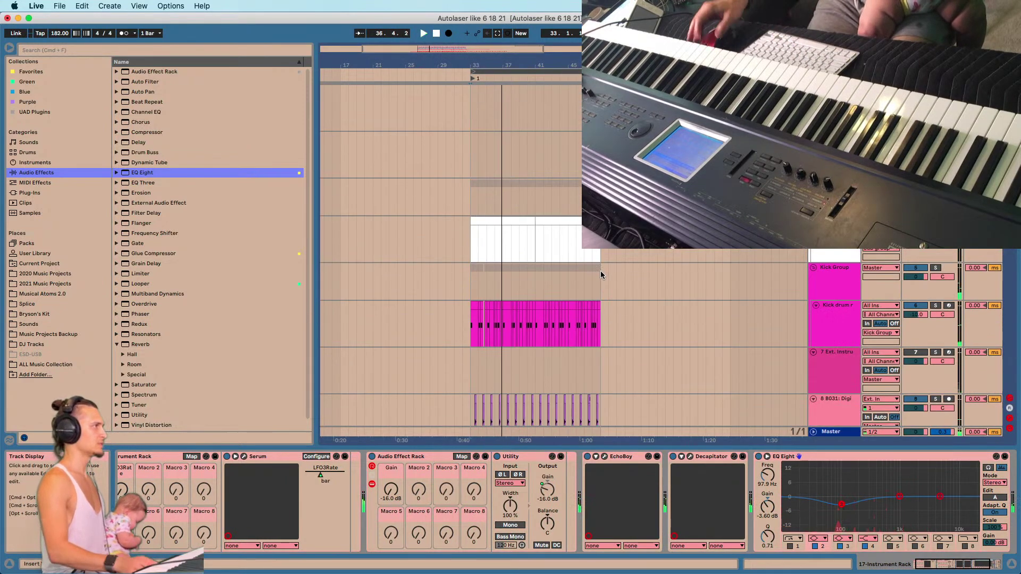
left_click_drag(660, 65, 537, 48)
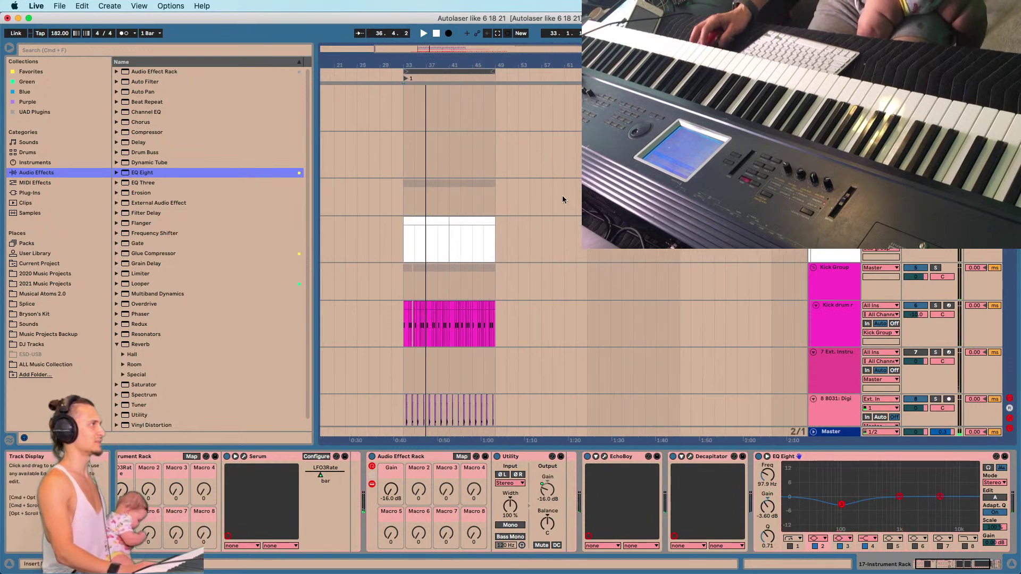
left_click(633, 108)
left_click_drag(641, 54, 643, 115)
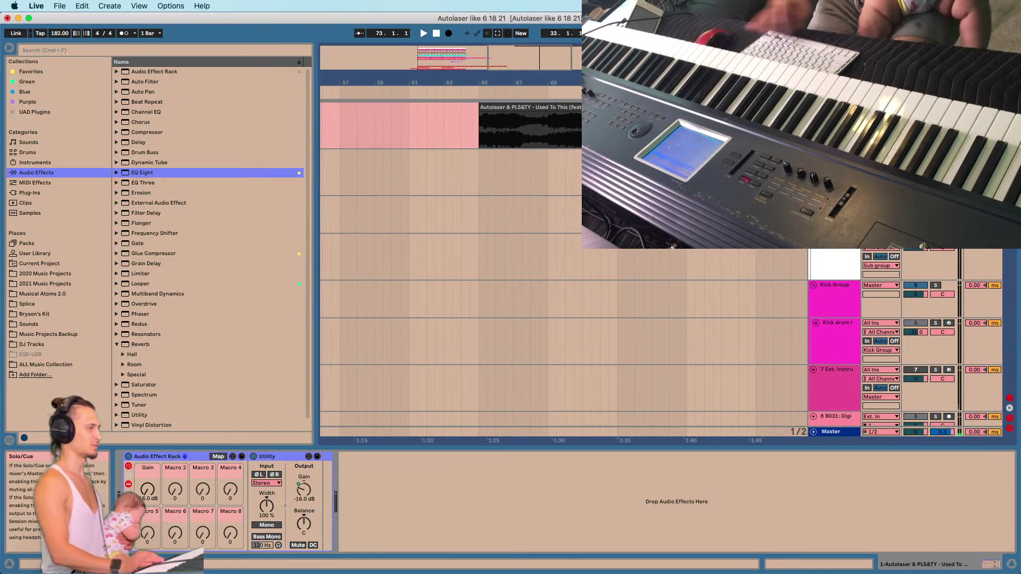
key("space")
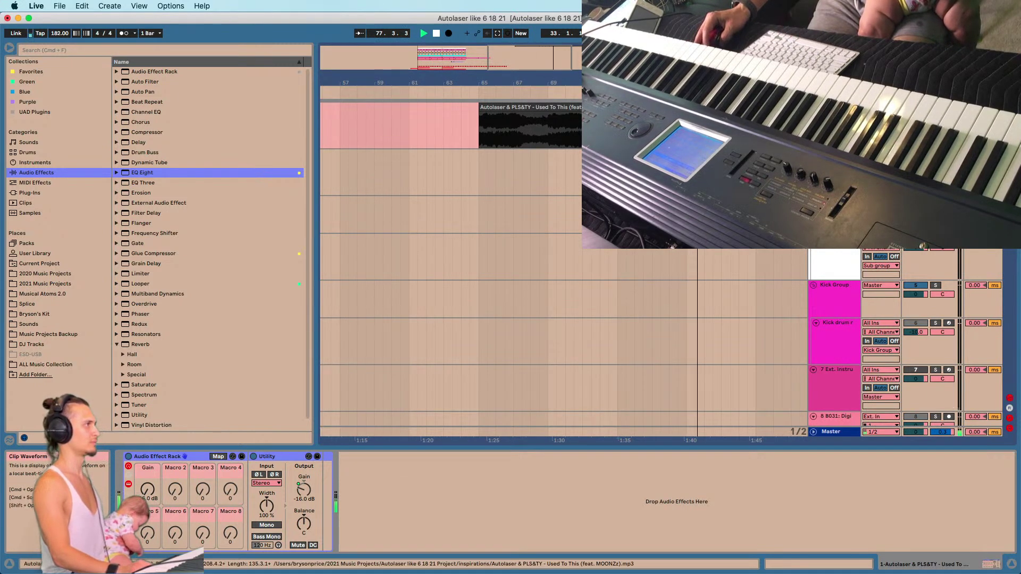
left_click(641, 107)
key("space")
key("space")
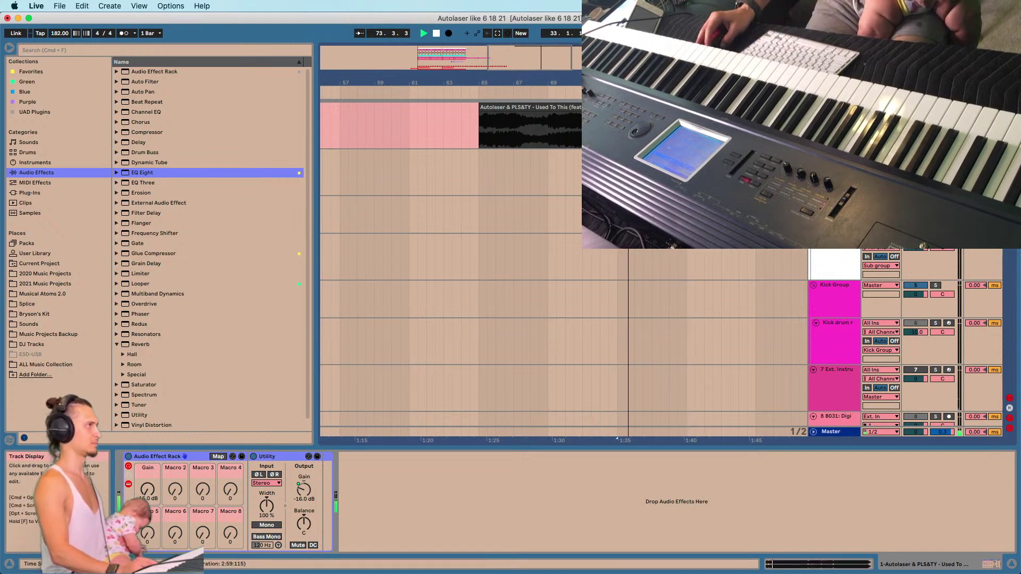
Return to the synth tracks and play from bar 33 with the 17 Instrument Rack track selected.
mouse_move(649, 82)
left_mouse_down()
mouse_move(651, 58)
mouse_move(628, 58)
left_mouse_up()
left_click(446, 172)
left_click_drag(450, 83, 447, 114)
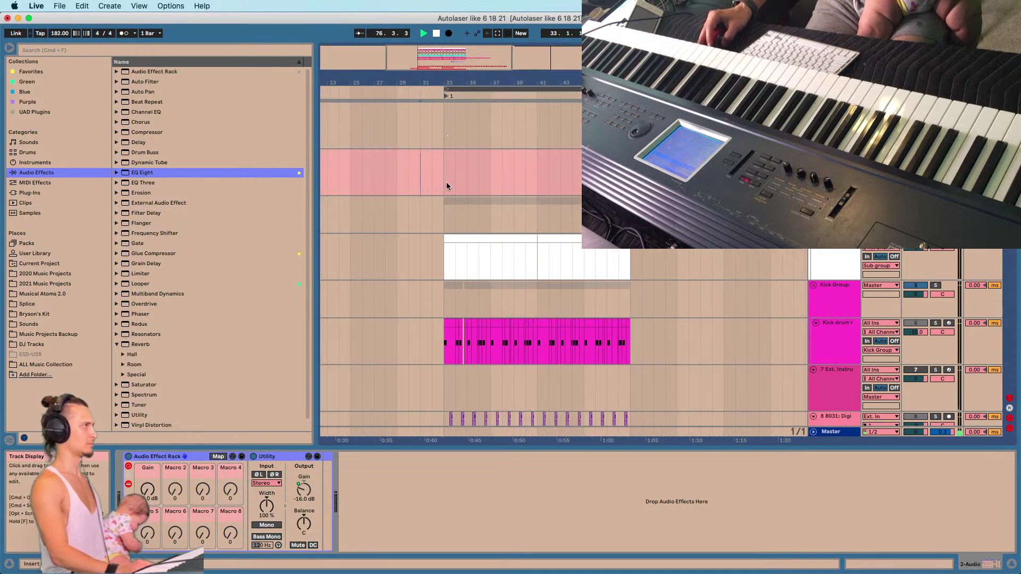
scroll(447, 185, "down", 15)
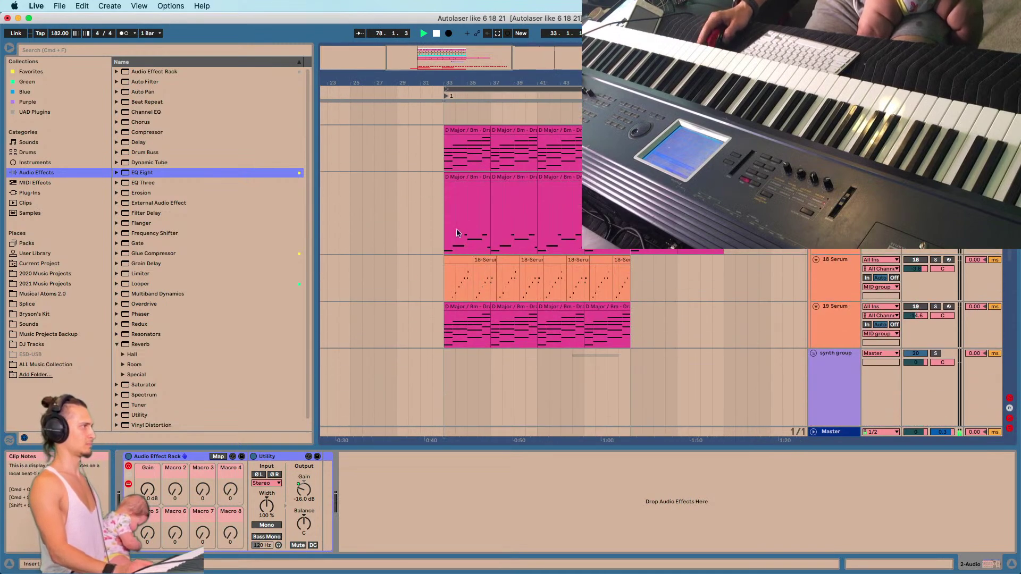
left_click(445, 249)
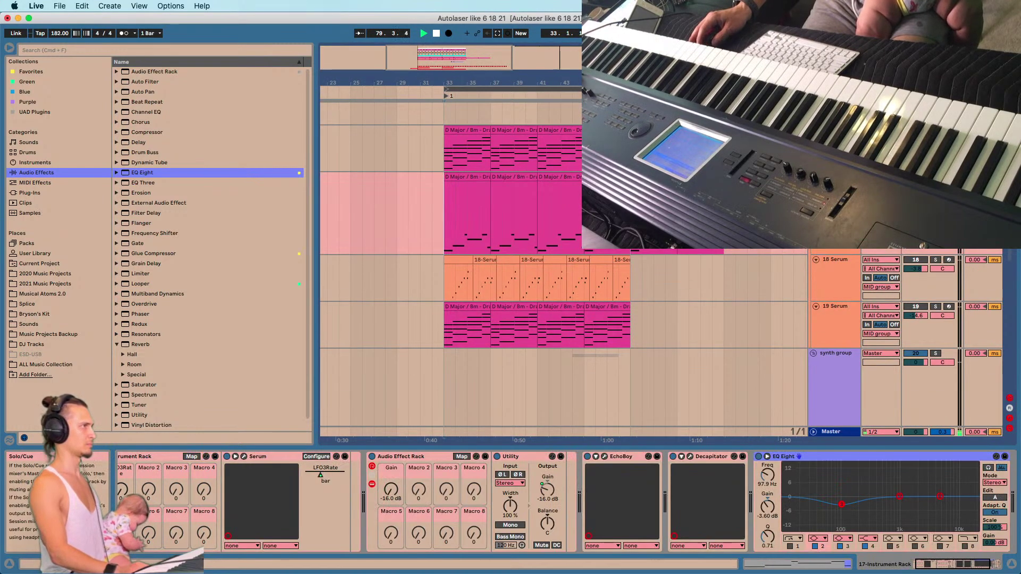
left_click(934, 152)
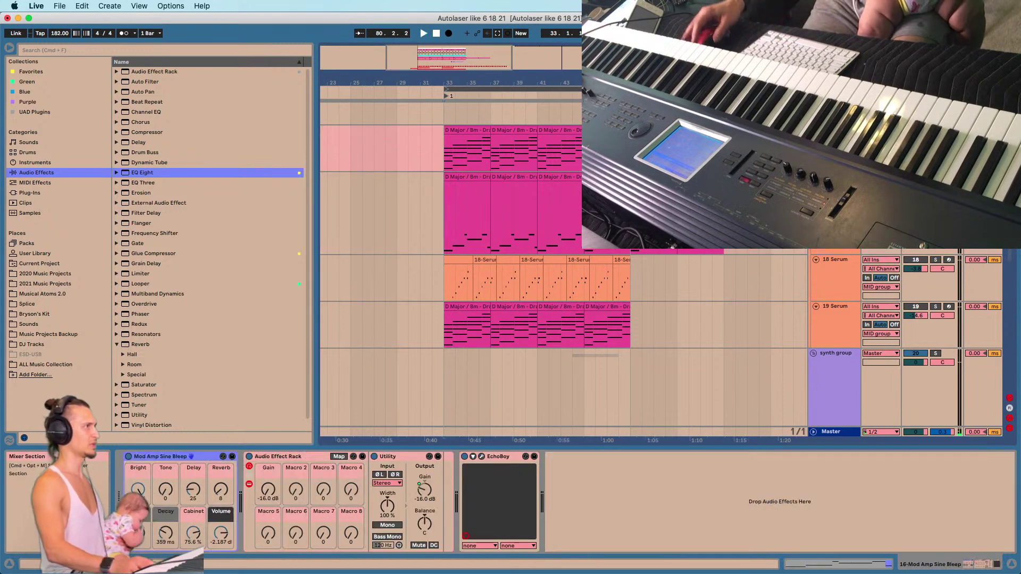
left_click(439, 248)
left_click_drag(454, 84, 452, 122)
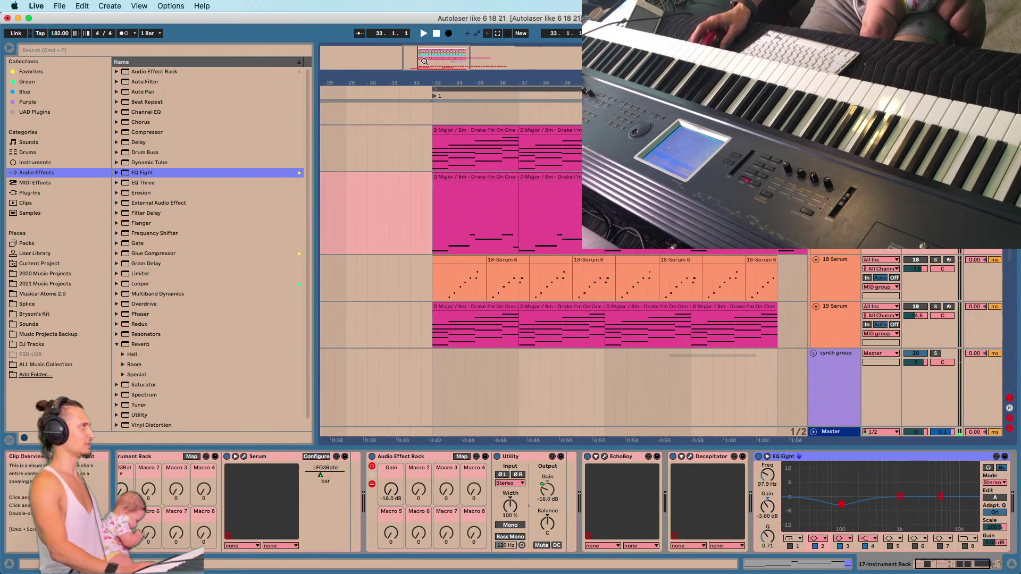
key("space")
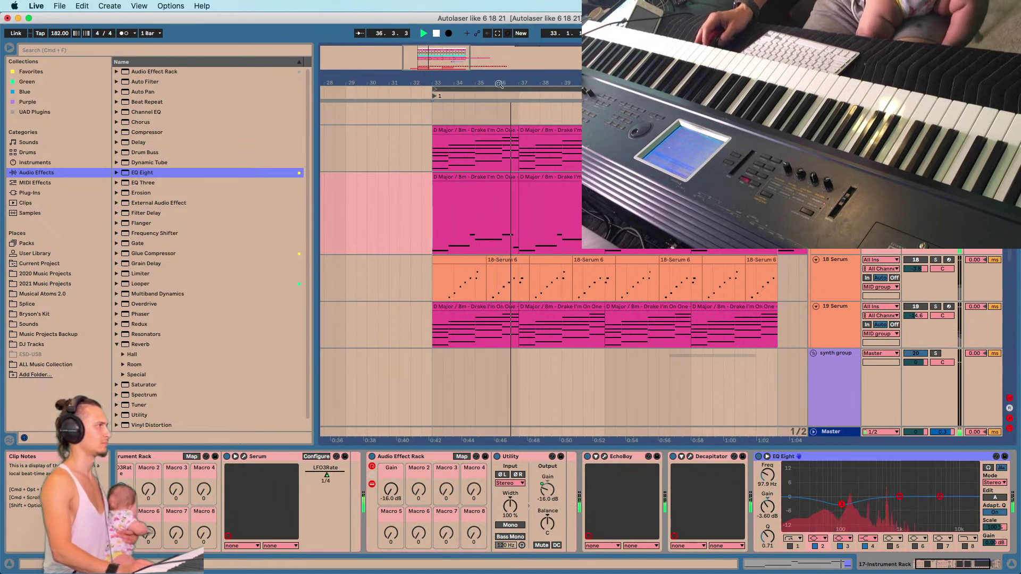
left_click_drag(511, 85, 510, 79)
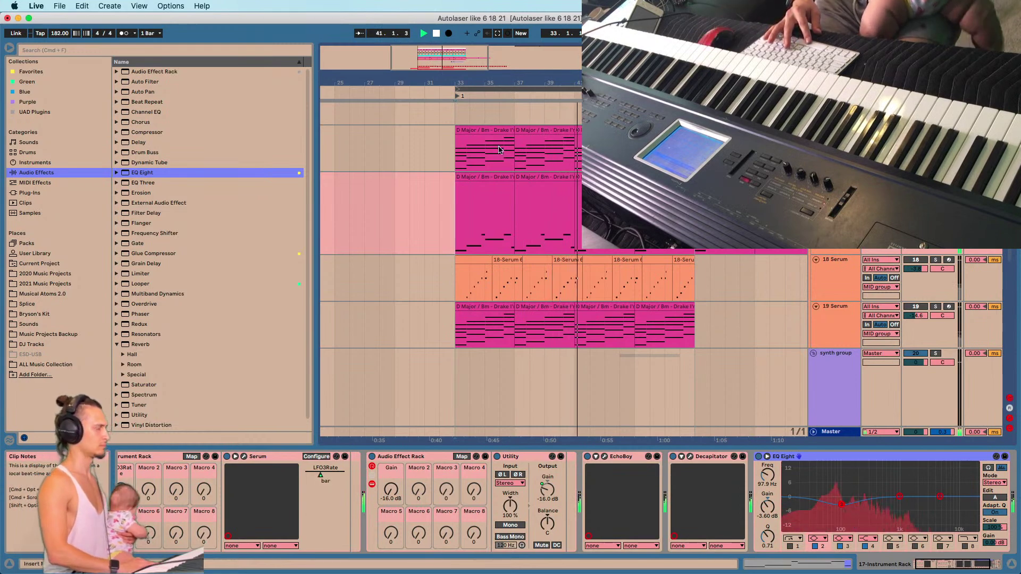
key("space")
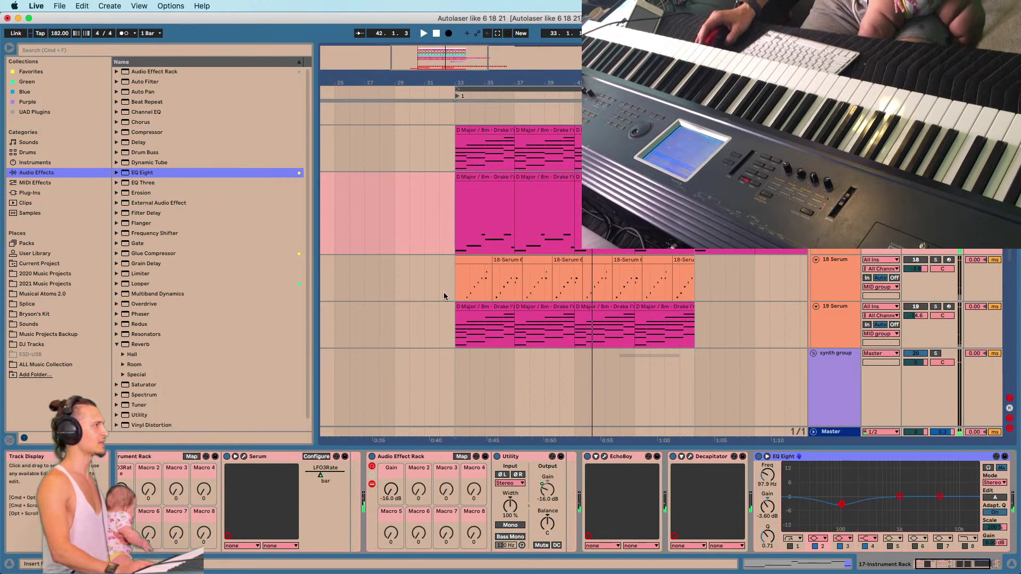
Check the first 19 Serum clip and the 17 Instrument Rack clip at bar 53 along with their device chains.
left_click(469, 318)
scroll(470, 315, "down", 3)
scroll(471, 314, "up", 5)
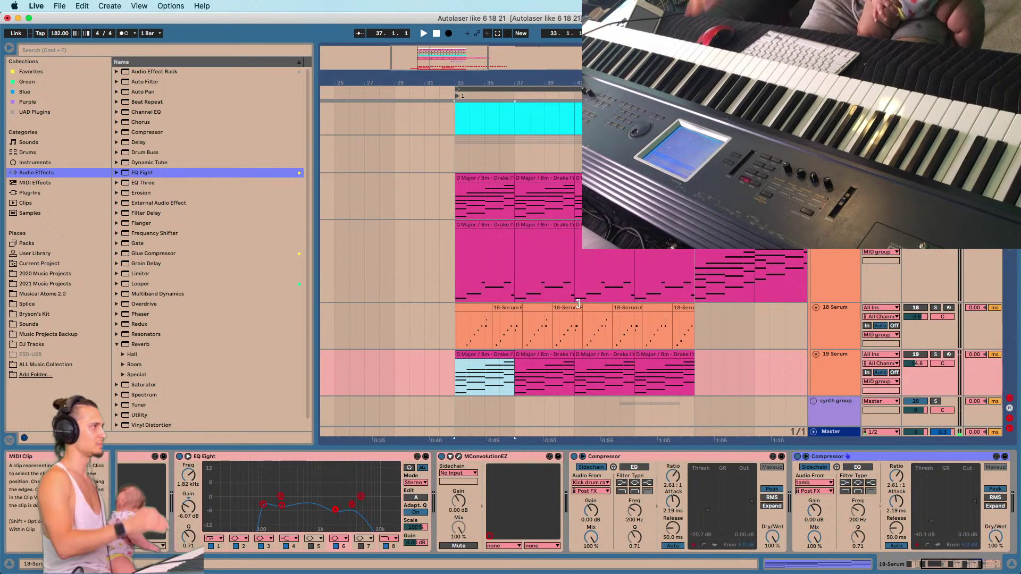
scroll(579, 305, "down", 2)
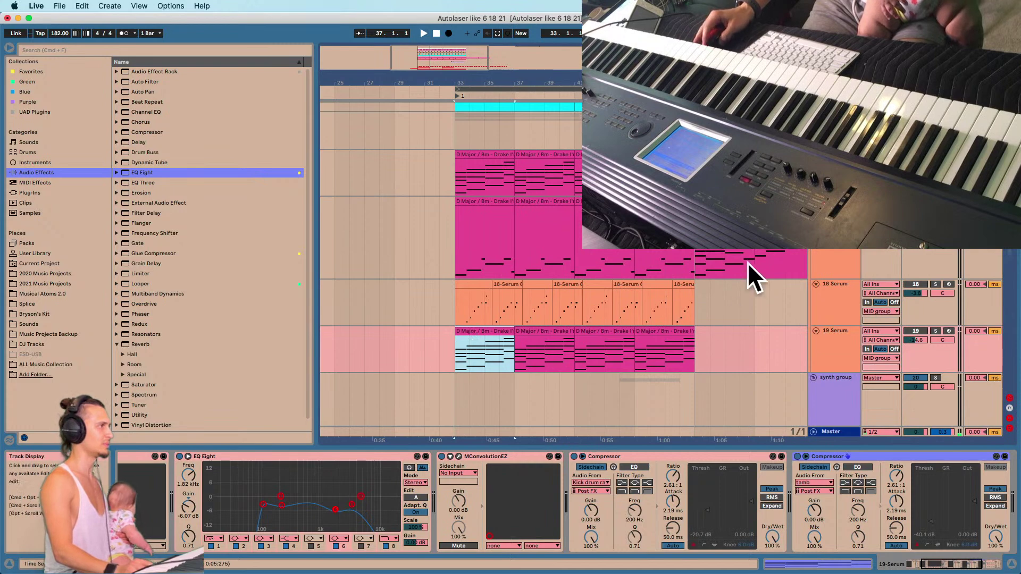
left_click(695, 262)
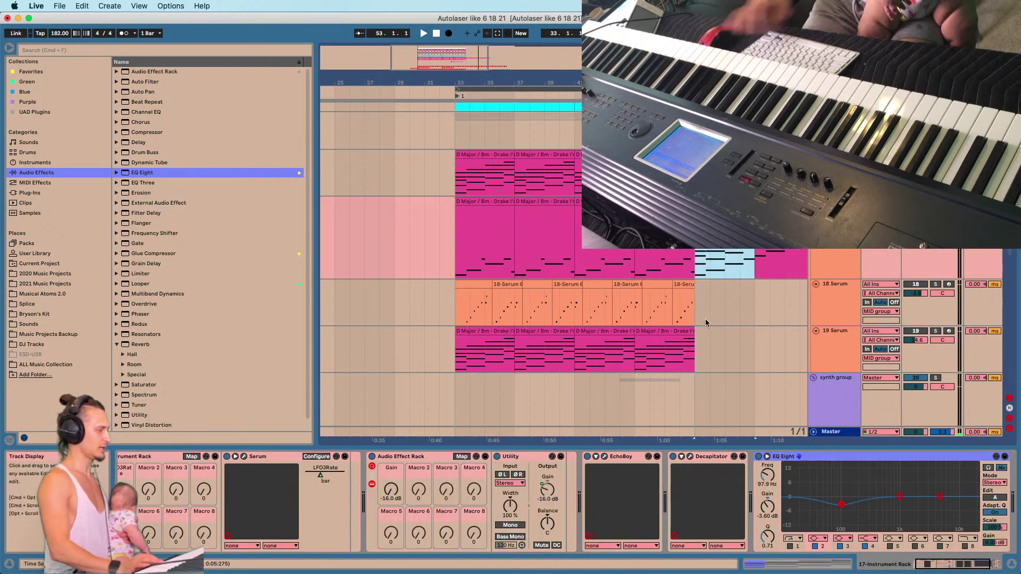
Solo the 19 Serum track, play it from bar 33 and compare its device chain with the 17 Instrument Rack track's.
left_click(854, 343)
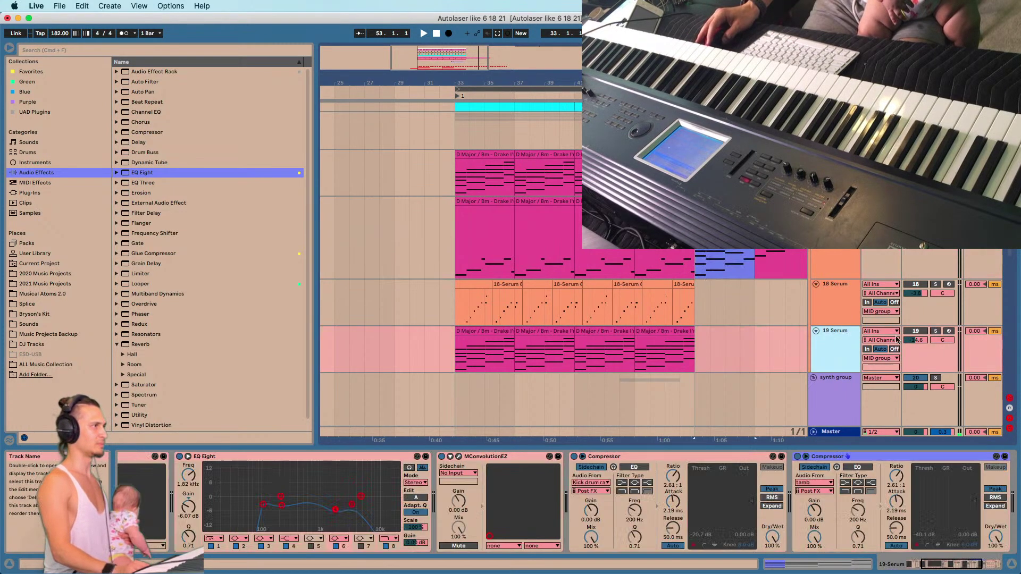
left_click(935, 330)
left_click(465, 339)
key("space")
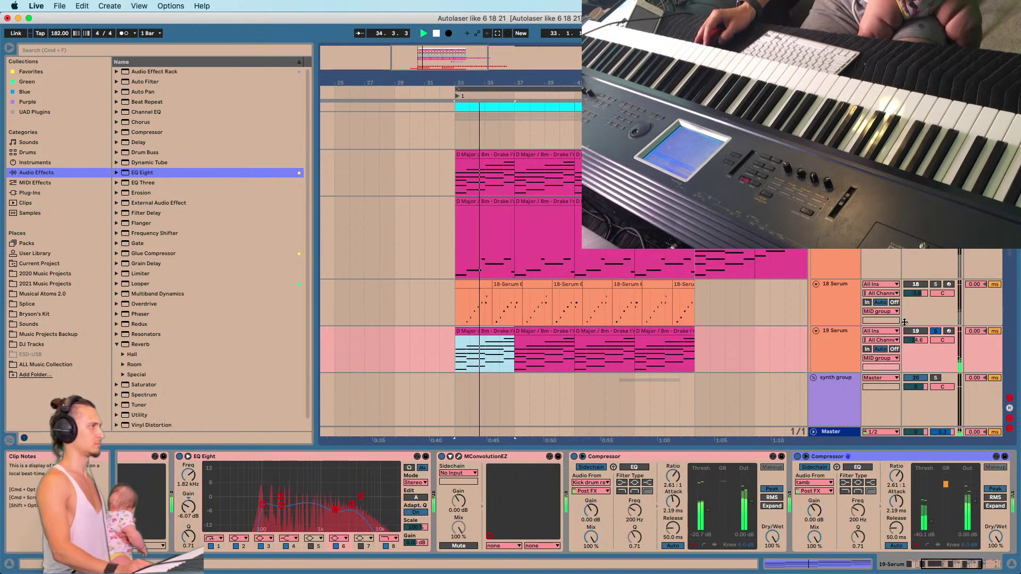
left_click(836, 234)
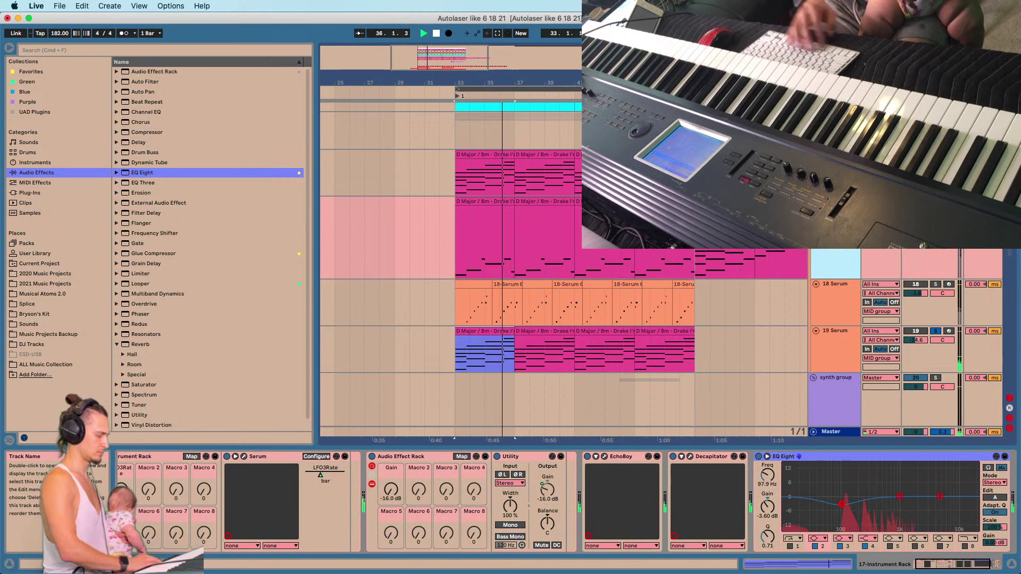
left_click(824, 349)
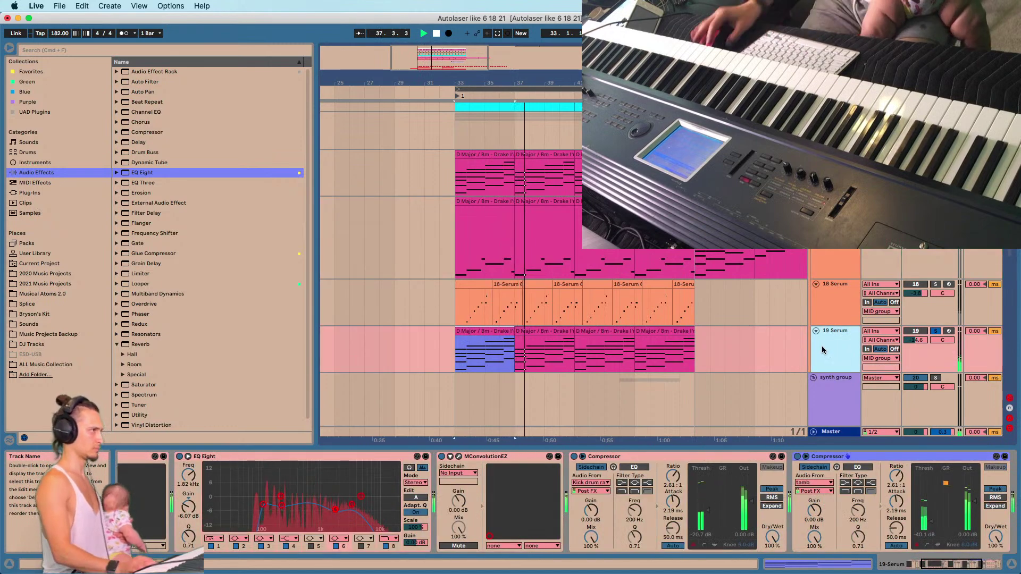
Insert a new MIDI track below the 17 Instrument Rack track and copy that track's Serum device onto it.
left_click(829, 317)
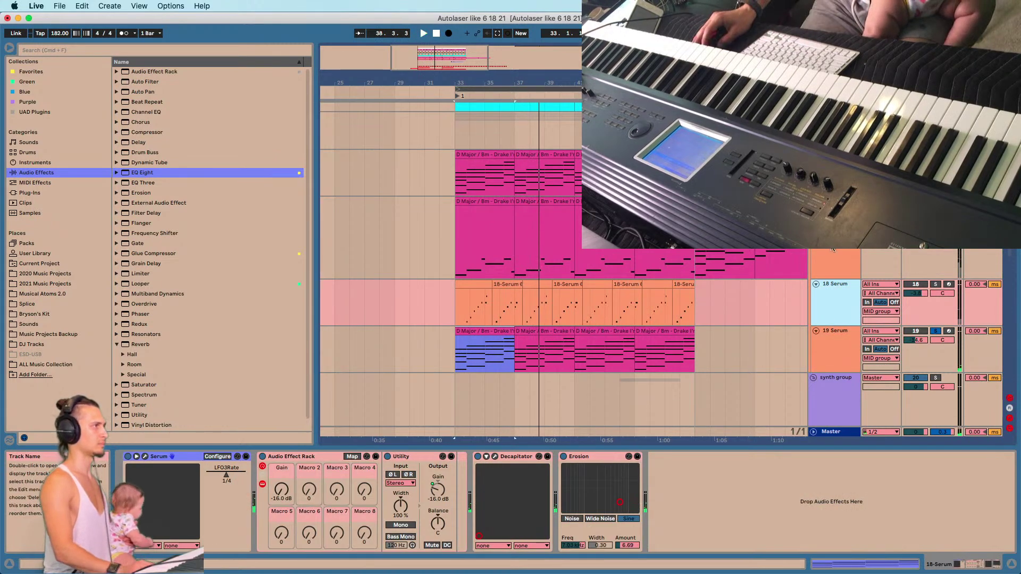
left_click(833, 251)
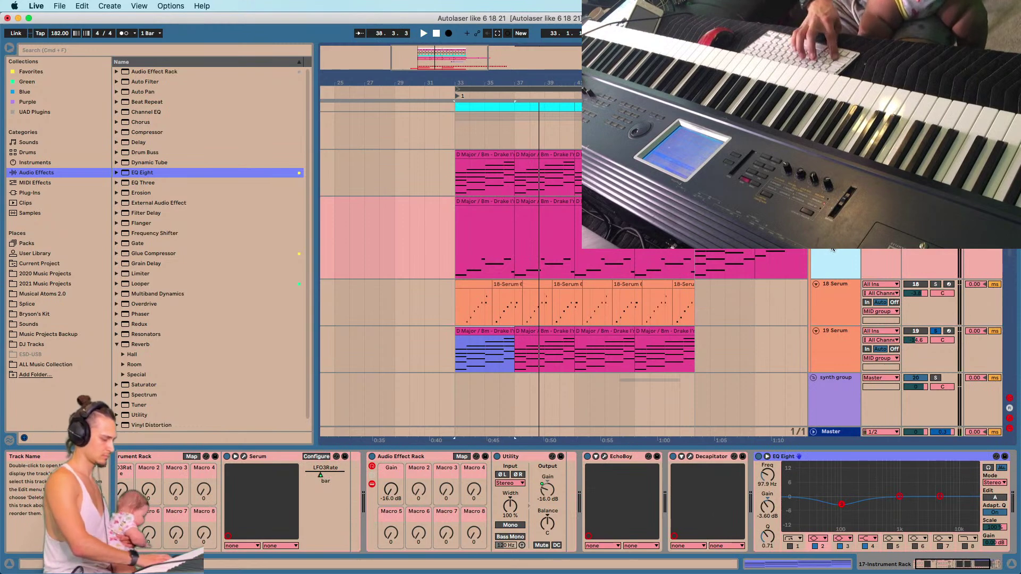
key("super+shift+t")
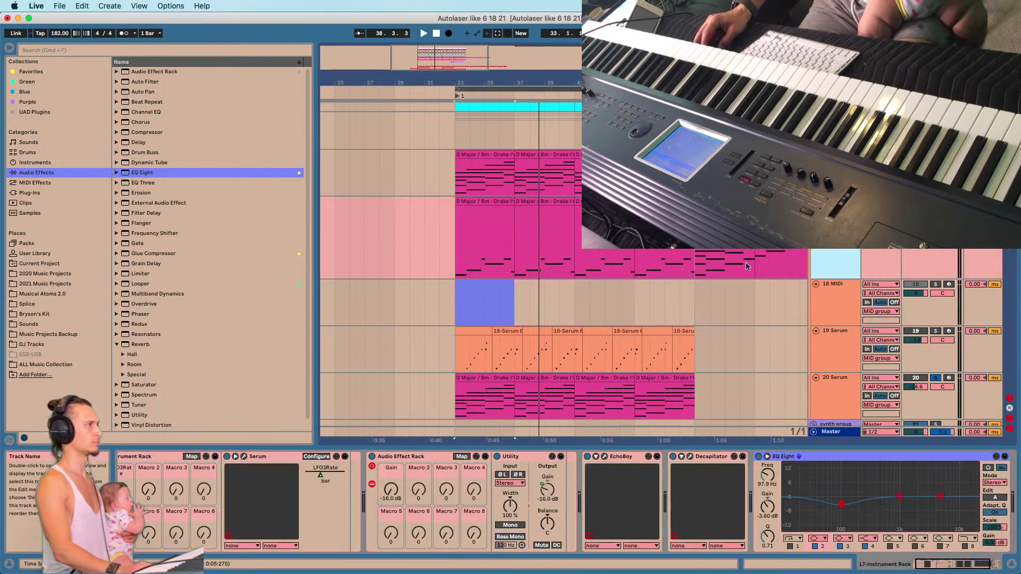
left_click(271, 458)
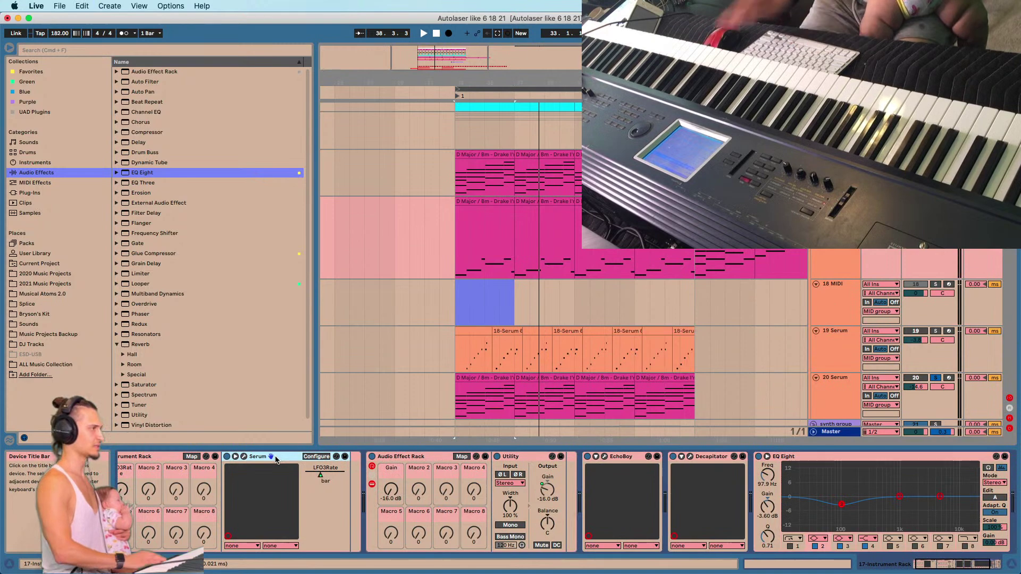
left_click(806, 322)
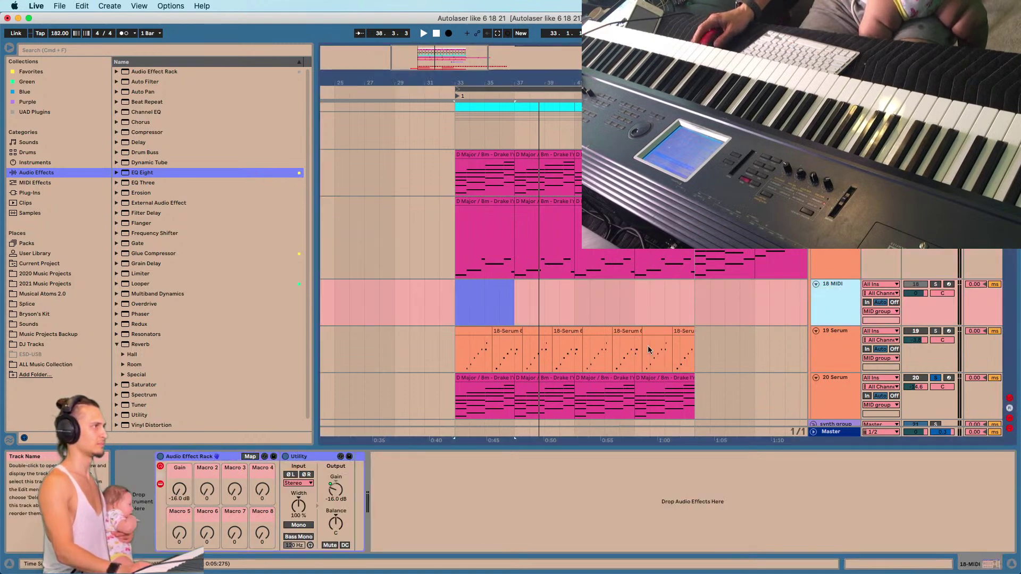
left_click(148, 468)
key("super+v")
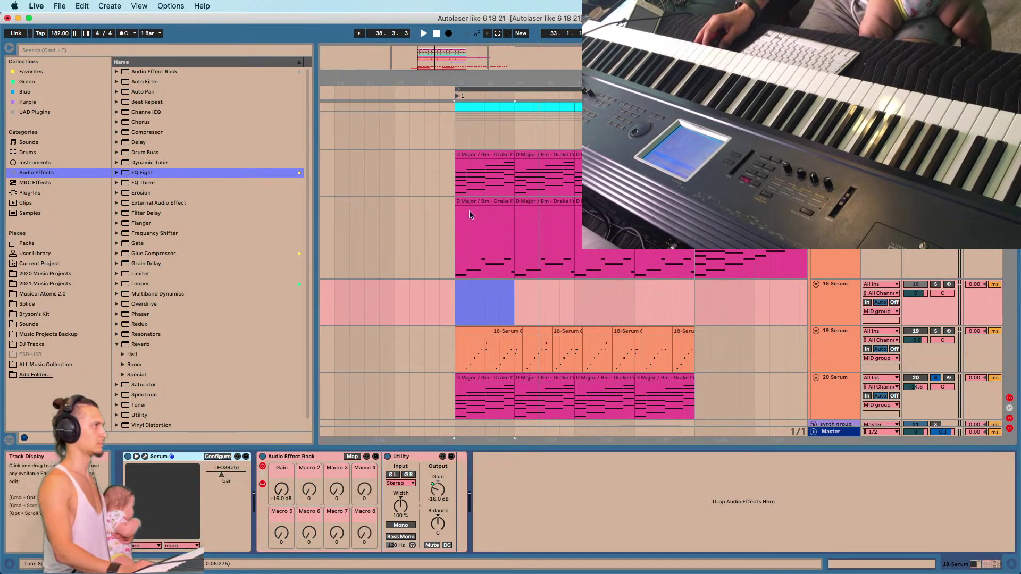
Copy the 17 Instrument Rack chord clip at bar 49 to bar 33 of the new 18 Serum track and play it soloed.
left_click(724, 201)
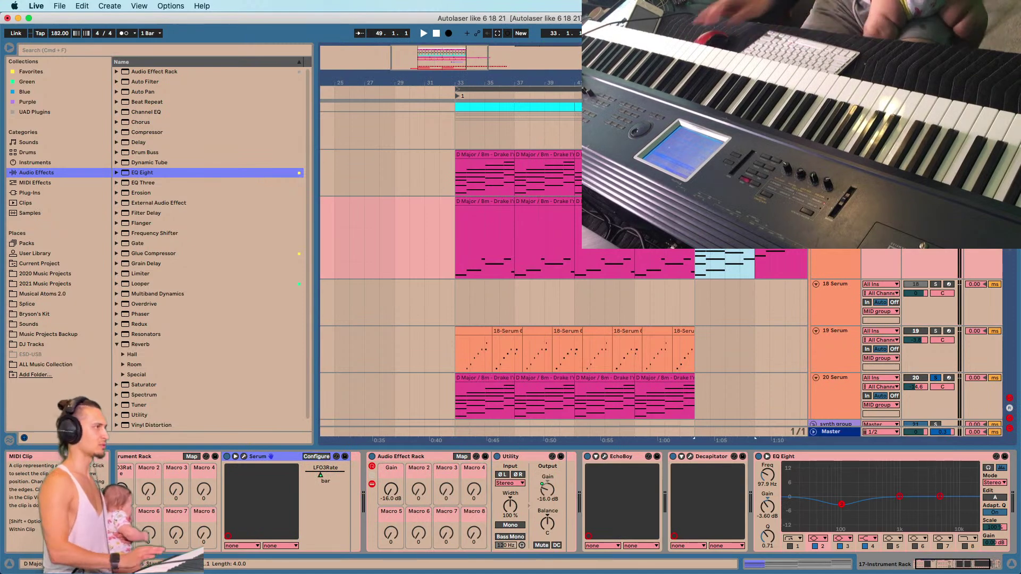
left_click(453, 301)
key("super+v")
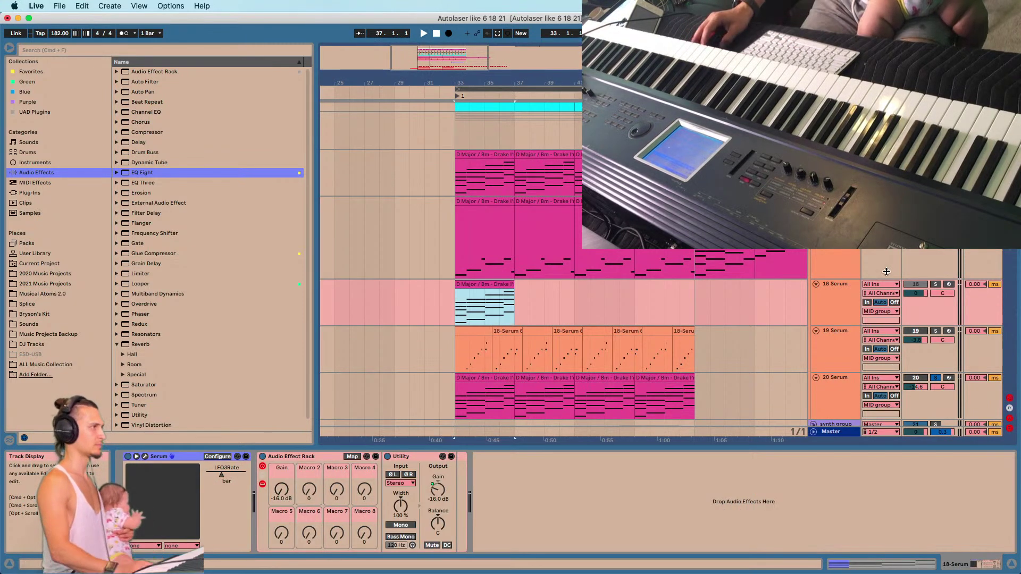
left_click(936, 285)
key("space")
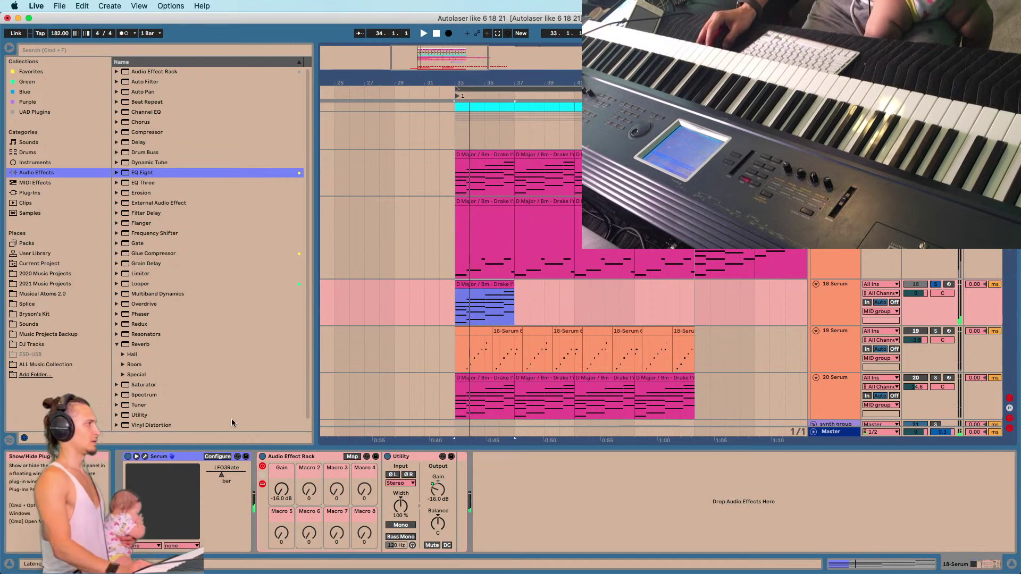
Load the LD Festival Beez [FP] lead preset in the 18 Serum track's Serum and close its window.
left_click_drag(549, 93, 440, 319)
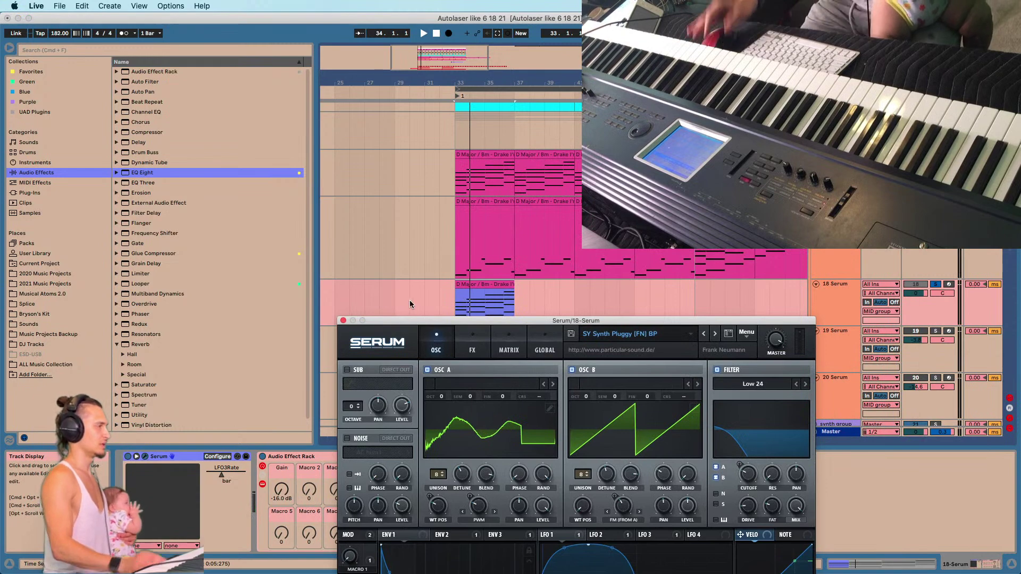
left_click_drag(405, 322, 135, 154)
left_click(342, 161)
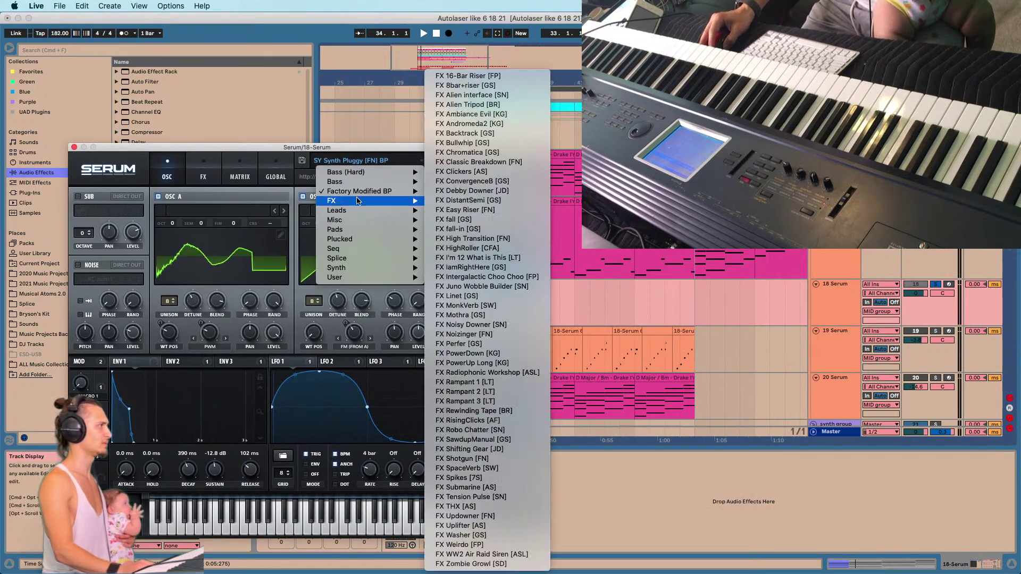
mouse_move(370, 210)
left_click(458, 240)
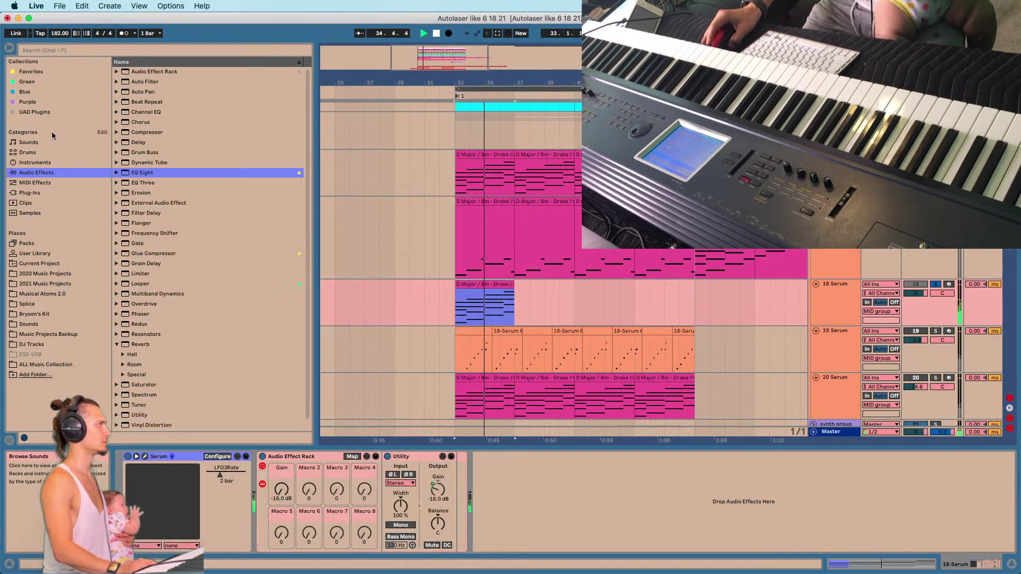
left_click(74, 147)
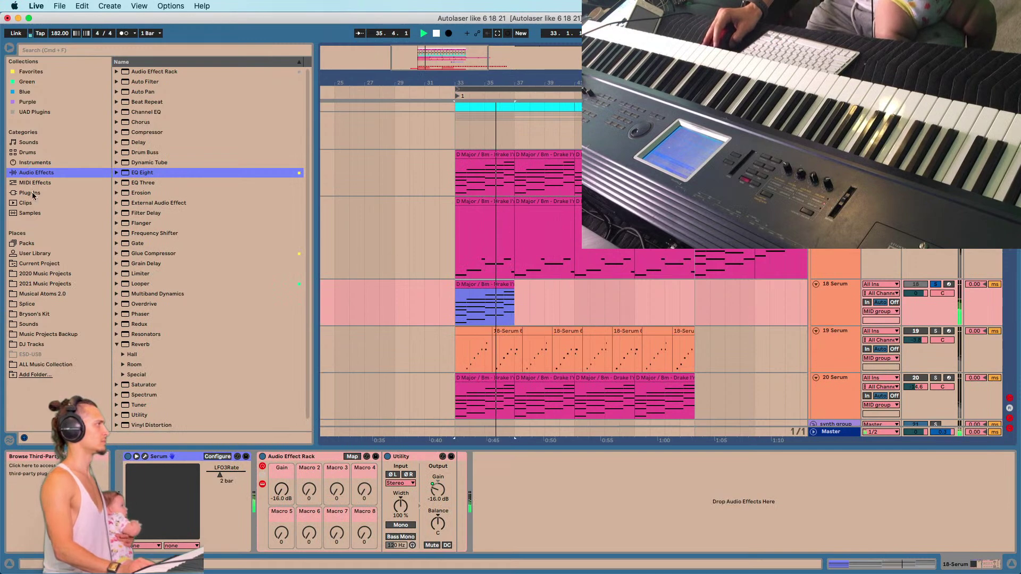
Add the Arpeggiator MIDI effect before Serum on the 18 Serum track.
left_click(36, 184)
left_click(36, 192)
left_click(41, 163)
left_click(40, 184)
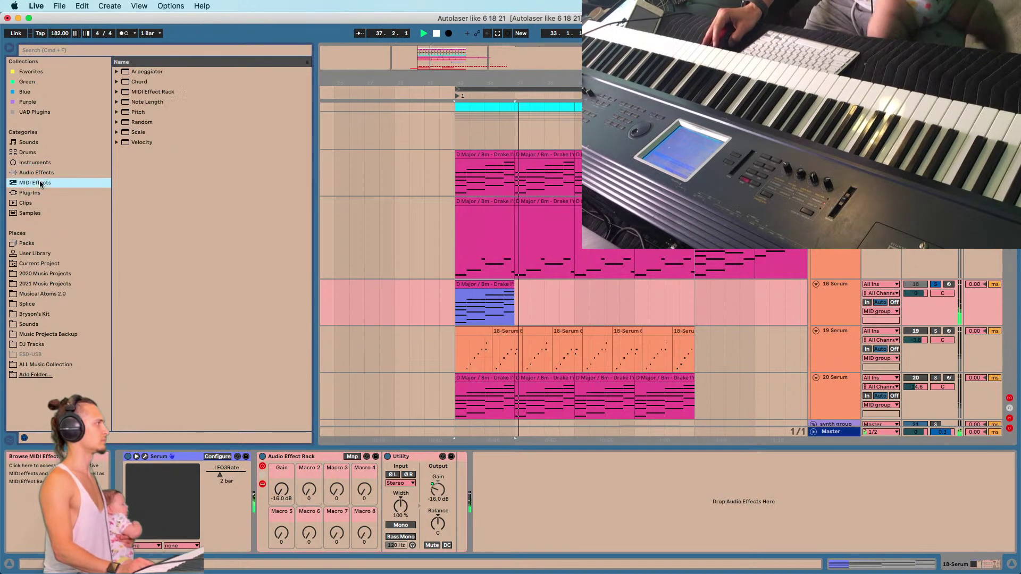
left_click_drag(146, 71, 158, 502)
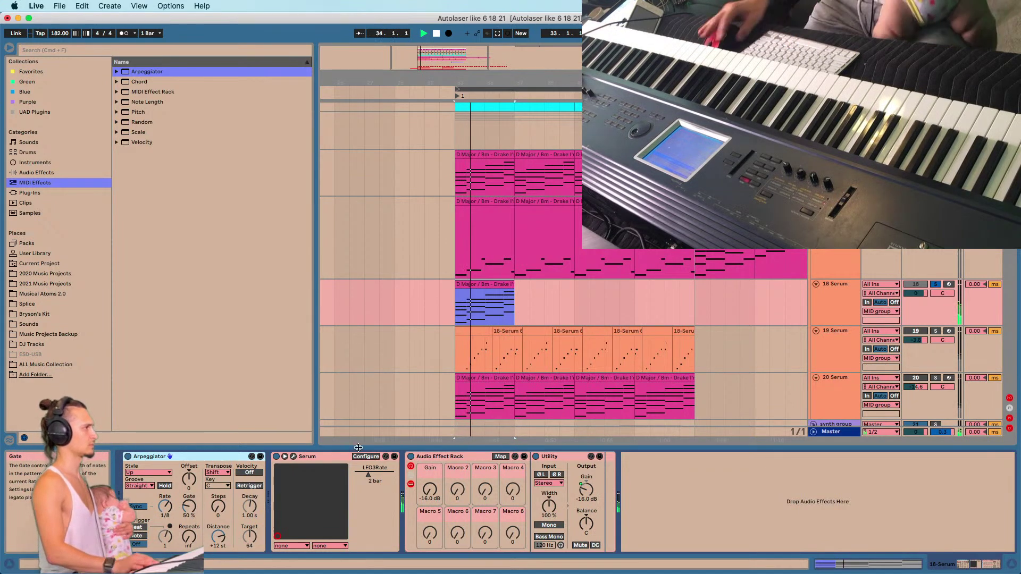
Unsolo the 18 Serum track and turn down its volume.
left_click(937, 285)
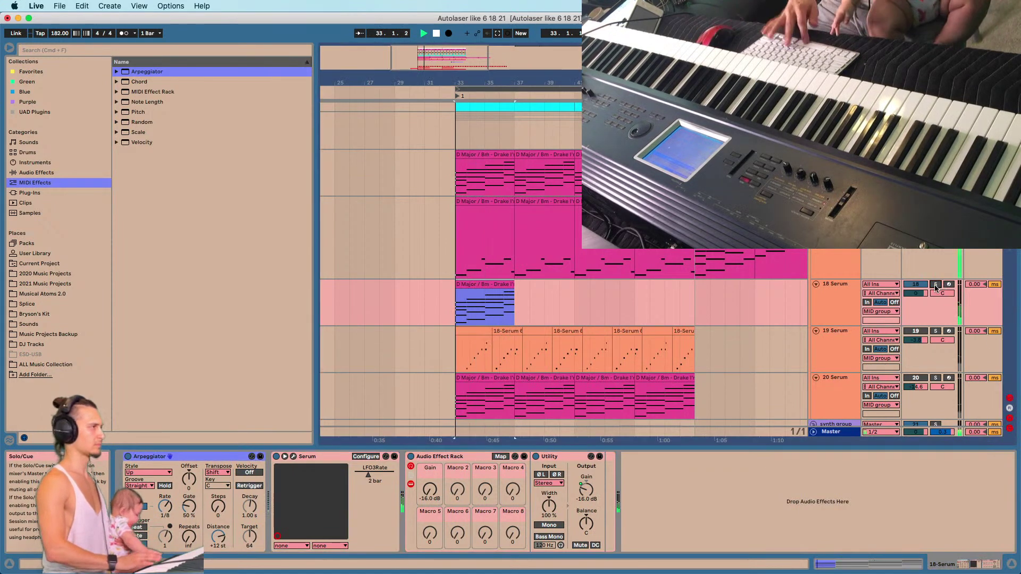
left_click_drag(916, 293, 916, 309)
Duplicate the 18 Serum chord clip to bar 37 and set the Arpeggiator's Gate to 69 % and retrigger interval to 2.
left_click_drag(190, 506, 189, 496)
left_click(472, 284)
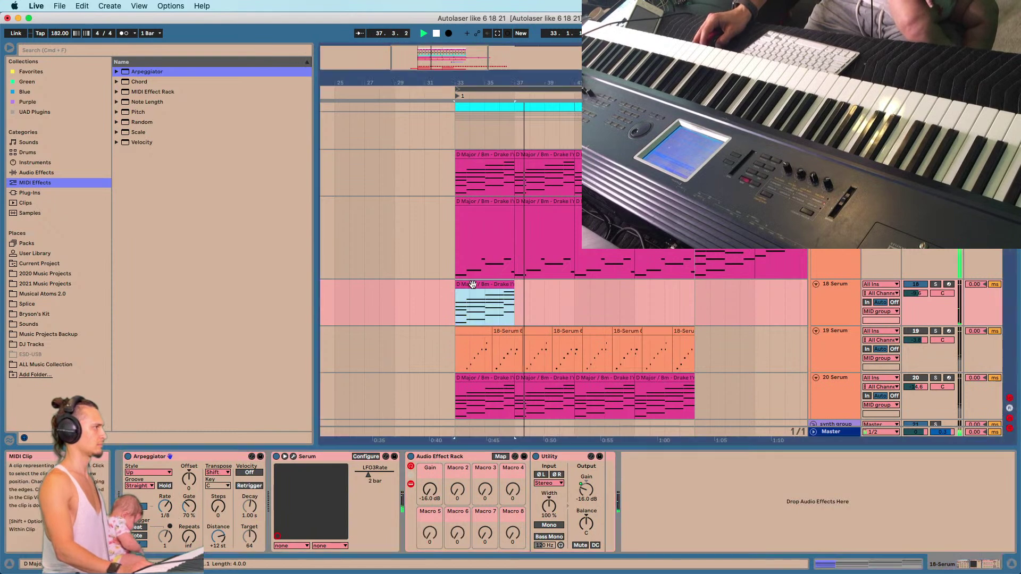
key("super+d")
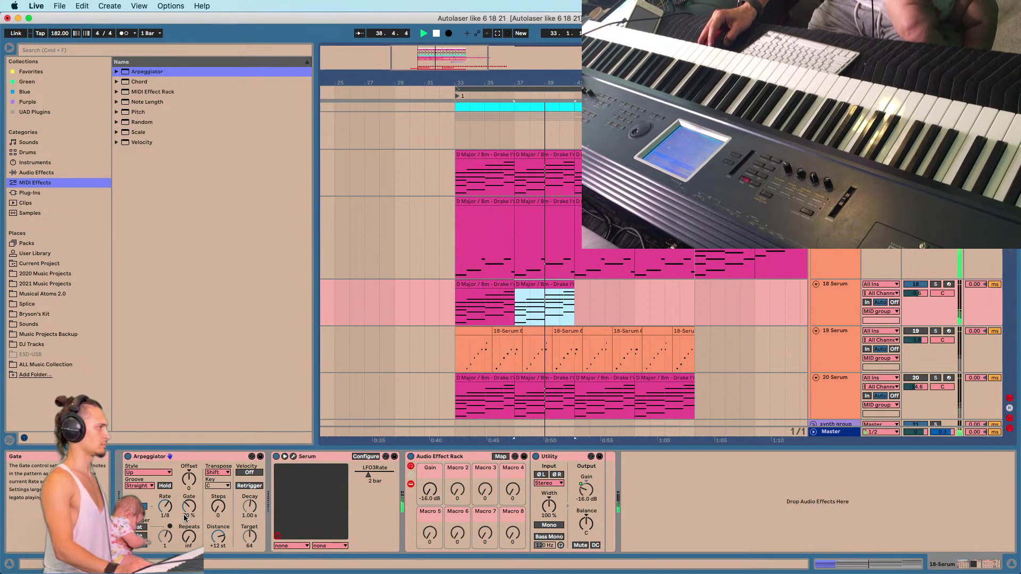
left_click(166, 536)
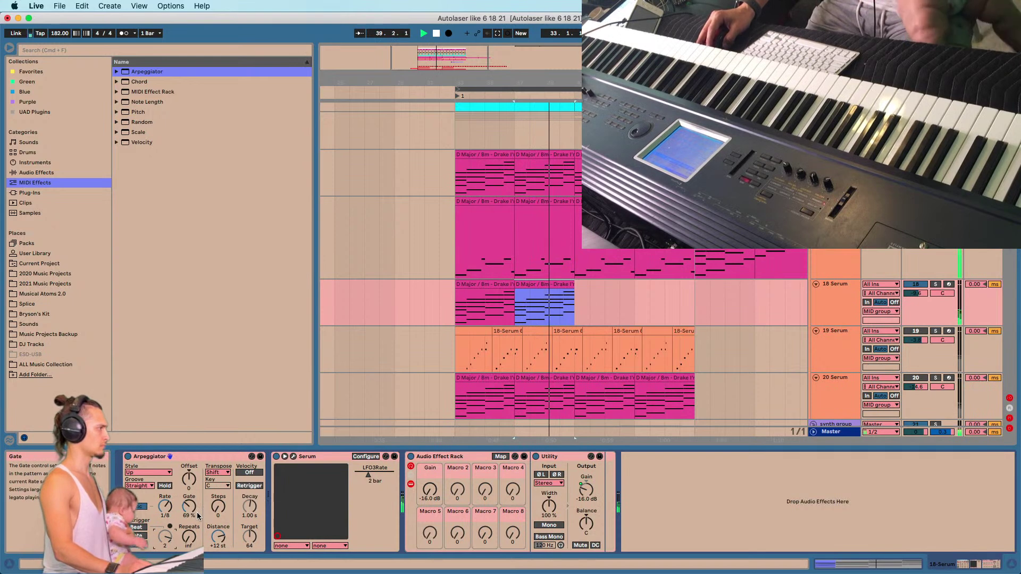
left_click_drag(219, 542, 230, 544)
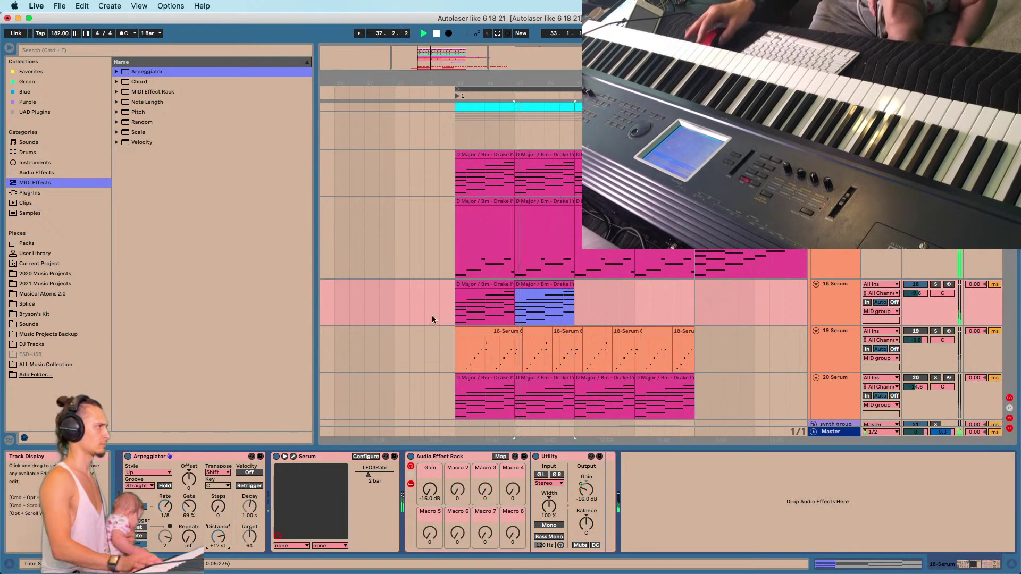
Delete both chord clips and the Arpeggiator from the 18 Serum track.
left_click(480, 286)
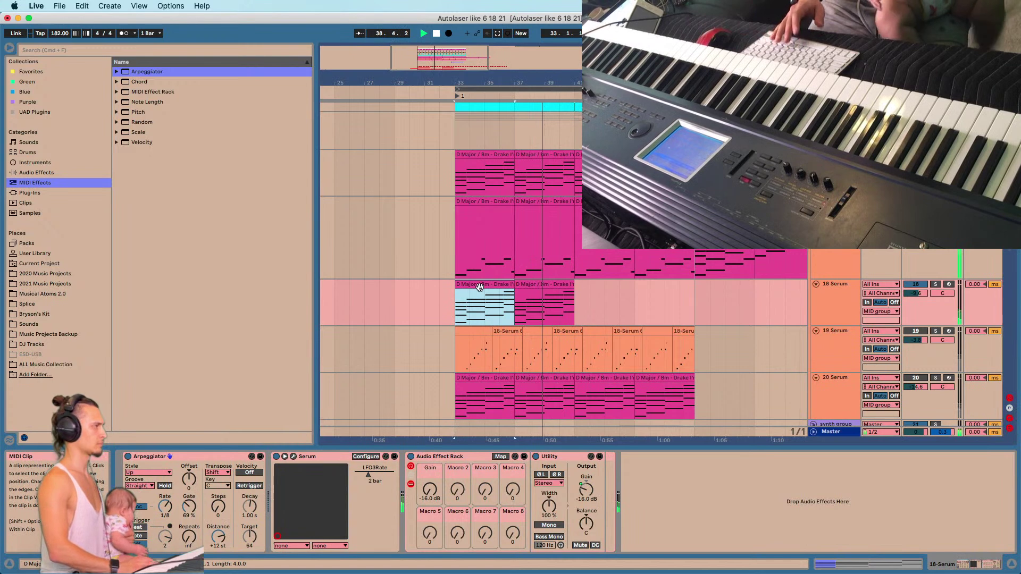
left_click(553, 287, "shift")
key("Delete")
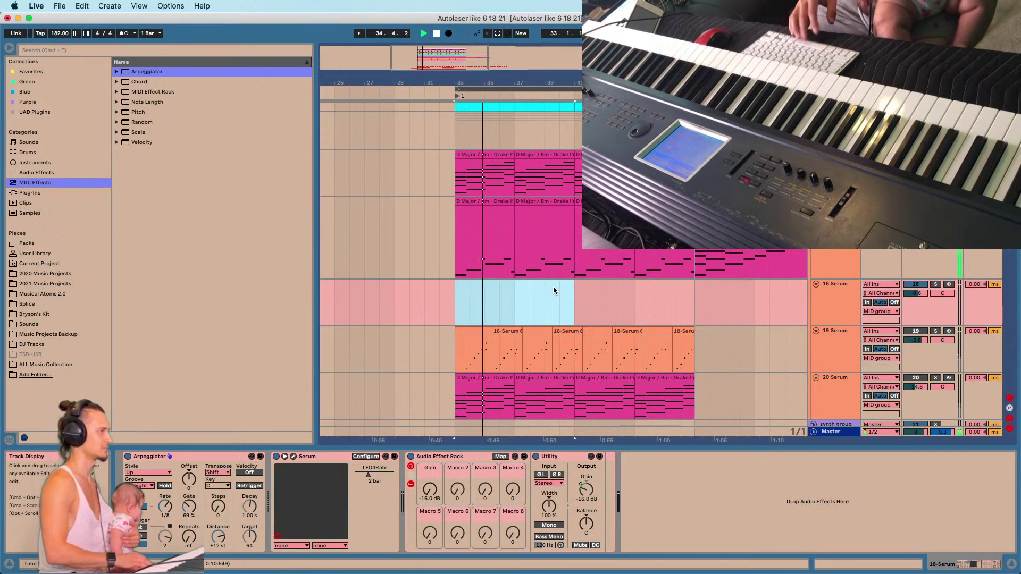
left_click(450, 313)
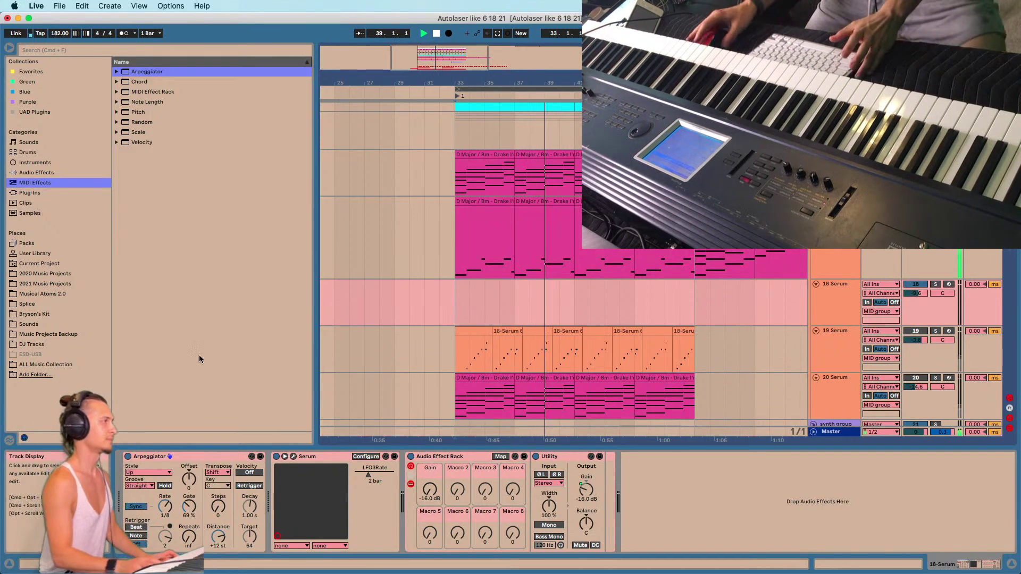
left_click(831, 311)
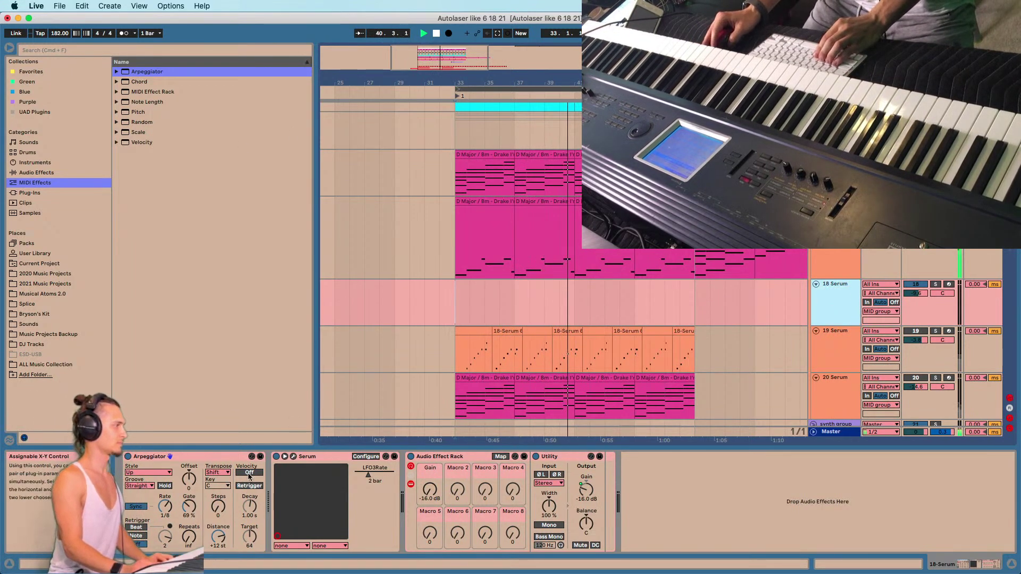
left_click(209, 457)
key("Delete")
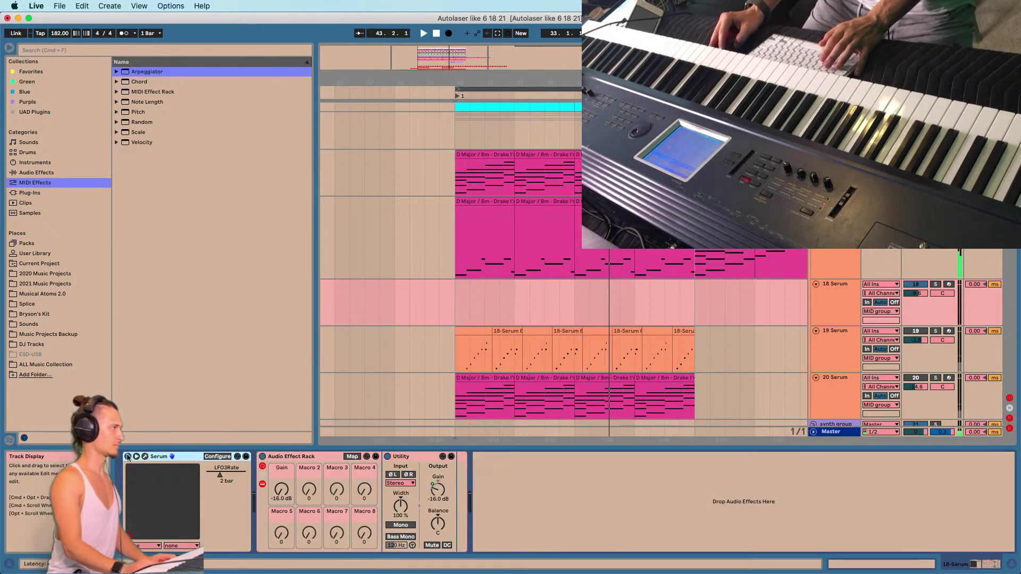
Load the PL Crushed Pluck [AS] plucked preset in the 18 Serum track's Serum.
left_click(145, 457)
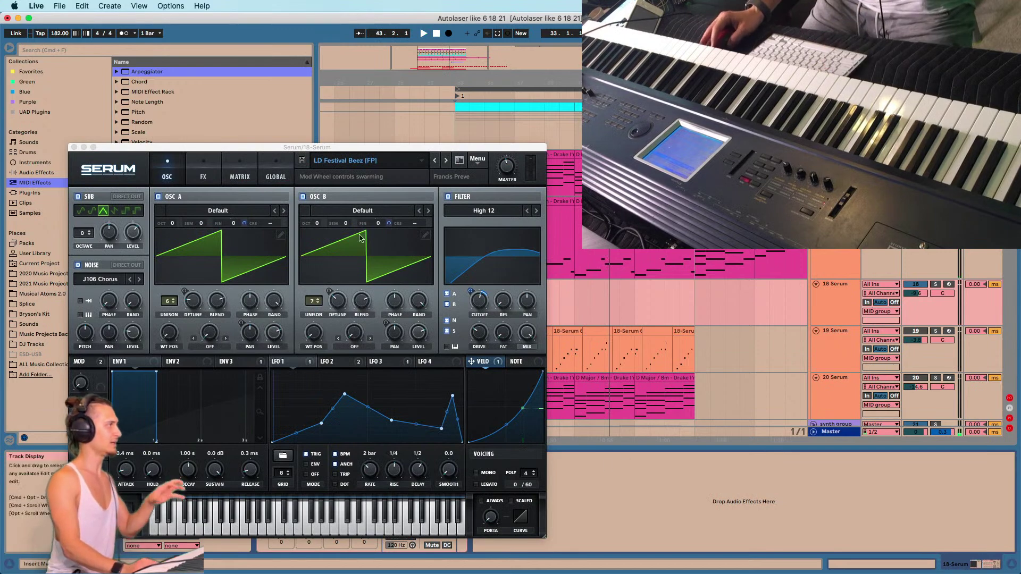
left_click(350, 160)
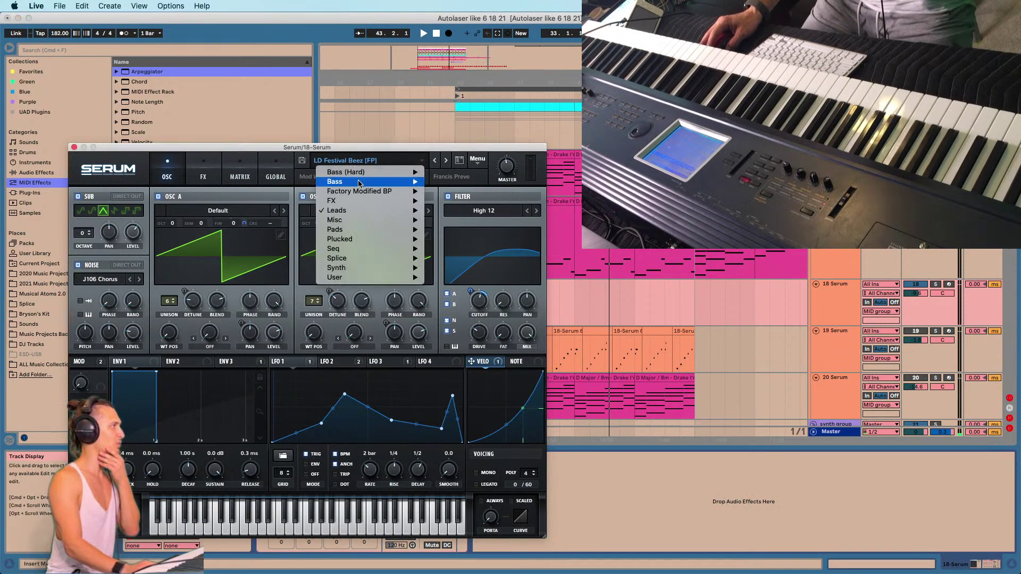
mouse_move(377, 239)
left_click(472, 268)
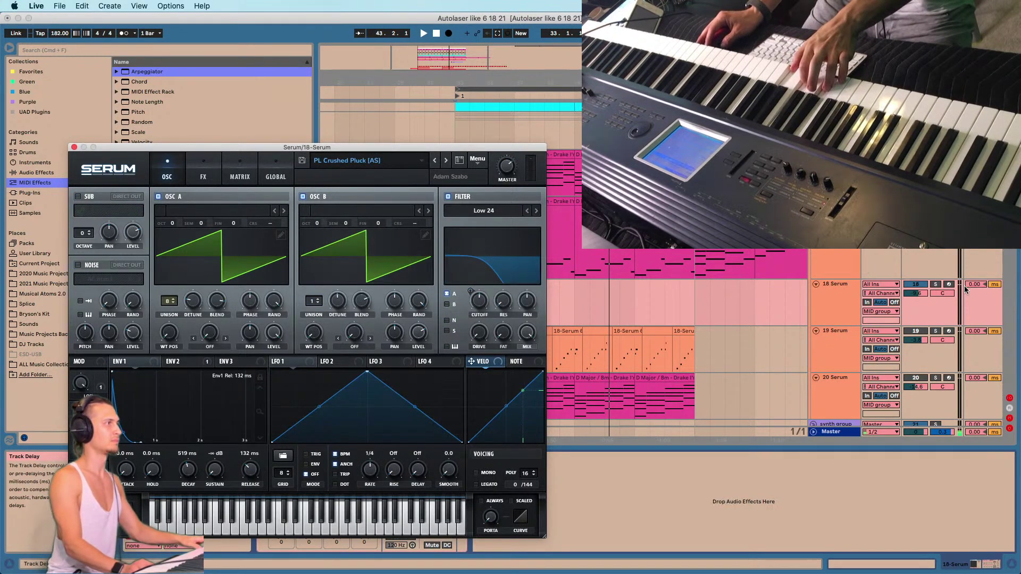
Arm the 18 Serum track for recording and check the pluck preset's effects in Serum before closing its window.
left_click(949, 284)
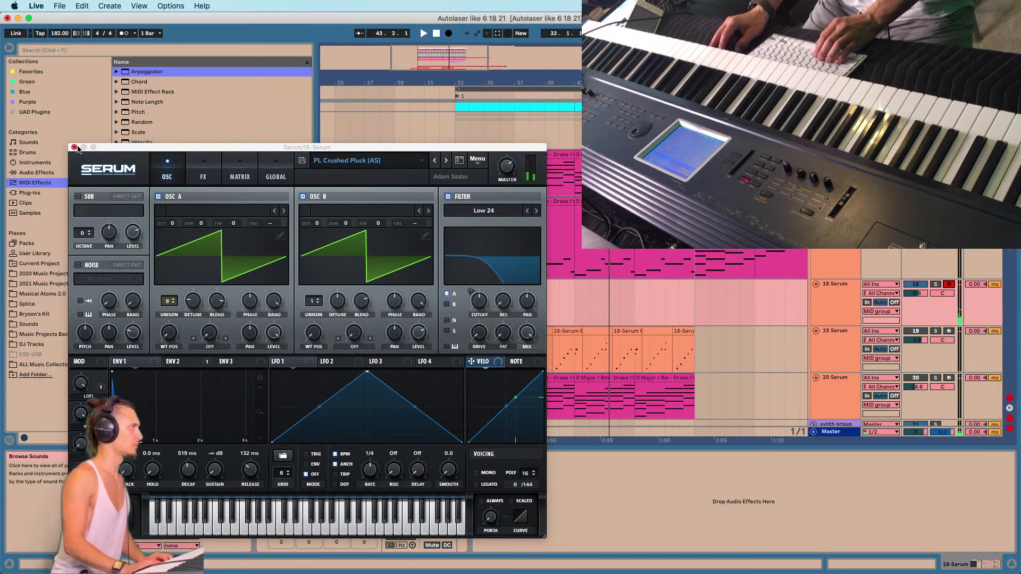
left_click(202, 169)
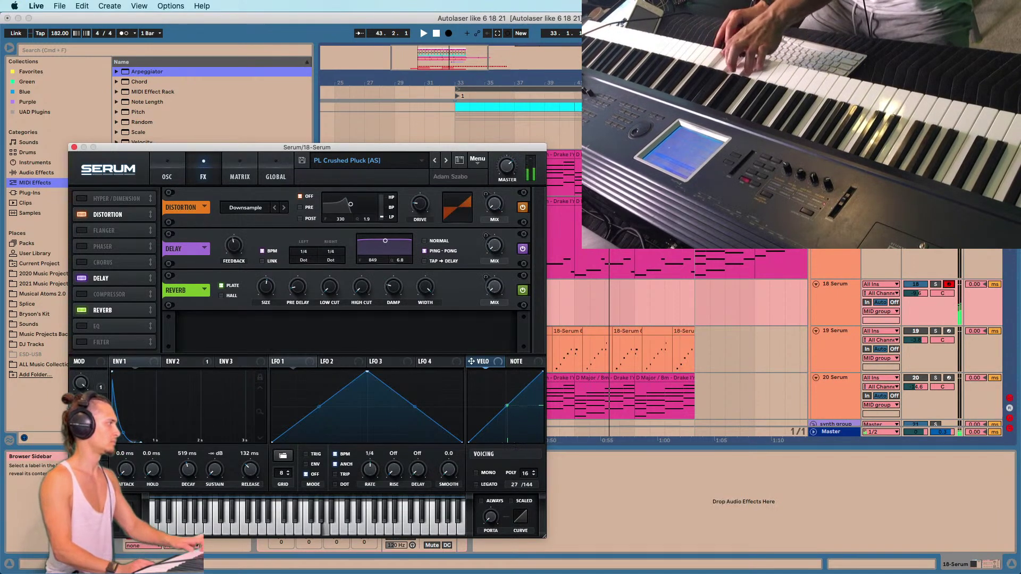
left_click(74, 148)
Open the 20 Serum chord clip at bar 33 in the note editor and play it to examine its chord notes.
left_click(454, 340)
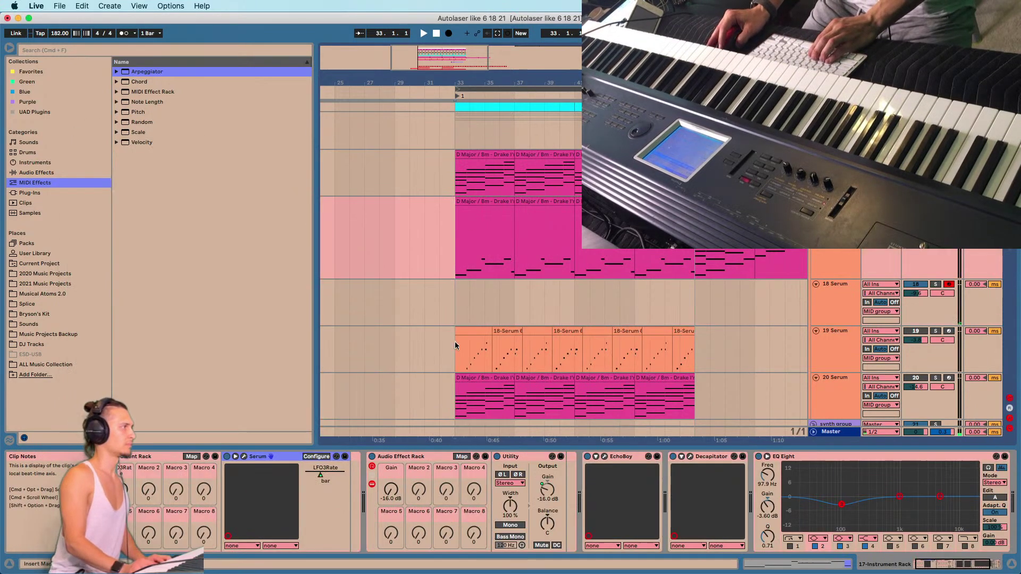
left_click(467, 380)
double_click(477, 386)
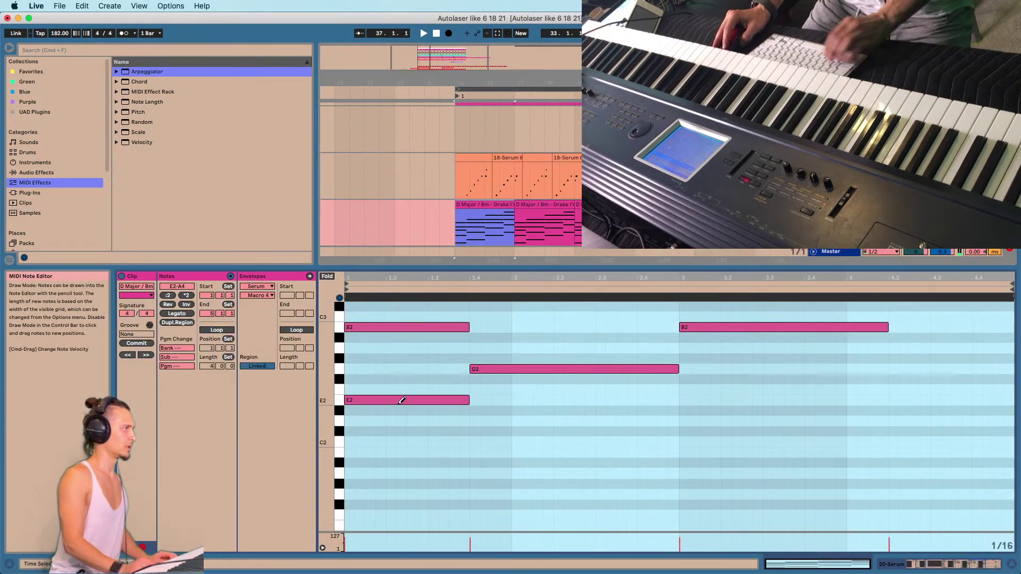
key("b")
scroll(394, 414, "up", 5)
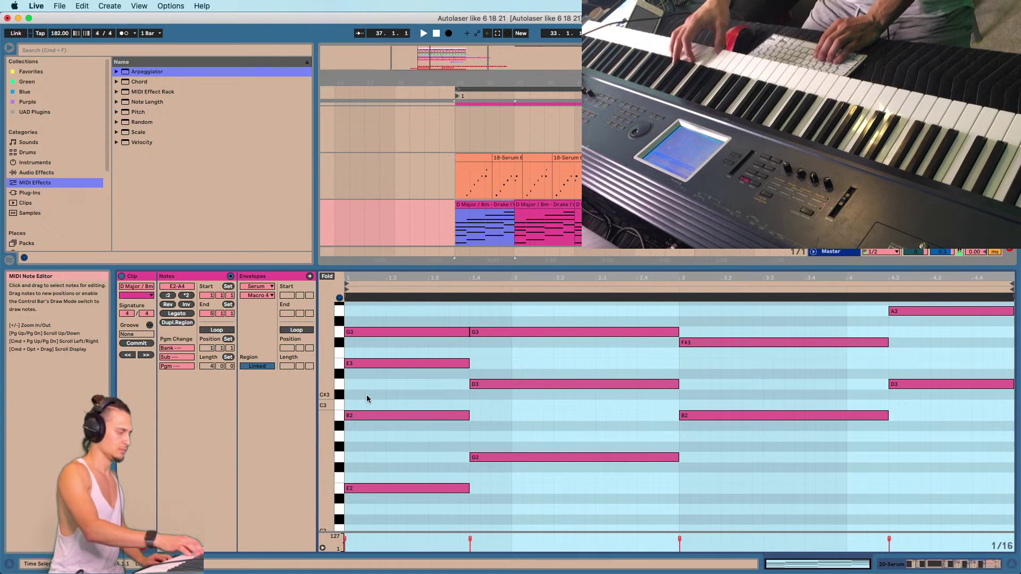
key("space")
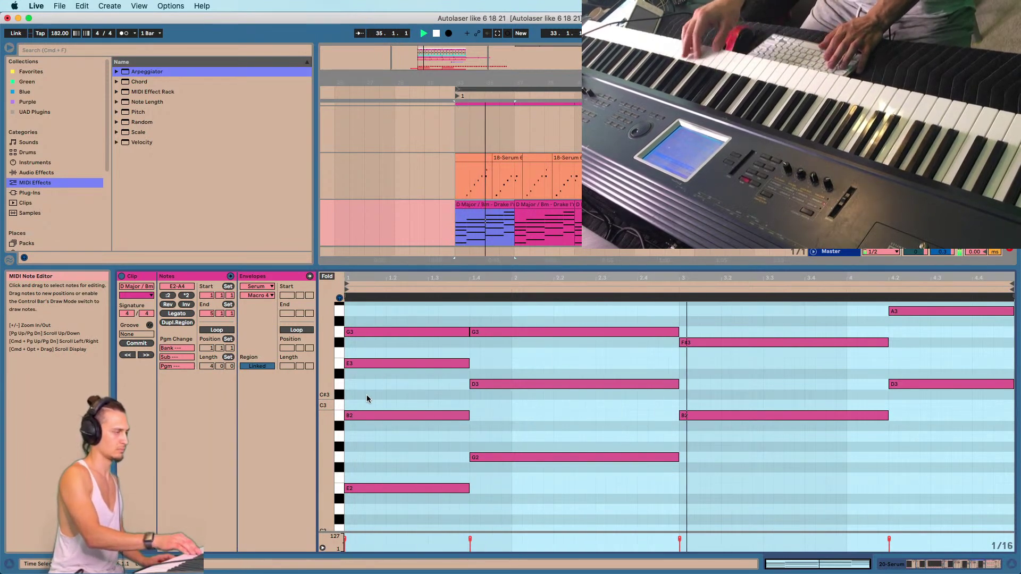
left_click(456, 299)
scroll(690, 410, "up", 3)
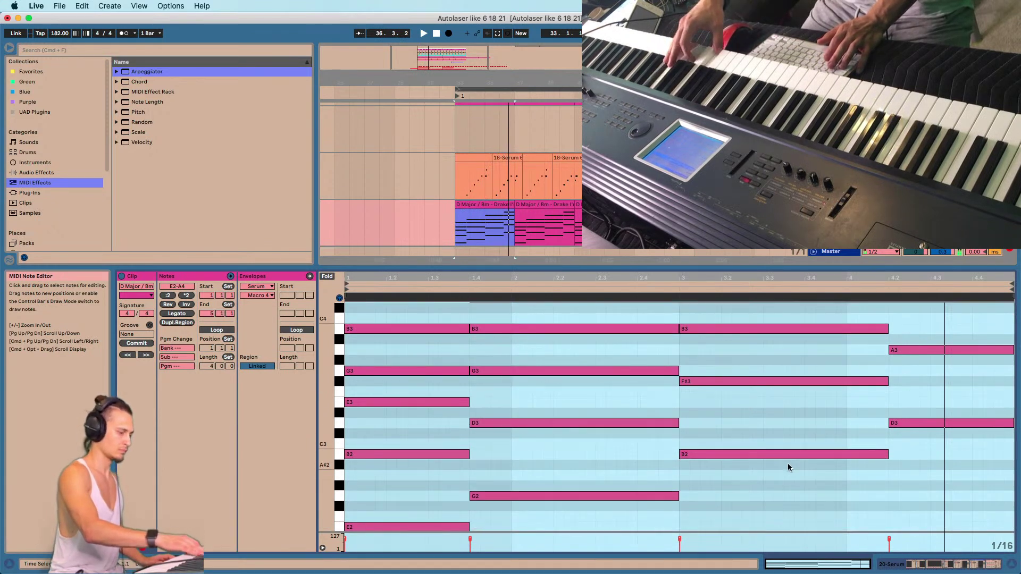
Play the arrangement from bar 33 against the chord clips and check the bass and synth tracks for a melody part.
key("space")
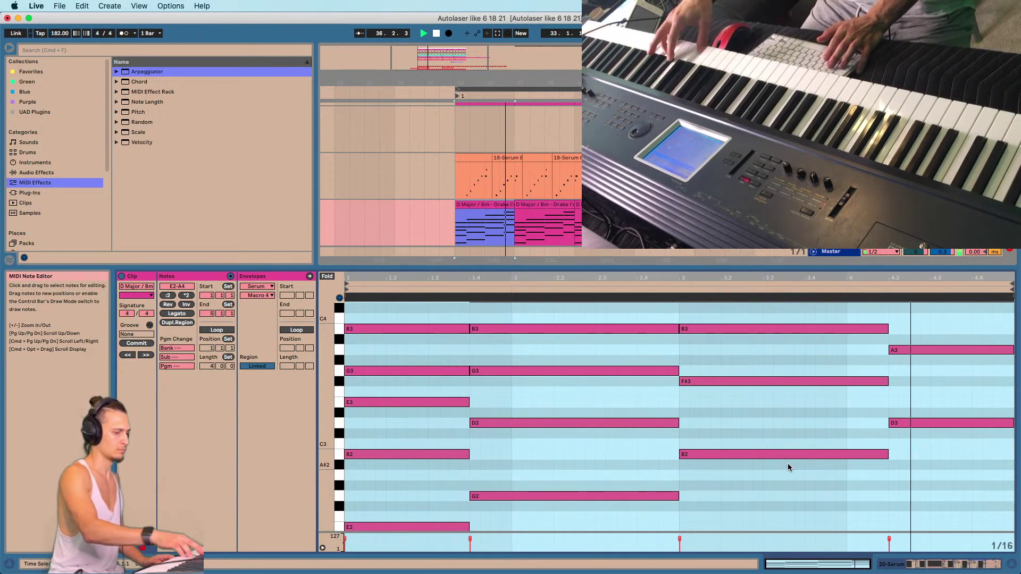
key("space")
left_click(488, 204)
scroll(452, 214, "down", 3)
left_click(452, 215)
left_click(453, 166)
scroll(456, 206, "down", 3)
left_click(481, 180)
key("space")
scroll(468, 194, "down", 5)
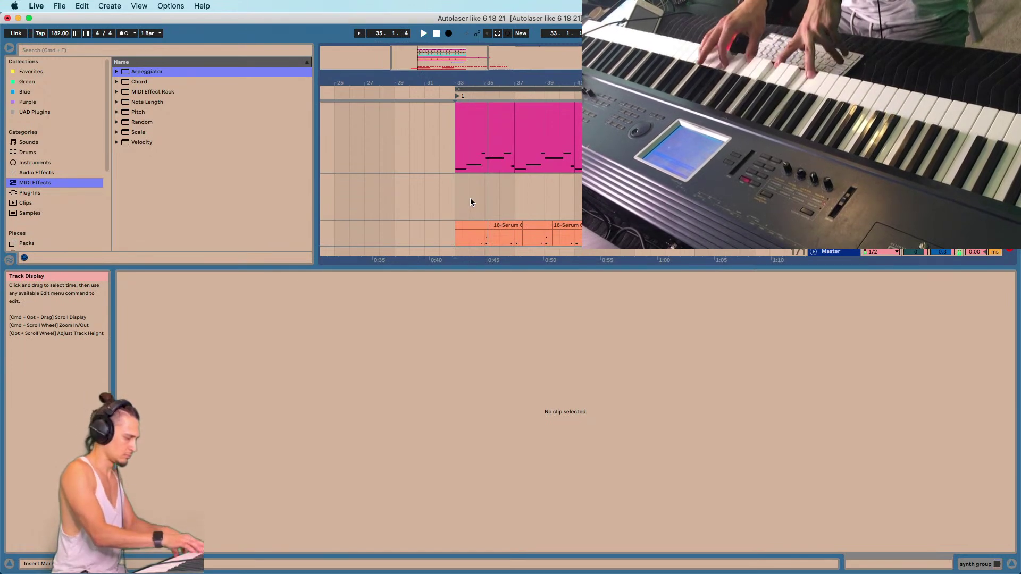
key("space")
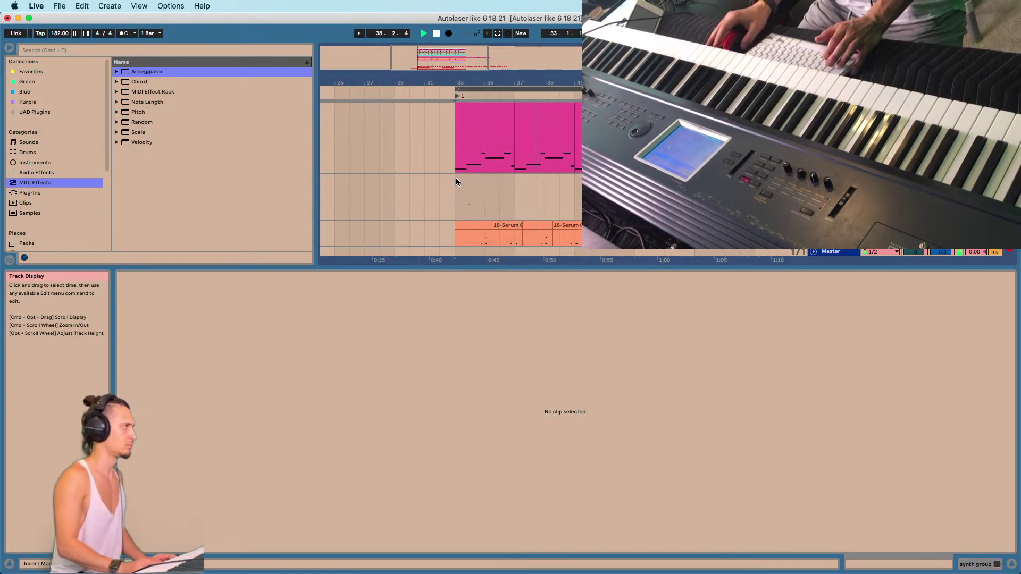
Return to bar 33 on the 18 Serum track and audition the pluck presets following PL Crushed Pluck [AS] in its Serum.
left_click(458, 192)
key("space")
left_click(145, 457)
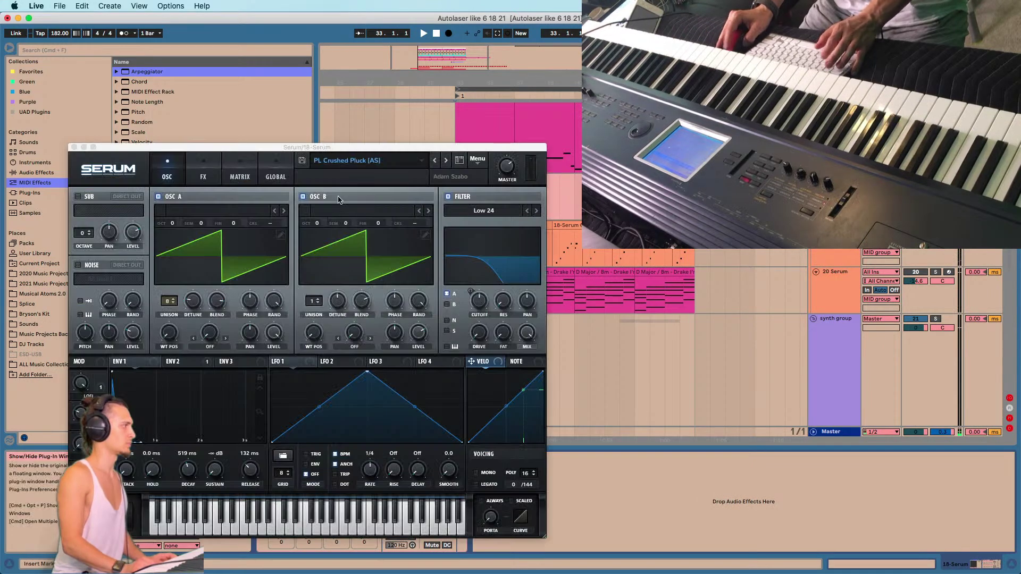
left_click(447, 162)
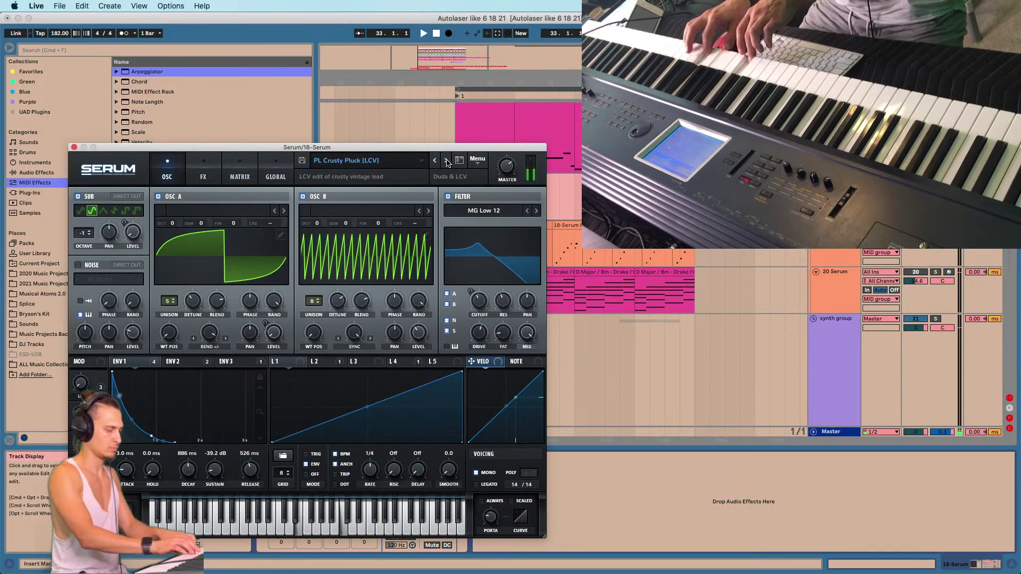
left_click(447, 161)
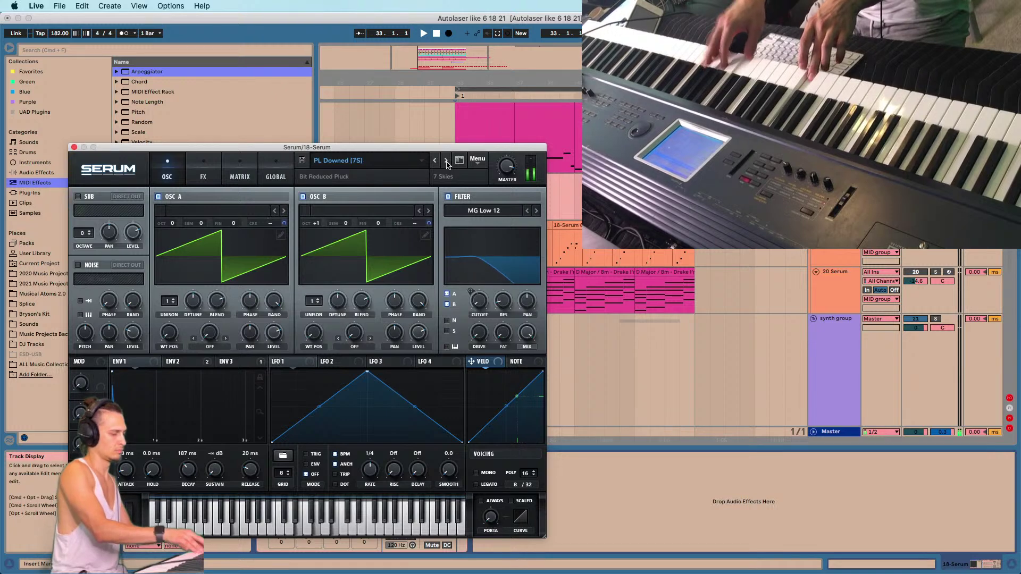
left_click(447, 161)
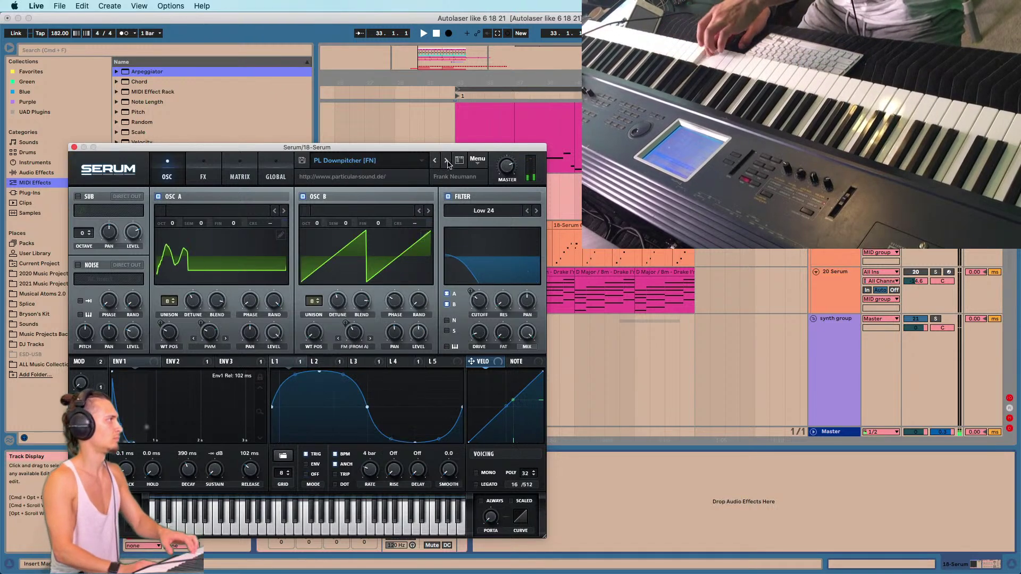
left_click(446, 161)
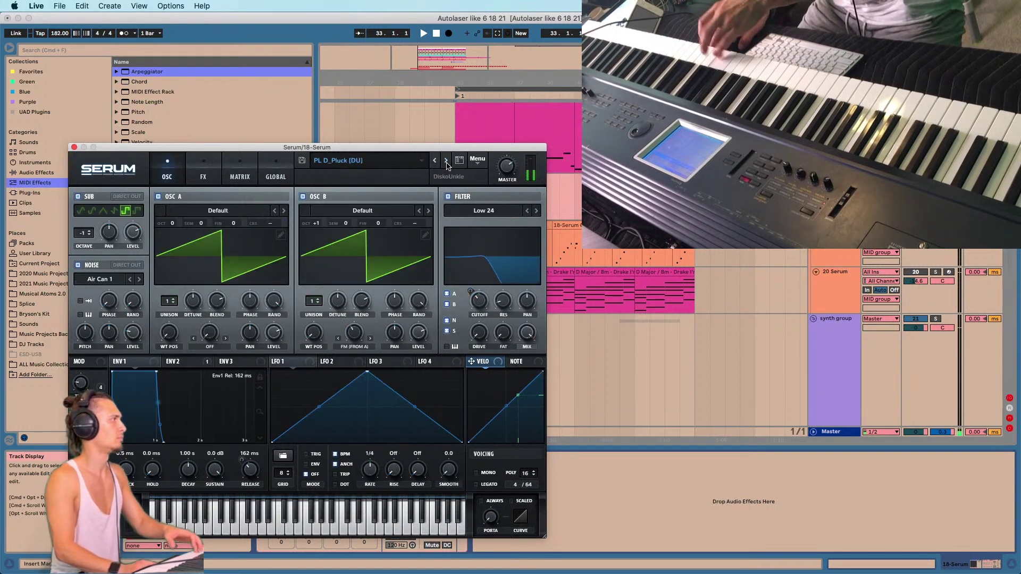
left_click(447, 161)
Switch the 18 Serum instrument to the lead presets and audition them up to LD LaughMod [GS].
left_click(373, 160)
mouse_move(372, 210)
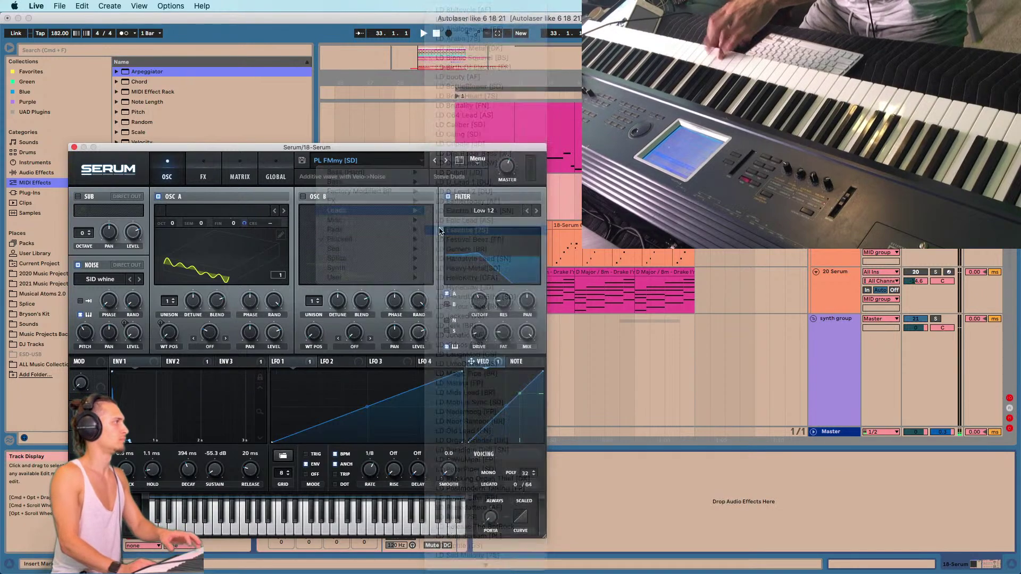
left_click(447, 232)
left_click(448, 162)
left_click(448, 161)
left_click(448, 161)
left_click(448, 161)
left_click(447, 161)
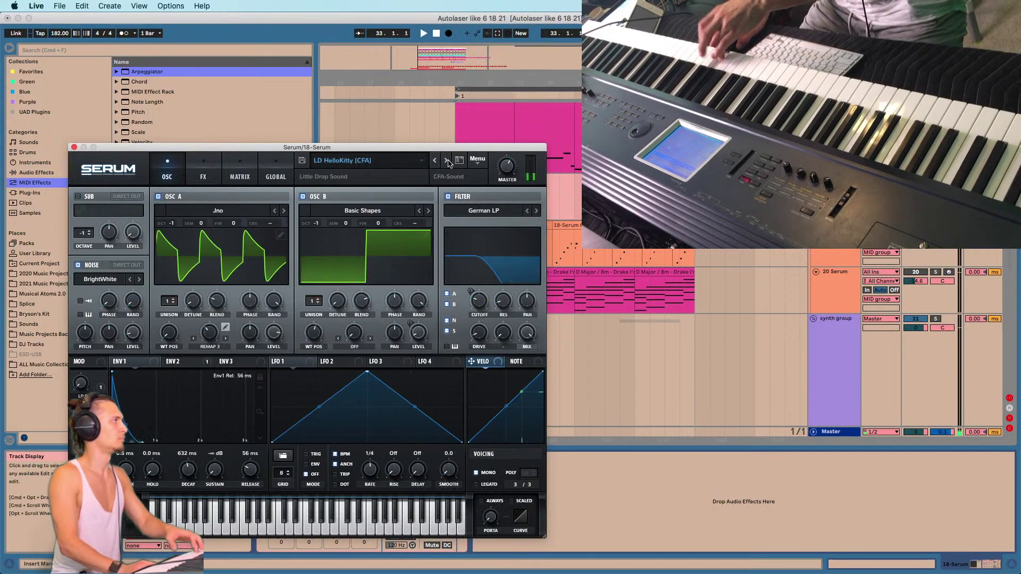
left_click(447, 161)
left_click(447, 161)
left_click(447, 161)
left_click(447, 161)
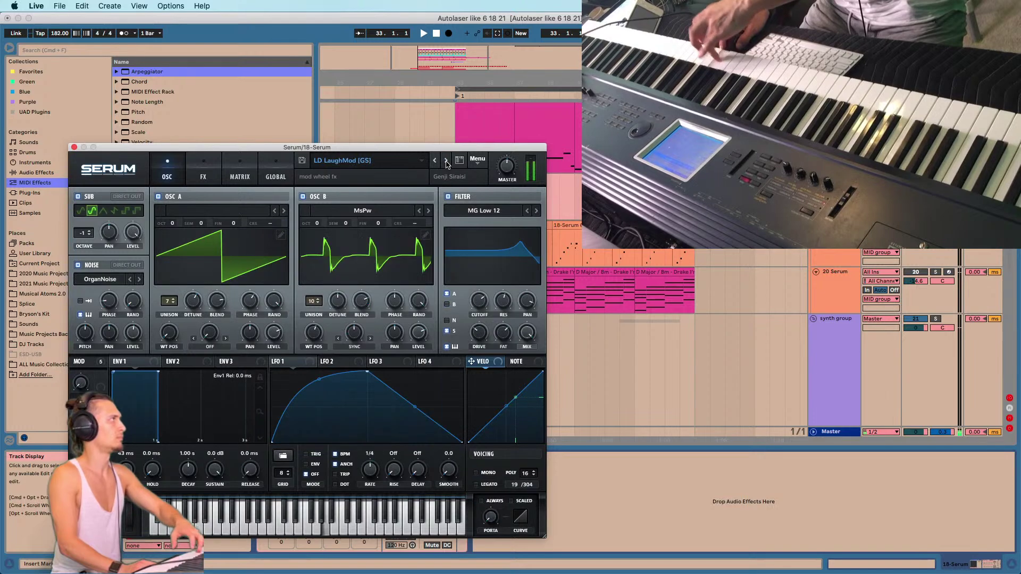
Continue auditioning the lead presets up to LD PeterPiper [SD] and go back to LD Paradigm Drift [SN].
left_click(448, 162)
left_click(447, 161)
left_click(448, 161)
left_click(447, 161)
left_click(447, 161)
left_click(447, 161)
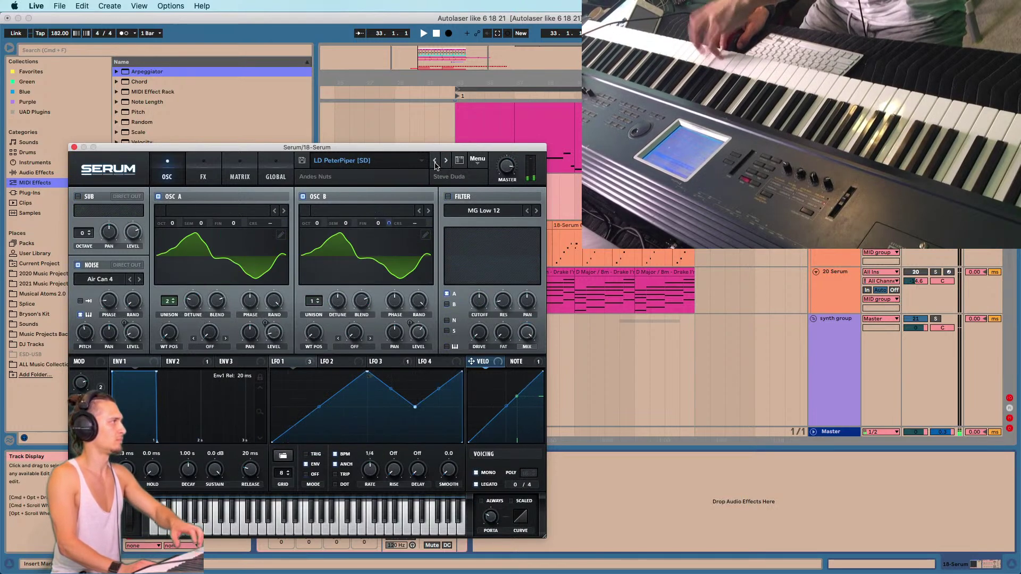
left_click(436, 163)
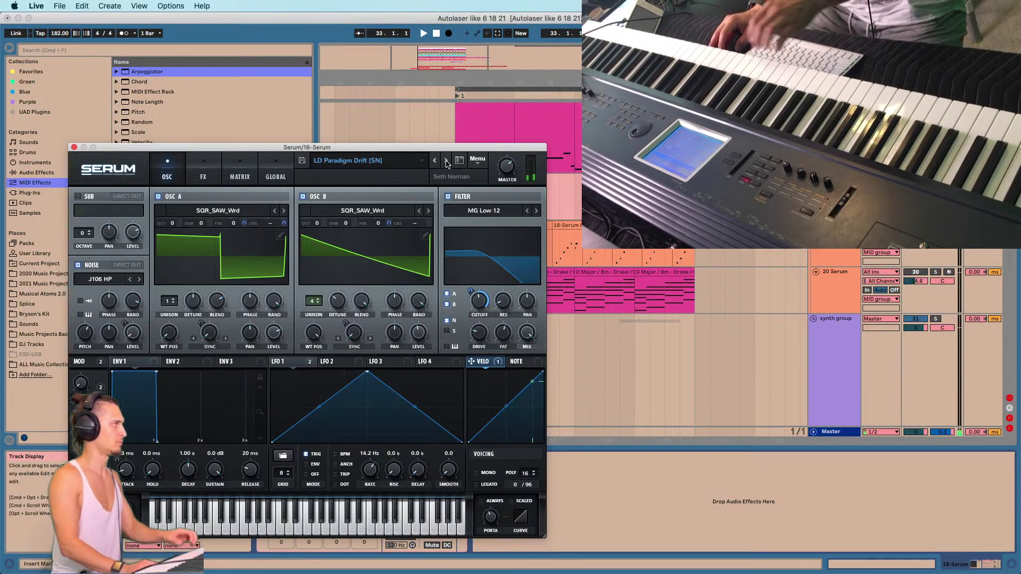
Load the LD Sad Melody [7S] lead preset on the 18 Serum track, close Serum and play along with the arrangement.
left_click(447, 161)
left_click(447, 161)
left_click(447, 161)
left_click(447, 161)
left_click(447, 161)
left_click(447, 162)
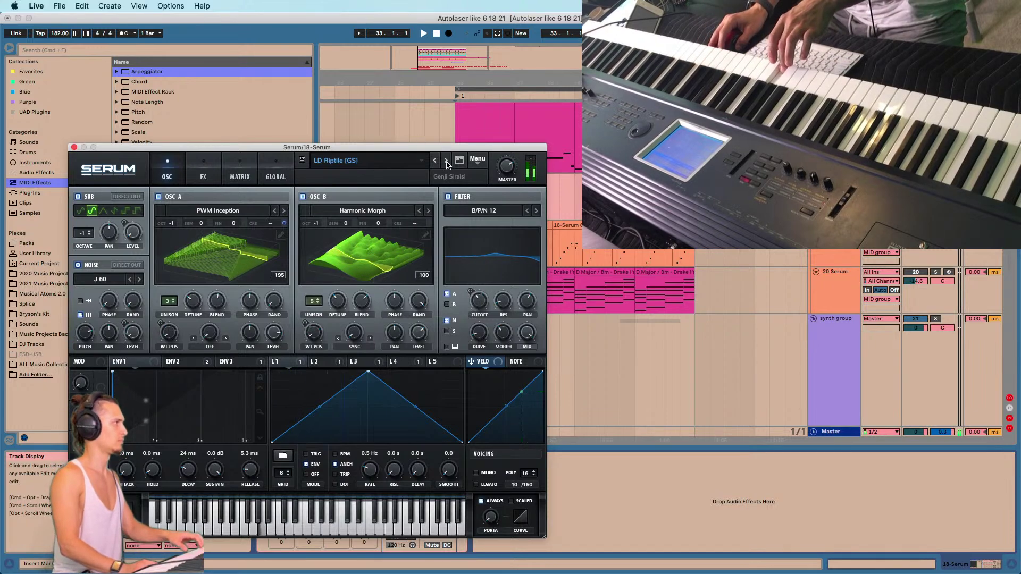
left_click(446, 160)
left_click(446, 160)
left_click(436, 163)
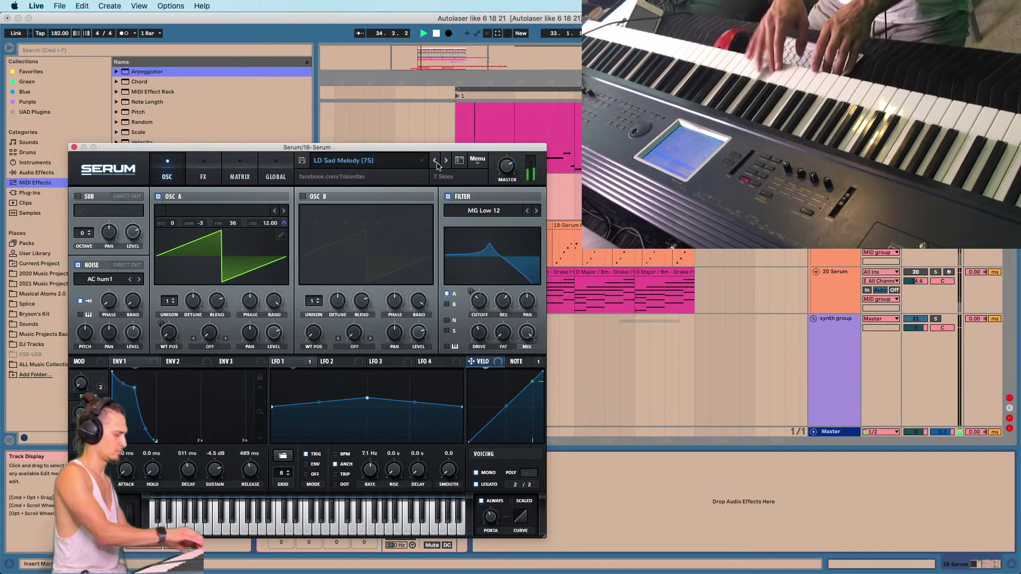
left_click(74, 148)
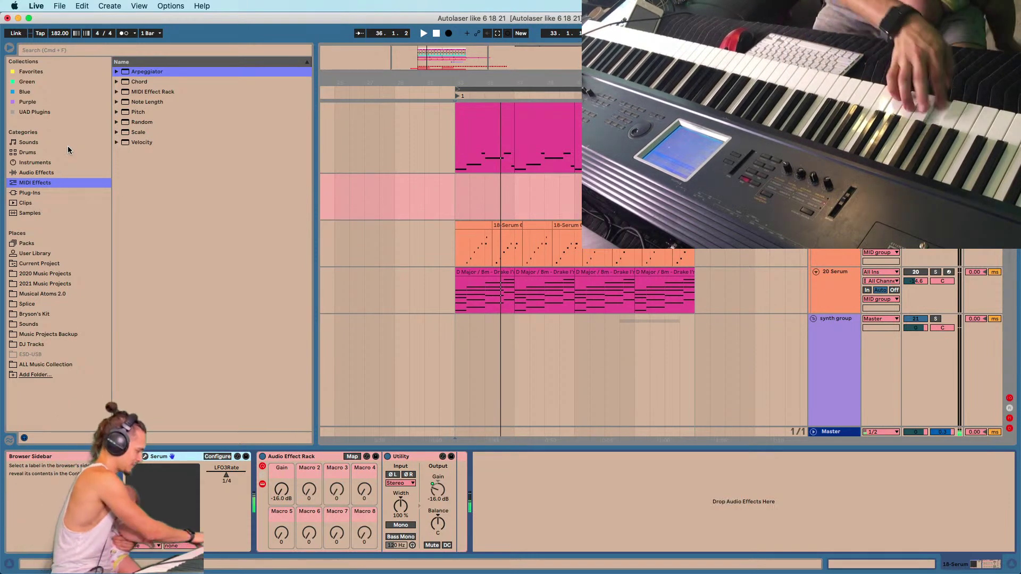
key("space")
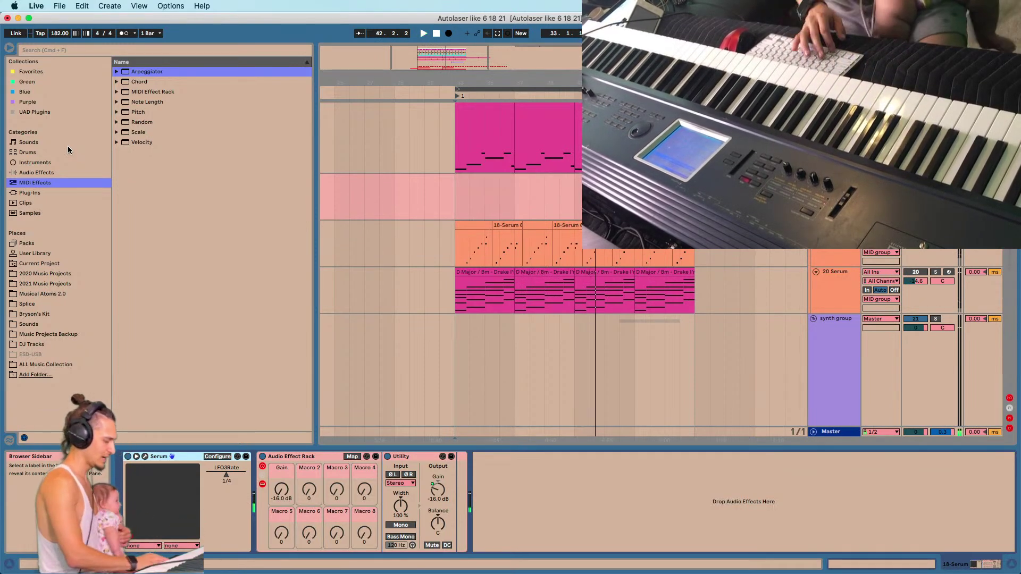
Return to bar 33 and open the recent Live Set "Praises Go To You Fm 115bpm.als".
left_click(615, 503)
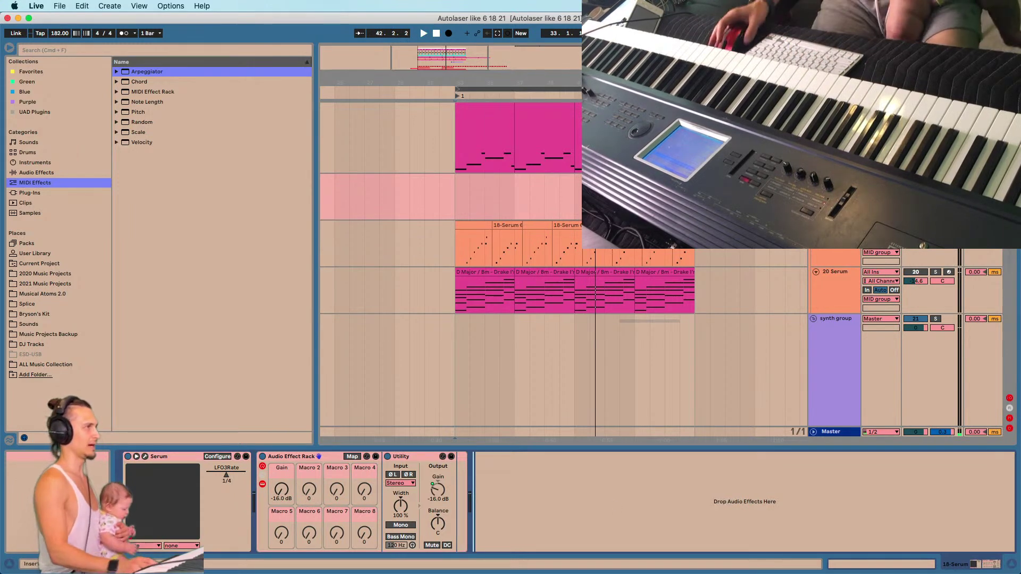
left_click(455, 198)
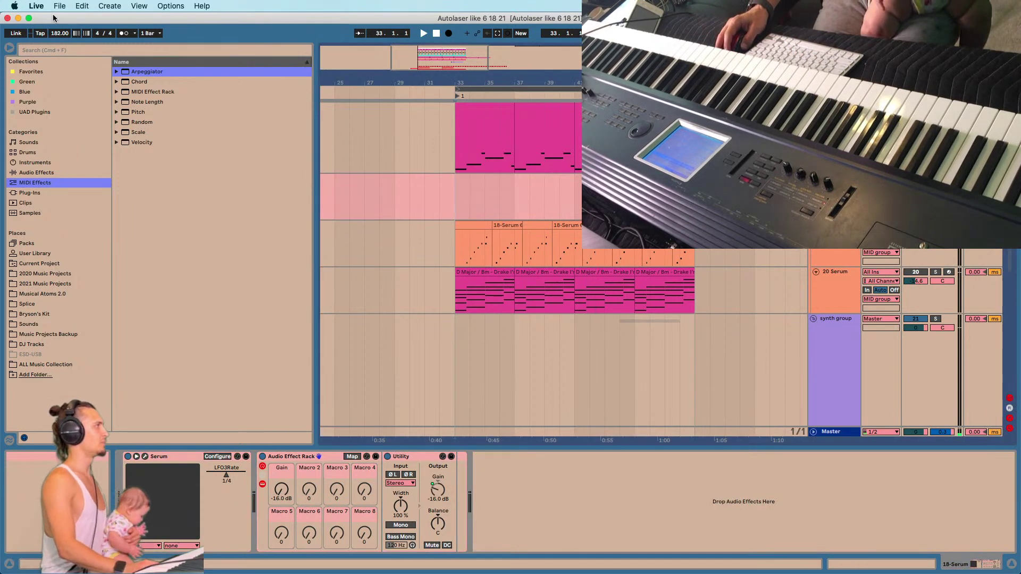
left_click(79, 5)
mouse_move(59, 6)
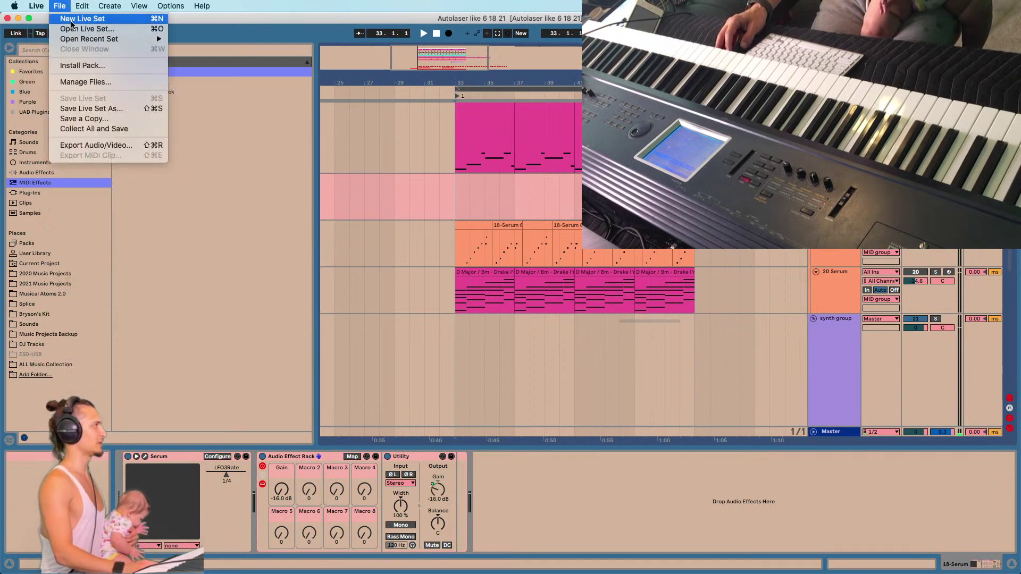
mouse_move(101, 39)
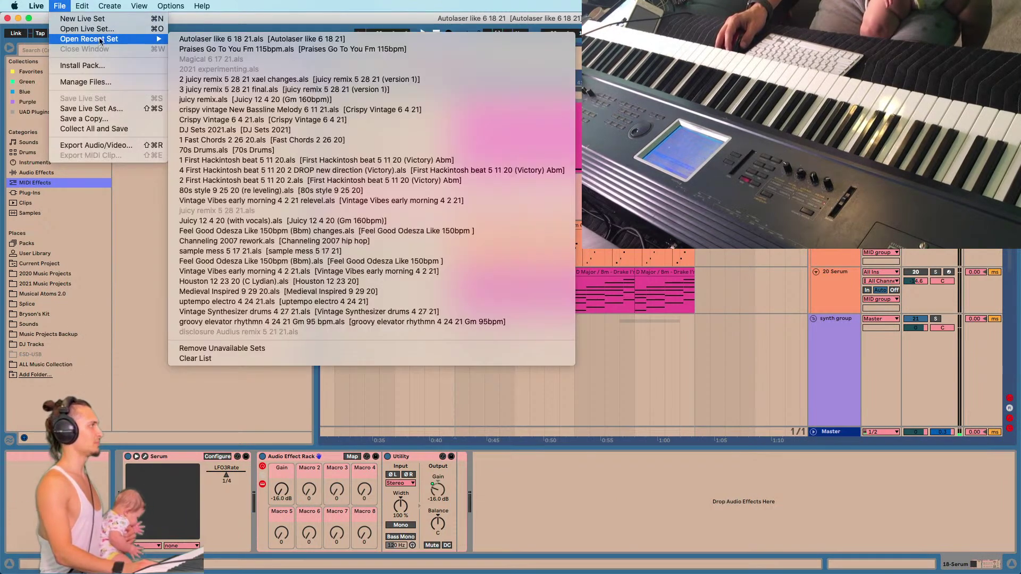
left_click(203, 50)
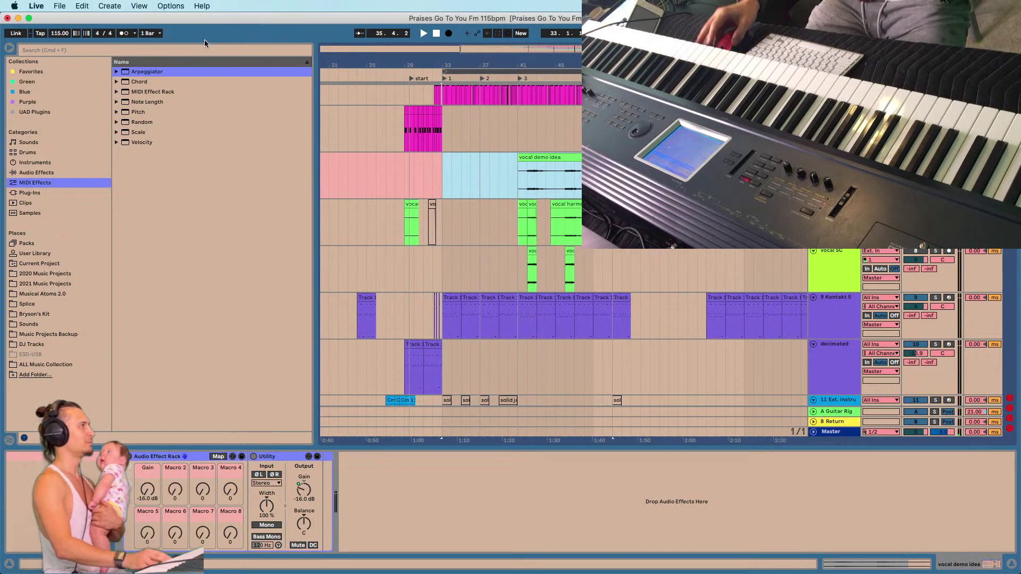
Play the song from bar 33 and look over its kick, synth and vocal tracks.
mouse_move(416, 65)
left_mouse_down()
mouse_move(406, 100)
mouse_move(391, 74)
mouse_move(392, 106)
left_mouse_up()
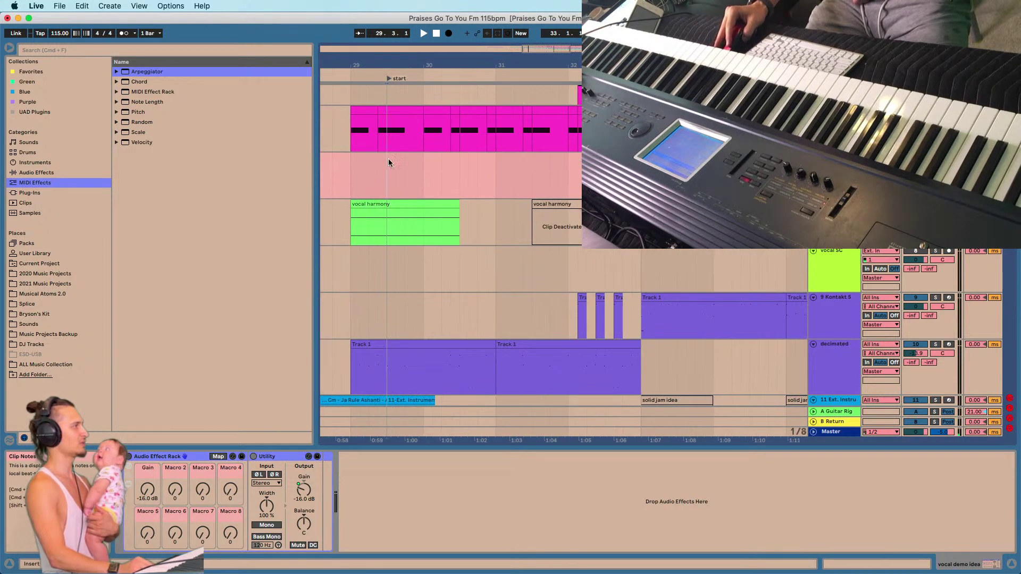
key("minus")
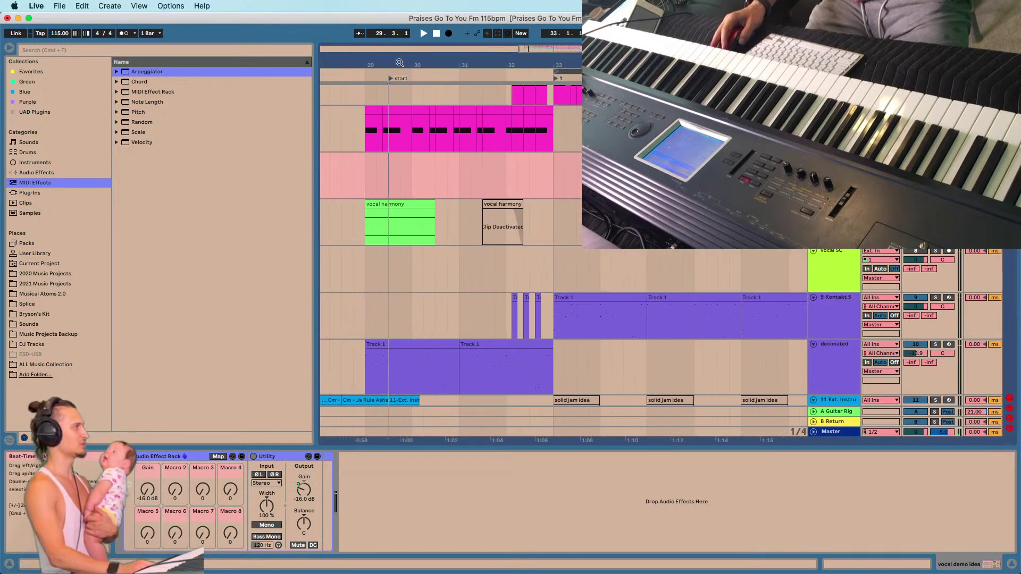
key("minus")
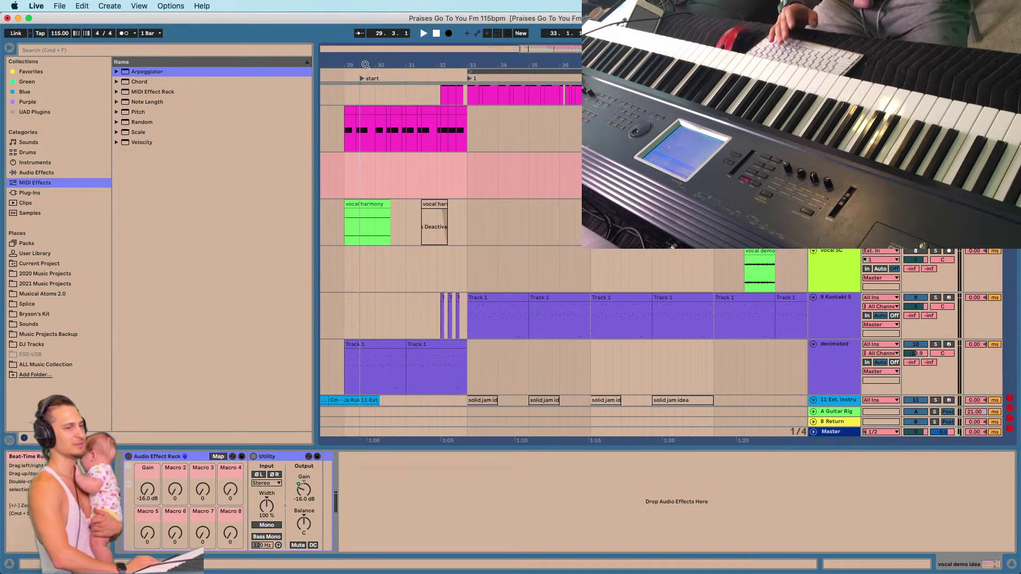
key("space")
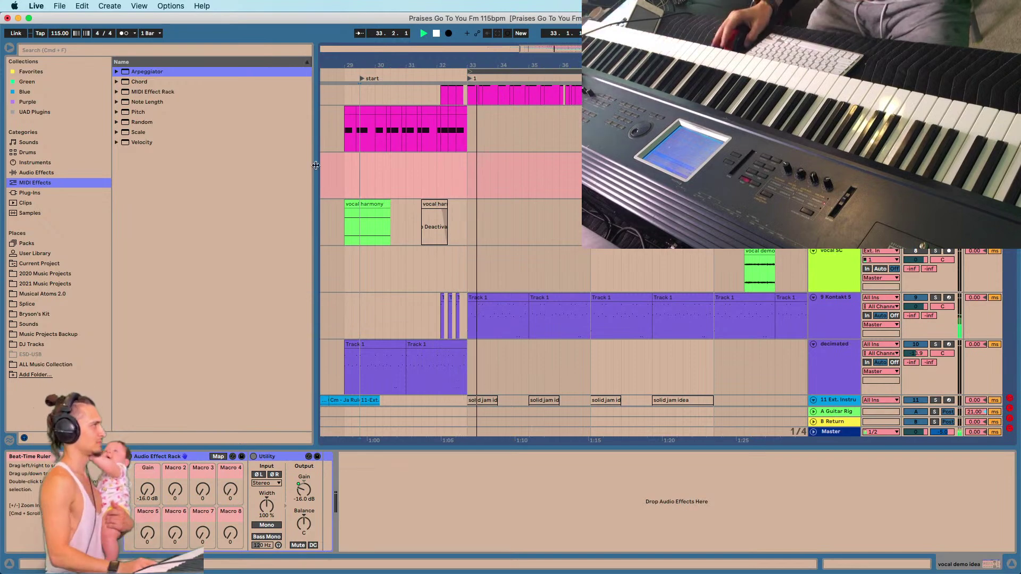
left_click_drag(539, 67, 515, 56)
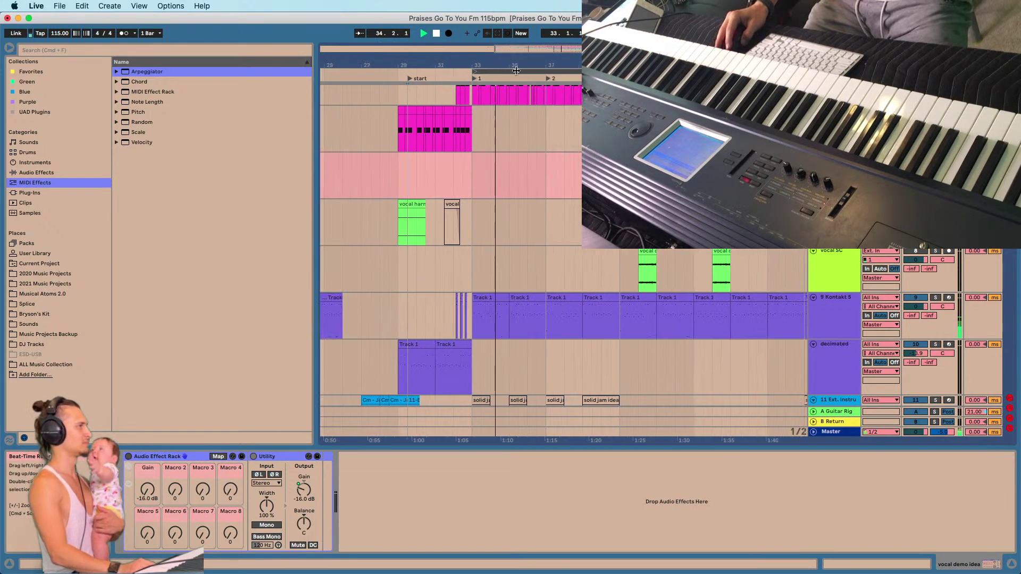
scroll(469, 195, "up", 5)
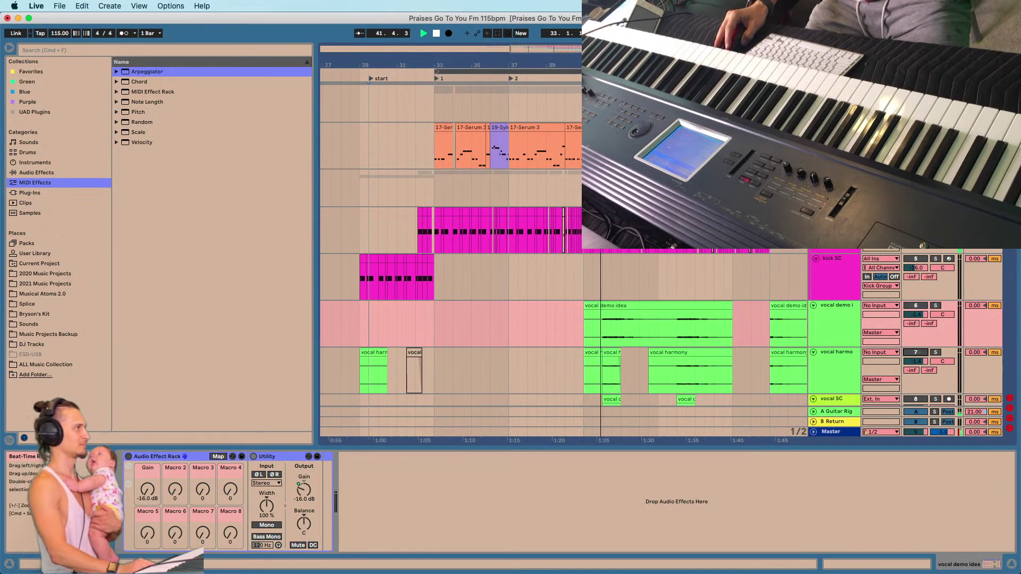
left_click_drag(589, 64, 587, 52)
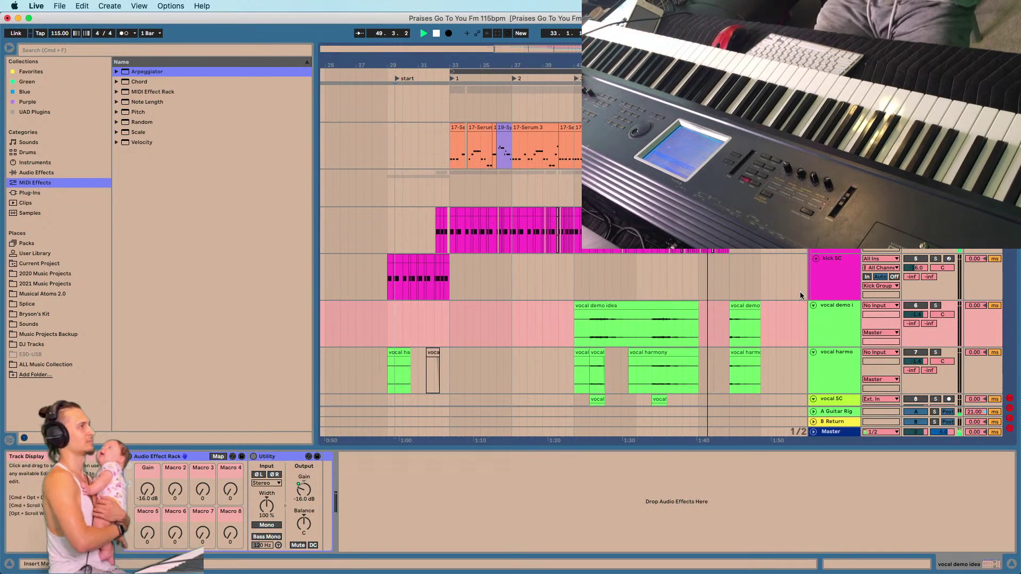
Select bars 33 to 49 on the vocal demo track and listen to that section from its start.
mouse_move(729, 71)
left_mouse_down()
mouse_move(784, 71)
mouse_move(743, 71)
left_mouse_up()
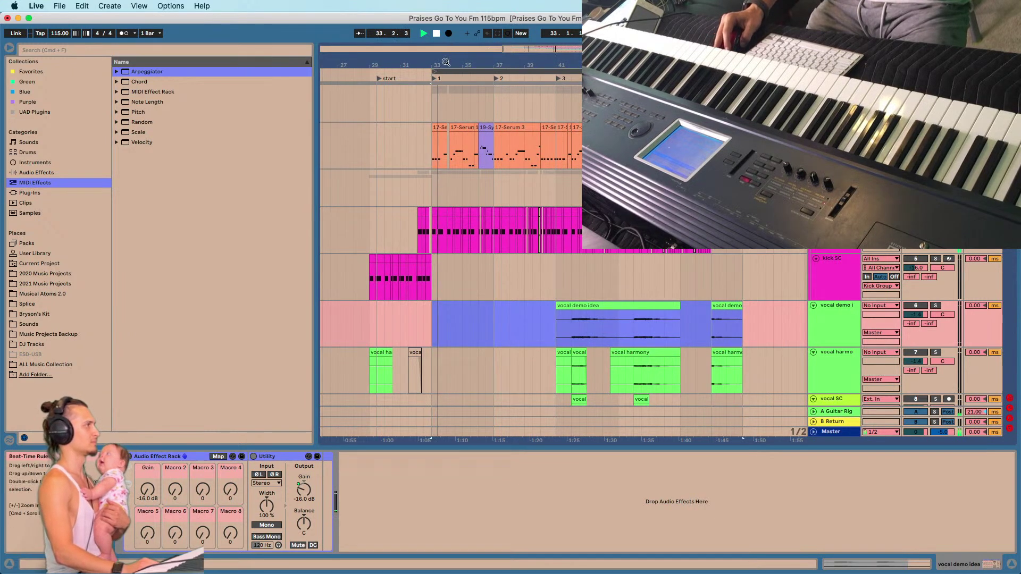
left_click_drag(447, 62, 447, 53)
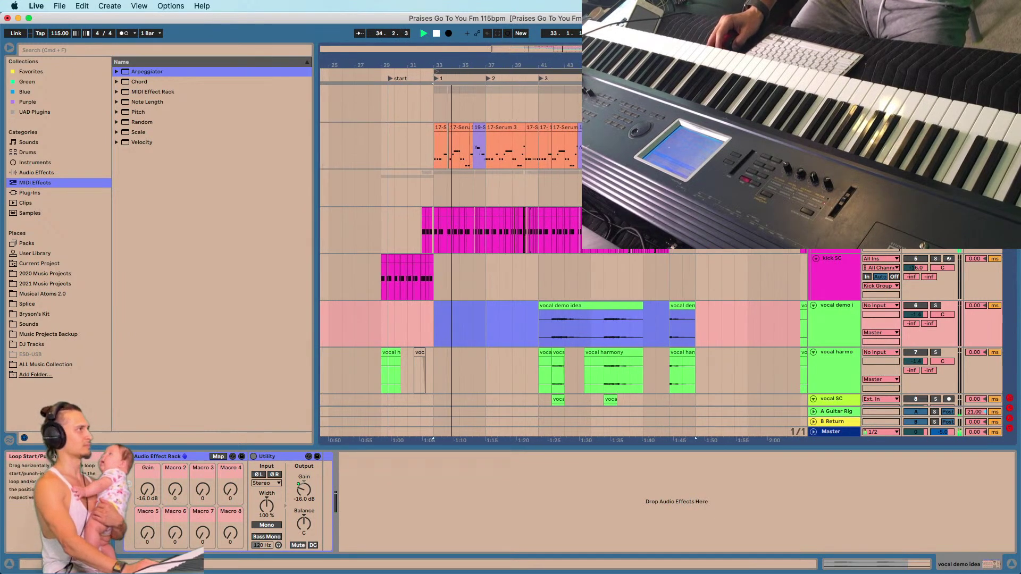
left_click(644, 437, "shift")
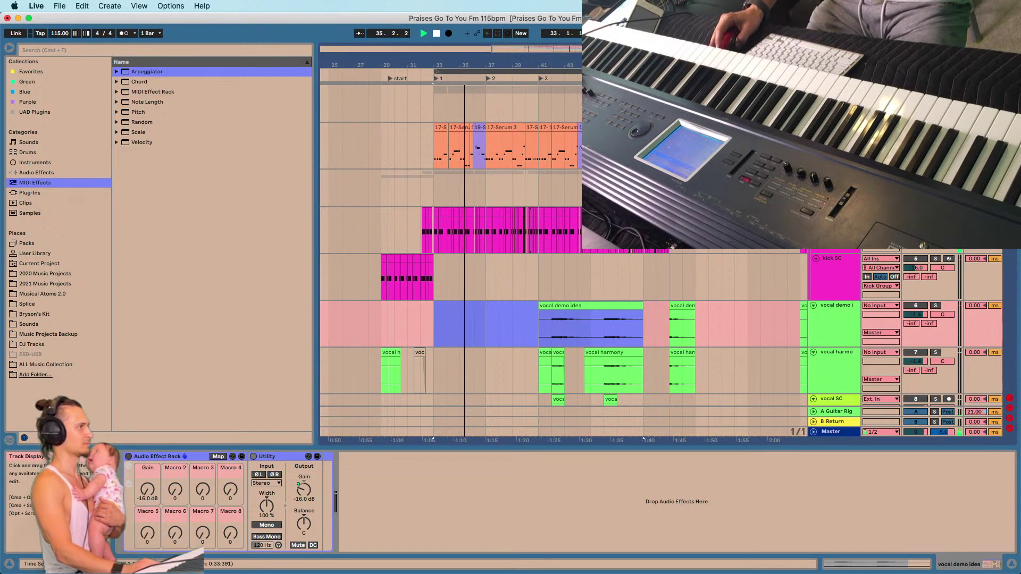
scroll(585, 262, "down", 1)
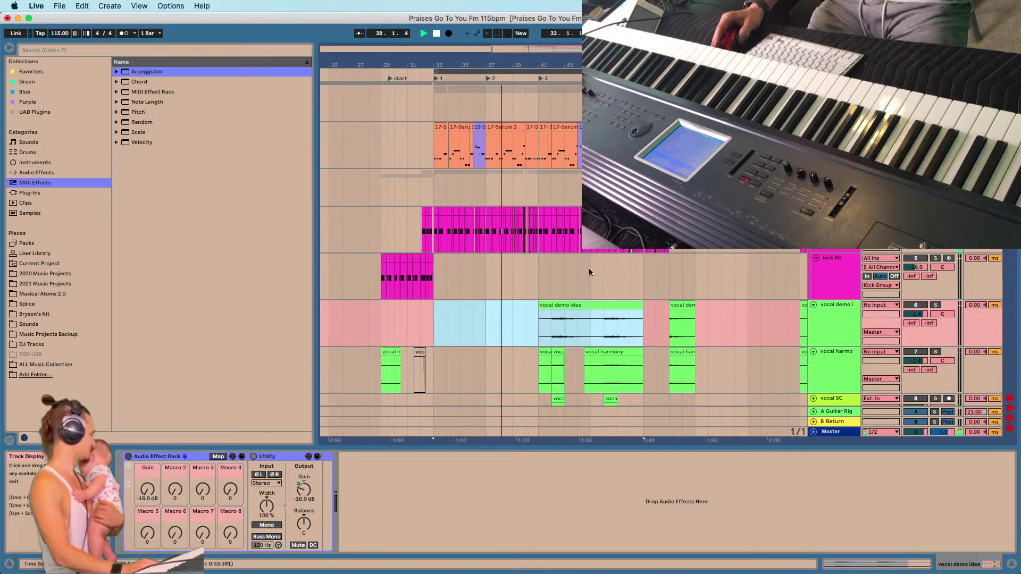
left_click(845, 322)
left_click(838, 368)
left_click(919, 344)
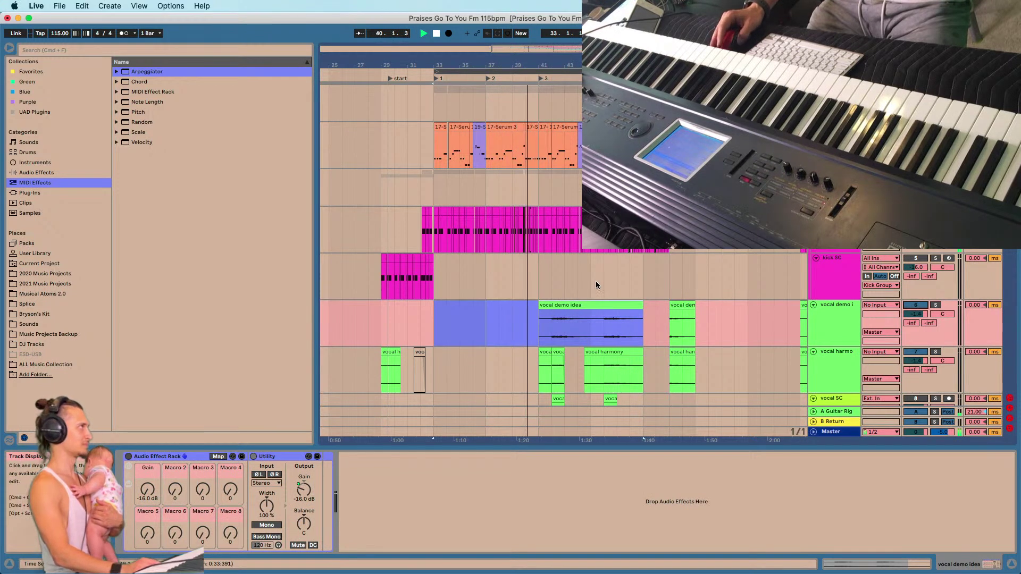
scroll(561, 303, "down", 1)
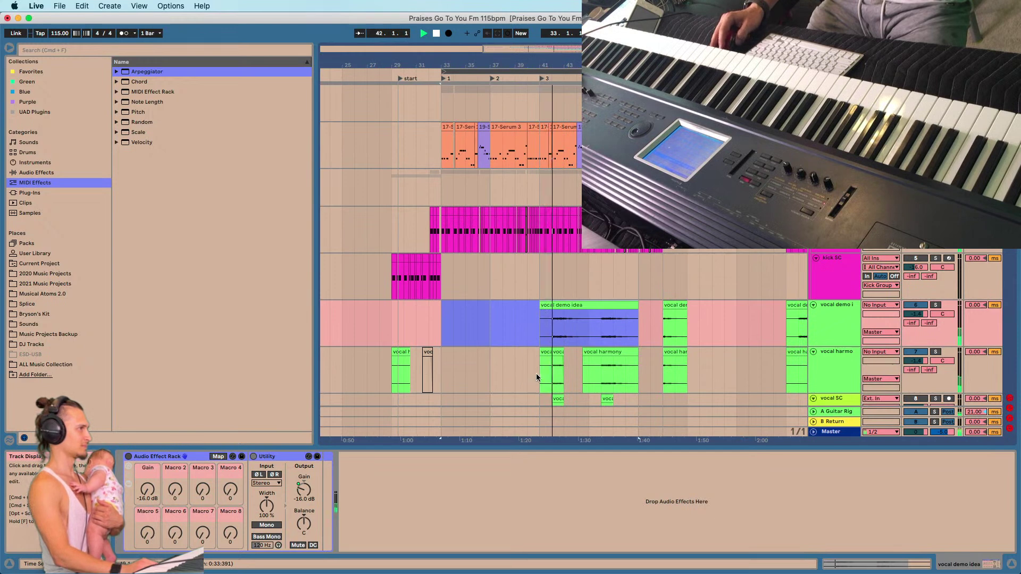
Listen to the vocal section, replay the song from bar 33, and return to bar 33 on the Massive track.
scroll(490, 287, "down", 2)
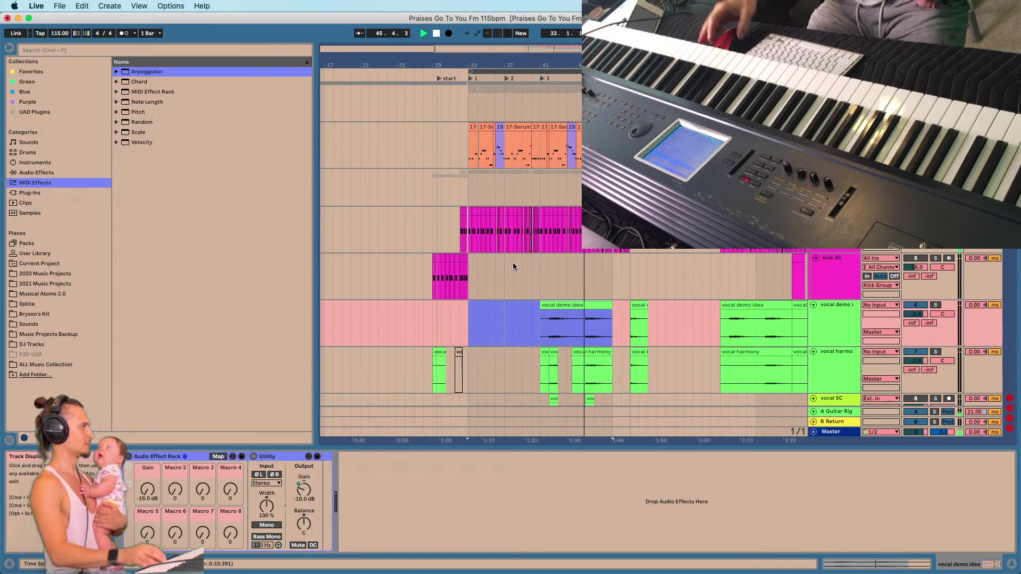
key("plus")
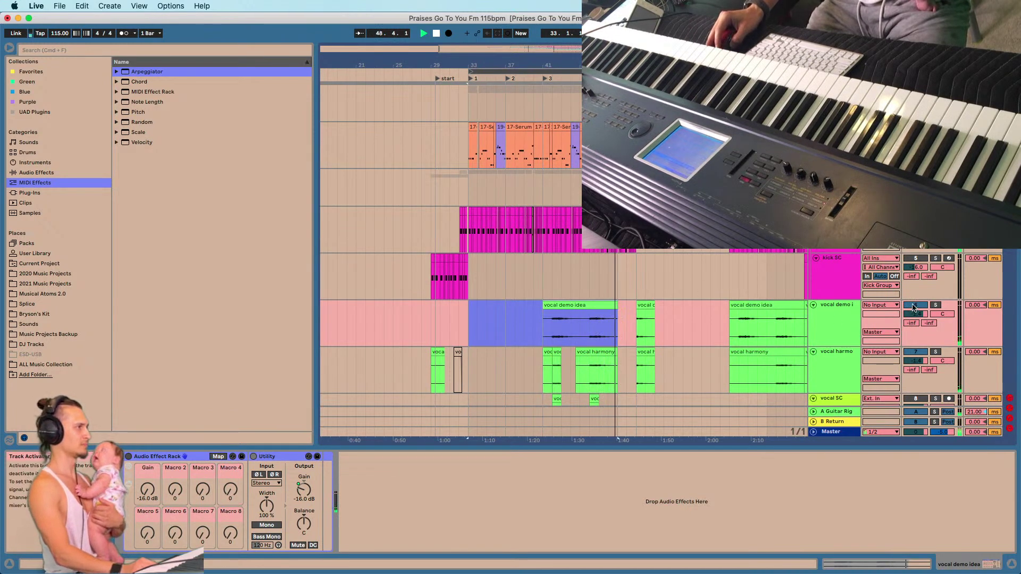
left_click(470, 293)
left_click_drag(478, 59, 478, 203)
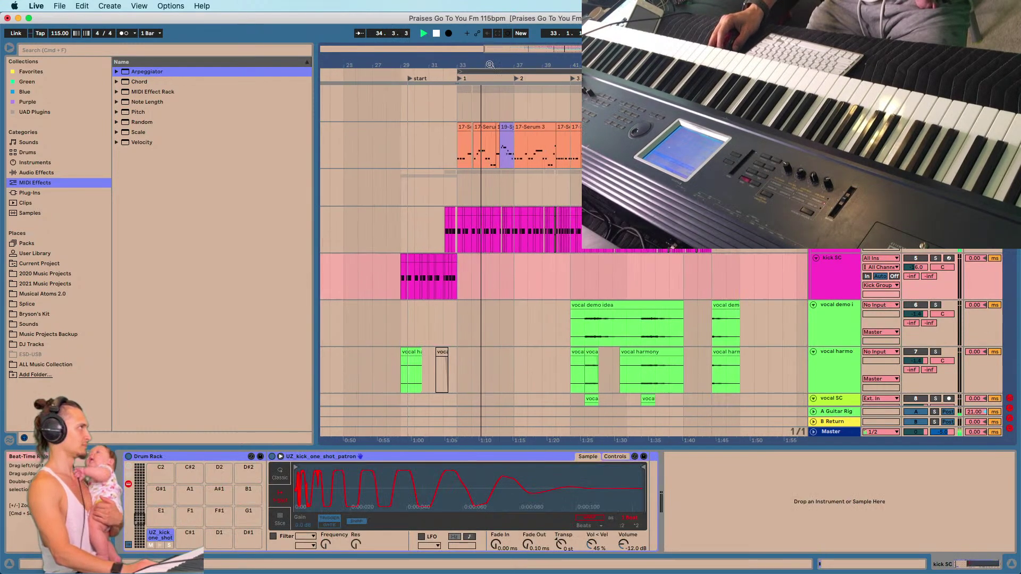
left_click(458, 184)
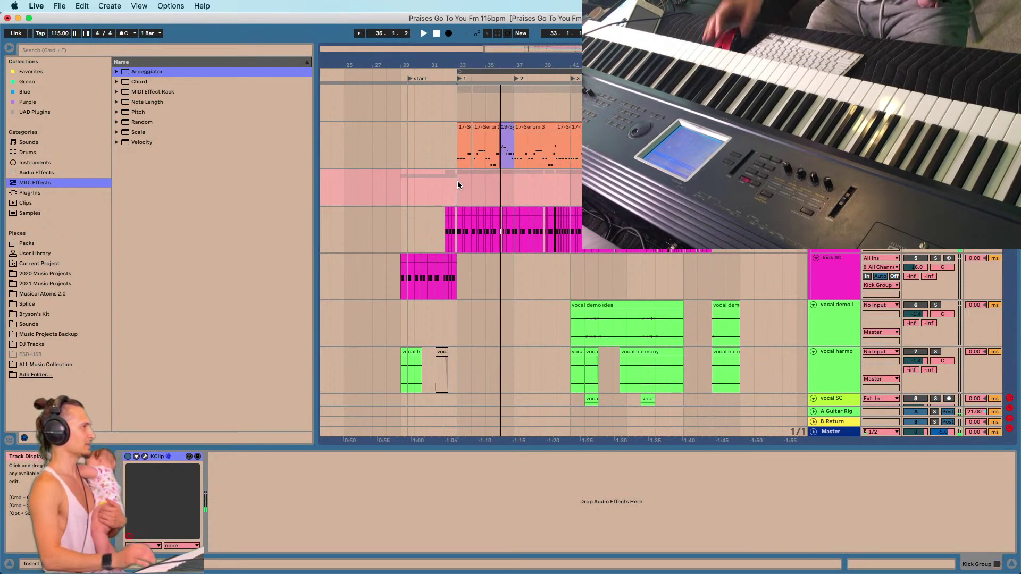
key("space")
left_click(460, 148)
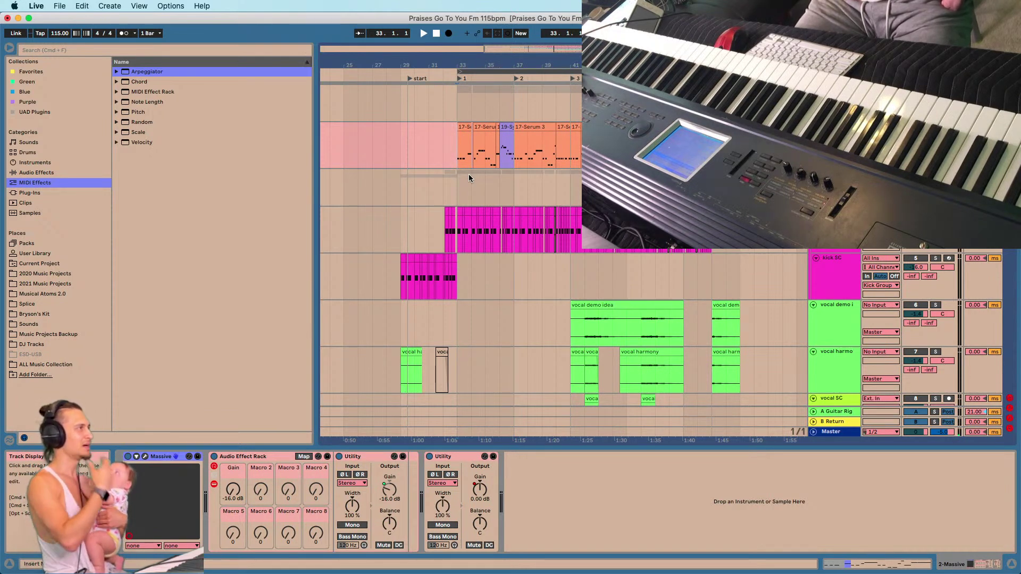
Look over the vocal, Kontakt, external instrument and Nu GOA audio tracks below the kick, and select the decimated track.
scroll(478, 239, "down", 10)
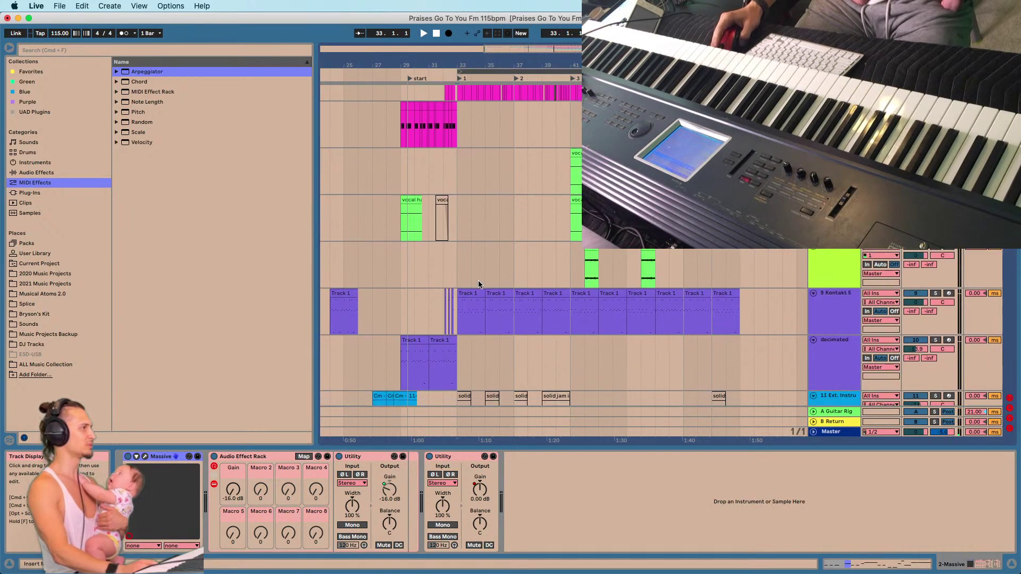
scroll(479, 287, "down", 15)
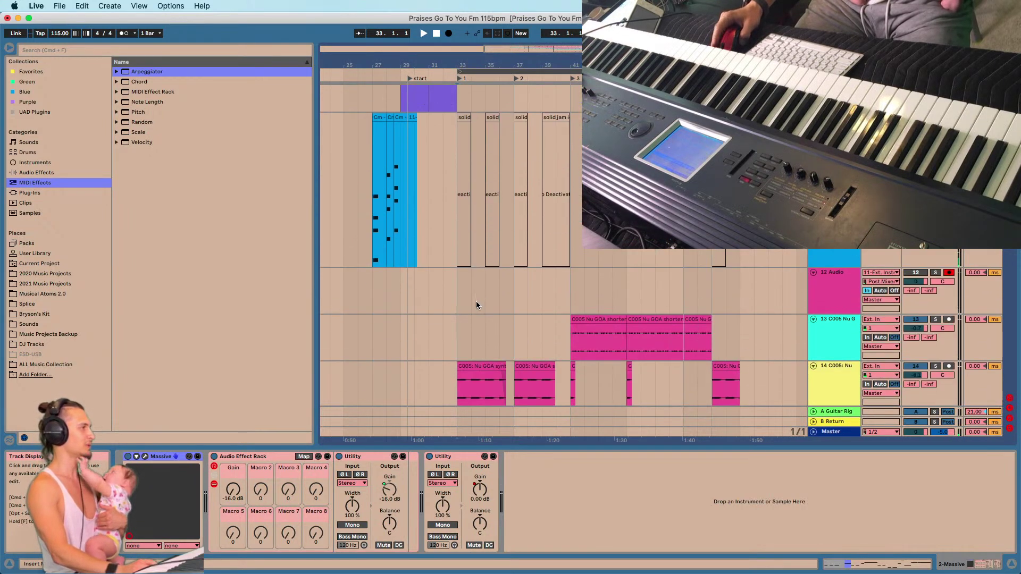
scroll(476, 307, "up", 10)
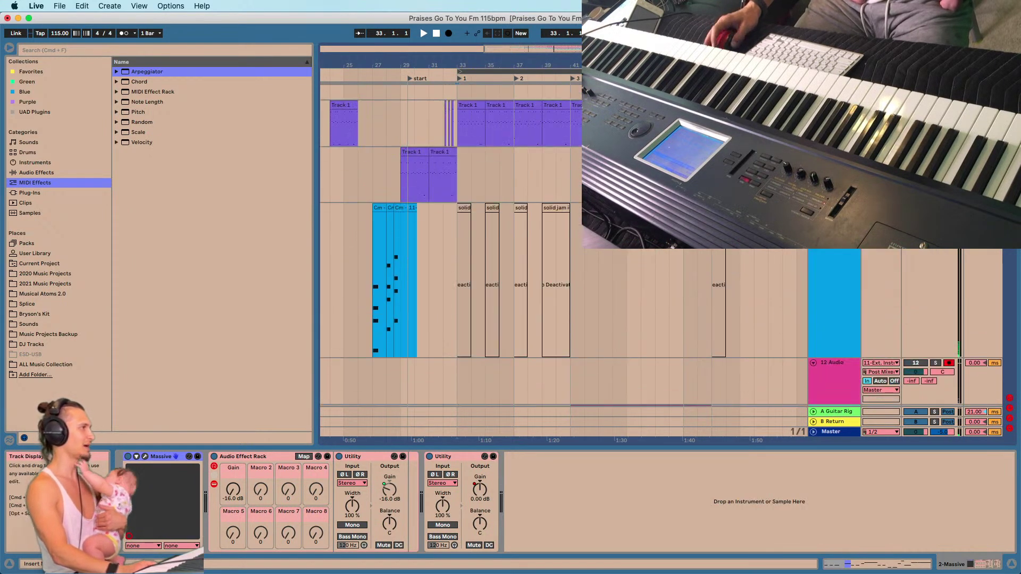
left_click_drag(516, 65, 516, 33)
left_click(551, 175)
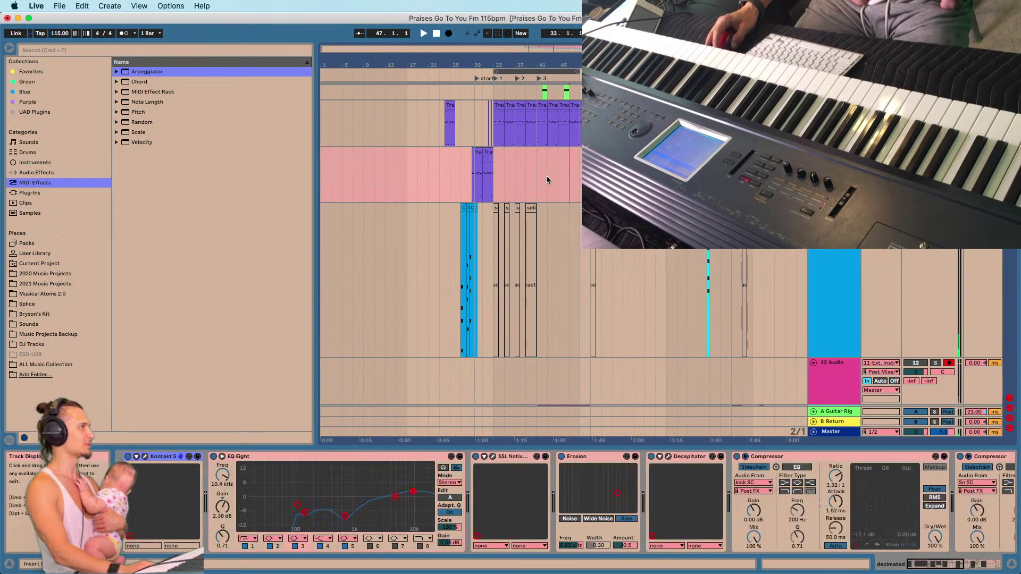
Play the song from bar 41 and look over the vocal tracks.
left_click(495, 82)
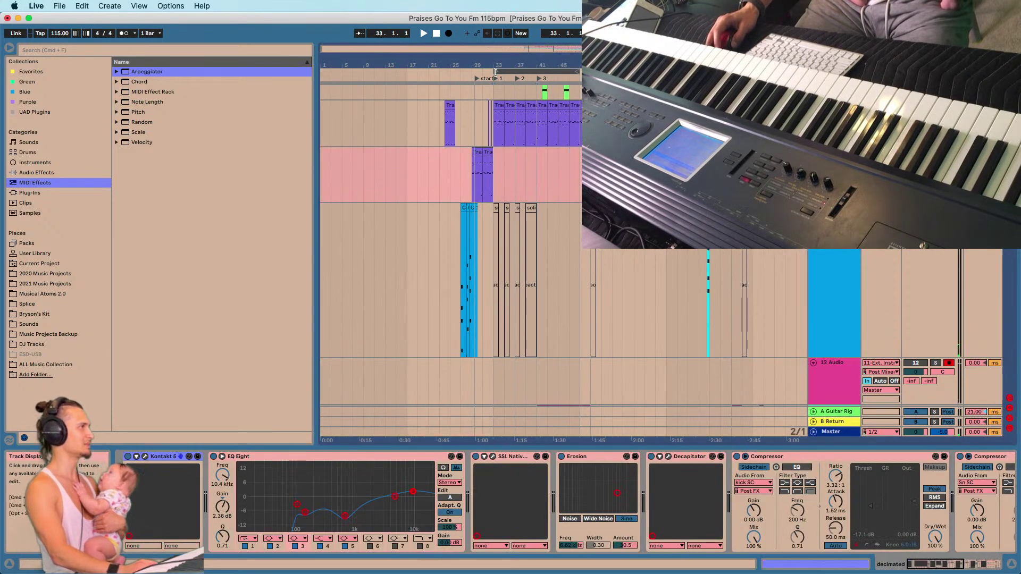
key("plus")
left_click(528, 191)
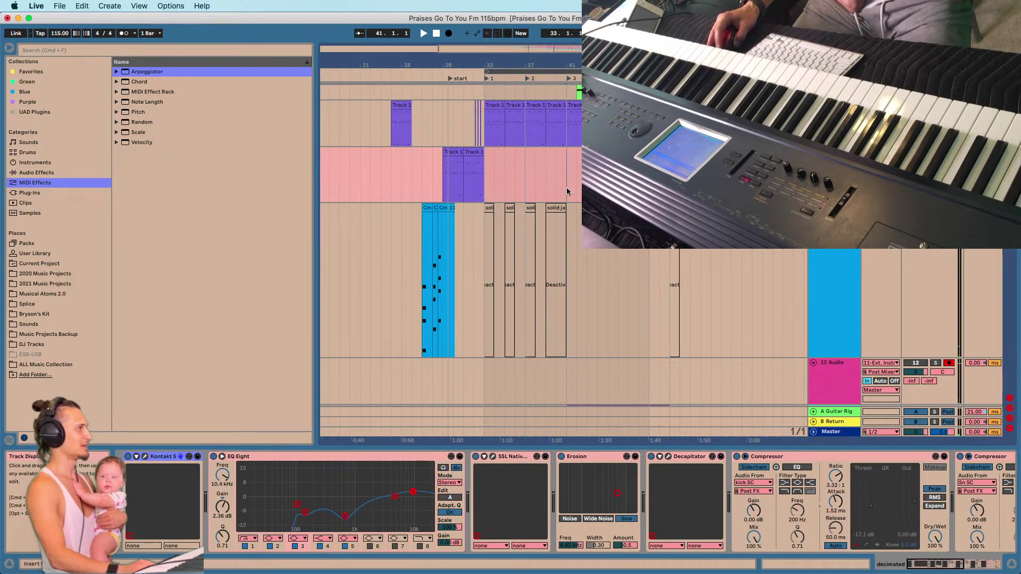
key("space")
scroll(912, 283, "down", 5)
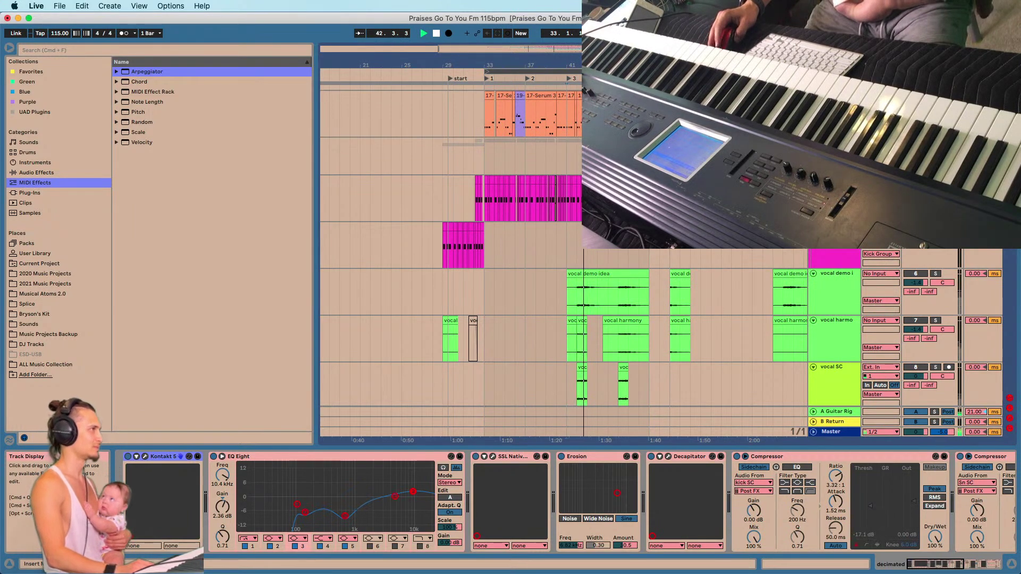
Find the 39 Reaktor 6 track in the synth group and listen to it soloed from bar 41.
left_click(567, 247)
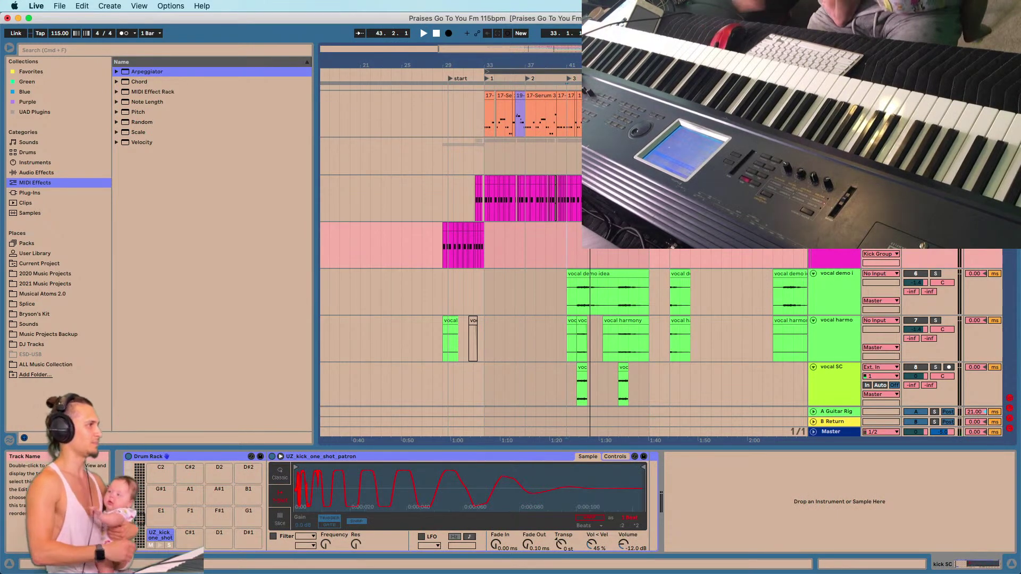
scroll(770, 274, "down", 15)
scroll(788, 290, "down", 10)
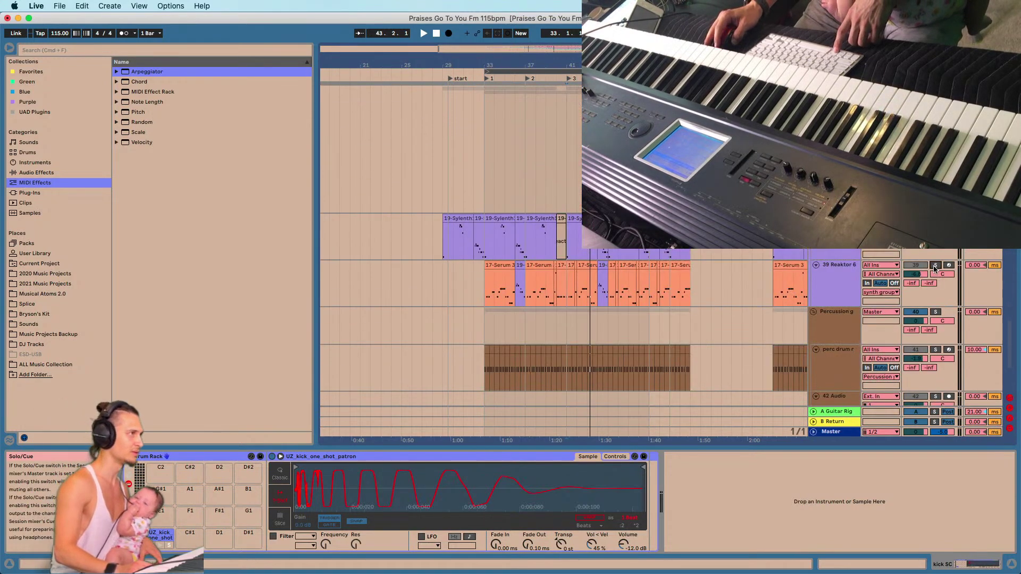
key("space")
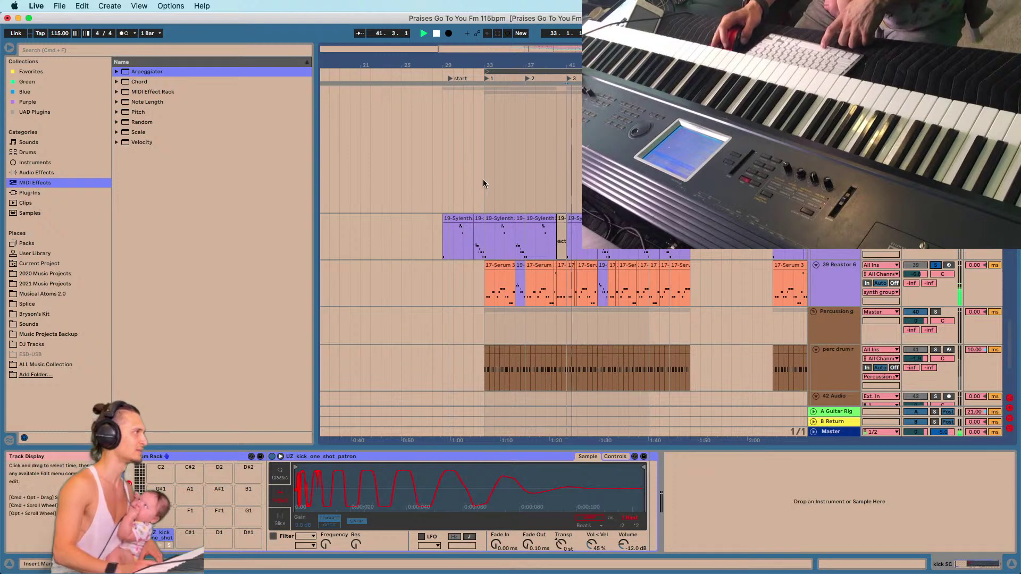
Look over the lead, snare and electric hats tracks, and play the full arrangement from bar 41.
scroll(629, 273, "up", 8)
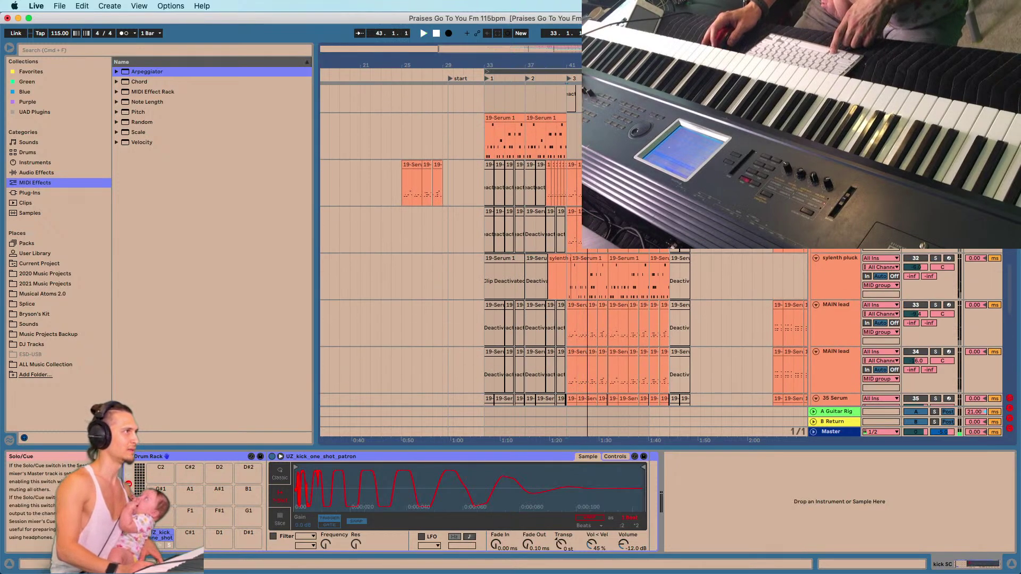
scroll(727, 252, "up", 15)
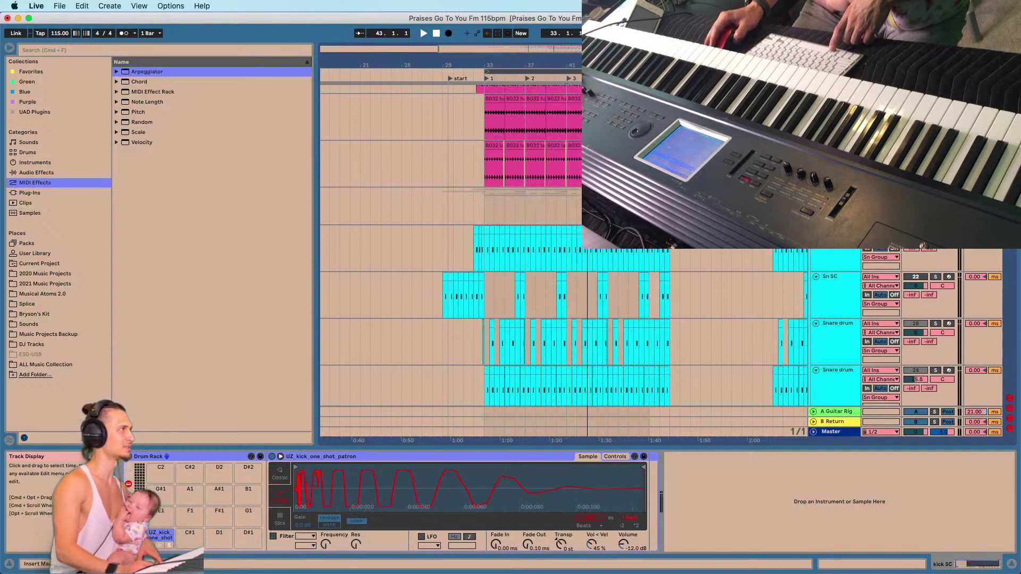
scroll(726, 251, "up", 3)
key("space")
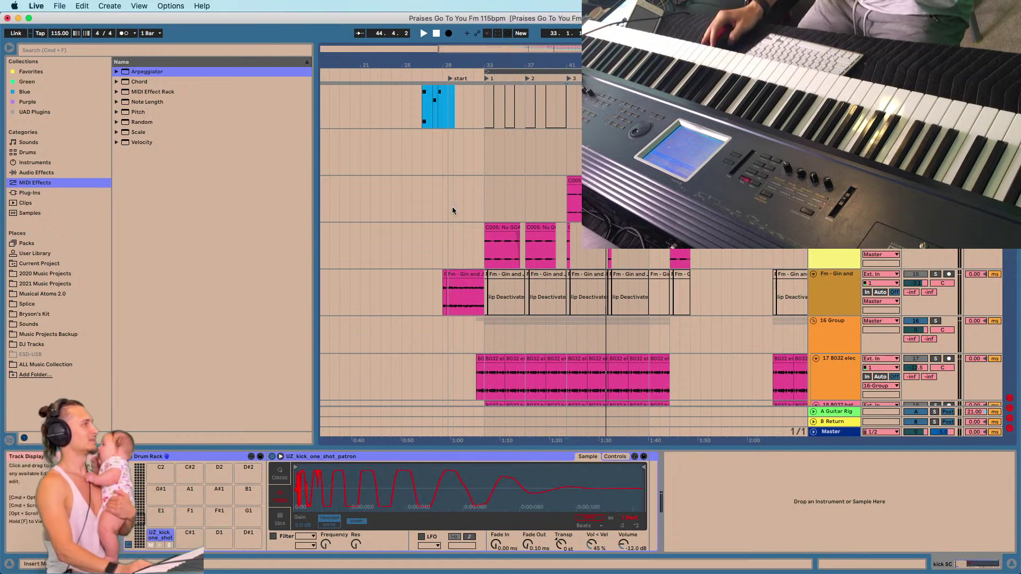
Place the insert marker at 29.3.1 on the 12 Audio track and play the intro from there.
left_click(483, 198)
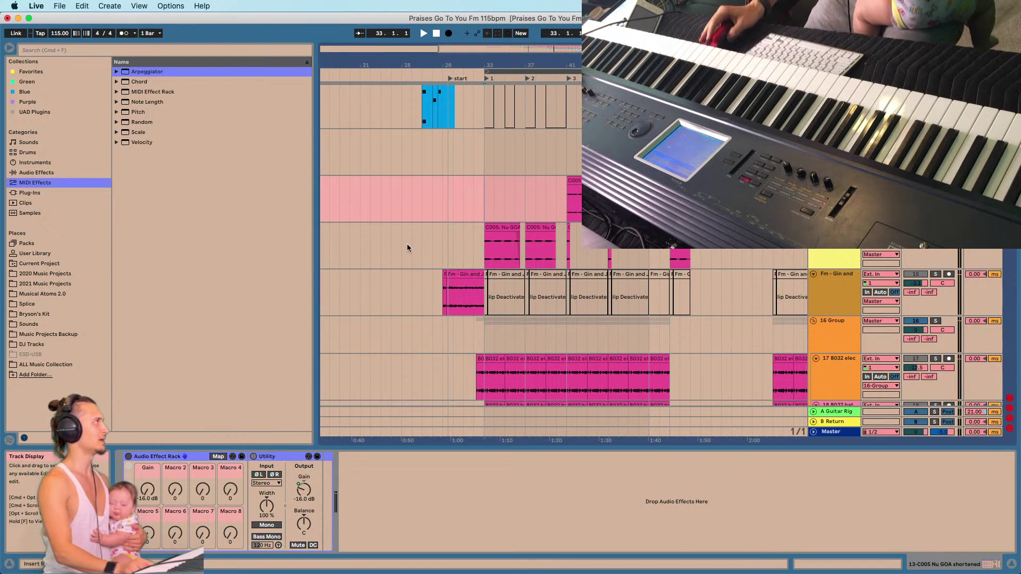
left_click_drag(455, 66, 453, 149)
left_click(438, 167)
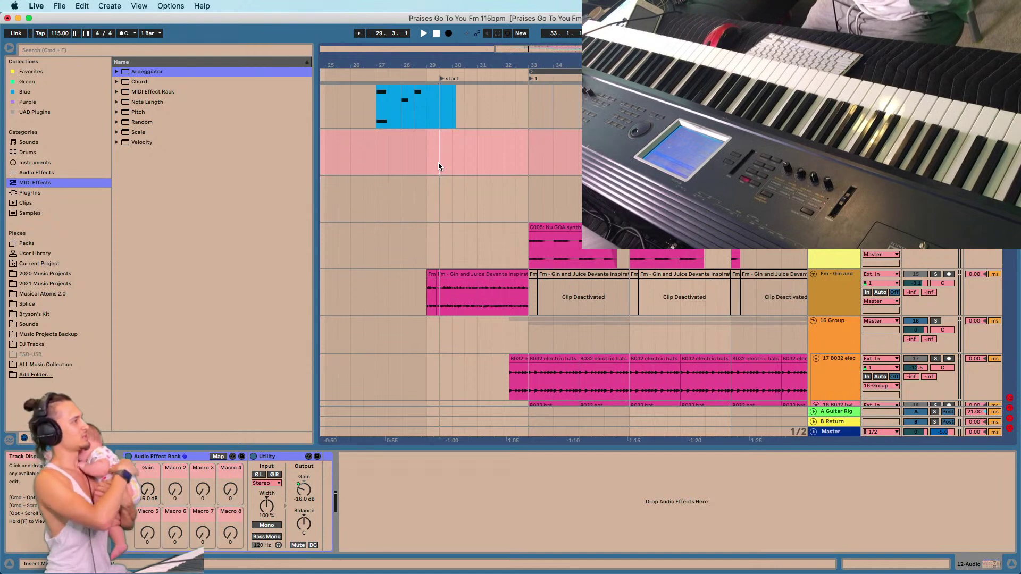
key("space")
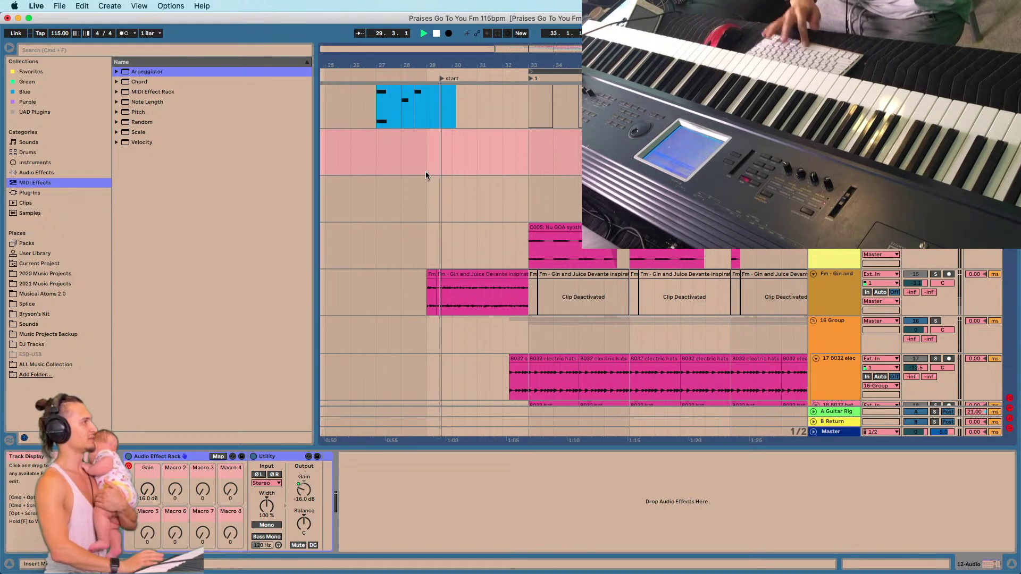
key("space")
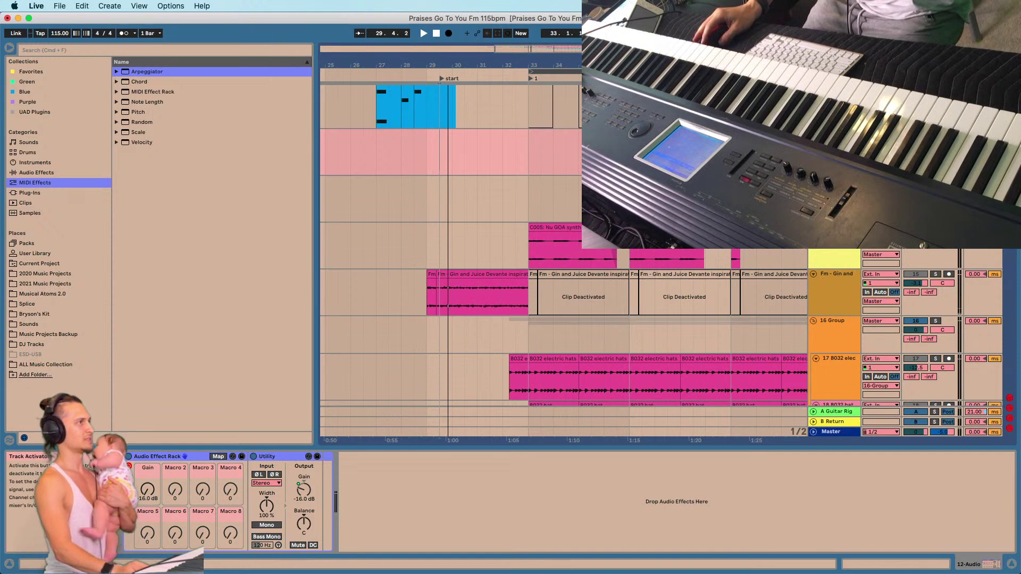
key("space")
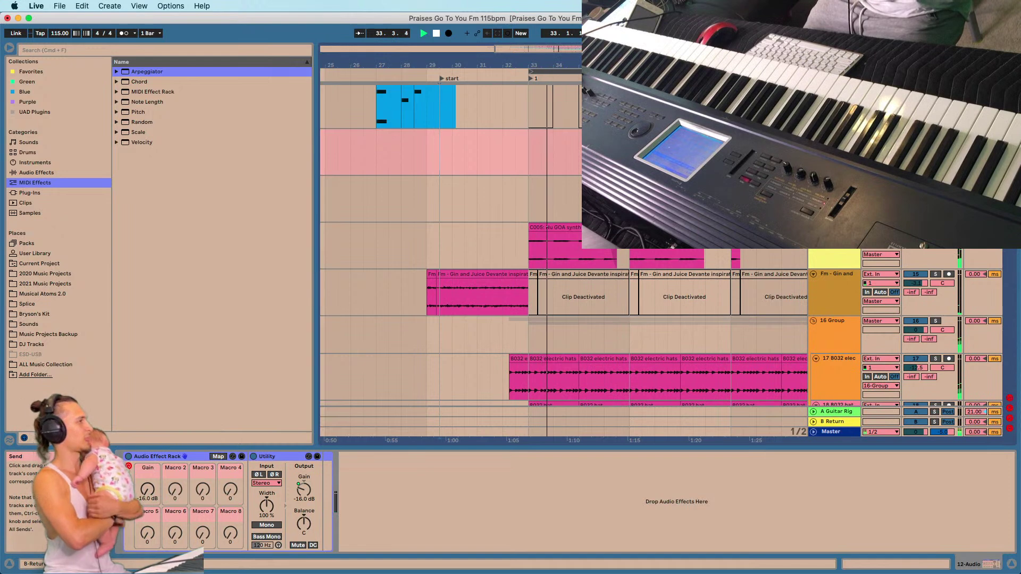
Keep listening past the intro while looking over the kick, vocal and Kontakt tracks.
left_click_drag(670, 64, 544, 52)
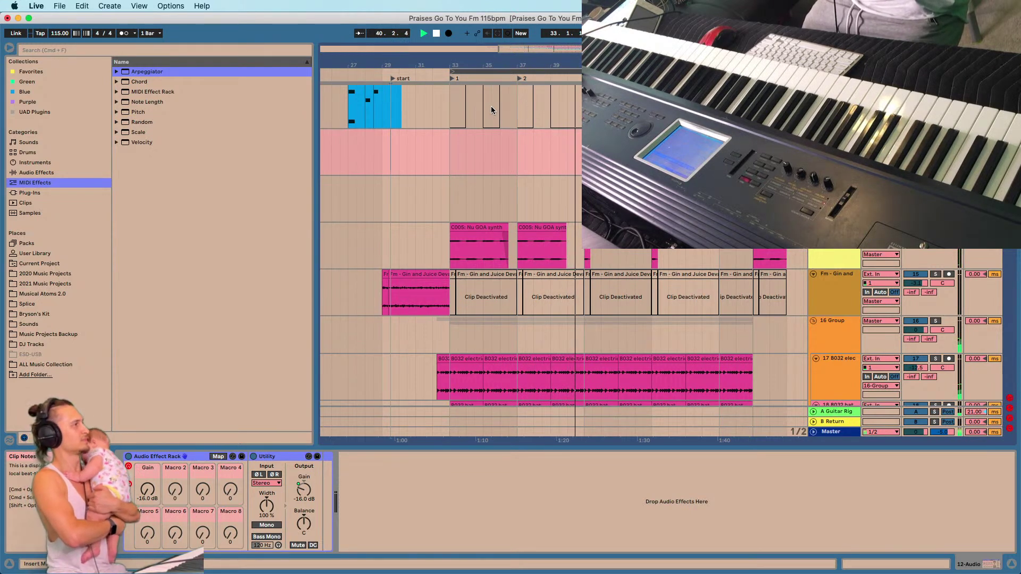
scroll(496, 101, "up", 10)
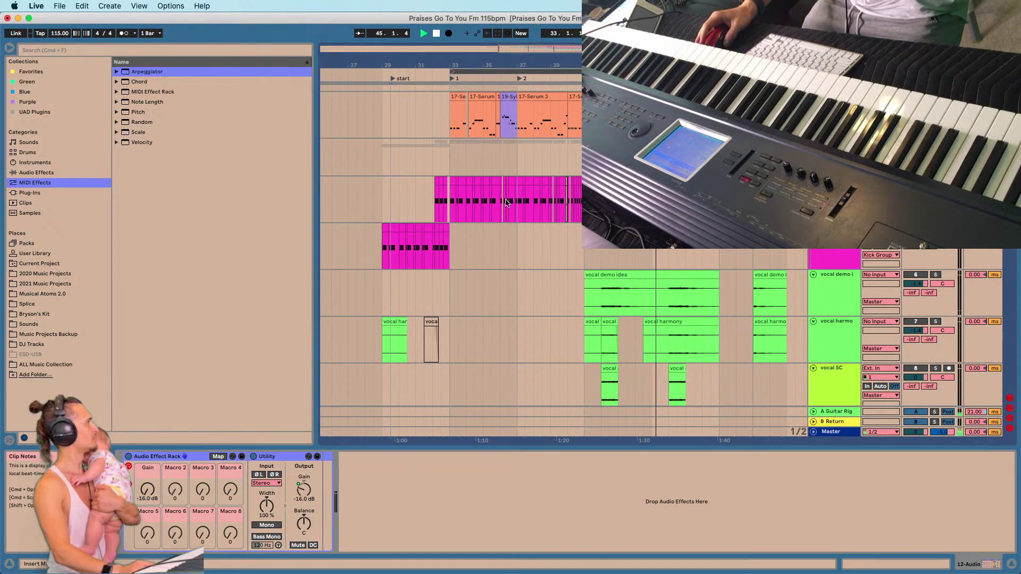
scroll(504, 276, "down", 5)
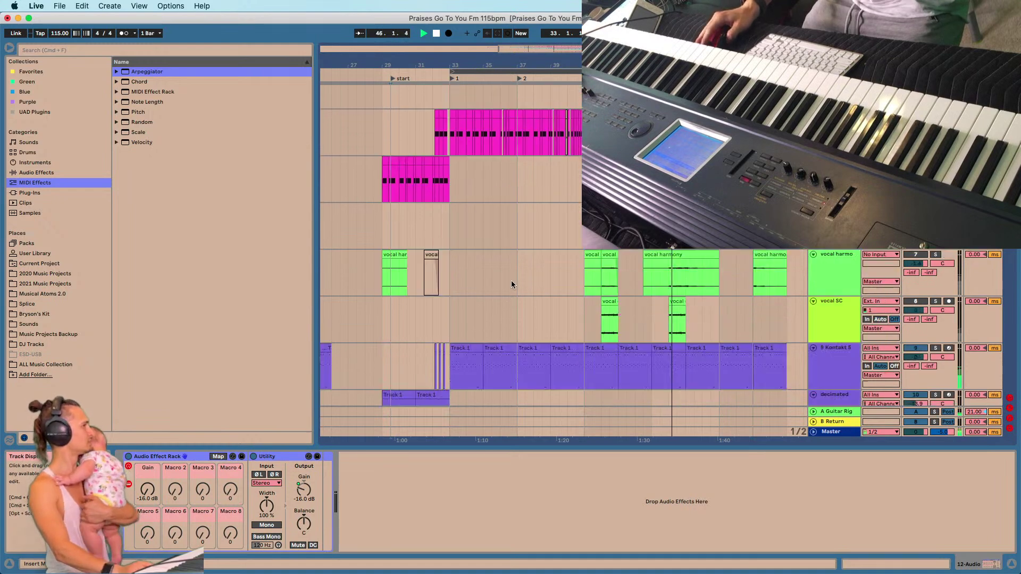
scroll(531, 285, "up", 3)
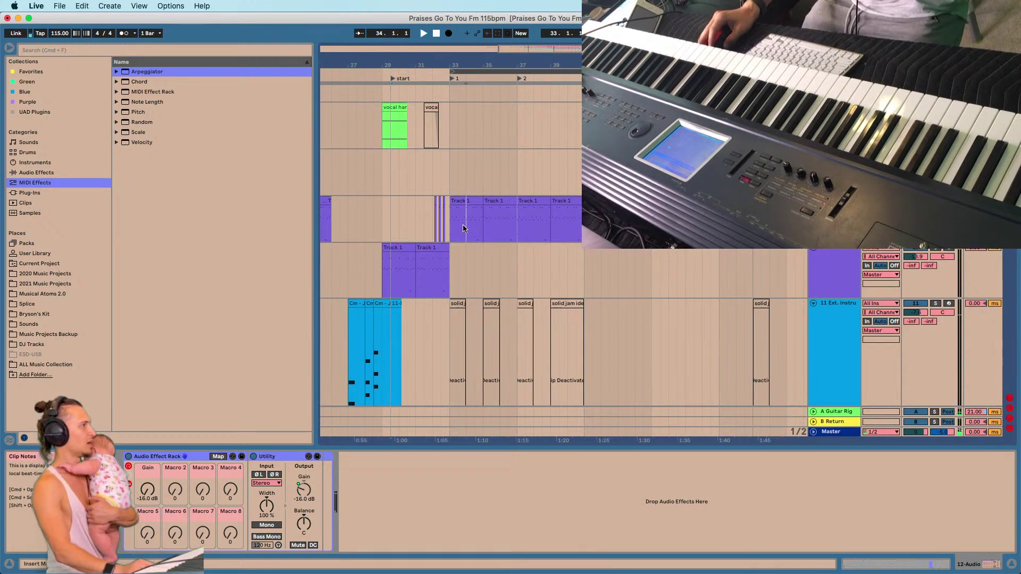
Play the song from bar 34 on the 9 Kontakt 5 track.
left_click(465, 220)
left_click(916, 303)
key("space")
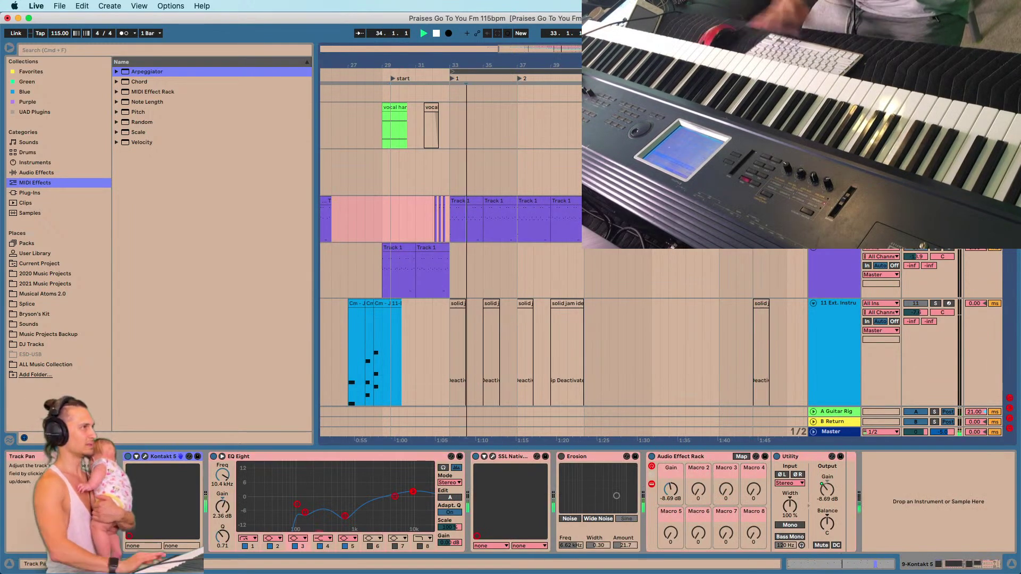
key("space")
Move to bar 39 and listen to the Kontakt 5 part from there.
left_click_drag(526, 232, 563, 240)
left_click(541, 247)
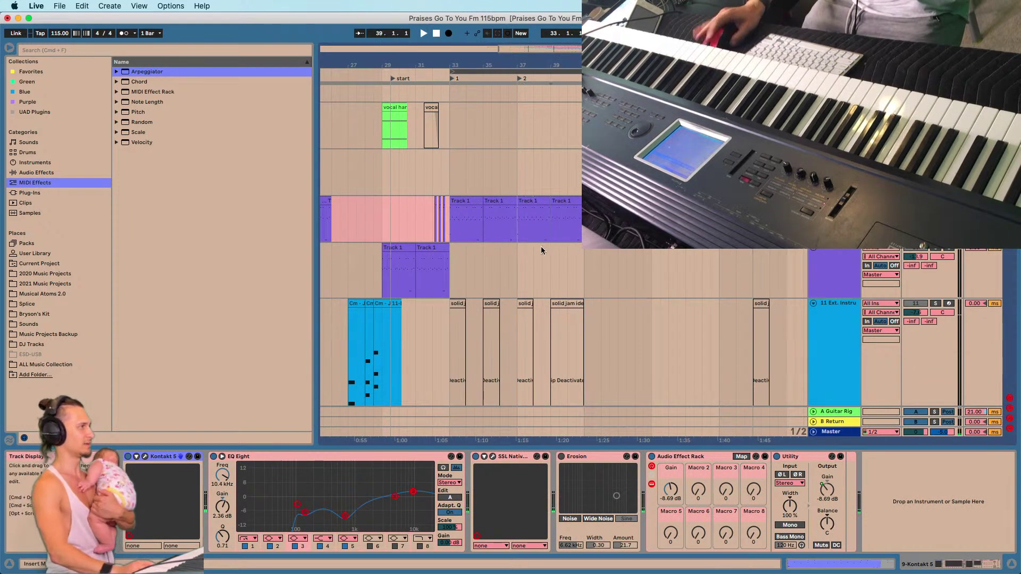
key("space")
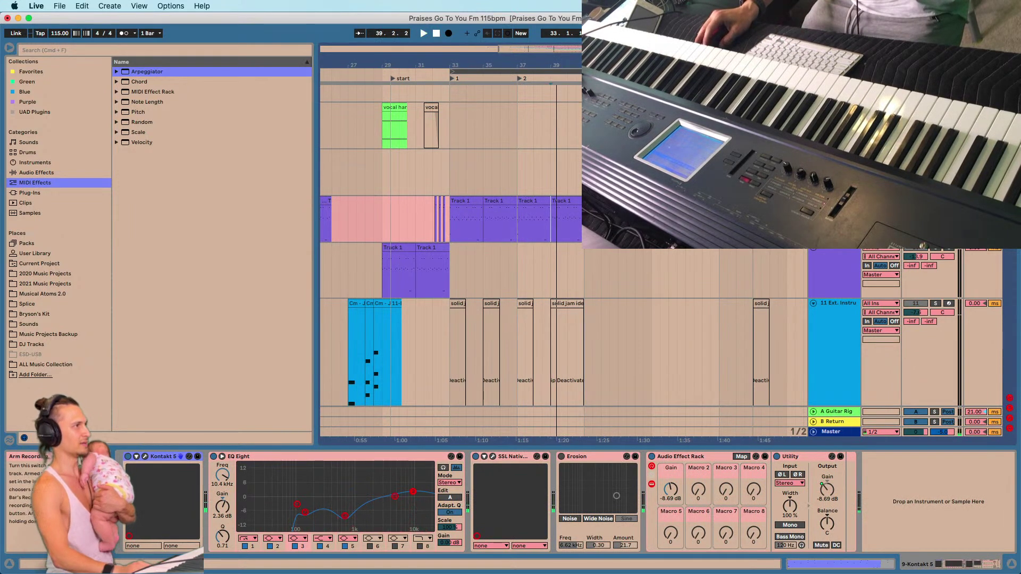
left_click(661, 224)
key("space")
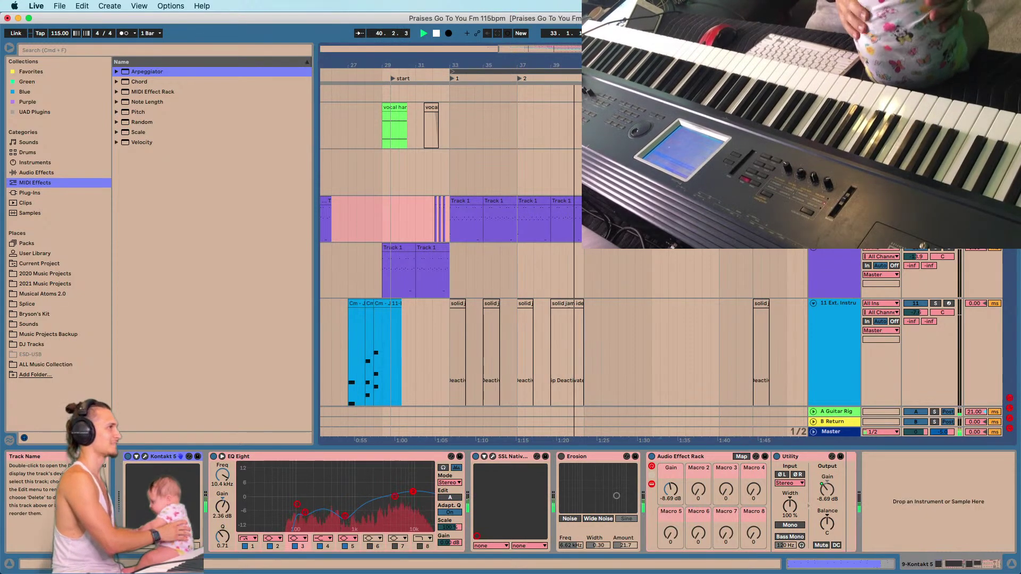
Stop playback, look over the vocal and kick tracks, and place the insert marker at bar 51 on the Kick Group.
scroll(564, 260, "up", 3)
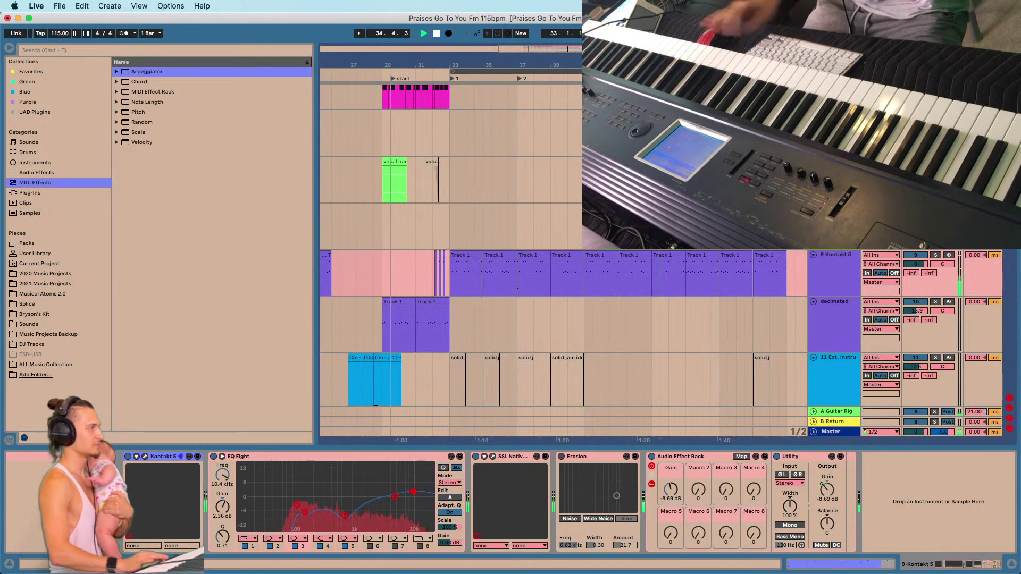
left_click(553, 217)
left_click_drag(532, 66, 476, 64)
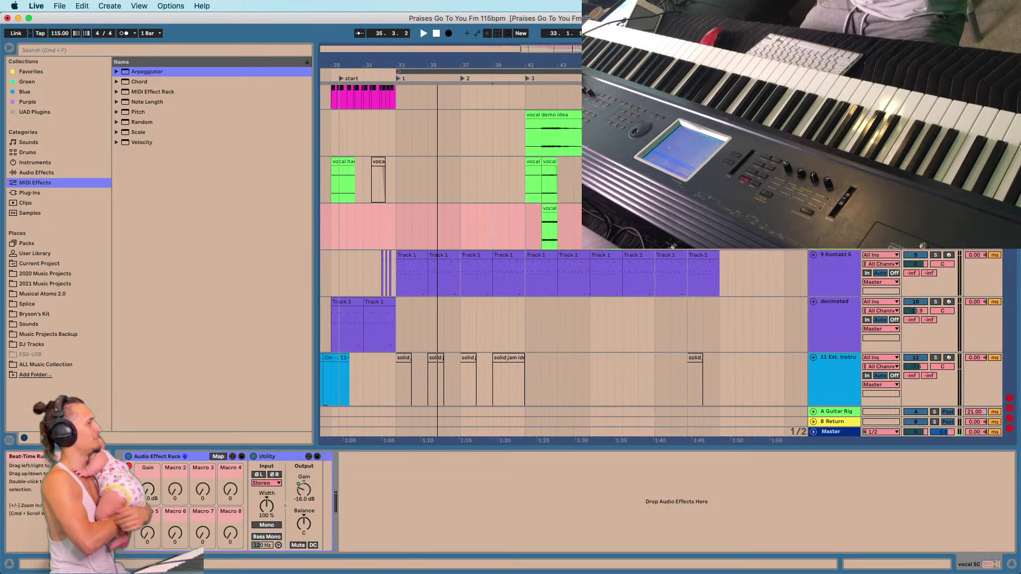
scroll(634, 250, "up", 5)
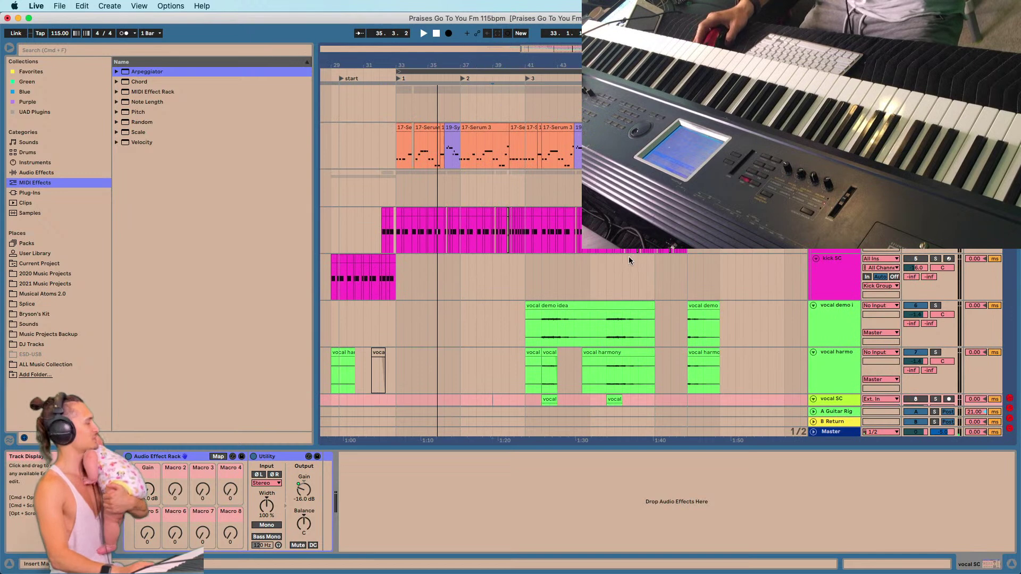
left_click(687, 188)
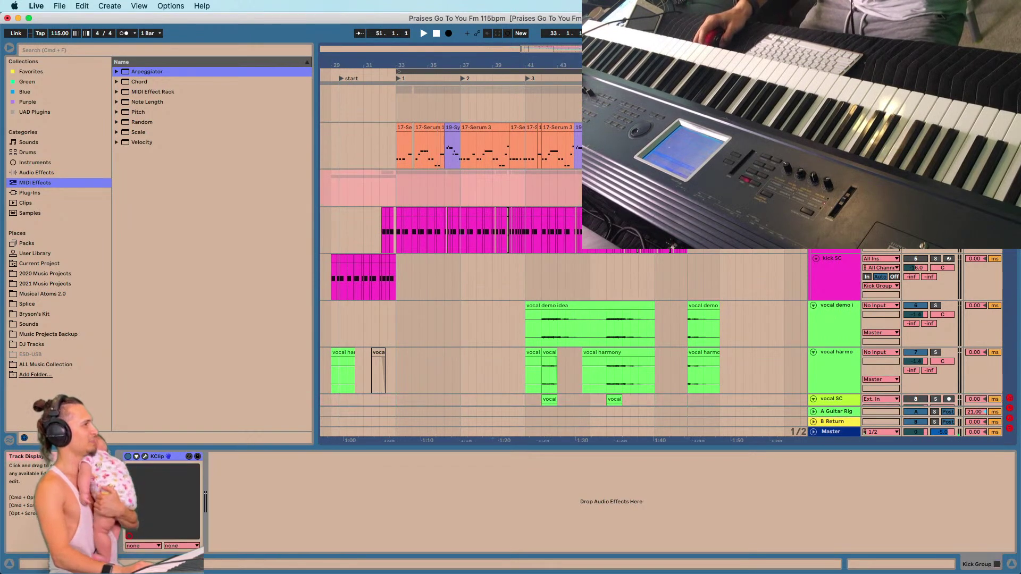
Look over the arrangement after the third locator and briefly play the section around bar 77 with the Sub group selected.
left_click_drag(664, 65, 630, 65)
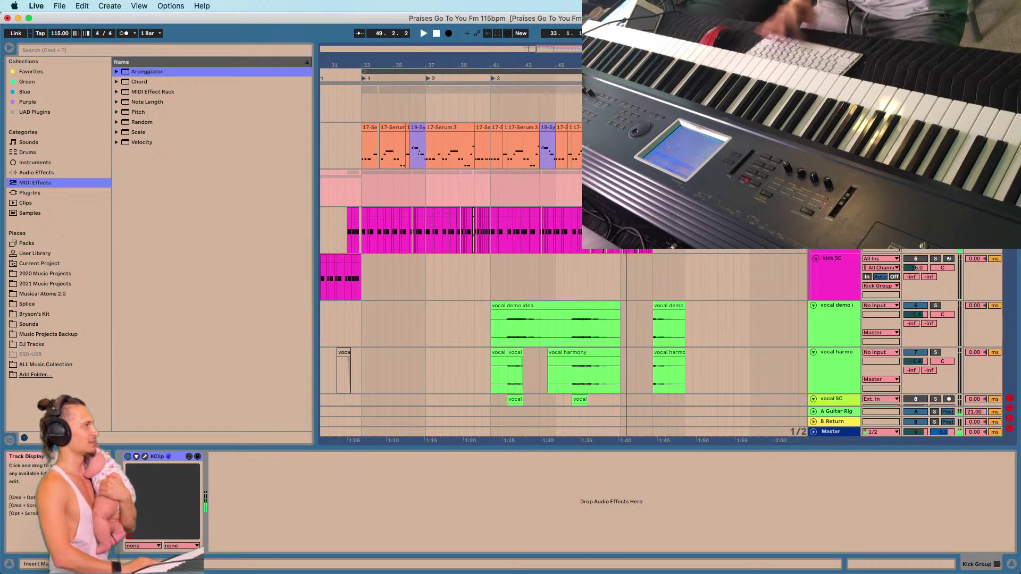
left_click(661, 107)
scroll(661, 106, "right", 5)
scroll(661, 107, "down", 3)
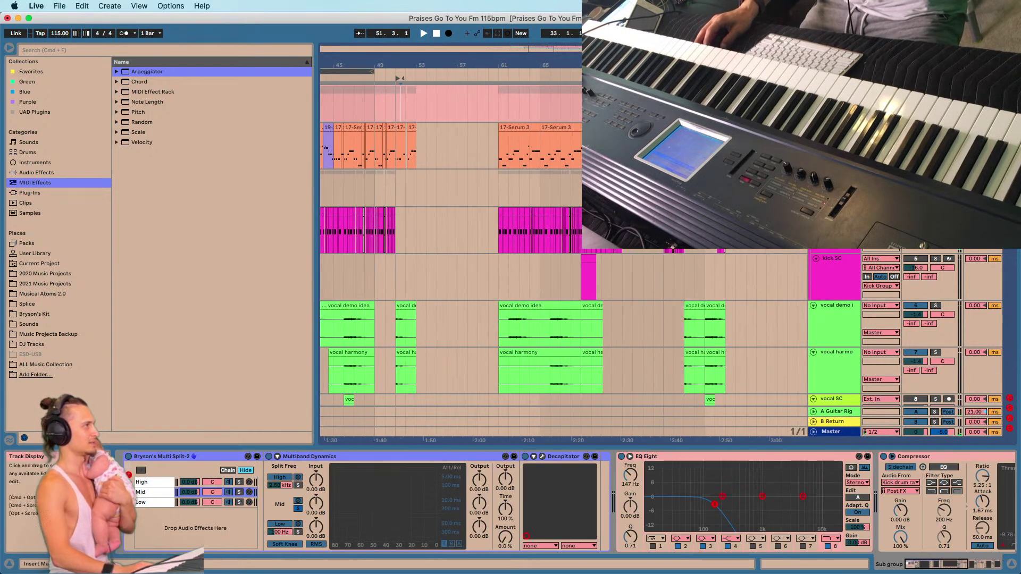
key("space")
key("space")
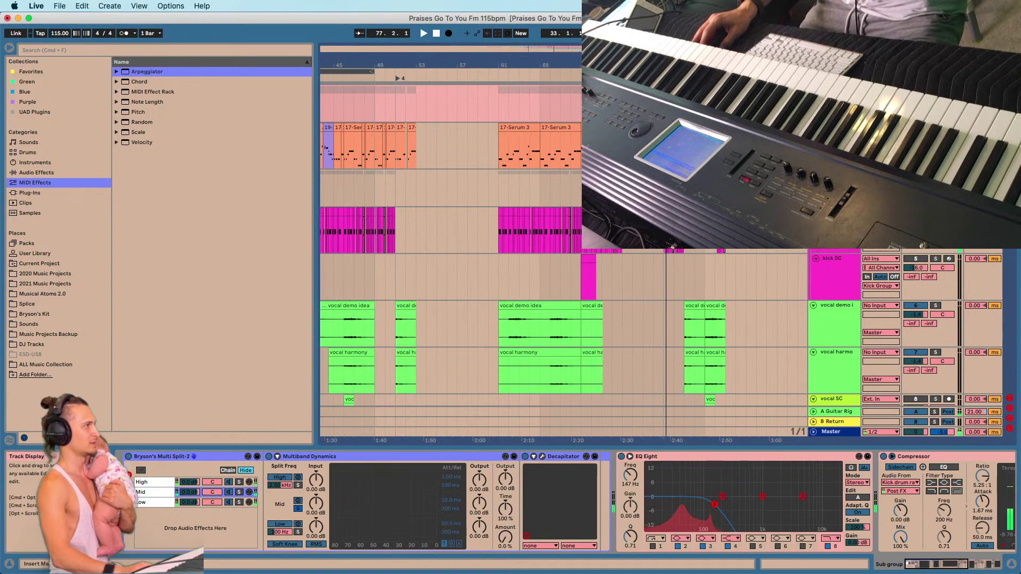
Listen to the vocal section around bar 79, moving the insert marker between the Kick Group and the Sub group.
left_click(684, 188)
key("space")
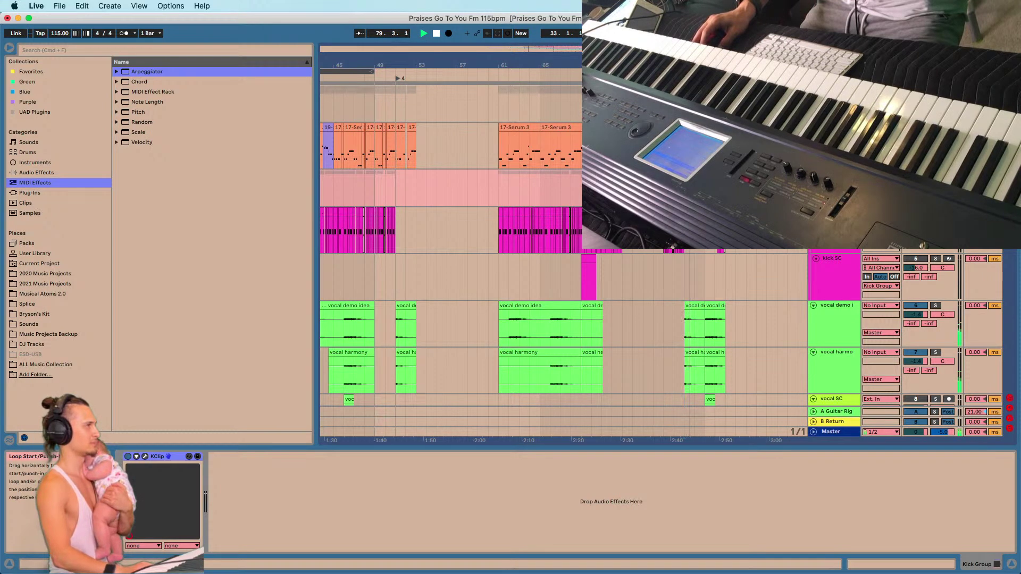
left_click(688, 104)
key("space")
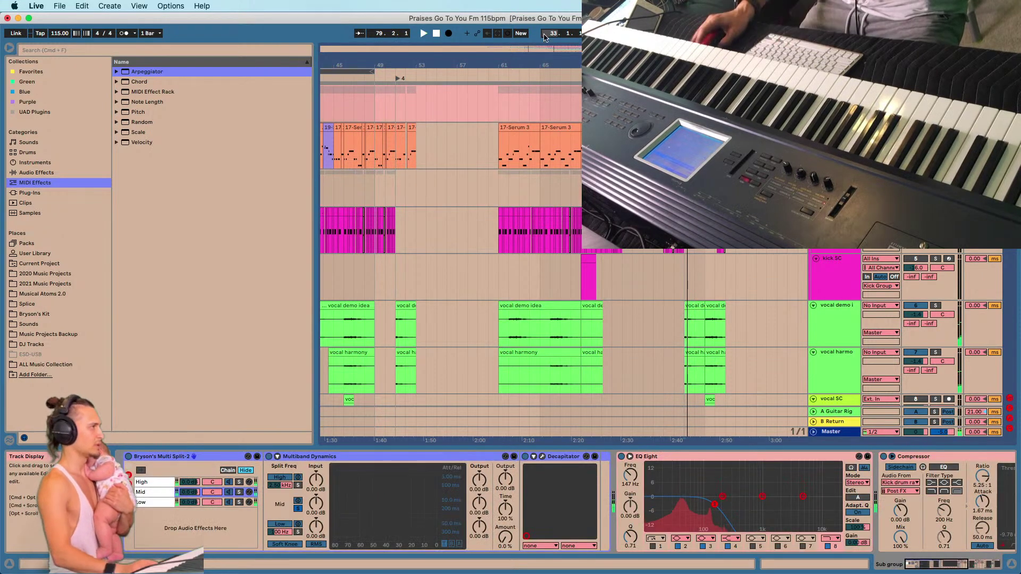
Return to the start of the arrangement and play the song from bar 33 on the Kick Group.
left_click_drag(468, 56, 504, 224)
left_click(462, 259)
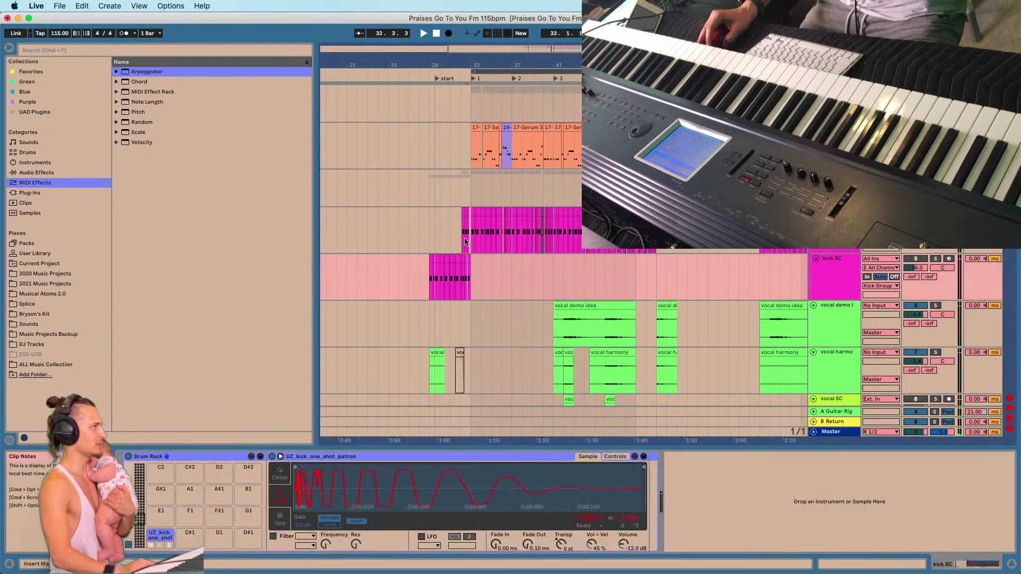
left_click(470, 193)
key("space")
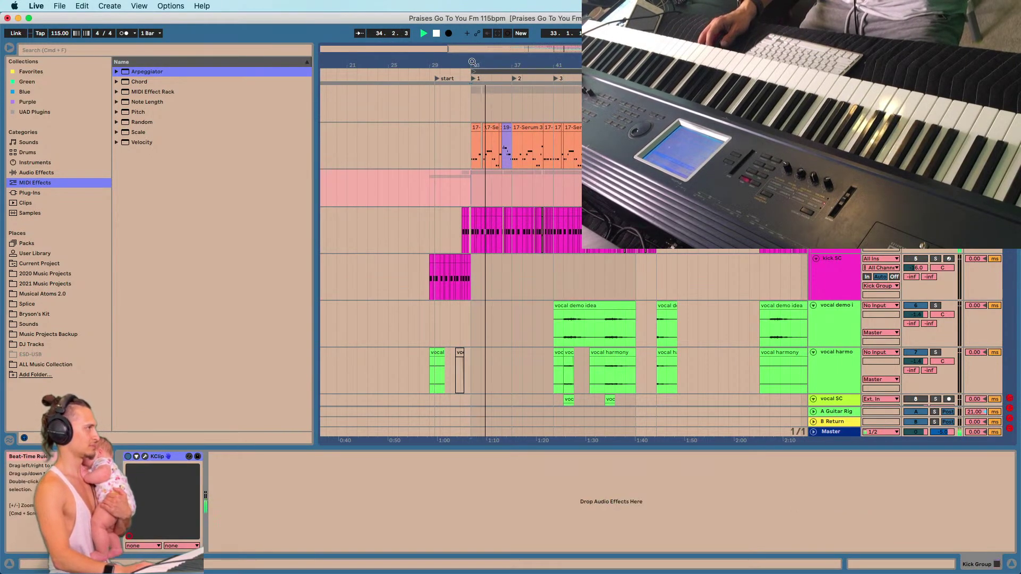
scroll(479, 170, "up", 2)
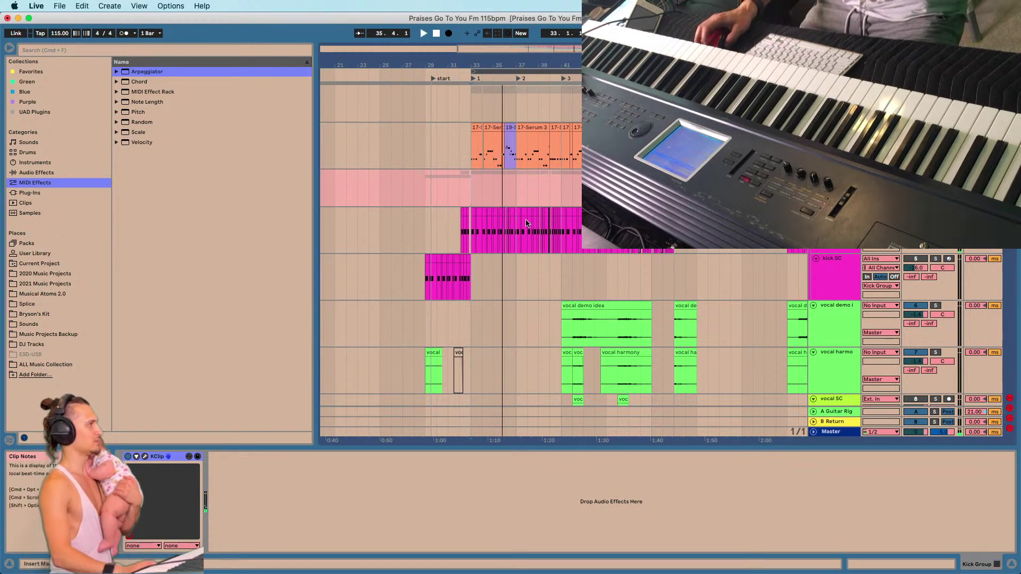
Select the Track 1 clip at bar 35 on the 9 Kontakt 5 track and play the song from there.
scroll(527, 224, "down", 6)
left_click(509, 247)
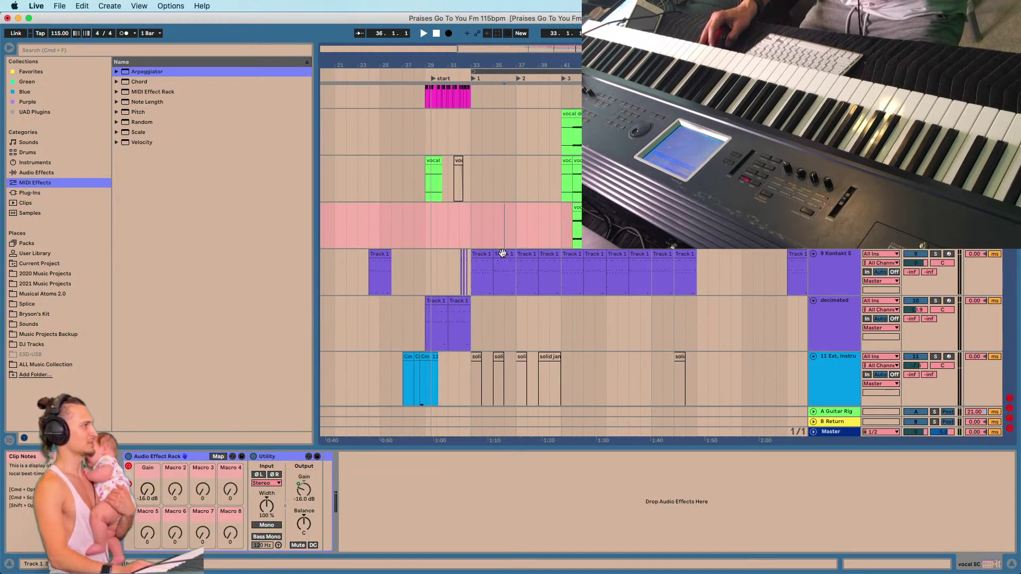
left_click(502, 254)
key("space")
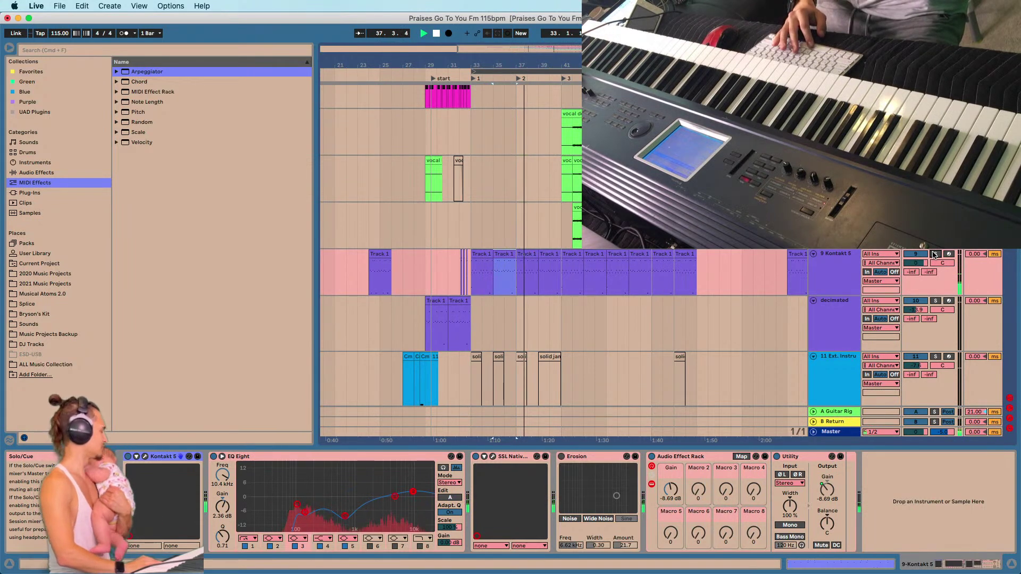
Lower the Master track's volume in two stages while the song plays.
left_click_drag(916, 432, 916, 471)
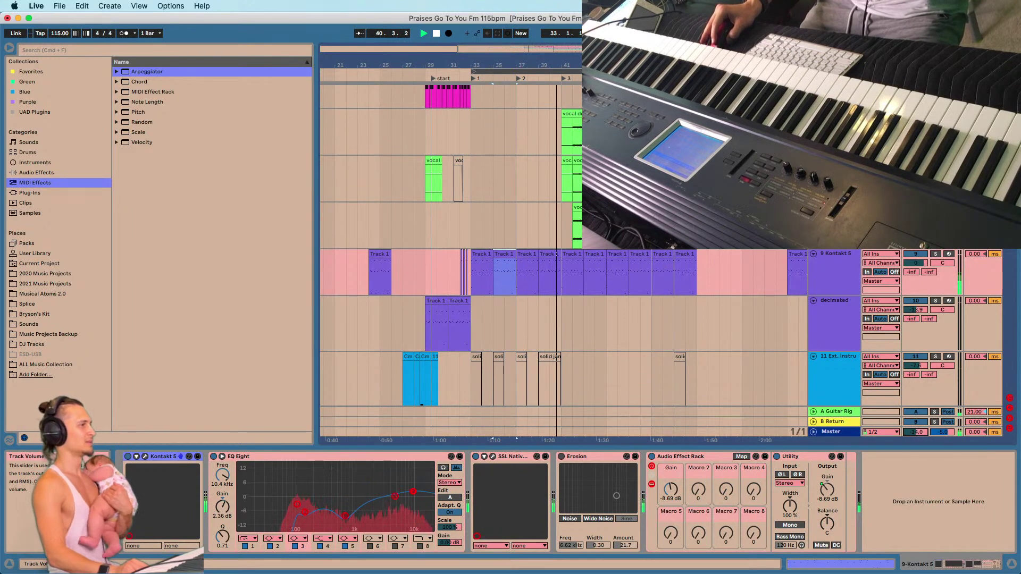
left_click_drag(916, 470, 916, 487)
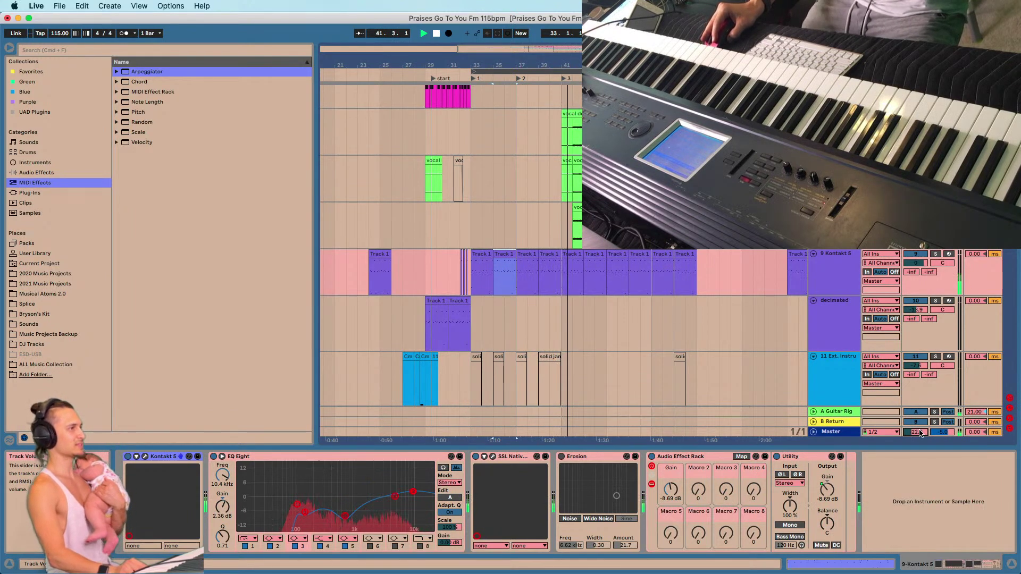